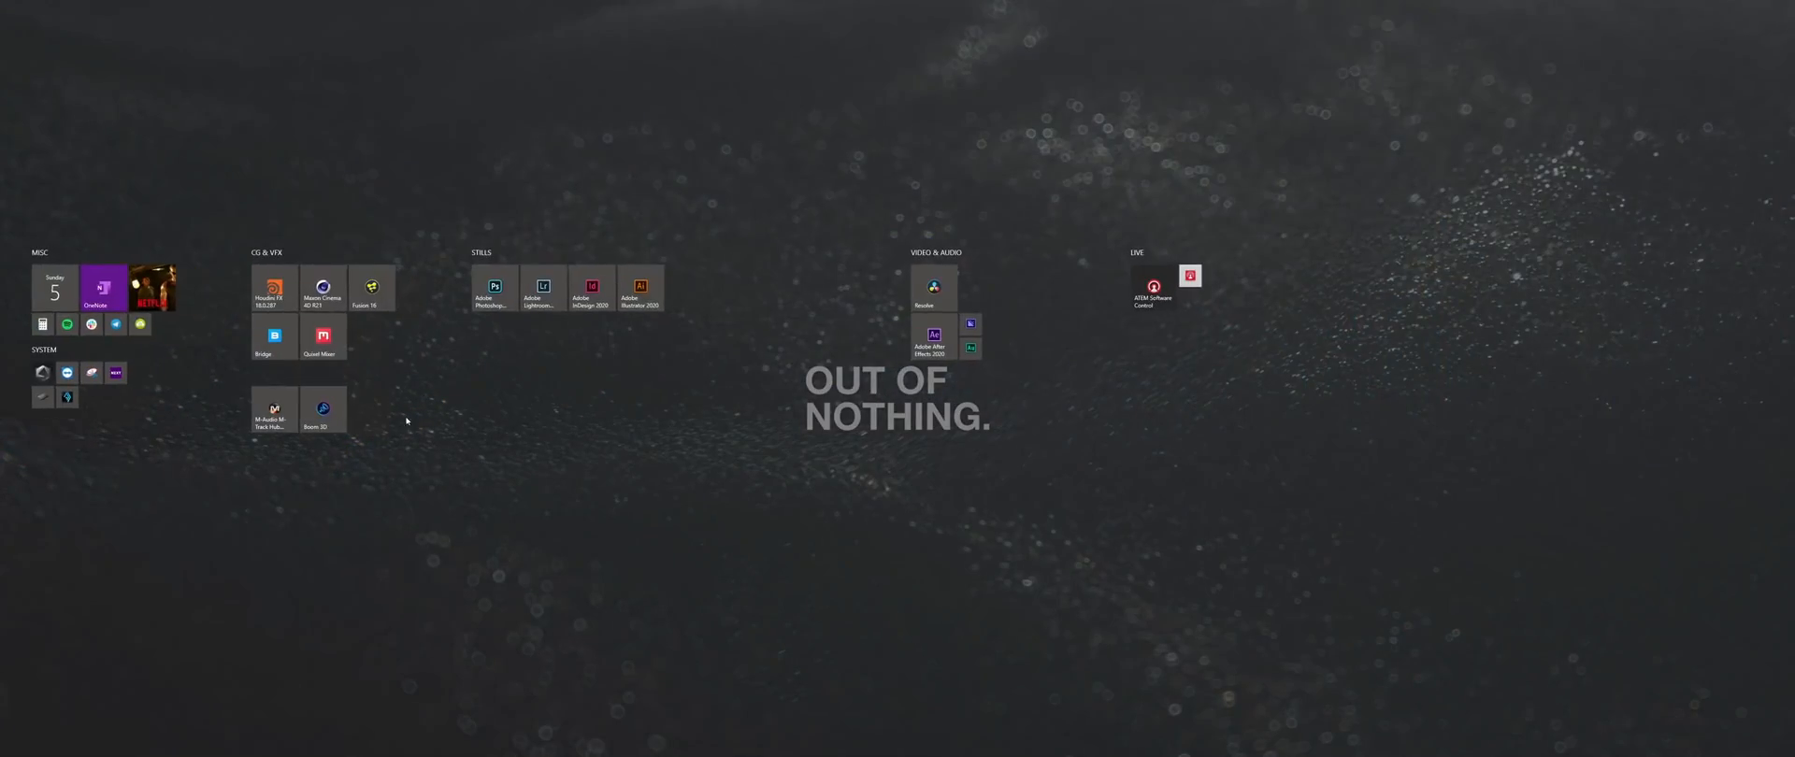
- Launch Fusion and add a Loader that loads the Screen_Example_1 image sequence
click(372, 288)
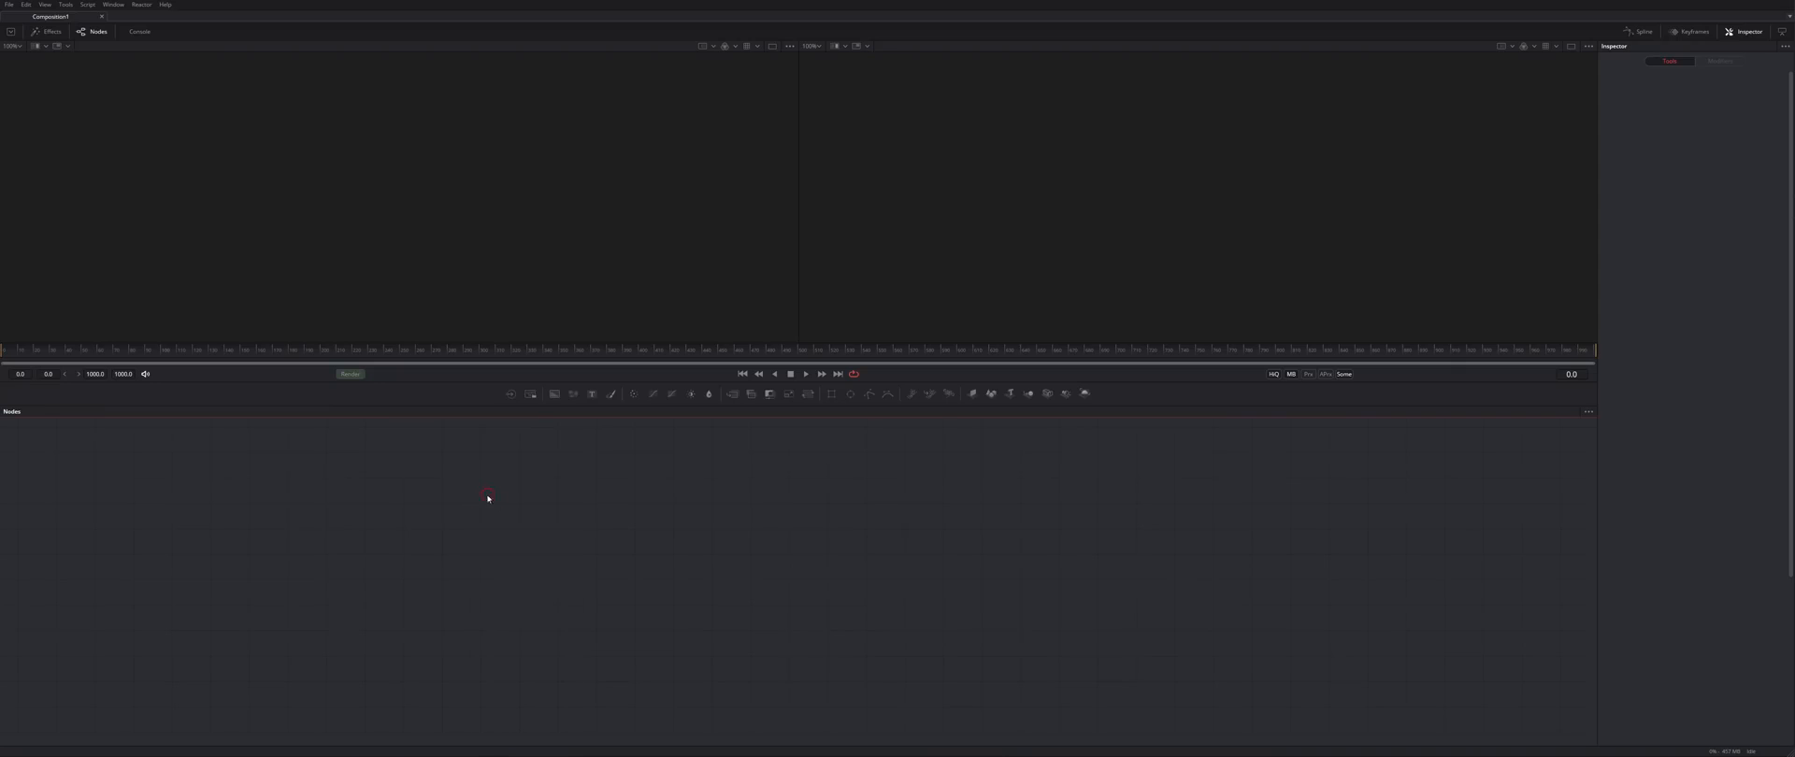
key(shift+space)
text(loader)
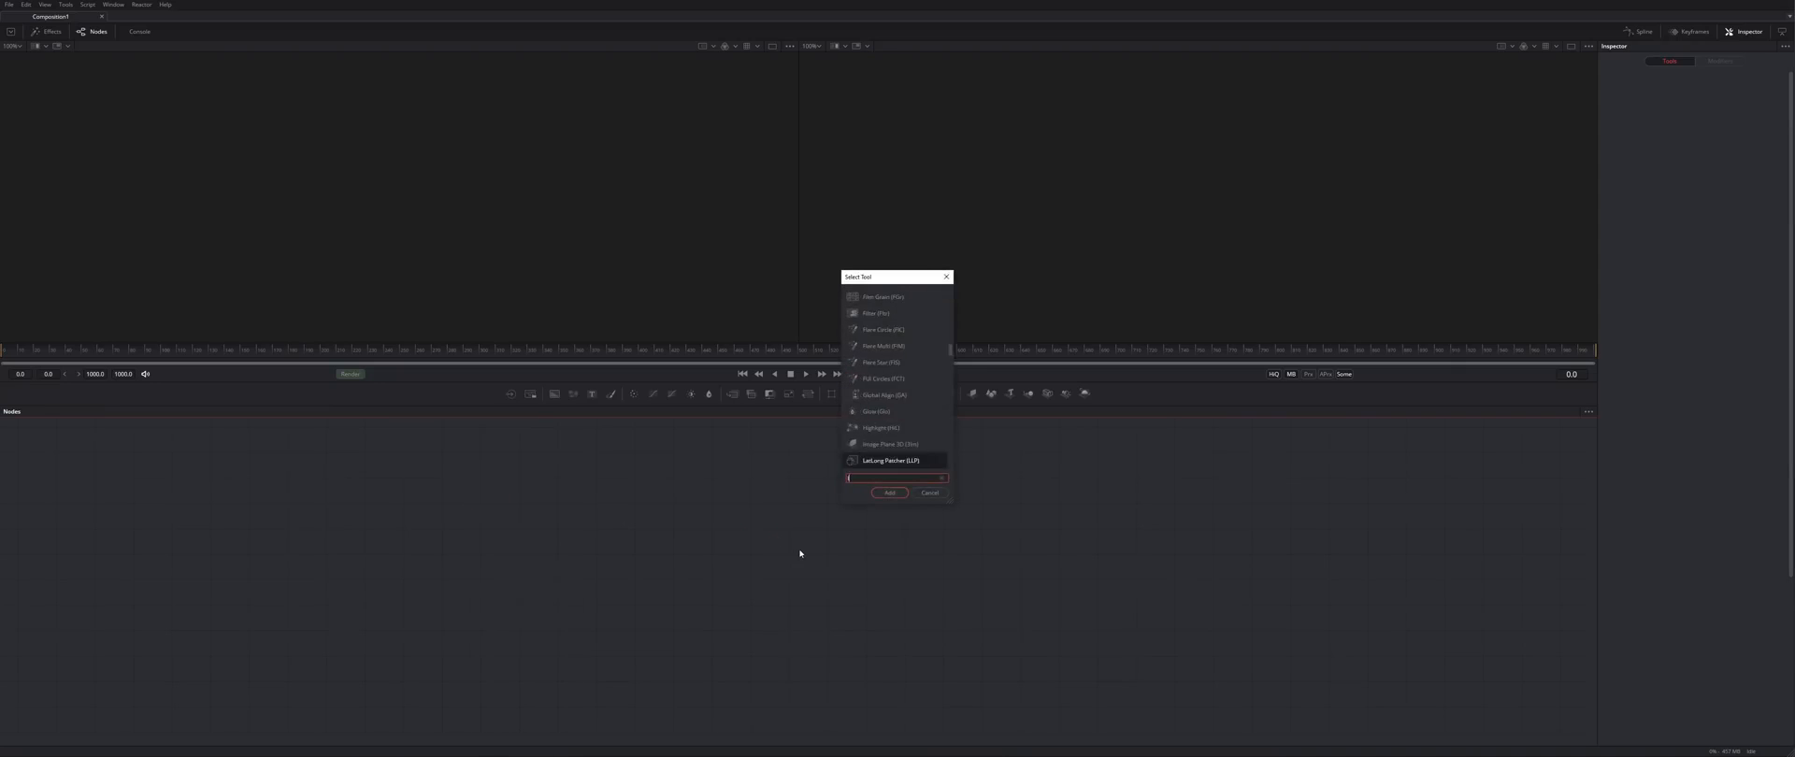
key(Return)
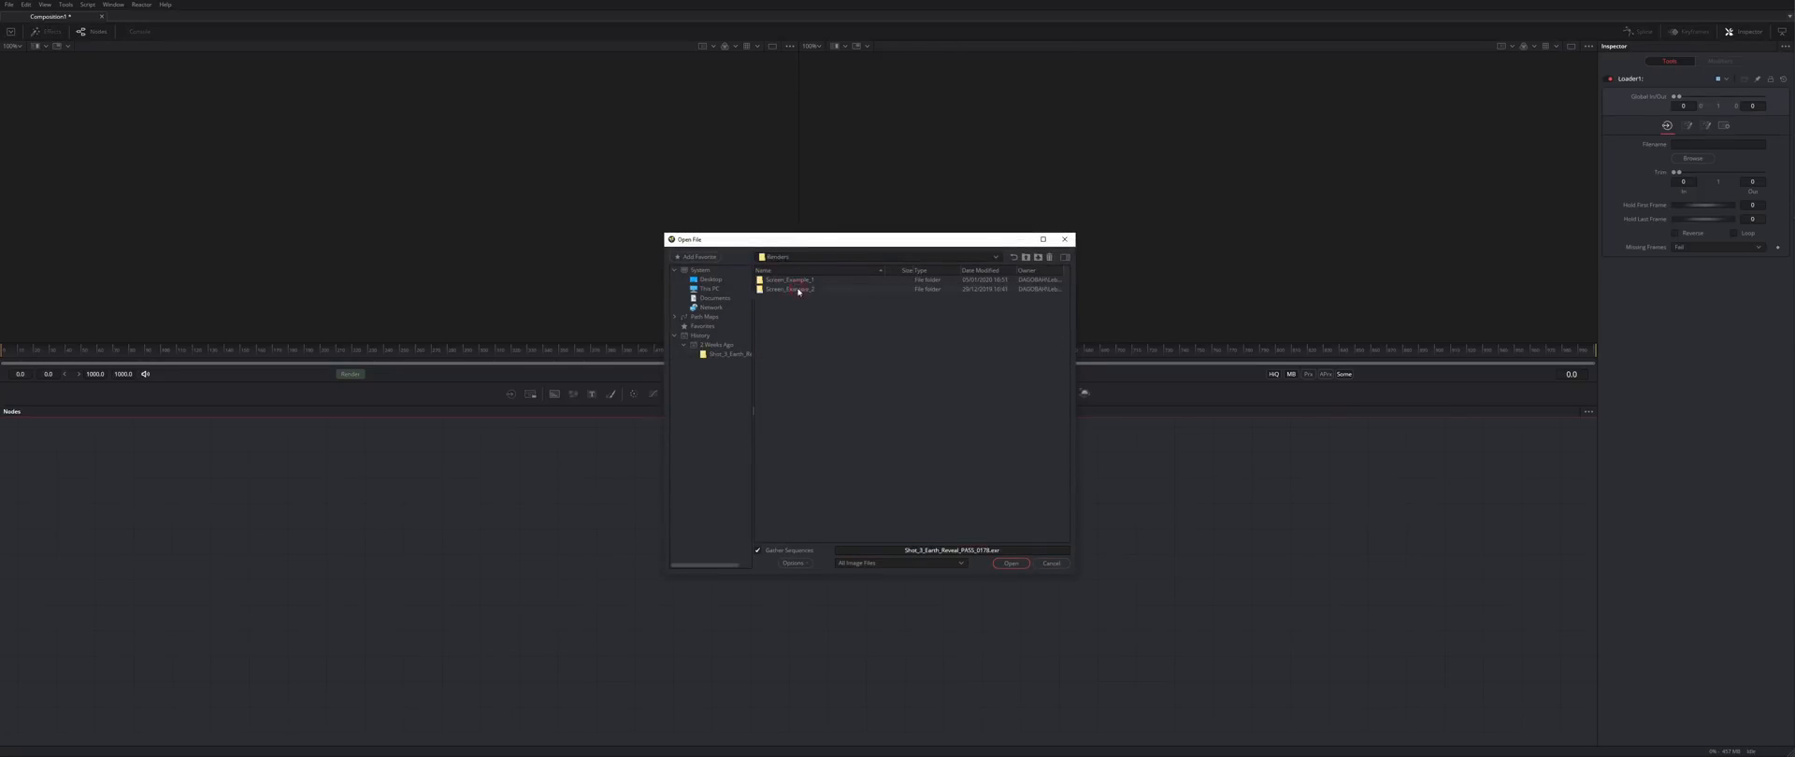
double_click(794, 280)
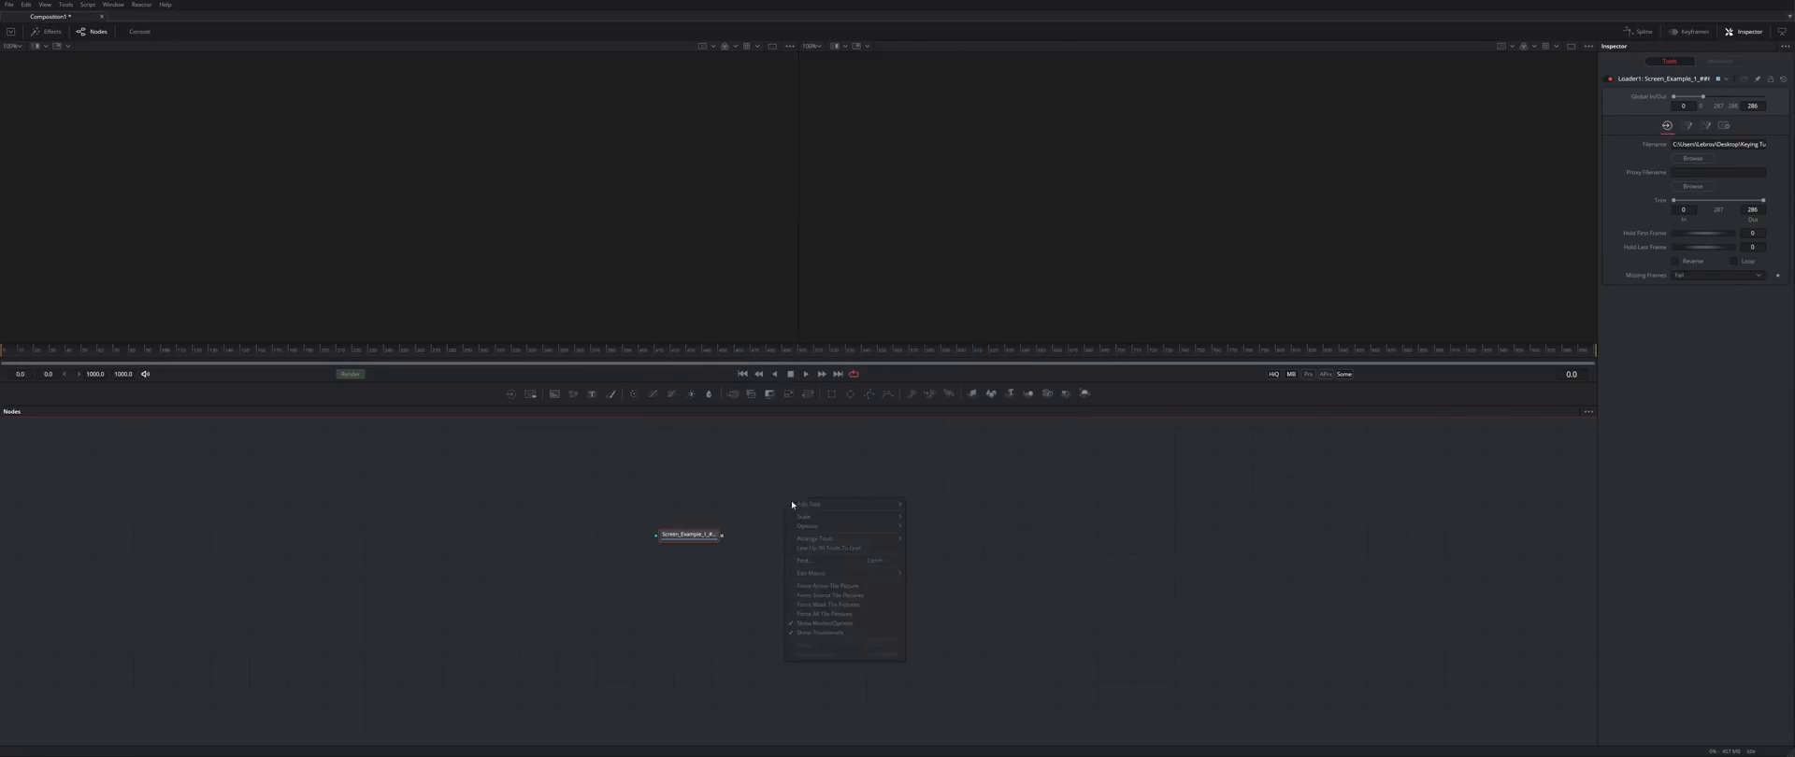
- Scrub the clip to frame 120 and frame the man's legs and shoes in the viewer
scroll(430, 213, down, 4)
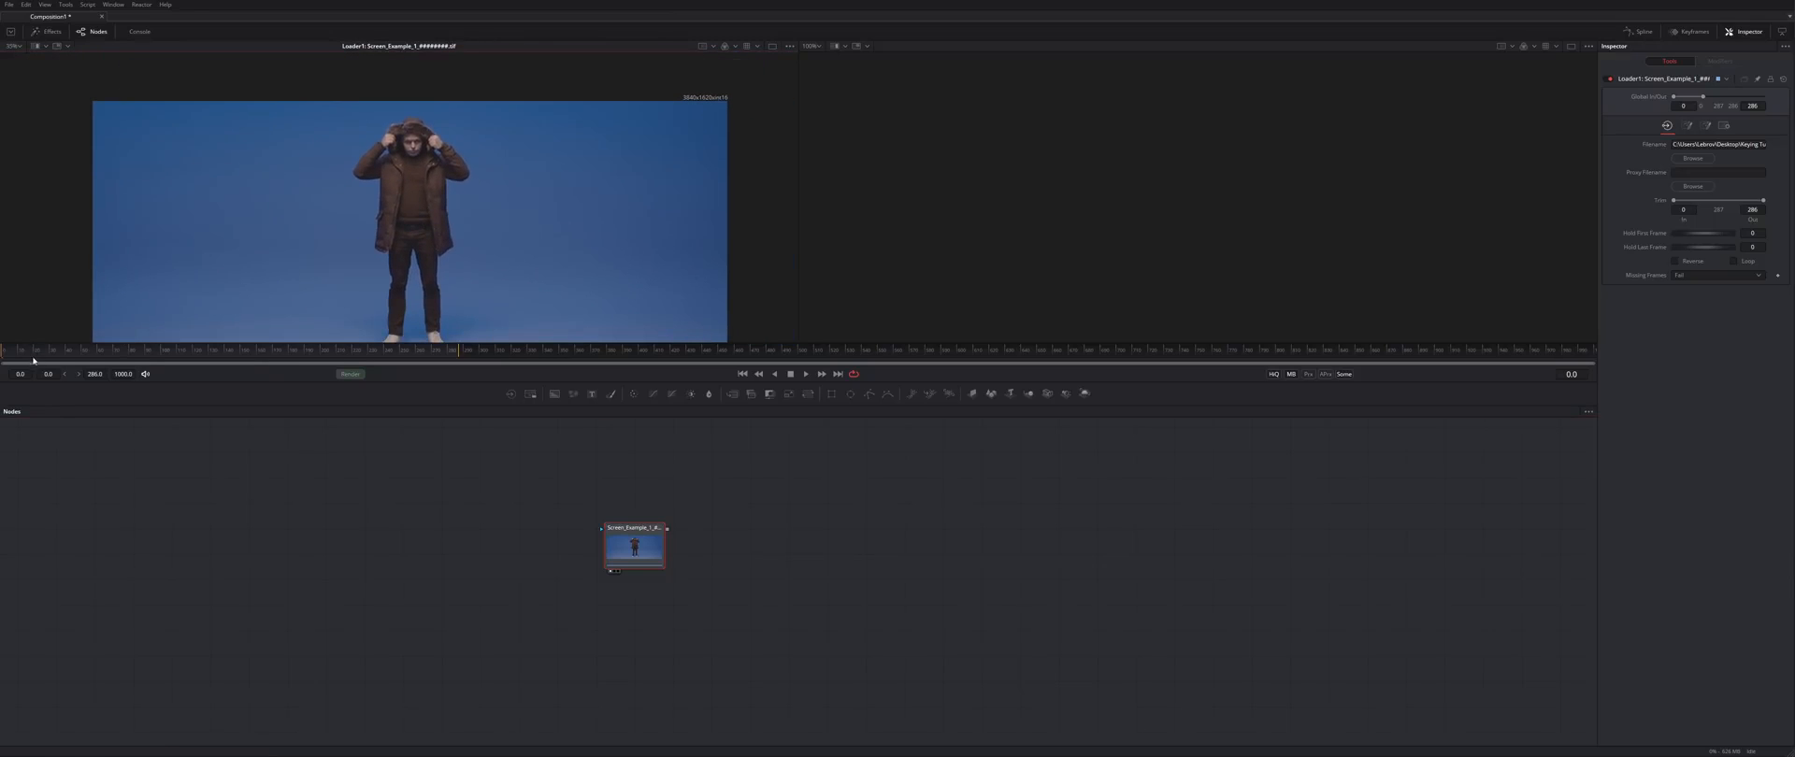
drag(45, 355, 193, 355)
drag(417, 133, 415, 103)
scroll(415, 104, up, 5)
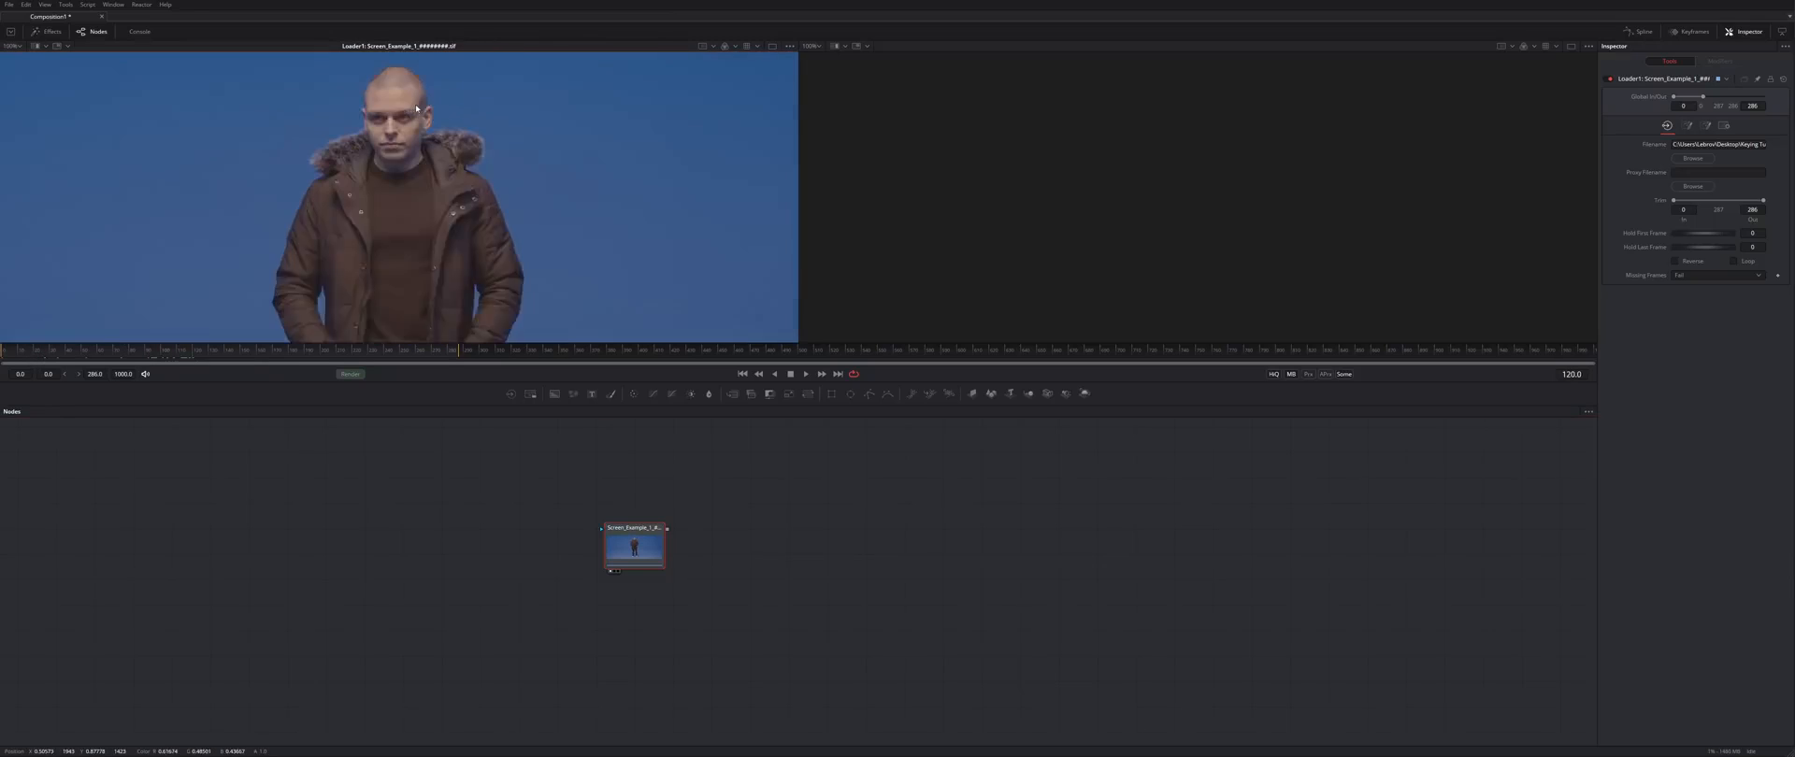
scroll(429, 105, down, 2)
drag(447, 239, 552, 118)
- Search the node graph's quick tool finder for a Polygon tool with 'loapol'
click(719, 588)
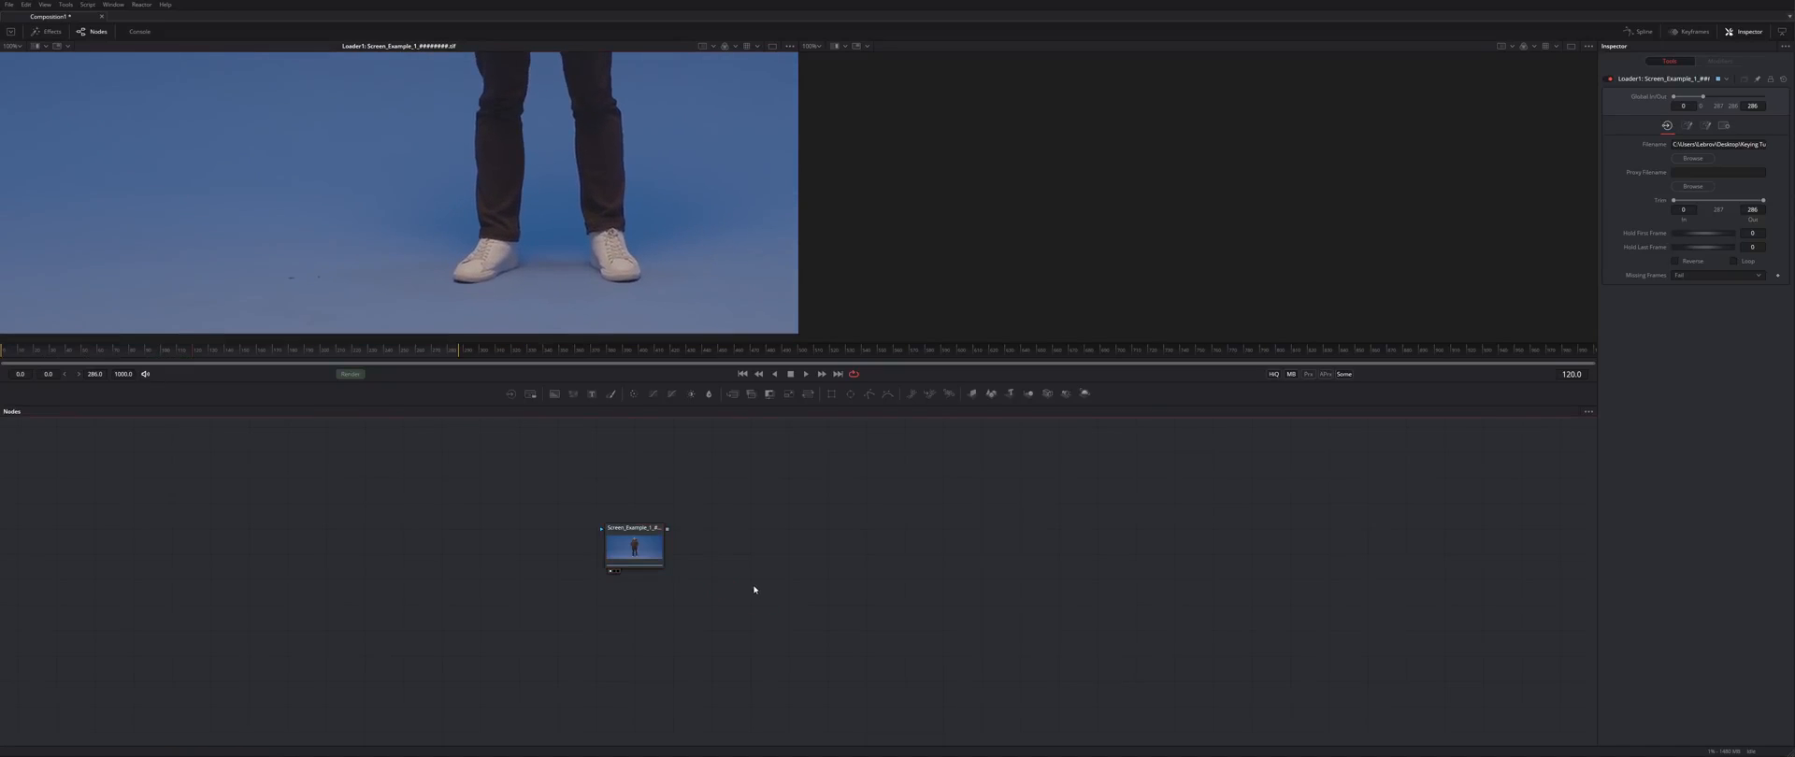
key(shift+space)
text(loapol)
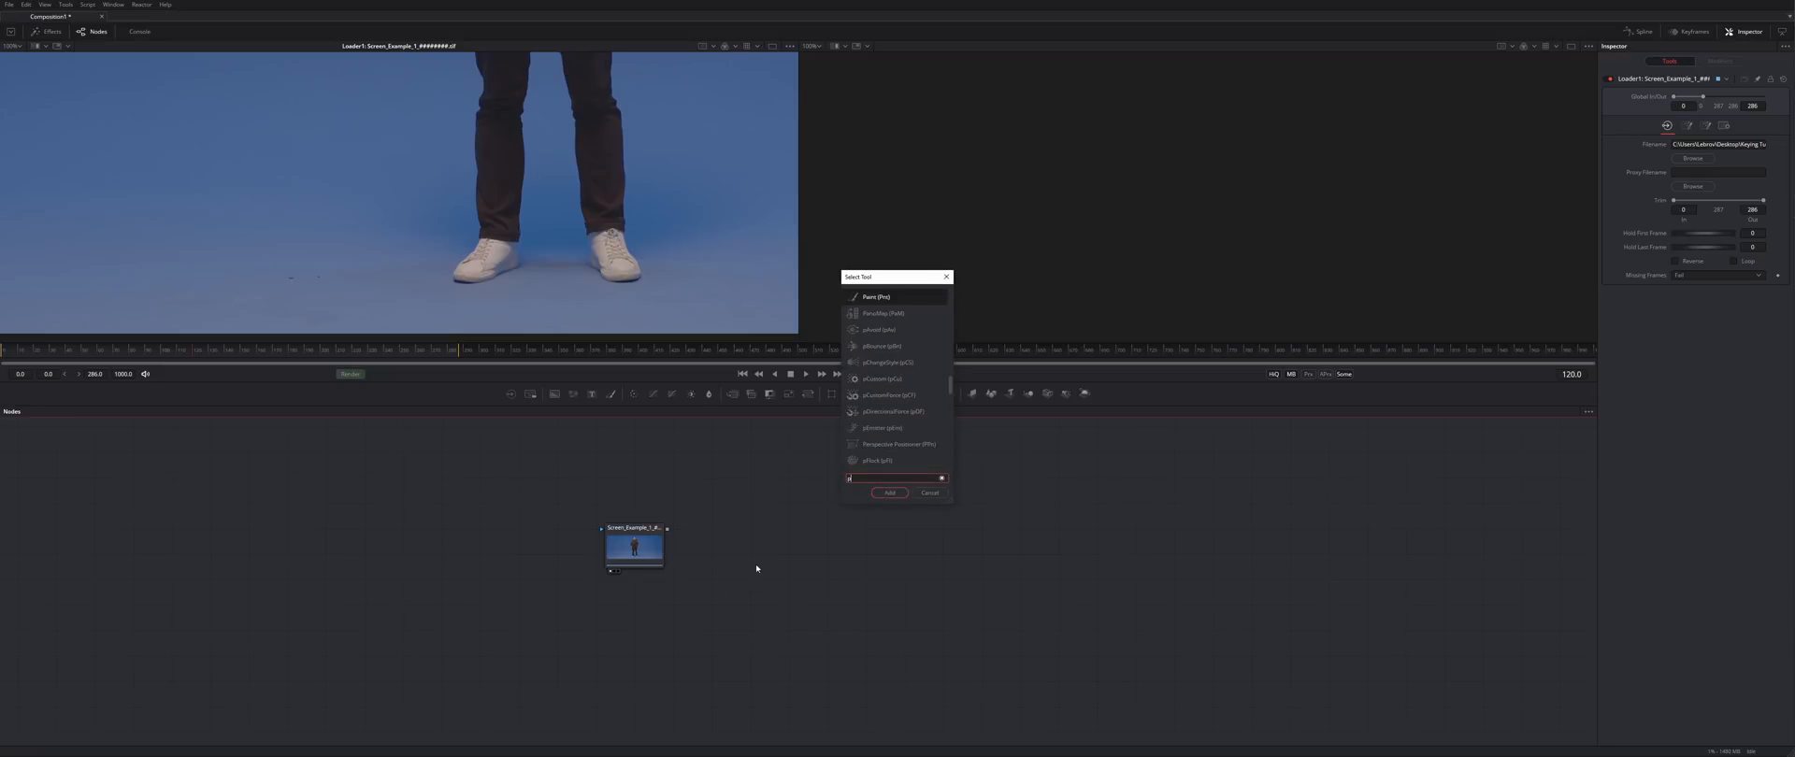
- Add Polygon1 and begin outlining the floor beside the man's feet
key(Return)
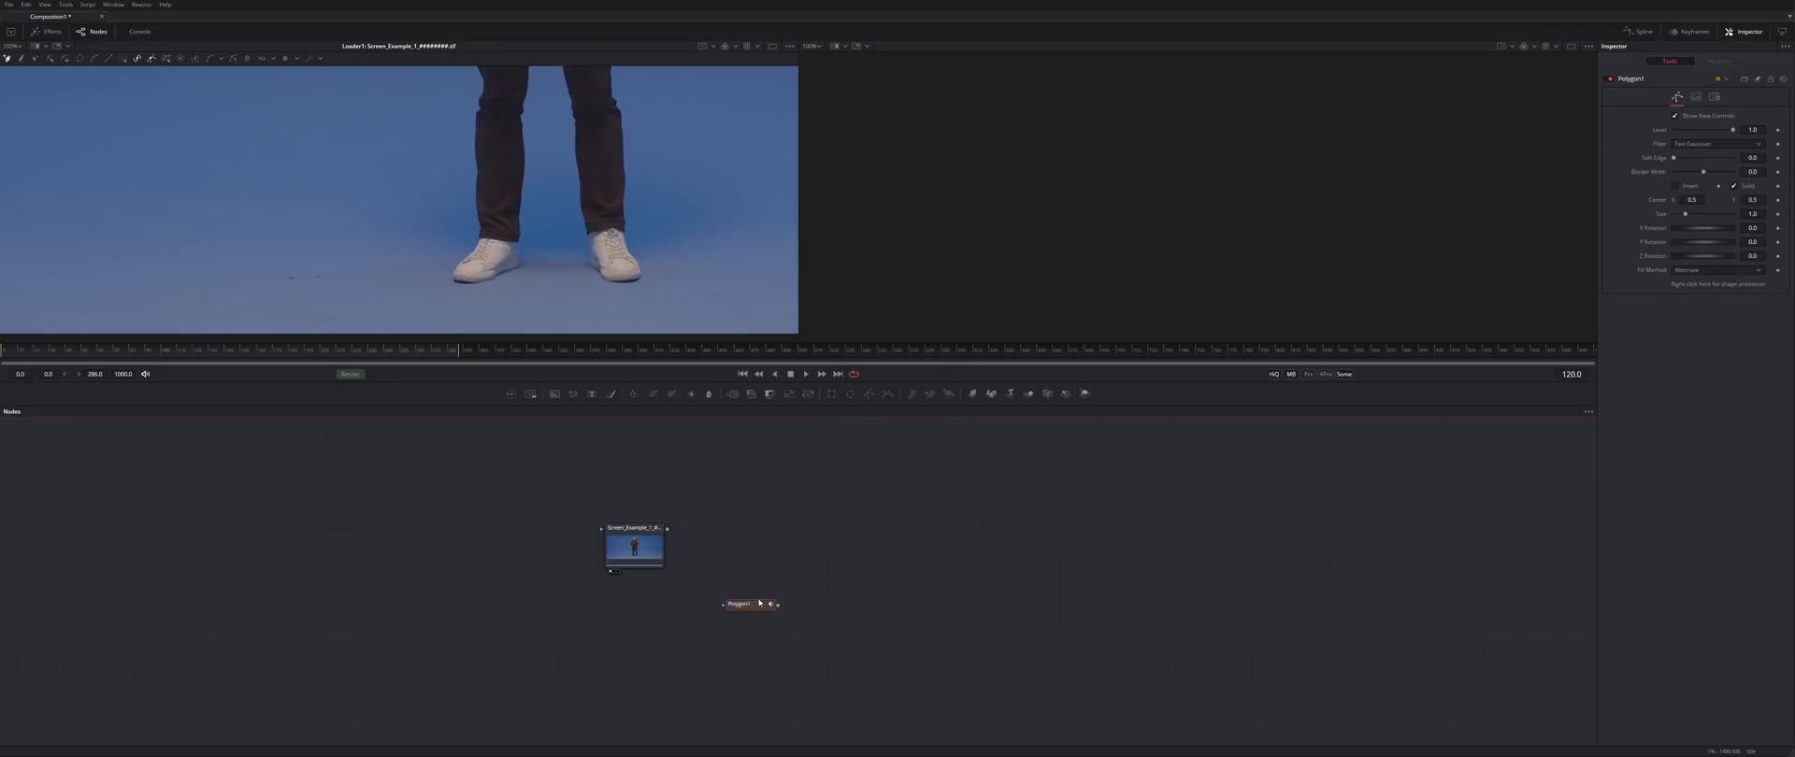
drag(759, 603, 720, 604)
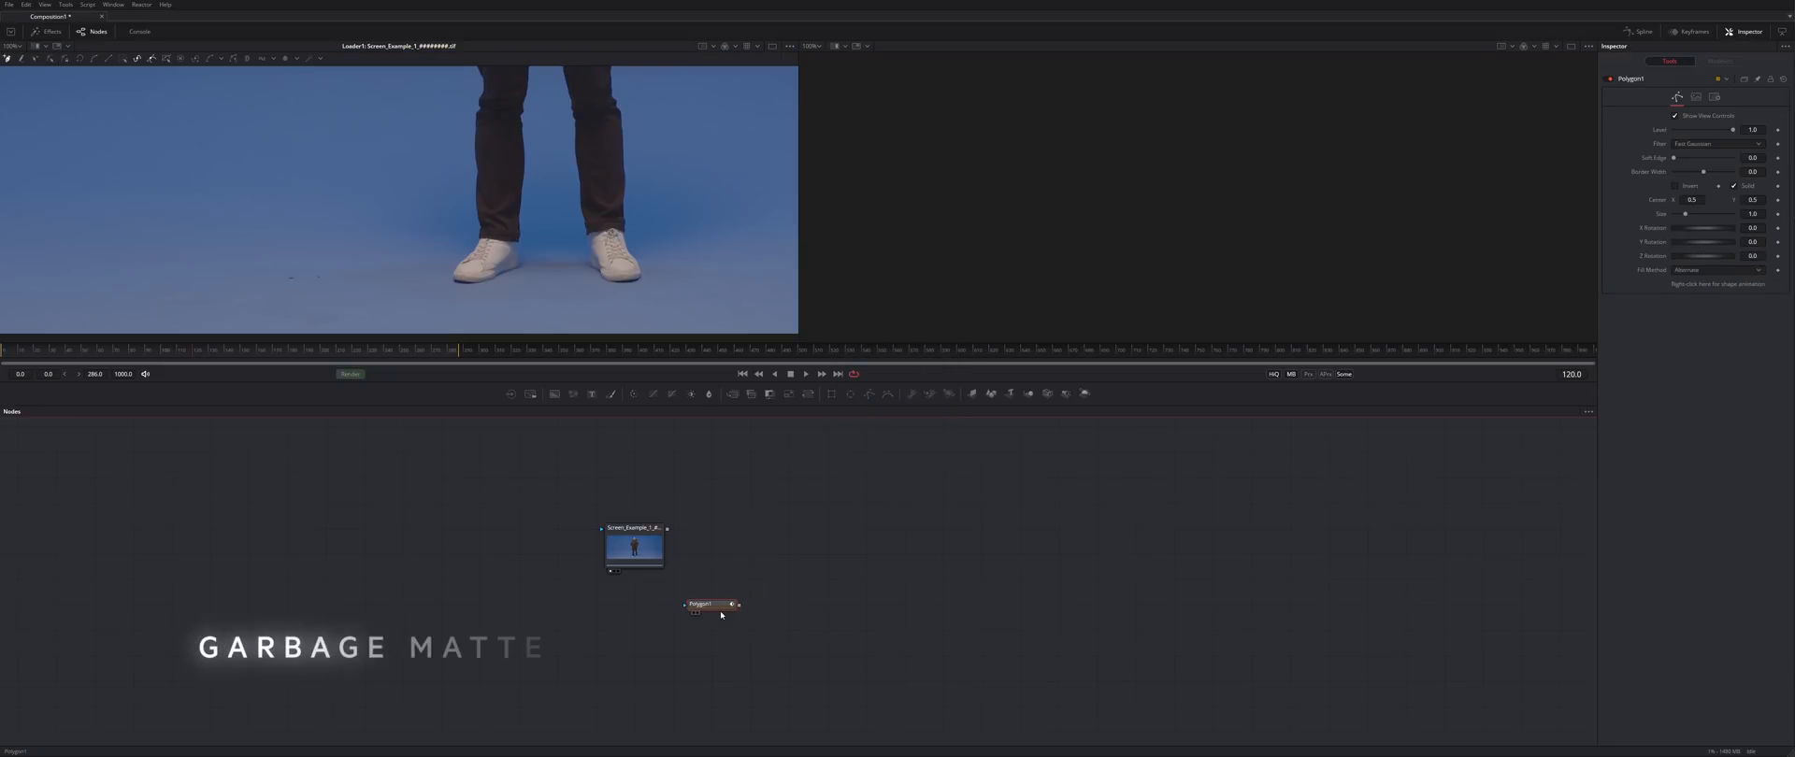
scroll(362, 272, up, 3)
click(321, 308)
click(473, 272)
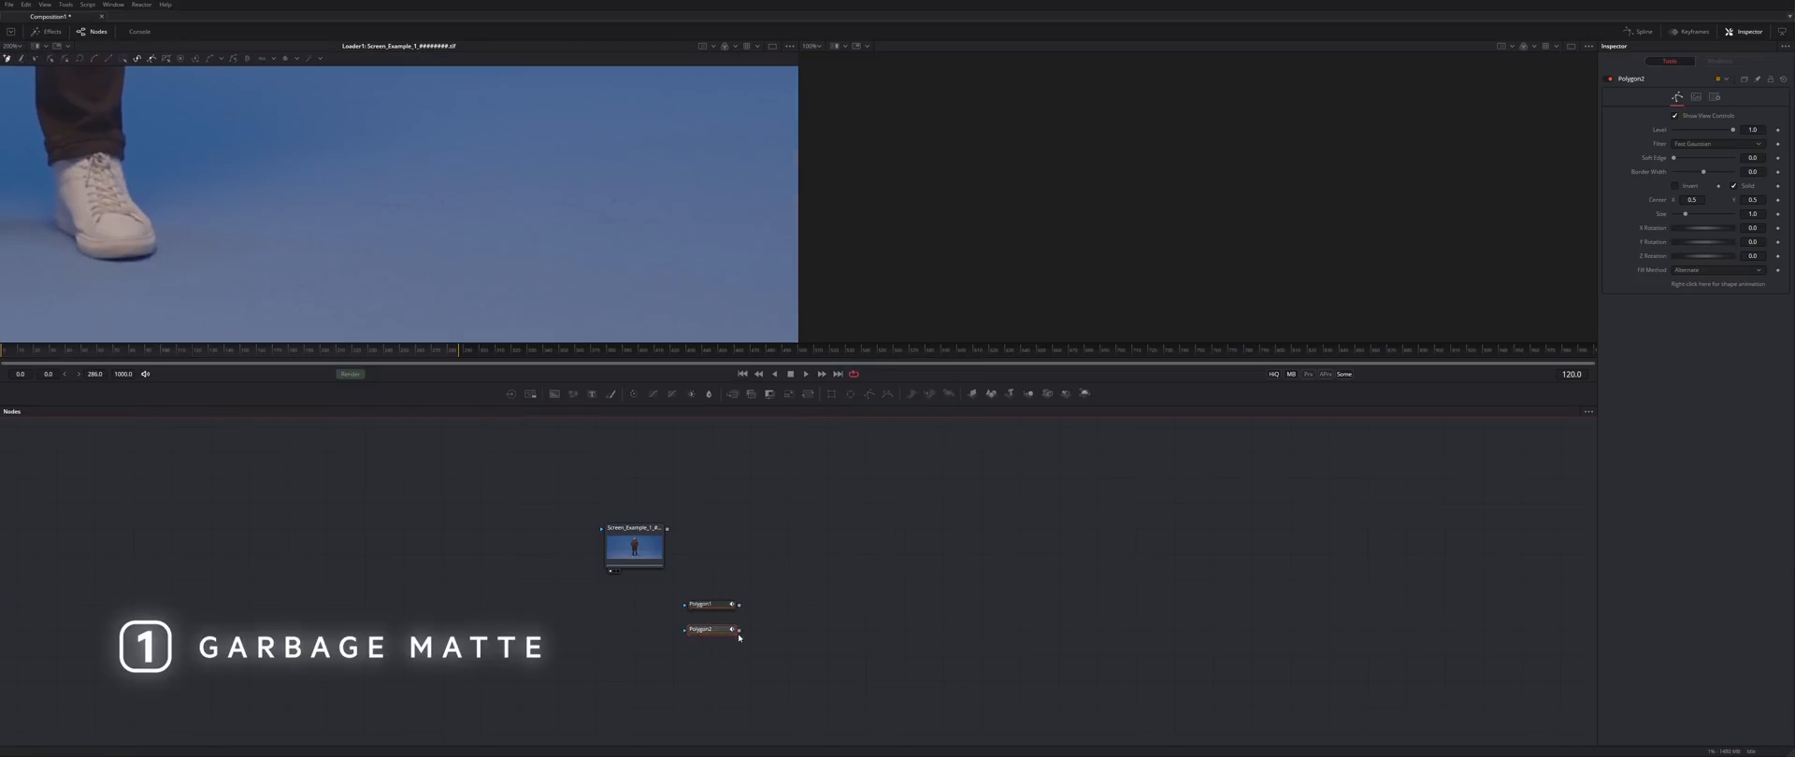
- Outline and close a second floor polygon, then preview the polygon masks
click(302, 154)
click(265, 273)
click(282, 322)
click(734, 317)
click(718, 177)
key(shift+o)
scroll(718, 208, down, 3)
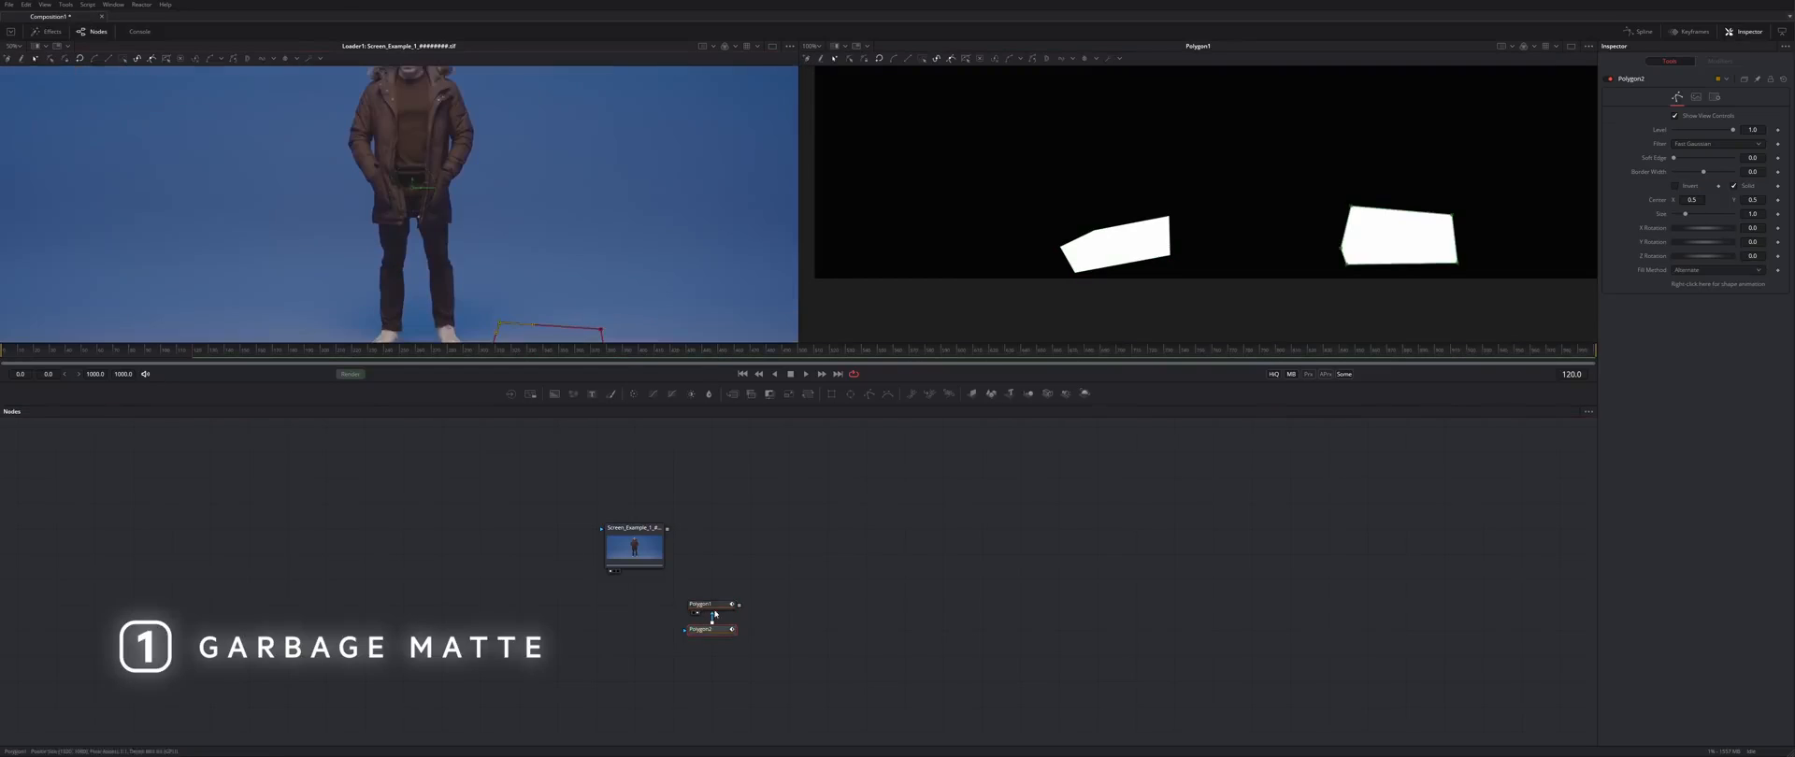
- Select both Polygon nodes and bring up the Add Tool > Matte menu
drag(671, 587, 760, 650)
right_click(694, 417)
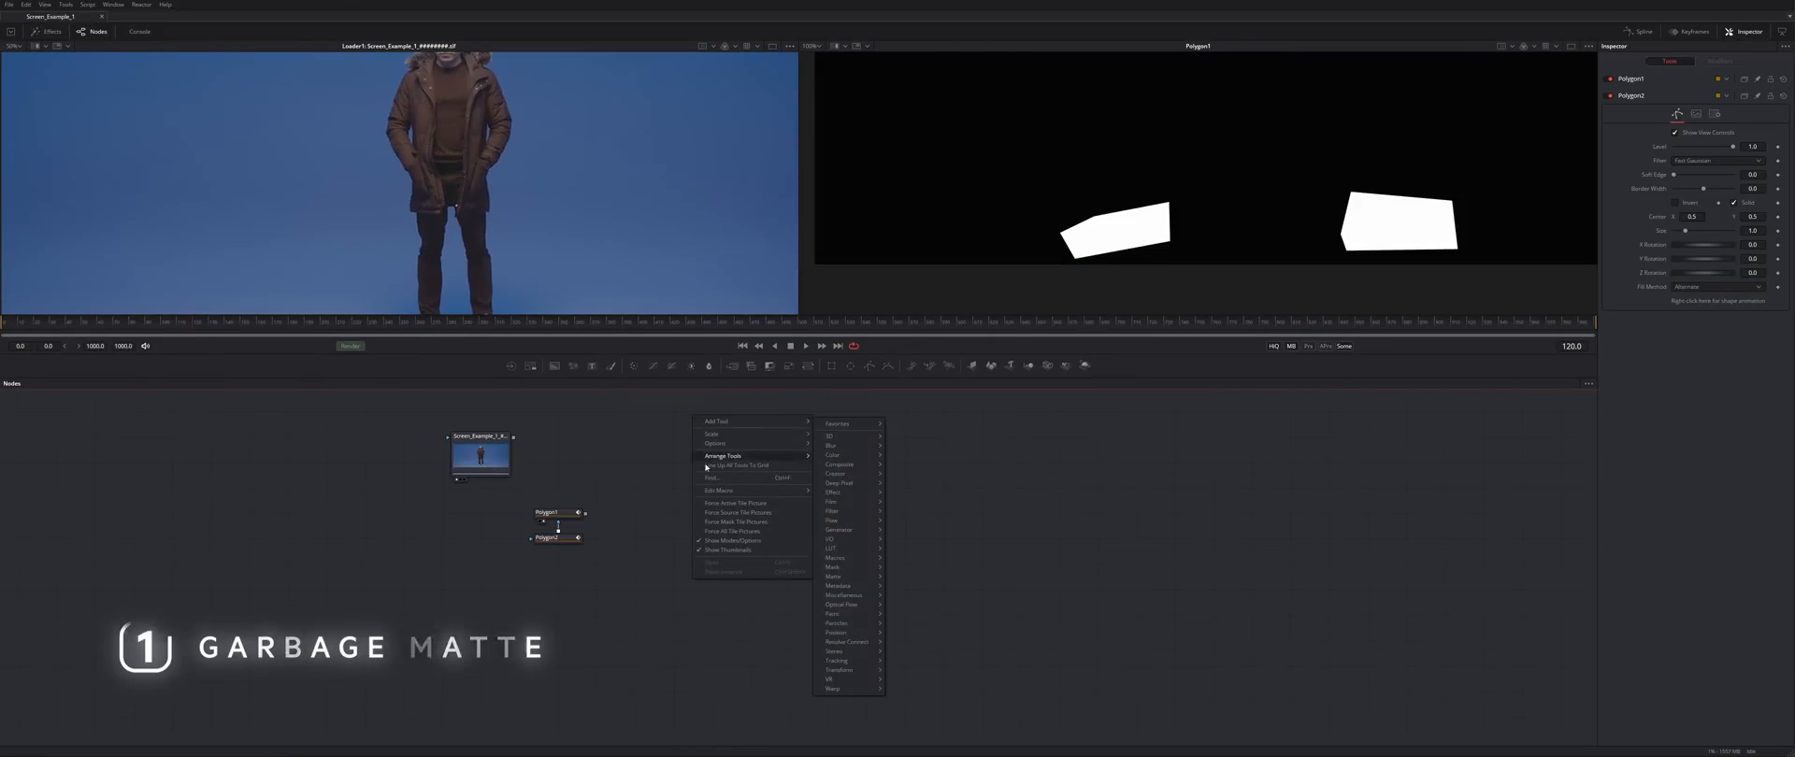
mouse_move(720, 423)
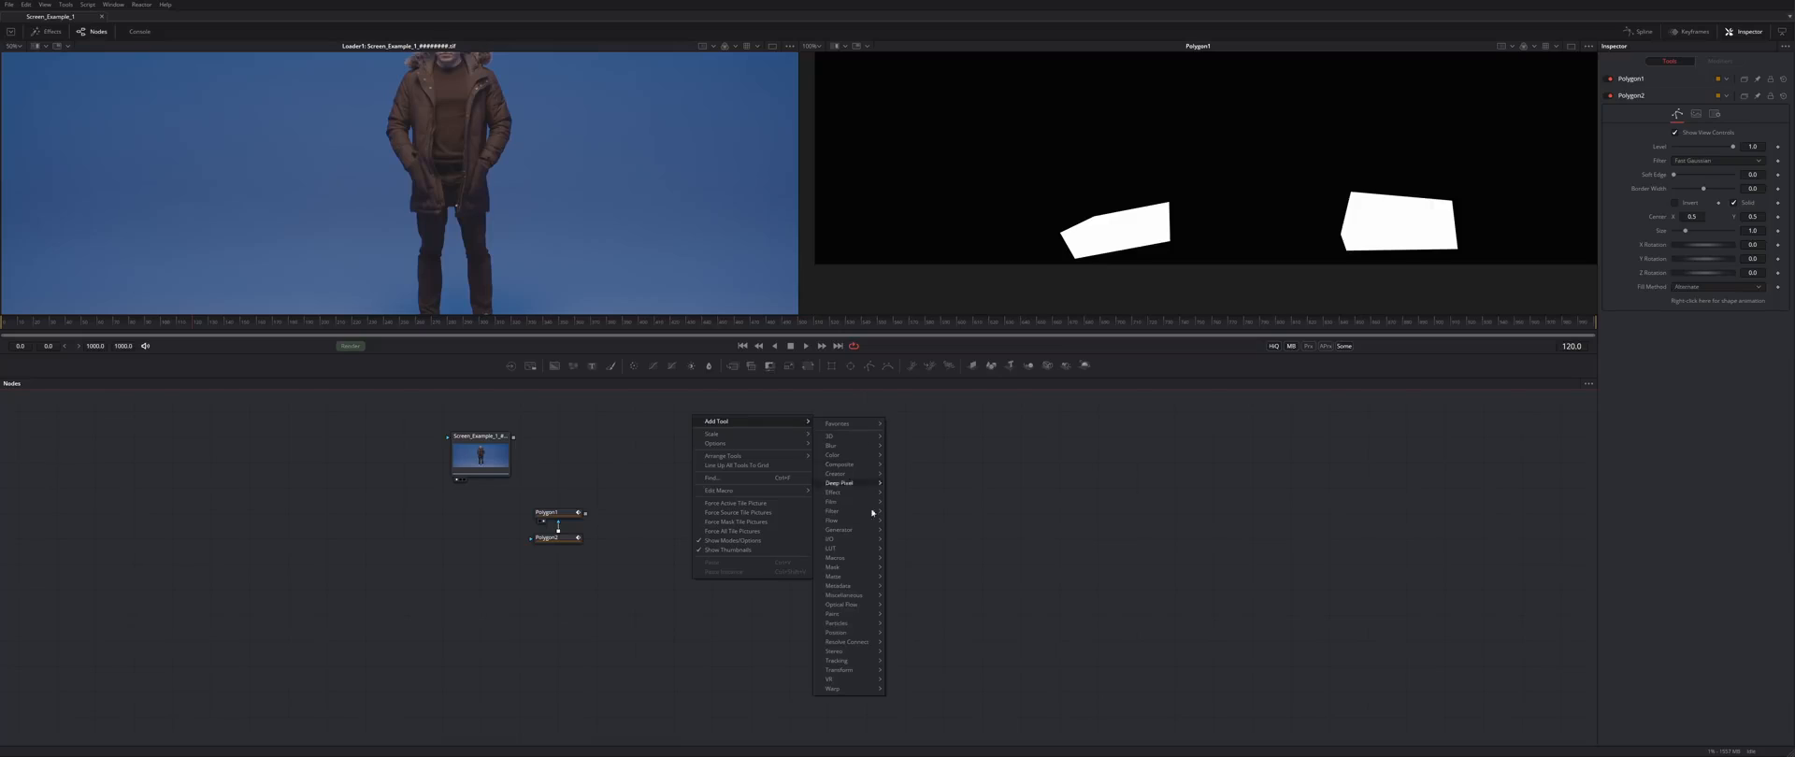
mouse_move(852, 580)
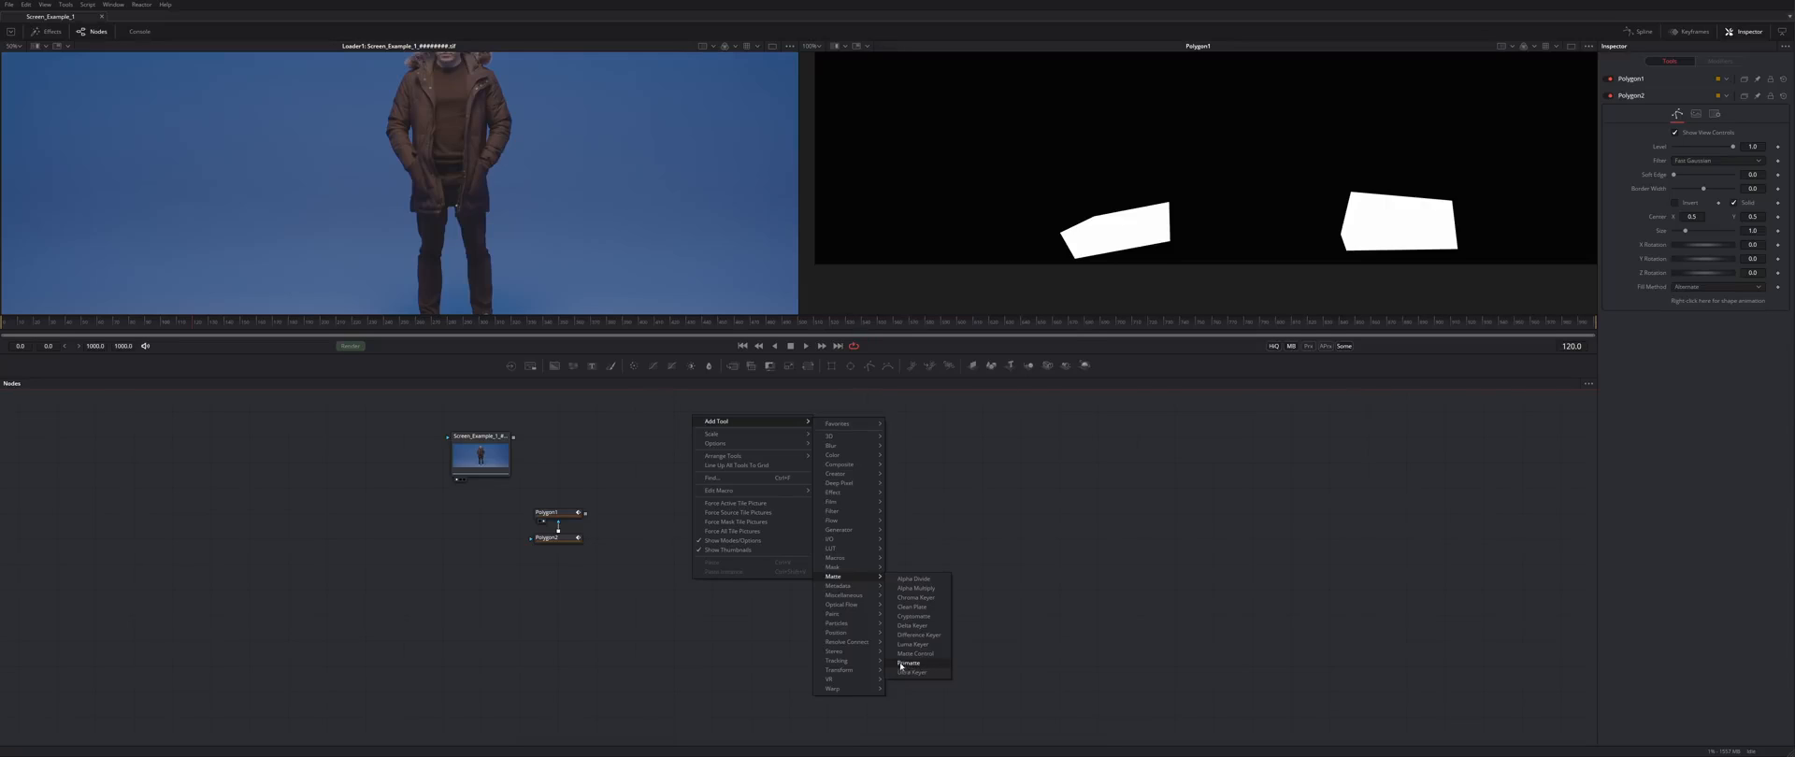
- Add Primatte1 fed by the clip and sample the blue background to key it out
click(935, 667)
drag(588, 524, 731, 500)
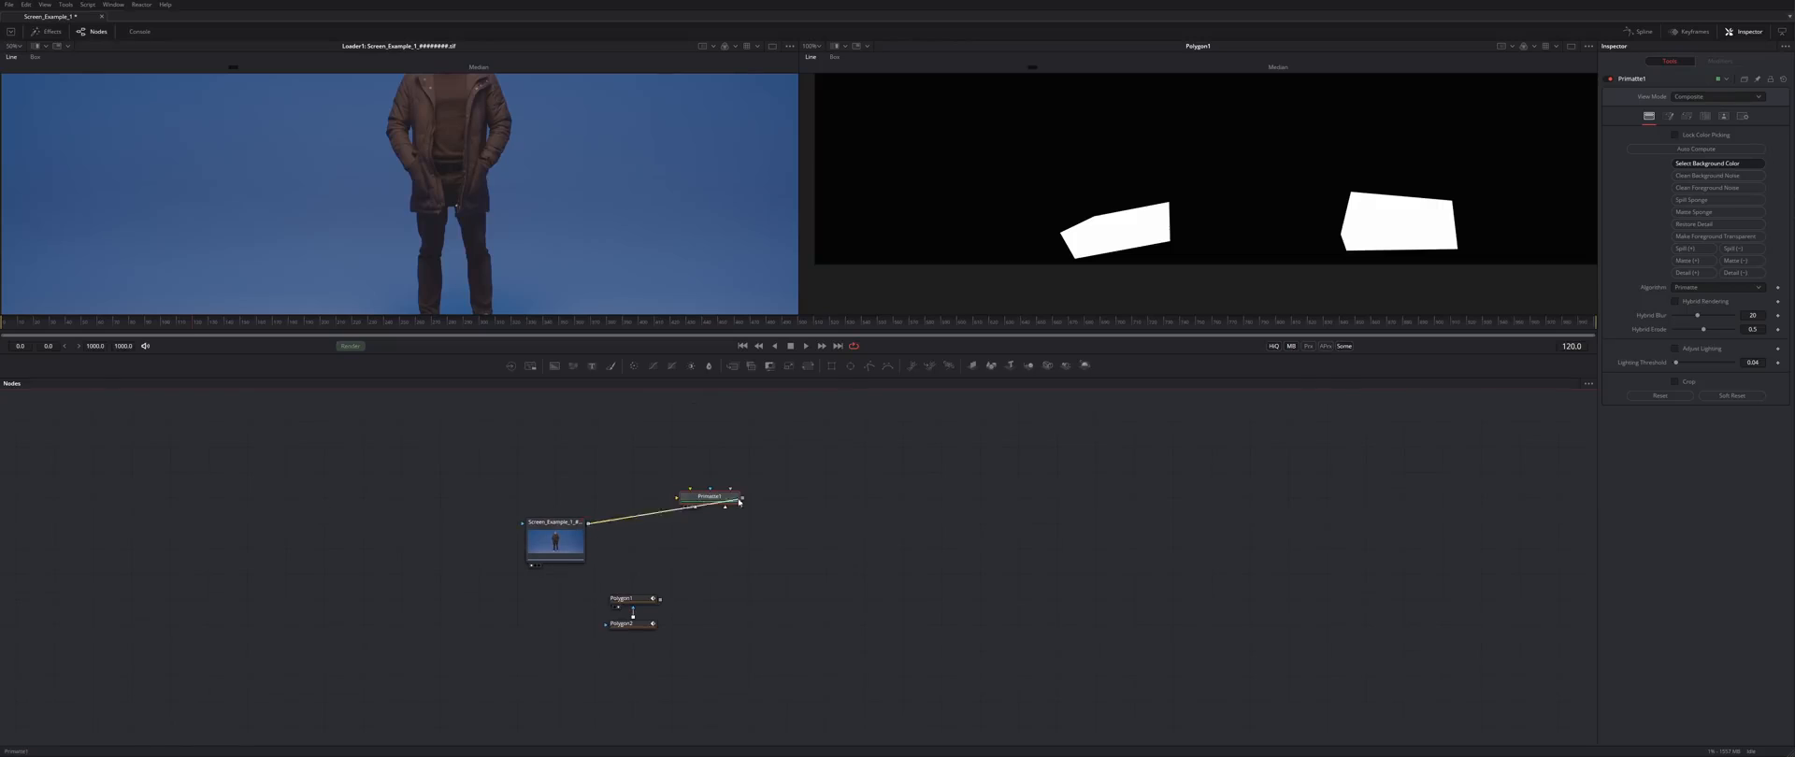
key(2)
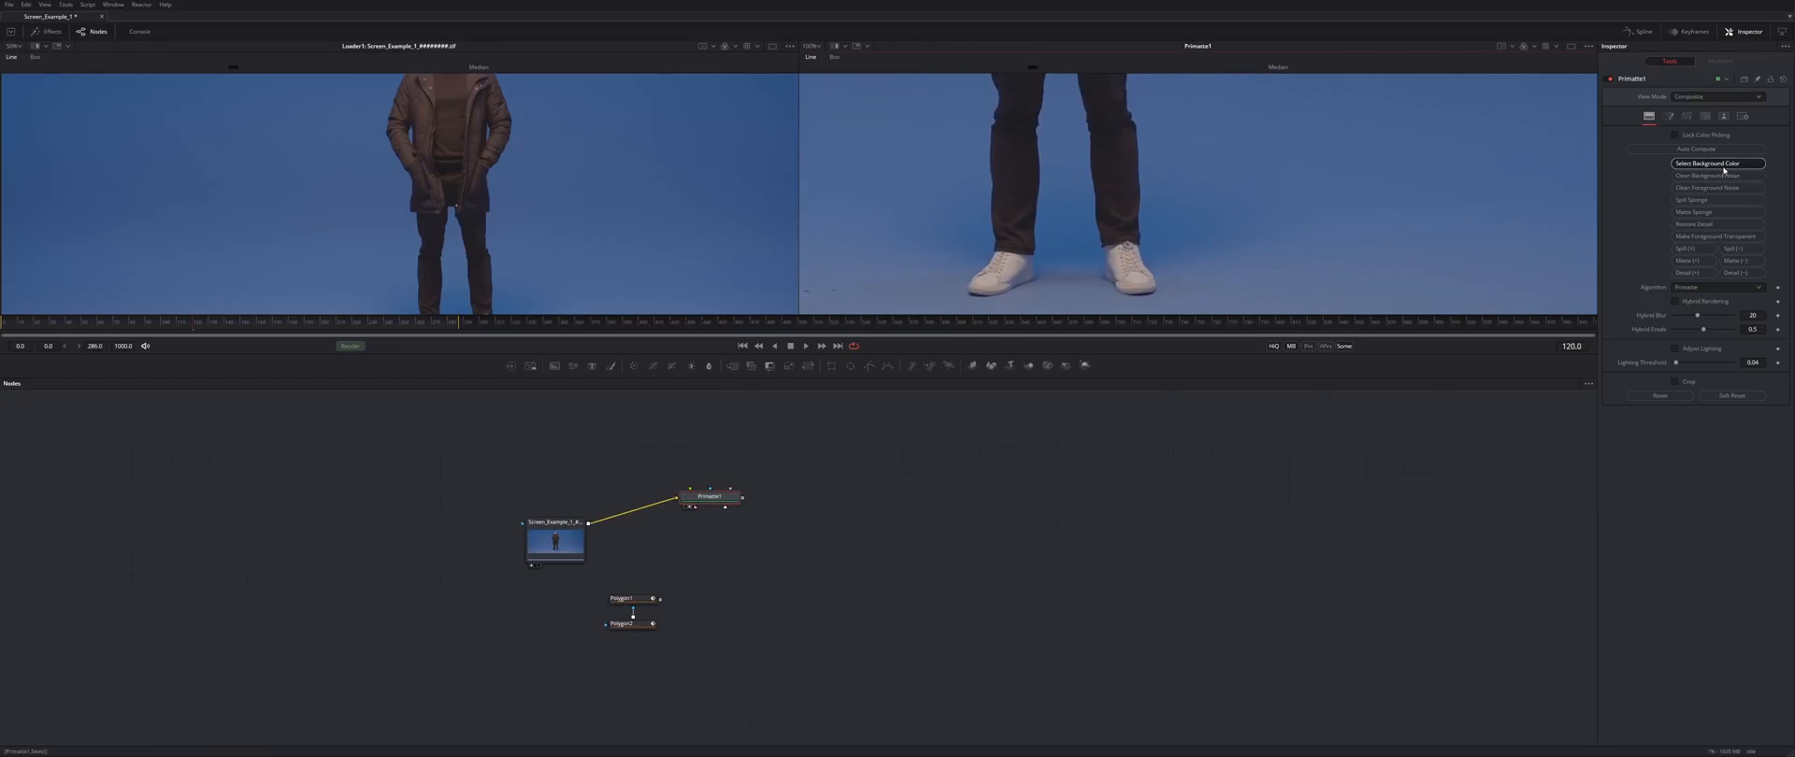
click(1719, 166)
scroll(1278, 145, down, 1)
drag(1282, 92, 1267, 314)
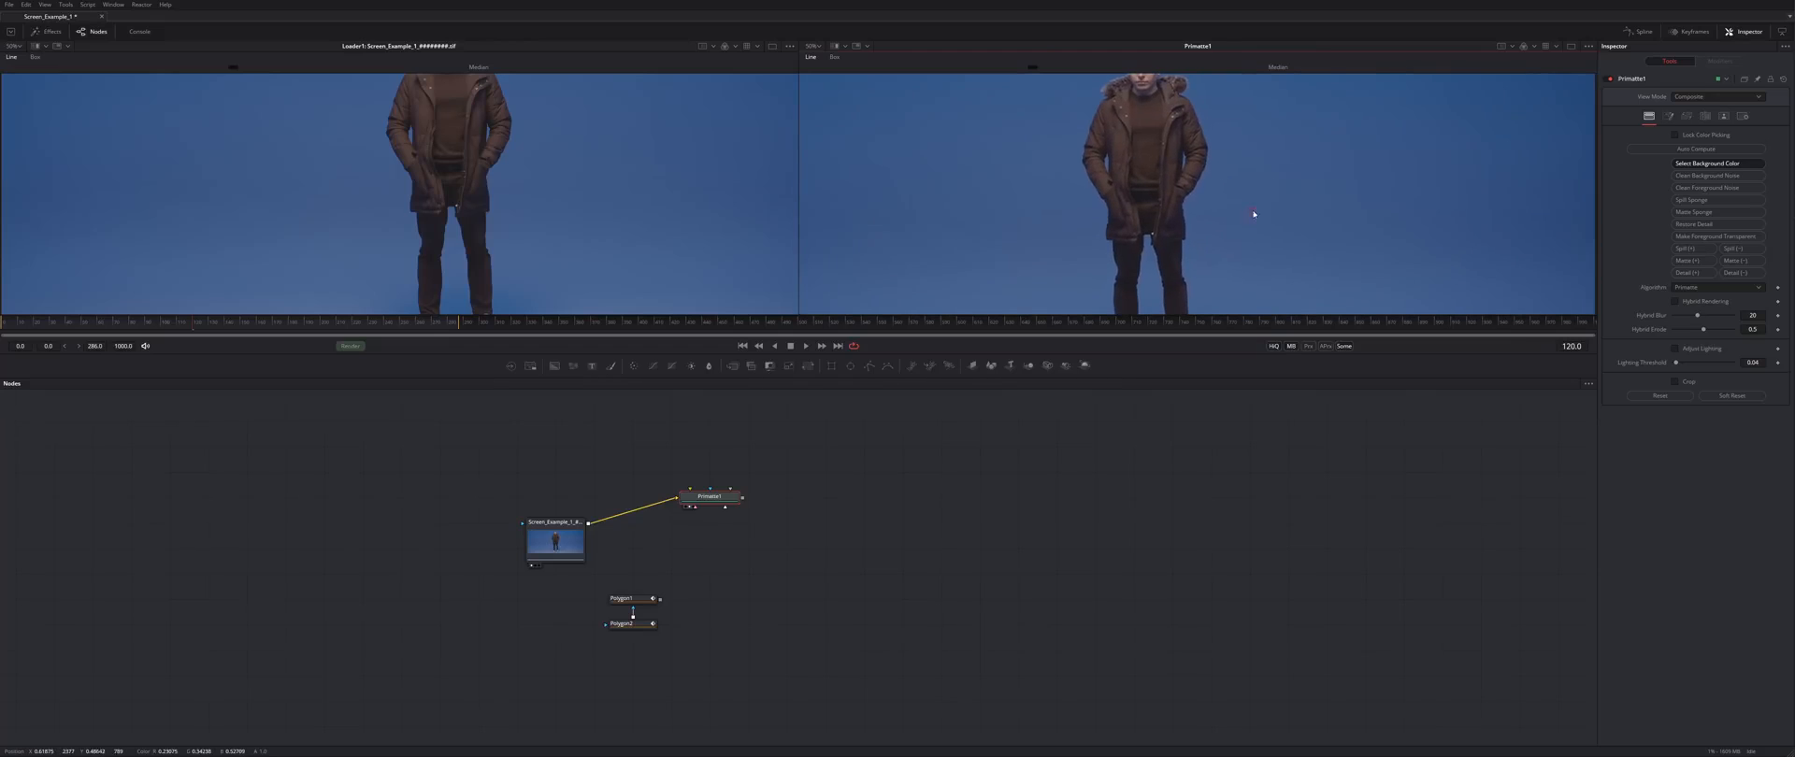
drag(1301, 259, 1384, 240)
drag(1136, 177, 1204, 177)
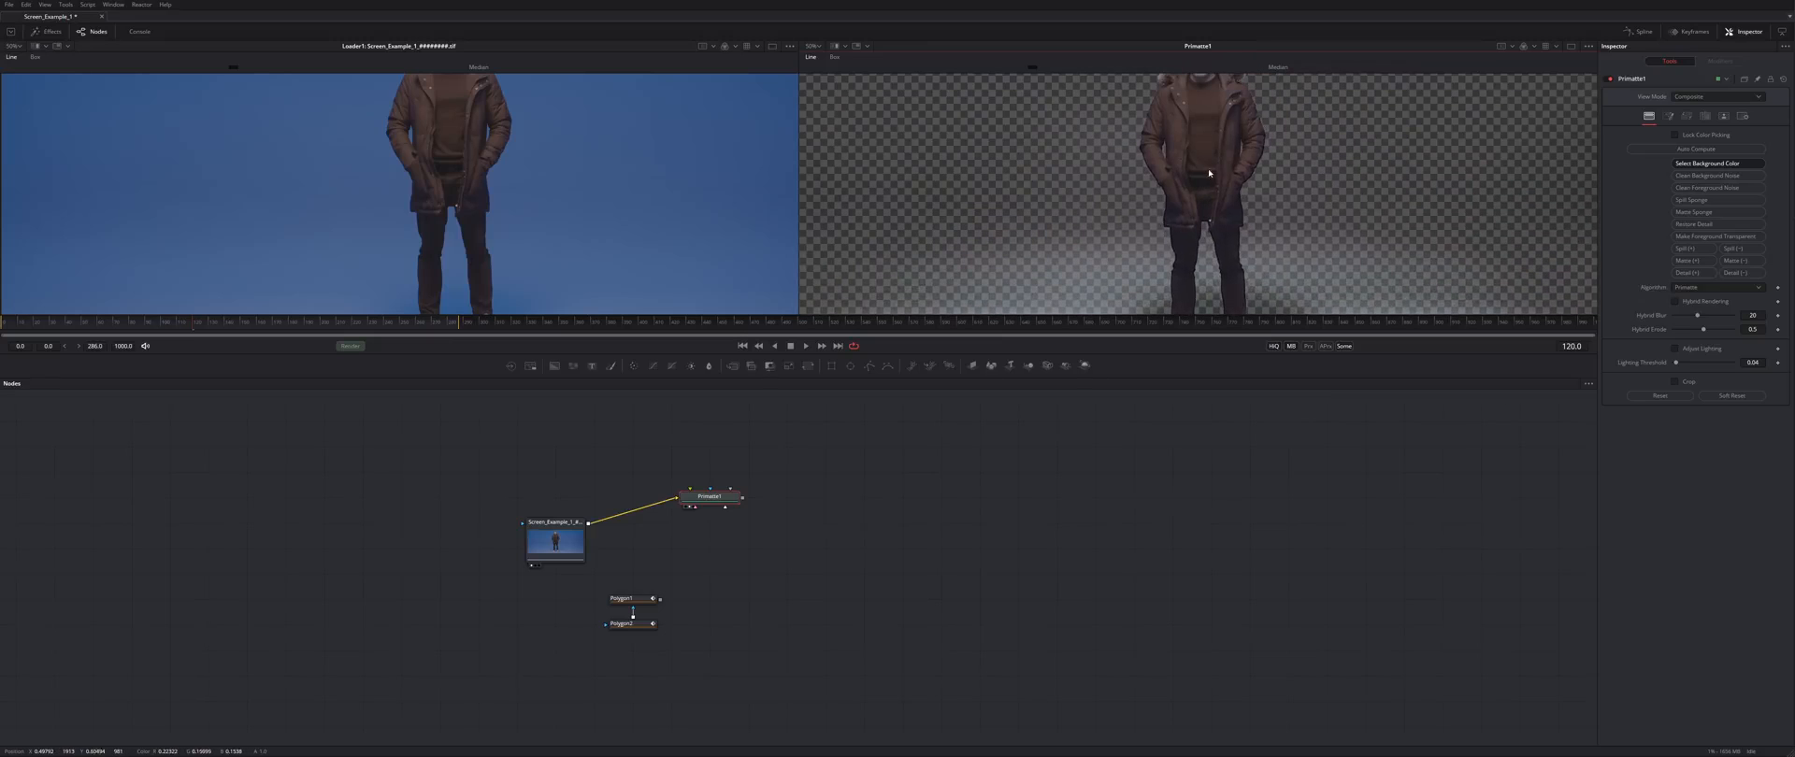
- Inspect the alpha matte and clear its noisy background with Clean Background Noise
key(a)
drag(1190, 249, 1180, 284)
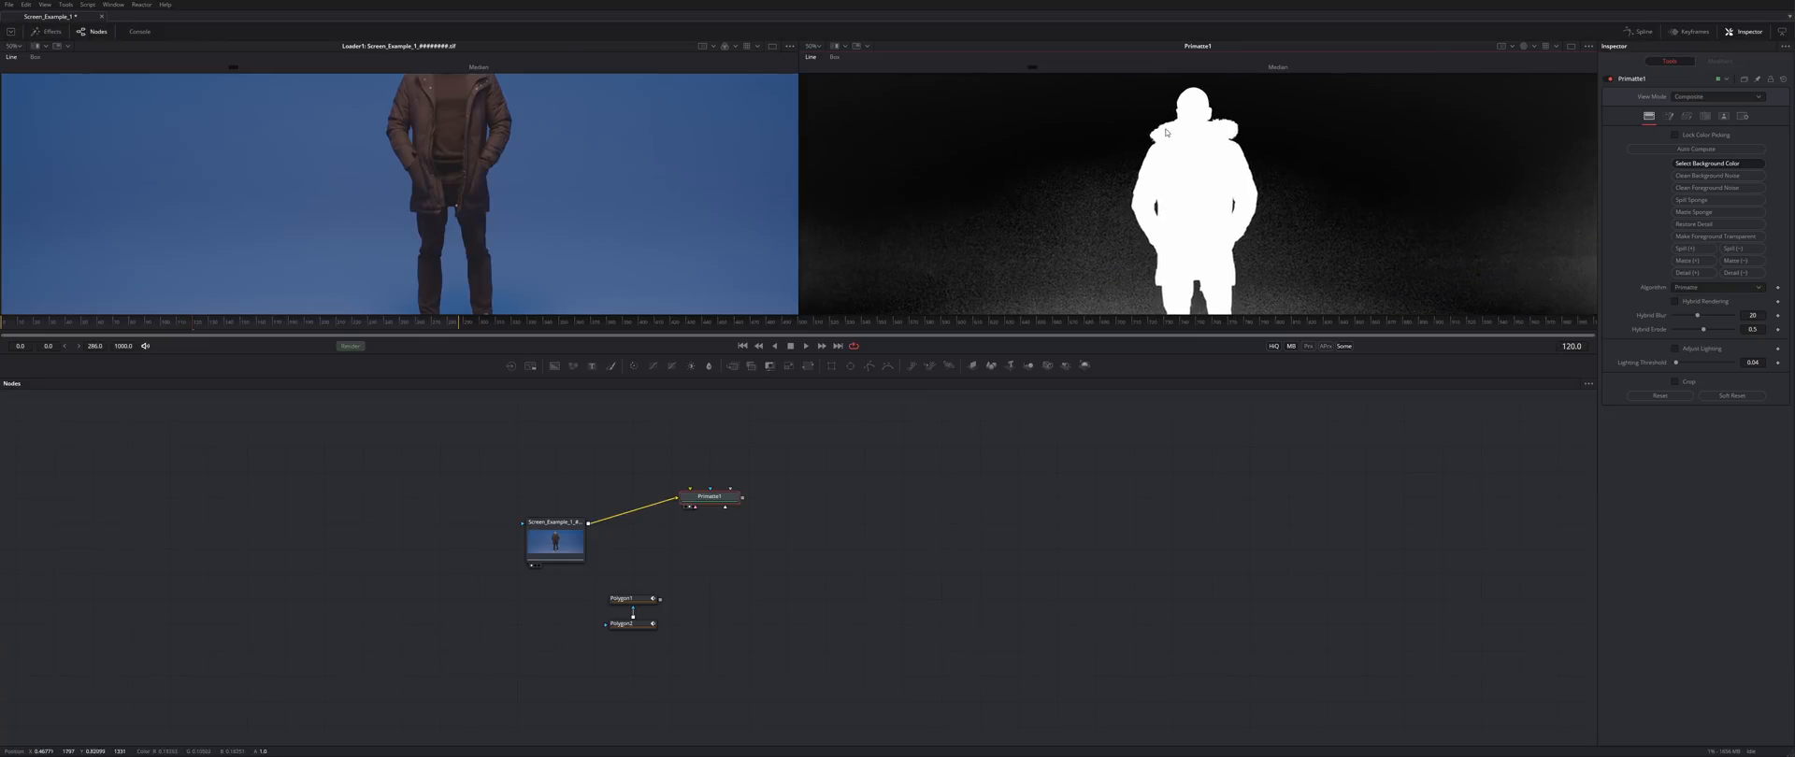
scroll(1169, 234, up, 6)
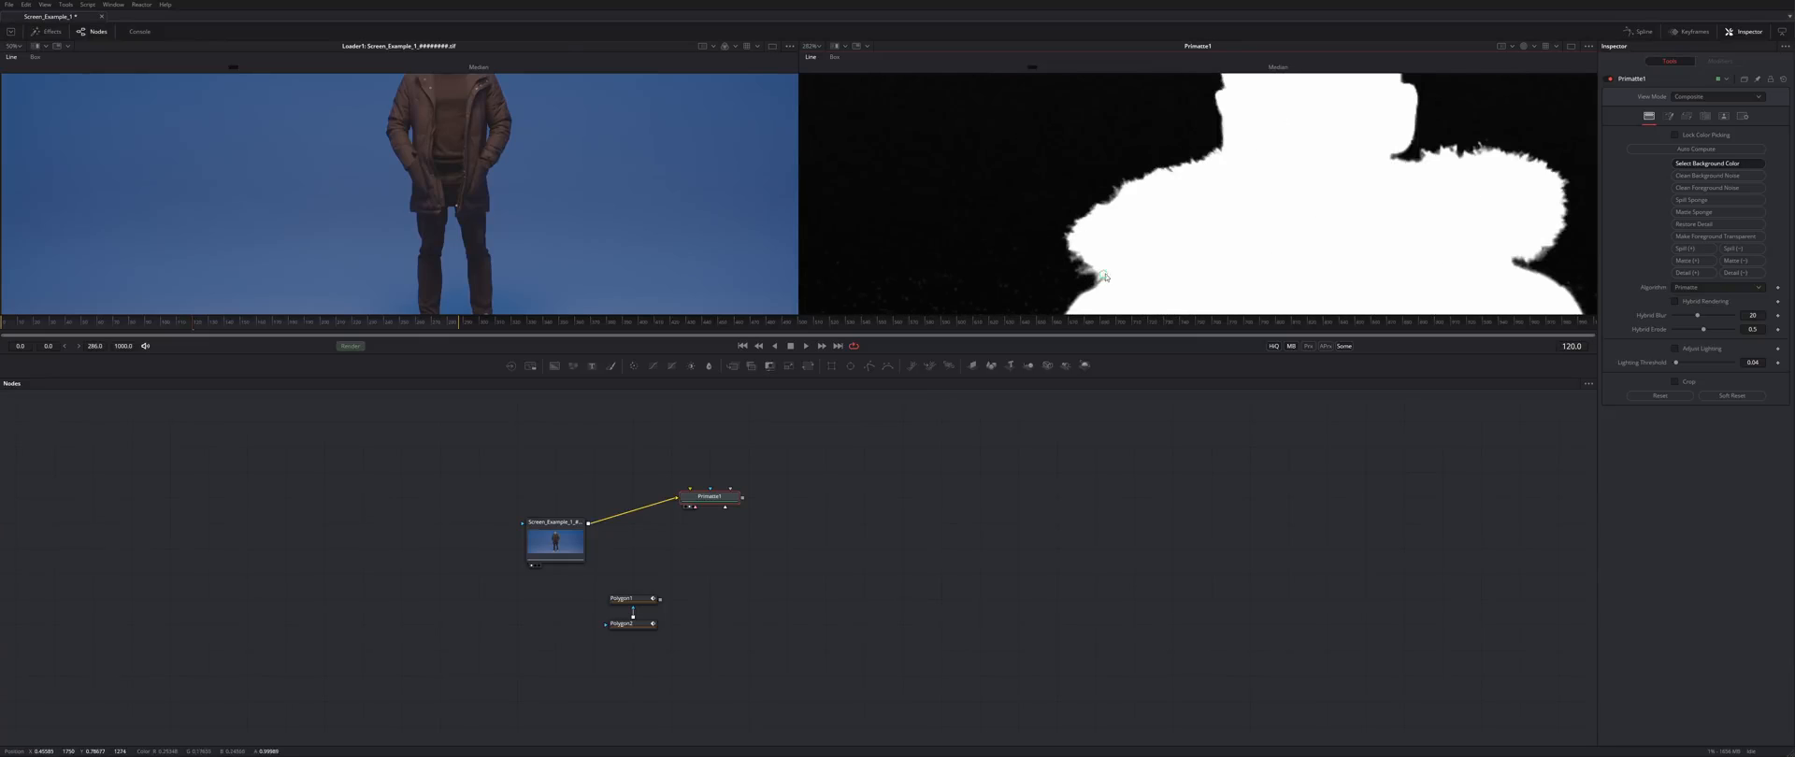
drag(1106, 277, 1107, 117)
mouse_move(1045, 216)
mouse_down()
mouse_move(1190, 172)
mouse_move(1213, 140)
mouse_up()
drag(1202, 233, 1234, 96)
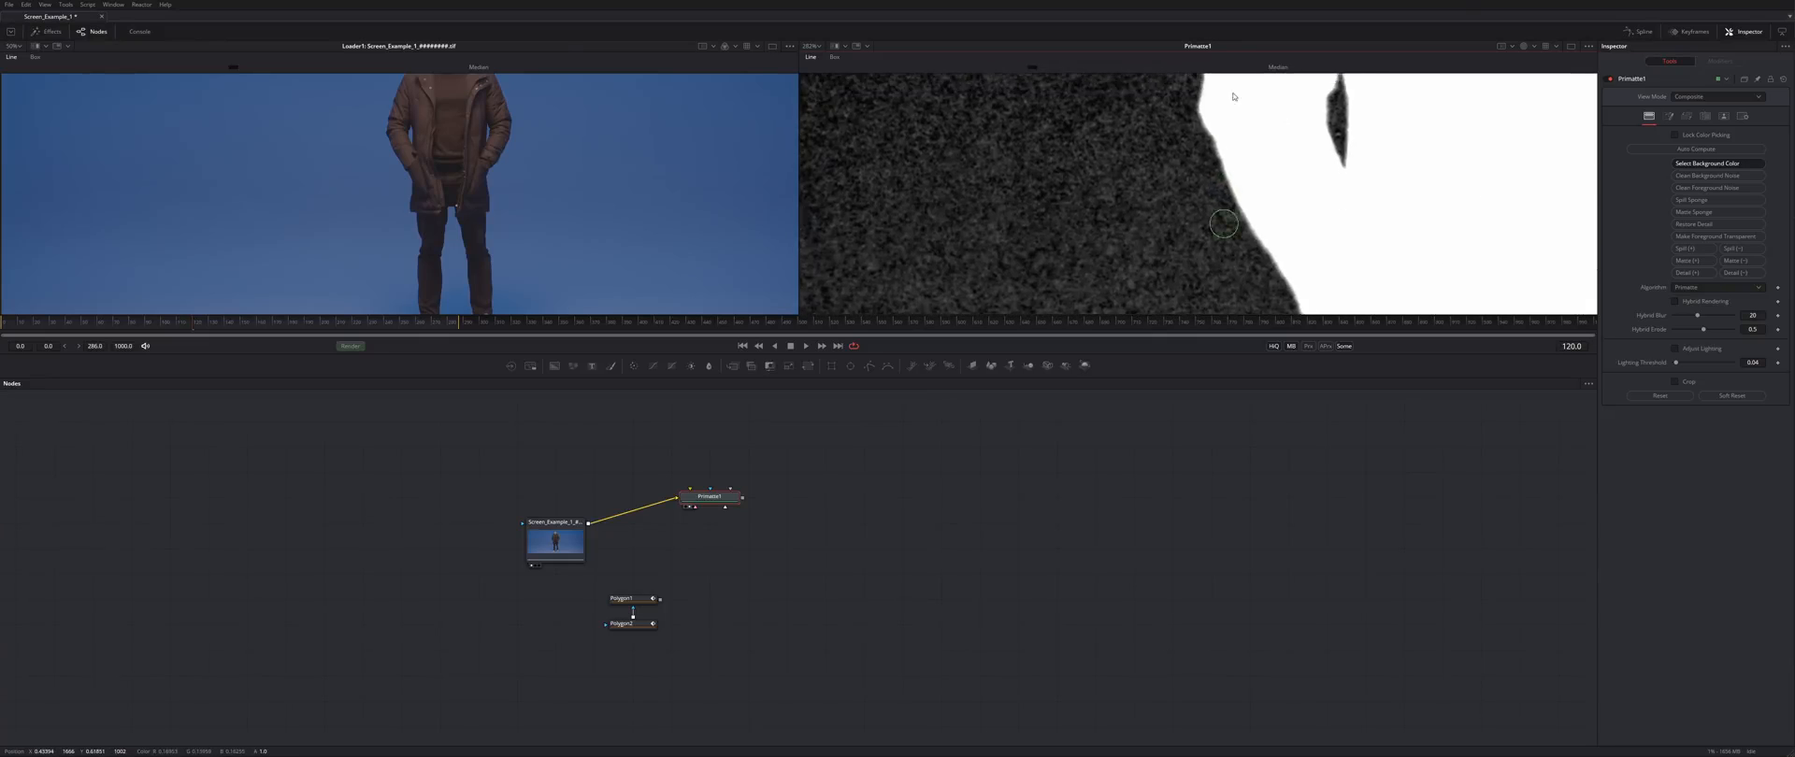
scroll(1169, 198, down, 6)
drag(1194, 219, 1183, 150)
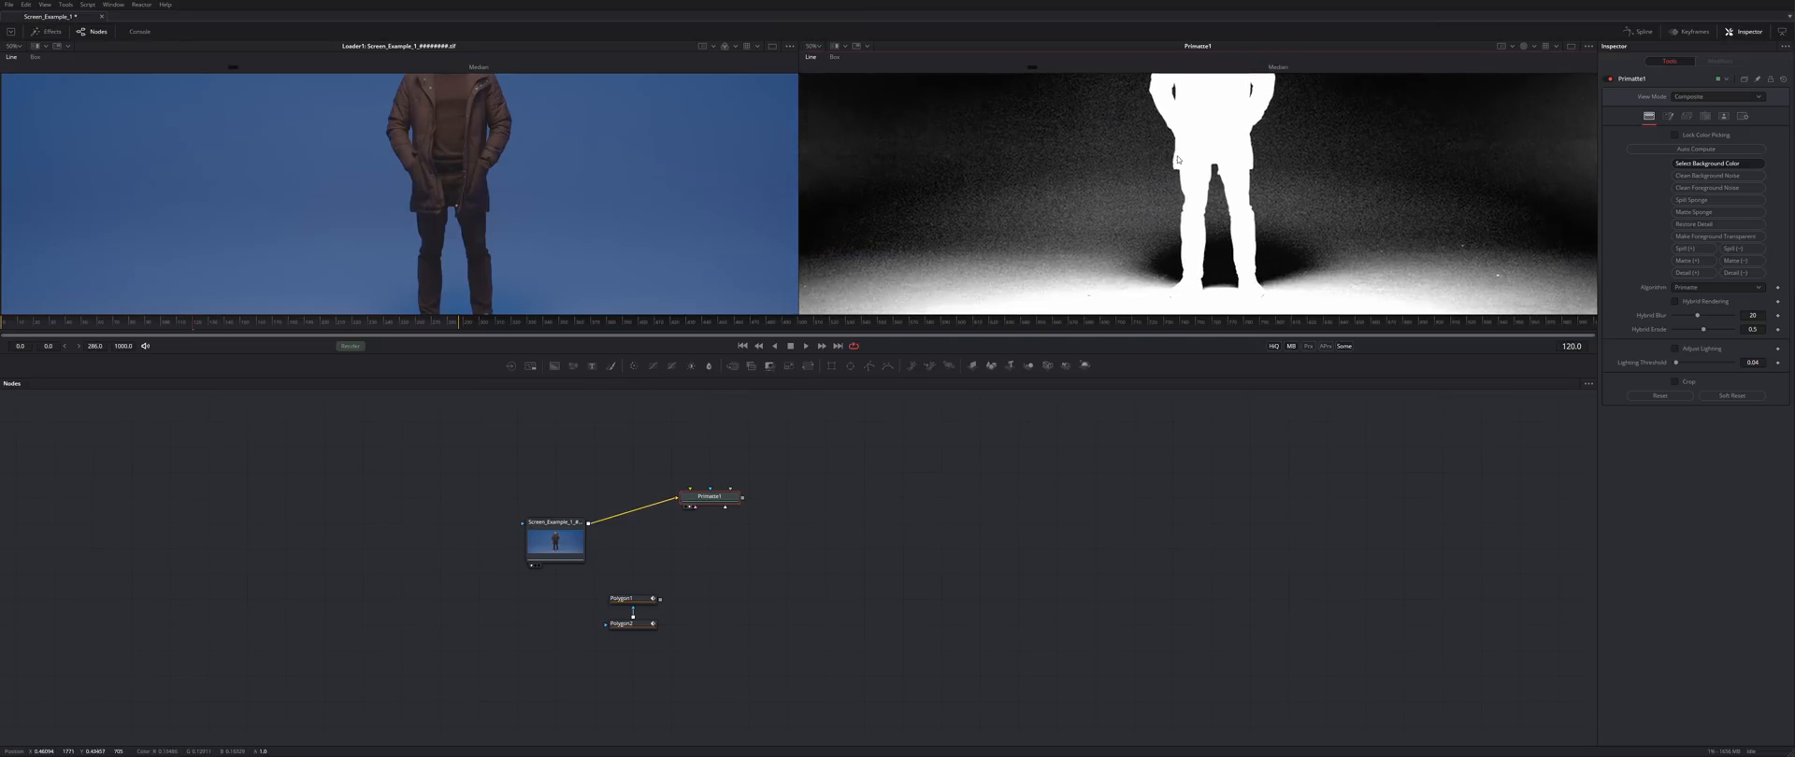
click(1703, 176)
mouse_move(1070, 212)
mouse_down()
mouse_move(1078, 249)
mouse_move(1092, 213)
mouse_up()
- Place the polygon nodes under Primatte1 and connect Polygon1 as its garbage matte
drag(686, 586, 624, 631)
drag(631, 624, 708, 599)
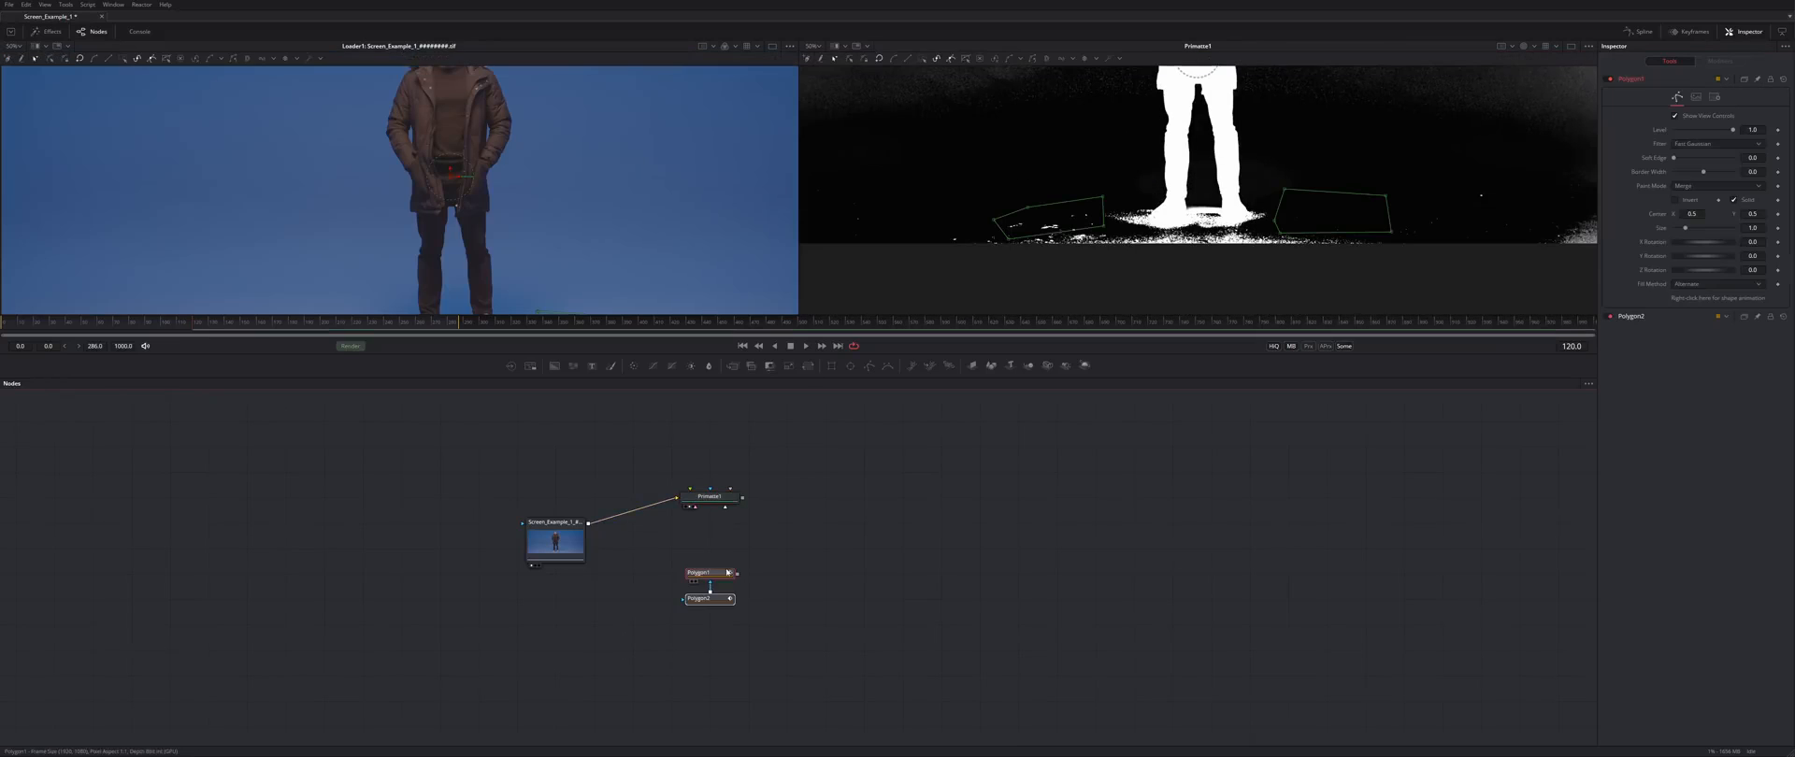
click(722, 533)
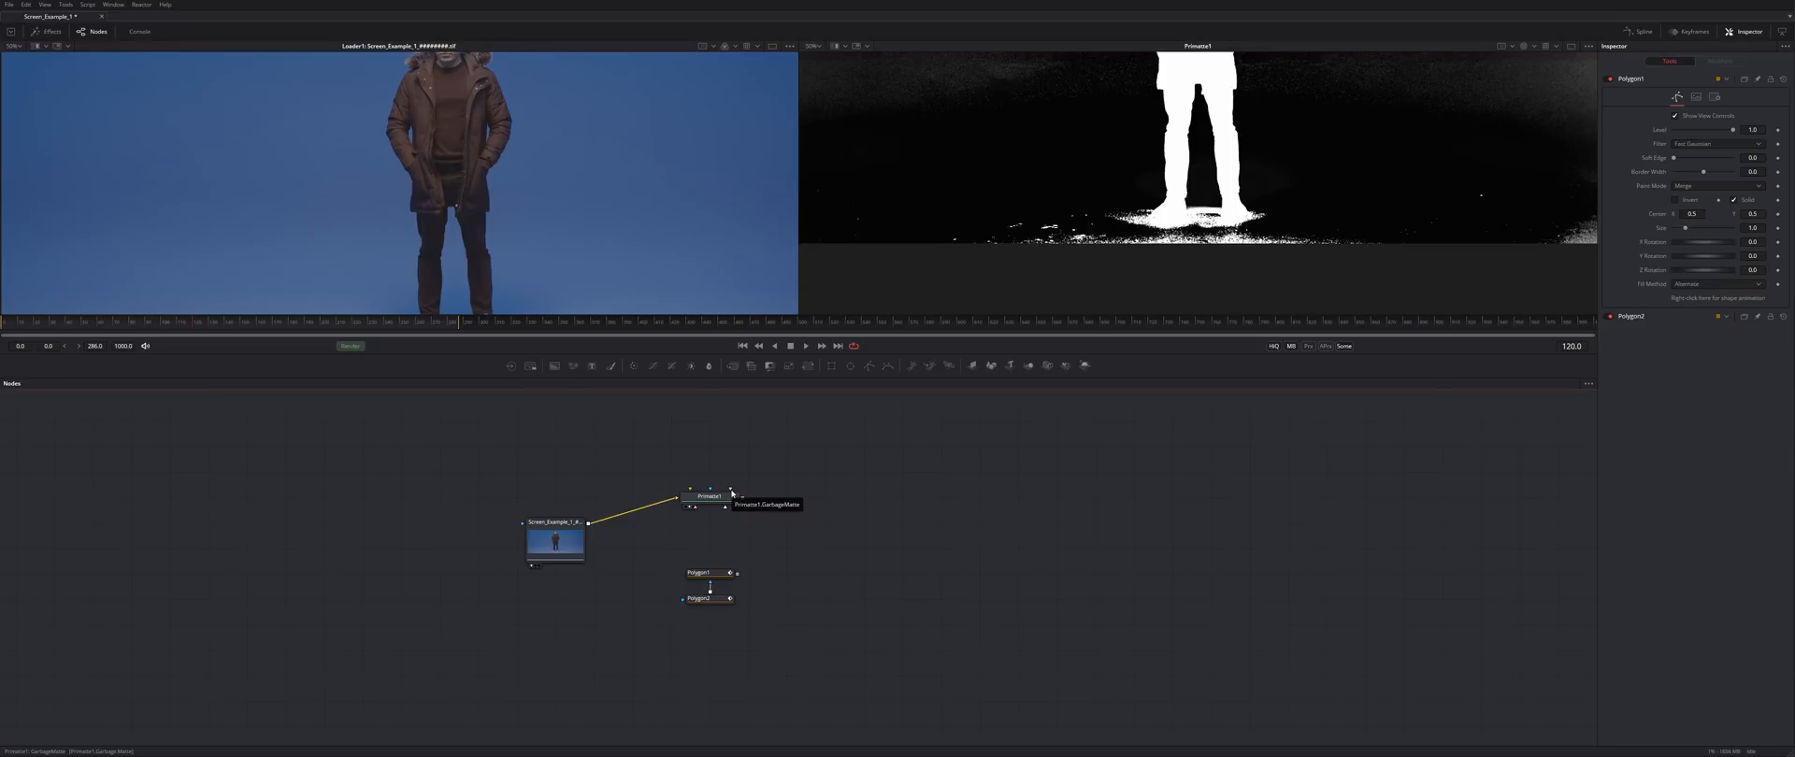
drag(738, 575, 725, 507)
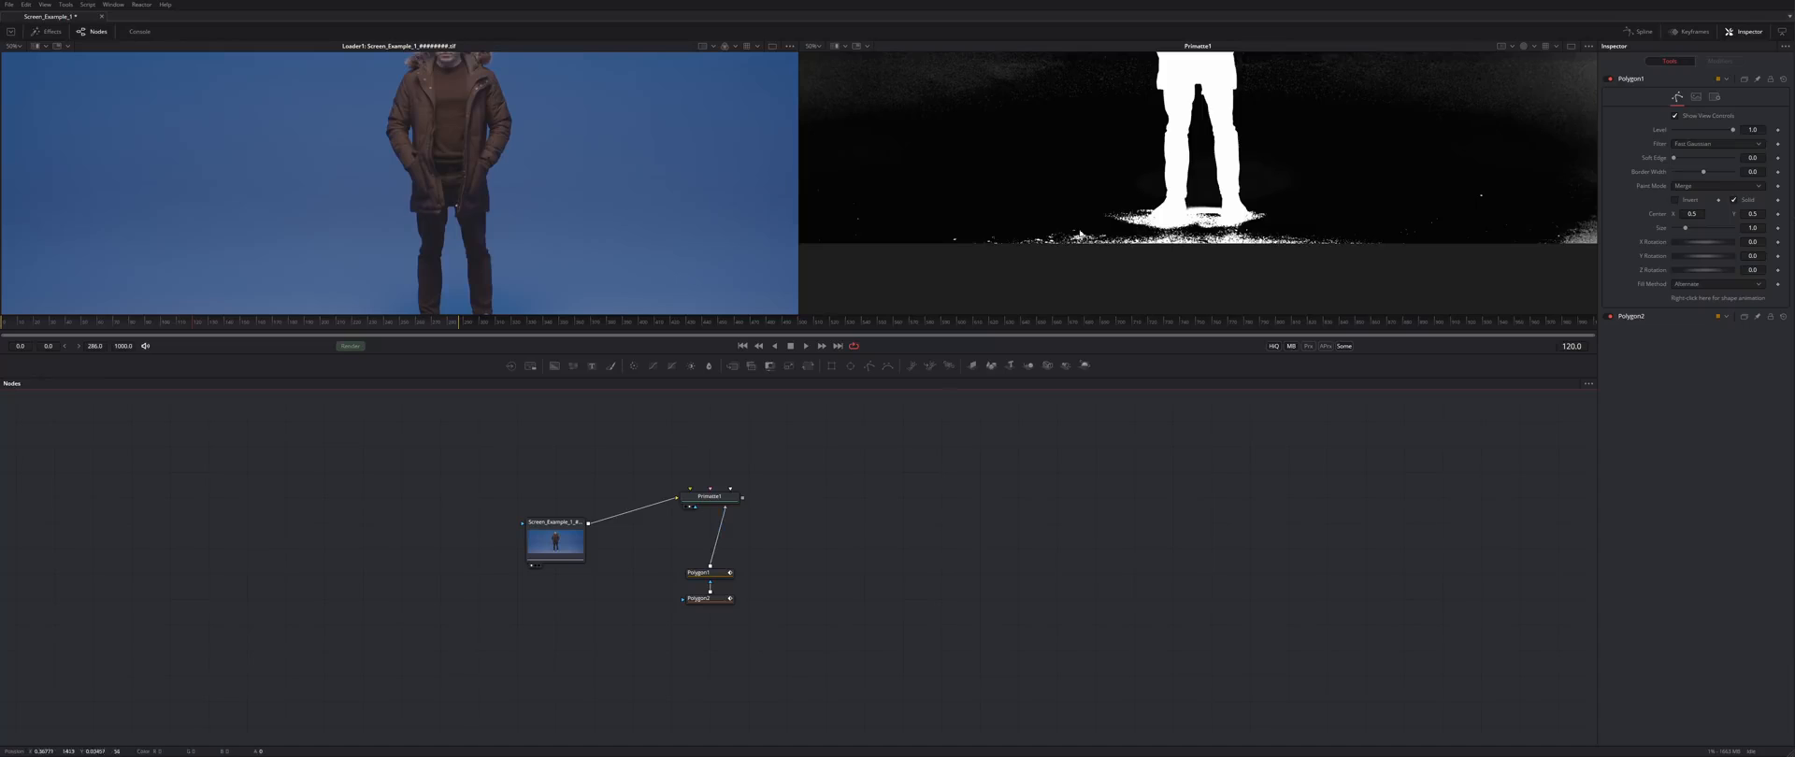
click(710, 496)
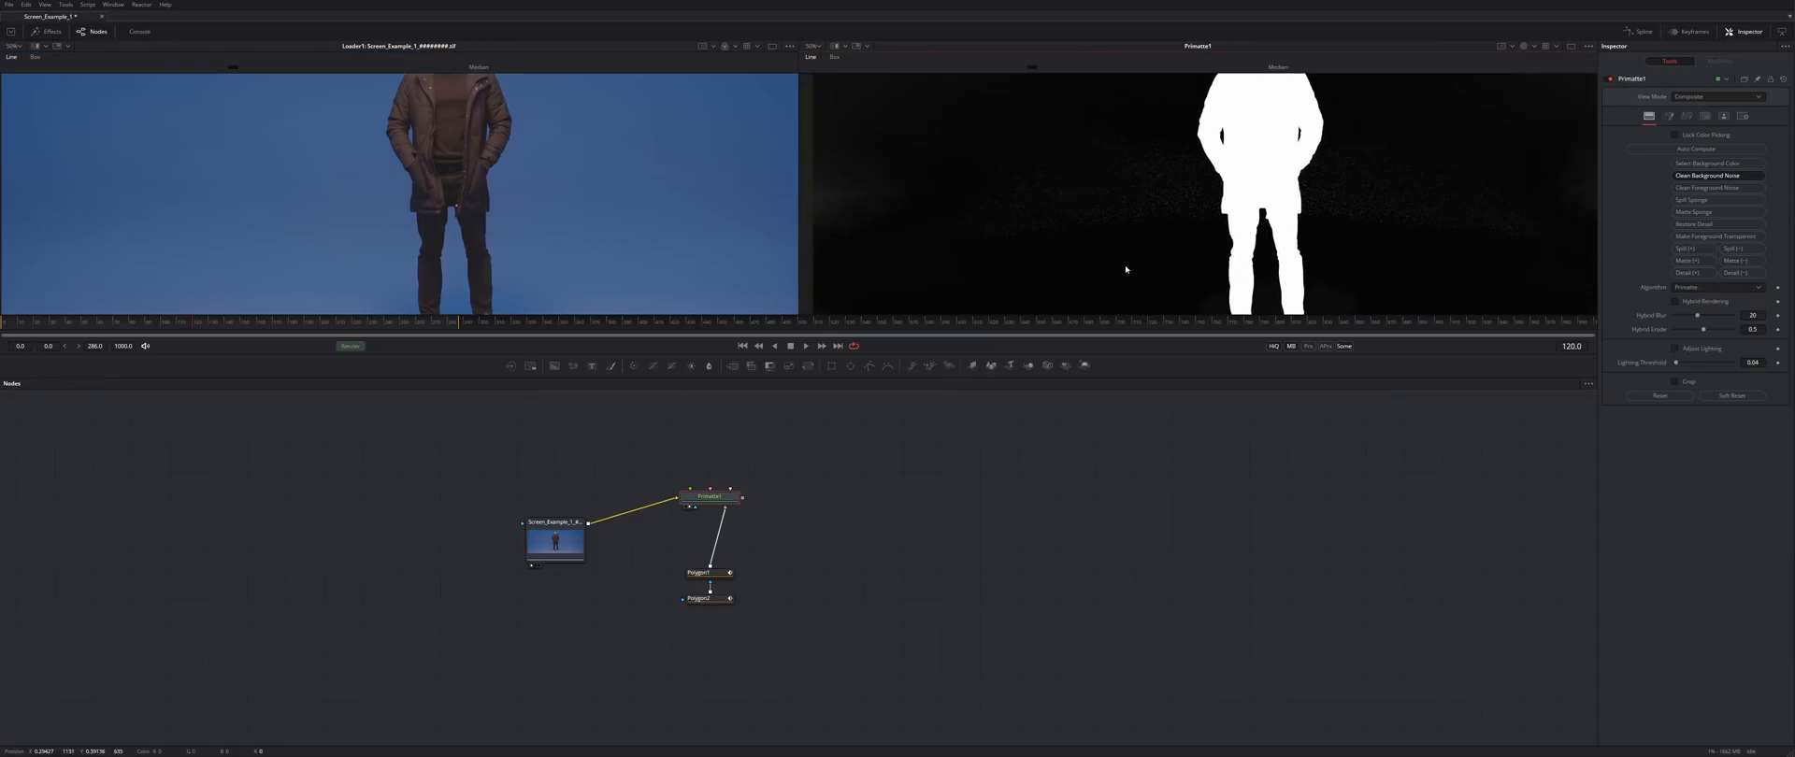
- Clean leftover background noise around the feet and view the colour composite over transparency
drag(1160, 269, 1181, 125)
drag(867, 191, 836, 262)
scroll(1272, 248, up, 3)
drag(1271, 248, 1089, 250)
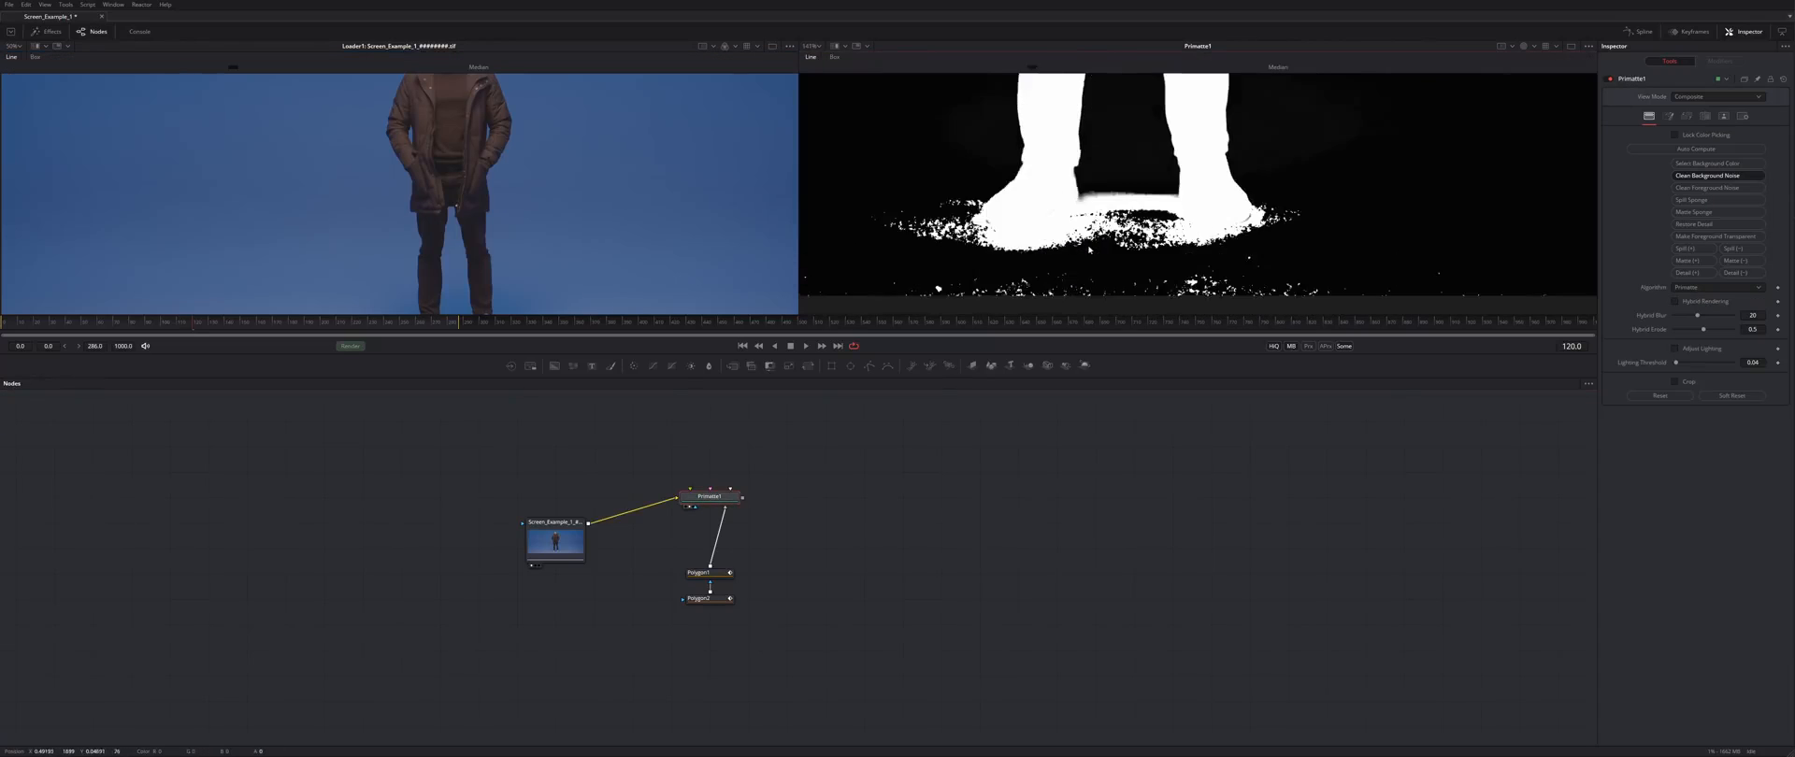
key(c)
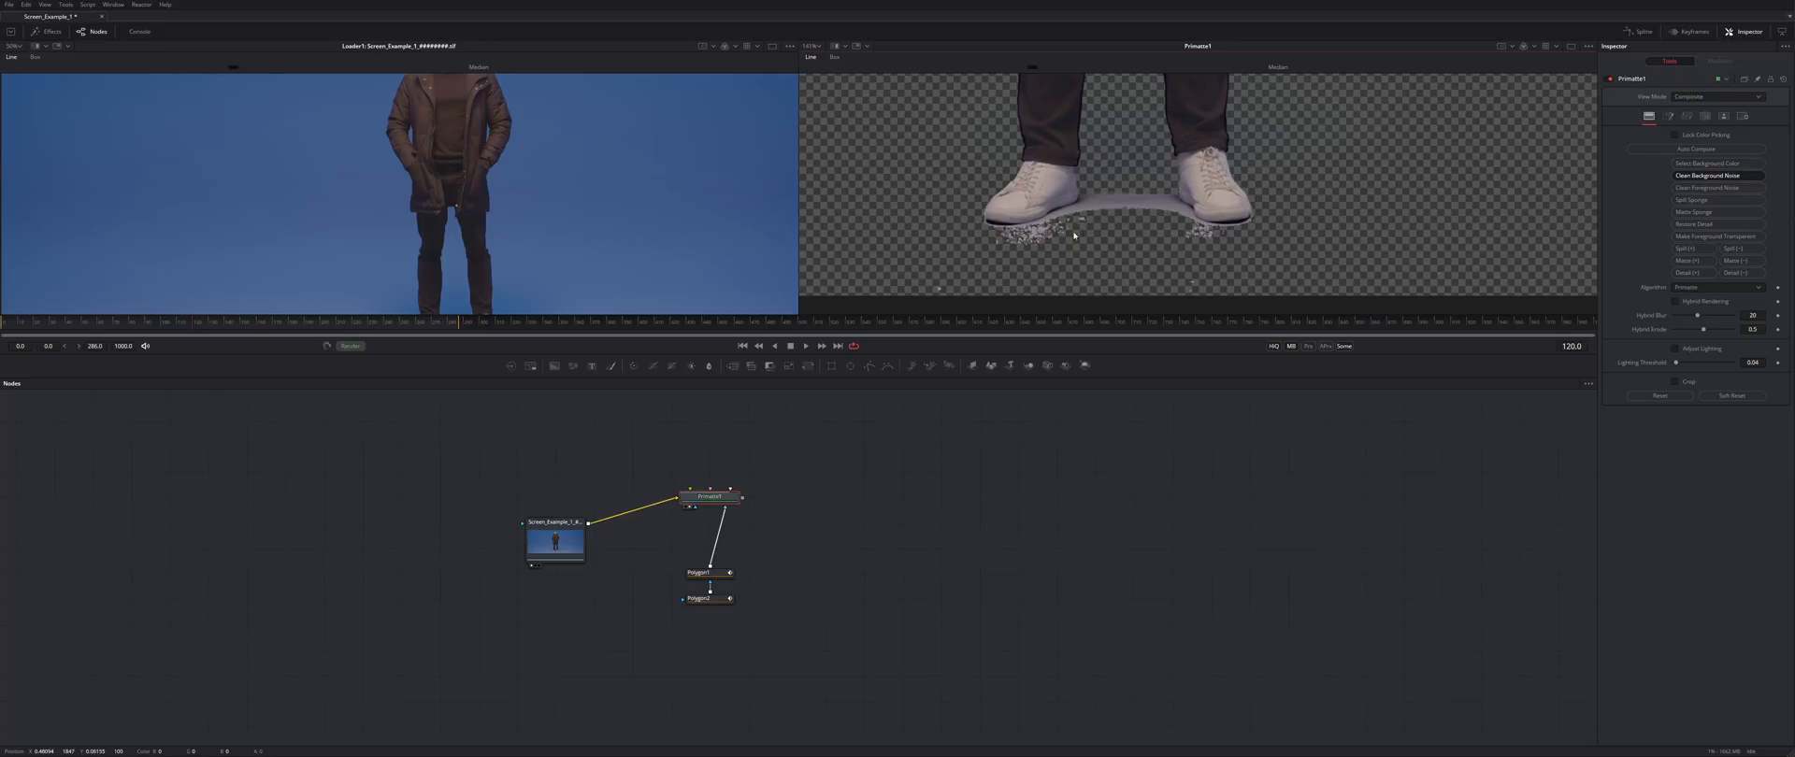
drag(1082, 216, 1130, 199)
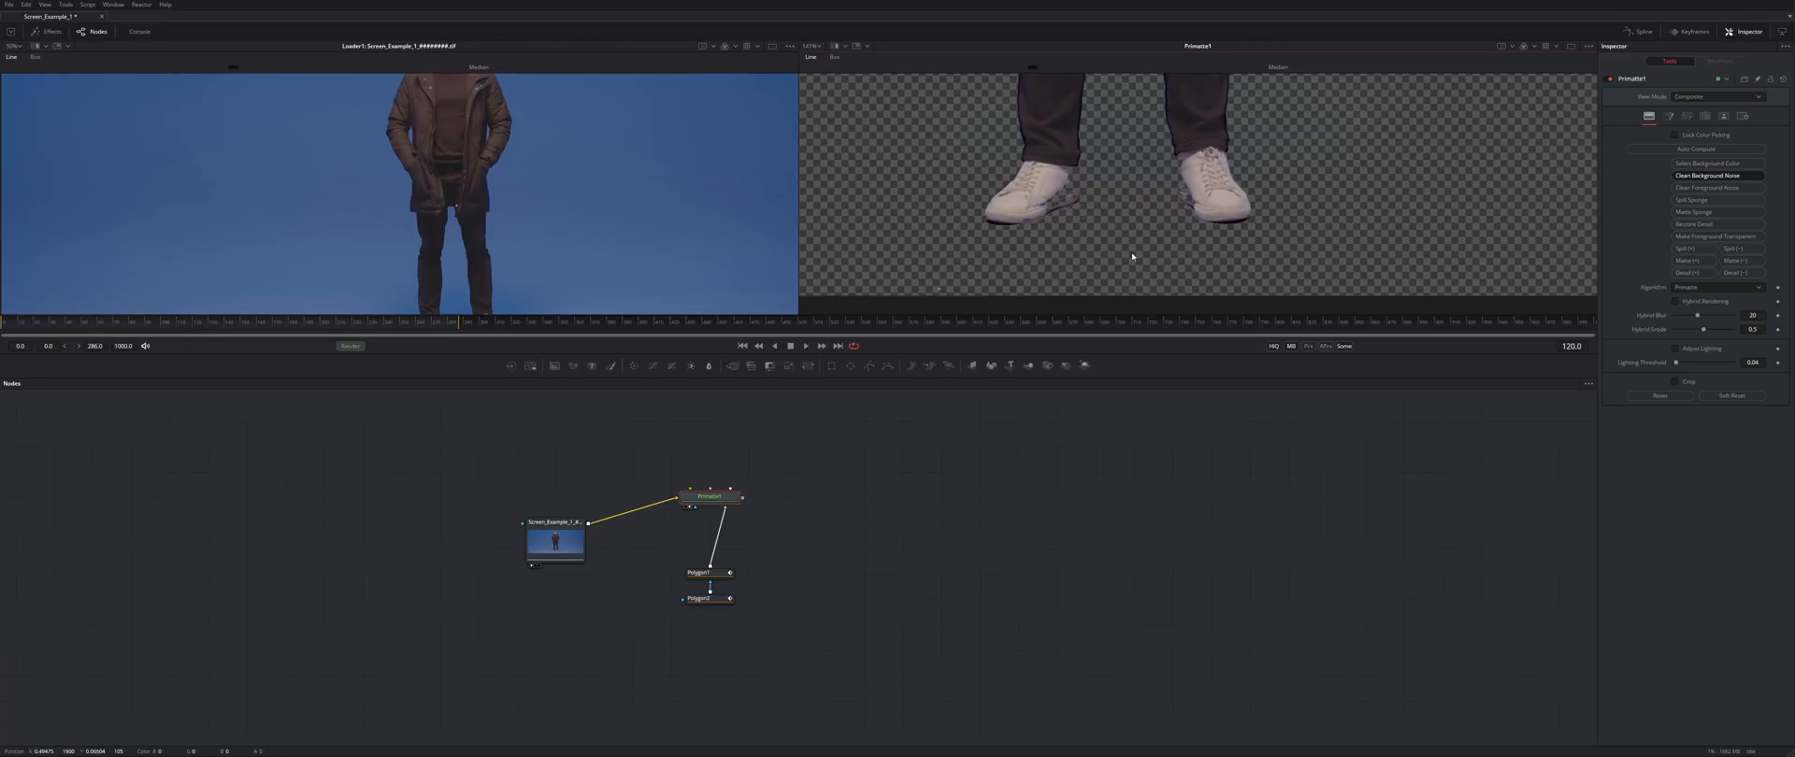
- Fill the dark specks between the shoes using foreground and background noise cleanup
click(1694, 190)
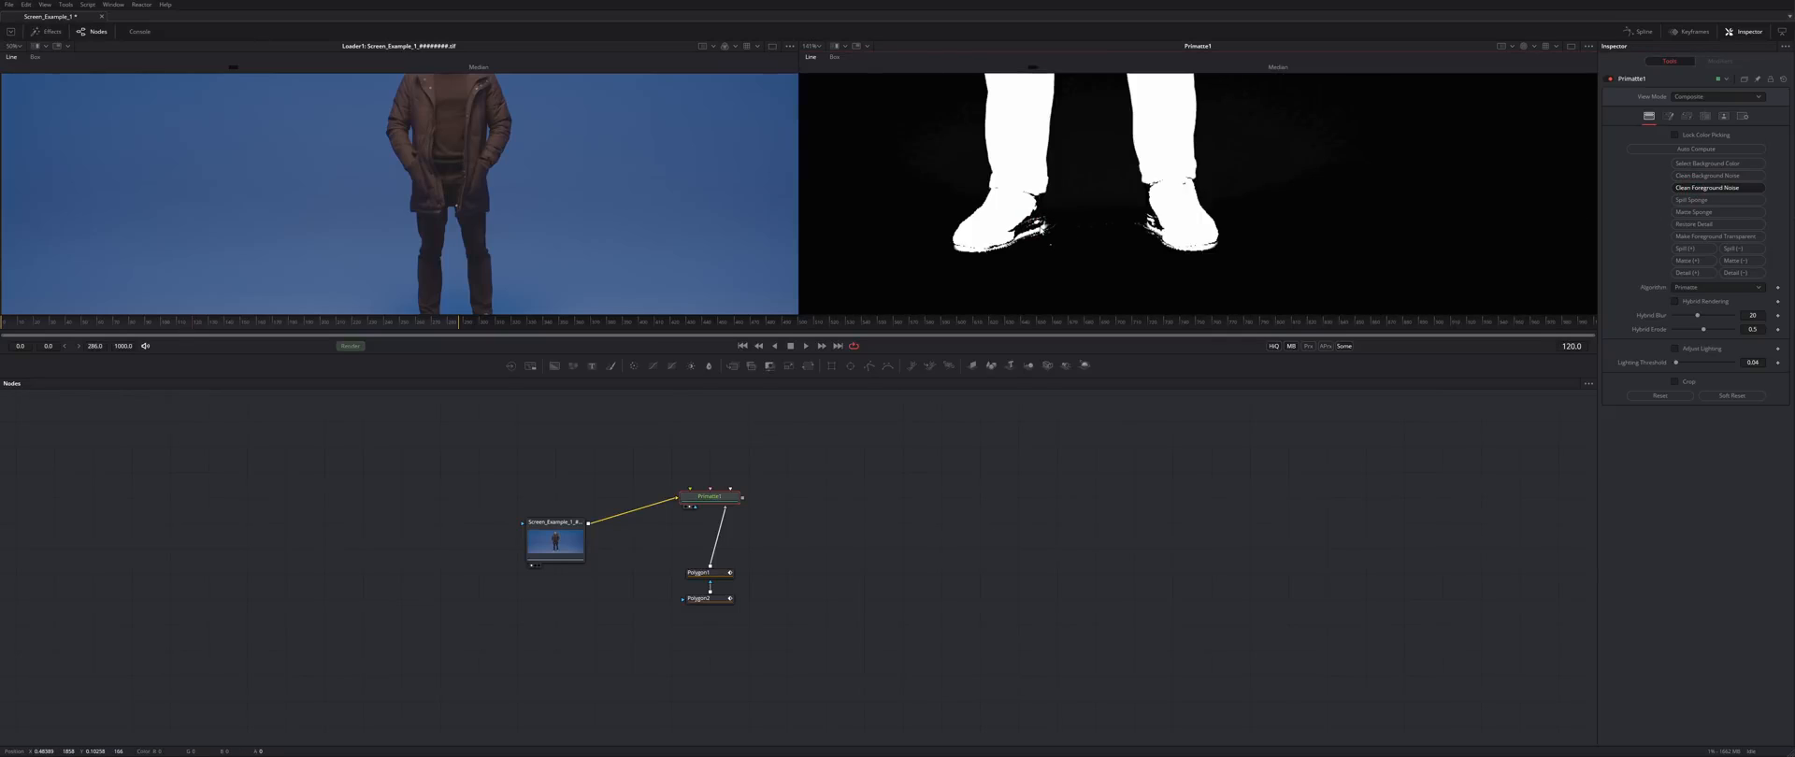
click(1042, 225)
click(1707, 176)
mouse_move(1083, 219)
mouse_down()
mouse_move(1026, 221)
mouse_move(1087, 239)
mouse_up()
click(1707, 188)
click(1708, 176)
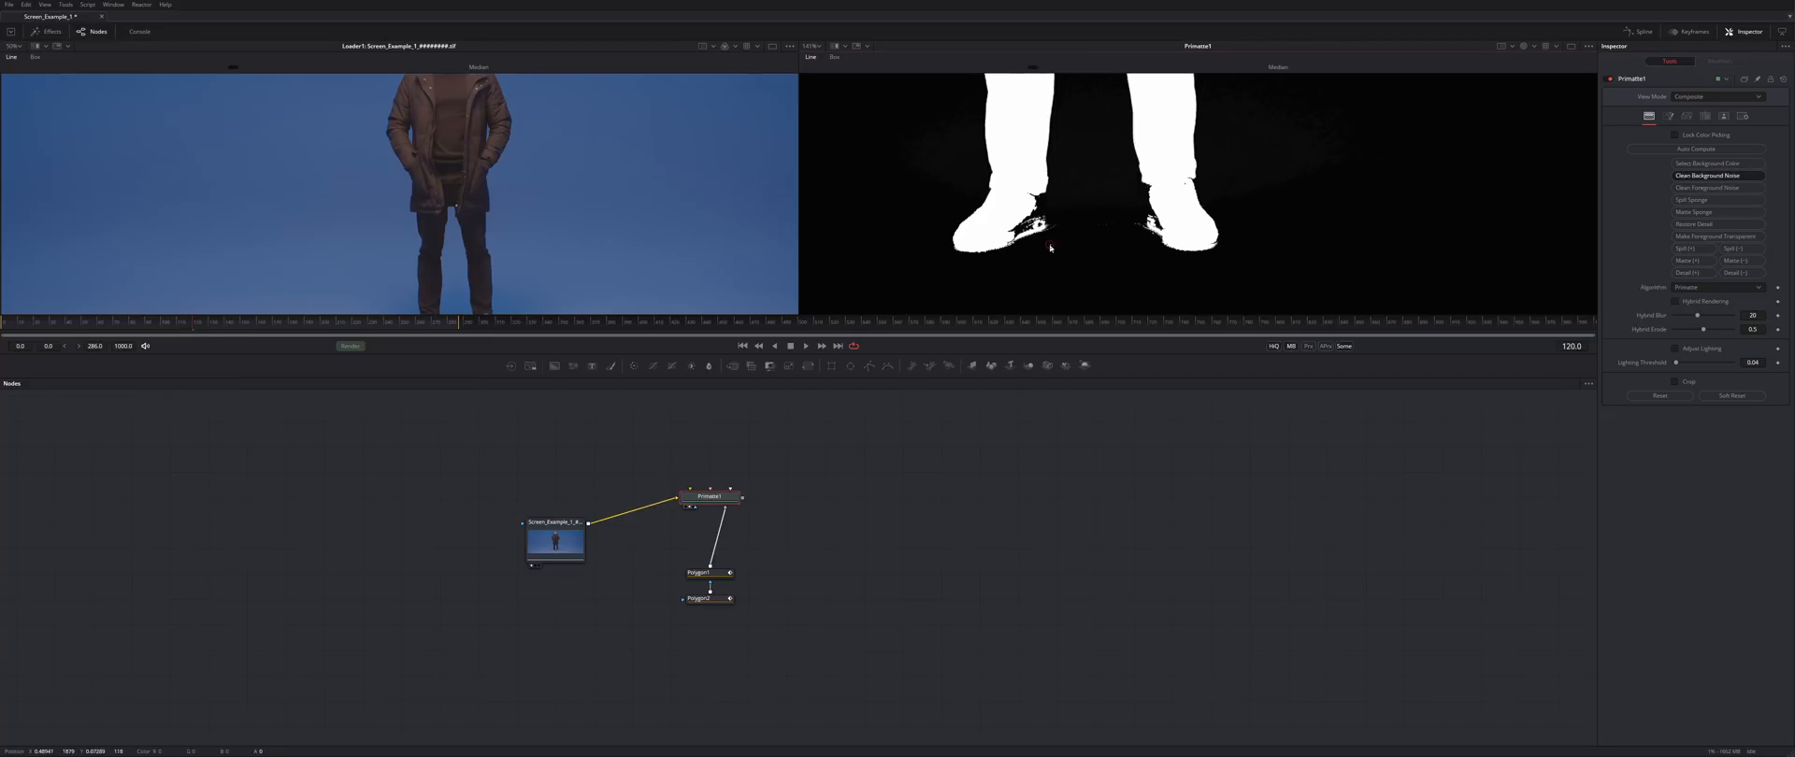
- Inspect the matte edges and mark noisy dark background areas as pure backdrop
scroll(1087, 238, up, 4)
scroll(1216, 236, down, 6)
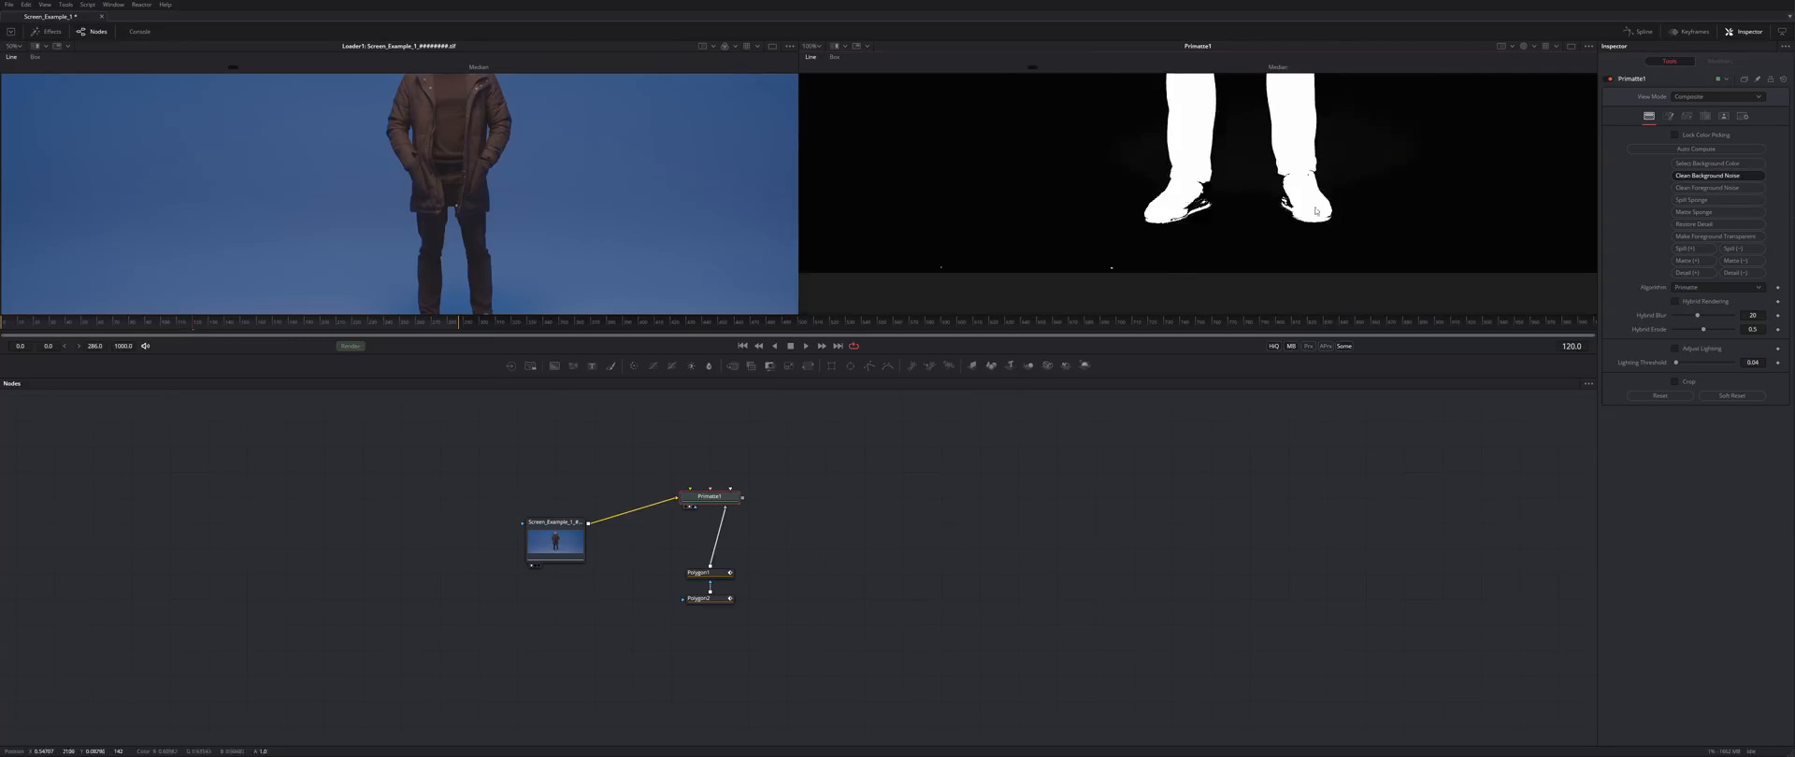
scroll(1217, 236, up, 5)
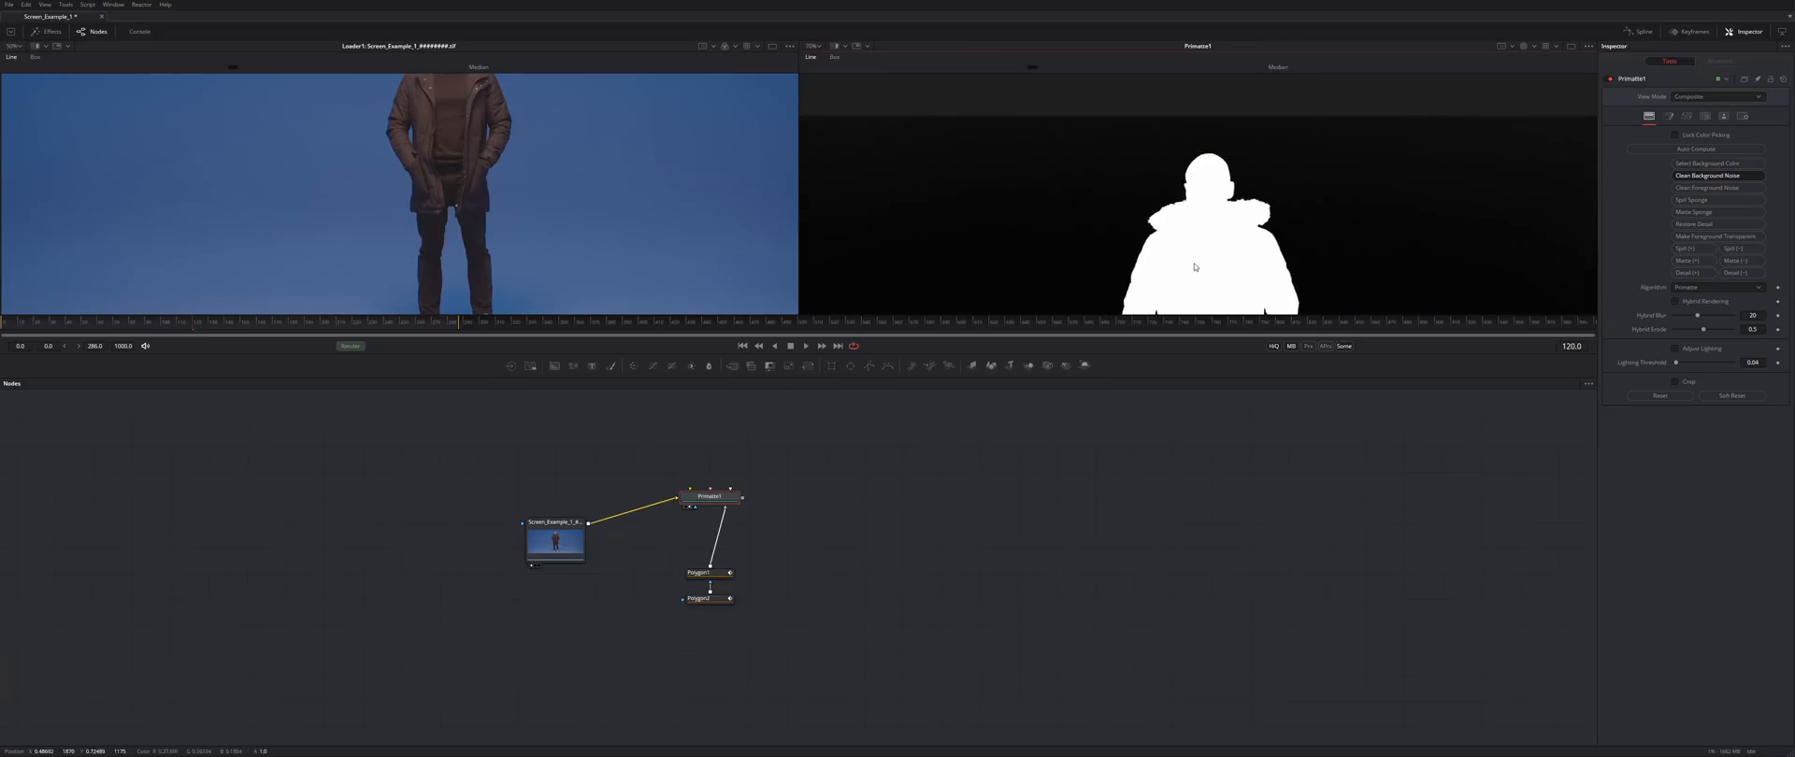
drag(1109, 277, 1436, 178)
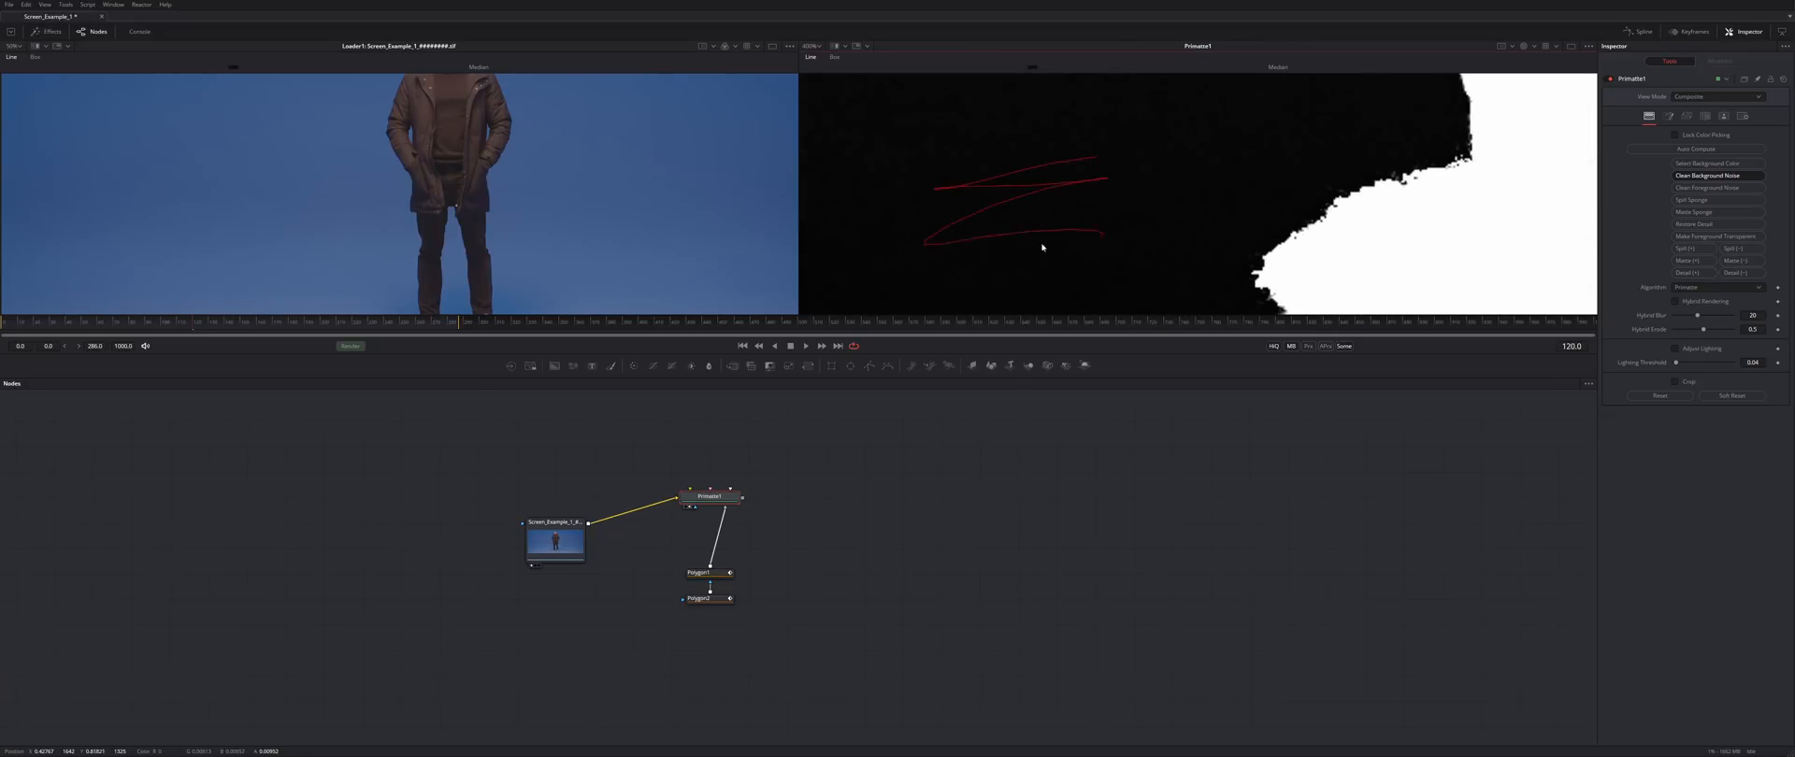
drag(1305, 188, 842, 225)
drag(1443, 261, 1022, 152)
scroll(1297, 197, down, 4)
mouse_move(1298, 197)
mouse_down()
mouse_move(1098, 256)
mouse_move(1378, 240)
mouse_up()
scroll(1034, 242, up, 3)
mouse_move(1034, 242)
mouse_down()
mouse_move(1094, 194)
mouse_move(962, 221)
mouse_move(1126, 261)
mouse_up()
drag(1047, 198, 998, 196)
drag(943, 240, 1036, 185)
- Scrub away the remaining background noise near the frame's top edge
drag(909, 146, 1079, 239)
drag(1079, 239, 1040, 191)
mouse_move(1047, 103)
mouse_down()
mouse_move(1054, 276)
mouse_move(1489, 252)
mouse_up()
drag(954, 233, 1506, 228)
drag(1051, 249, 1309, 303)
mouse_move(1253, 164)
mouse_down()
mouse_move(1063, 167)
mouse_move(1216, 192)
mouse_up()
mouse_move(1086, 246)
mouse_down()
mouse_move(1503, 268)
mouse_move(1350, 169)
mouse_move(1278, 181)
mouse_up()
scroll(1278, 181, down, 5)
drag(1300, 121, 975, 193)
scroll(975, 192, up, 5)
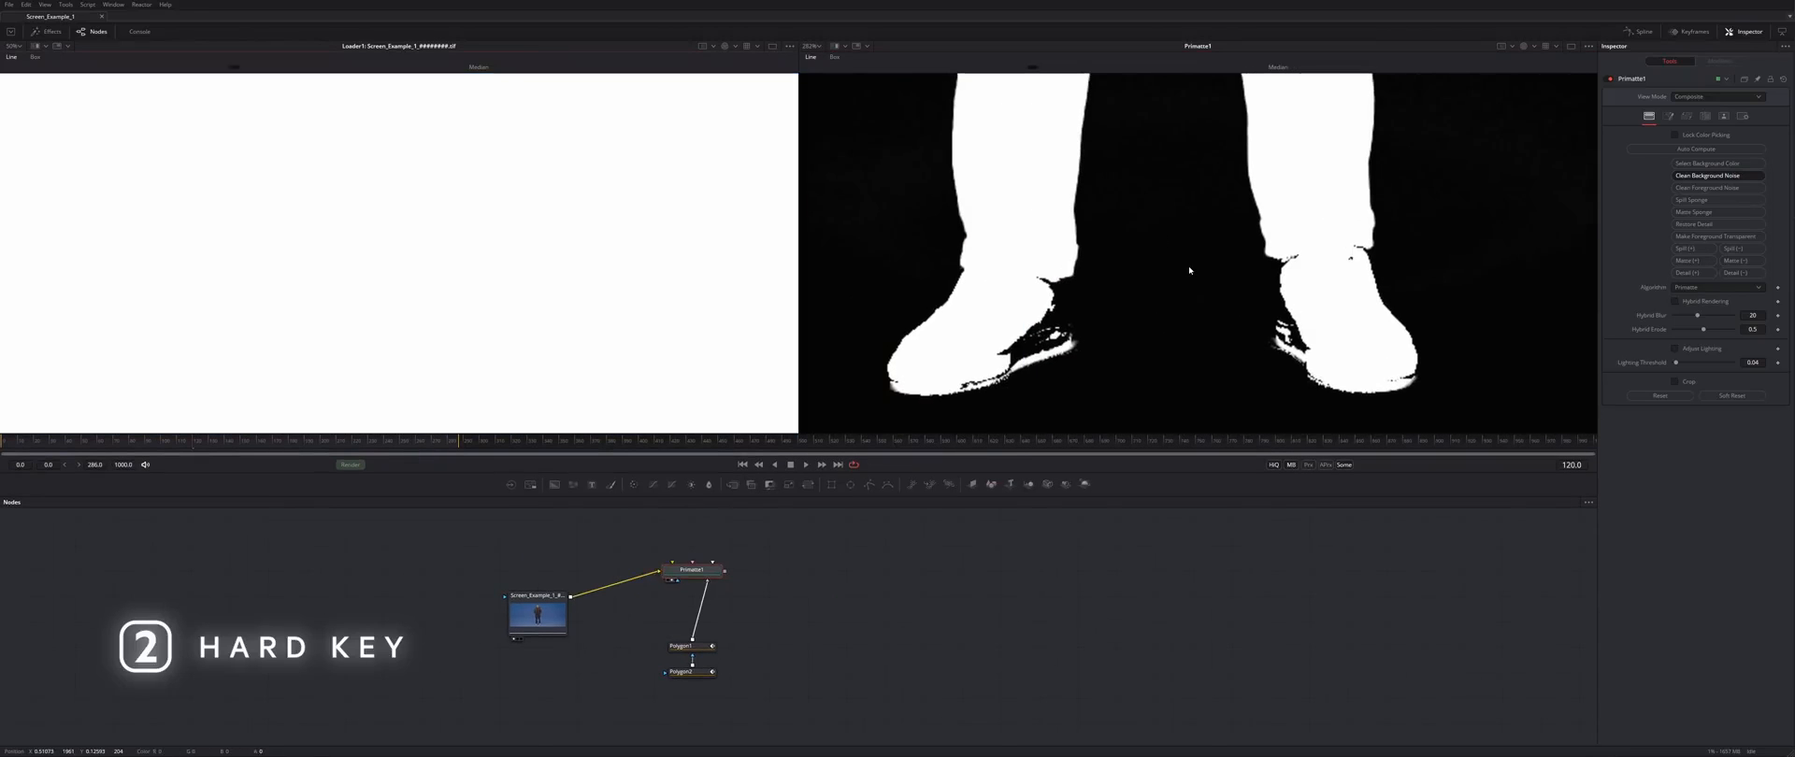
- Show the keyed colour image and open Primatte1's matte refinement settings
key(c)
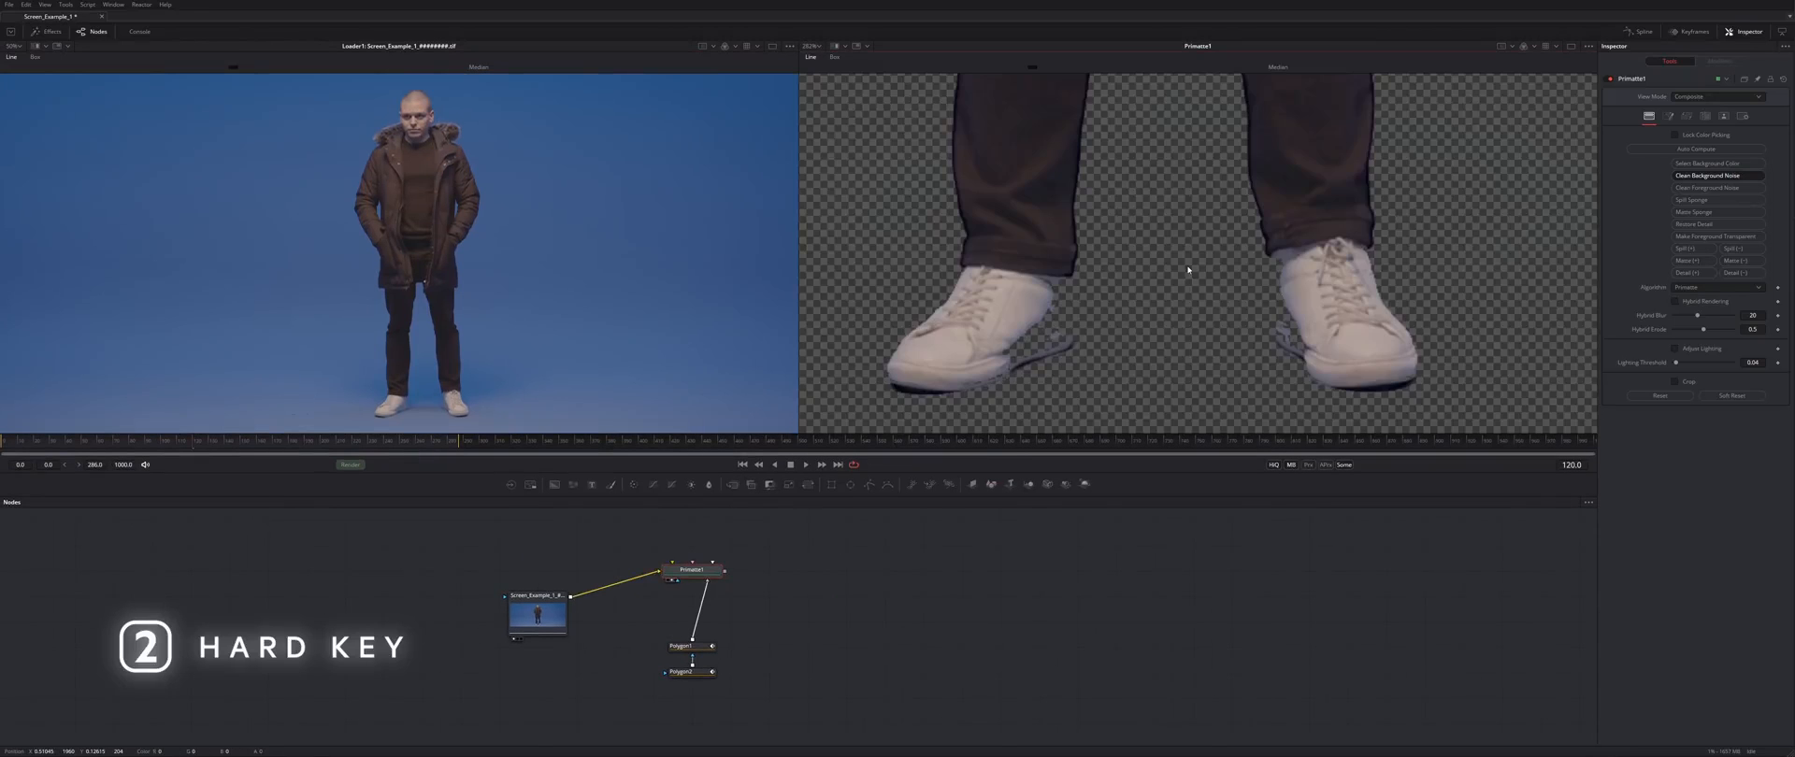
scroll(1100, 290, down, 2)
drag(1169, 136, 1142, 393)
drag(1103, 103, 1112, 322)
click(1723, 115)
drag(1236, 421, 1119, 114)
- Tweak Contract/Expand and Blur, reset them to 0 and gamma 1.0, raise High threshold
drag(1705, 196, 1686, 193)
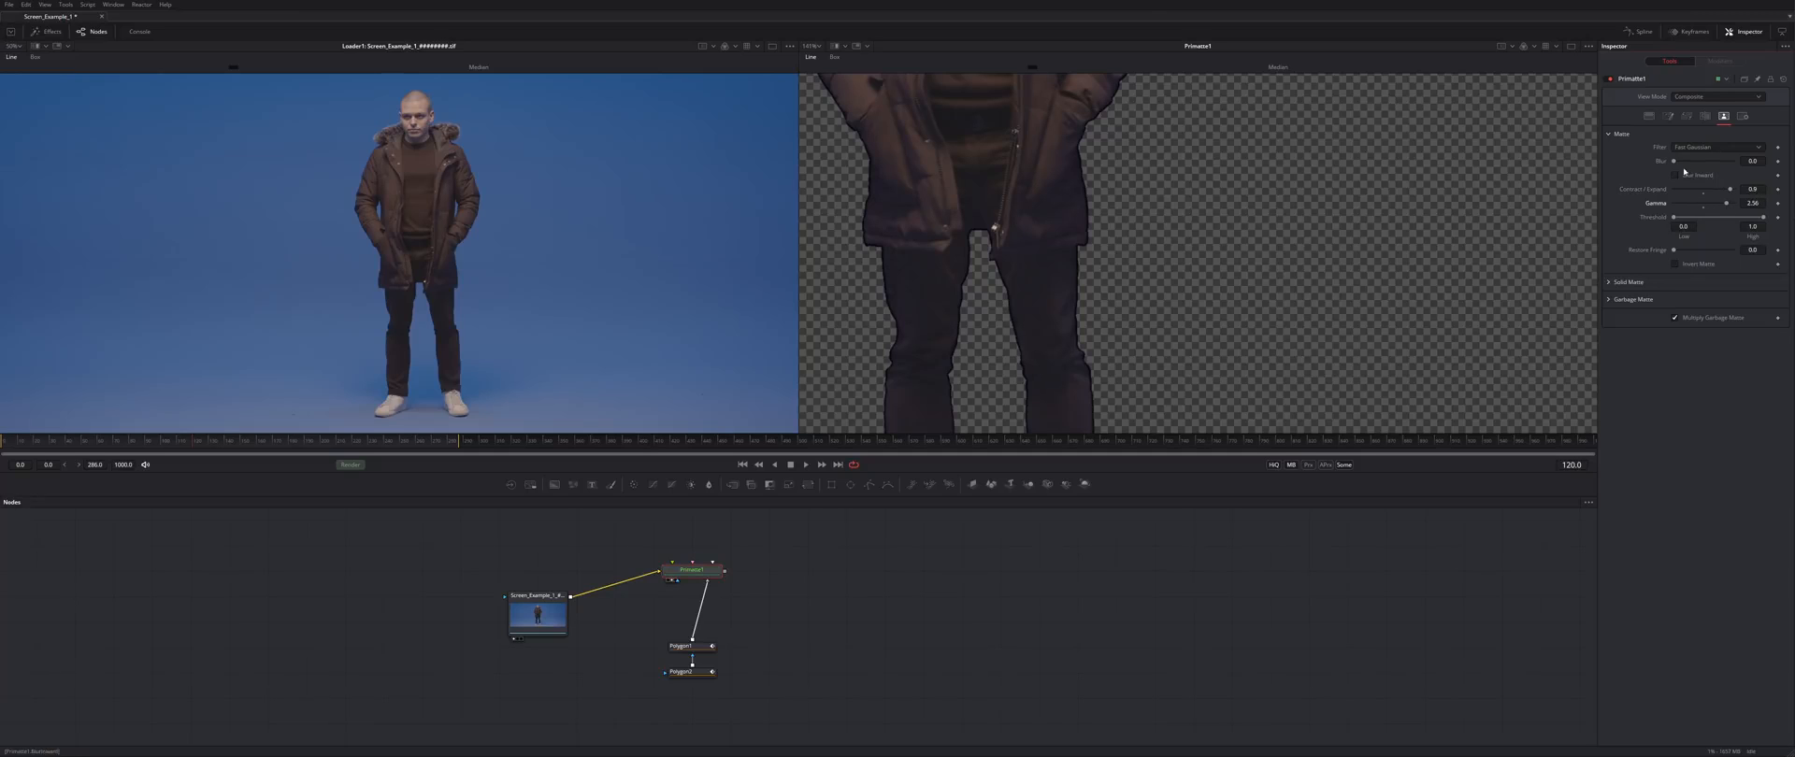
drag(1703, 169, 1690, 168)
drag(1316, 272, 1406, 185)
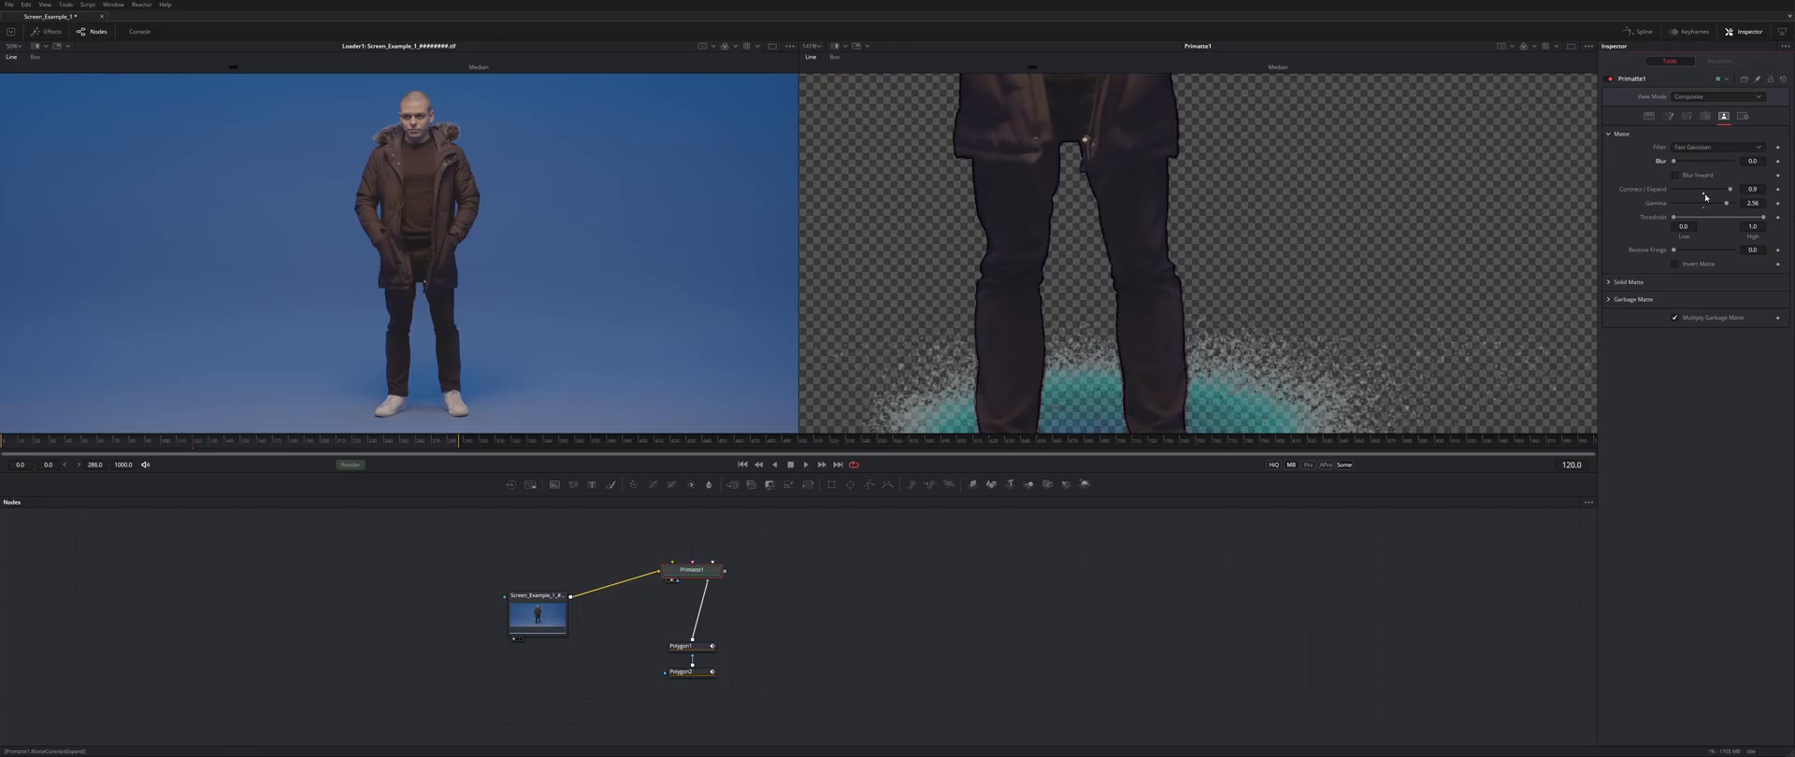
click(1703, 195)
click(1704, 208)
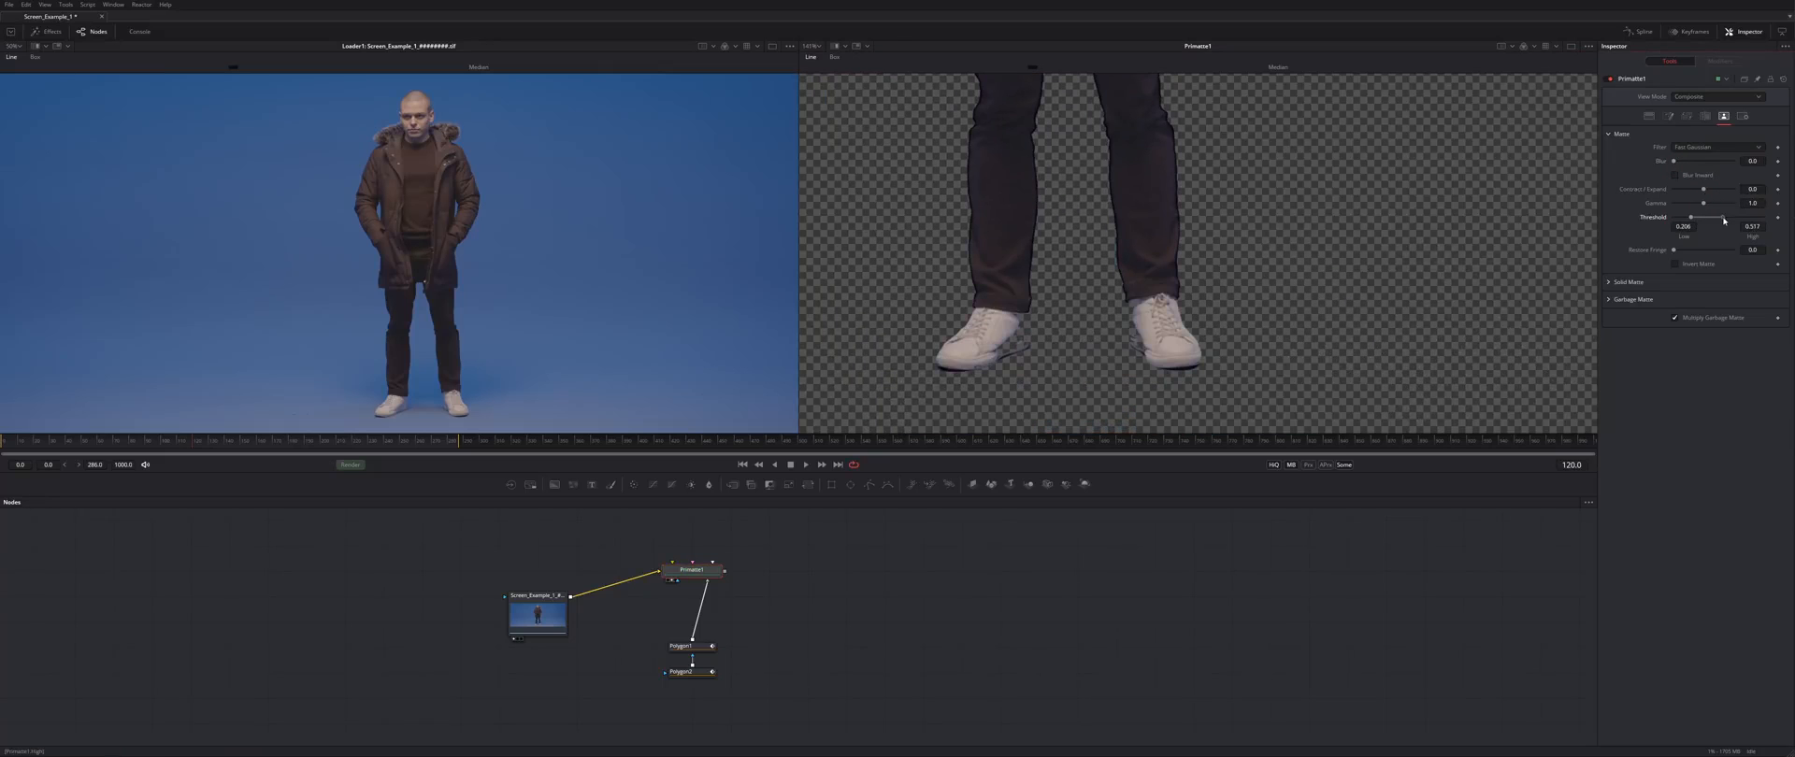
drag(1724, 220, 1766, 222)
- Check the torso, head and fur collar in the colour view and save the composition
drag(1148, 92, 1192, 416)
drag(1126, 93, 1193, 269)
key(ctrl+s)
scroll(1174, 227, up, 3)
drag(1058, 245, 1242, 261)
- Compare alpha and colour views, fit the frame, save, and move the polygon nodes lower left
key(a)
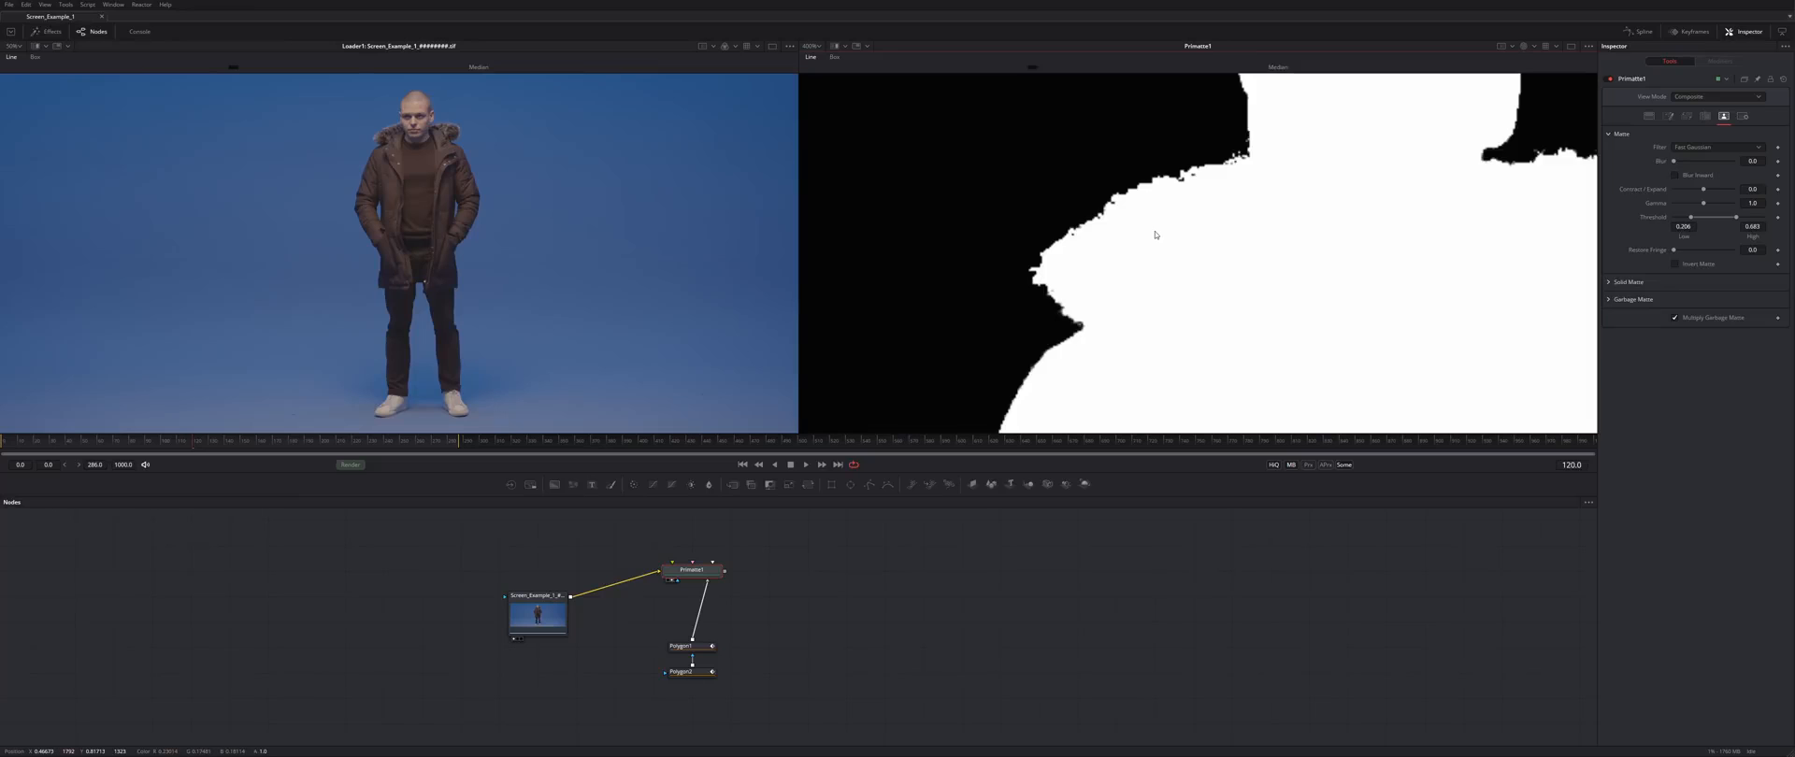
key(a)
key(a)
key(a)
key(a)
key(a)
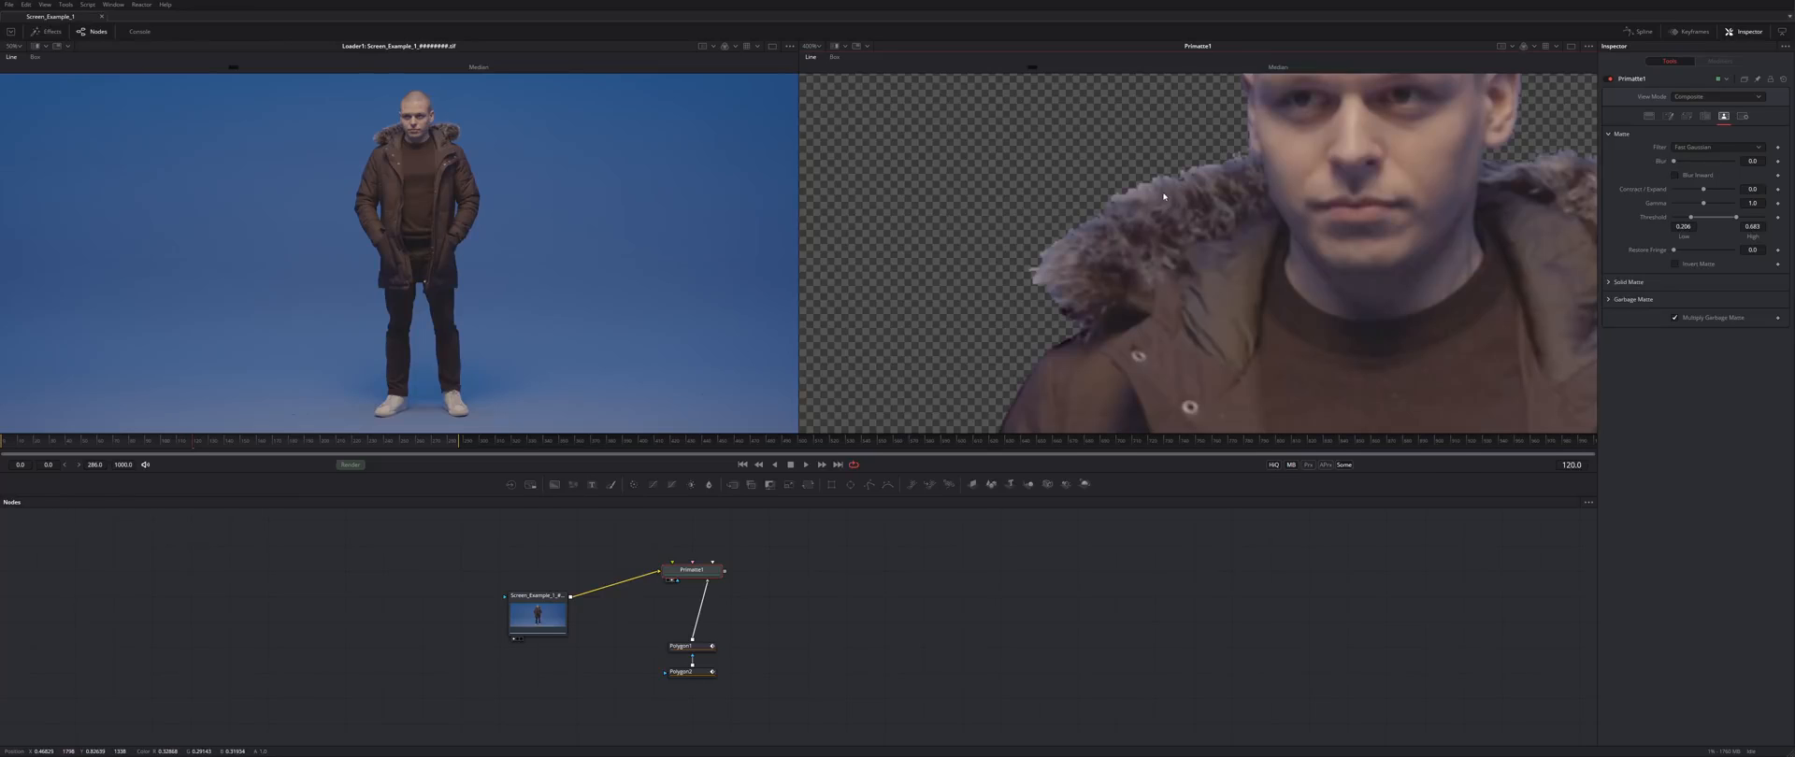
key(a)
key(c)
scroll(1229, 178, down, 6)
key(ctrl+f)
key(ctrl+f)
key(ctrl+s)
drag(750, 619, 651, 692)
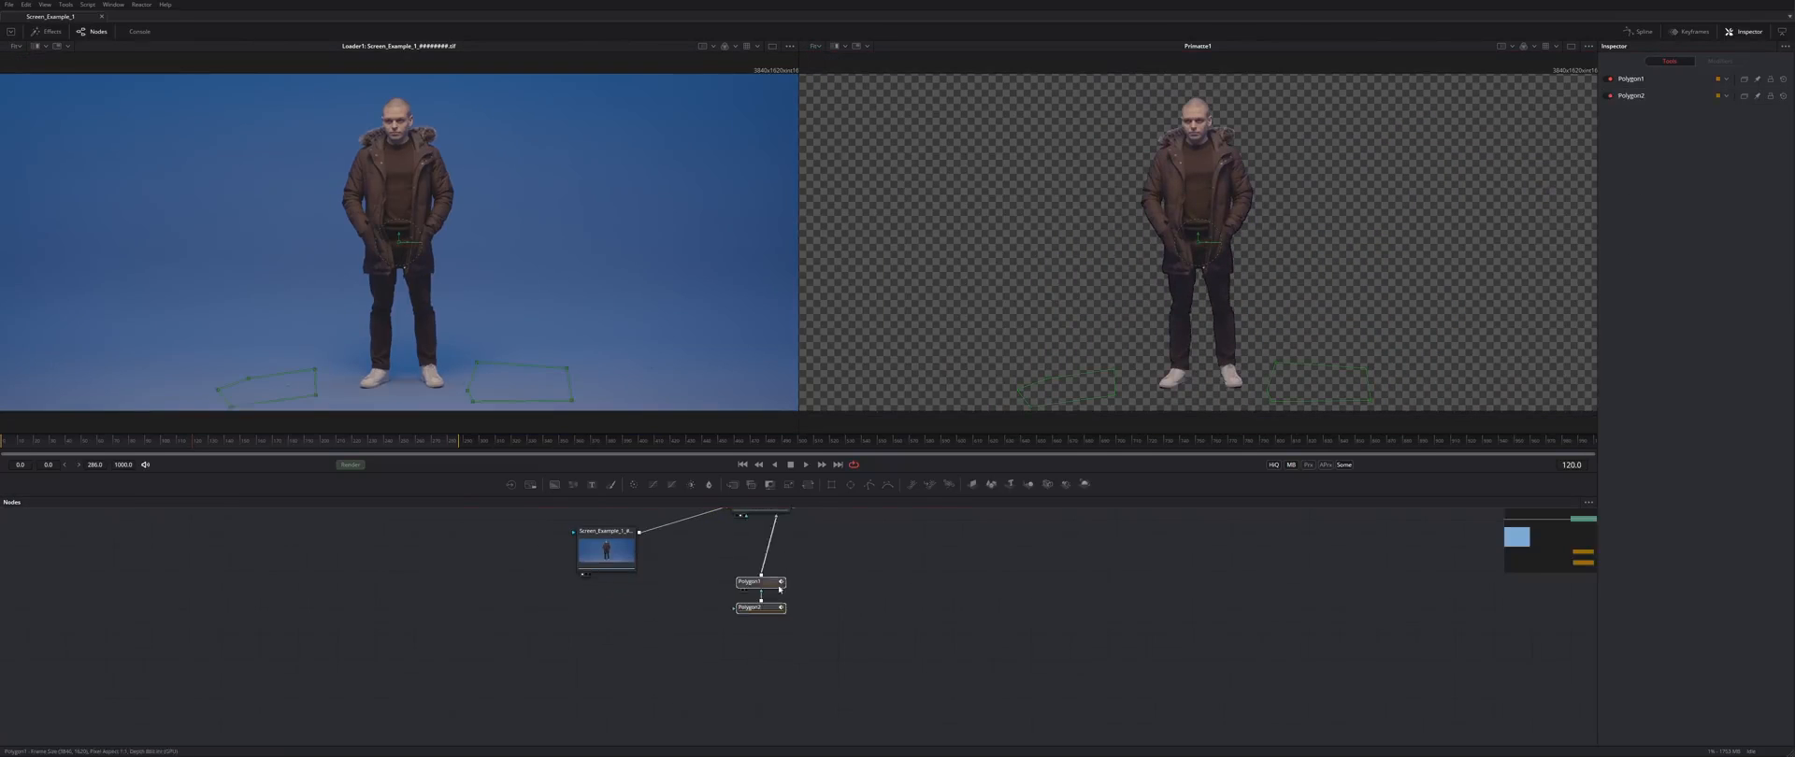
- Move the polygon masks aside and add an UltraKeyer node fed by the footage
drag(759, 586, 605, 687)
click(826, 642)
key(shift+space)
text(ult)
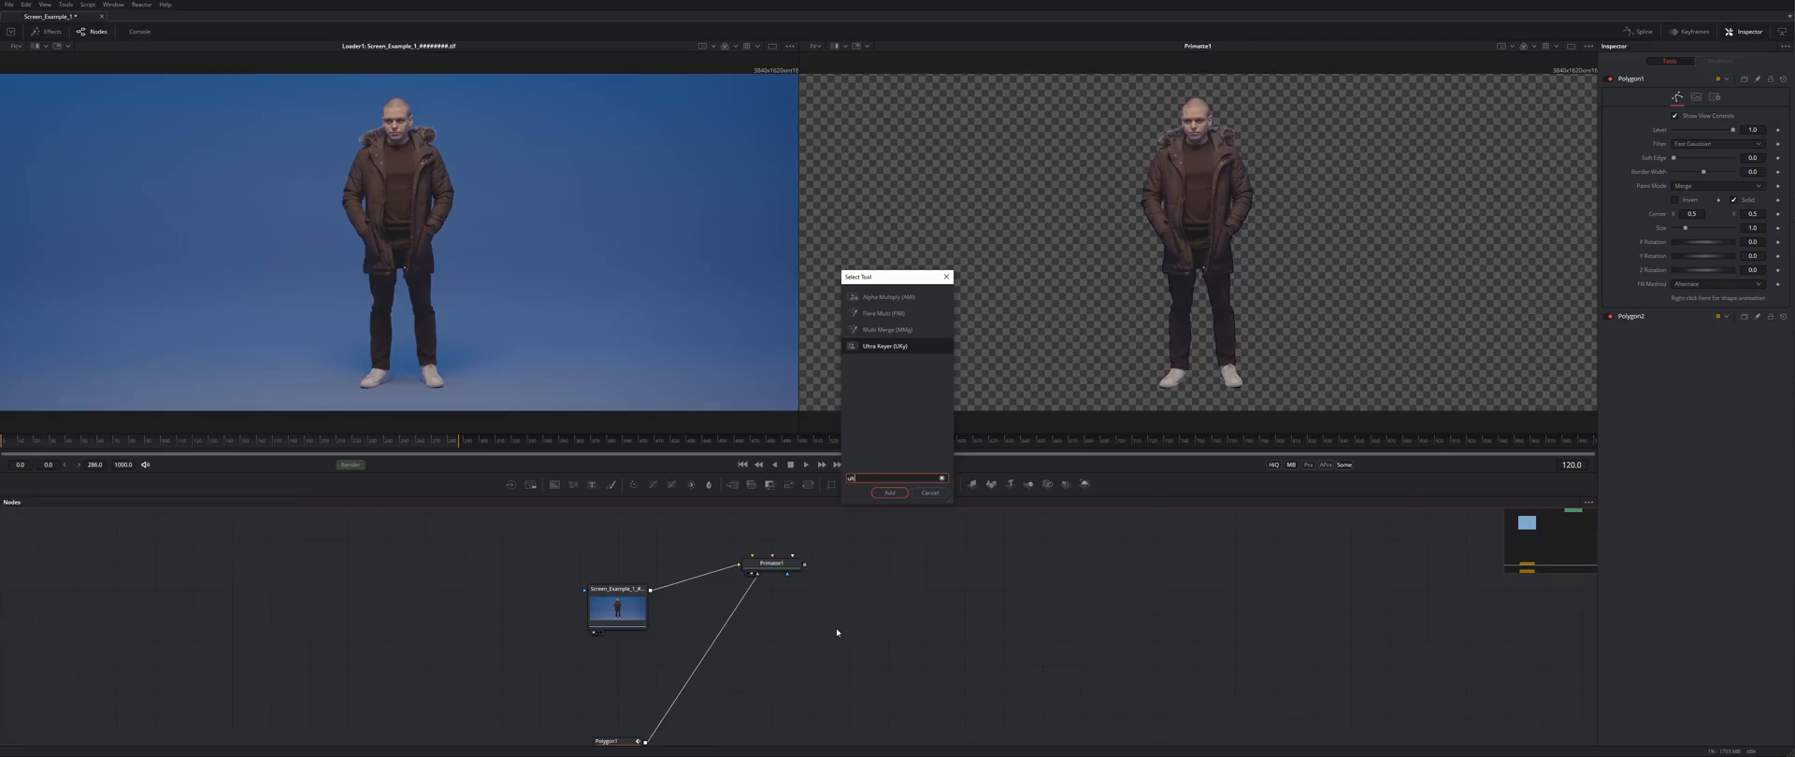
key(Return)
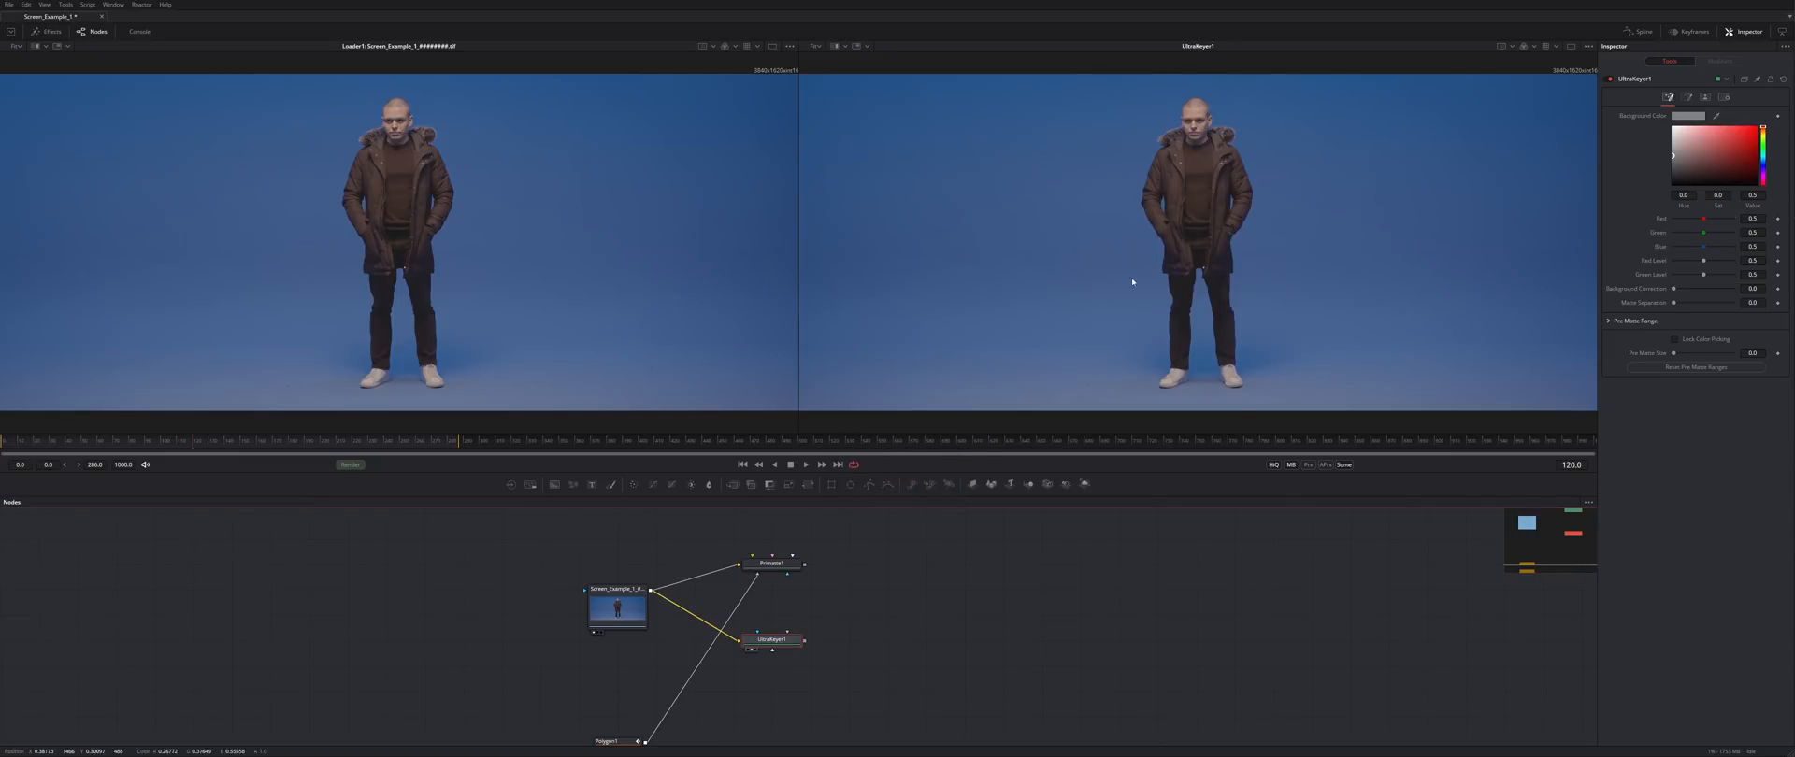
- Sample the blue backdrop as key colour and lower Background Correction to 0.024
drag(1276, 344, 1272, 353)
drag(1716, 116, 1243, 316)
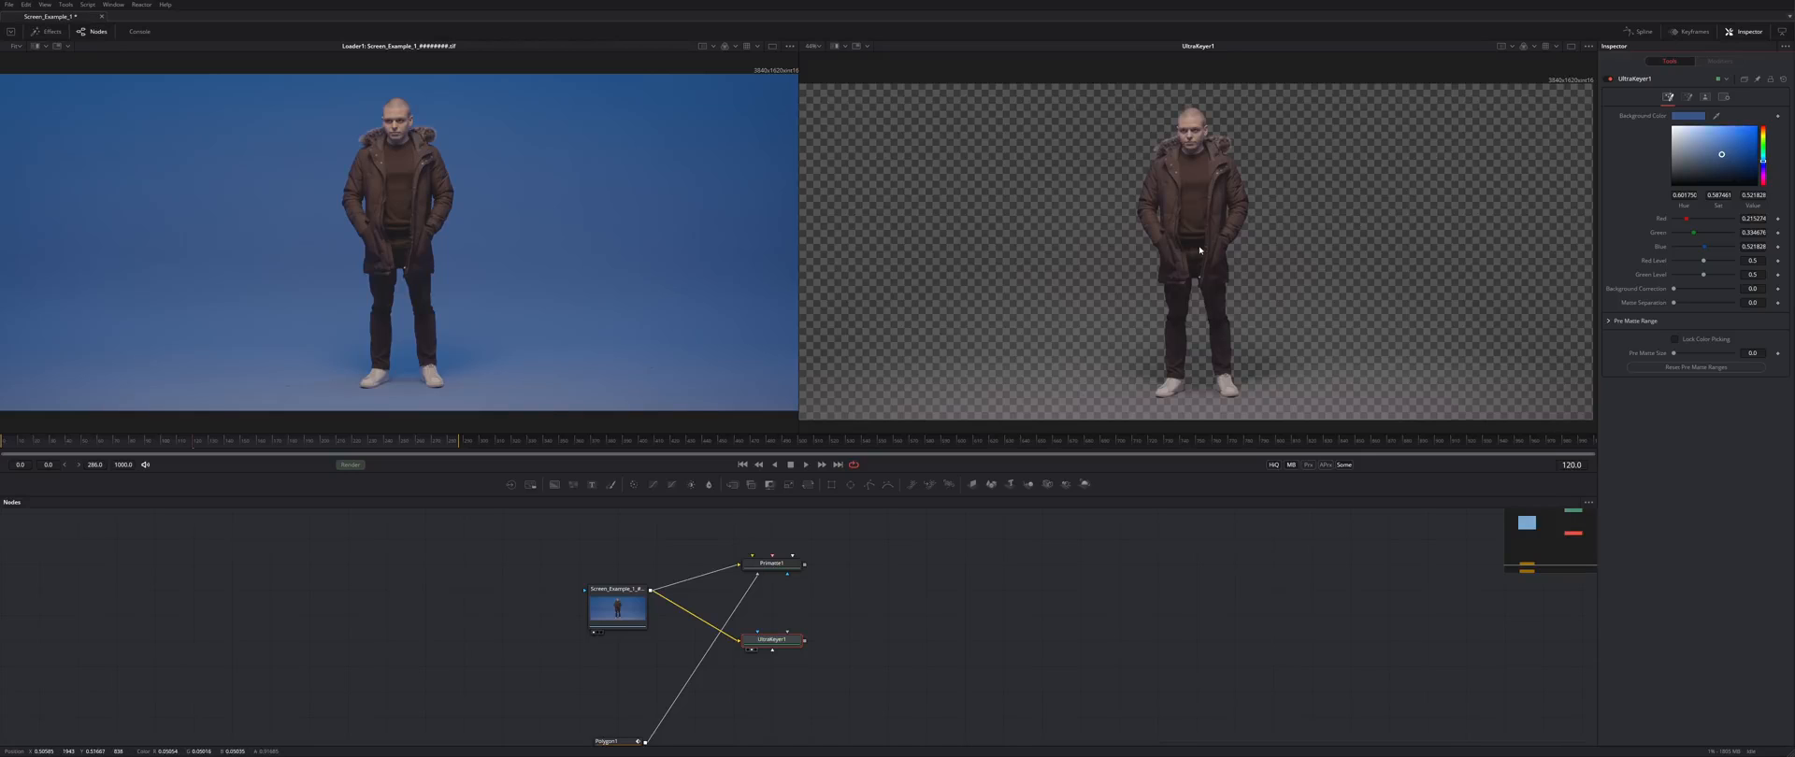
key(a)
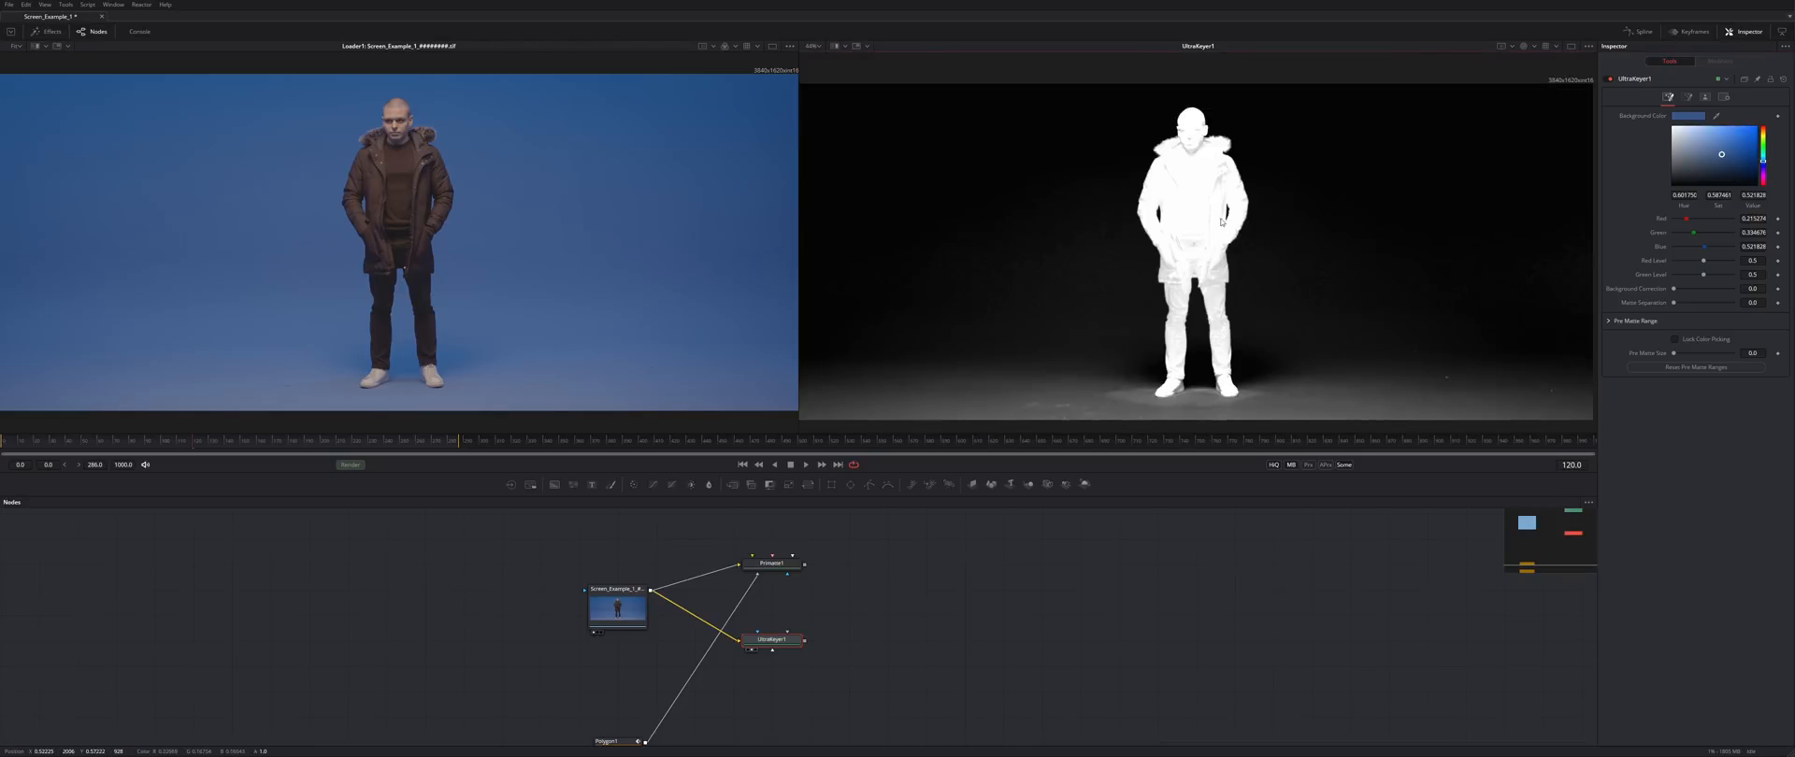
mouse_move(1190, 207)
mouse_down()
mouse_move(1199, 230)
mouse_move(1334, 198)
mouse_move(1197, 191)
mouse_up()
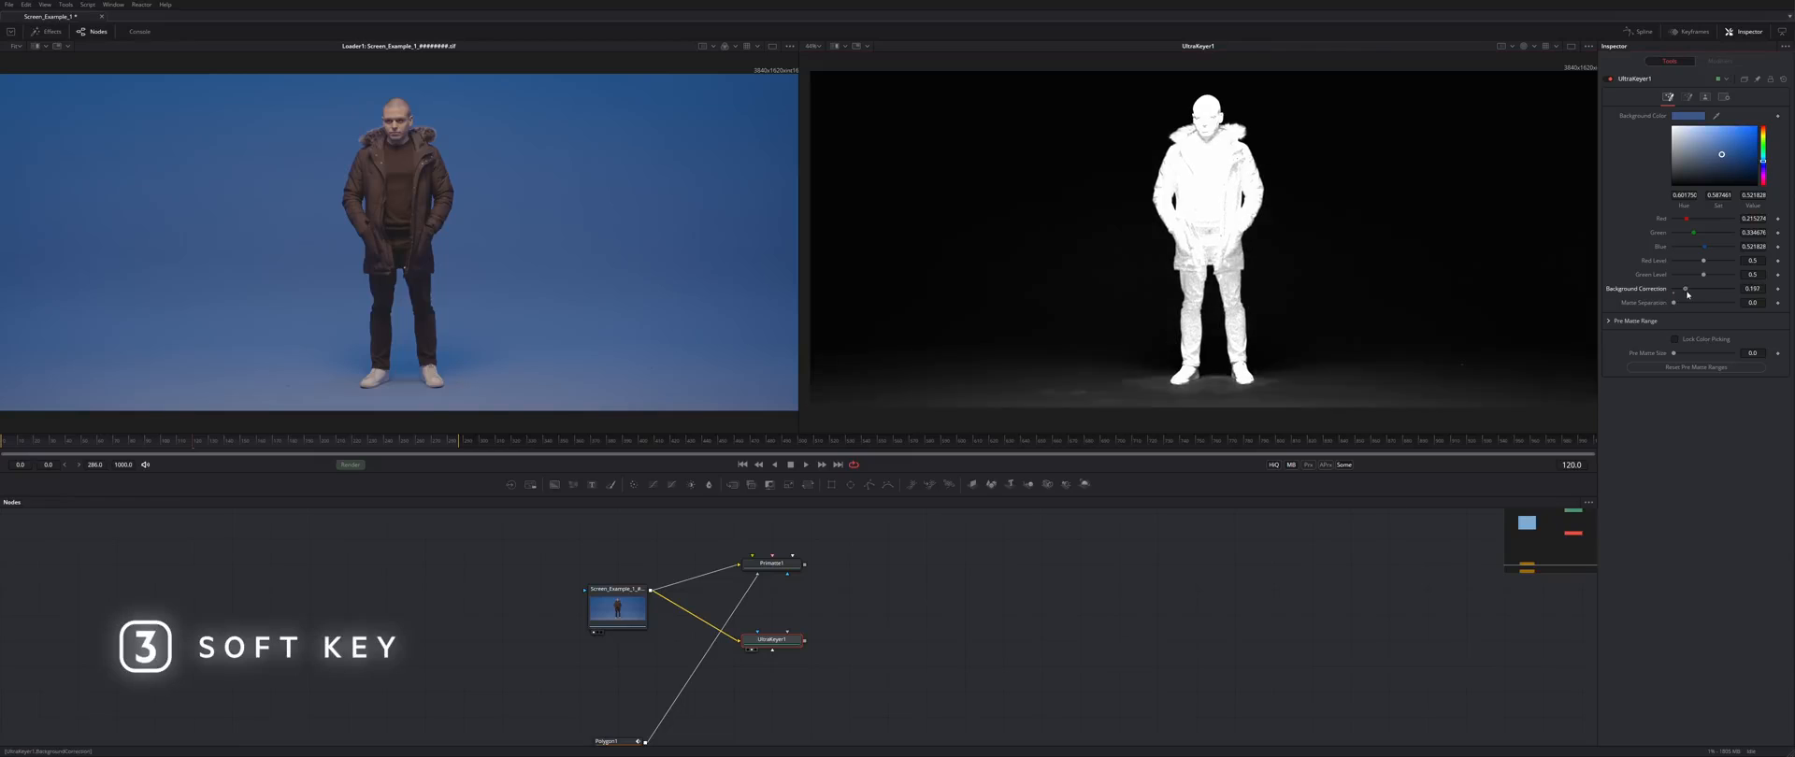
scroll(1111, 274, up, 3)
drag(1682, 290, 1676, 292)
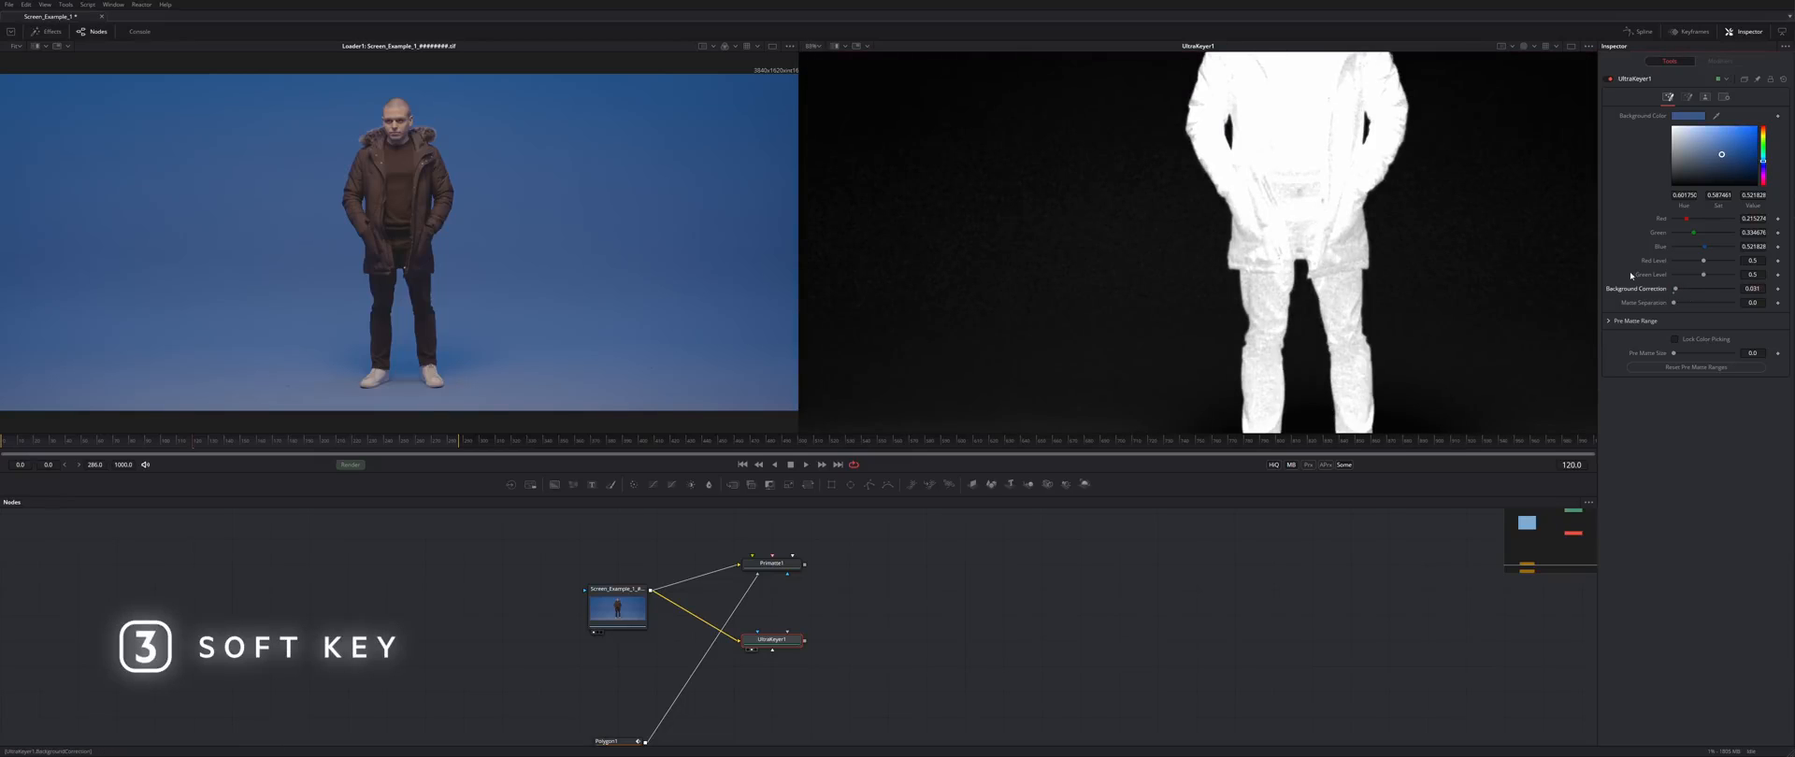
- Inspect the fur collar and face, then open the spill suppression settings
scroll(1237, 256, up, 8)
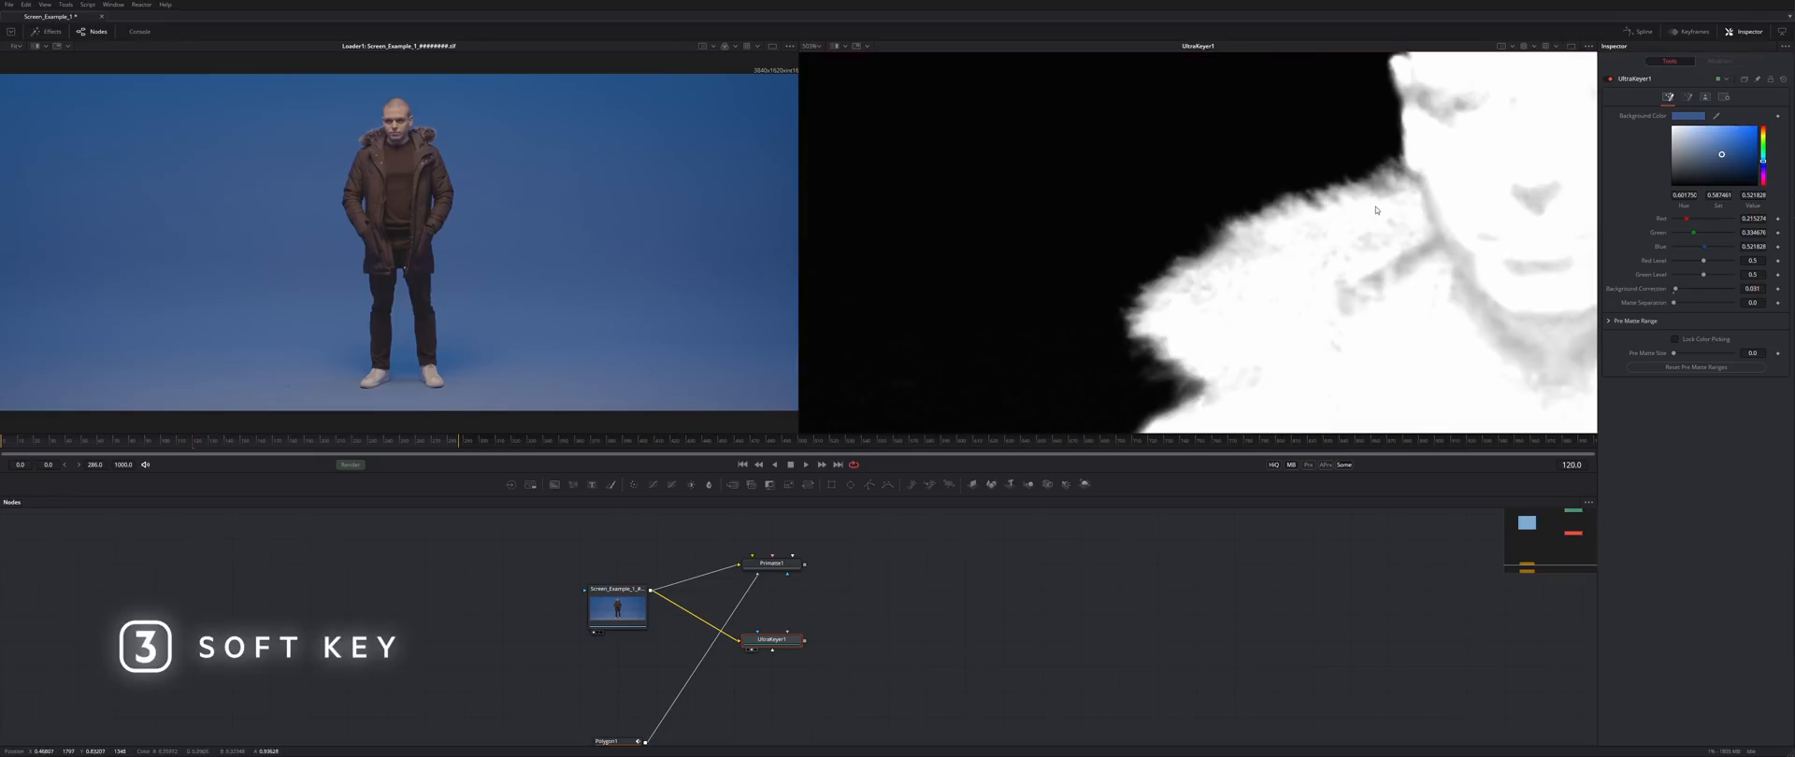
drag(1435, 225, 844, 280)
drag(1040, 151, 1201, 189)
scroll(1201, 190, down, 8)
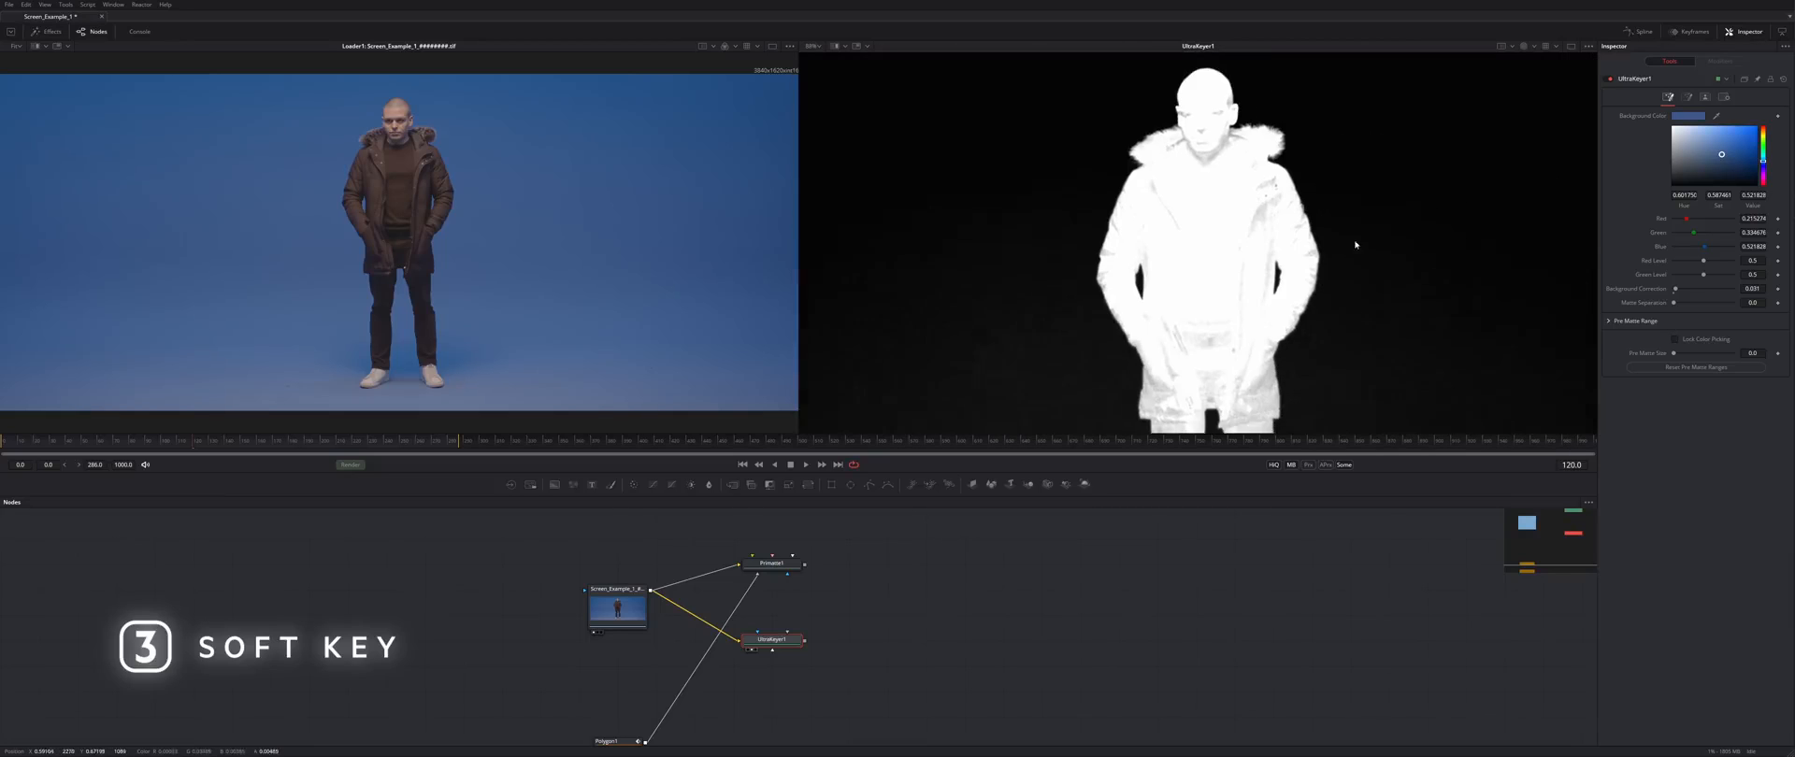
click(1687, 98)
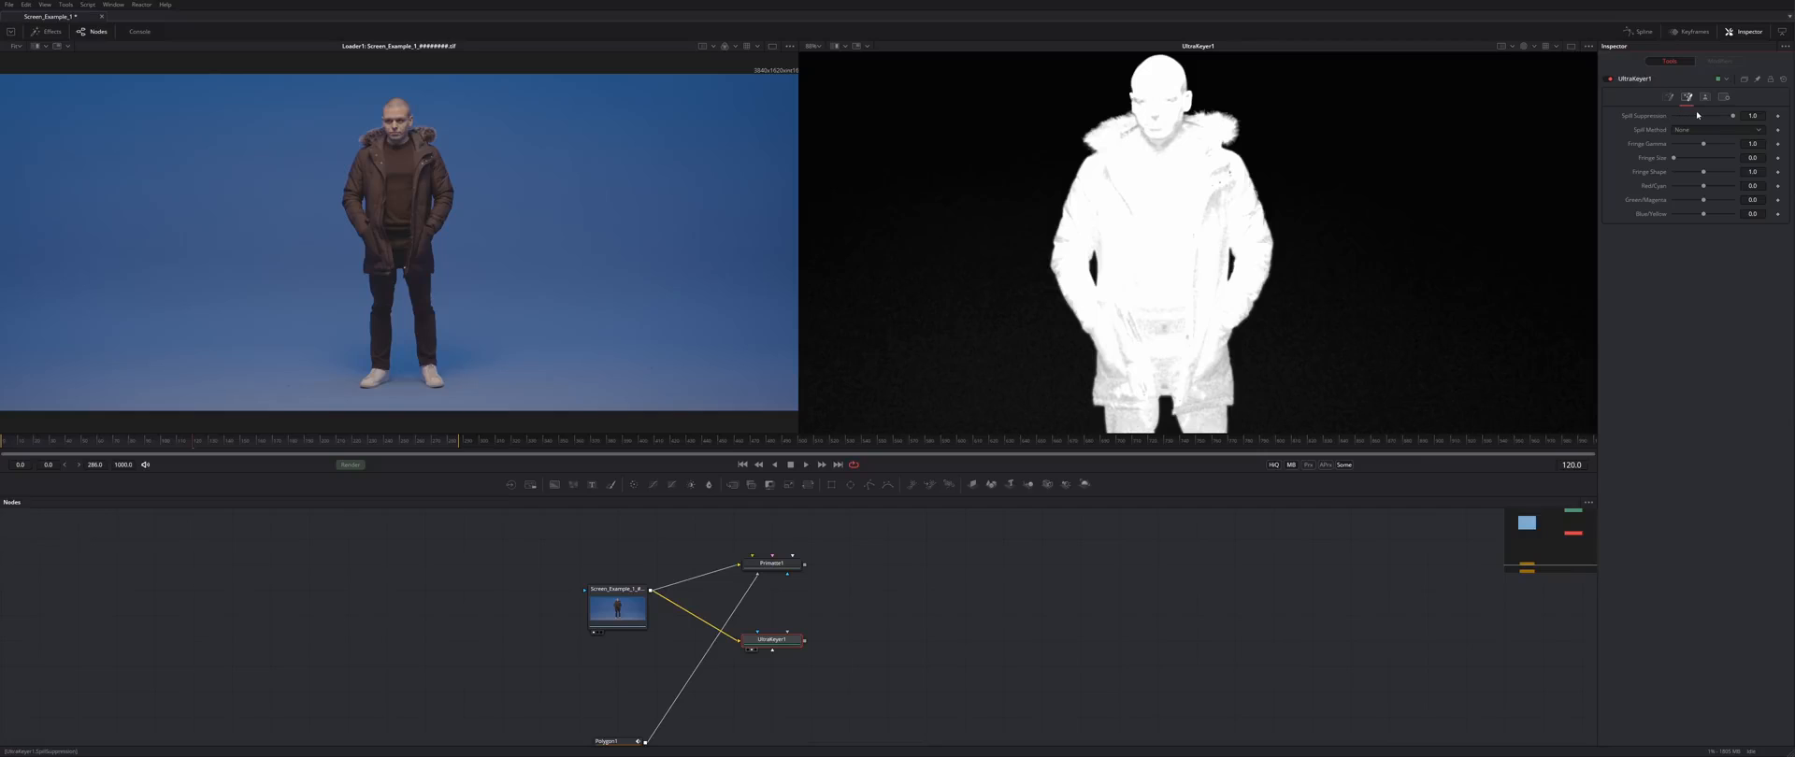
- Raise UltraKeyer1's Threshold Low in the Matte tab to about 0.3
click(1701, 99)
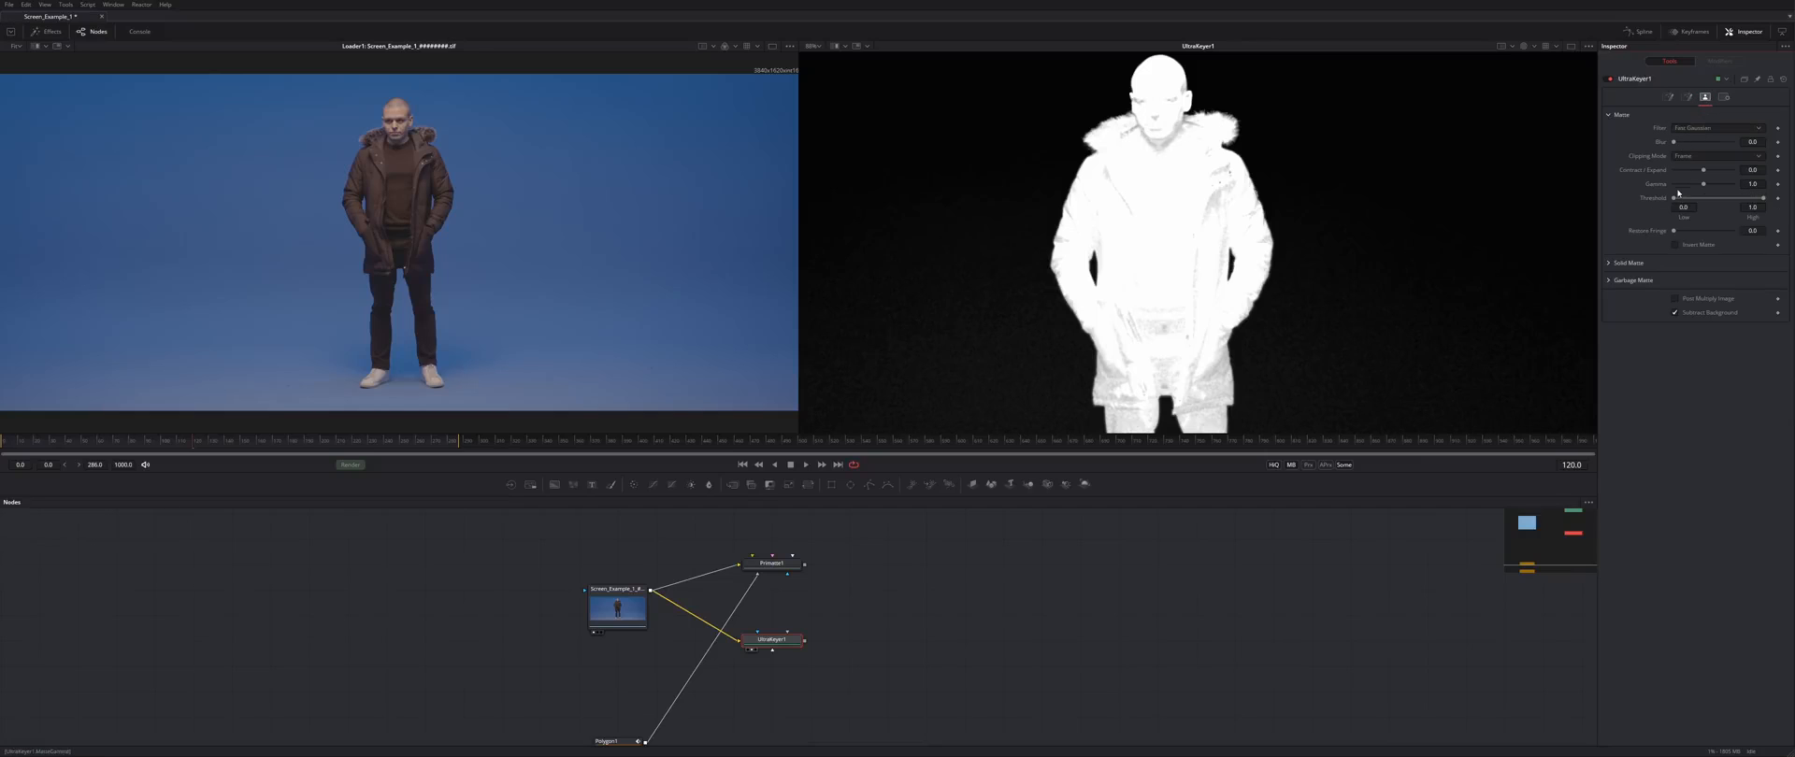
drag(1673, 199, 1682, 200)
drag(1337, 422, 1398, 247)
drag(1681, 199, 1700, 201)
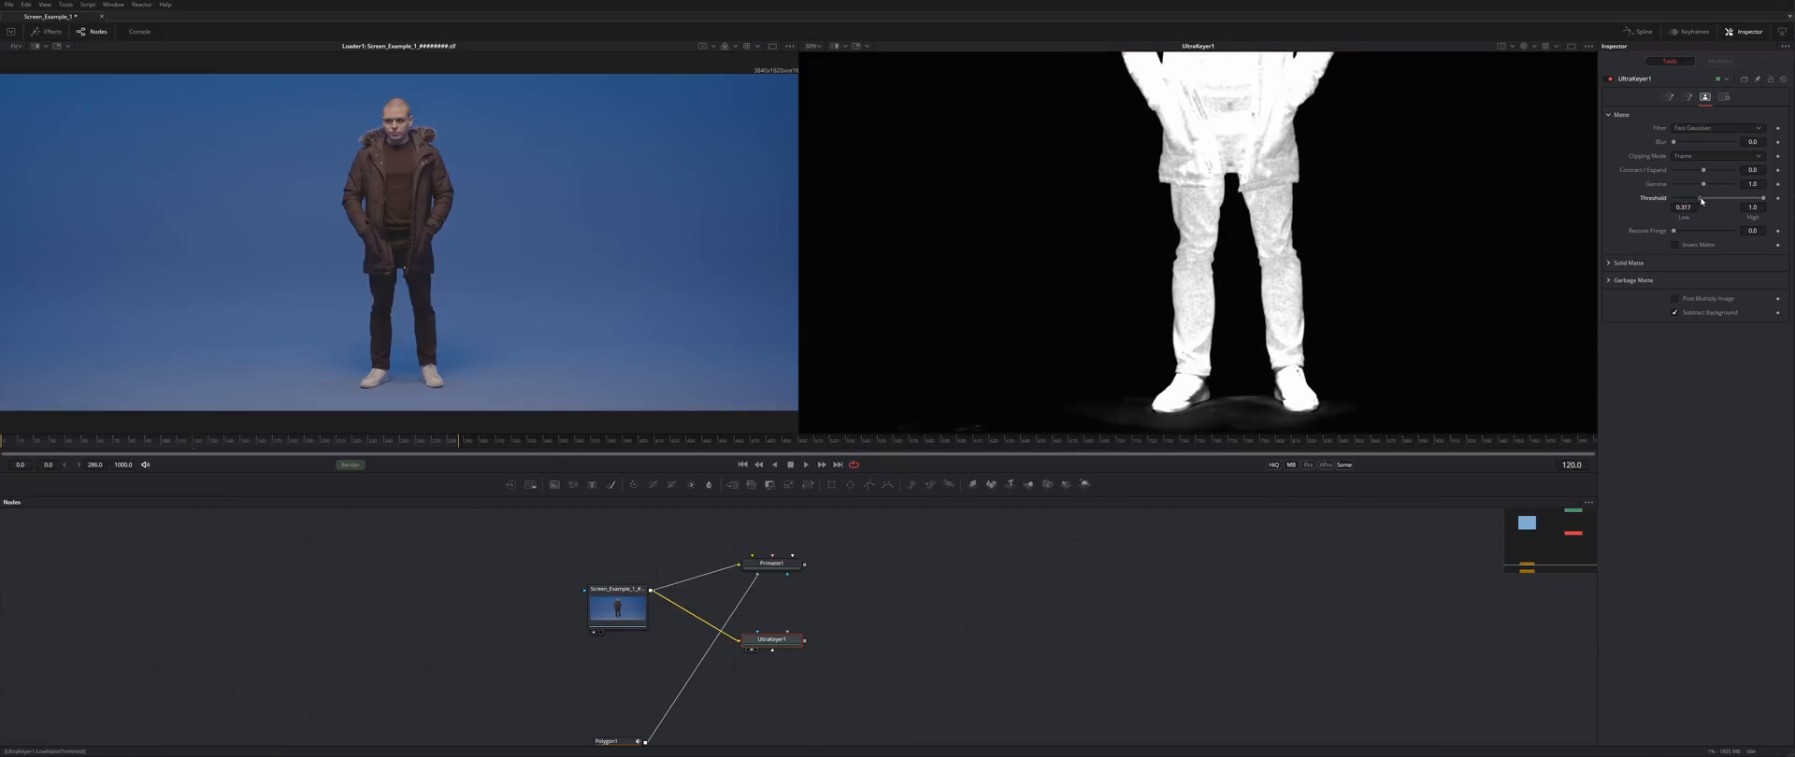
drag(1112, 413, 1144, 324)
- Route Polygon1's mask through a pipe router into both UltraKeyer1 and Primatte1, then save
drag(814, 647, 854, 575)
drag(685, 671, 834, 567)
drag(746, 657, 901, 544)
alt+click(828, 669)
drag(869, 595, 900, 546)
mouse_move(981, 602)
mouse_down()
mouse_move(1086, 557)
mouse_move(965, 602)
mouse_up()
drag(953, 529, 868, 657)
drag(883, 644, 924, 644)
key(ctrl+s)
- Add pipe routers on the Loader's footage connections to both keyers
alt+click(809, 616)
drag(809, 616, 846, 645)
alt+click(813, 575)
drag(814, 575, 847, 544)
drag(1005, 597, 906, 631)
drag(1269, 308, 1190, 657)
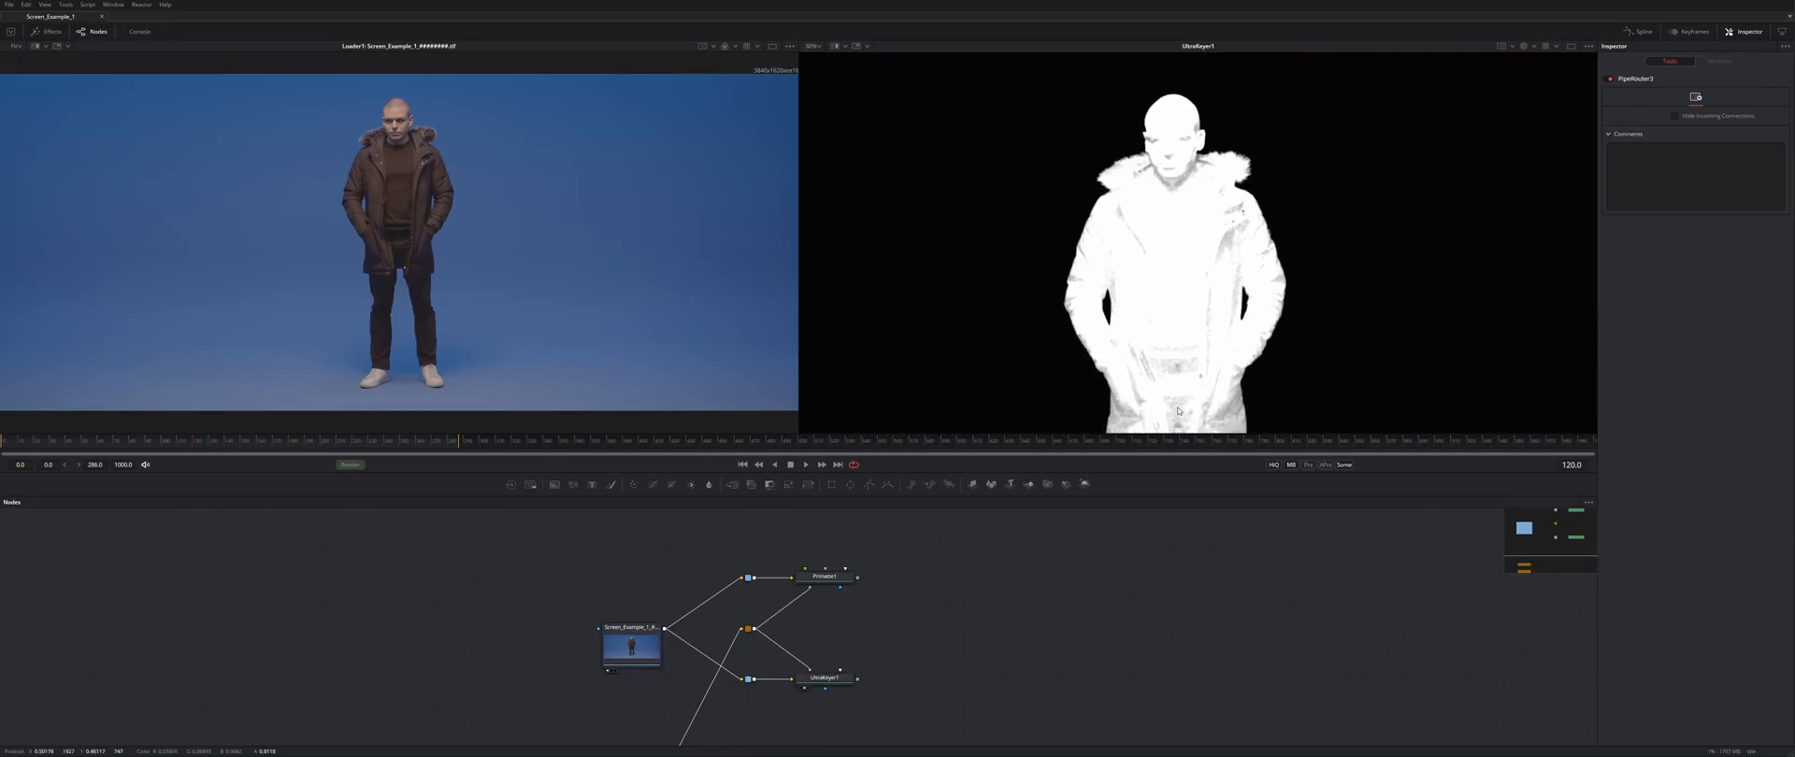
scroll(1254, 145, up, 5)
drag(1226, 138, 1311, 200)
- Lower UltraKeyer1's Threshold High to 0.783 and retune Threshold Low
click(834, 679)
drag(1764, 198, 1683, 231)
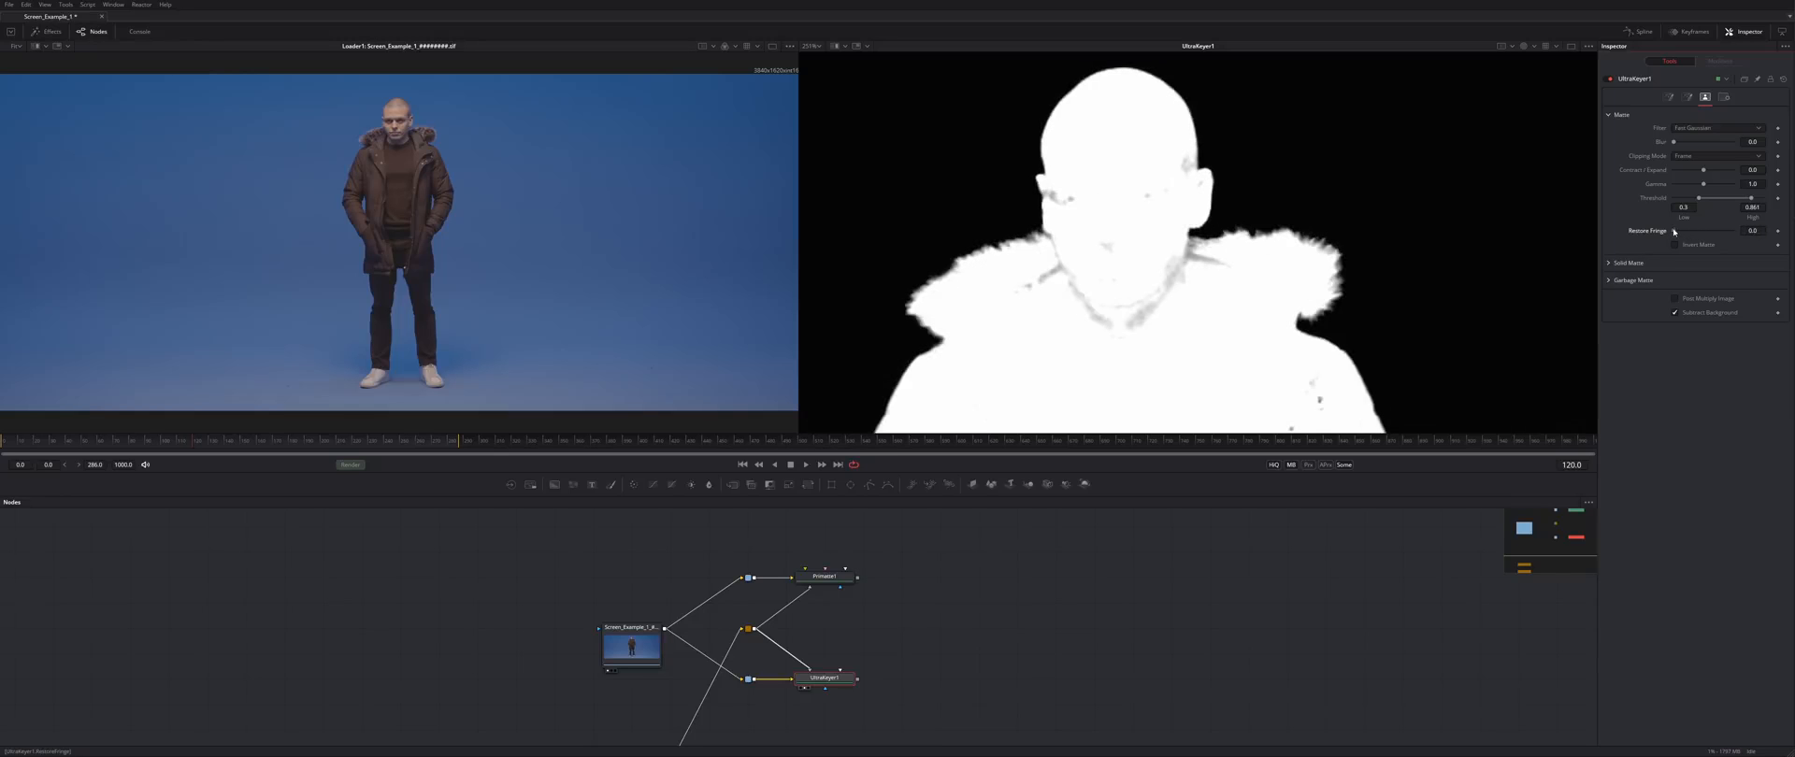
drag(1309, 297, 1563, 160)
drag(1272, 239, 1325, 291)
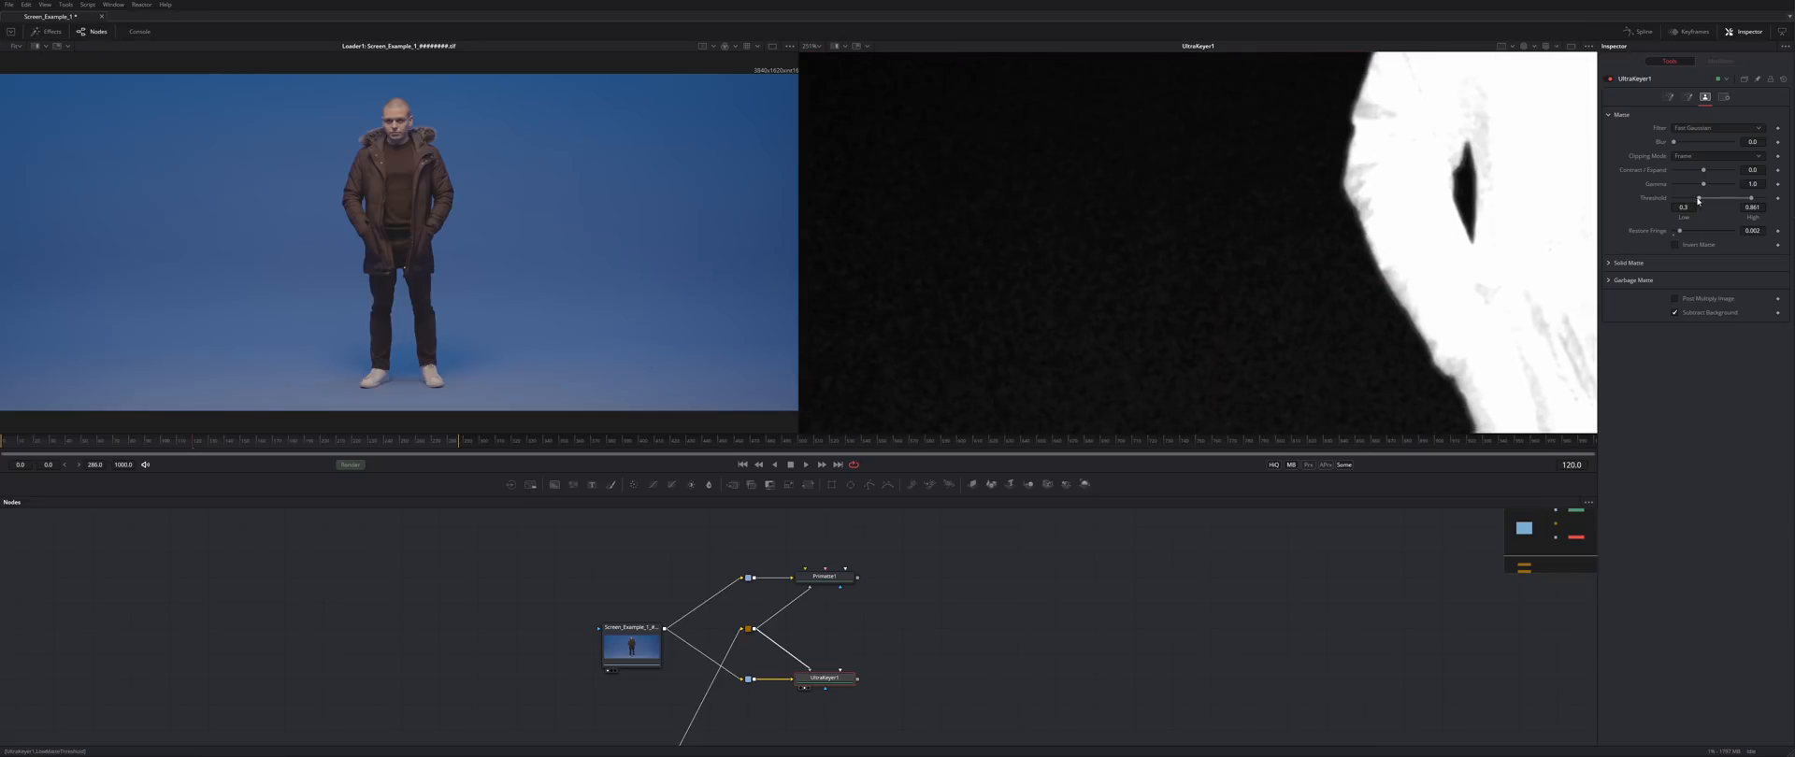
drag(1726, 201, 1684, 206)
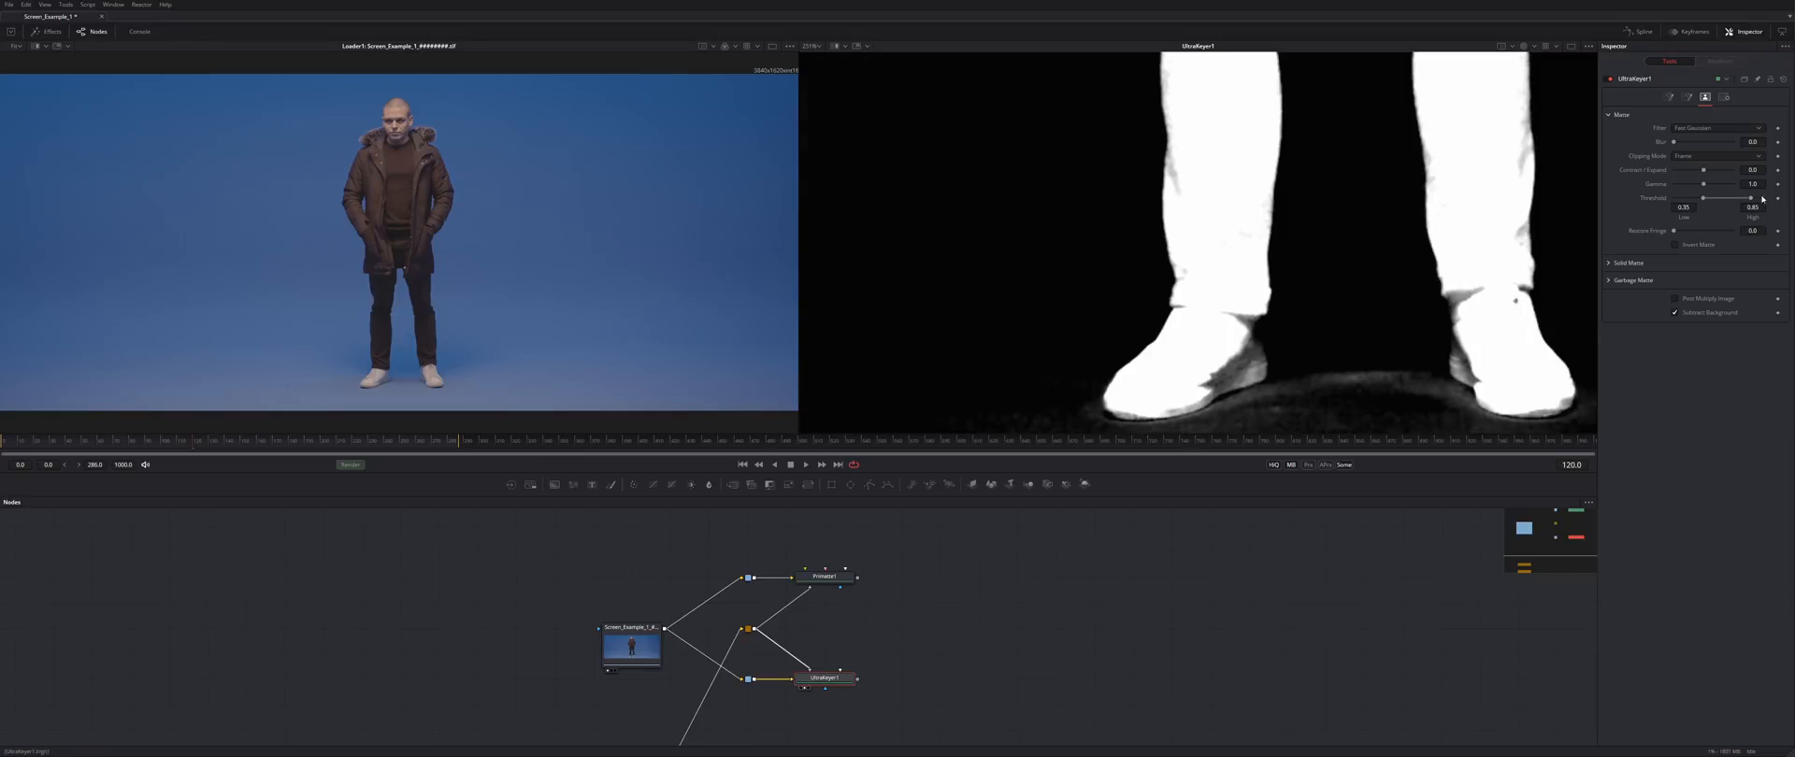
- Raise UltraKeyer1's Fringe Gamma to 4.81 in colour view, then show Primatte1 in viewer 2
click(1688, 97)
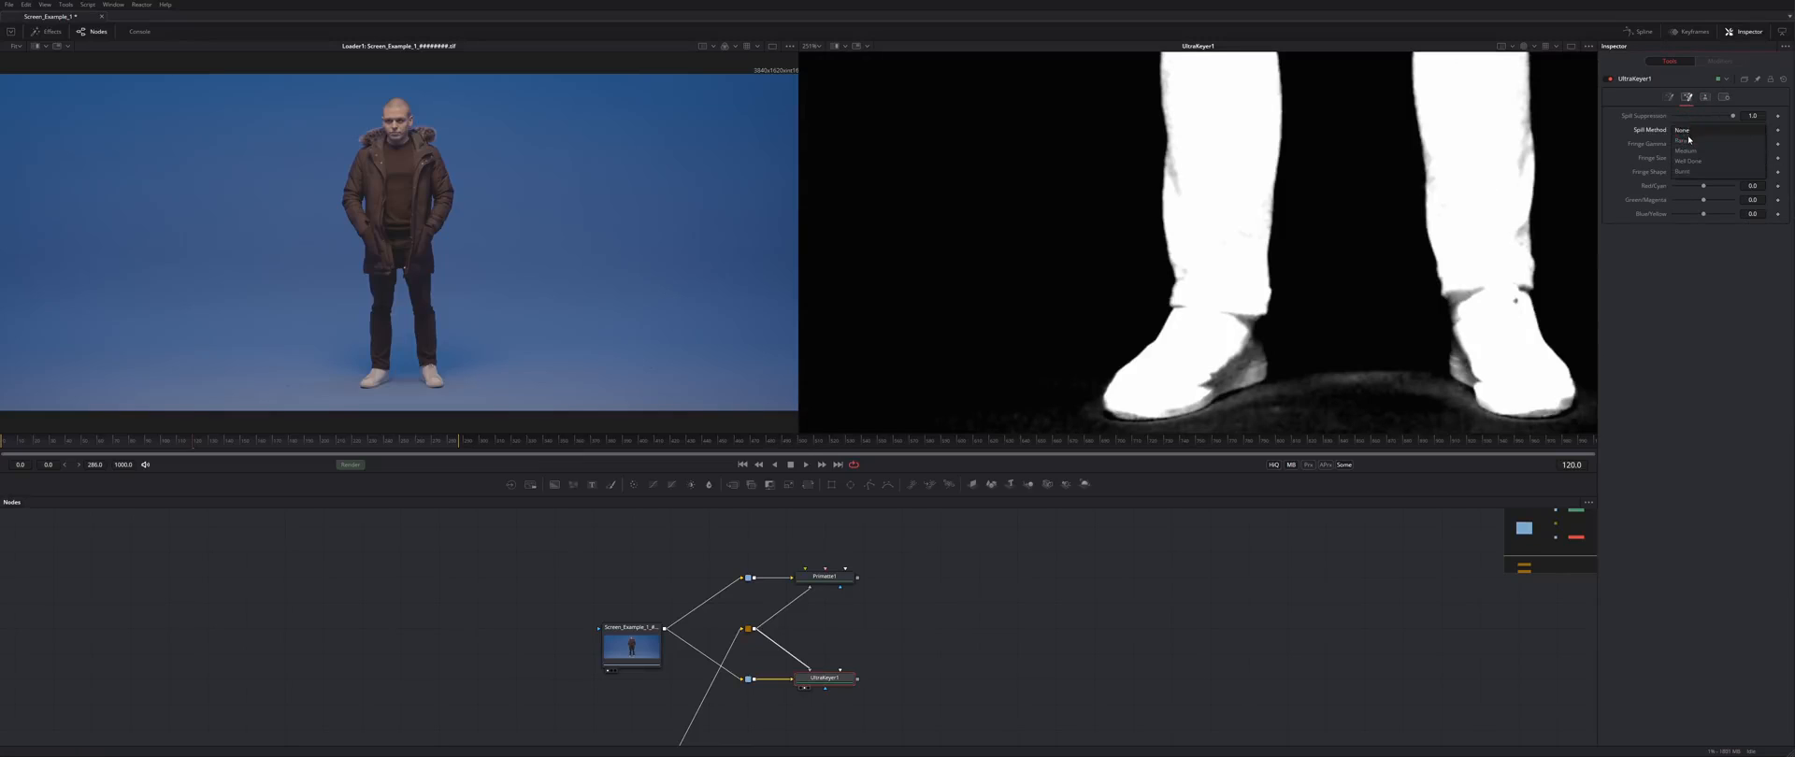
key(c)
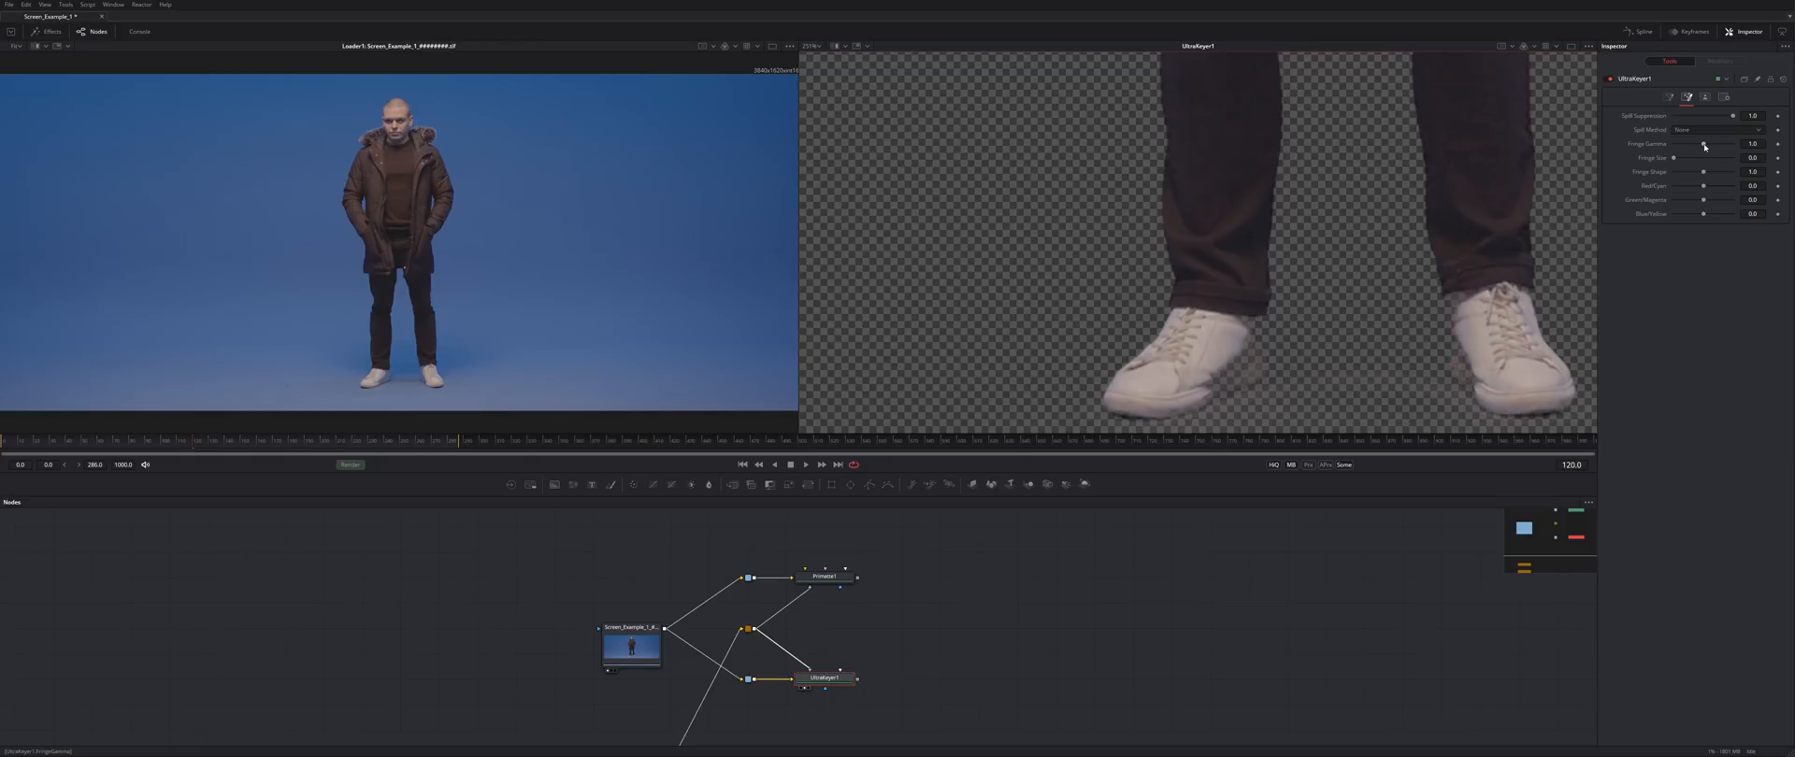
mouse_move(1704, 146)
mouse_down()
mouse_move(1683, 146)
mouse_move(1720, 146)
mouse_move(1683, 146)
mouse_move(1704, 146)
mouse_up()
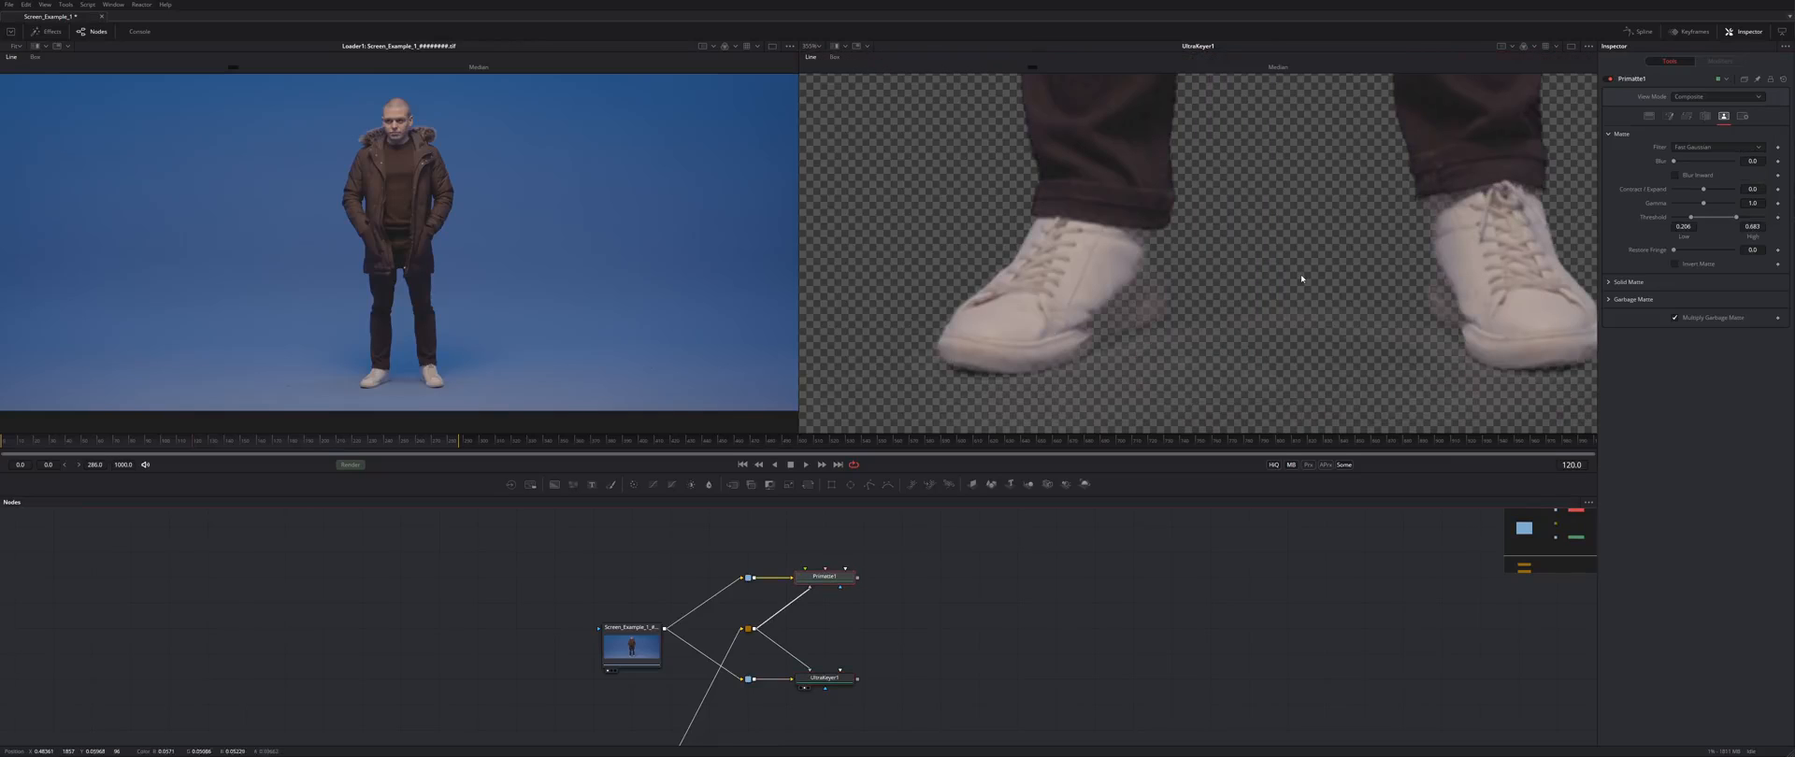
key(2)
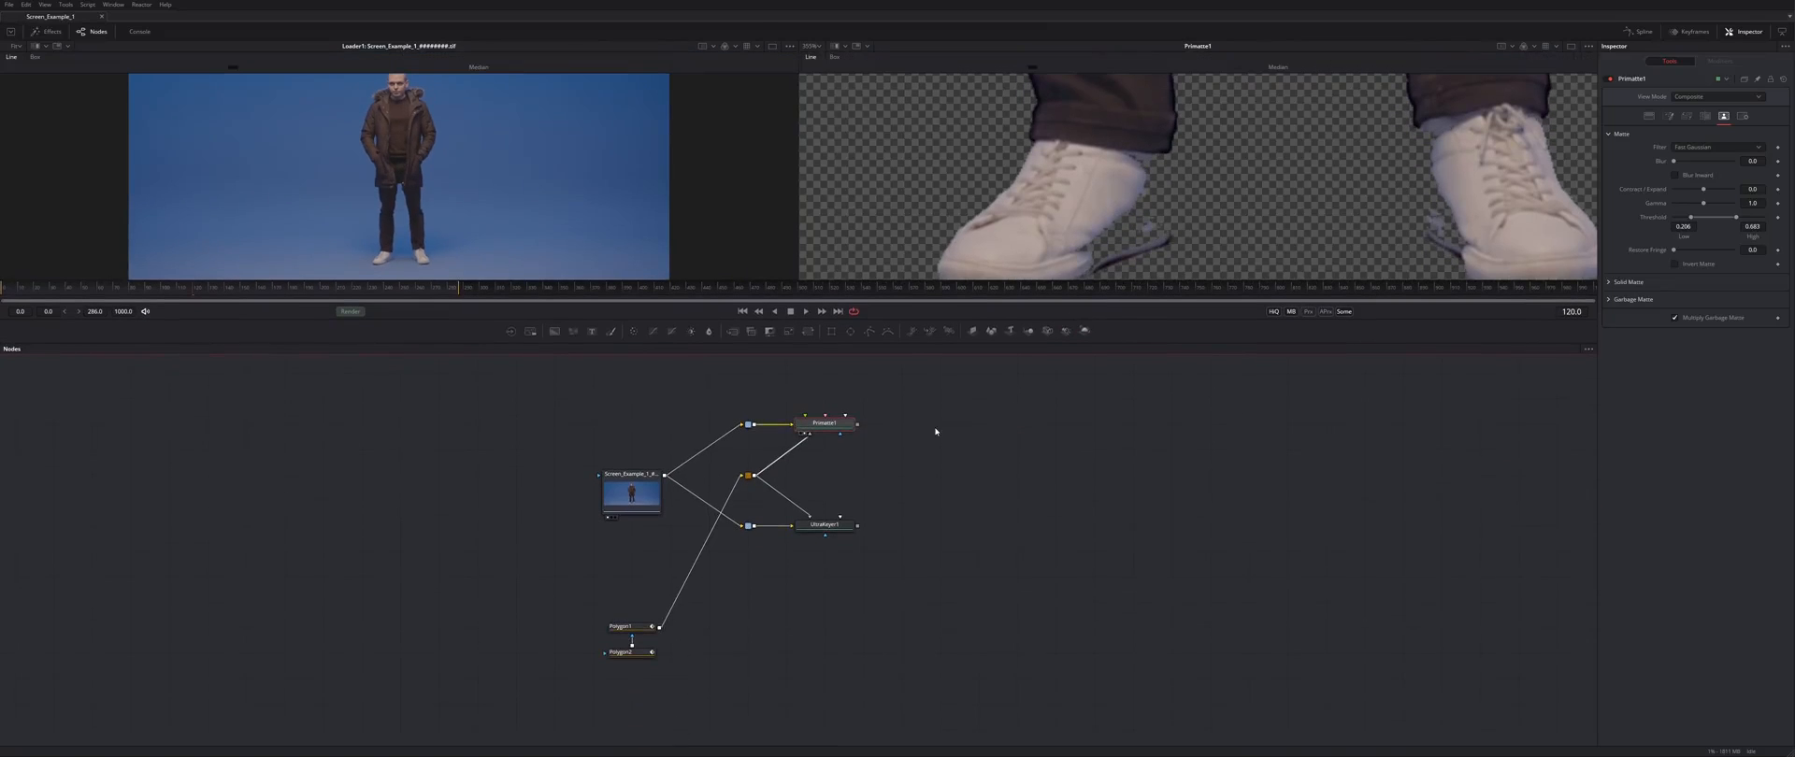
- Add a Matte Control node from the Matte tools and feed Primatte1 into it
right_click(936, 431)
mouse_move(991, 435)
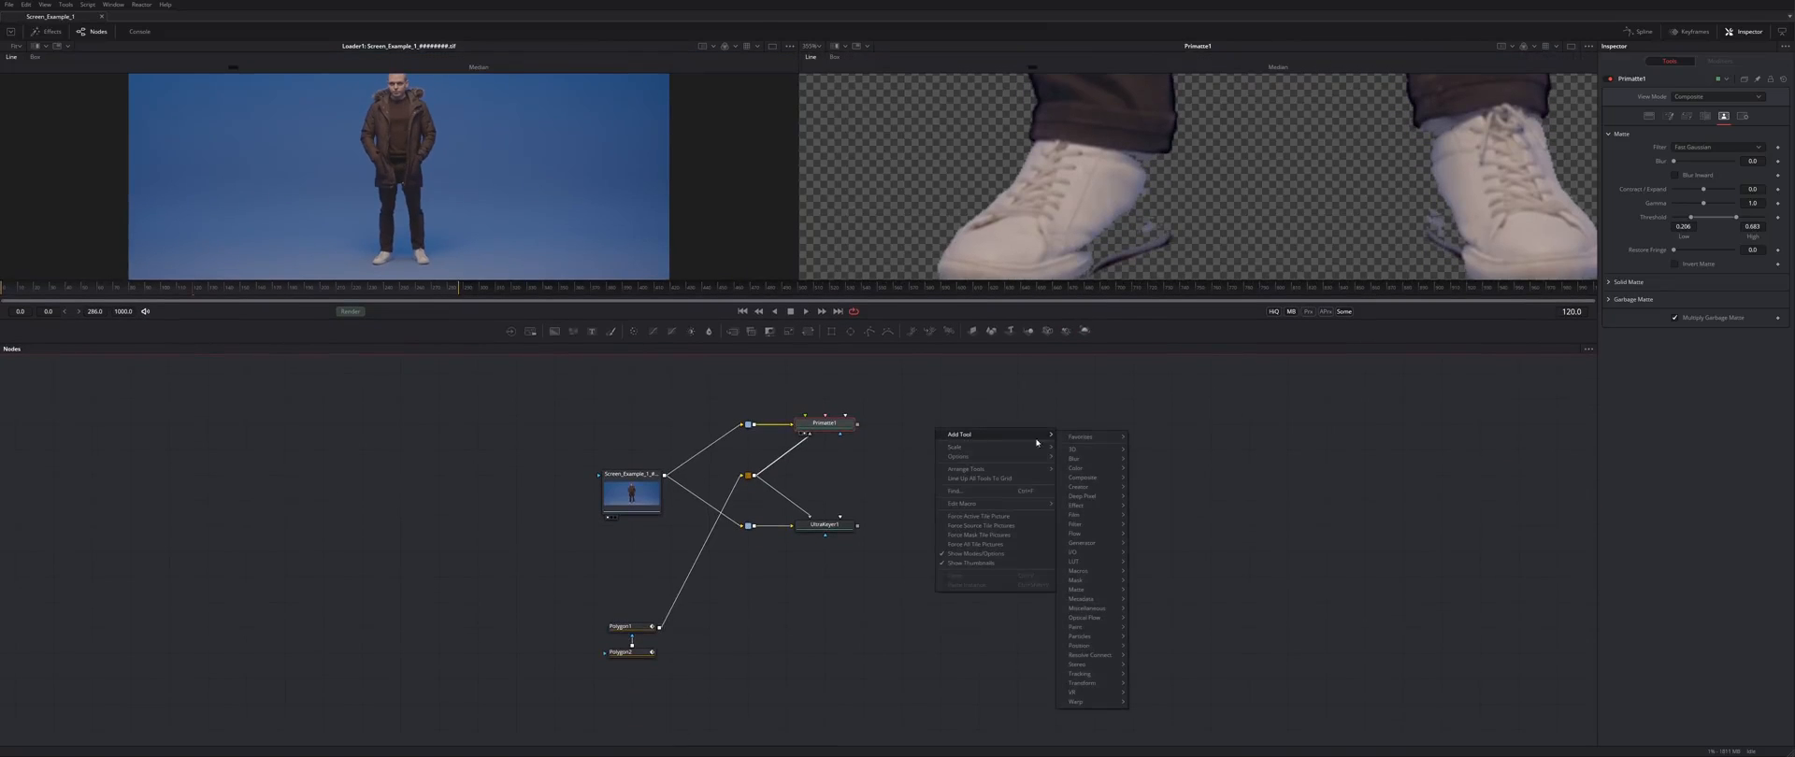
mouse_move(1094, 591)
click(1159, 667)
drag(857, 425, 1132, 161)
drag(1083, 342, 1057, 465)
drag(951, 550, 942, 509)
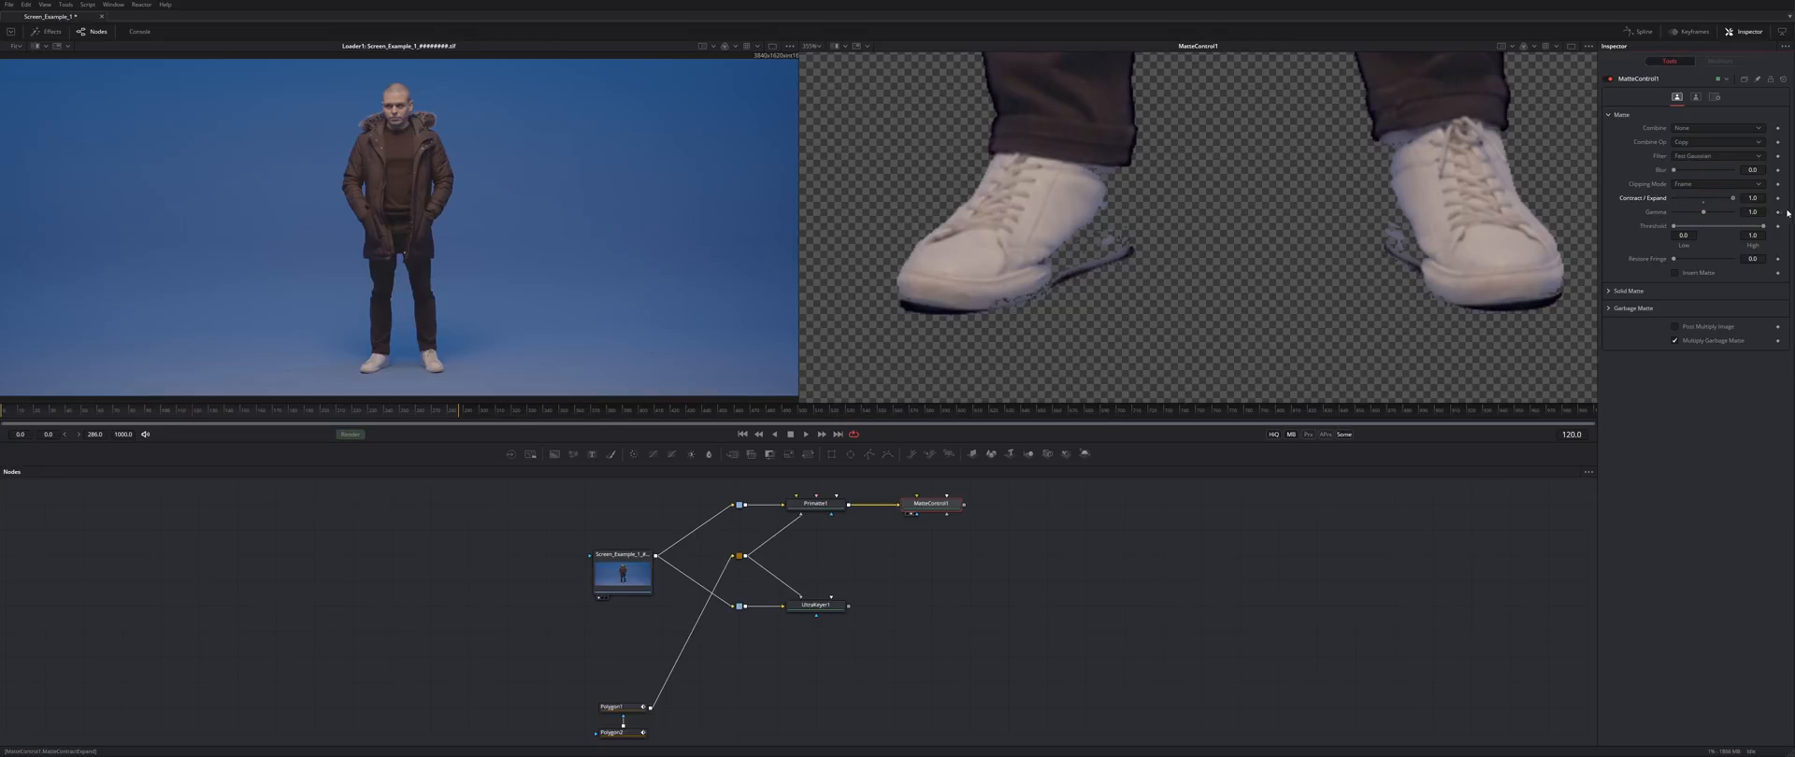
- Set MatteControl1 to Contract/Expand 0.0, Spill Suppression 1.0 and Spill Method Medium
click(1704, 203)
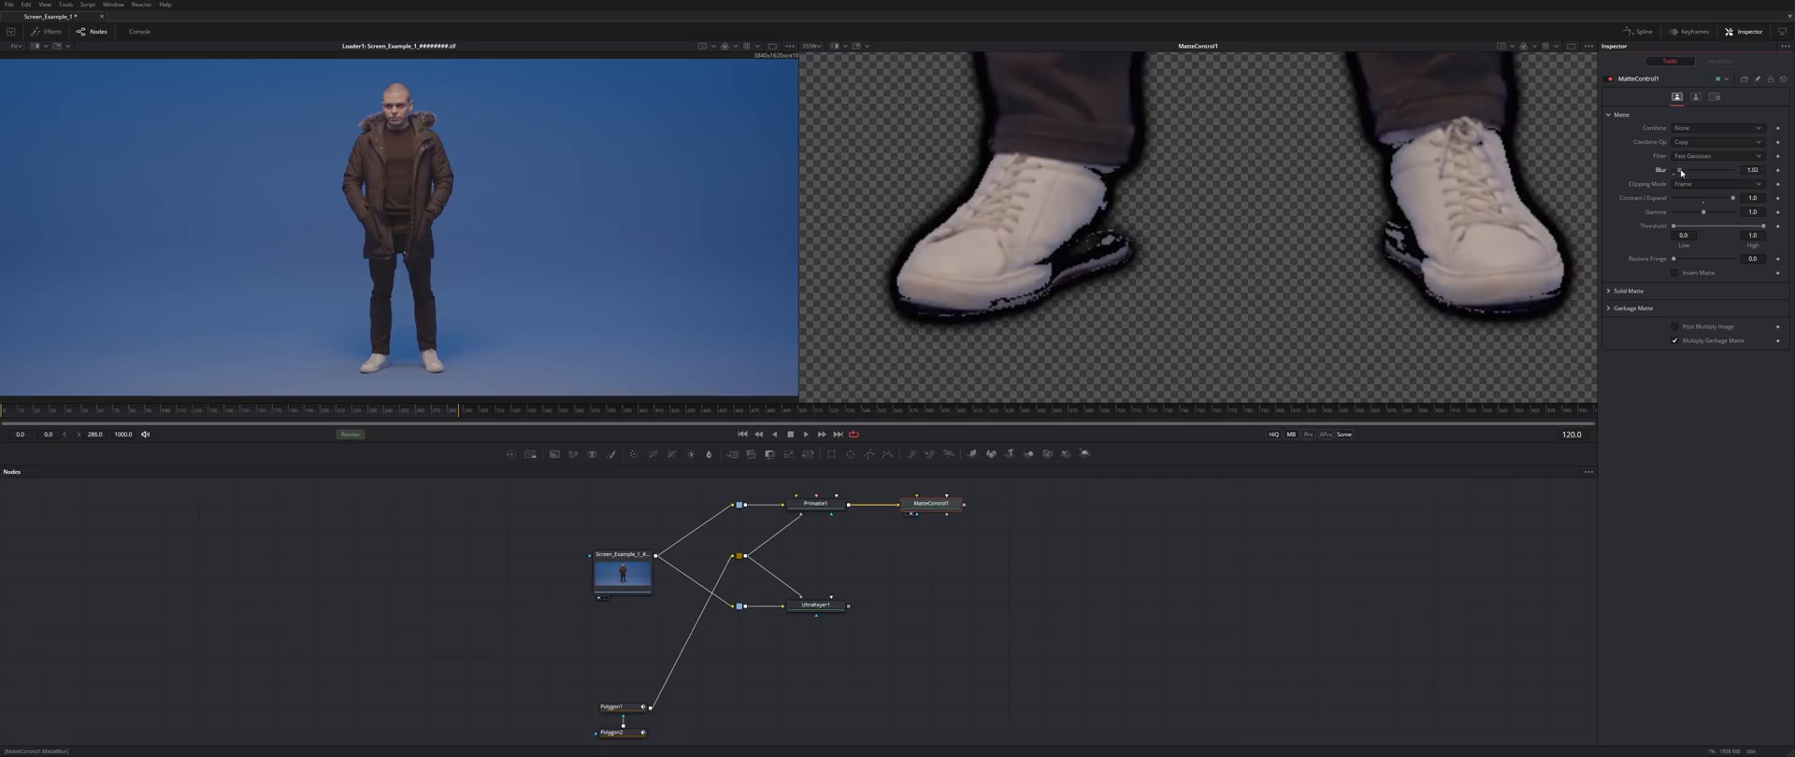
click(1702, 97)
click(1695, 146)
click(1696, 168)
drag(1673, 130, 1735, 131)
click(1704, 145)
click(1689, 118)
- Show Primatte1's result in the right viewer, framed on the shoes
drag(1539, 156, 1555, 279)
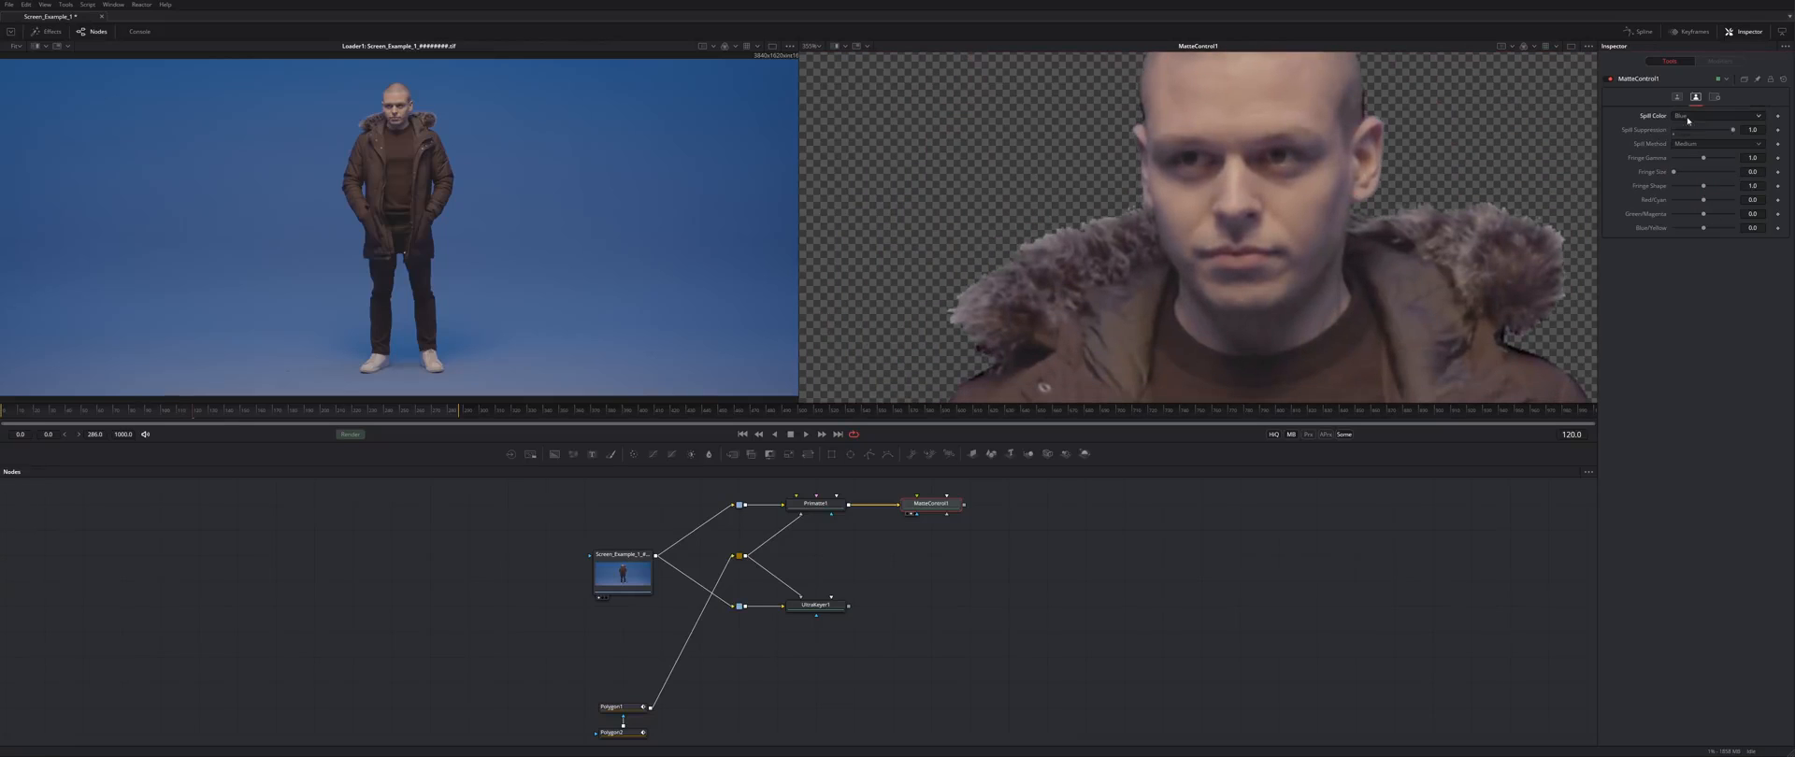
drag(1169, 261, 1278, 205)
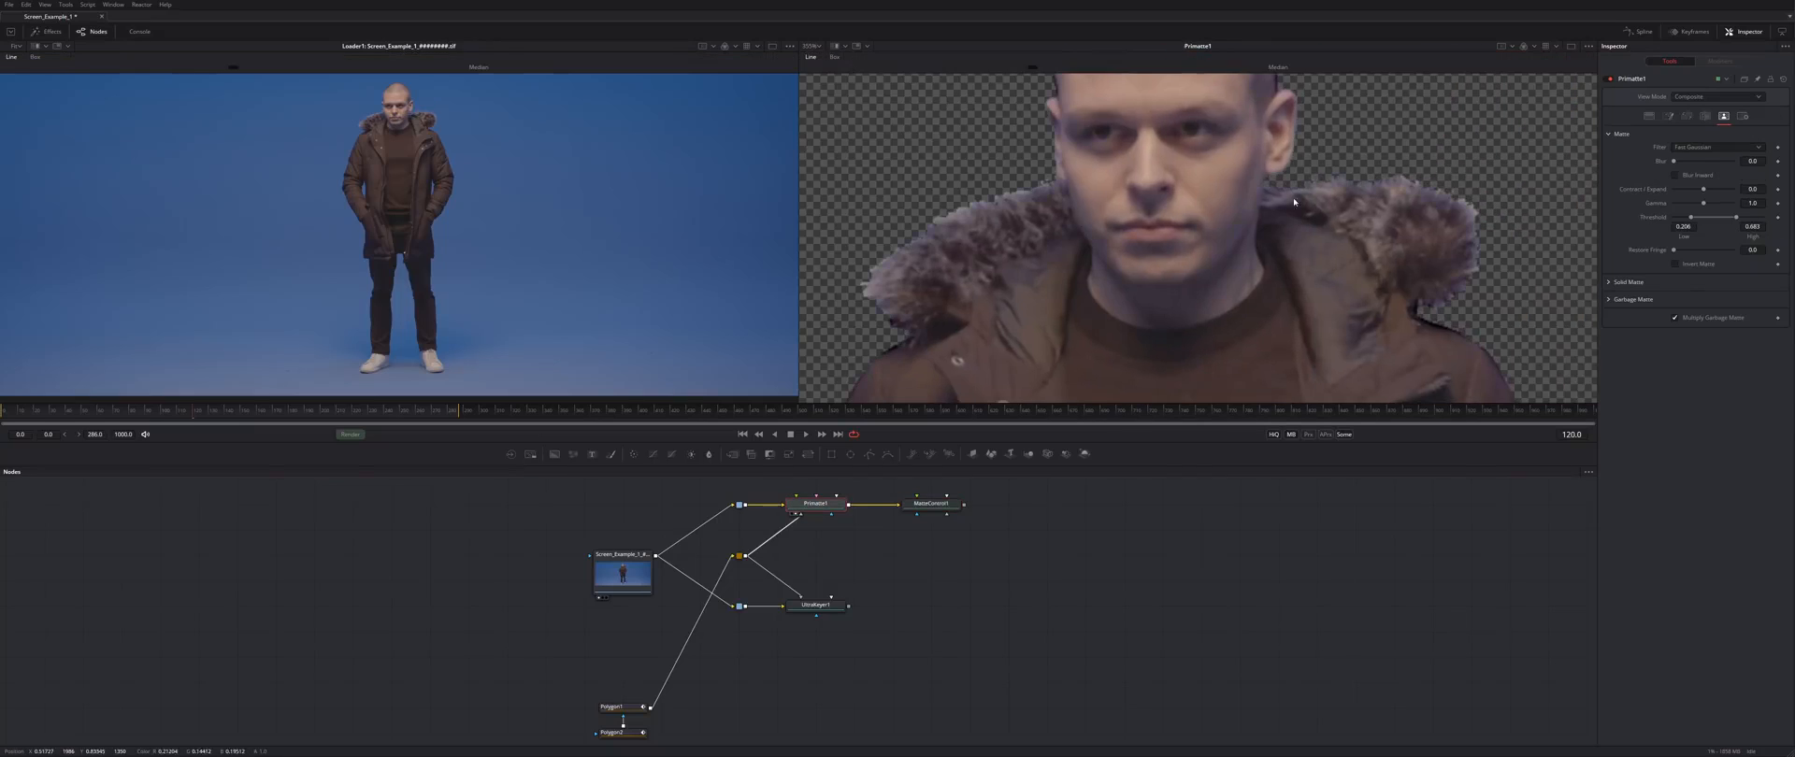
drag(1293, 200, 1294, 19)
drag(1306, 396, 1218, 19)
drag(1198, 393, 1138, 6)
drag(1192, 162, 1165, 128)
- Matte Sponge-sample the shadow fringe along the shoe edge in Primatte1
click(1650, 116)
click(1085, 279)
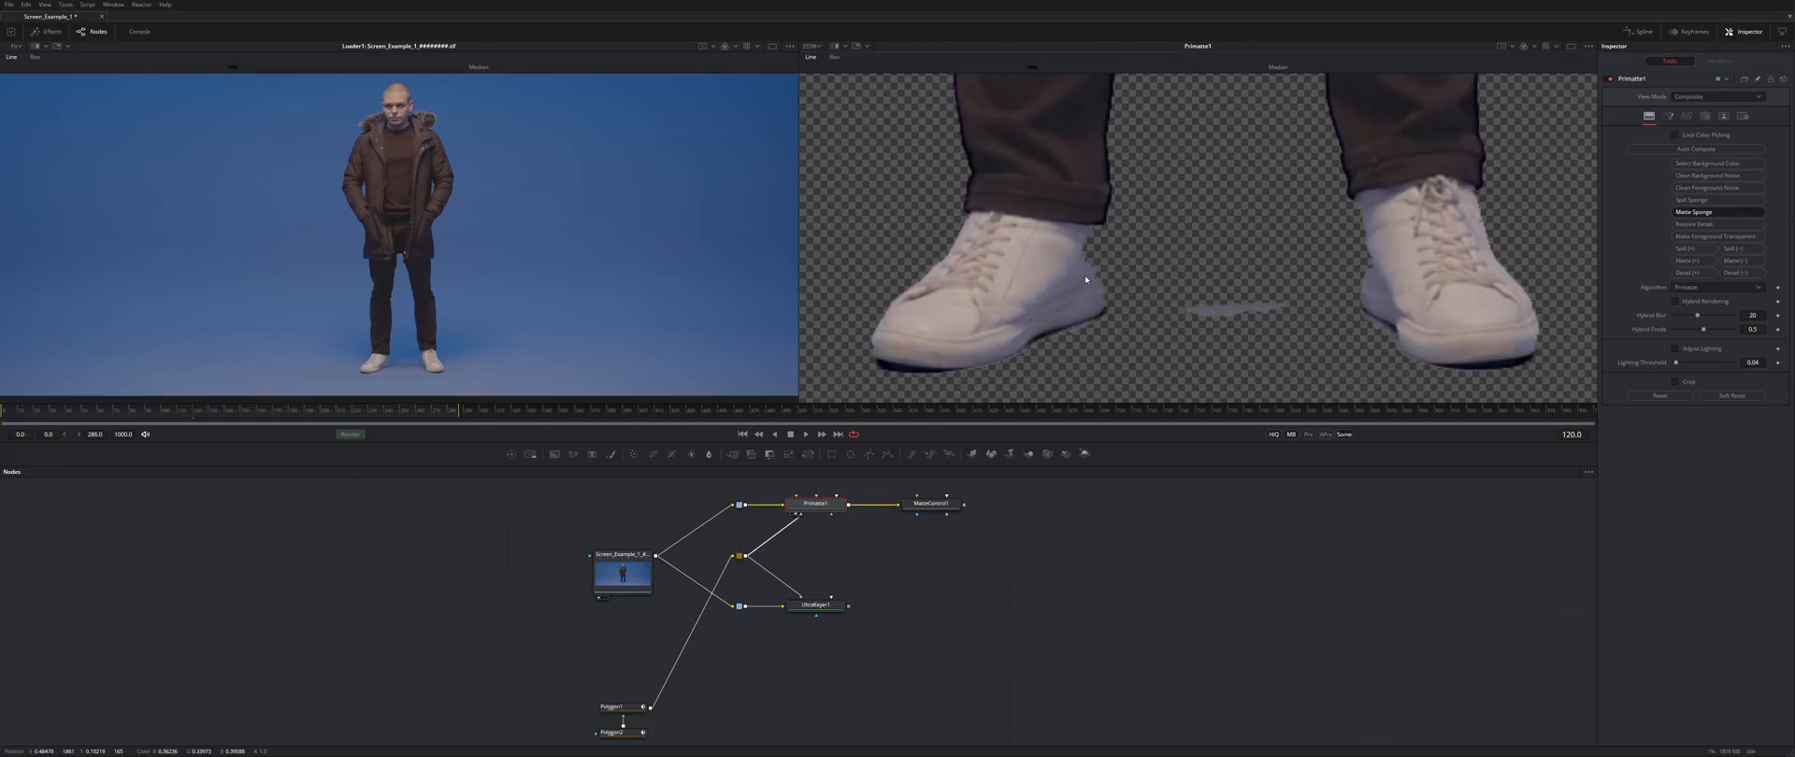
drag(1091, 271, 1094, 279)
key(a)
key(c)
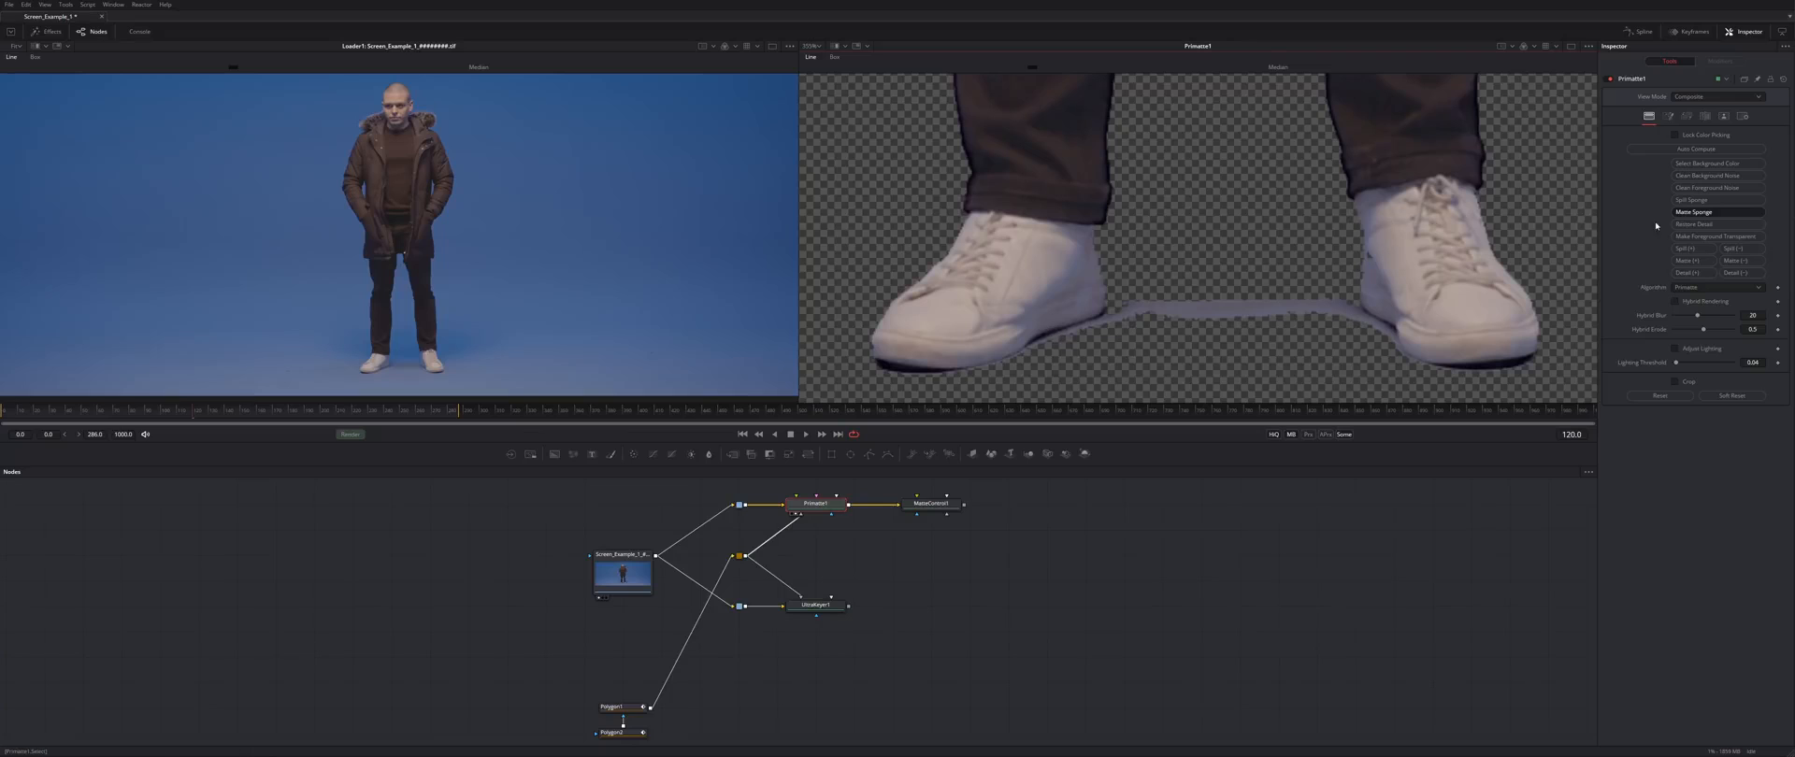
click(1718, 200)
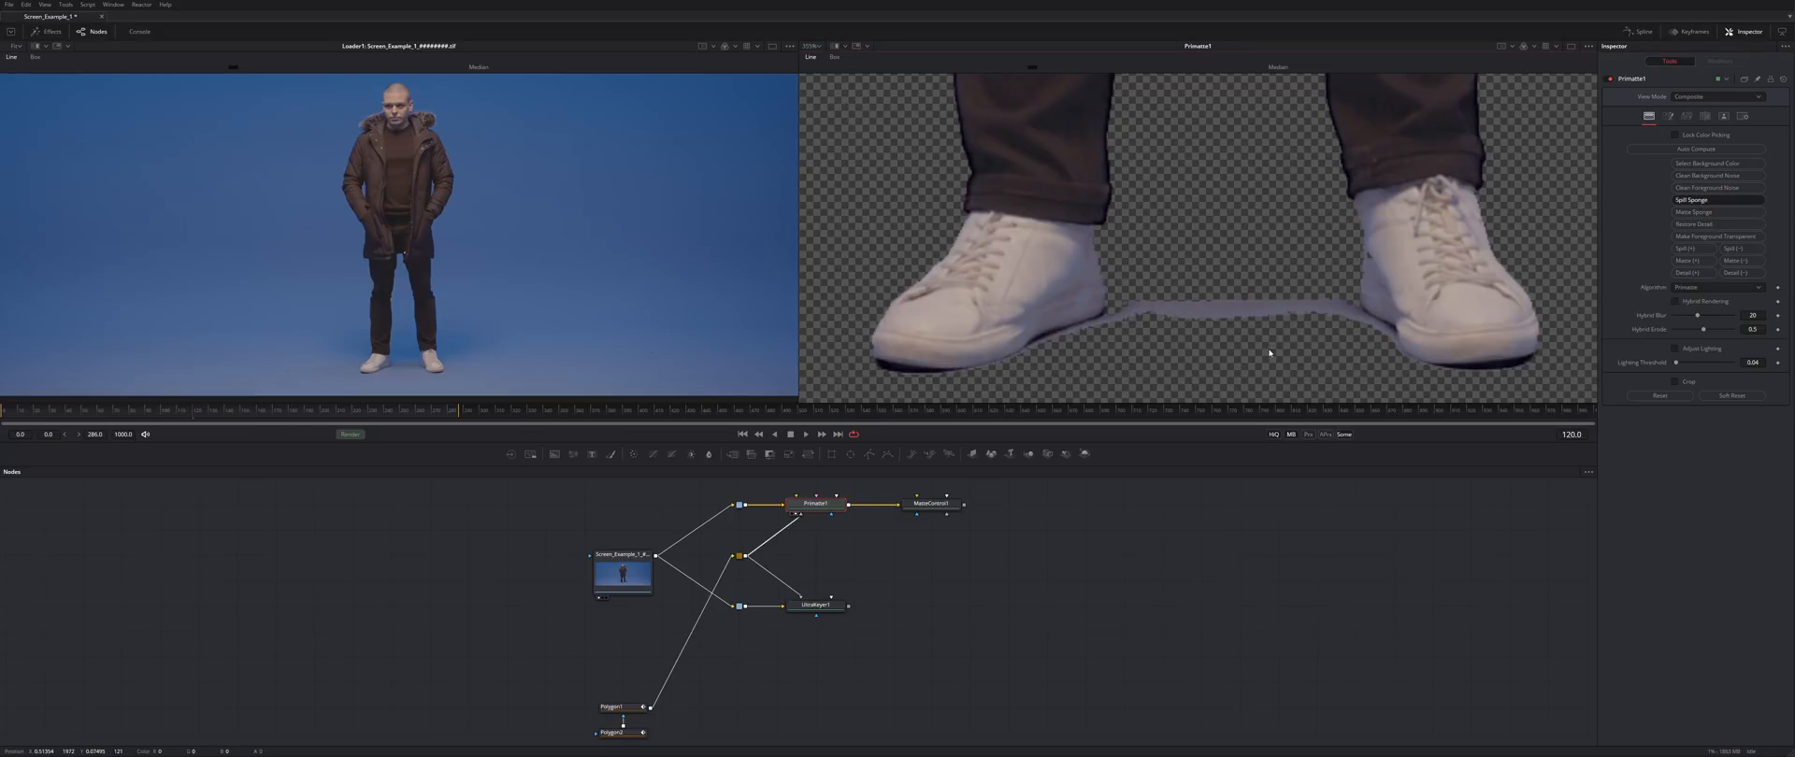
click(1718, 212)
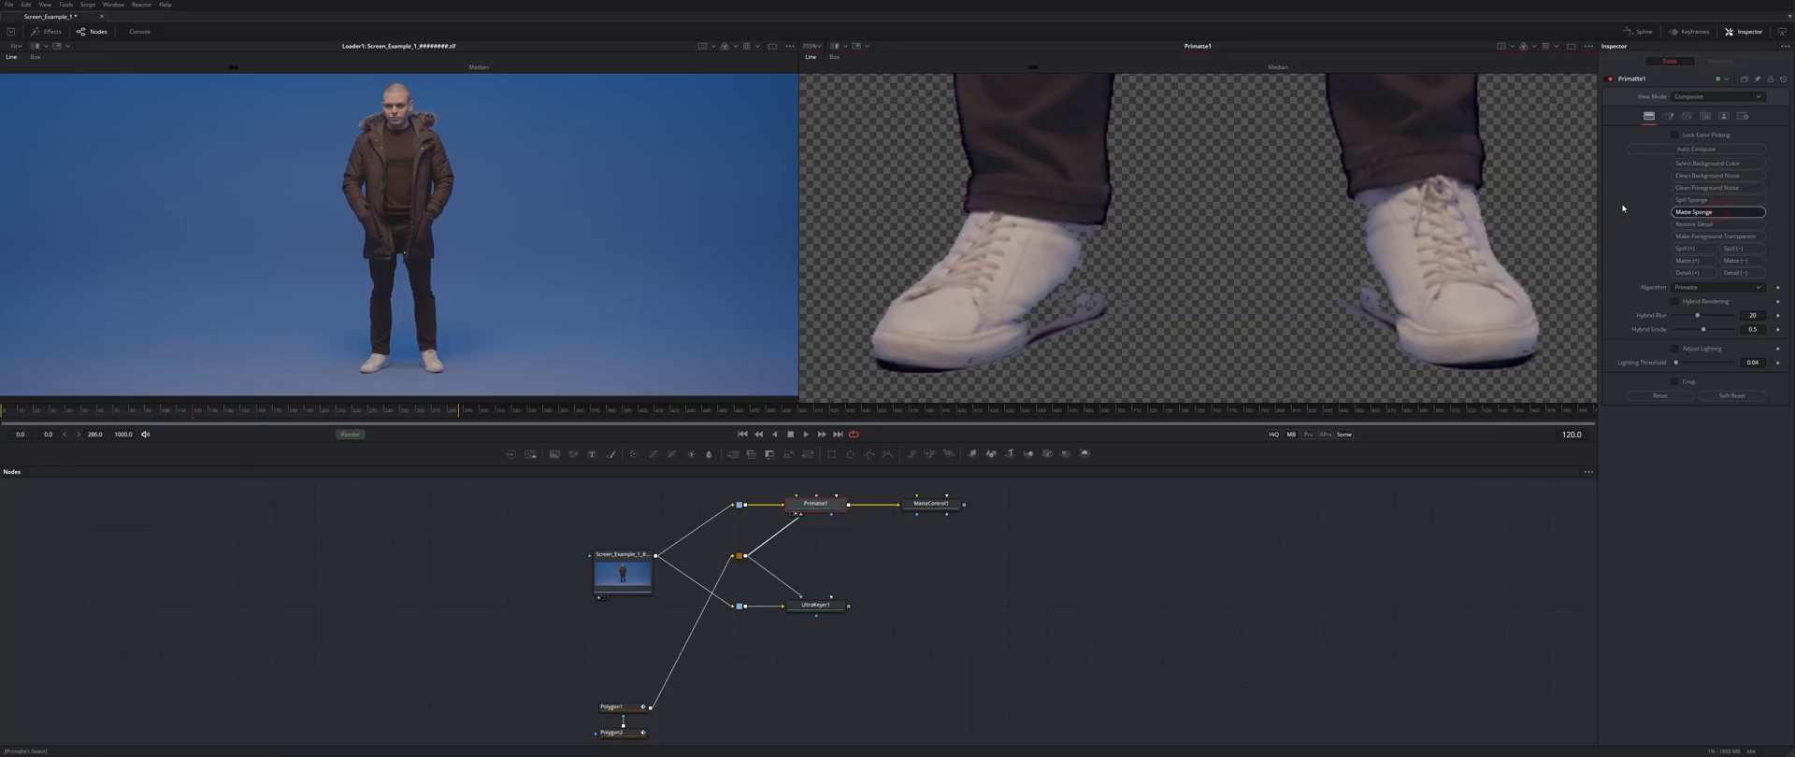
- Thin the shadow between the shoes with Matte (-) strokes, checking the alpha
click(1724, 261)
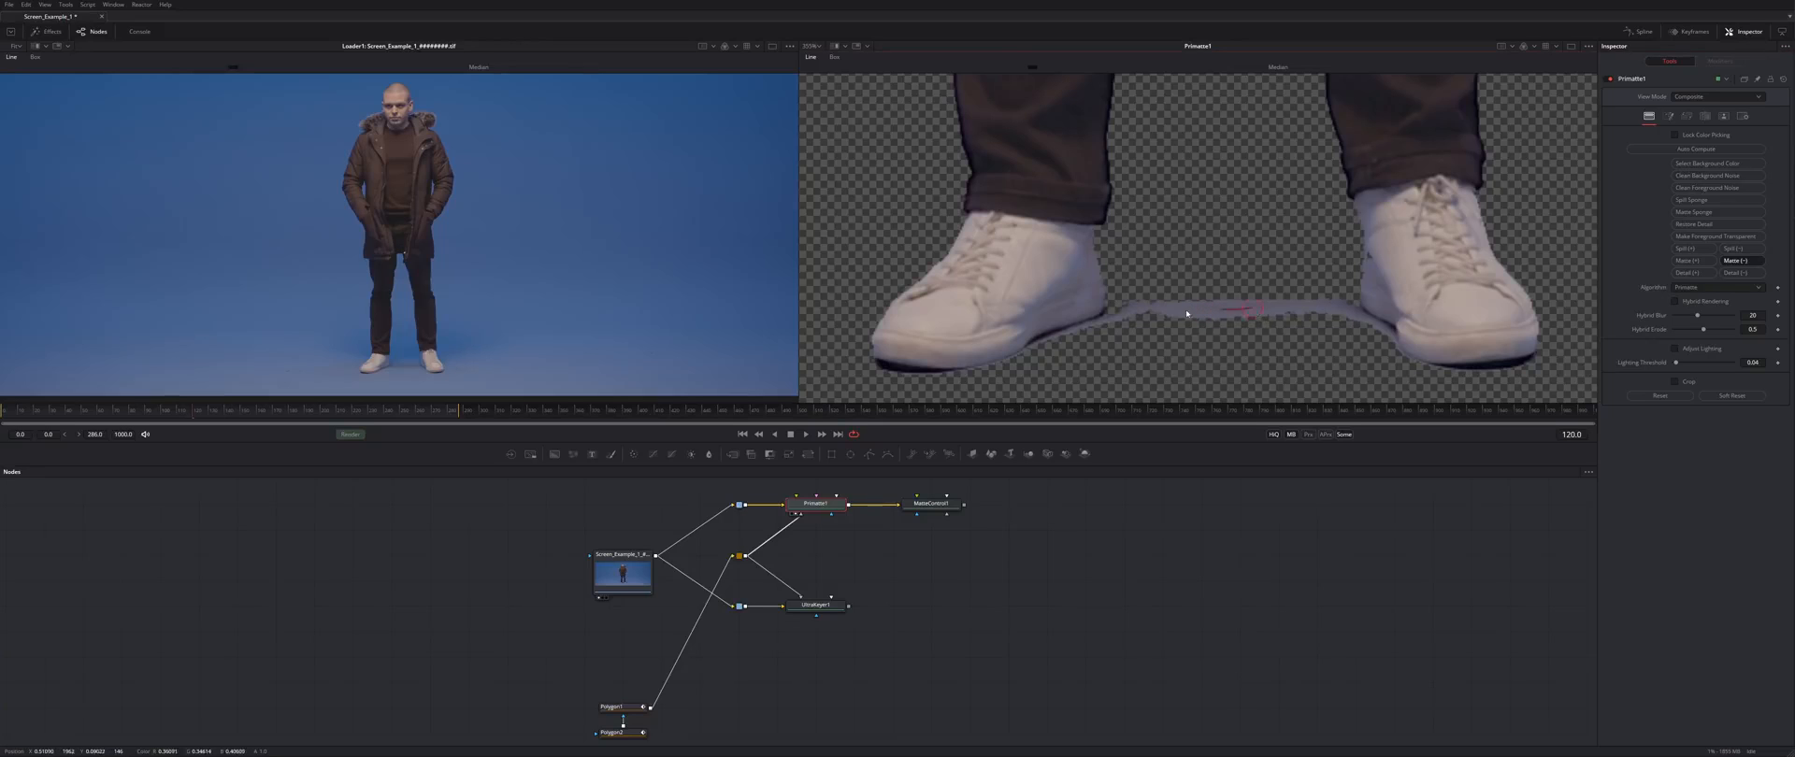
mouse_move(1270, 318)
mouse_down()
mouse_move(1201, 312)
mouse_move(1314, 309)
mouse_up()
key(a)
drag(1180, 309, 1273, 310)
key(a)
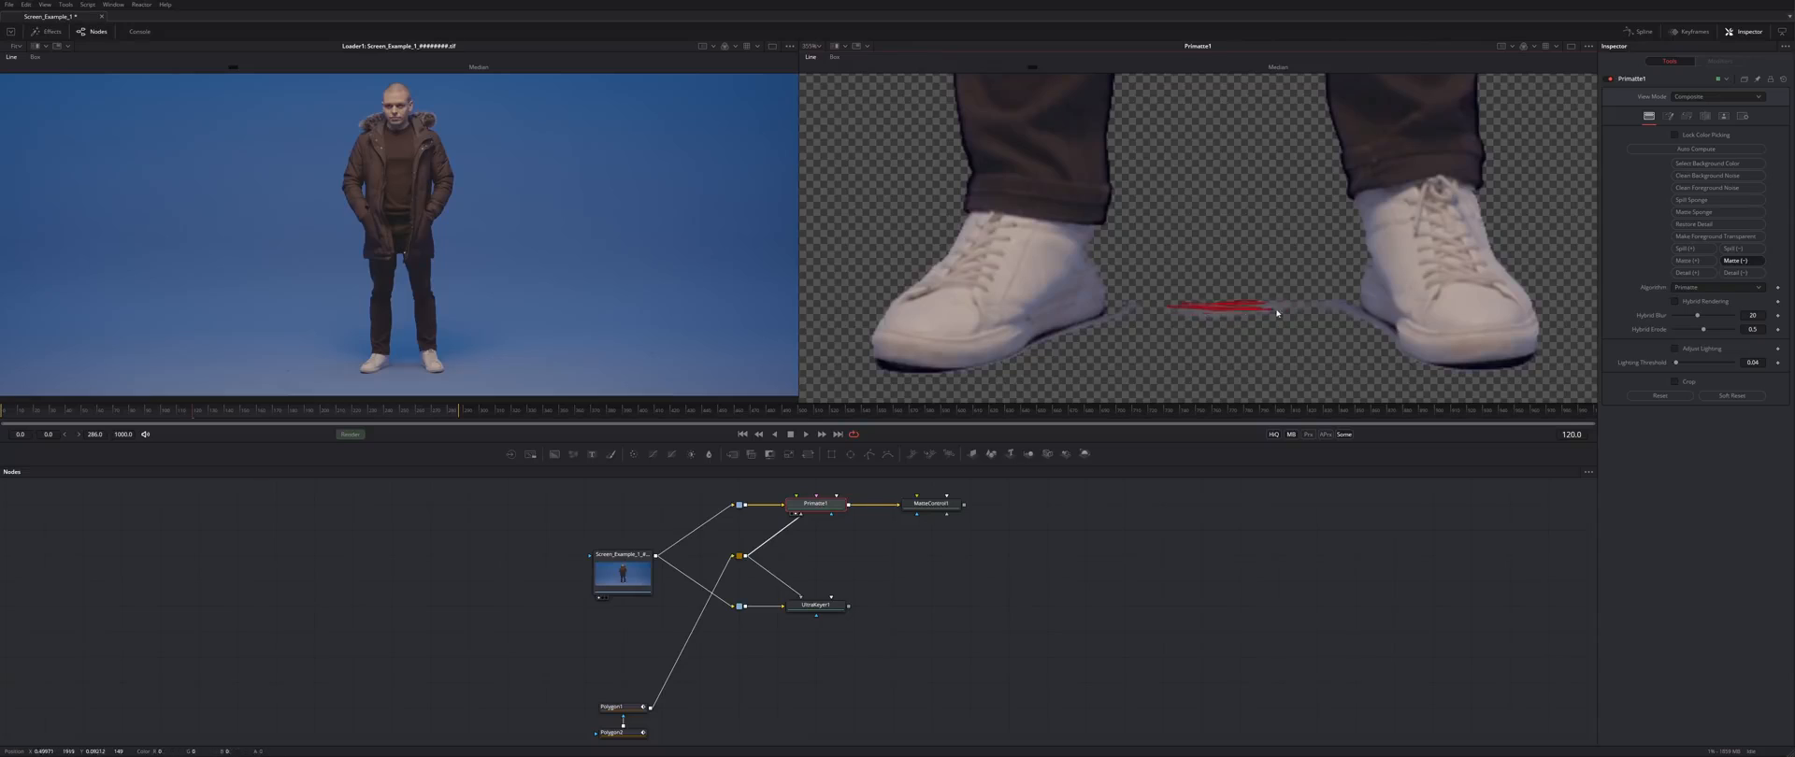
- Restore some shadow near the heels with Matte (+) strokes and check the whole figure's alpha
click(1691, 261)
mouse_move(1087, 235)
mouse_down()
mouse_move(1090, 271)
mouse_move(1089, 254)
mouse_up()
mouse_move(1077, 236)
mouse_down()
mouse_move(1091, 259)
mouse_move(1089, 232)
mouse_up()
mouse_move(1234, 144)
mouse_down()
mouse_move(1218, 192)
mouse_move(1166, 228)
mouse_move(1044, 268)
mouse_move(1075, 313)
mouse_move(1094, 103)
mouse_up()
key(a)
scroll(1166, 228, down, 3)
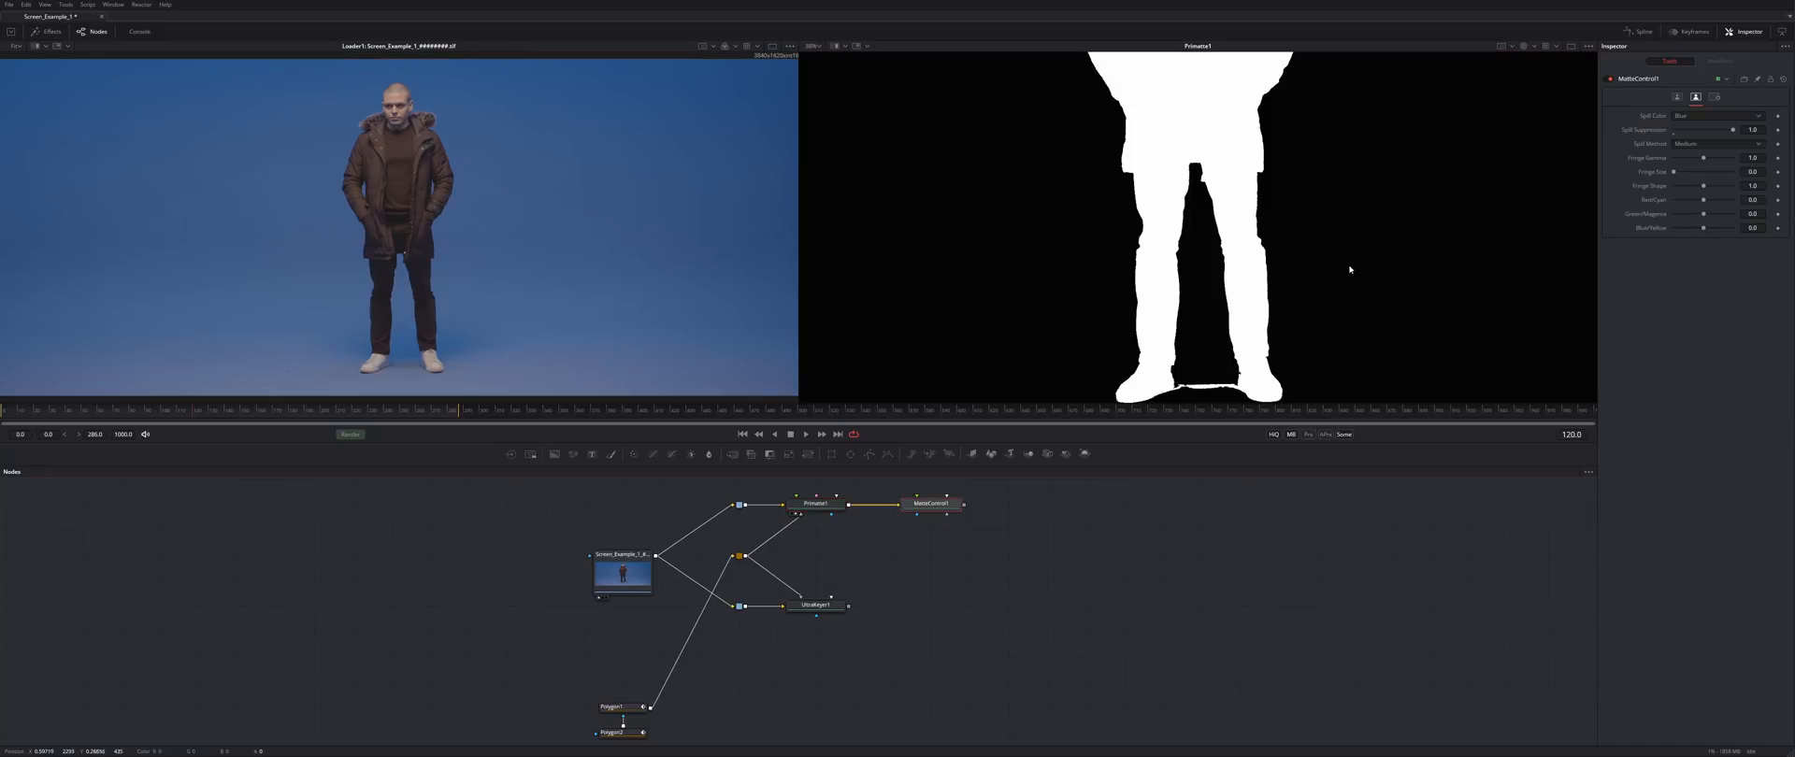
key(c)
- Select the Loader1 node and save the composition
drag(1322, 257, 1340, 475)
click(624, 566)
key(ctrl+s)
mouse_move(921, 570)
mouse_down()
mouse_move(931, 546)
mouse_move(929, 586)
mouse_up()
- Load UltraKeyer1's result into the right viewer
right_click(929, 620)
click(910, 621)
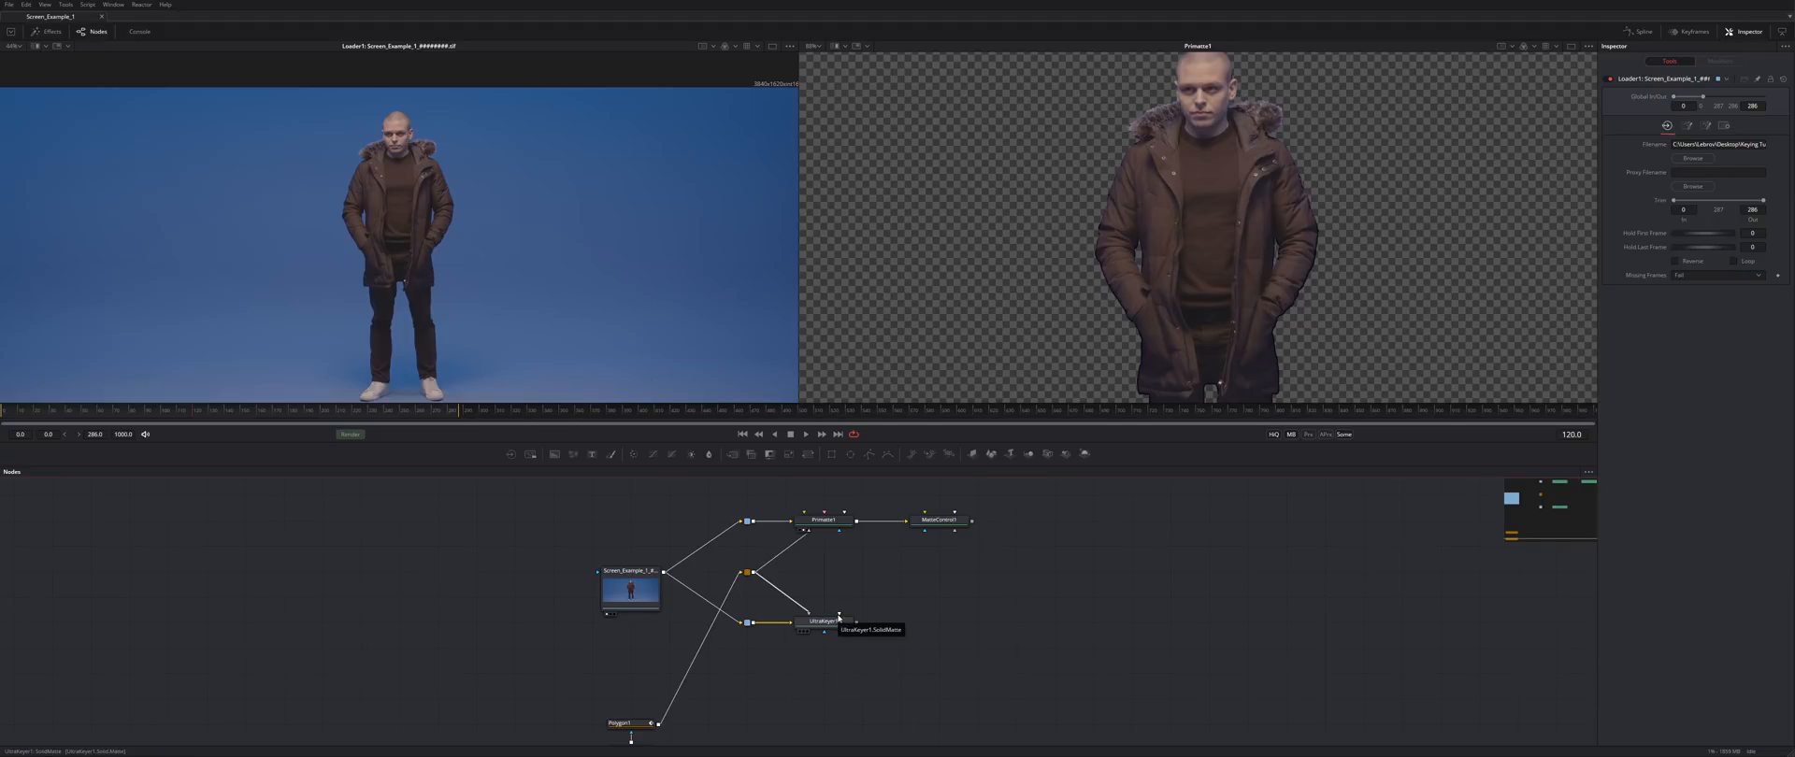
click(828, 621)
key(2)
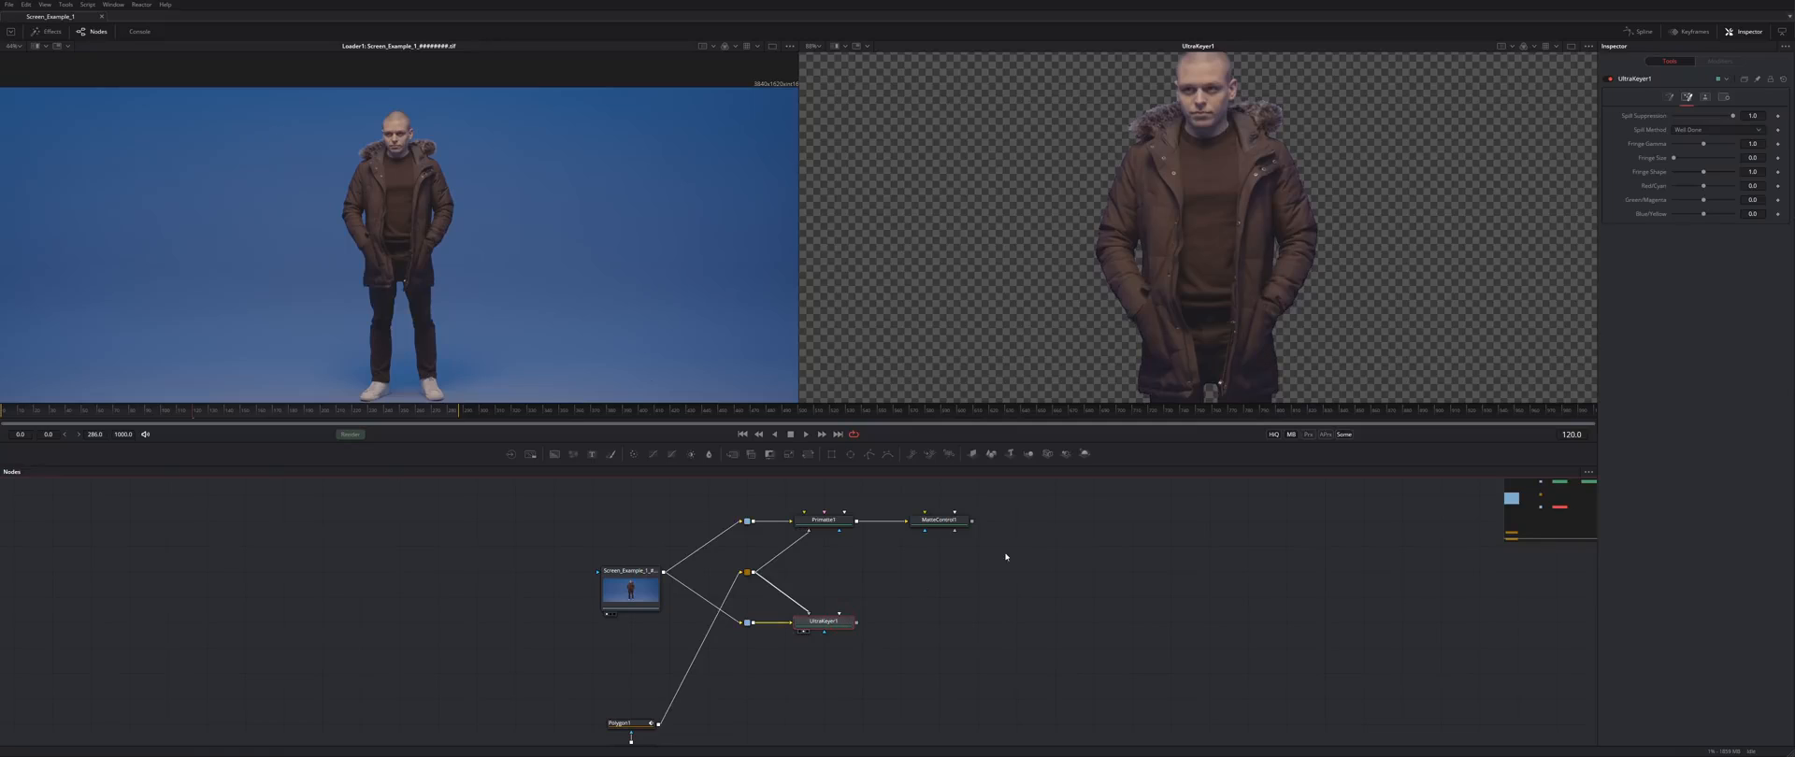
scroll(1205, 181, up, 5)
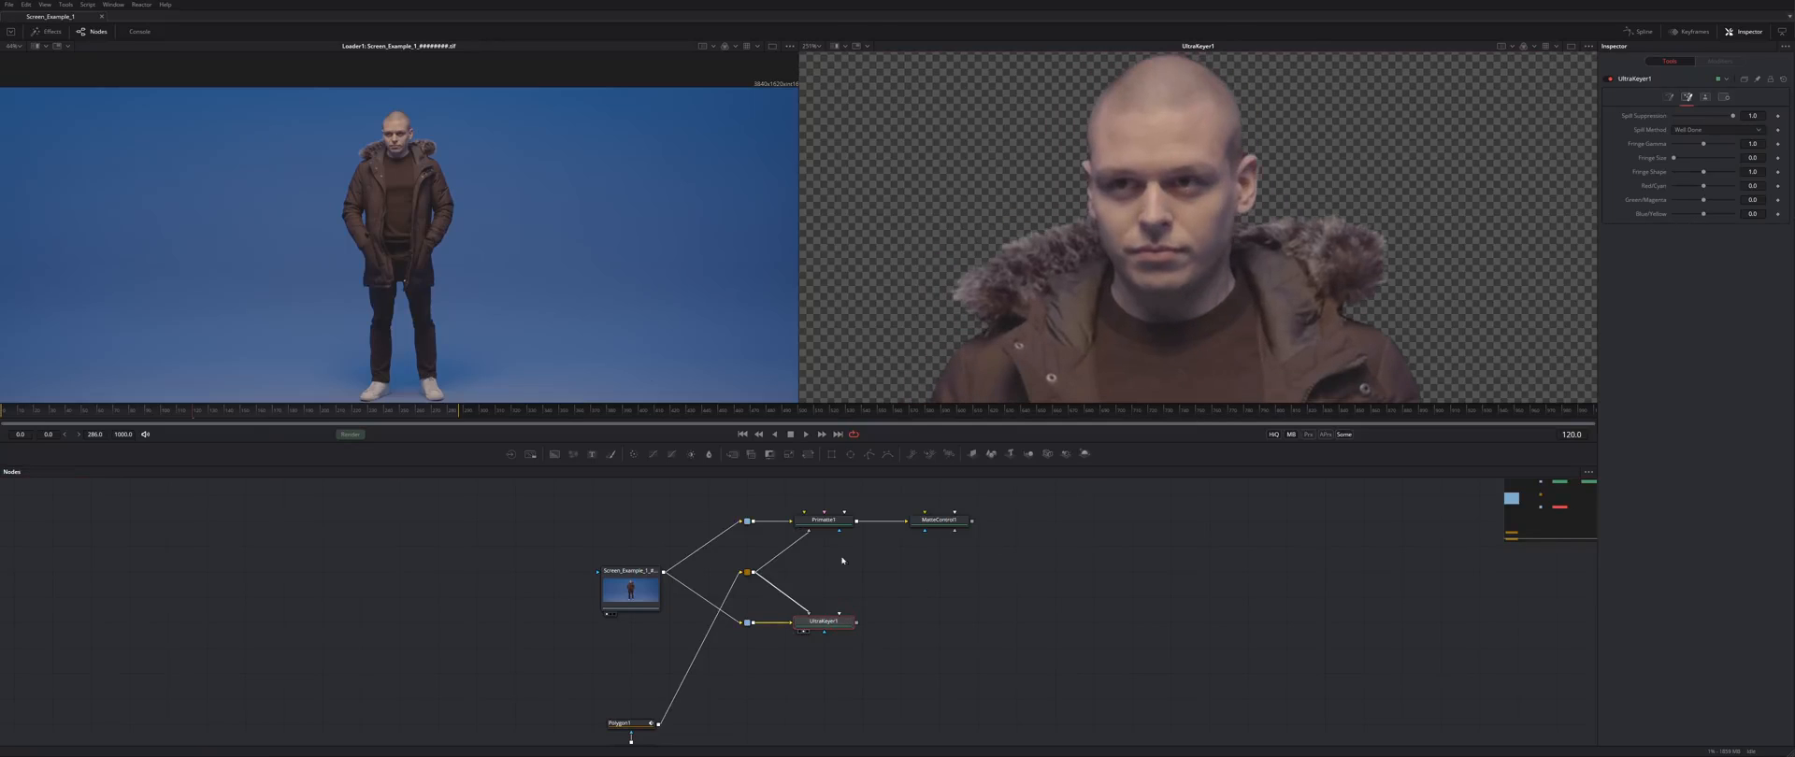
- Alternate Primatte1 and UltraKeyer1 in viewer 2 to compare keys, finishing on MatteControl1
click(848, 521)
key(2)
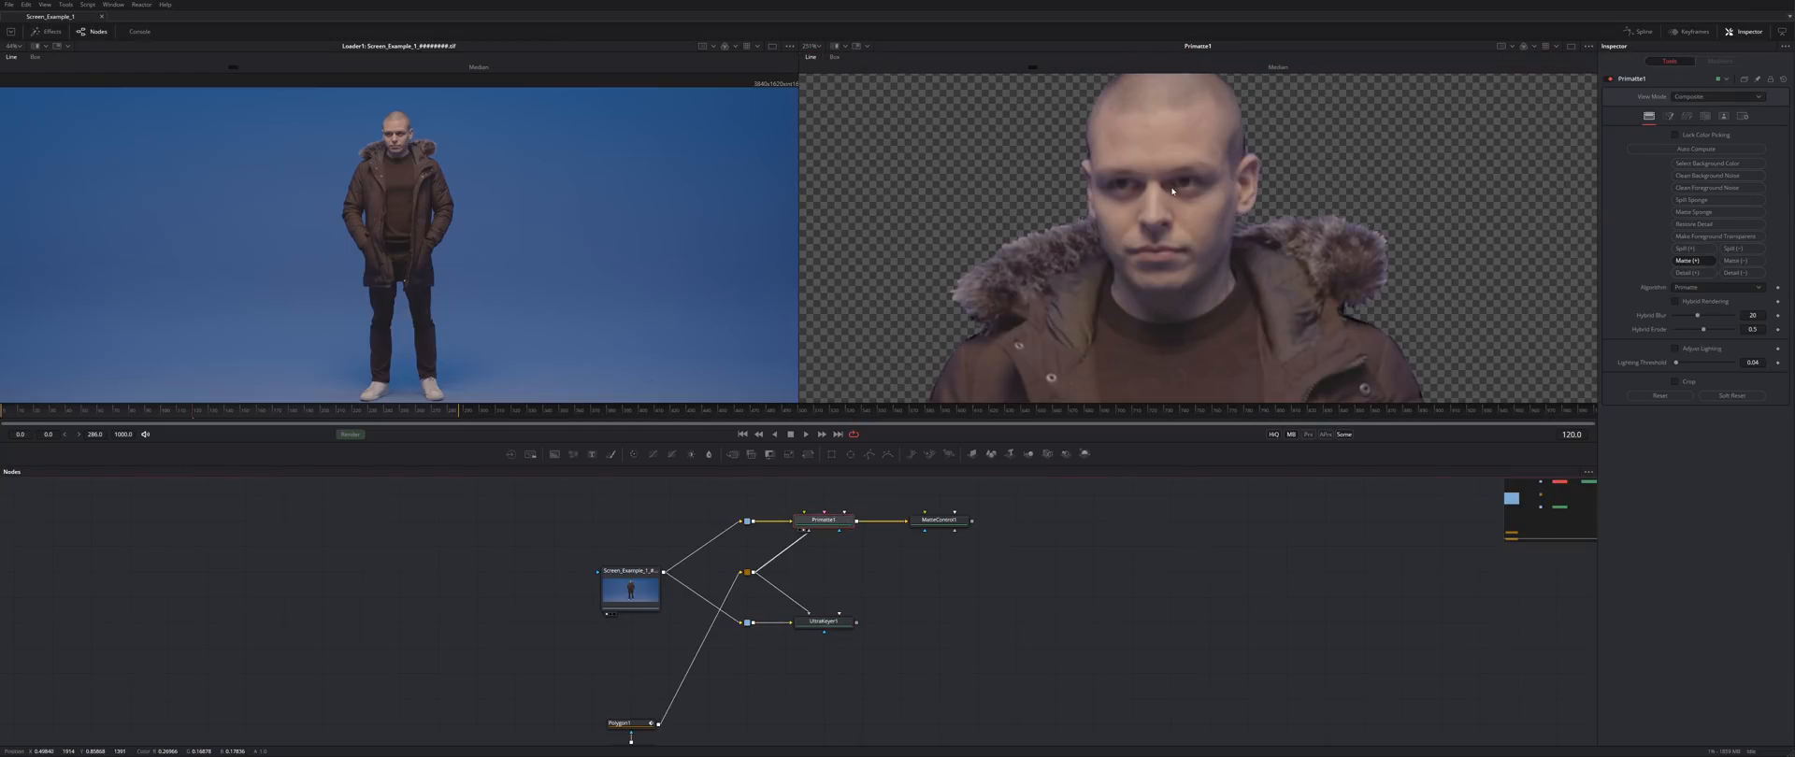
click(837, 623)
key(2)
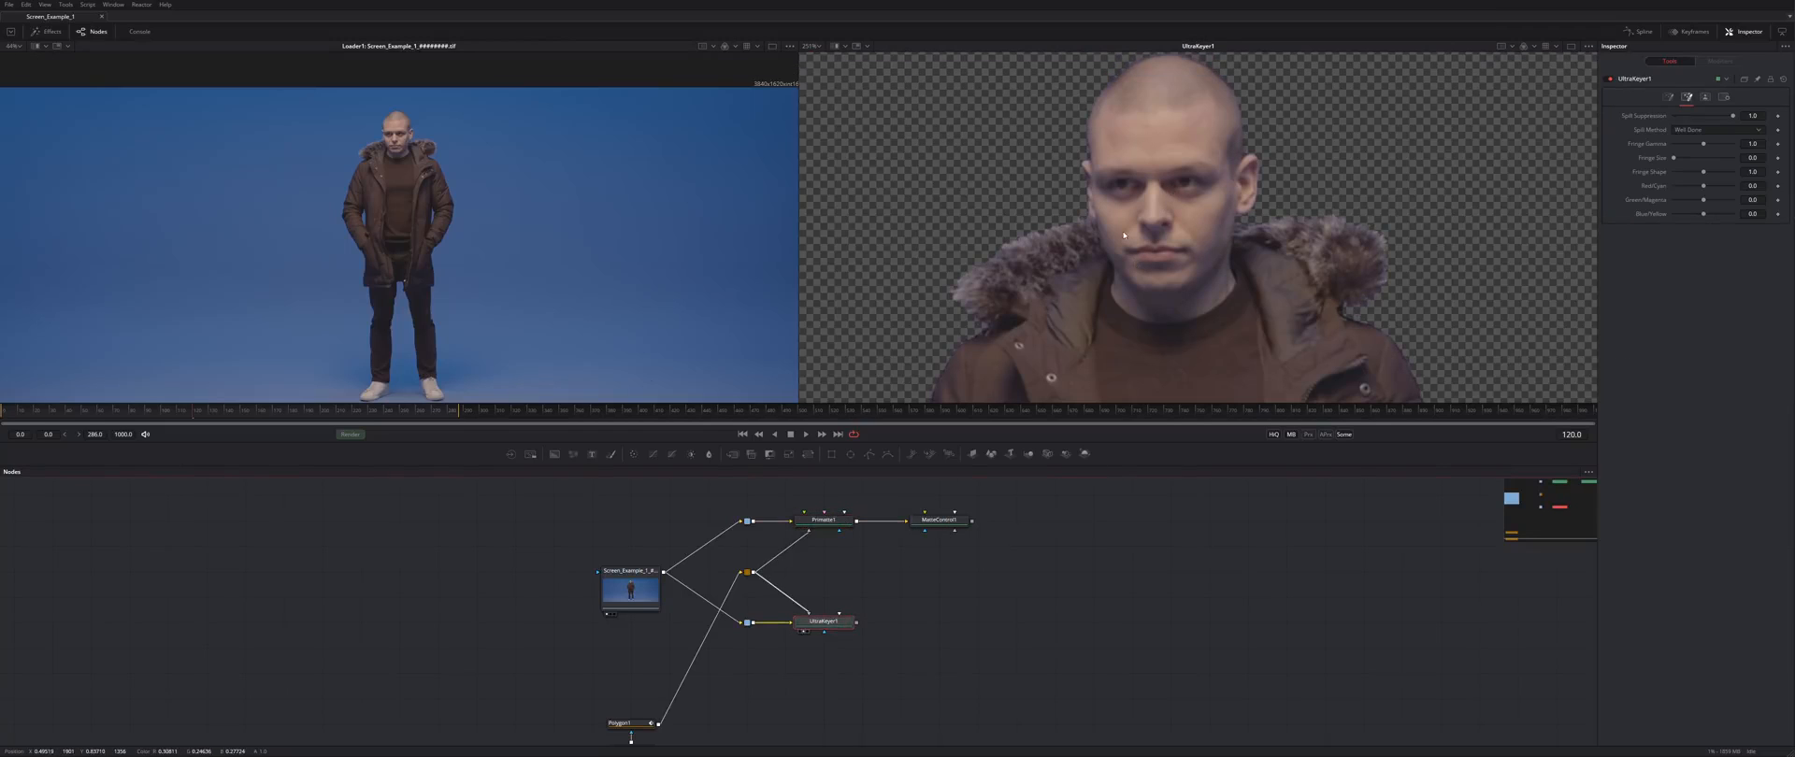
click(844, 523)
key(2)
click(835, 624)
key(2)
click(826, 521)
key(2)
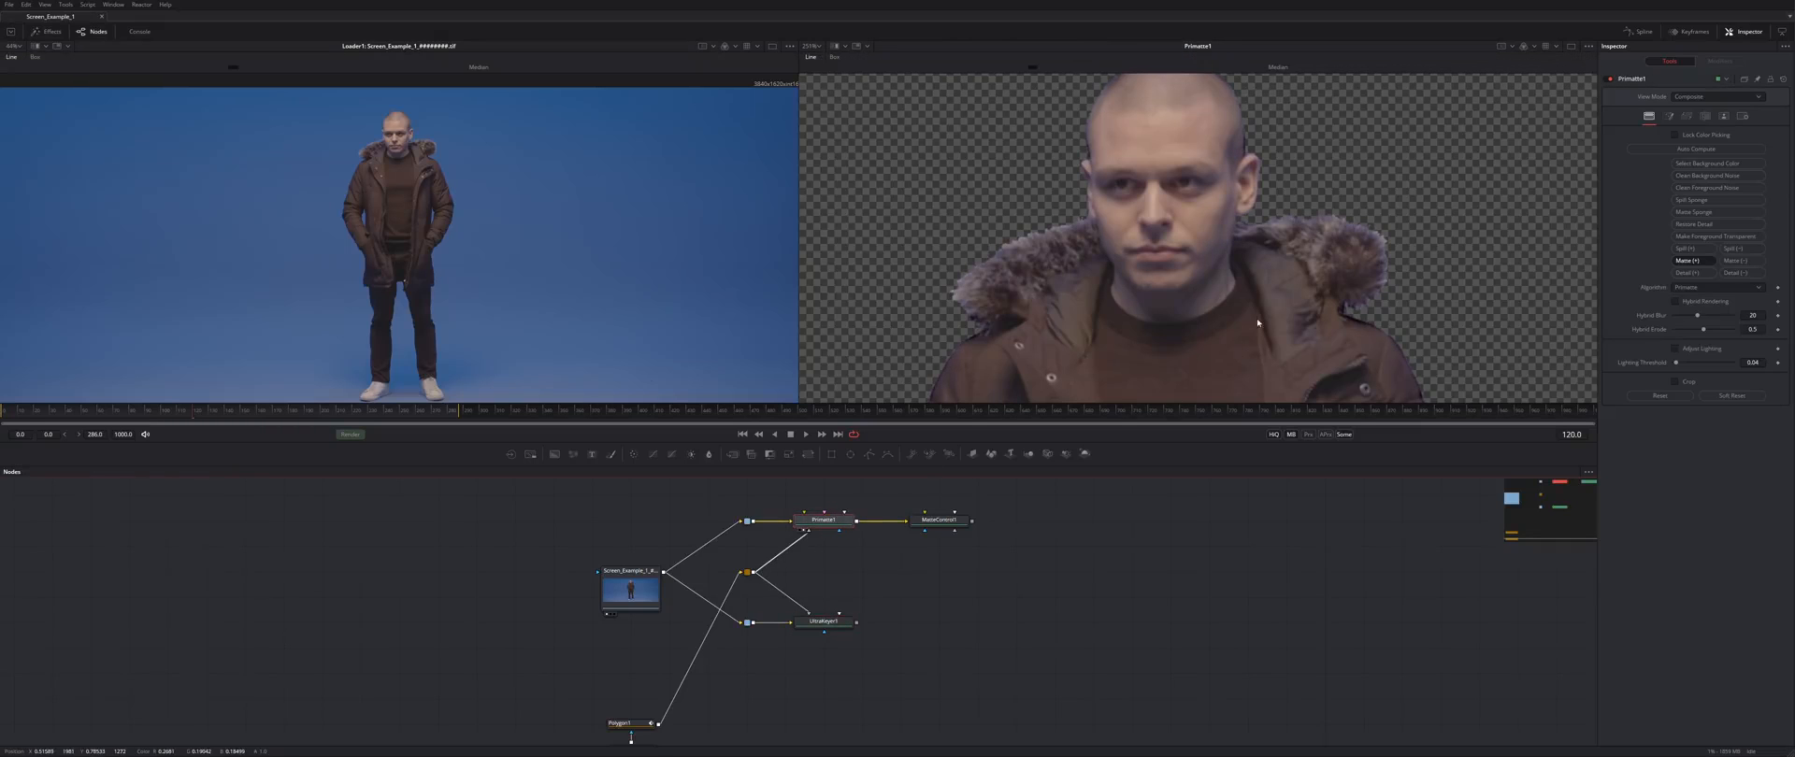
click(959, 521)
key(2)
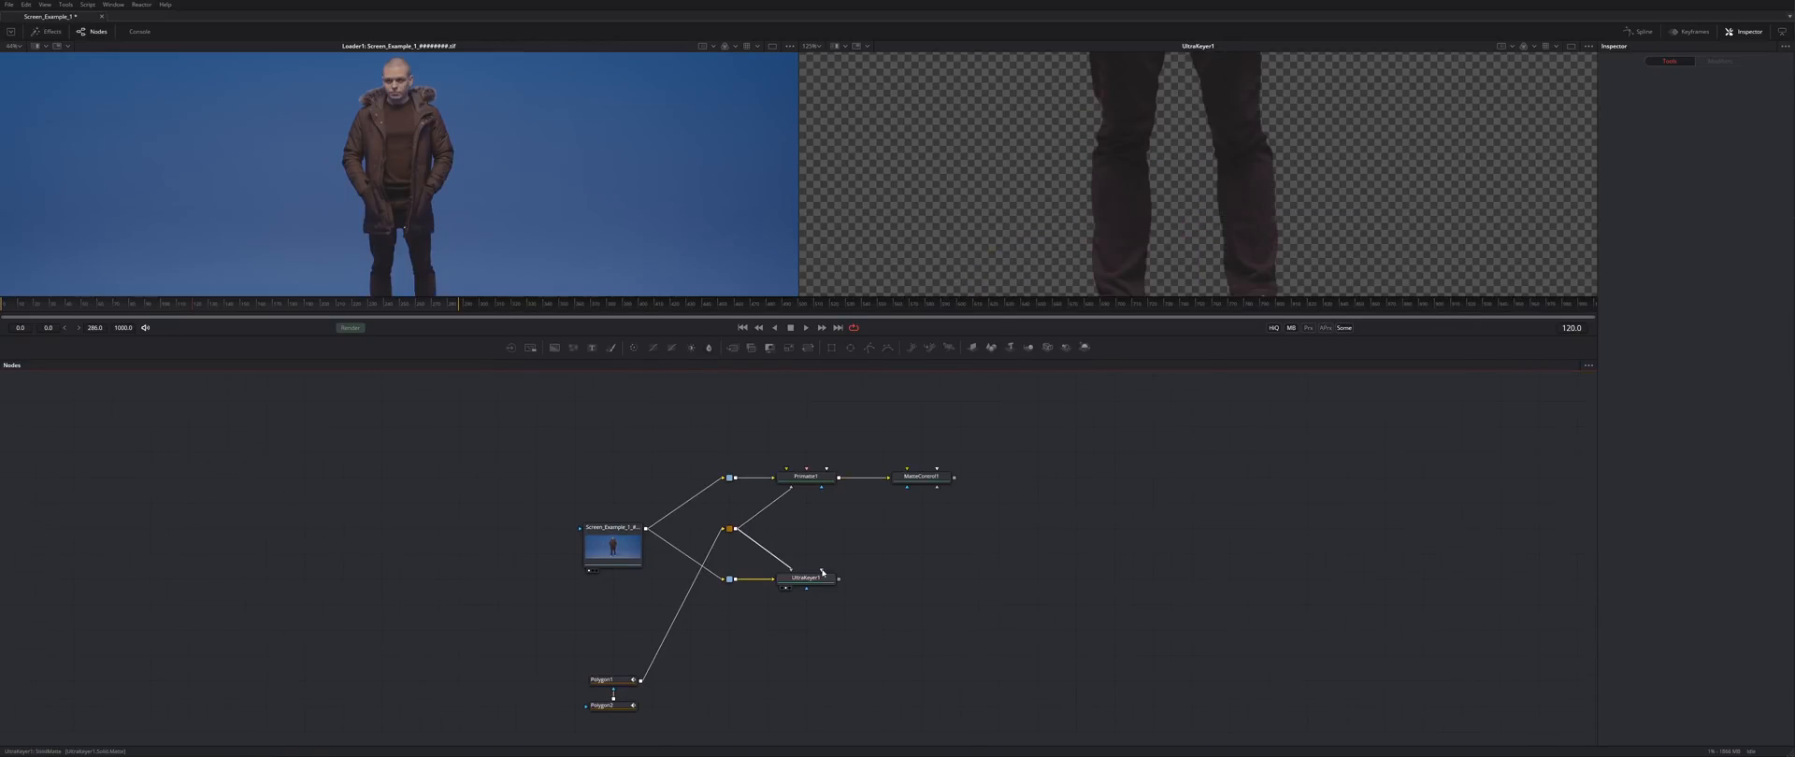
- Connect MatteControl1's output into UltraKeyer1's effect mask input
drag(957, 483, 825, 573)
drag(1233, 126, 1134, 249)
drag(1089, 173, 1138, 233)
drag(1084, 75, 1114, 262)
scroll(1066, 177, up, 5)
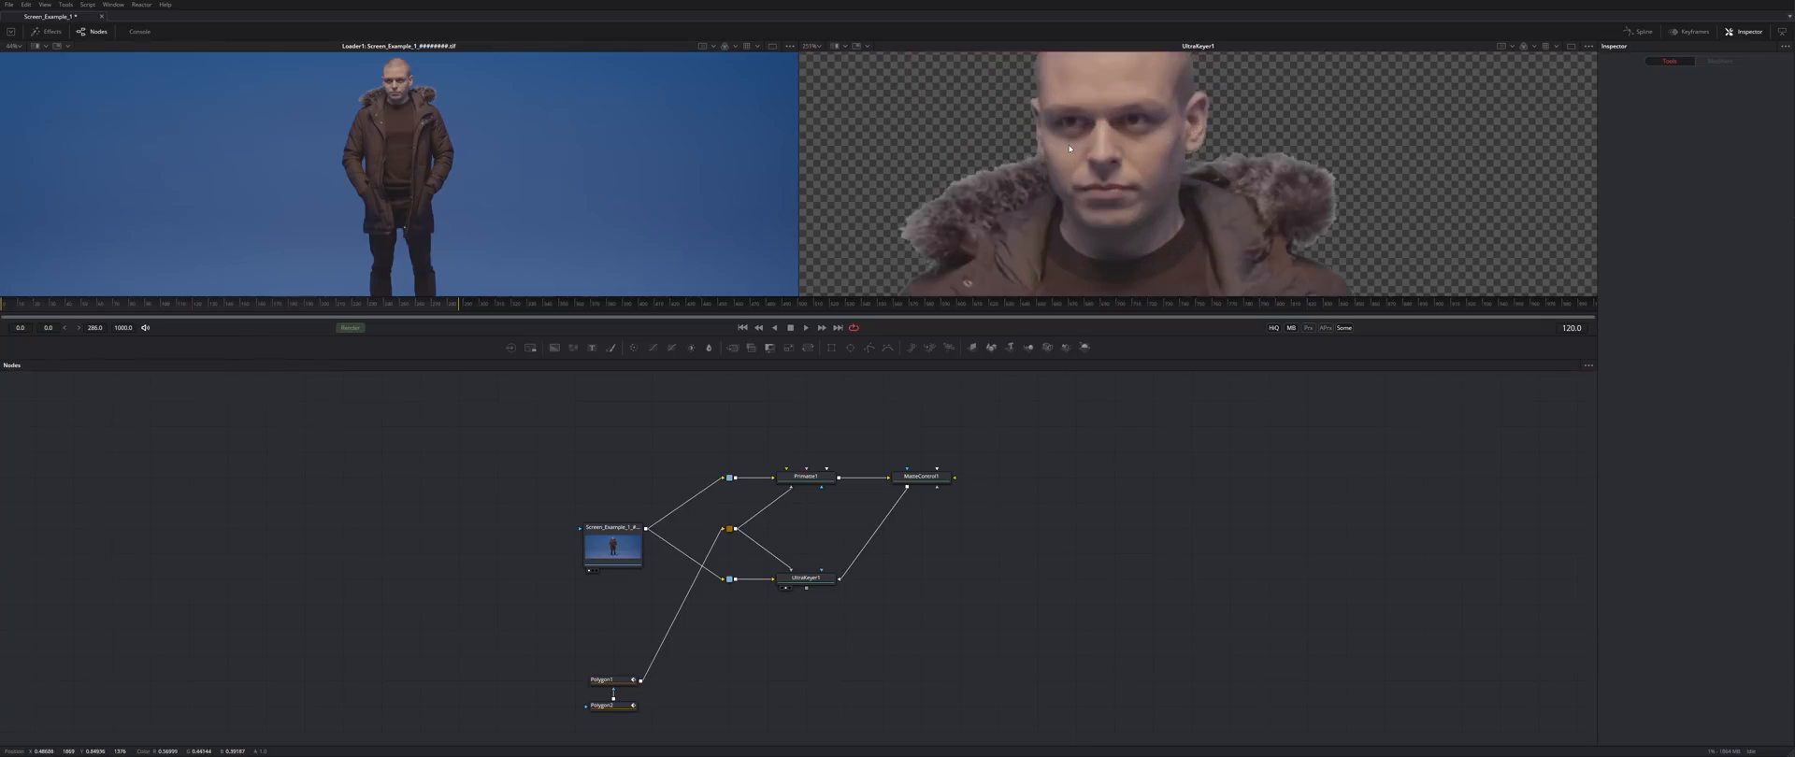
drag(1020, 207, 1079, 176)
click(825, 578)
click(843, 574)
drag(957, 481, 823, 572)
- Set MatteControl1's Contract/Expand to -25.0 and its matte blur to about 0.41
click(924, 482)
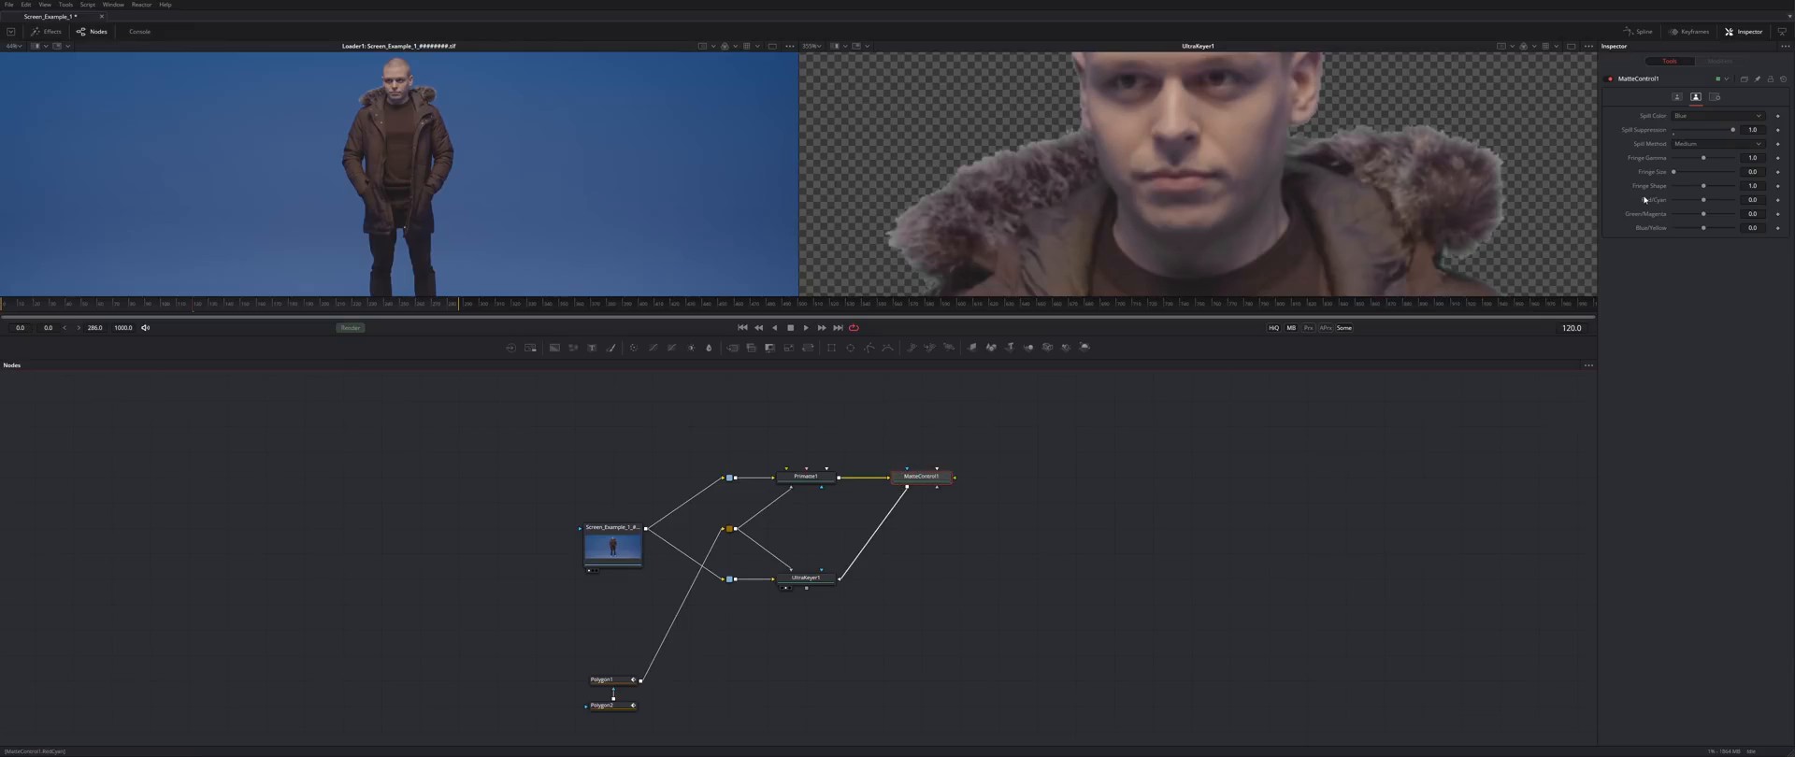
click(1677, 96)
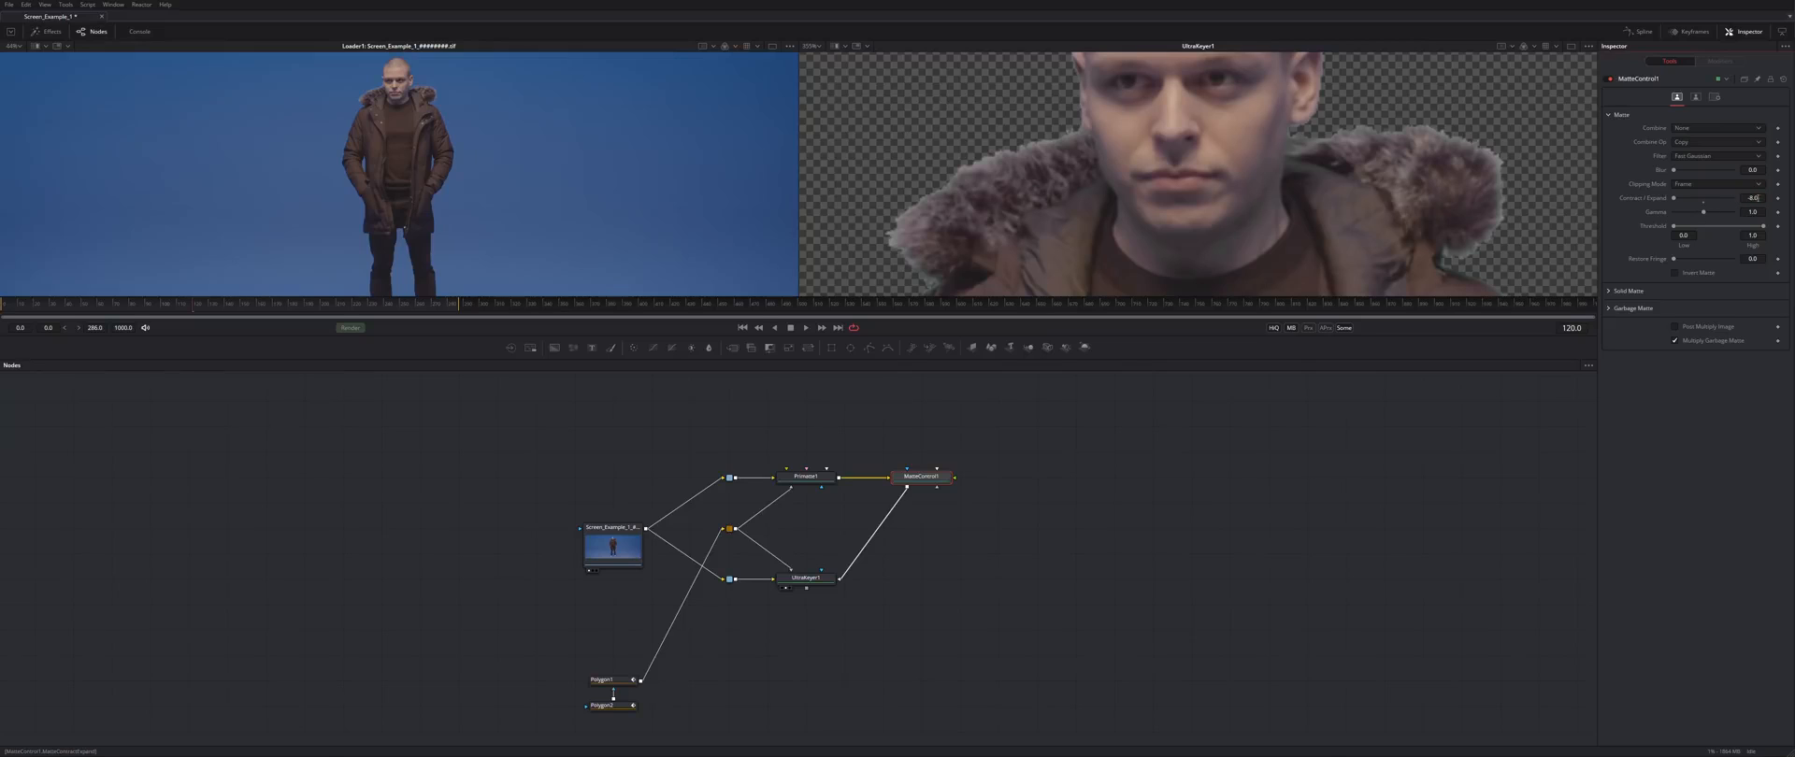
text(-25)
key(Tab)
drag(1678, 174, 1680, 175)
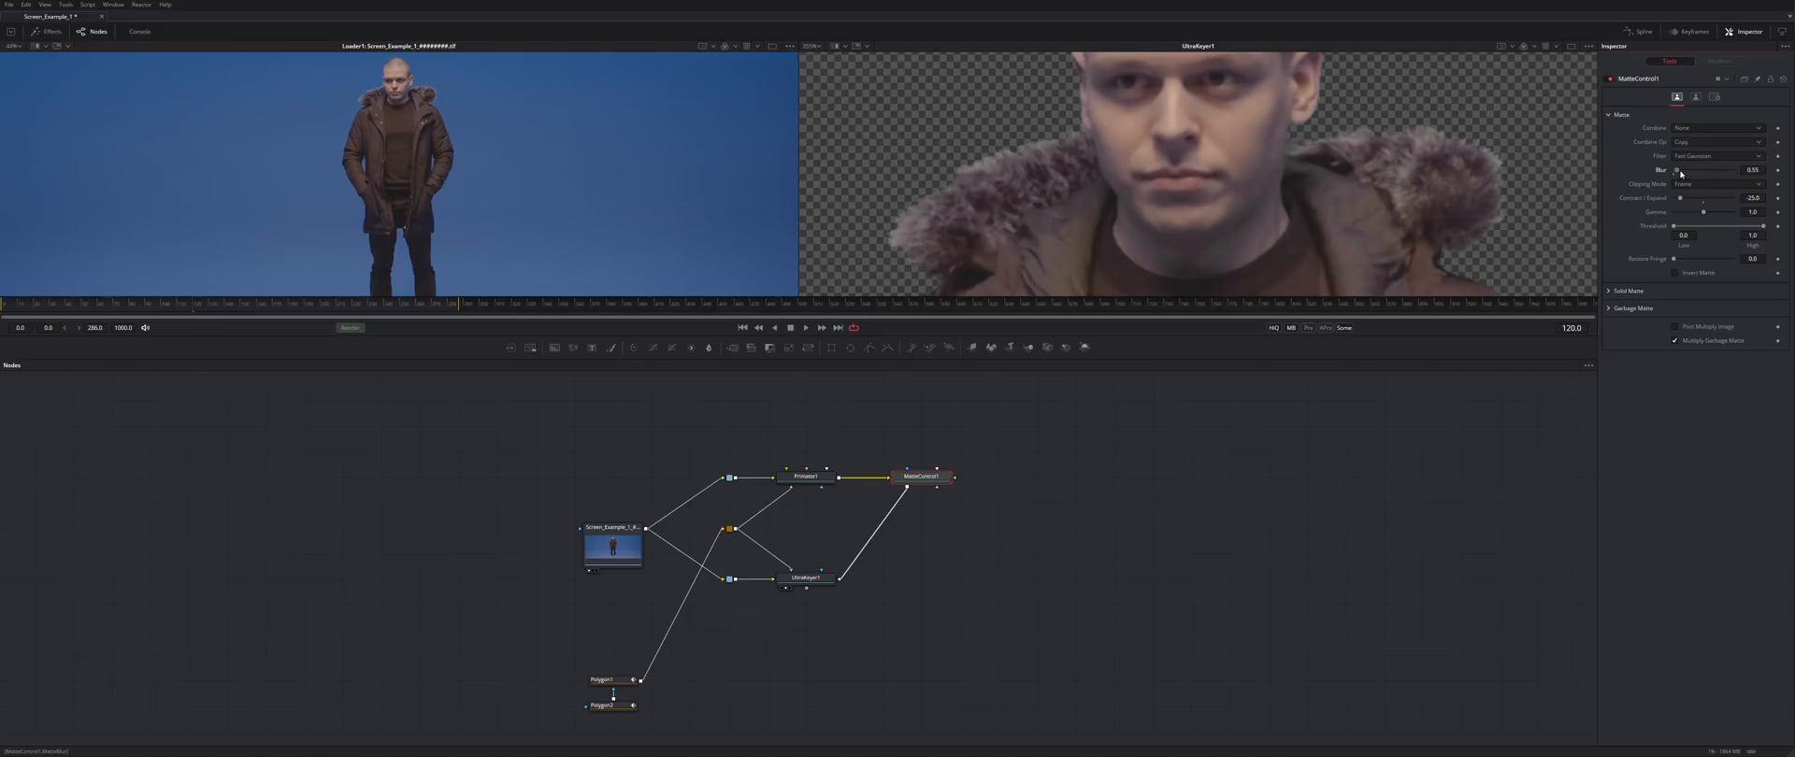
key(2)
drag(1680, 173, 1679, 173)
- Re-link MatteControl1's output into UltraKeyer1 and view UltraKeyer1's key
click(806, 578)
key(2)
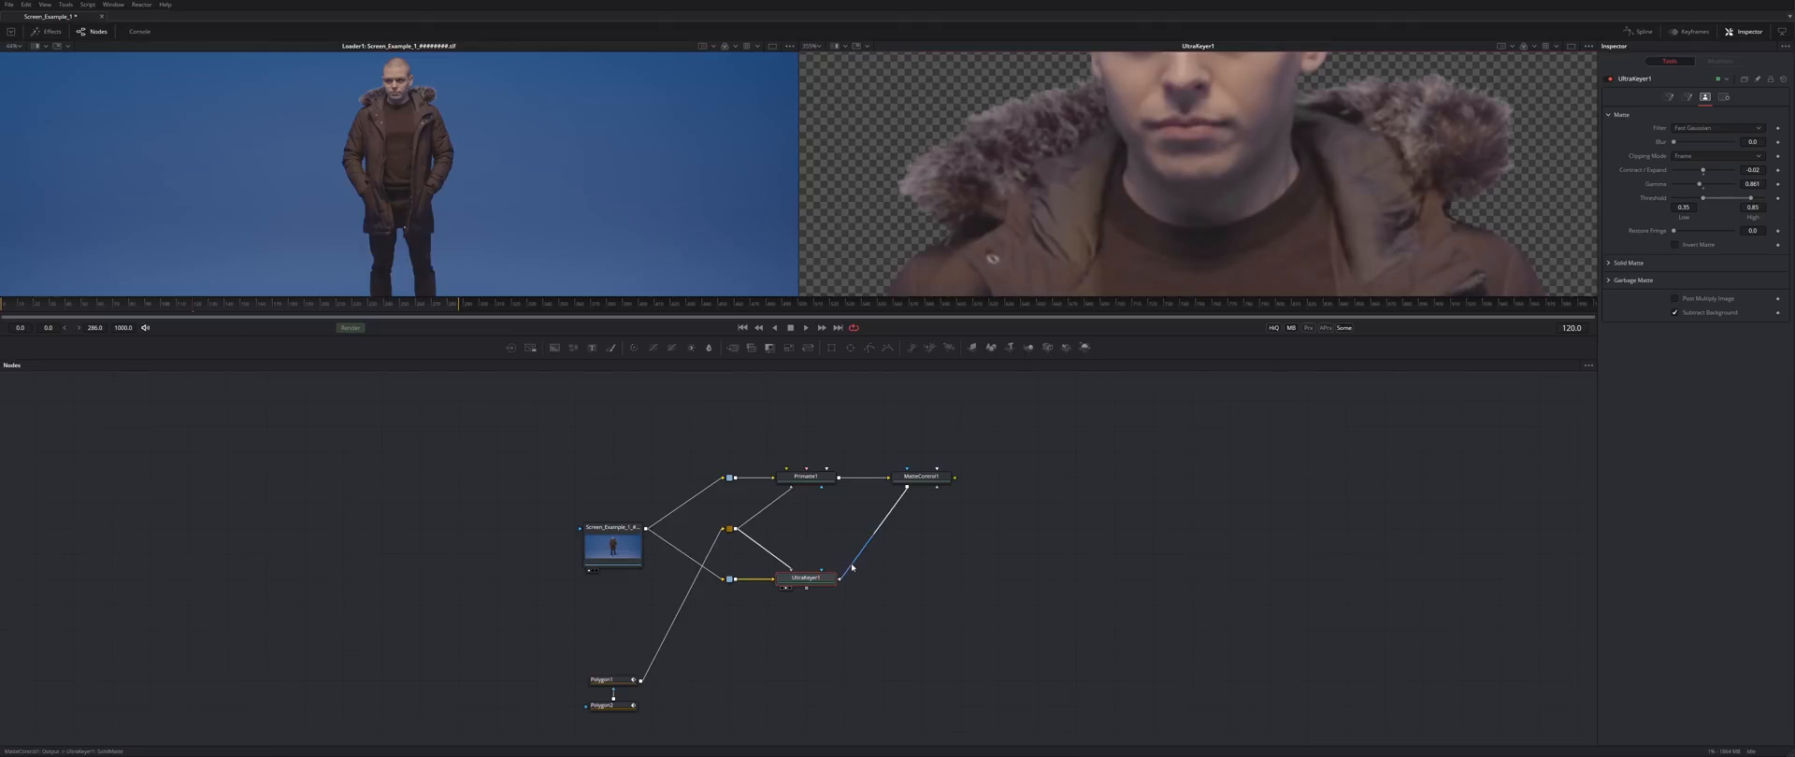
drag(852, 567, 854, 565)
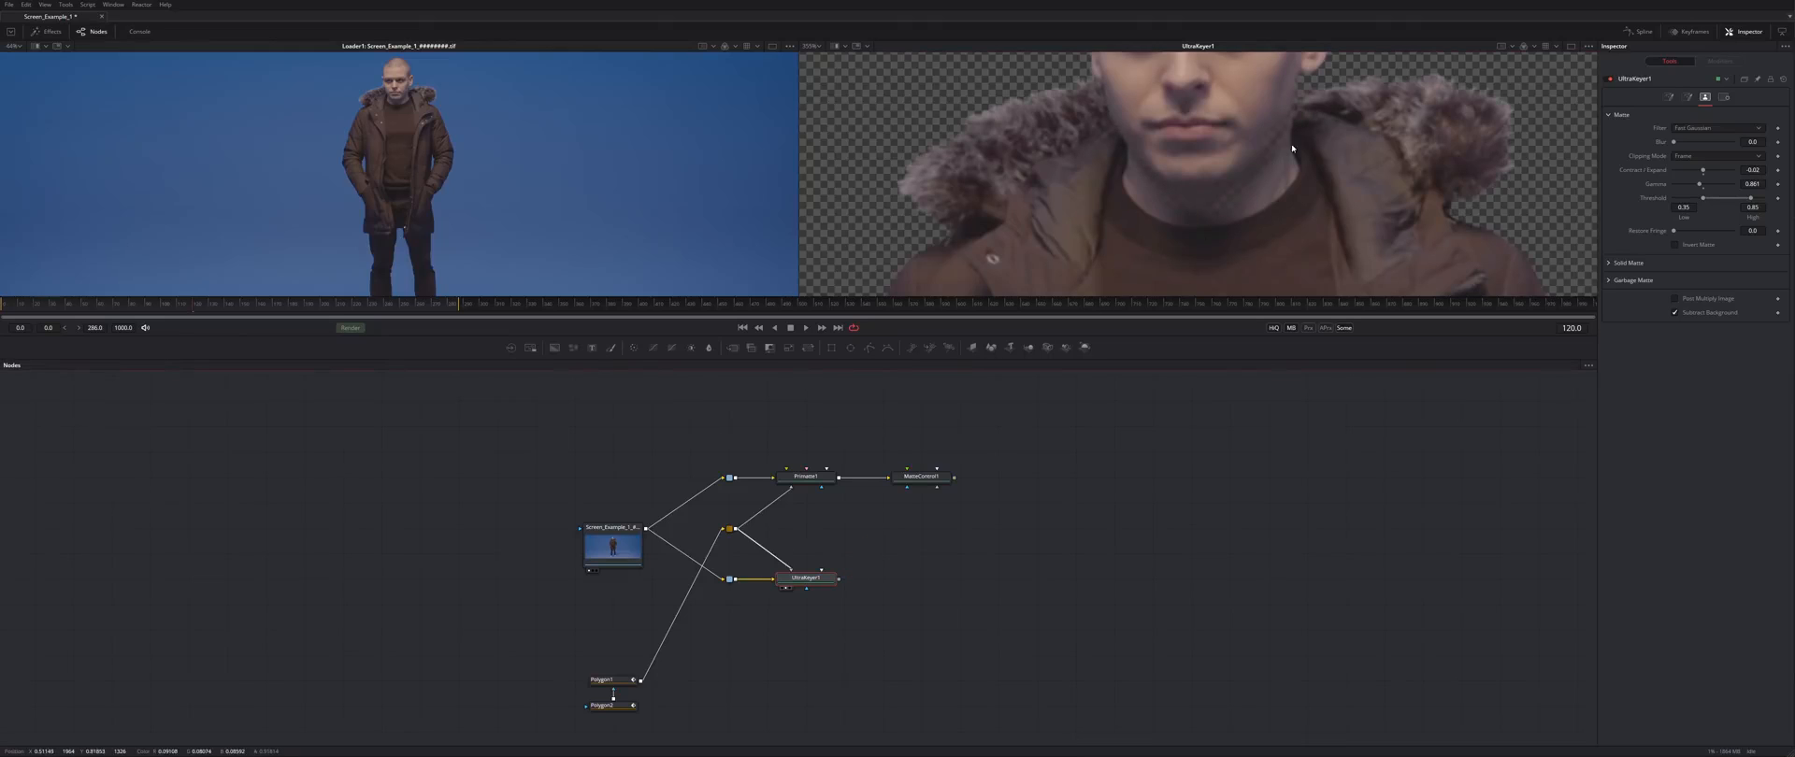
key(ctrl+z)
click(854, 559)
drag(954, 478, 821, 575)
- Pan the viewer over the keyed legs, shoes and jacket
drag(1131, 241, 1157, 55)
drag(1153, 173, 1141, 30)
drag(983, 166, 1096, 157)
drag(1075, 112, 1074, 281)
drag(1083, 118, 935, 599)
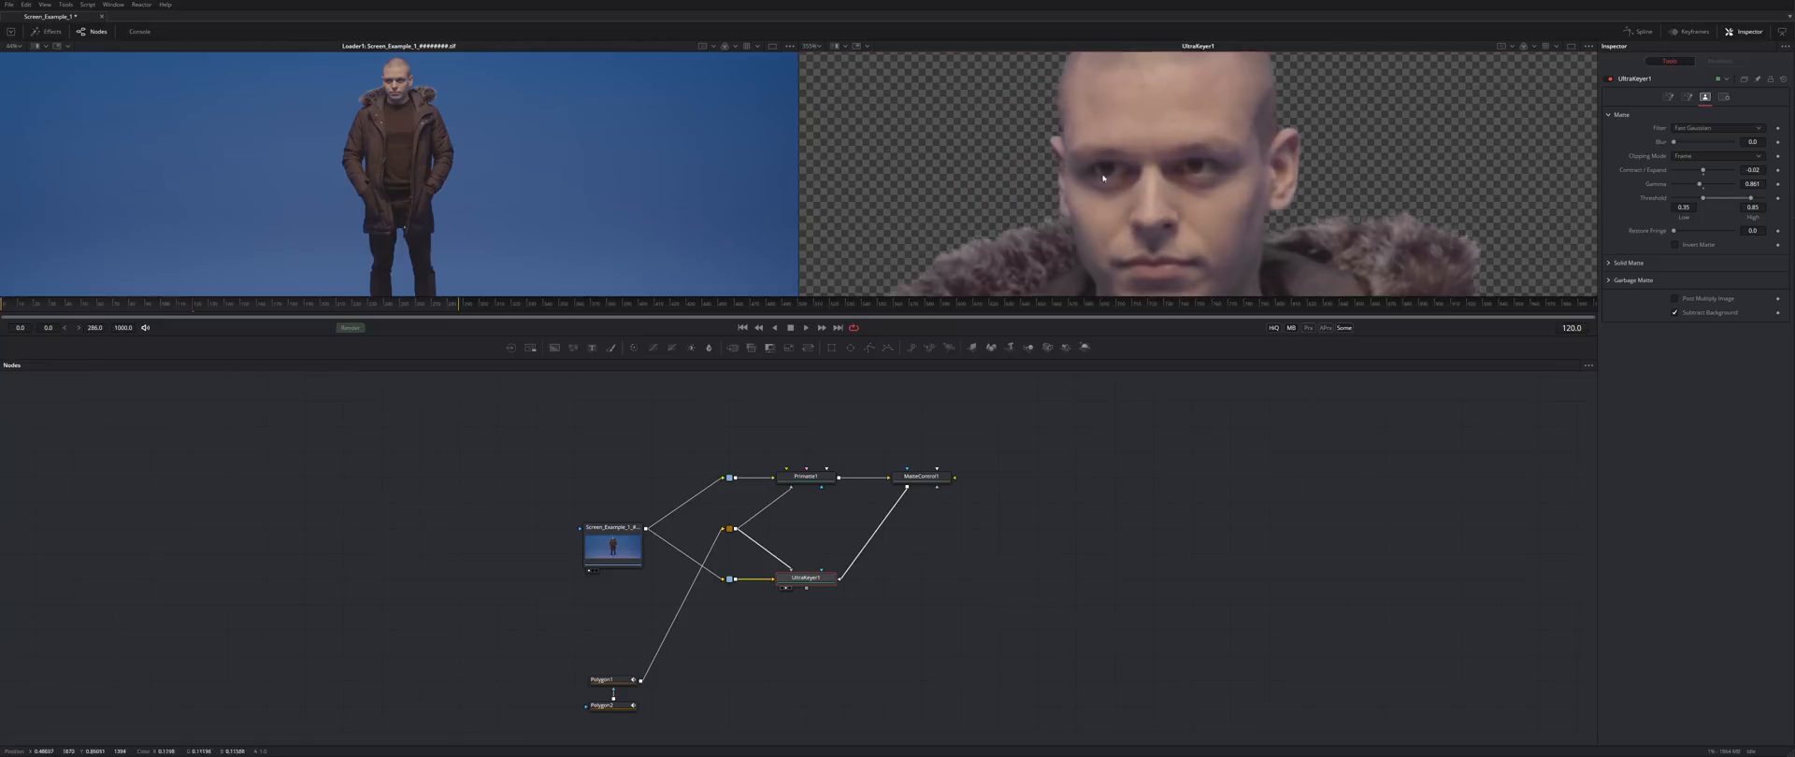
click(1037, 553)
- Add a Background node sized 3840x1620 and view it in the right viewer
key(b)
key(2)
scroll(1271, 196, down, 9)
click(1696, 125)
double_click(1752, 176)
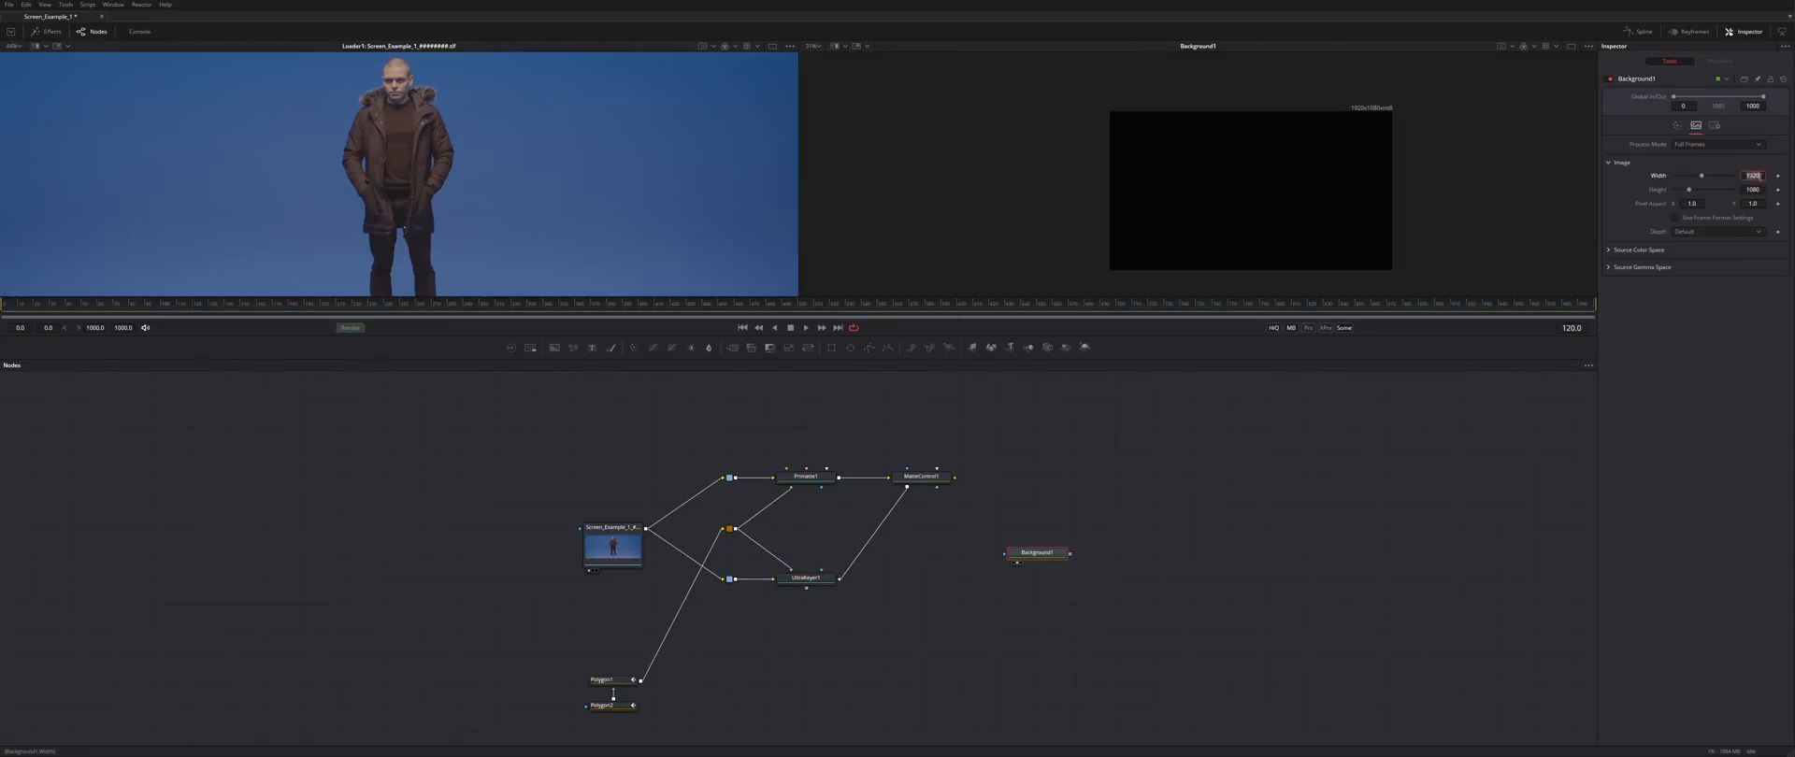
text(3840)
key(Tab)
text(1620)
click(1718, 232)
- Duplicate Background1 and merge both in Merge1 with the centre offset to 12
key(ctrl+c)
key(ctrl+v)
drag(1052, 631, 1153, 554)
double_click(1695, 125)
text(12)
drag(1153, 553, 921, 655)
- Merge UltraKeyer1 over the background merge with Merge2 and view the composite
drag(806, 588, 955, 656)
drag(999, 655, 1114, 579)
drag(921, 655, 1037, 655)
key(2)
click(1300, 539)
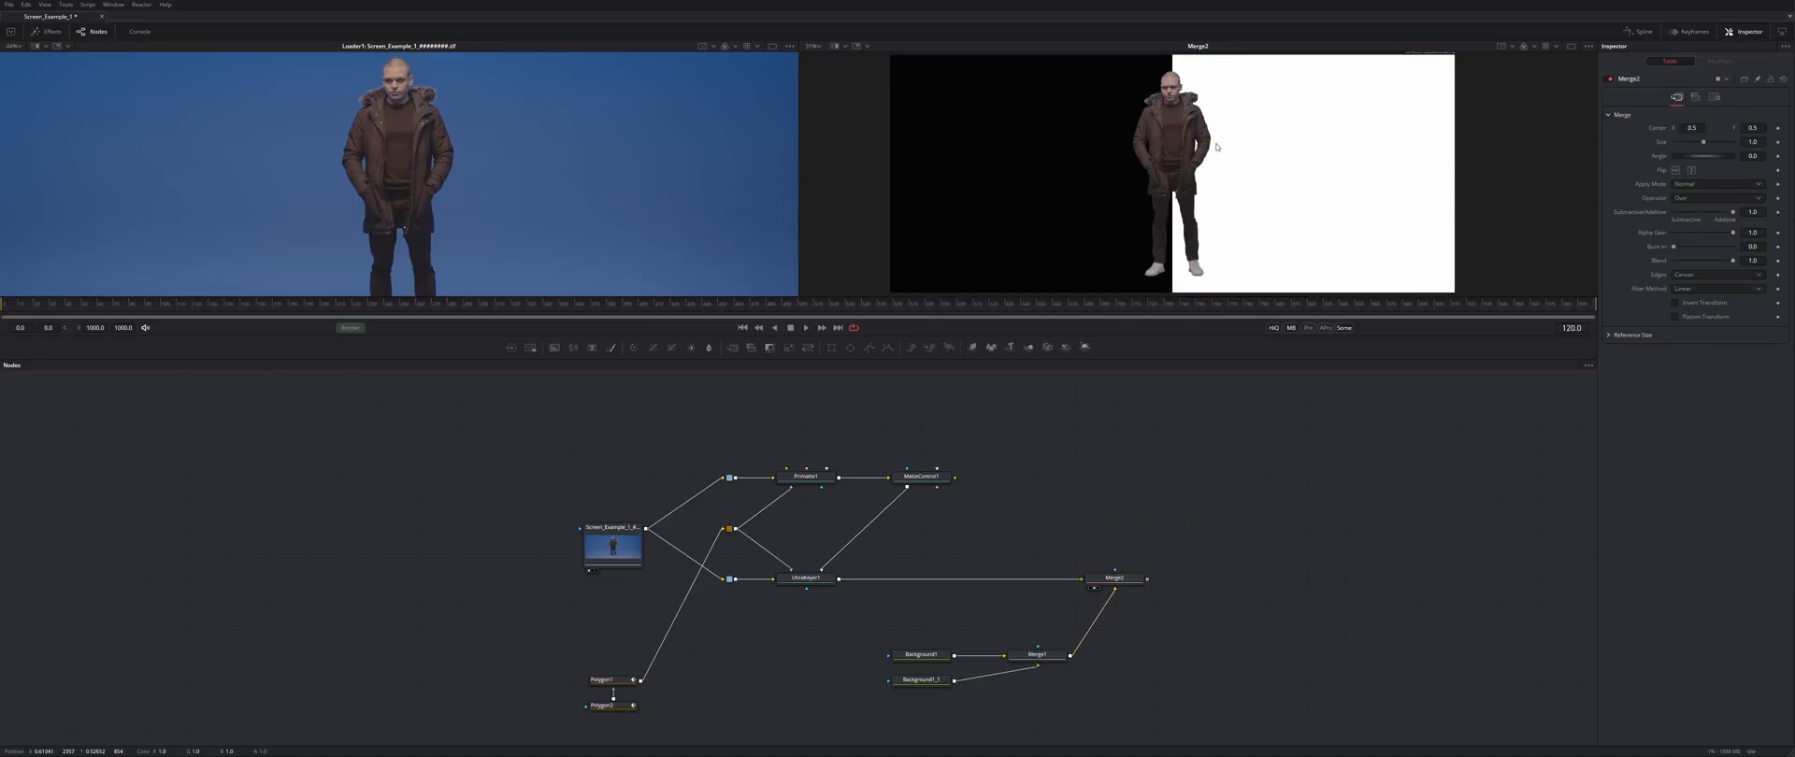
scroll(1178, 91, up, 8)
scroll(1113, 104, down, 3)
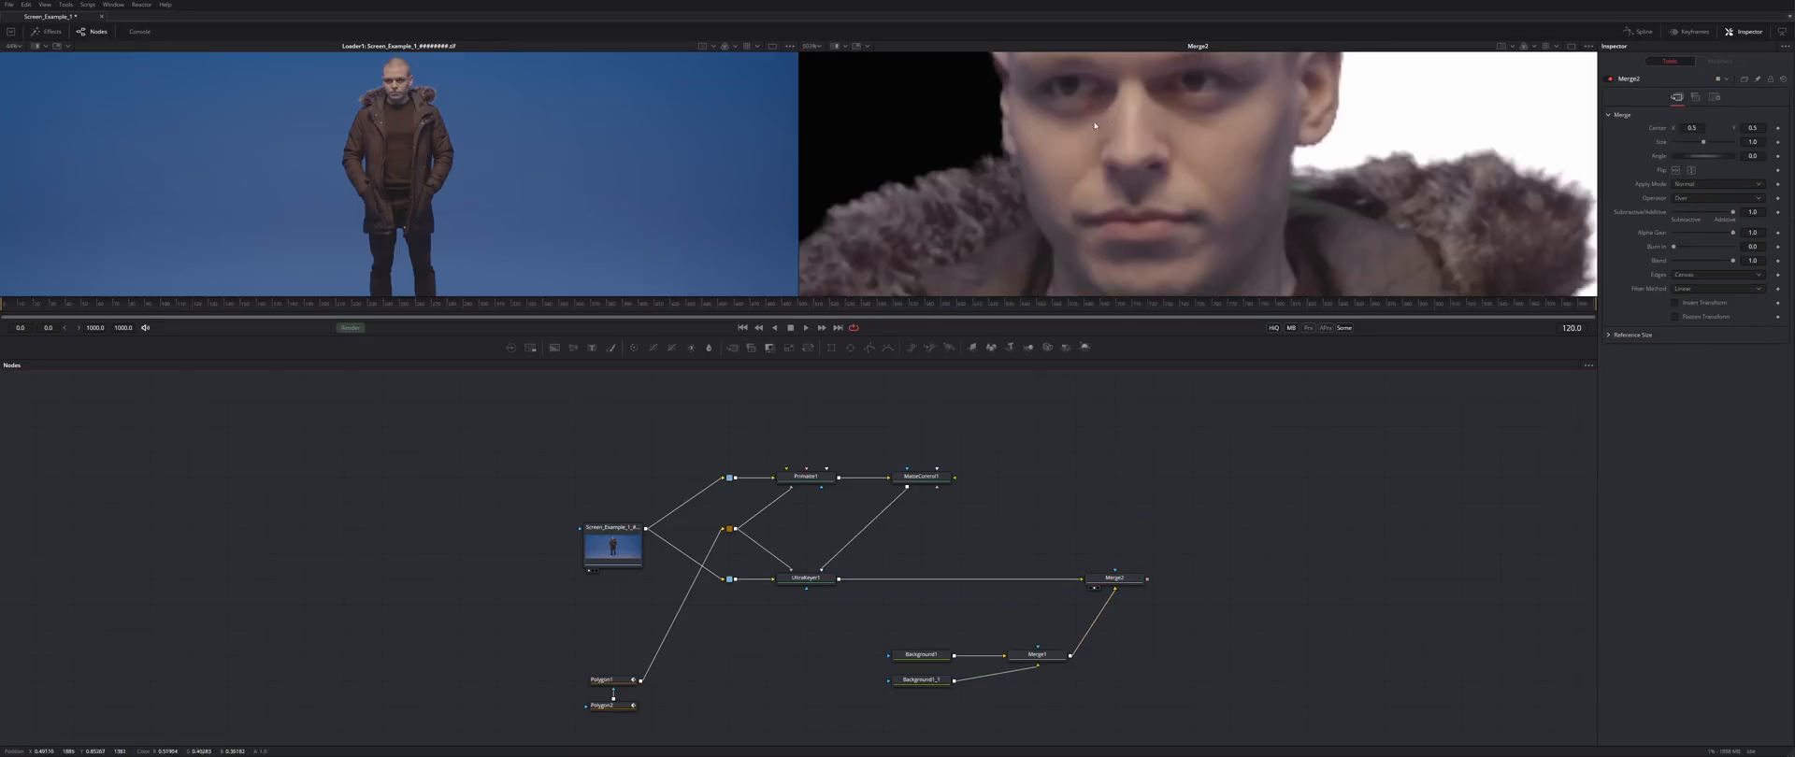
drag(1129, 122, 1135, 117)
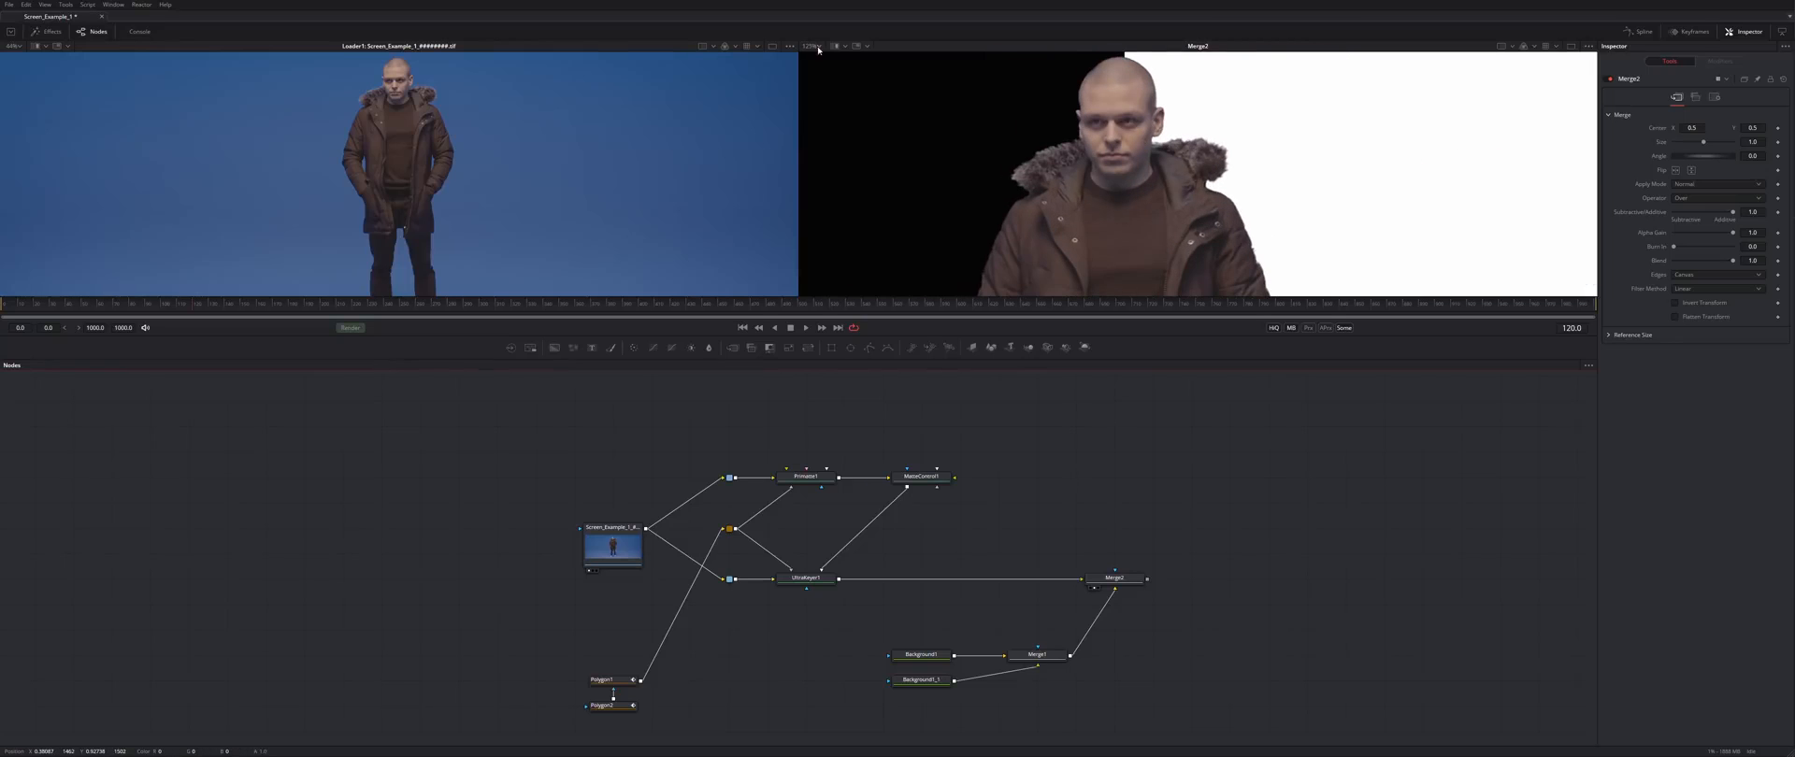
- Inspect the composite at 100% zoom and reduce MatteControl1's Contract/Expand to -3.5
click(814, 46)
click(813, 80)
drag(1239, 245, 1155, 54)
scroll(982, 135, up, 3)
click(919, 479)
drag(1680, 201, 1701, 201)
- Set MatteControl1's Contract/Expand to about -4.0 while checking the head and torso
drag(1301, 84, 1318, 209)
drag(1699, 199, 1680, 175)
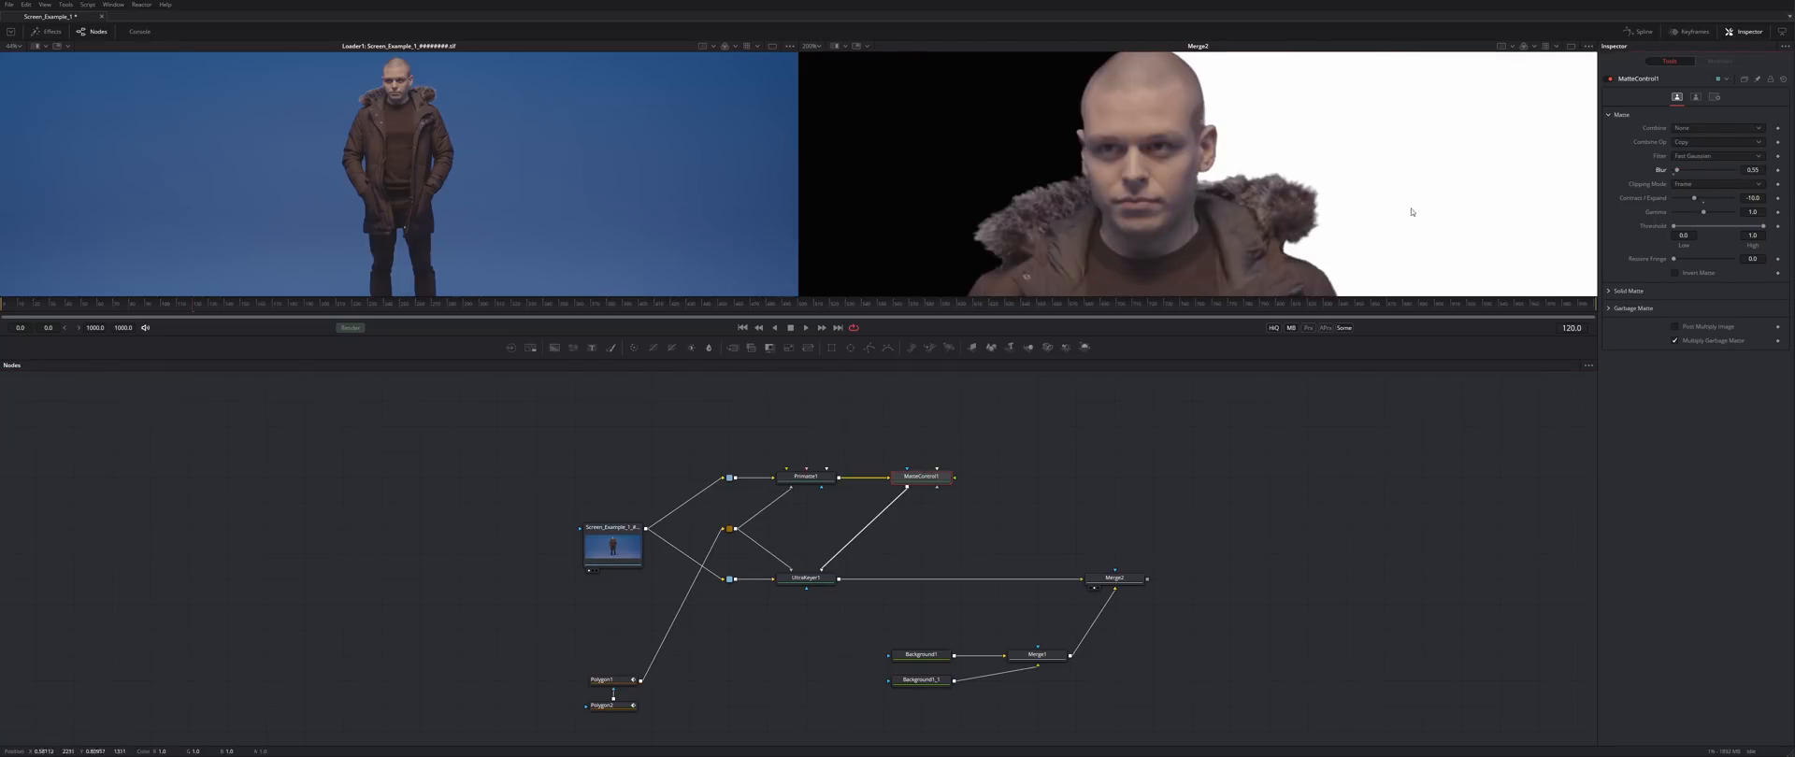
drag(1412, 212, 1242, 112)
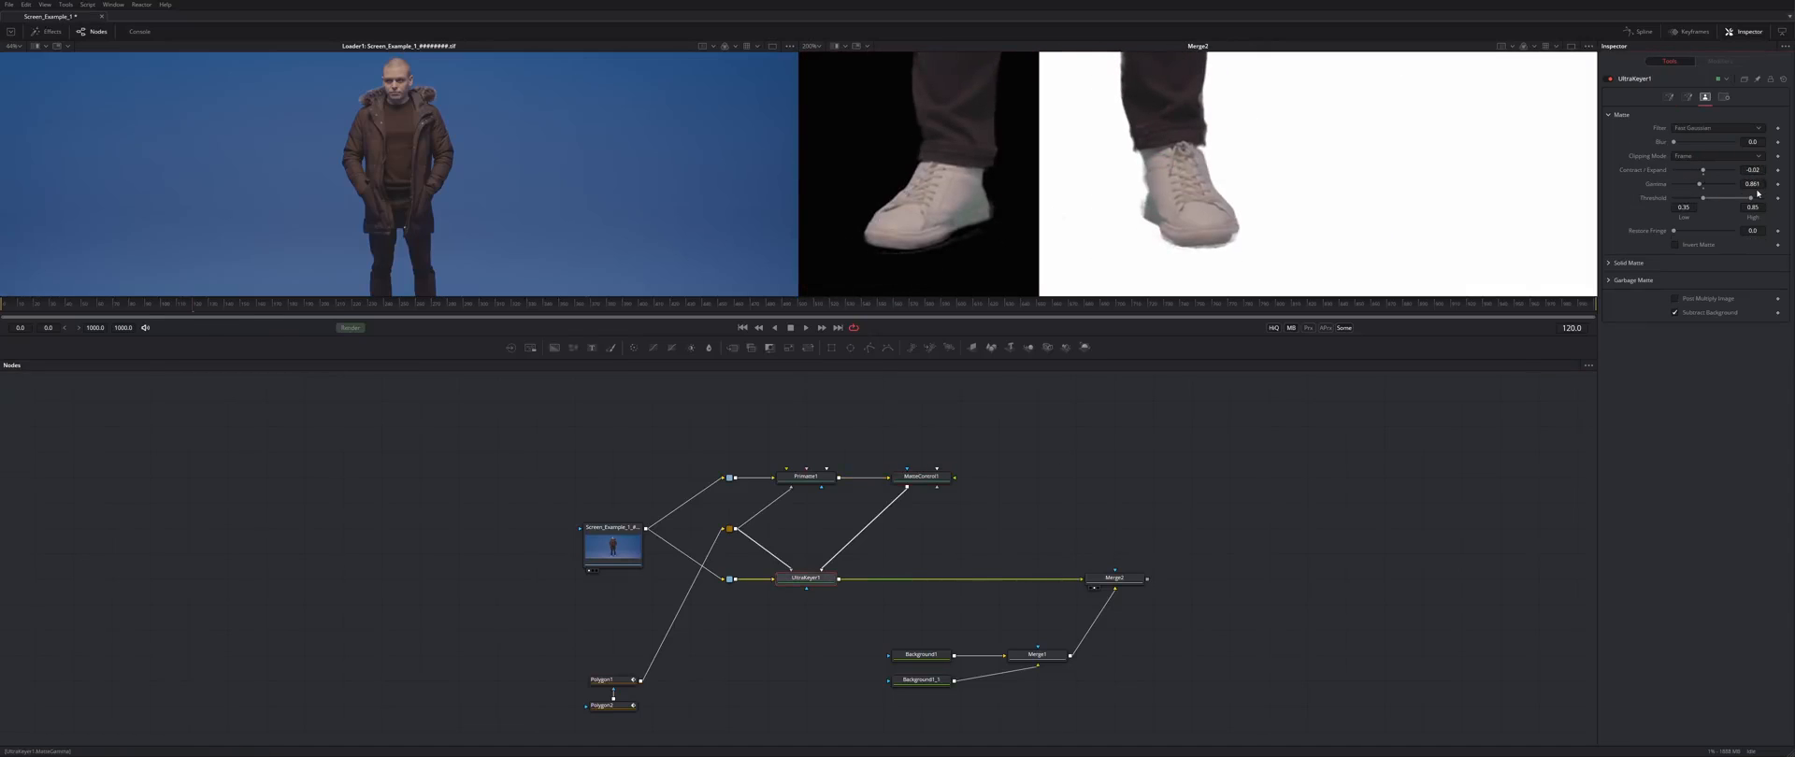
- Try a higher UltraKeyer1 matte gamma, check the man's face, then undo it
mouse_move(1700, 187)
mouse_down()
mouse_move(1719, 186)
mouse_move(1702, 186)
mouse_up()
drag(1384, 155, 1248, 309)
drag(1221, 112, 1244, 280)
drag(1238, 81, 1214, 272)
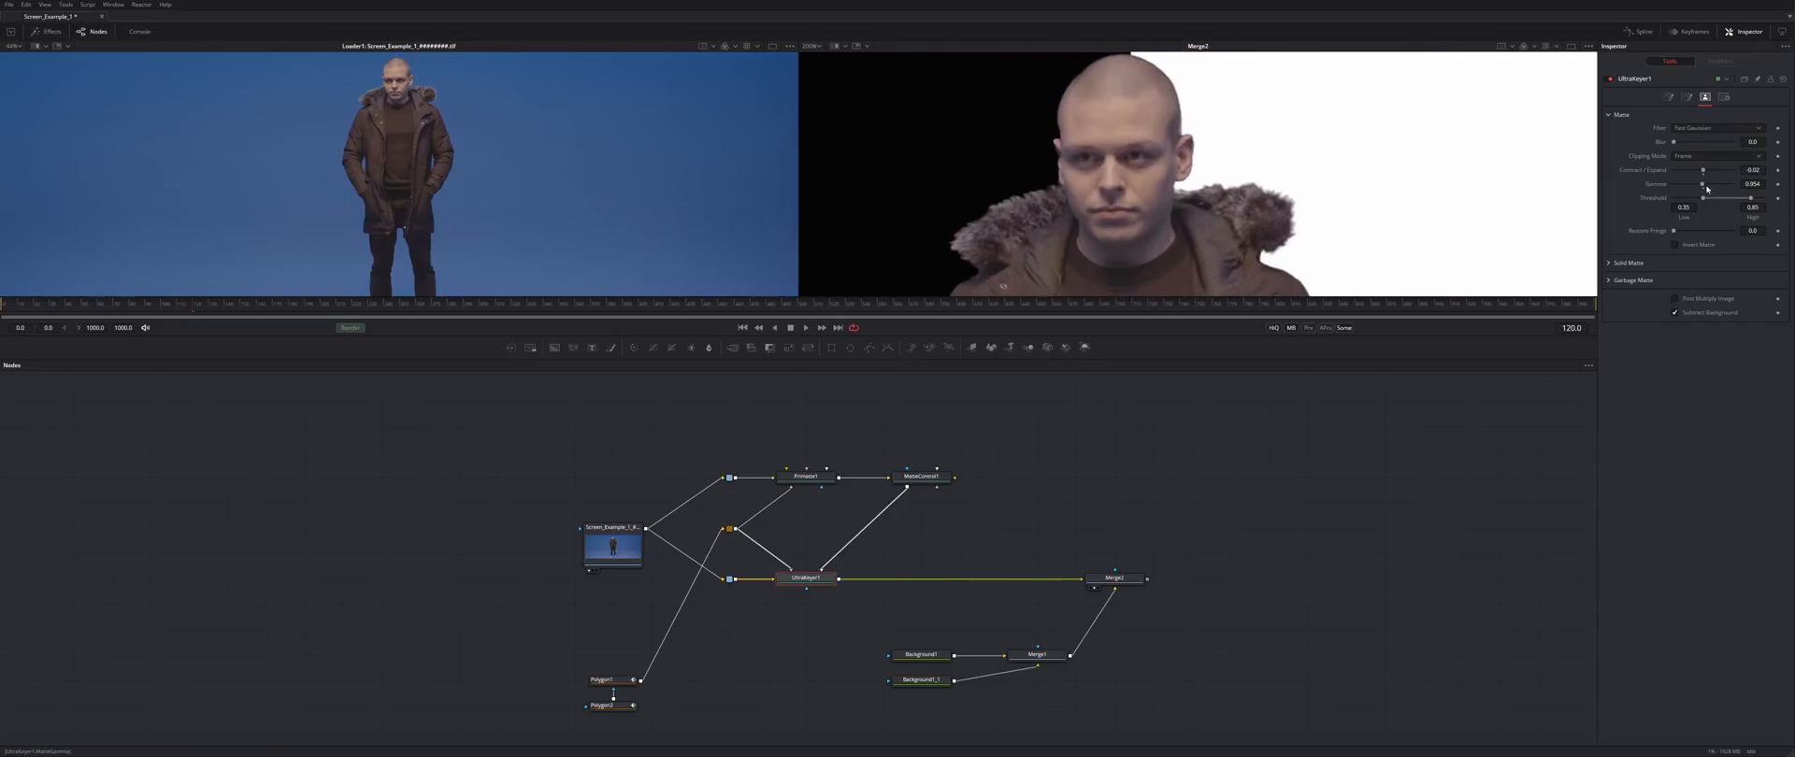
key(ctrl+z)
key(ctrl+z)
- Move the background and merge nodes back into place and select MatteControl1
drag(782, 629, 963, 693)
drag(949, 658, 1064, 659)
click(1014, 552)
click(922, 476)
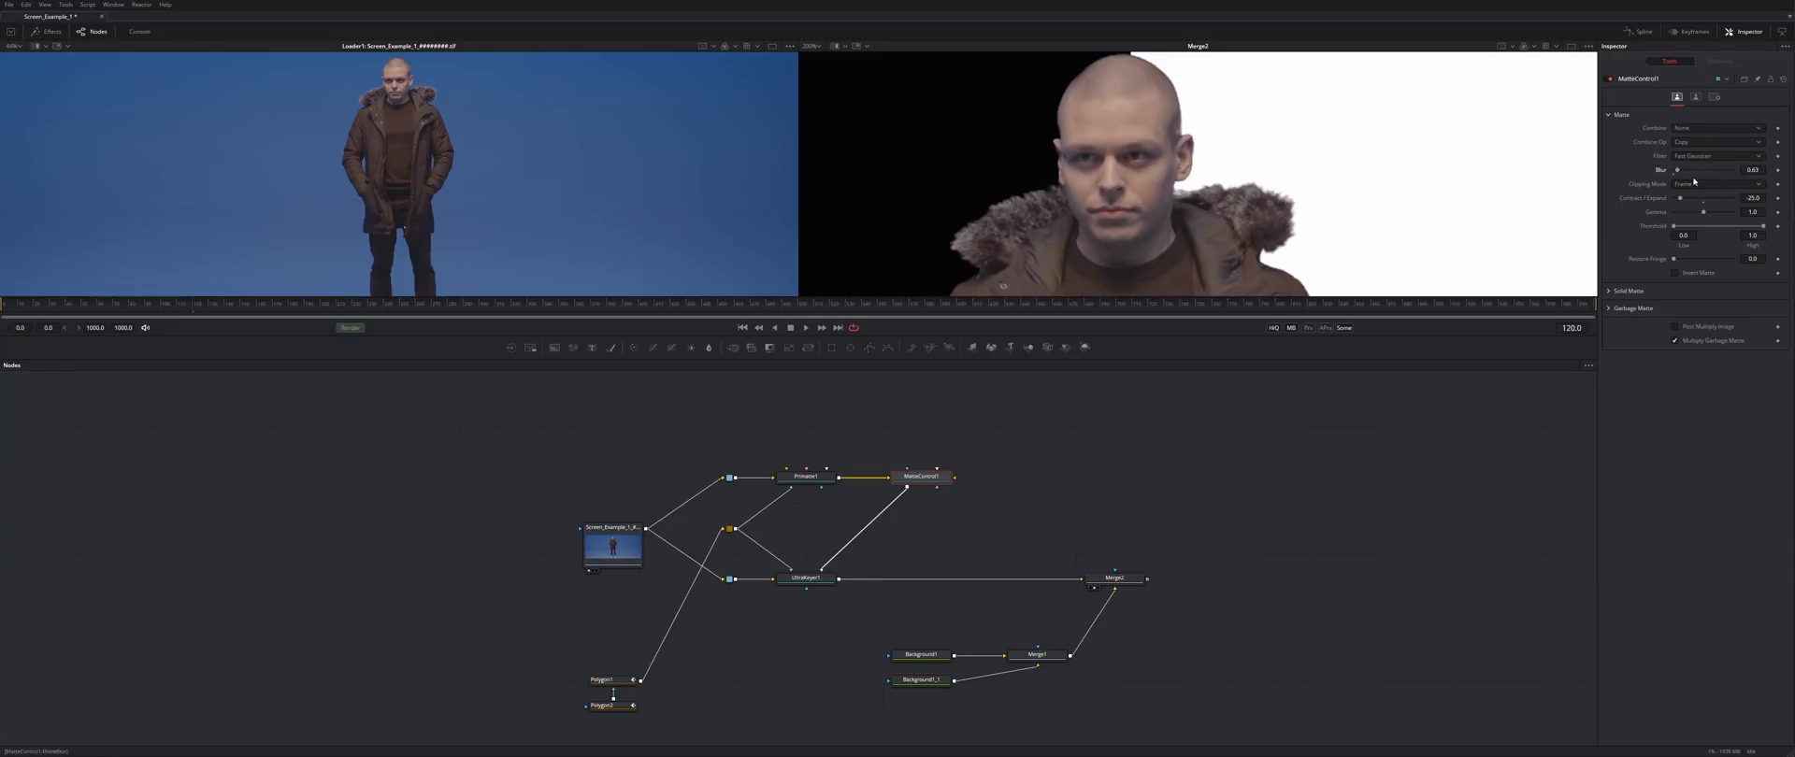
- Save the composition and select the loader and both polygon masks
key(ctrl+s)
drag(1195, 536, 1162, 461)
click(1038, 480)
drag(511, 409, 653, 667)
- Paste copies of the loader and polygon masks away from the original tree
drag(1290, 491, 571, 523)
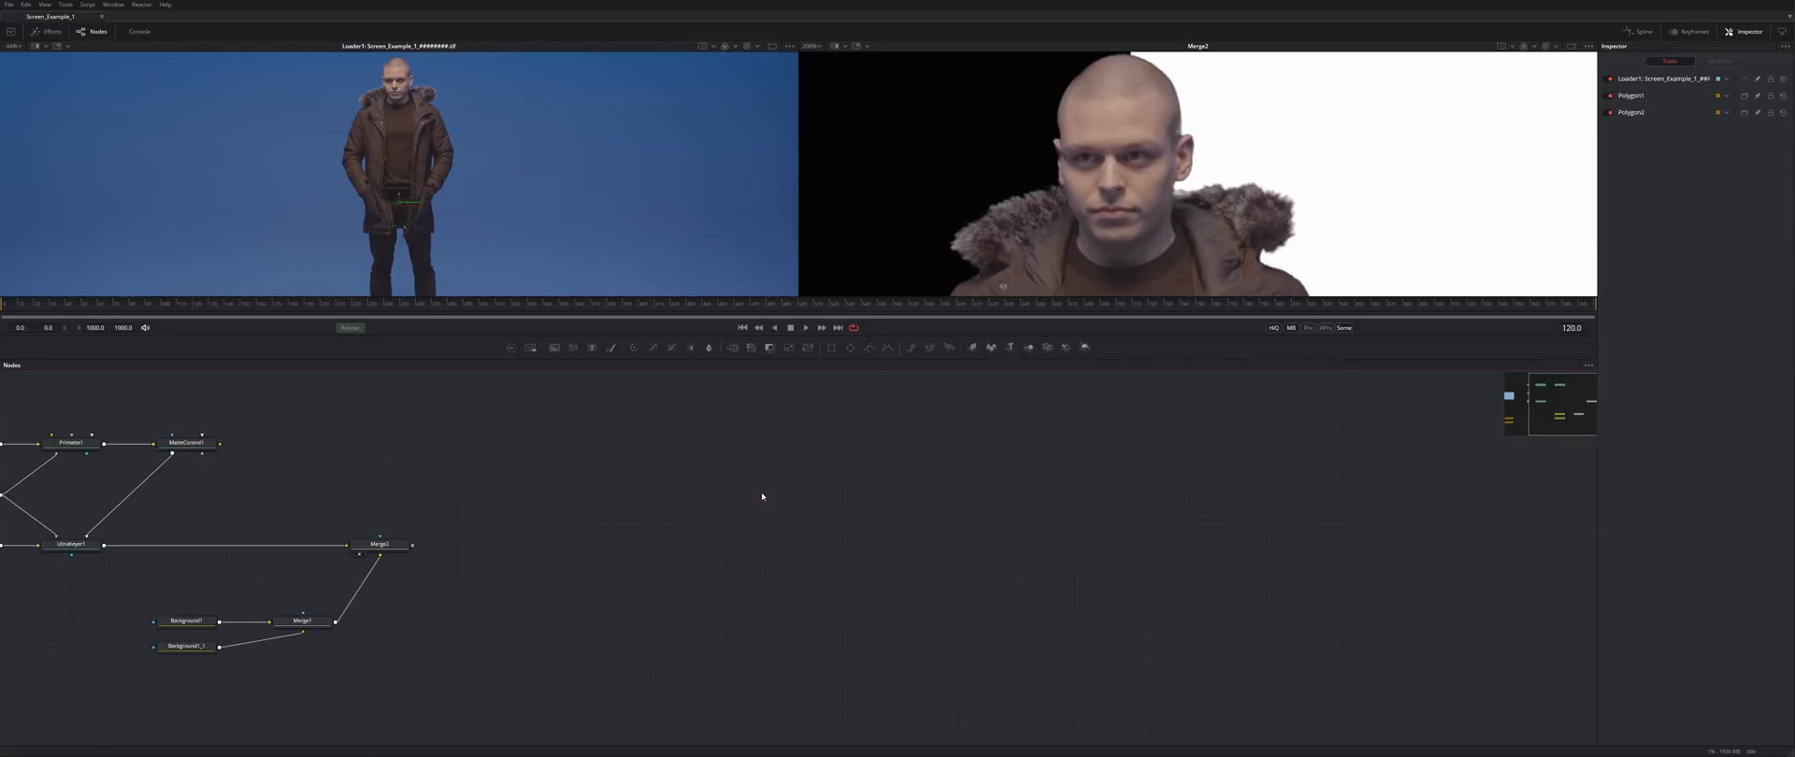
click(765, 497)
key(ctrl+v)
drag(765, 511, 1184, 442)
drag(1185, 444, 1154, 495)
click(1327, 505)
drag(1262, 502, 857, 521)
- Show the loader copy in the right viewer with enlarged viewers
click(726, 513)
key(2)
scroll(1204, 201, down, 5)
drag(1218, 280, 1294, 168)
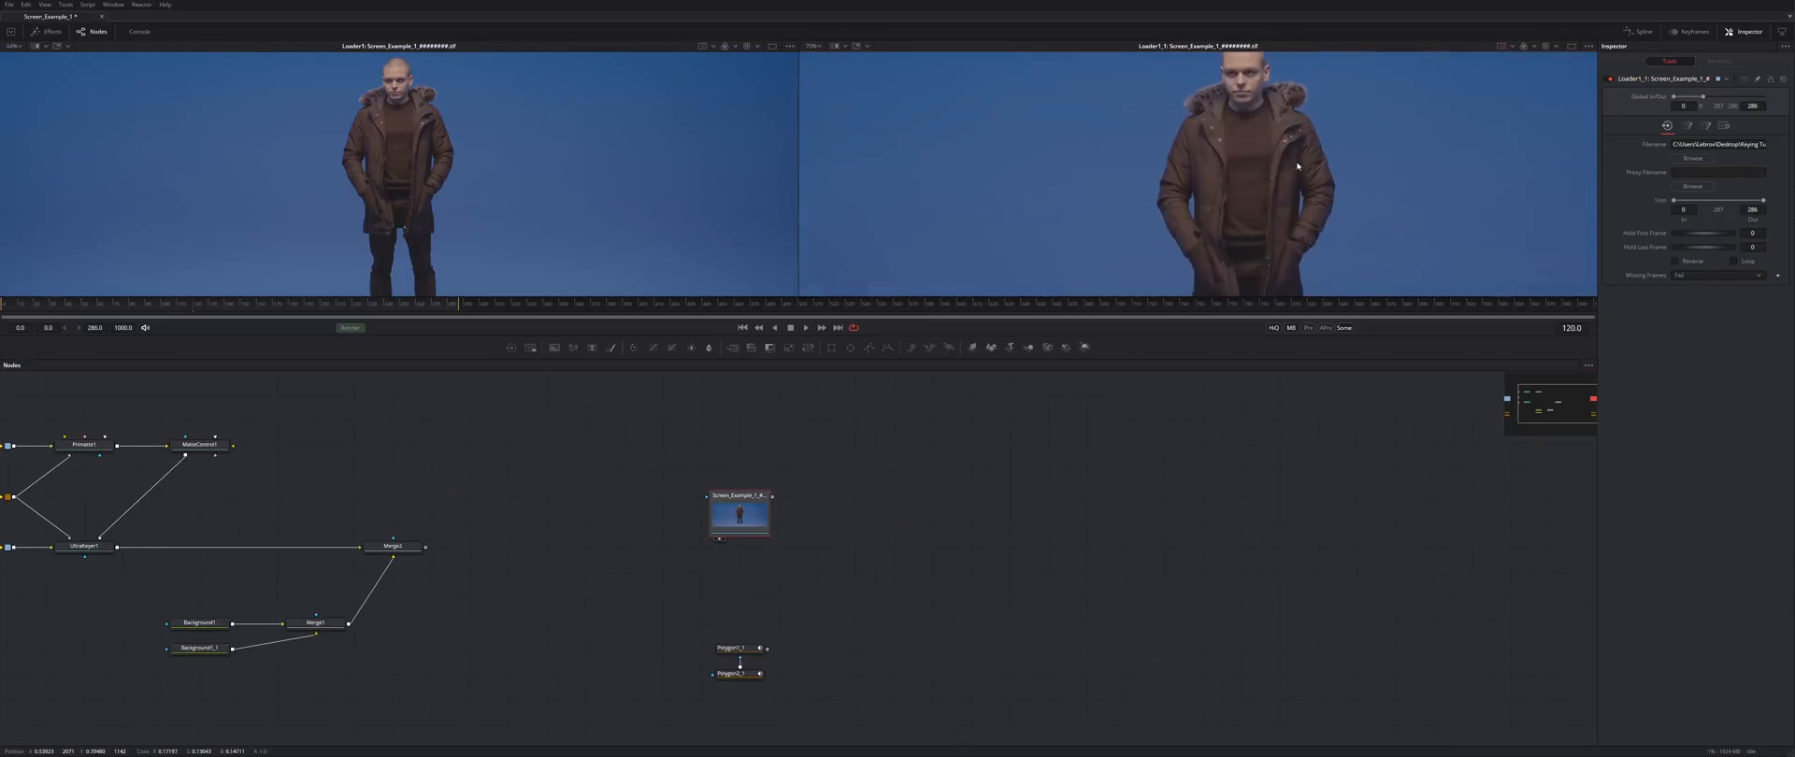
scroll(1294, 168, down, 3)
- Add a Delta Keyer node via tool search 'delta' beside the loader copy
key(shift+space)
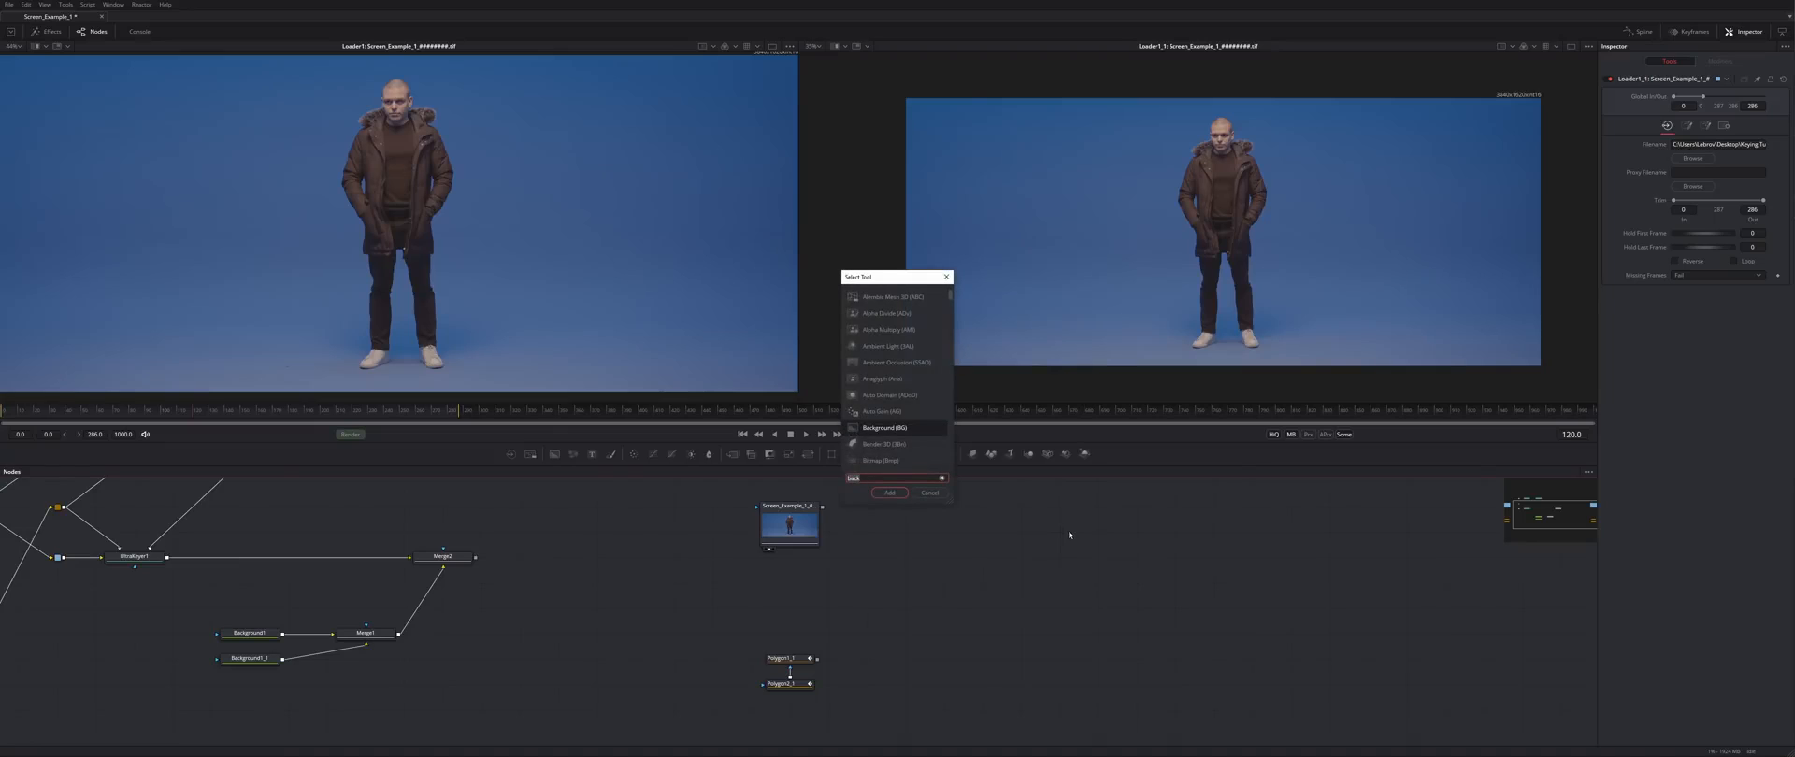
text(de)
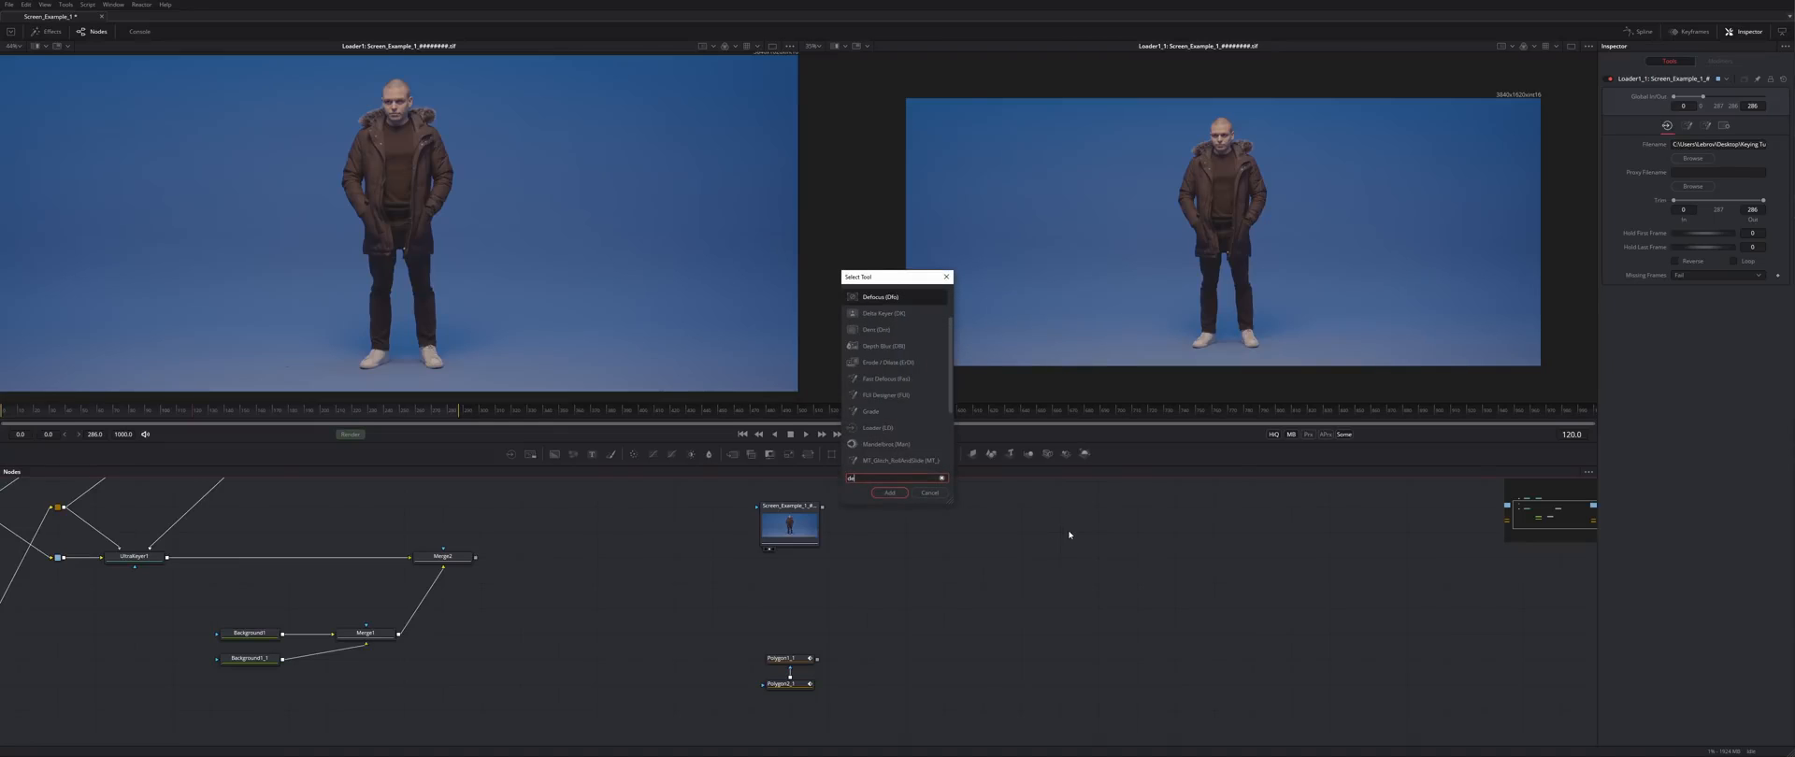
text(lta Keyer)
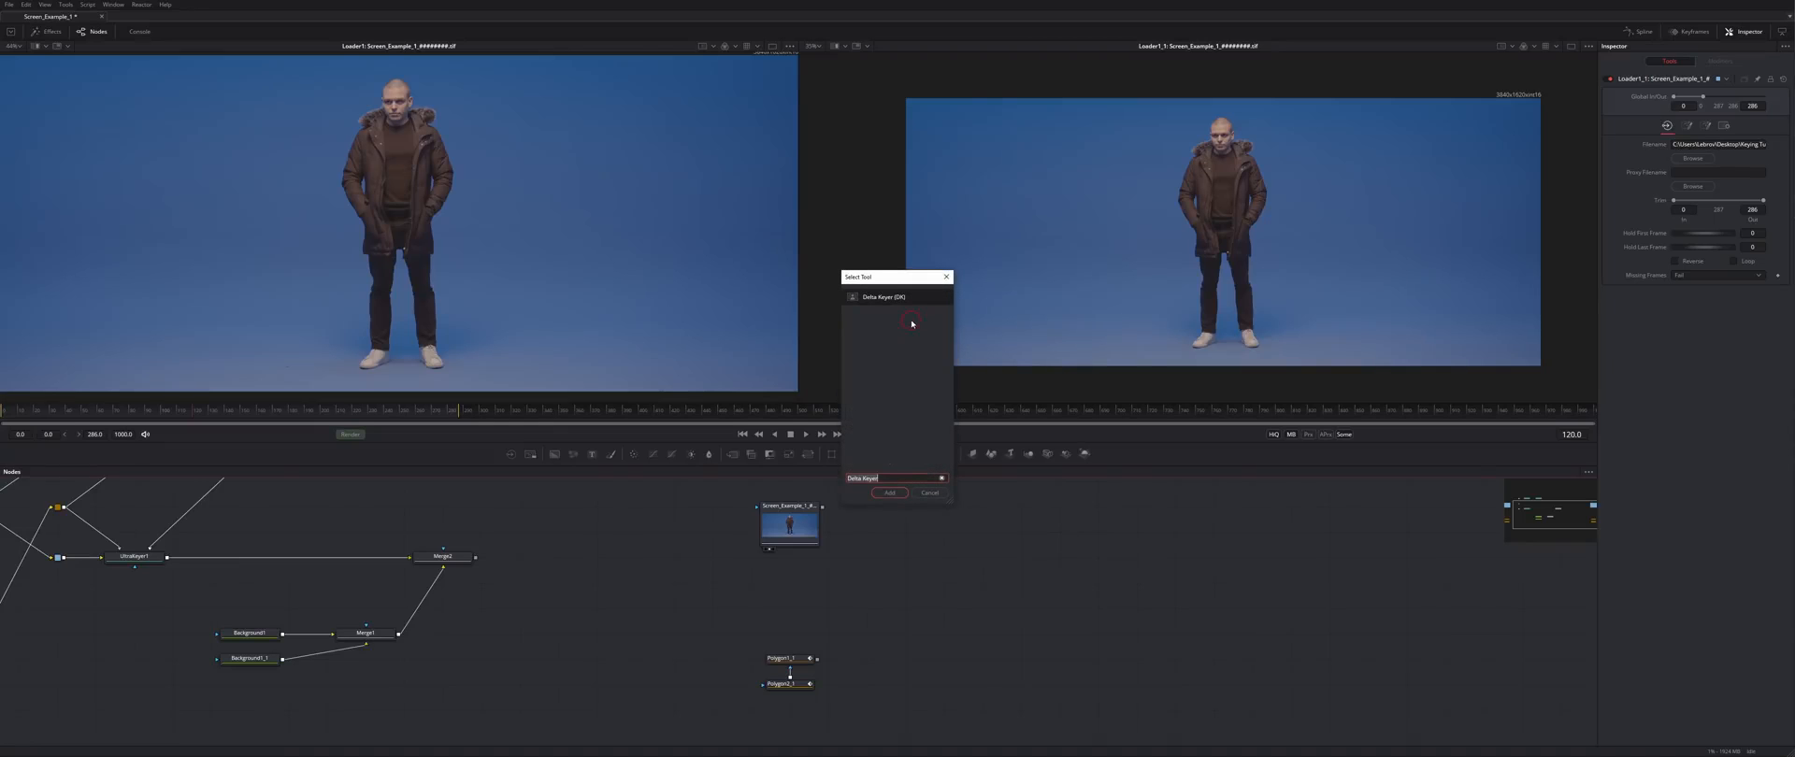
key(Return)
drag(1076, 536, 1002, 565)
drag(248, 485, 469, 524)
- Copy and paste Primatte1 and MatteControl1 into the new branch
drag(339, 488, 565, 524)
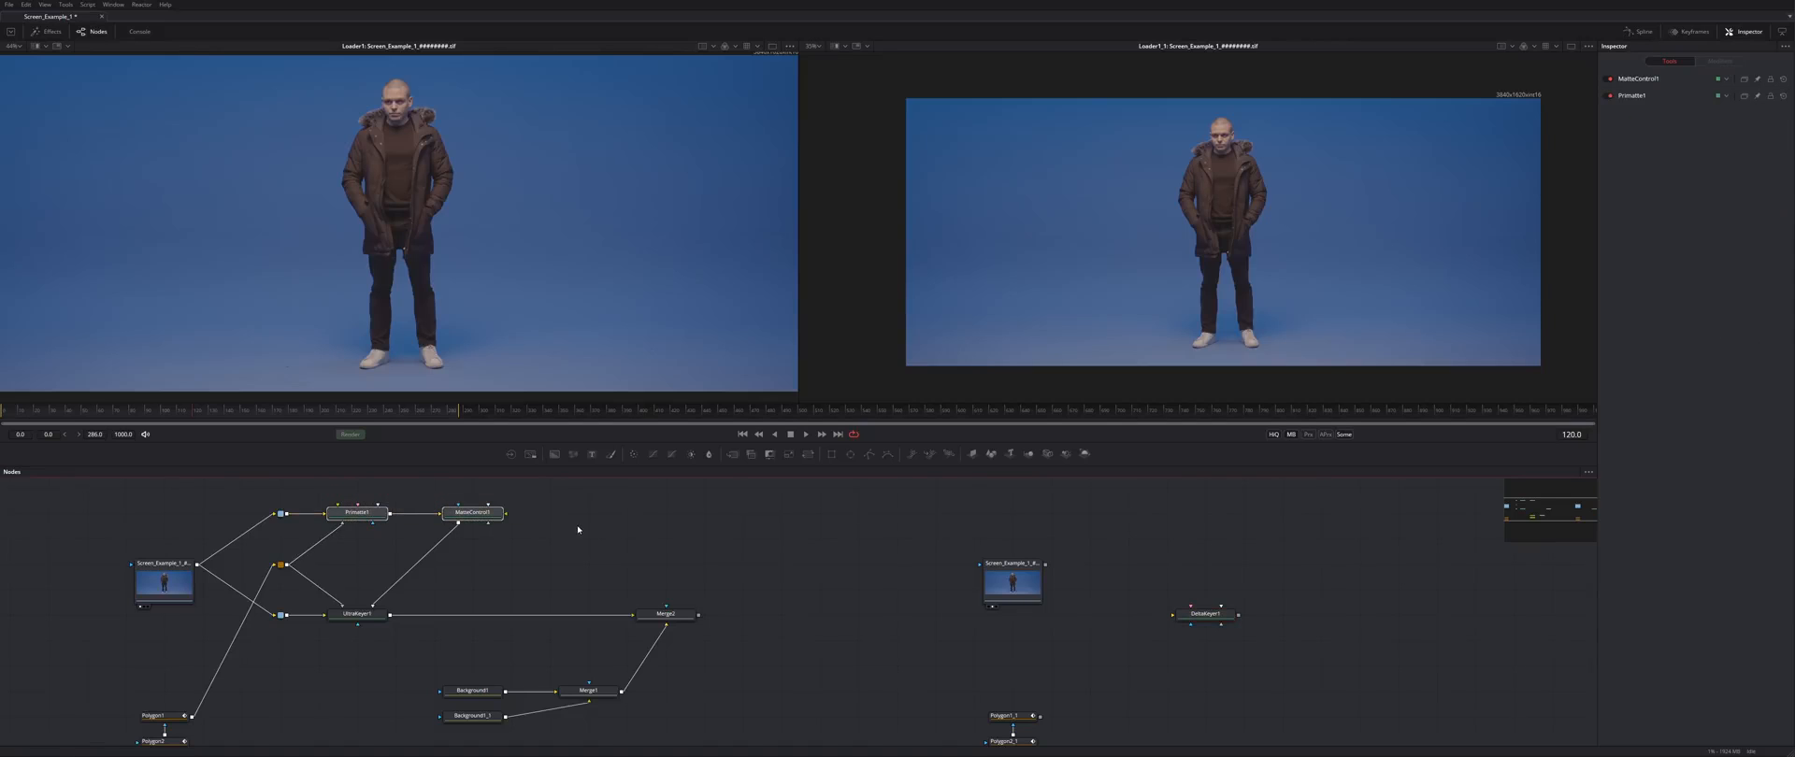
key(ctrl+c)
key(ctrl+v)
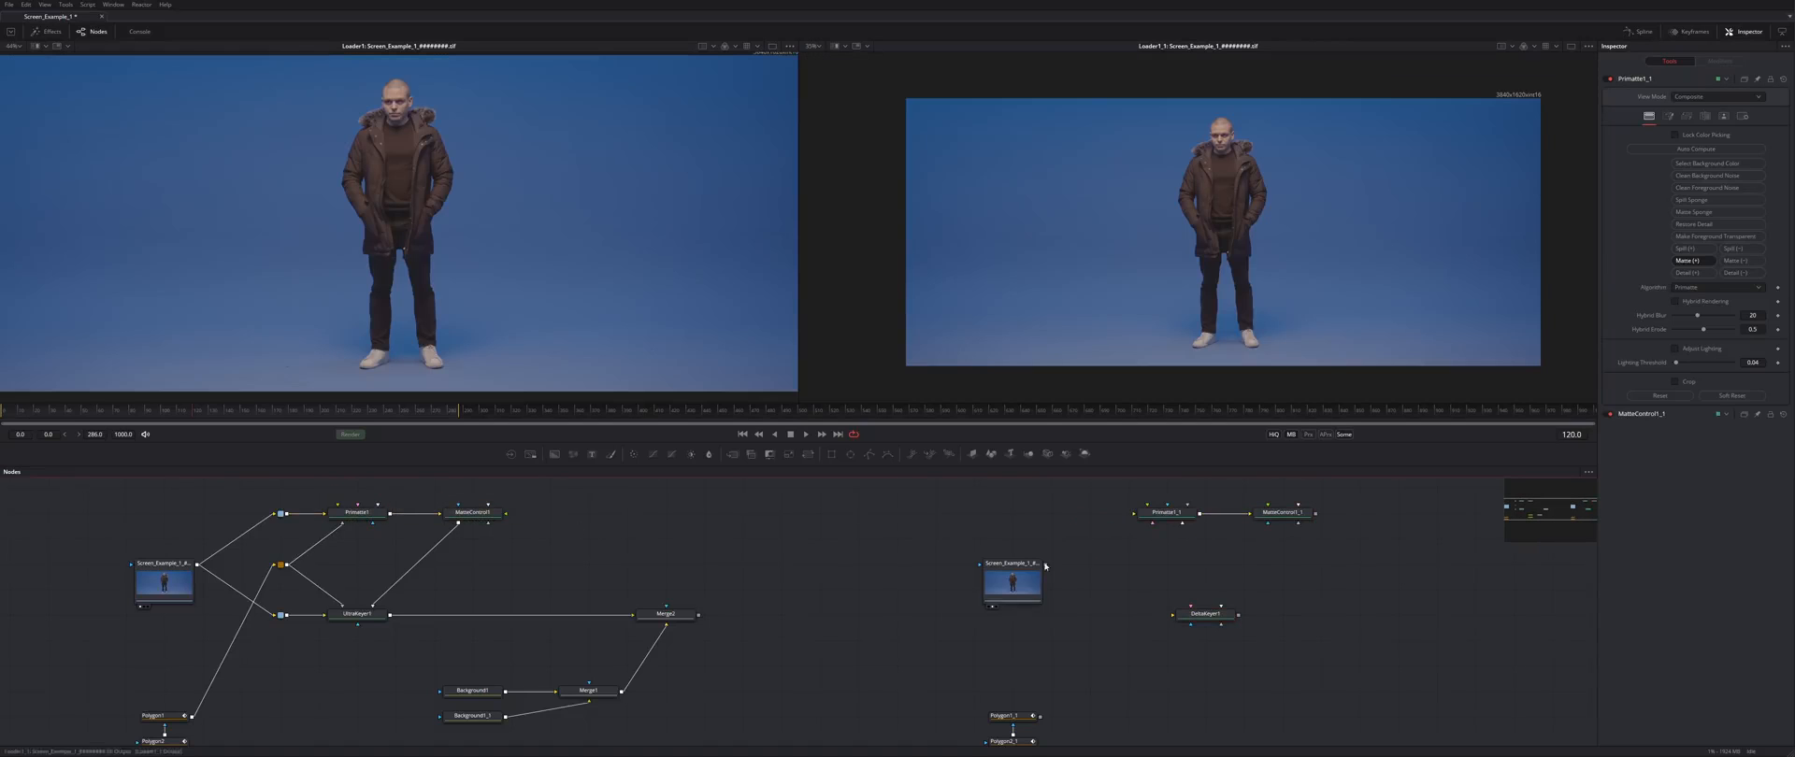
drag(1180, 514, 1219, 518)
- Wire the loader copy into DeltaKeyer1 through a router
alt+click(1127, 535)
drag(1105, 529, 1129, 614)
key(ctrl+z)
drag(1046, 564, 1178, 615)
alt+click(1140, 603)
mouse_move(1147, 617)
mouse_down()
mouse_move(1115, 592)
mouse_move(1116, 611)
mouse_up()
- Connect Polygon1_1 to Primatte1_1 and as DeltaKeyer1's mask, save, and view DeltaKeyer1
drag(1007, 711, 1159, 516)
drag(1007, 711, 1097, 558)
alt+click(1096, 596)
drag(1103, 558, 931, 619)
click(909, 603)
key(ctrl+s)
click(920, 611)
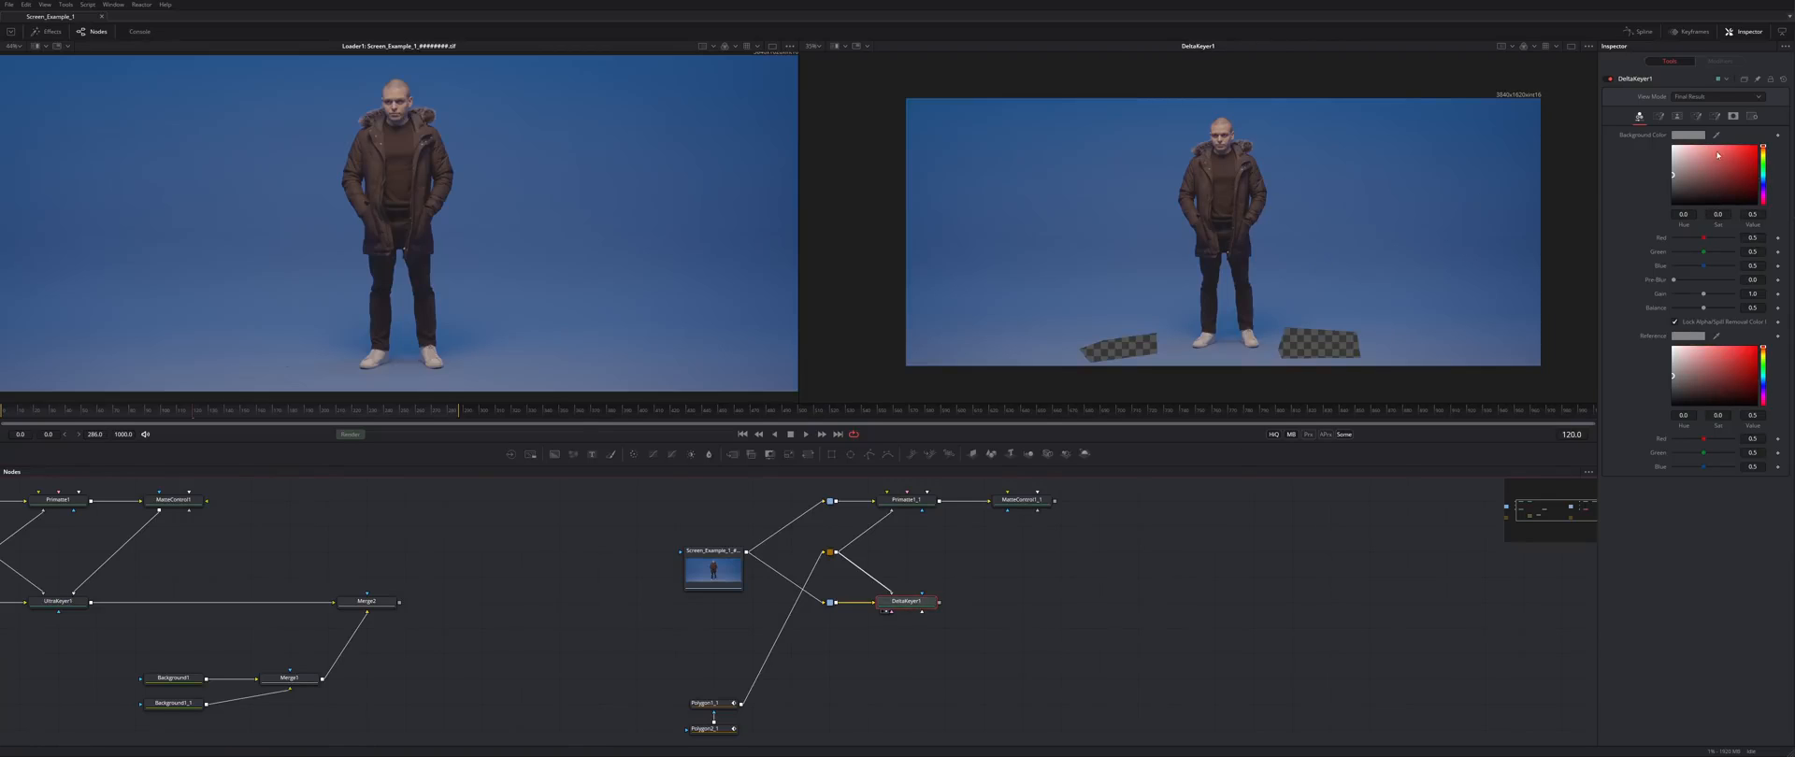
- Sample the blue backdrop as DeltaKeyer1's key colour, set Gain to 1.465 and Balance to 0.0
drag(1720, 137, 1239, 217)
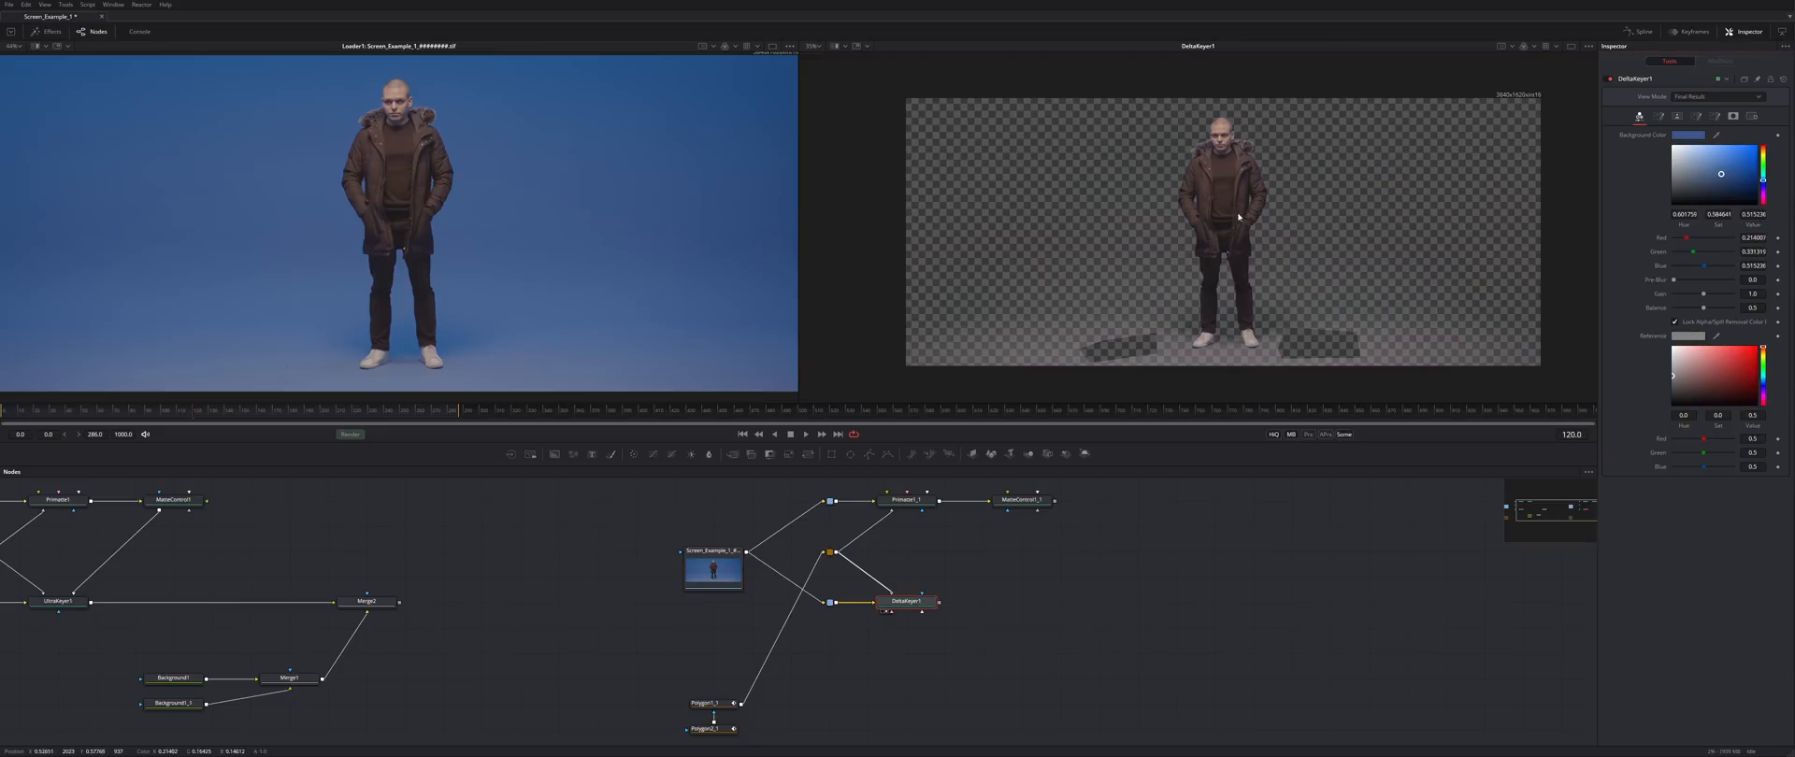
key(a)
scroll(1217, 240, up, 1)
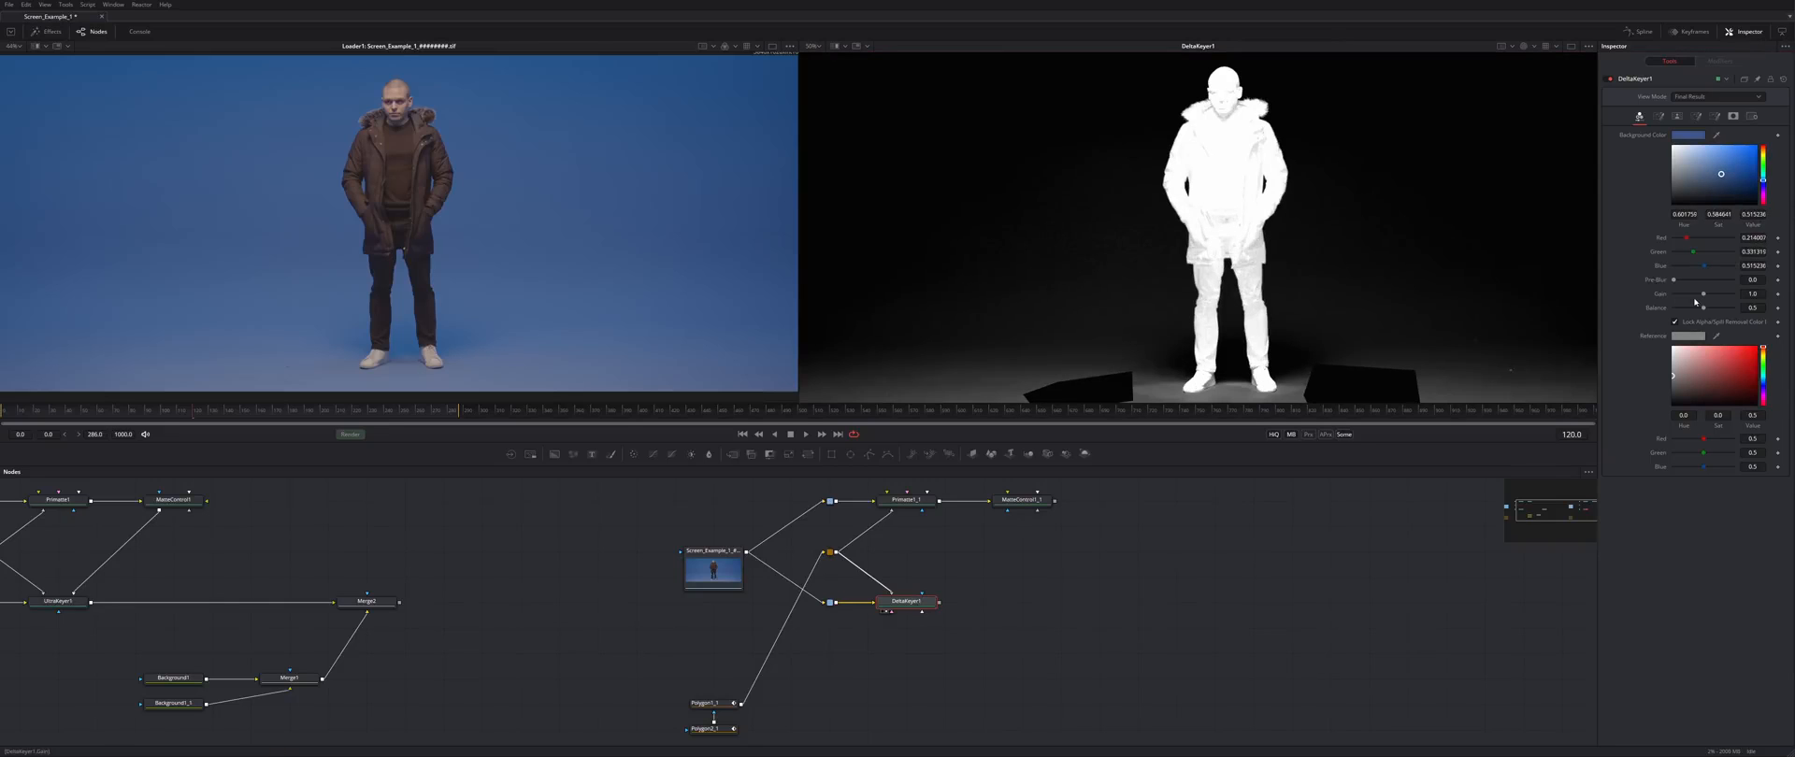
mouse_move(1704, 307)
mouse_down()
mouse_move(1730, 311)
mouse_move(1719, 300)
mouse_up()
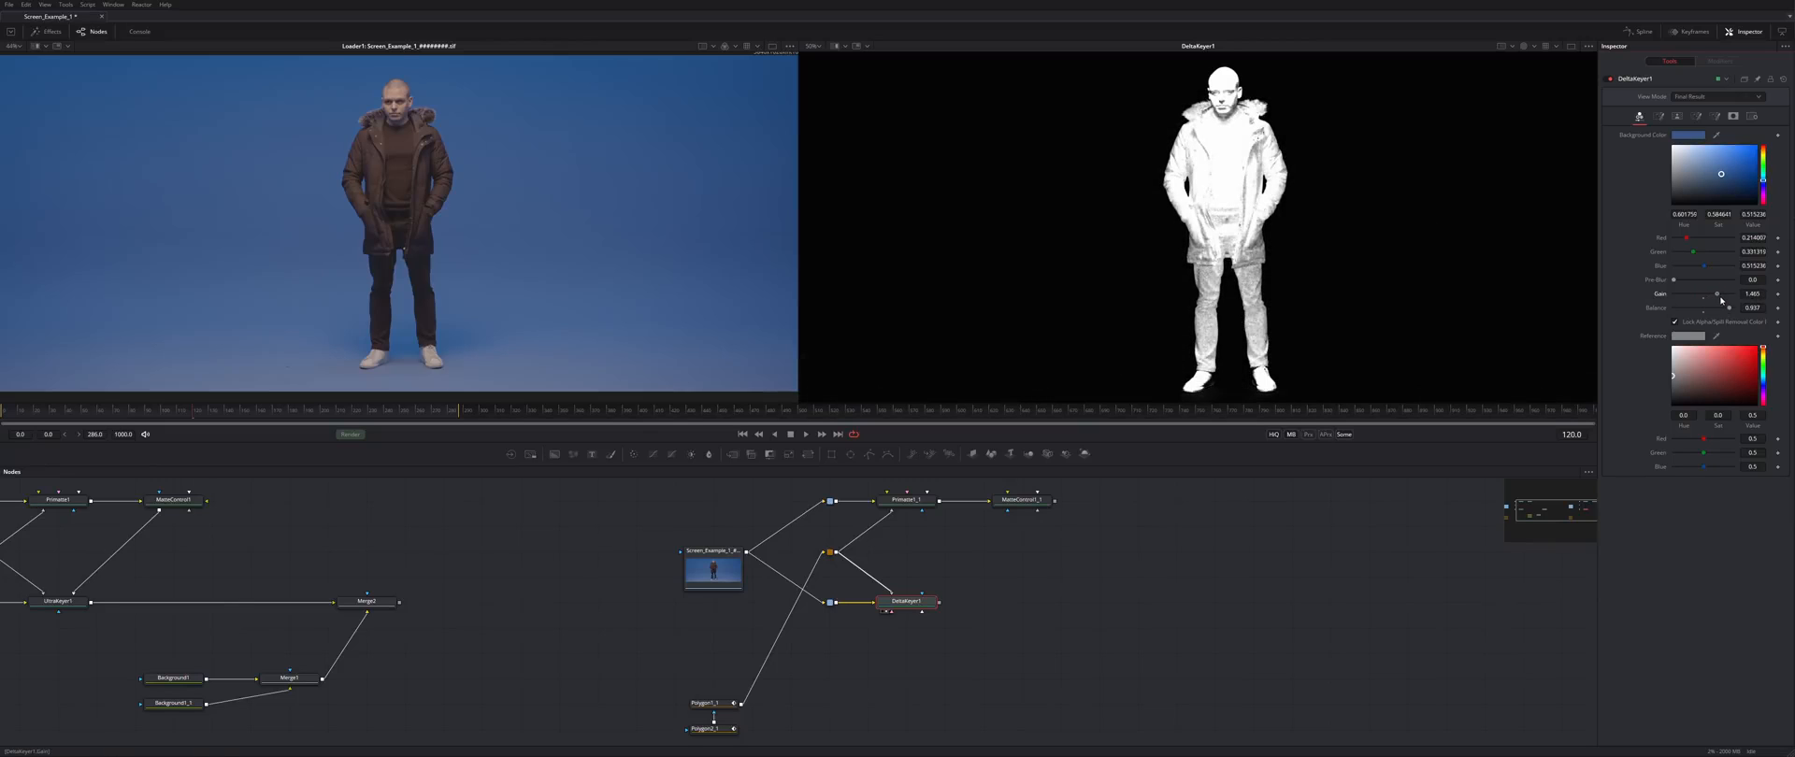
drag(1248, 377, 1259, 306)
scroll(1257, 308, up, 5)
scroll(1198, 264, down, 3)
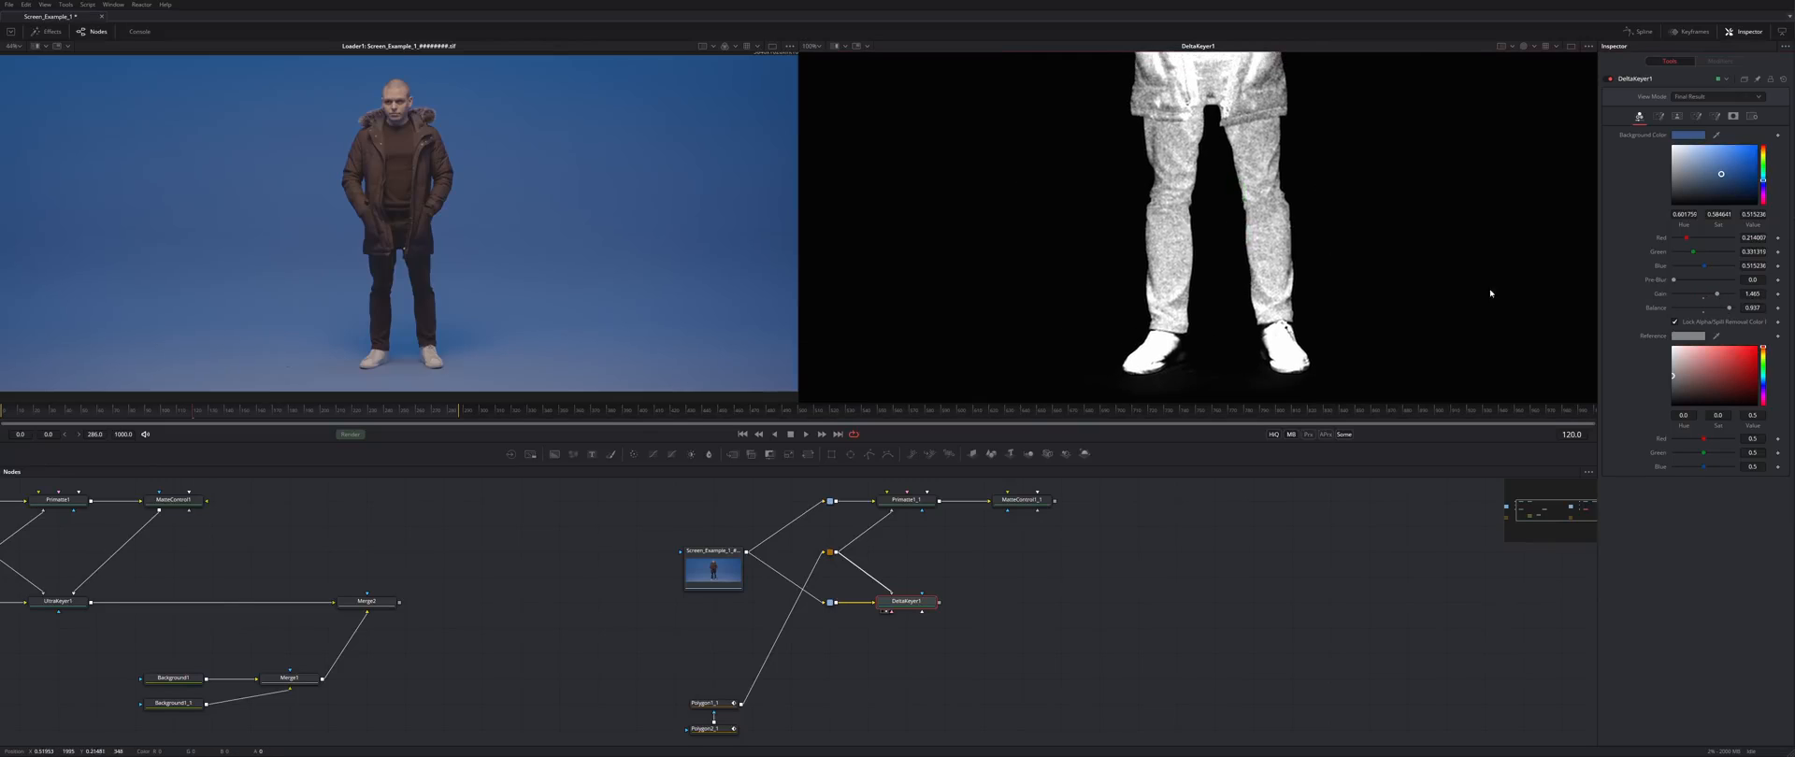
drag(1729, 309, 1612, 315)
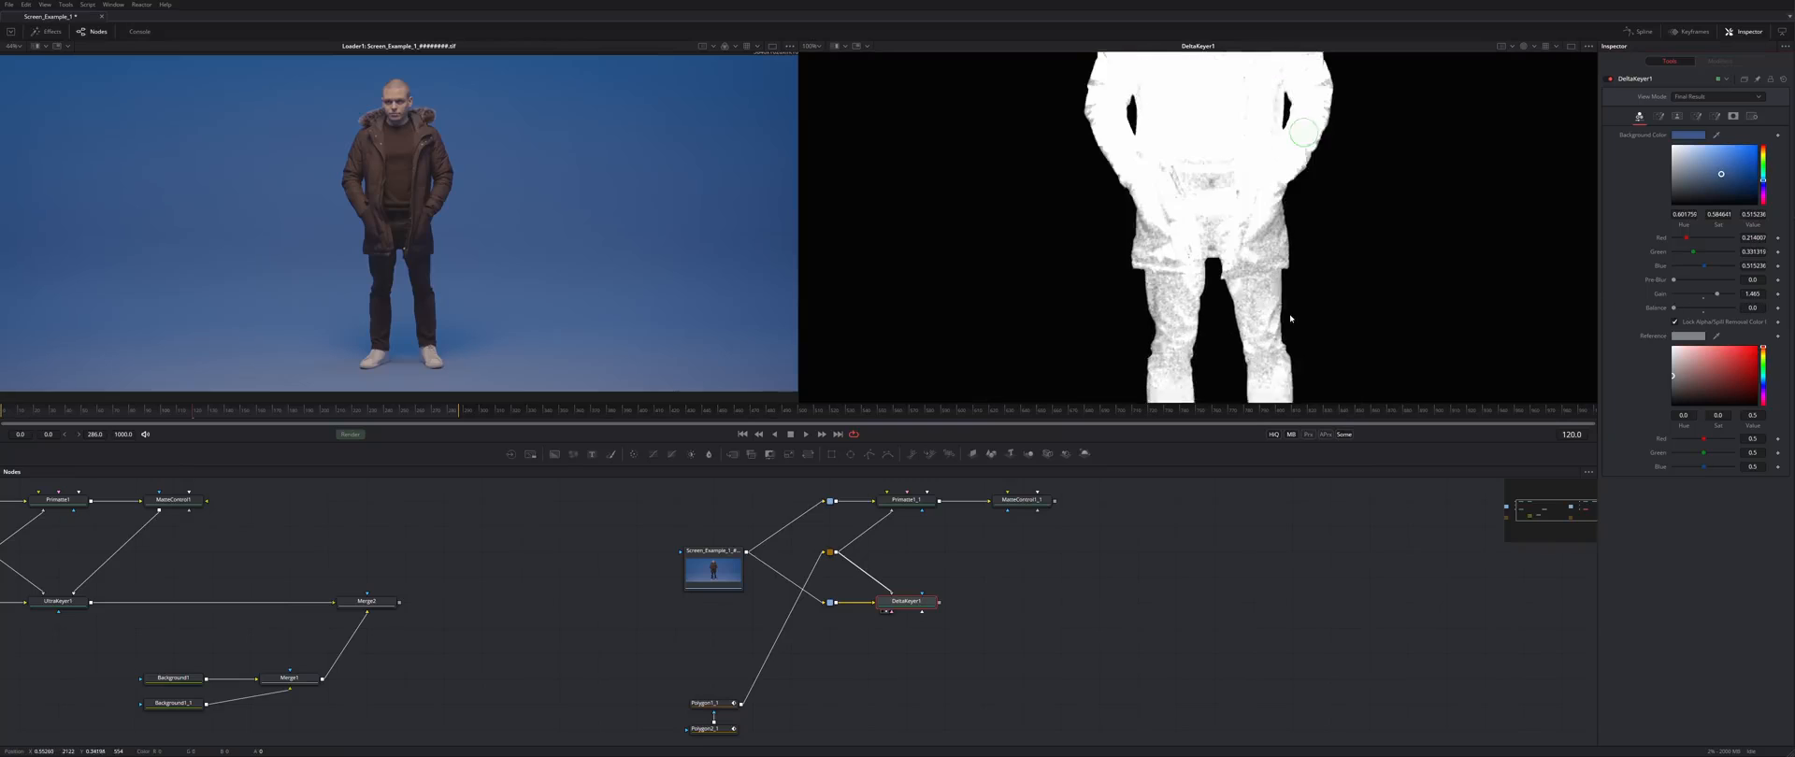
- Set the matte high threshold to 1.0, fine-tune thresholds and raise Clean Foreground slightly
click(1677, 115)
drag(1720, 135, 1677, 137)
drag(1488, 121, 1459, 374)
drag(1461, 166, 1459, 38)
drag(1674, 210, 1679, 222)
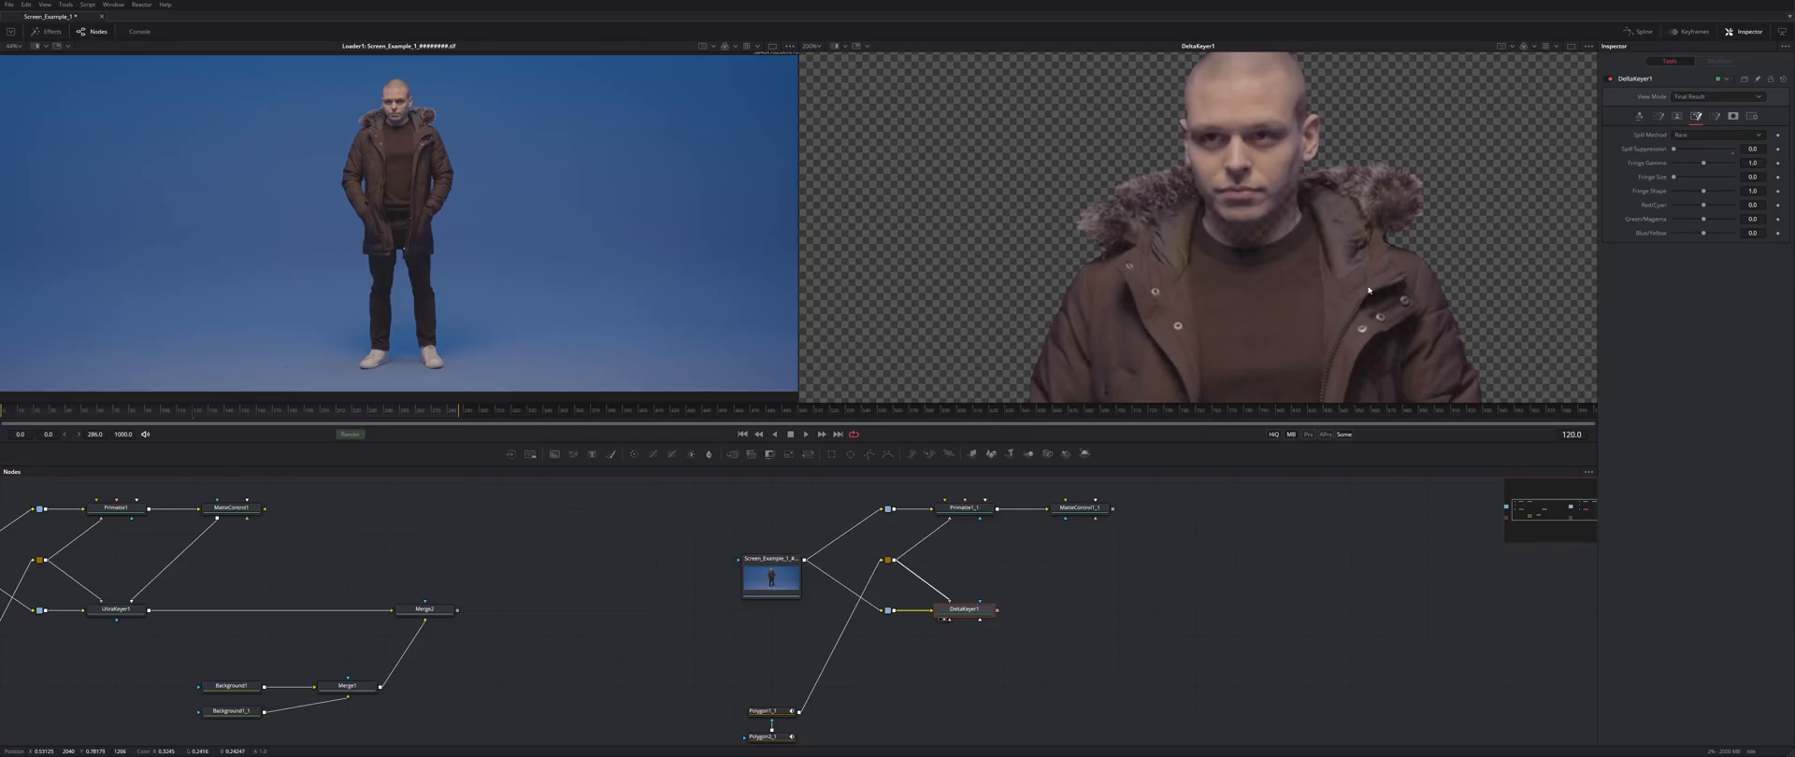
drag(1367, 291, 1087, 245)
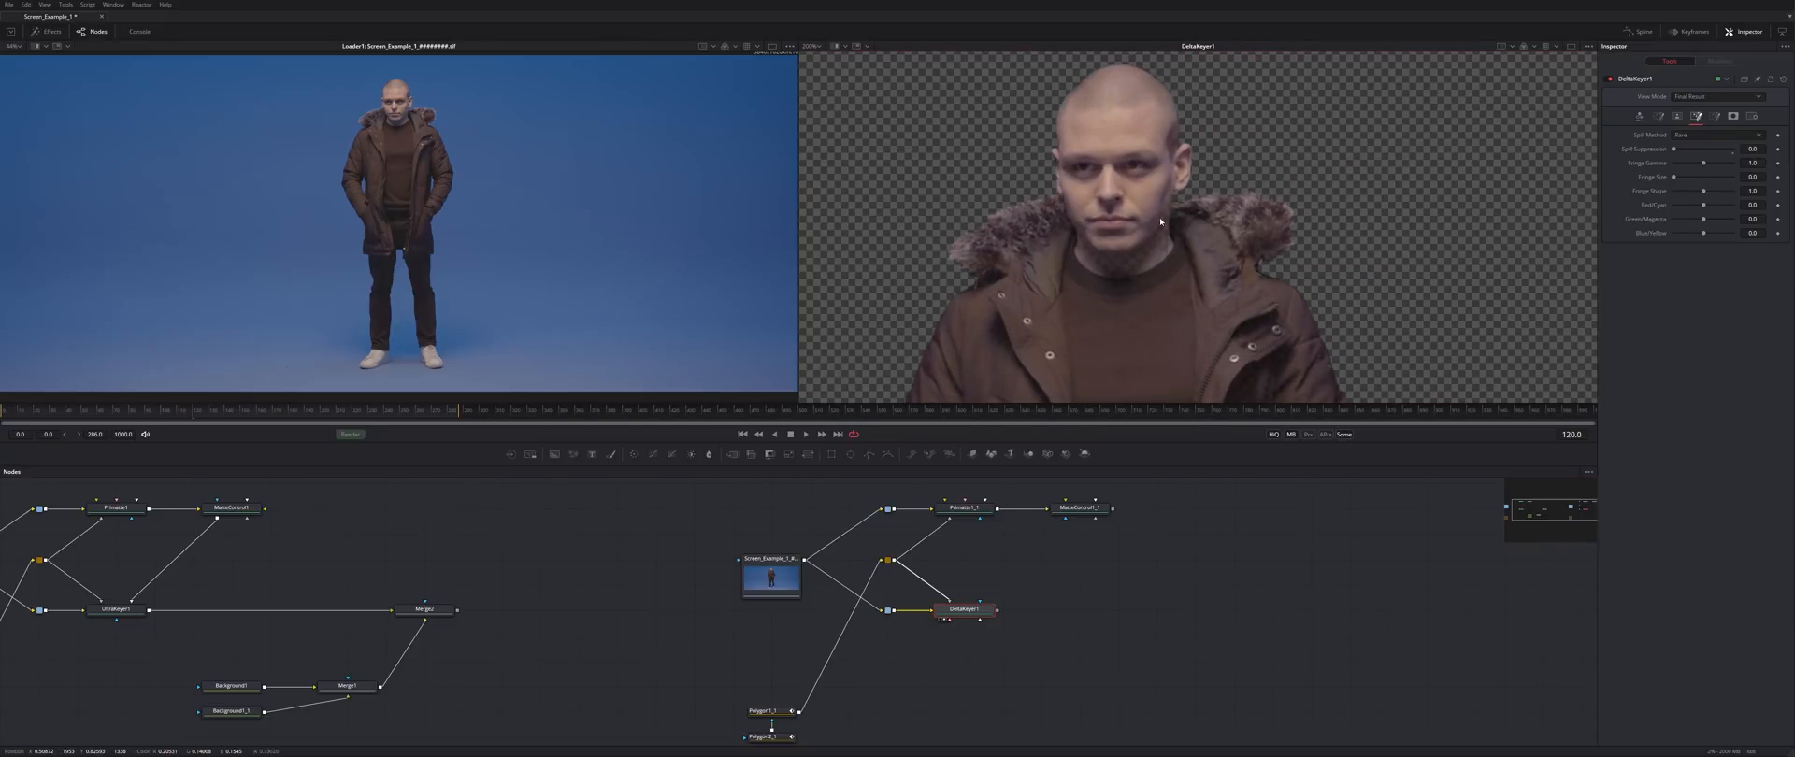
click(1716, 118)
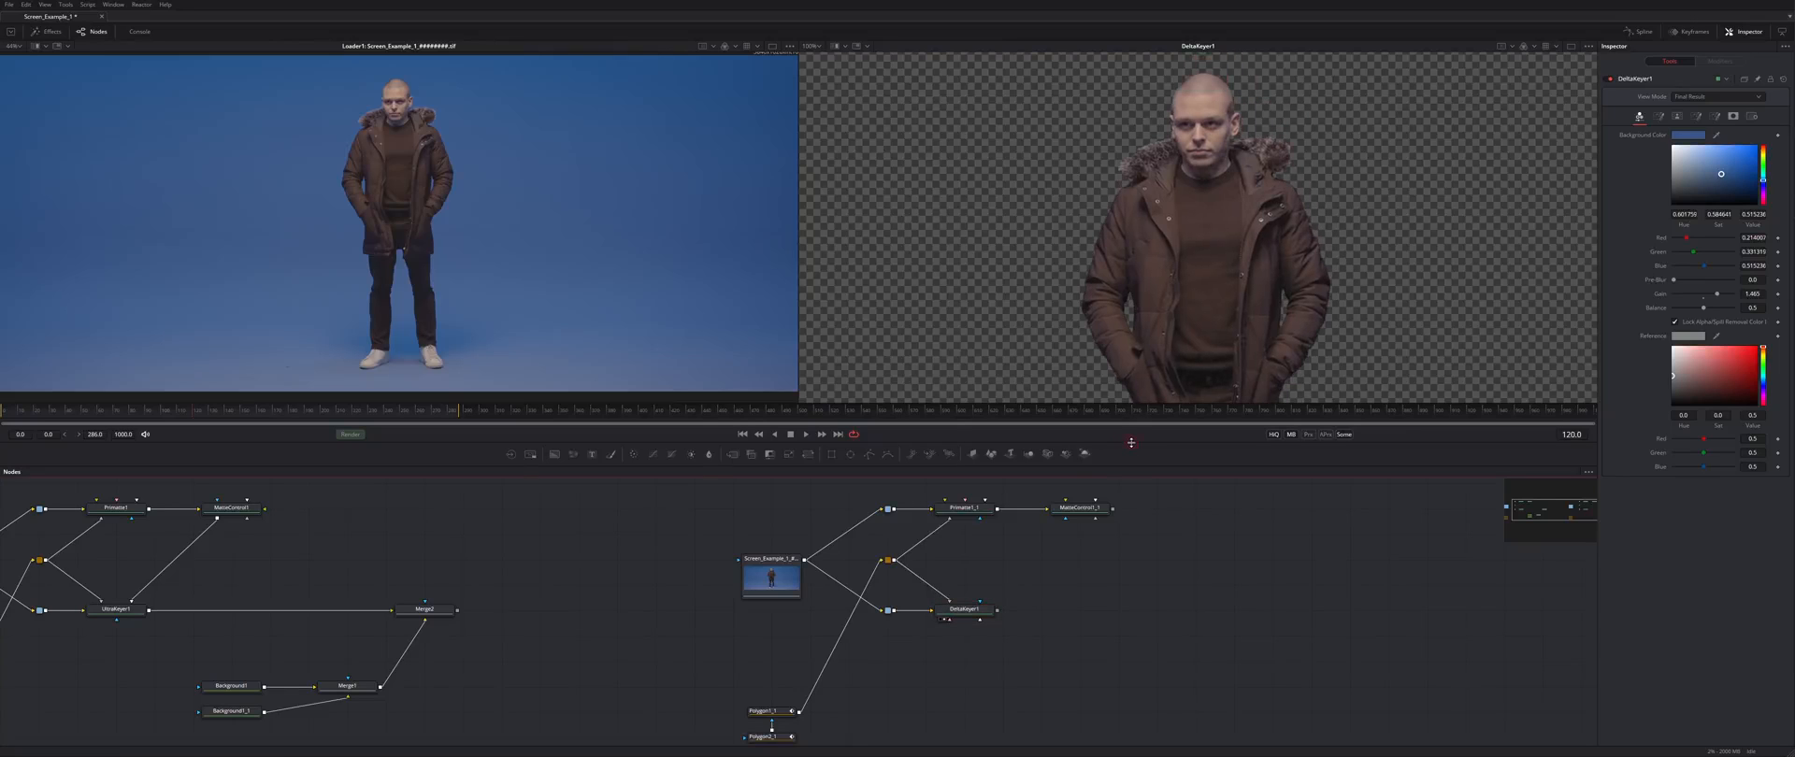
drag(1131, 442, 1133, 340)
- Add a Clean Plate node fed by the loader copy, view it and save
right_click(1167, 423)
mouse_move(1244, 426)
mouse_move(1330, 581)
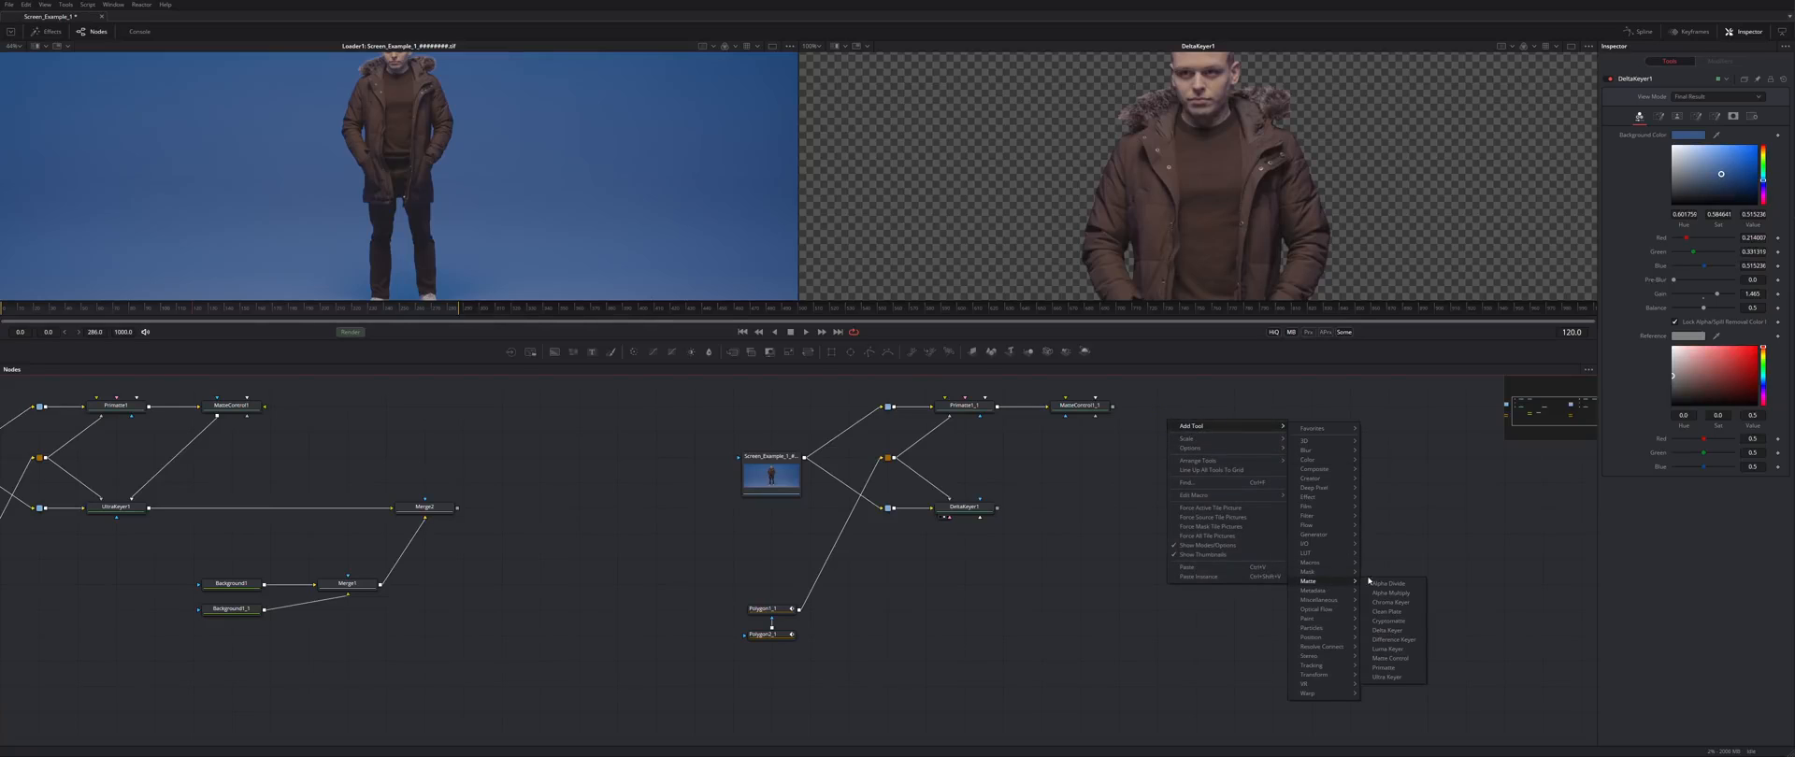
click(1390, 613)
drag(1134, 434, 945, 589)
drag(804, 458, 932, 585)
alt+click(914, 570)
drag(1101, 510, 1011, 565)
click(875, 640)
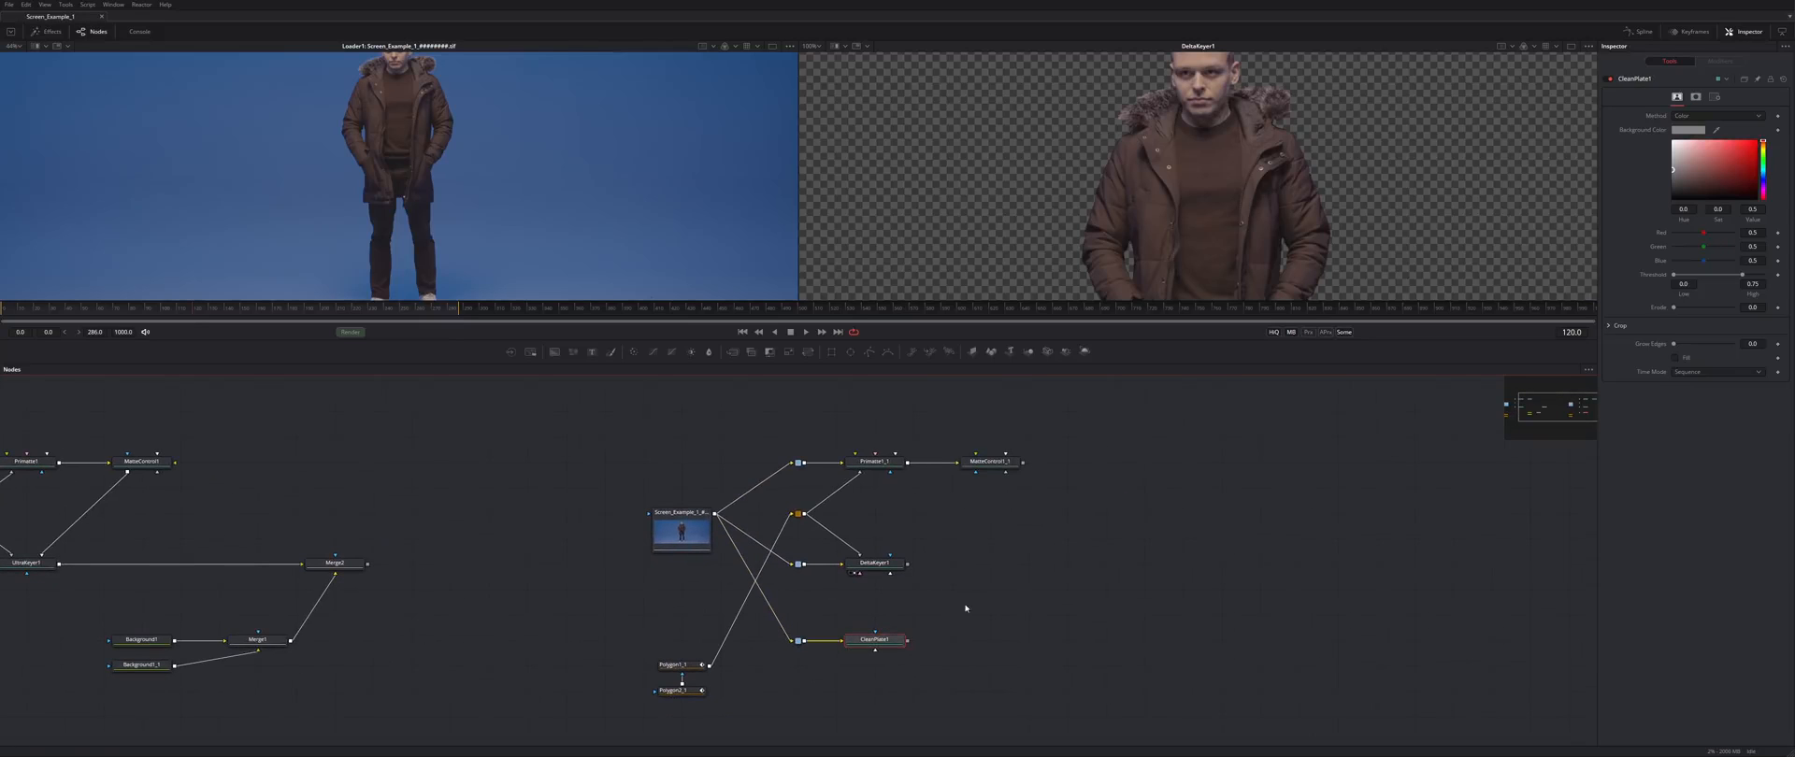
key(2)
key(ctrl+s)
- Switch CleanPlate1's method to Ranges and sample the blue backdrop twice
click(1683, 117)
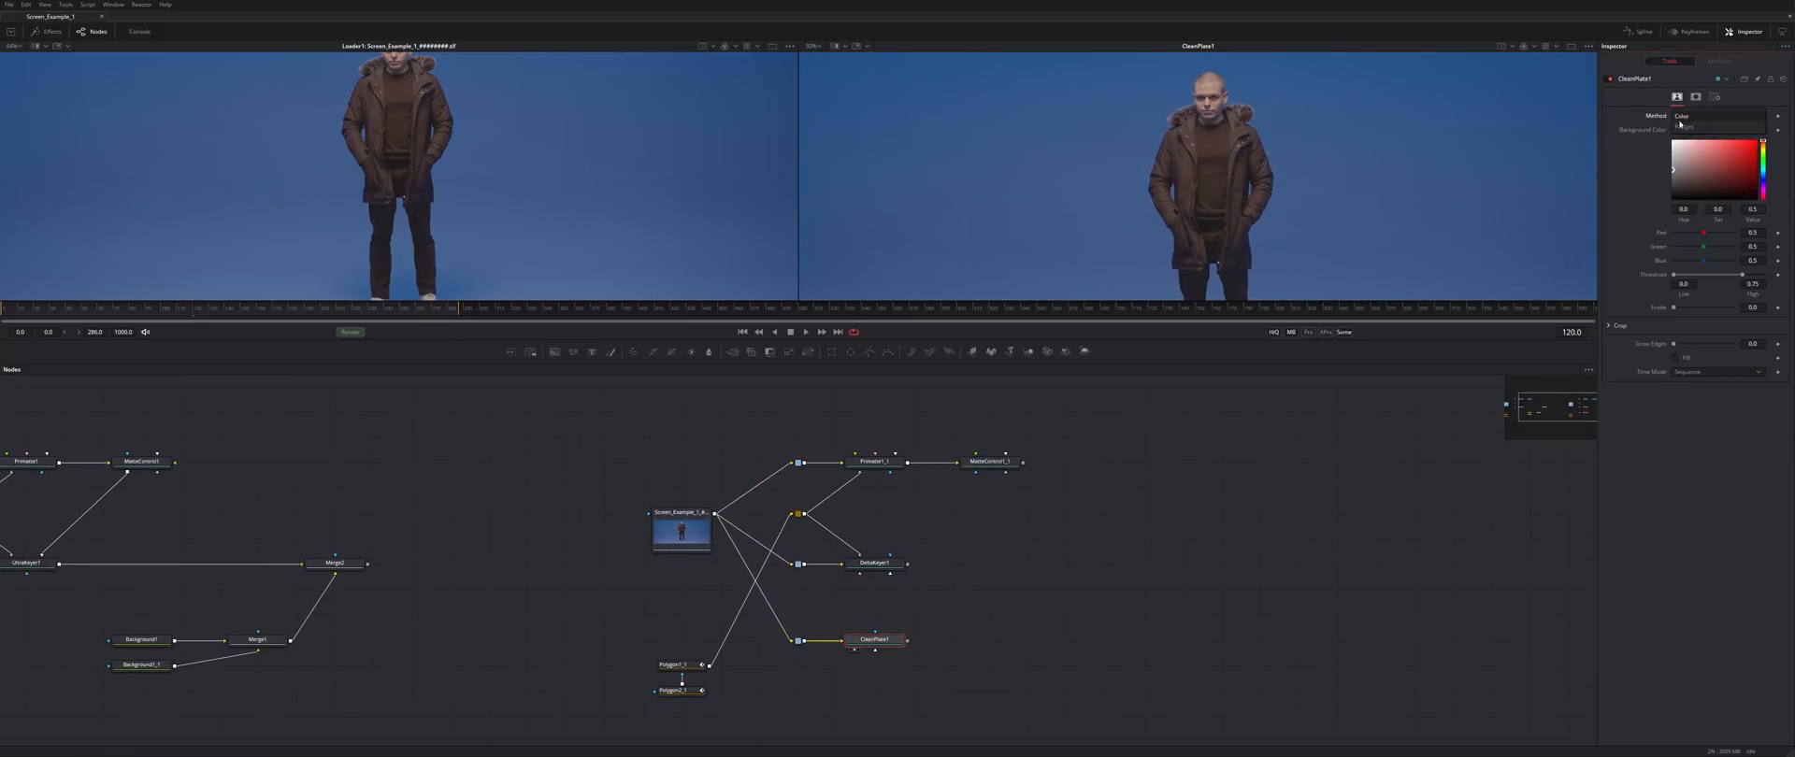
click(1692, 128)
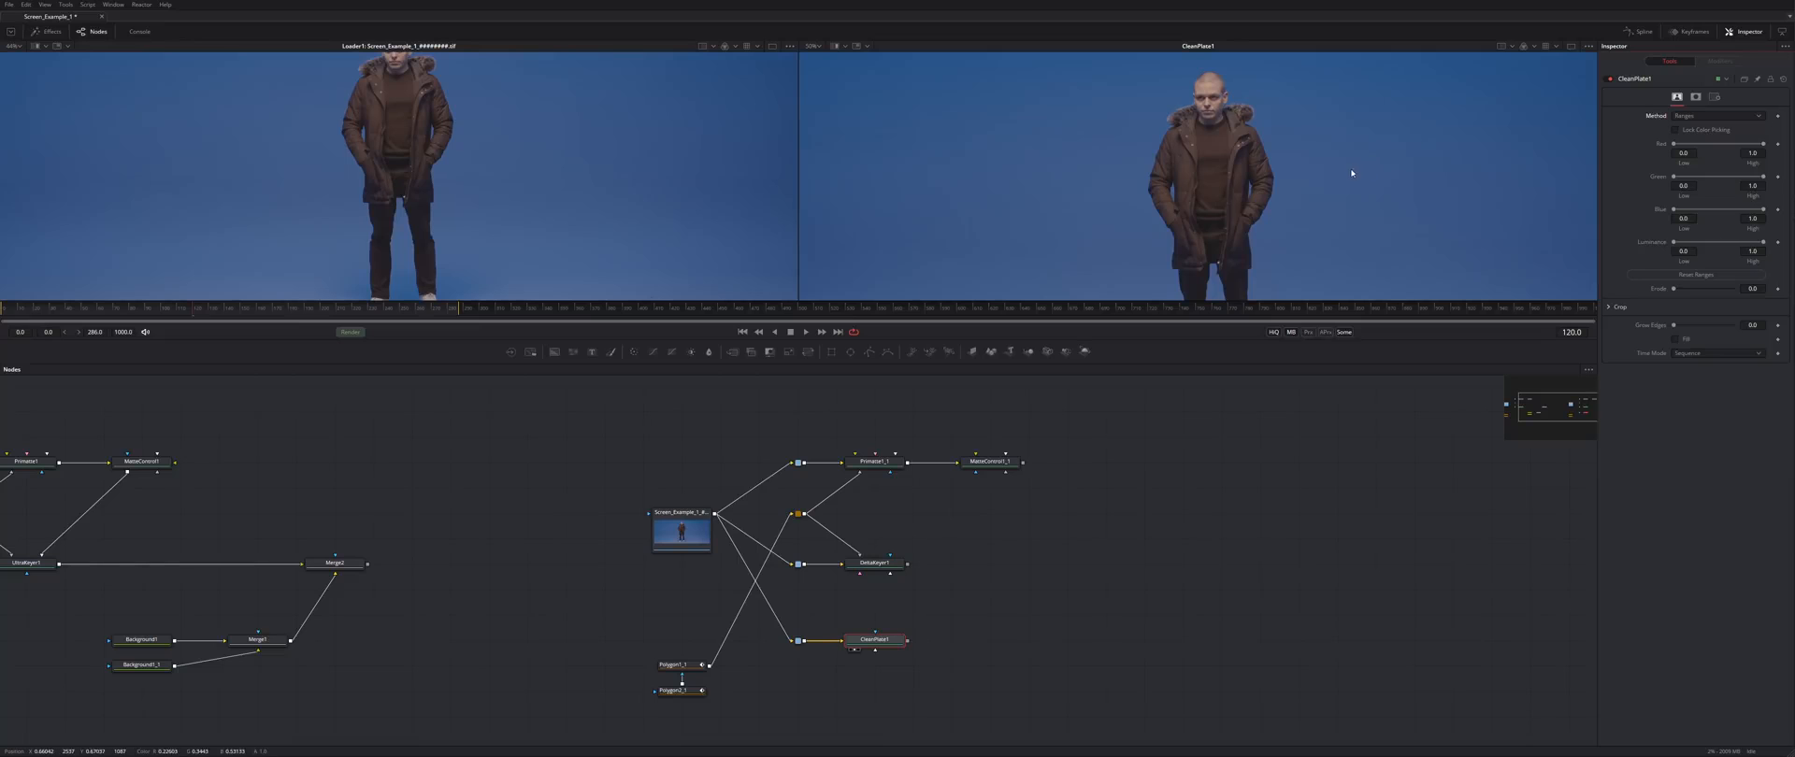
drag(1335, 101, 1509, 227)
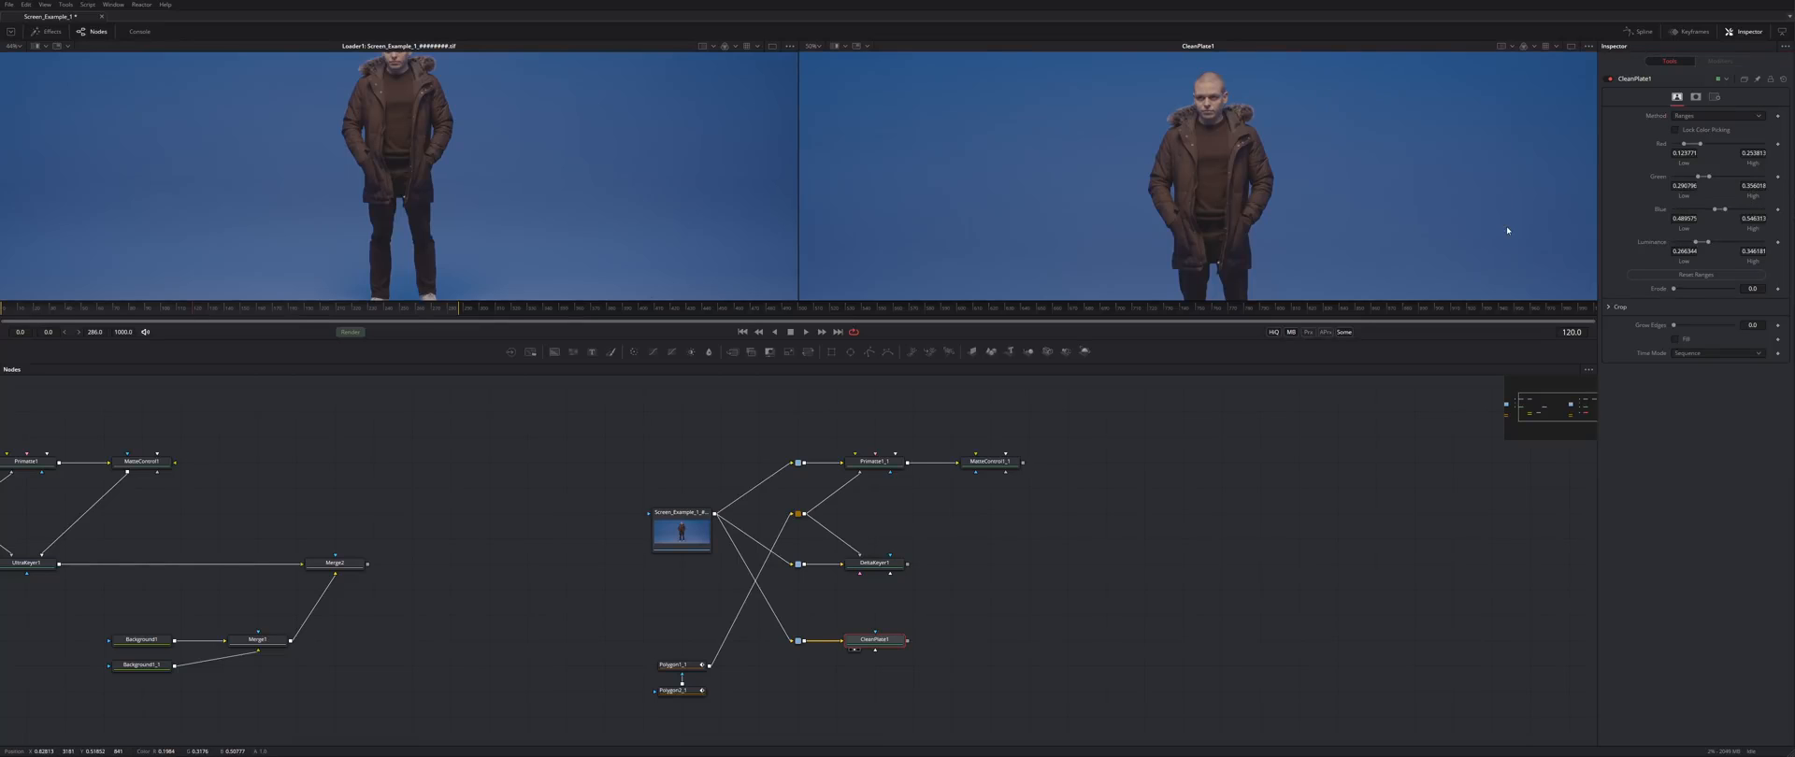
drag(1436, 170, 1231, 170)
drag(1325, 78, 1495, 192)
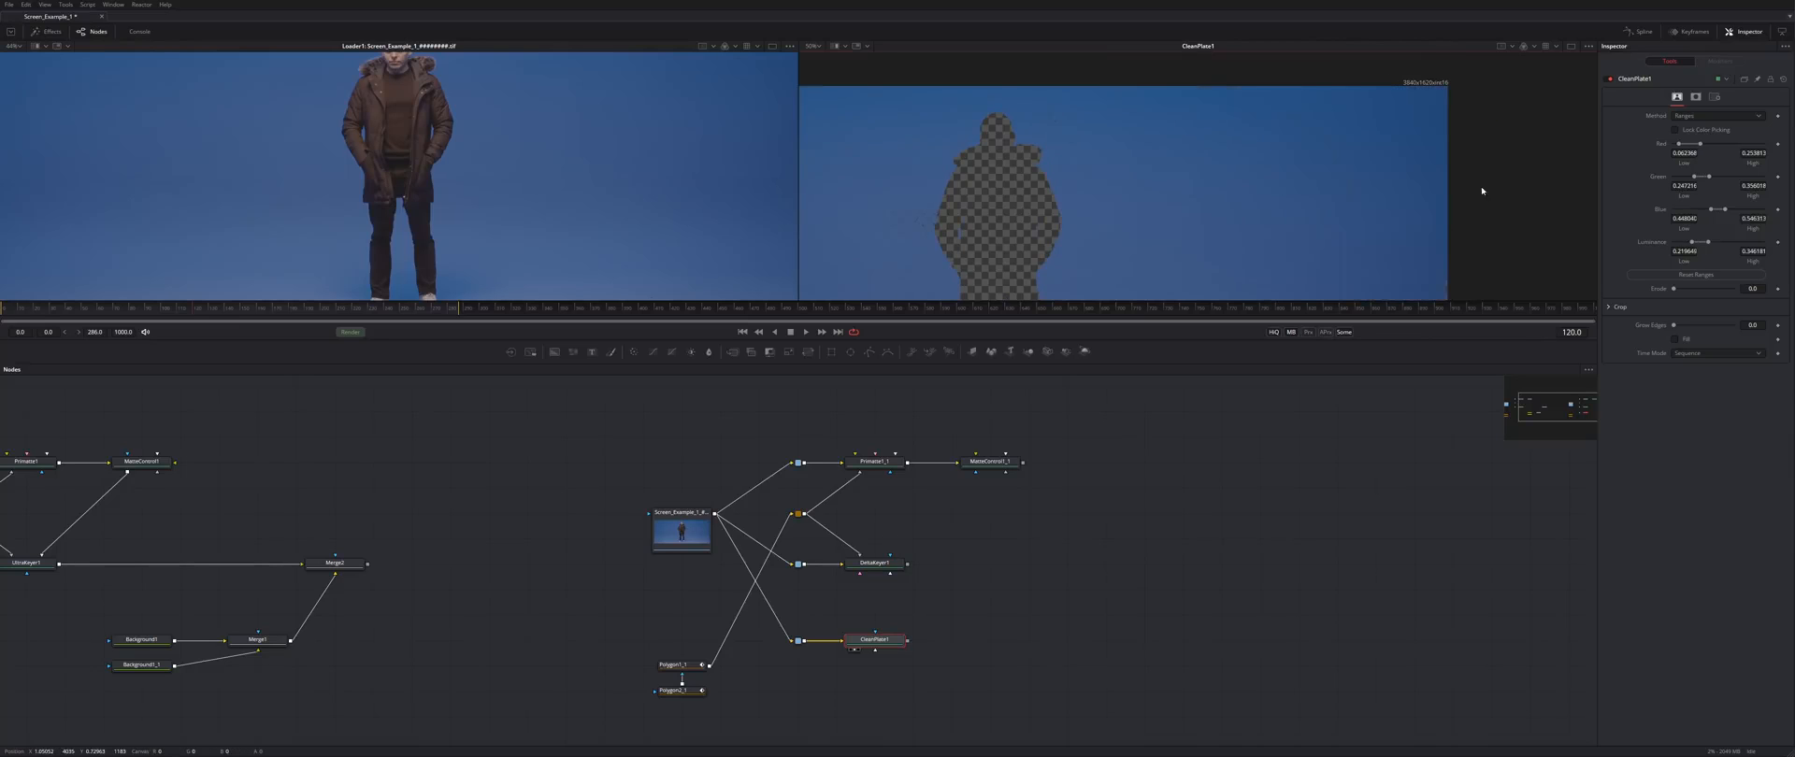
drag(1103, 288, 1391, 72)
- Connect Polygon1_1 as CleanPlate1's mask and check the alpha
alt+click(805, 658)
drag(710, 665, 875, 666)
drag(1334, 119, 1046, 115)
key(a)
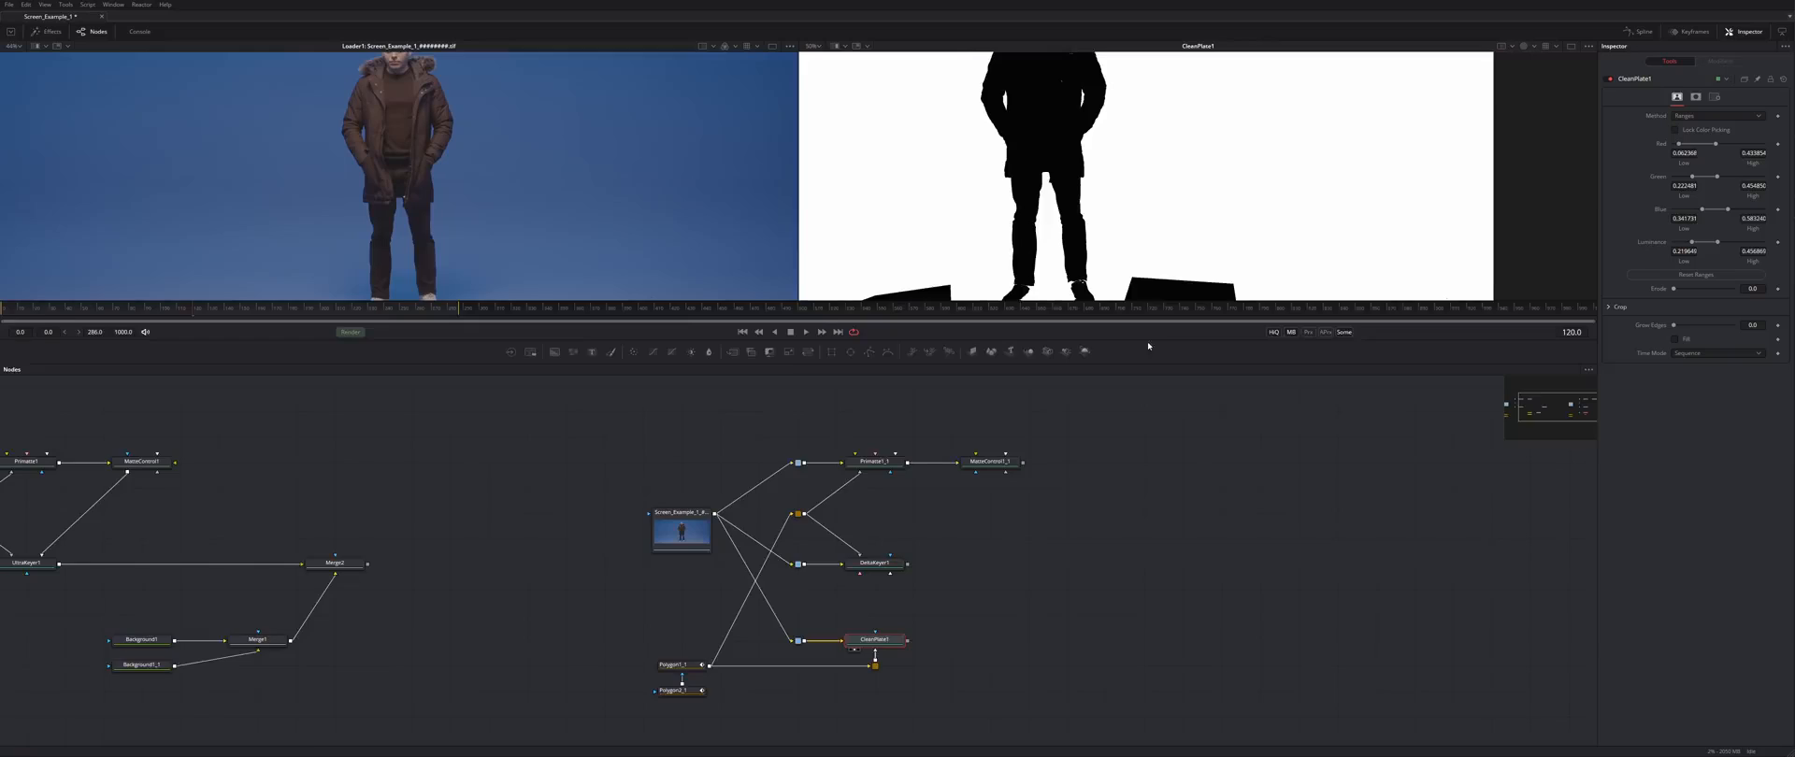
drag(1150, 363, 1150, 489)
- Increase Erode and set Grow Edges to 0.2 to fill the man's silhouette
drag(1198, 343, 1328, 382)
key(a)
drag(1310, 268, 1375, 277)
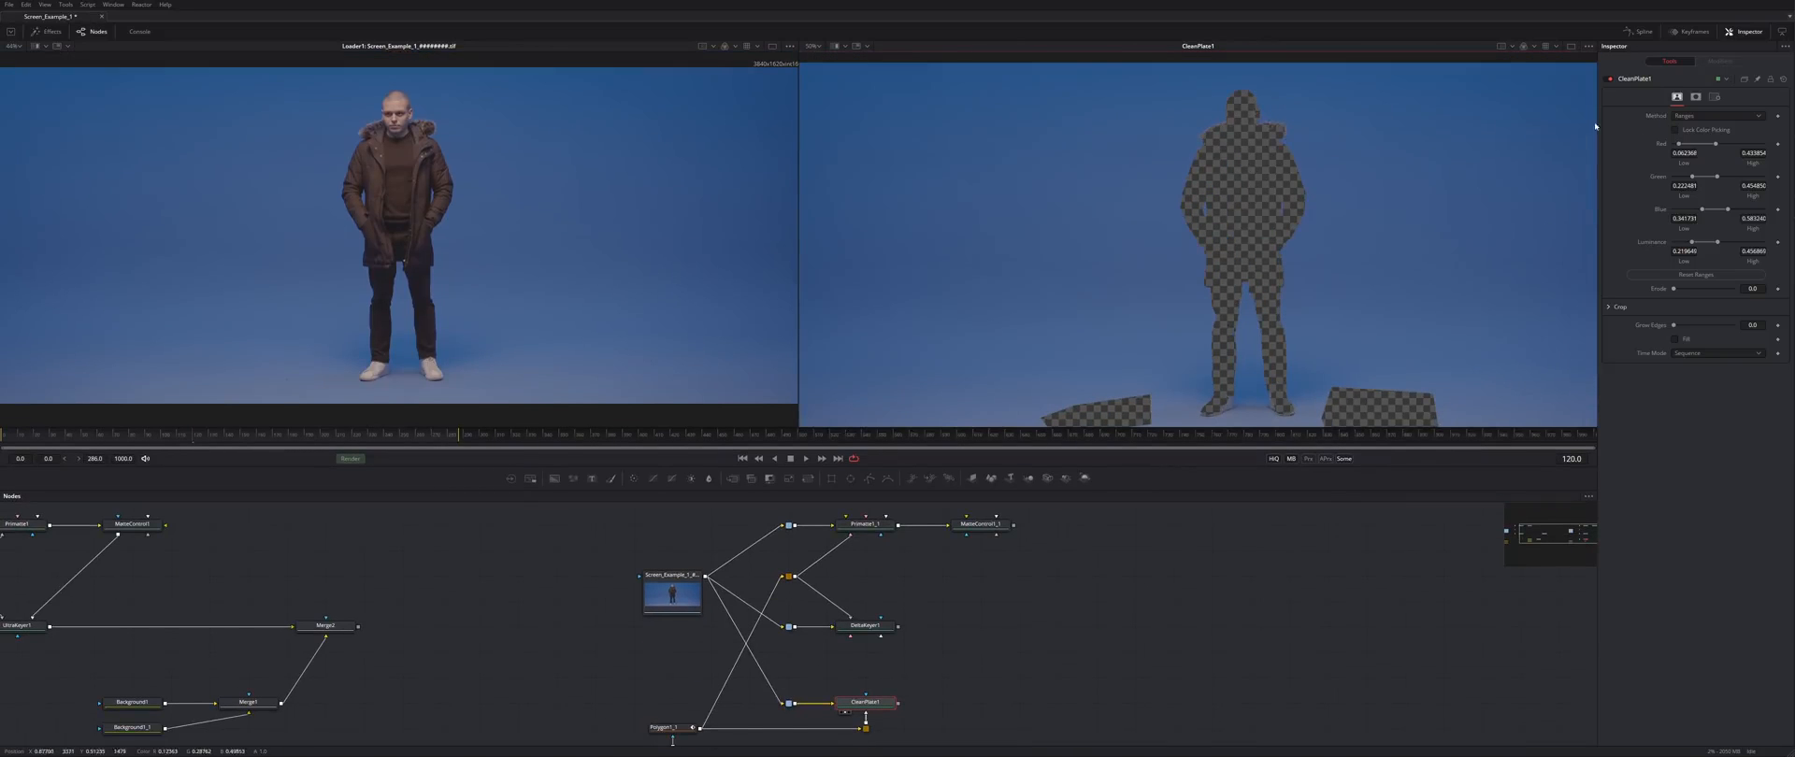
drag(1680, 293, 1711, 293)
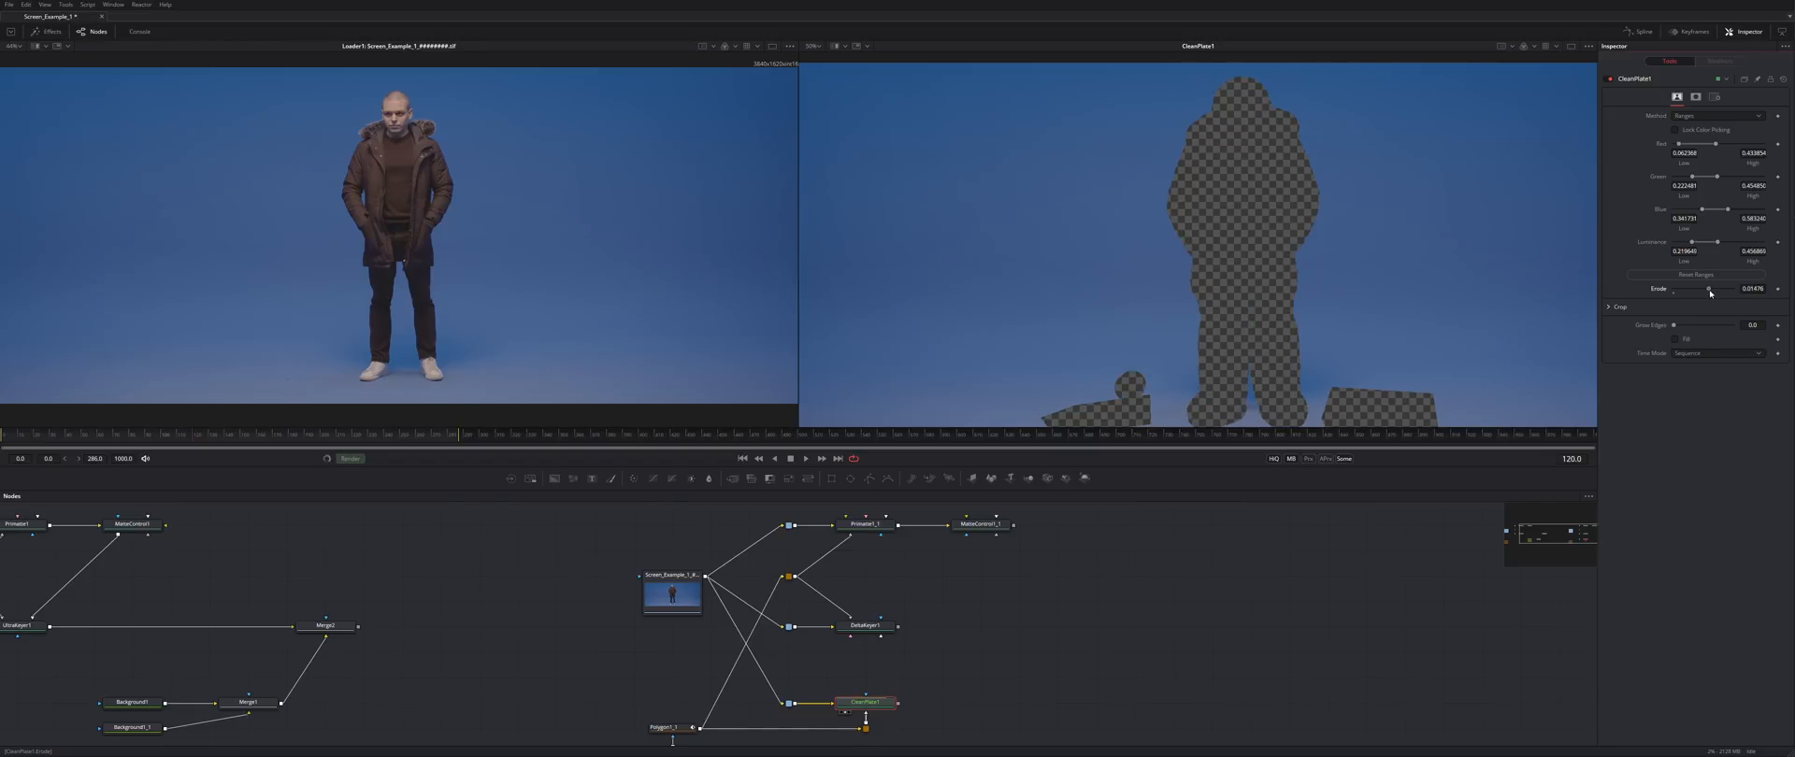
mouse_move(1437, 347)
mouse_down()
mouse_move(1450, 213)
mouse_move(1422, 374)
mouse_move(1441, 329)
mouse_up()
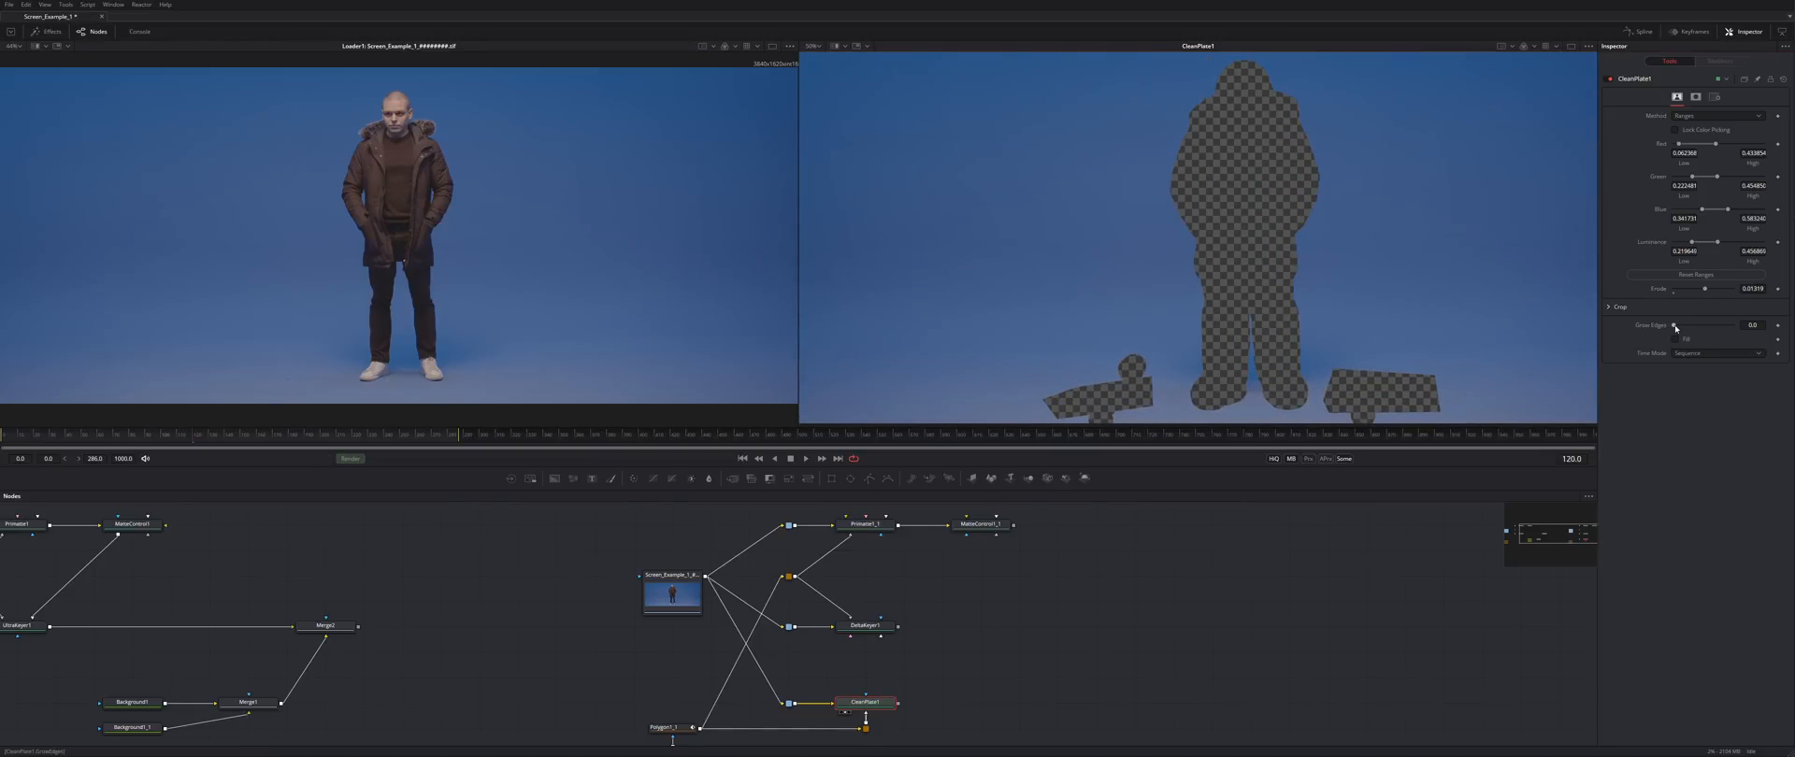
drag(1675, 328, 1739, 330)
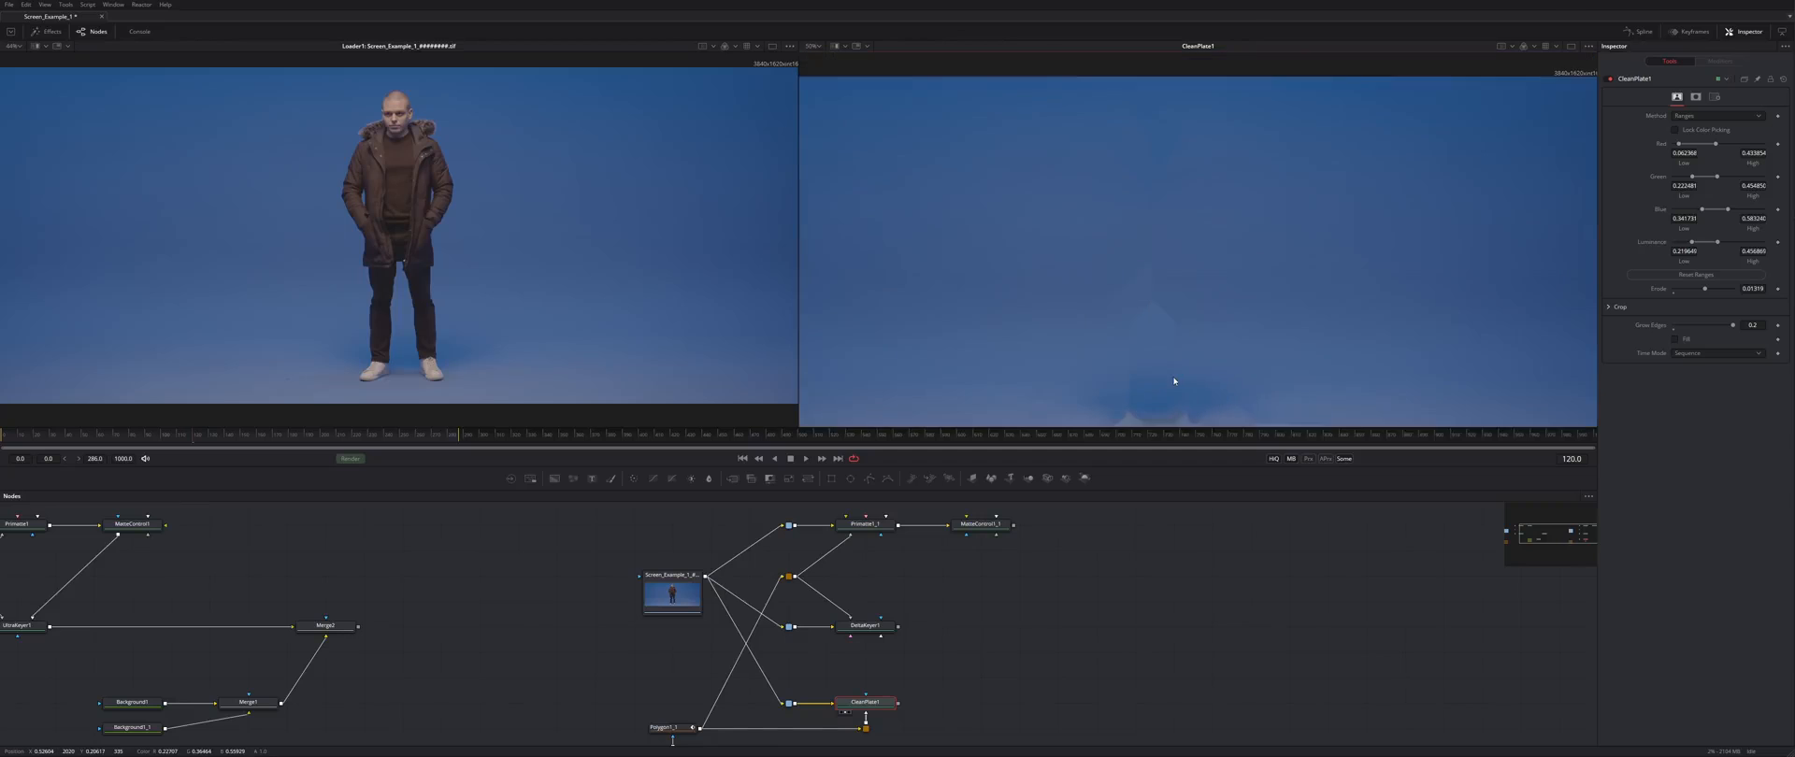
- Add a Blur node after CleanPlate1 with blur size 44.1
key(shift+space)
text(blur)
key(Return)
key(2)
drag(1675, 158, 1700, 158)
mouse_move(1347, 285)
mouse_down()
mouse_move(1386, 363)
mouse_move(1123, 321)
mouse_move(1346, 312)
mouse_move(1491, 253)
mouse_move(1479, 274)
mouse_move(1382, 296)
mouse_move(1402, 277)
mouse_move(1334, 277)
mouse_up()
key(ctrl+f)
- Feed the blurred plate into DeltaKeyer1's clean plate input
drag(883, 627, 961, 628)
key(ctrl+z)
drag(950, 703, 850, 640)
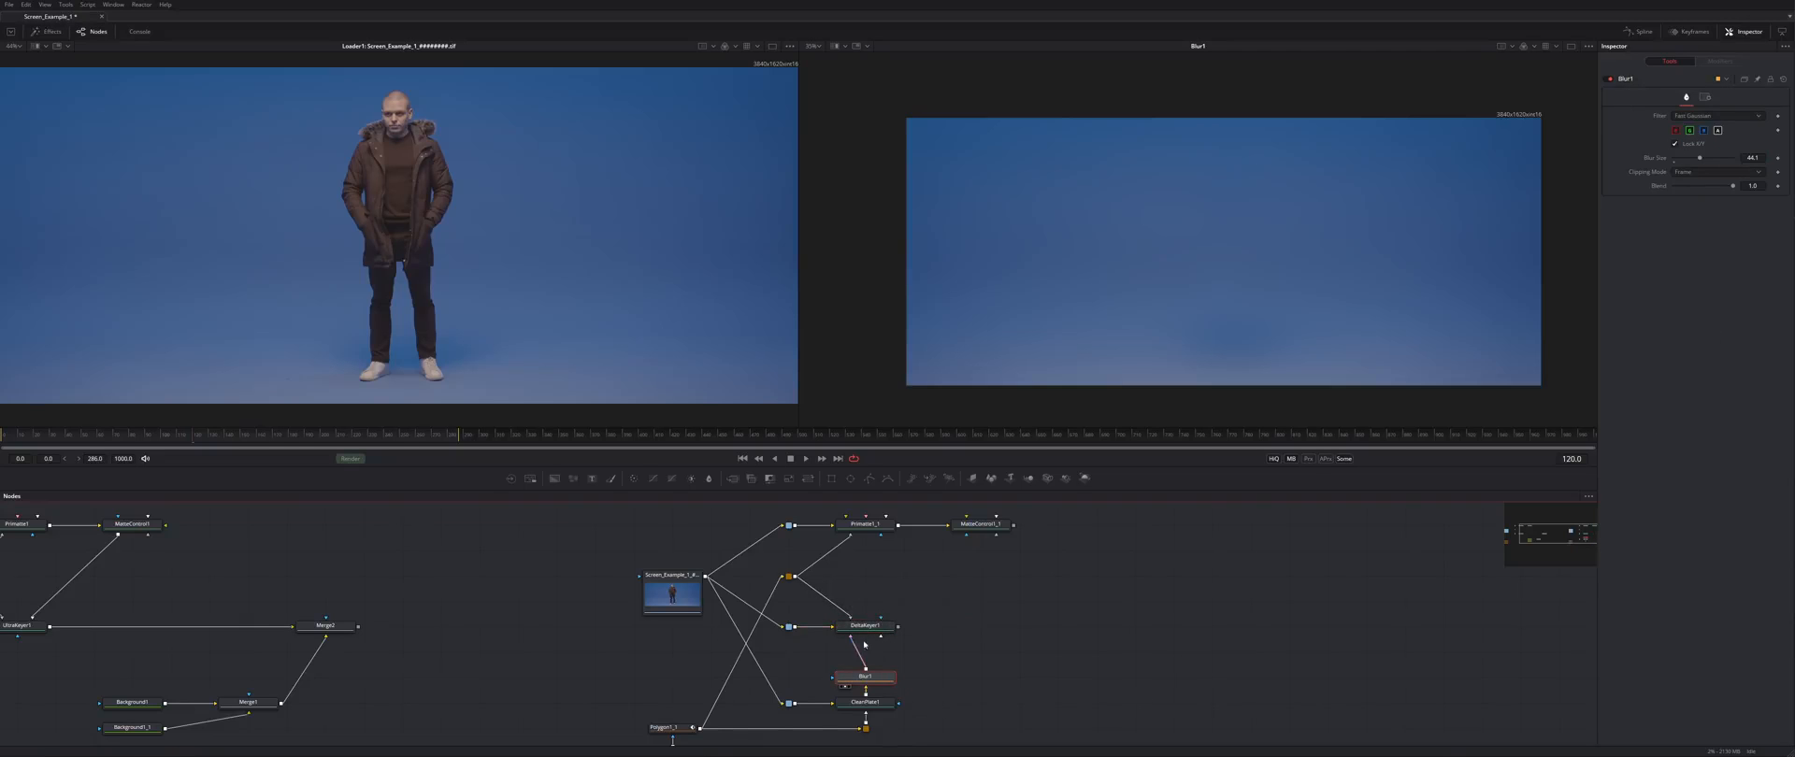
- Lower DeltaKeyer1's Gain to about 1.04 and set Balance to 0.661
click(867, 626)
key(2)
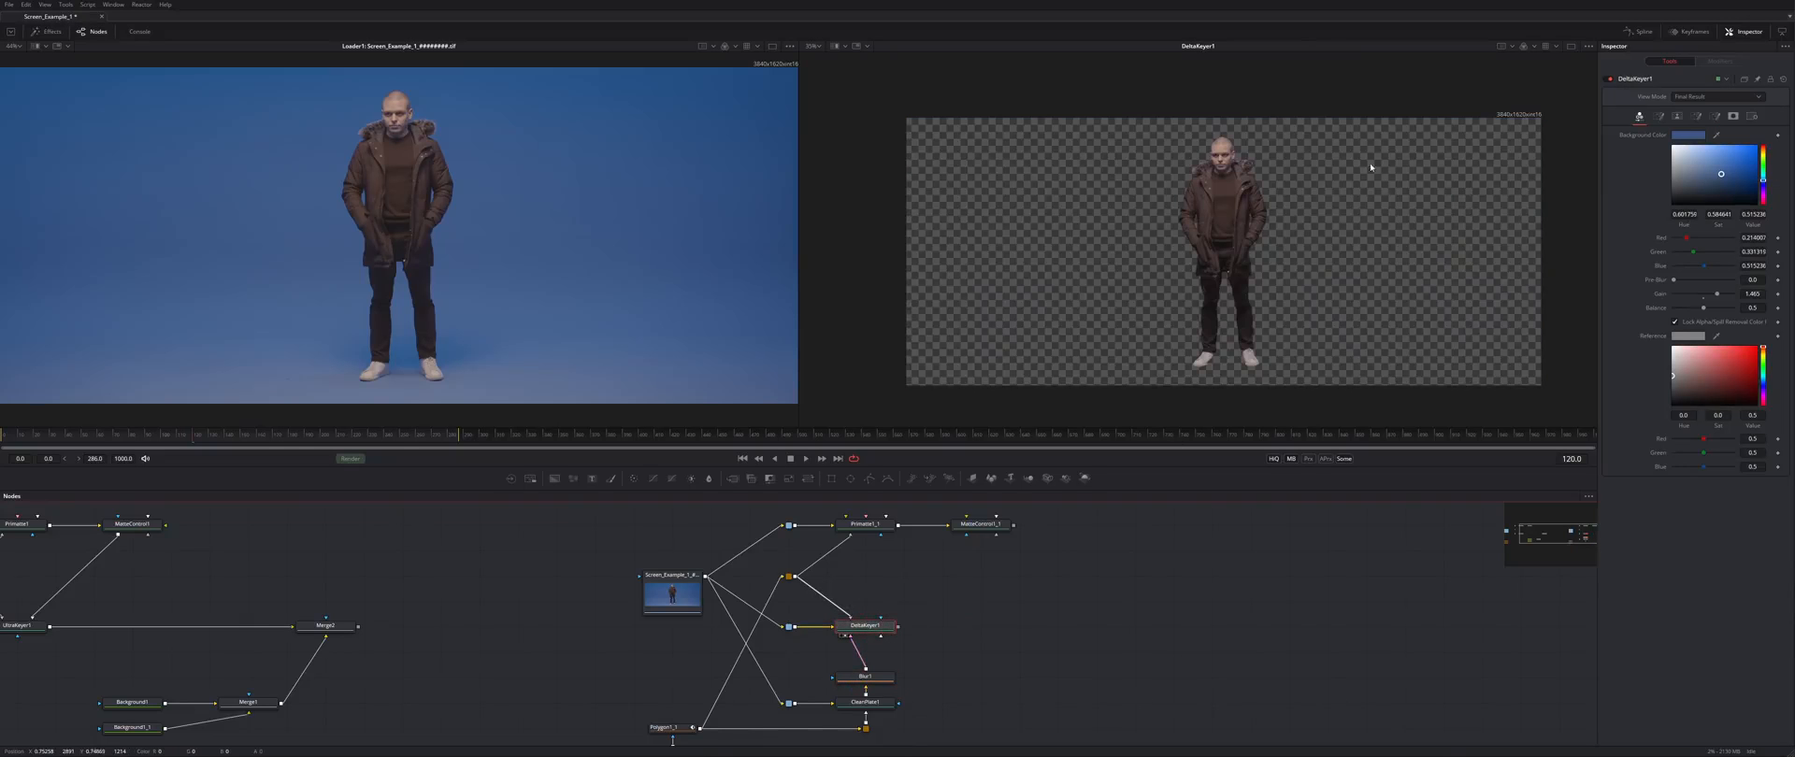
scroll(1215, 205, up, 4)
scroll(1209, 218, down, 2)
scroll(1249, 211, up, 1)
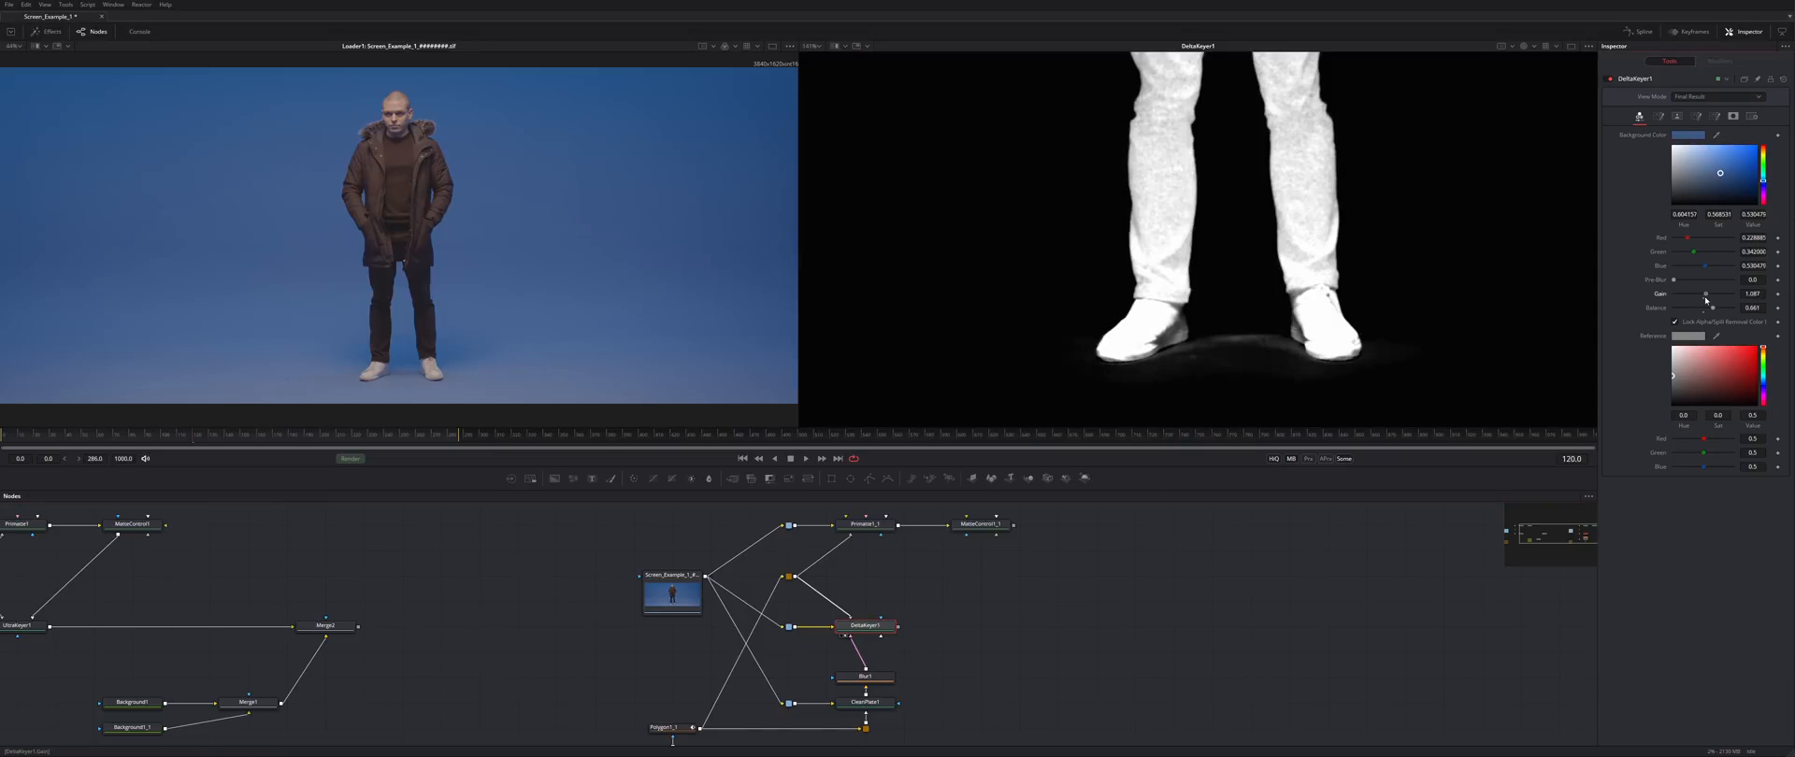
drag(1709, 294, 1707, 300)
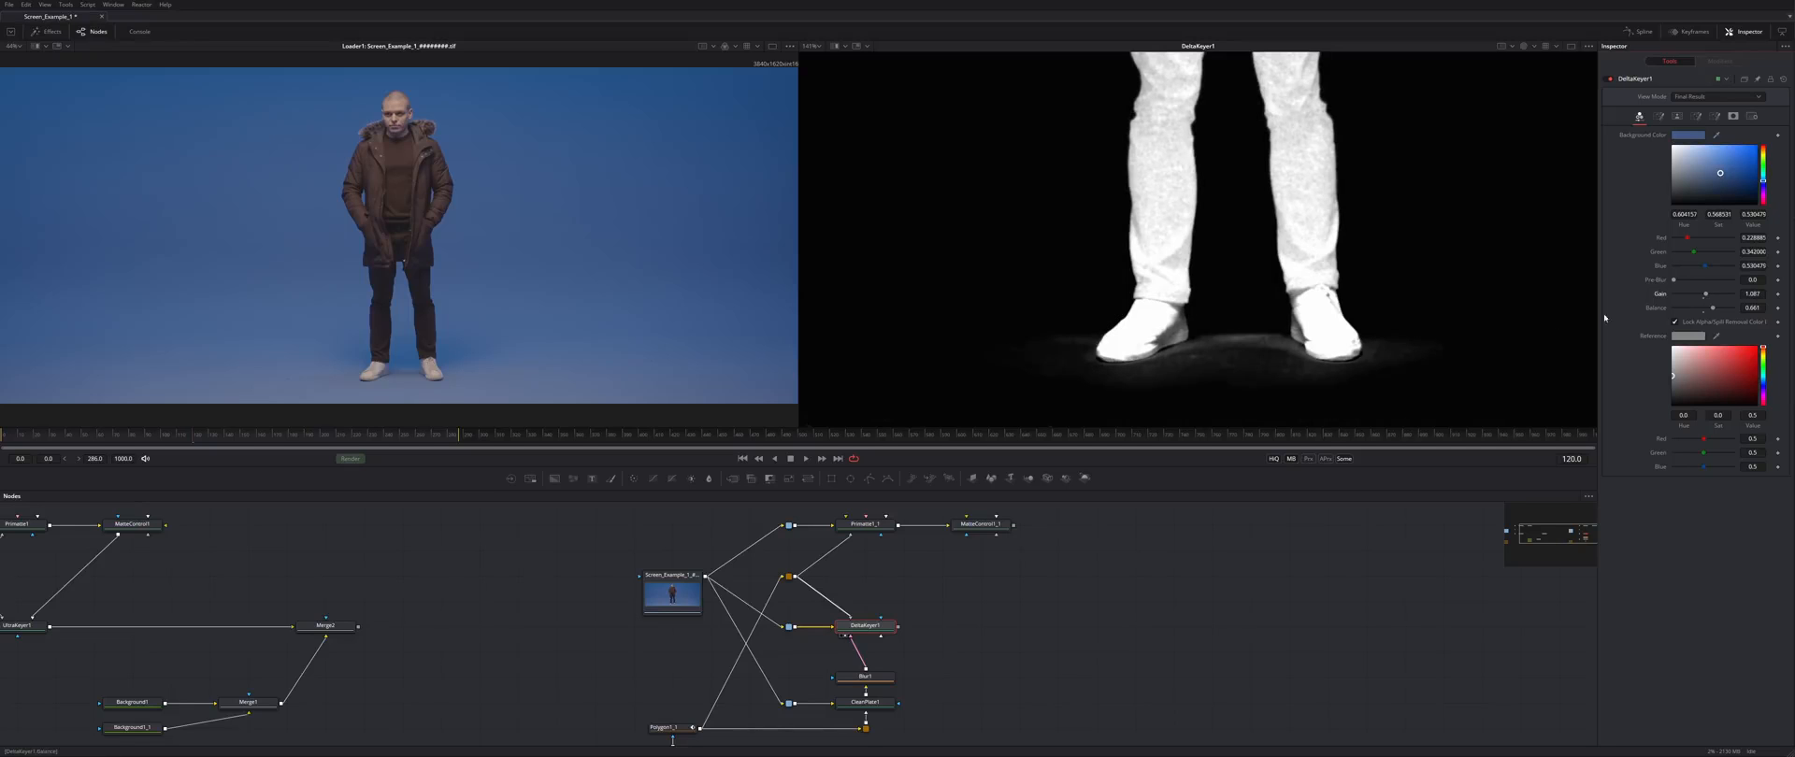
- Zoom and pan the viewer to check the head-and-shoulders alpha matte
drag(1278, 267, 1294, 608)
drag(1273, 112, 1288, 431)
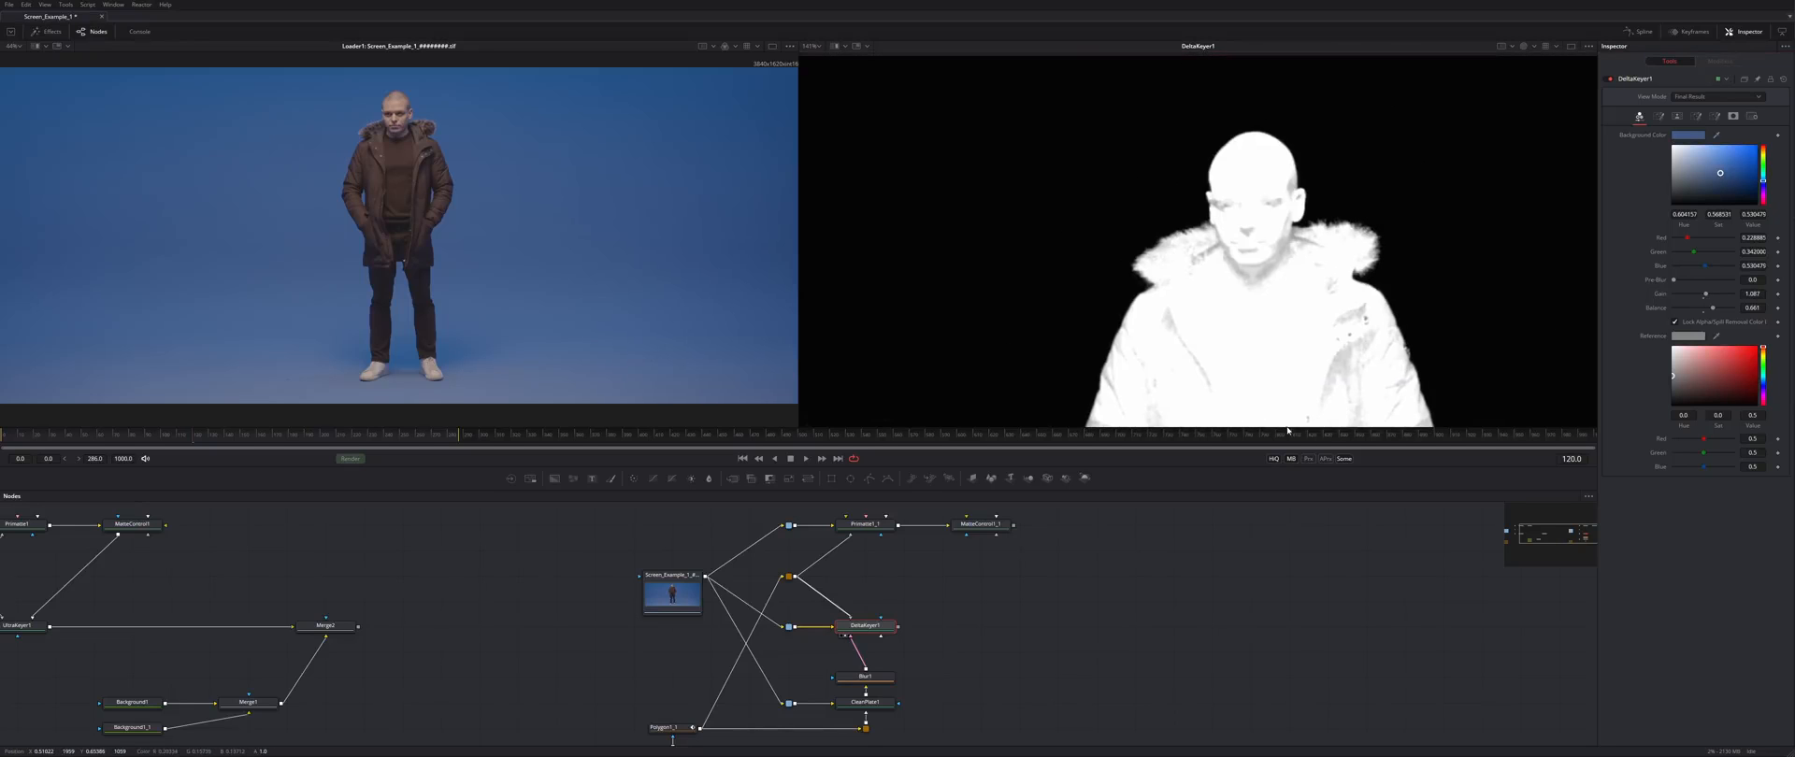
scroll(1187, 257, up, 4)
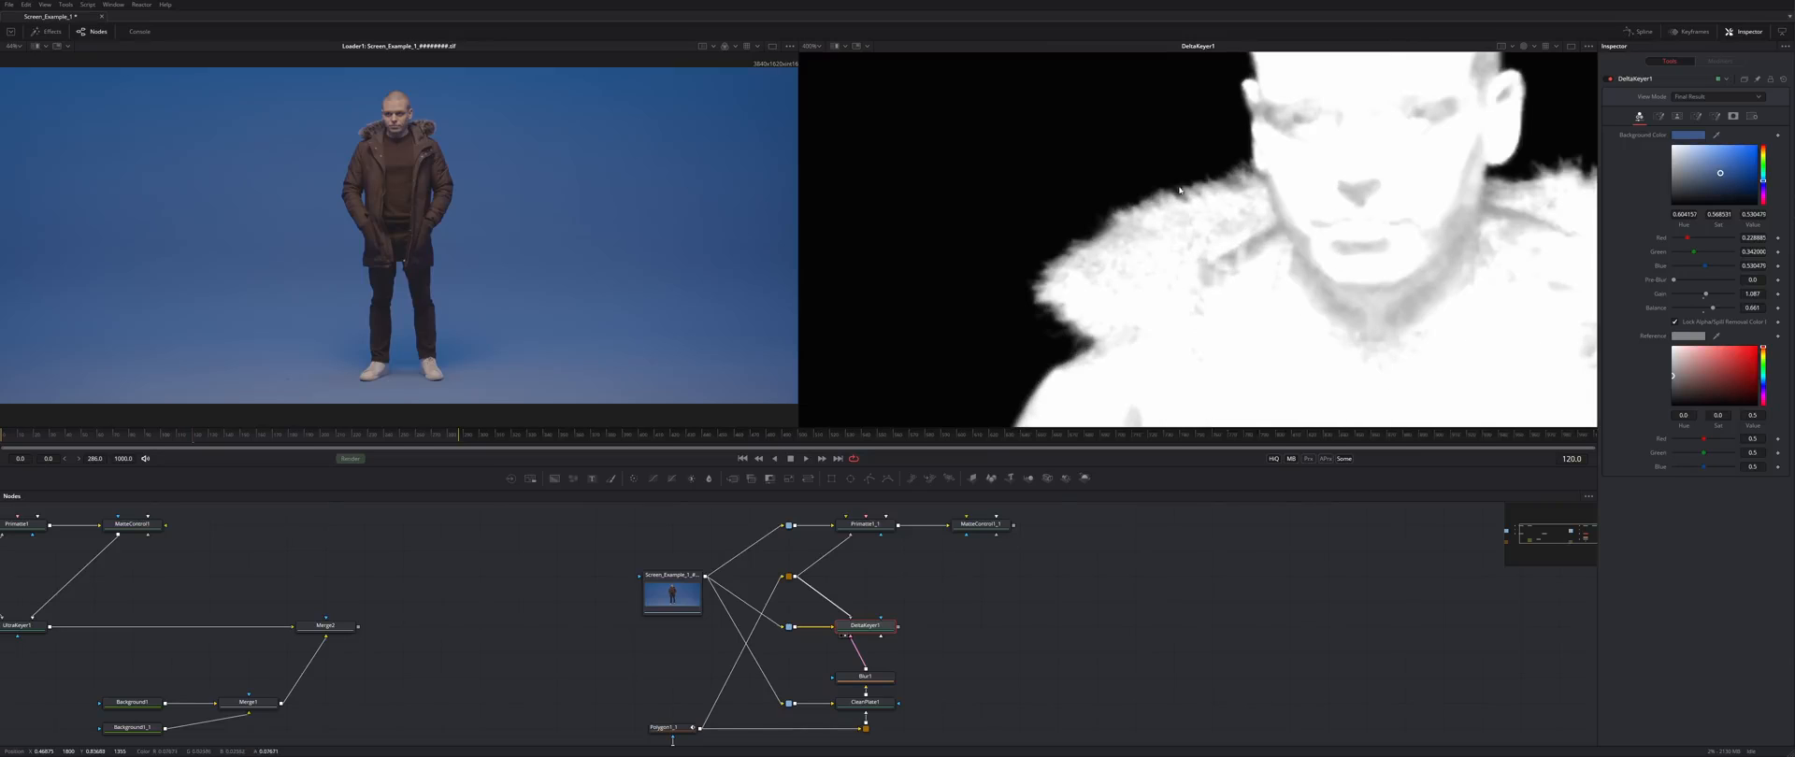
drag(1366, 181, 1271, 253)
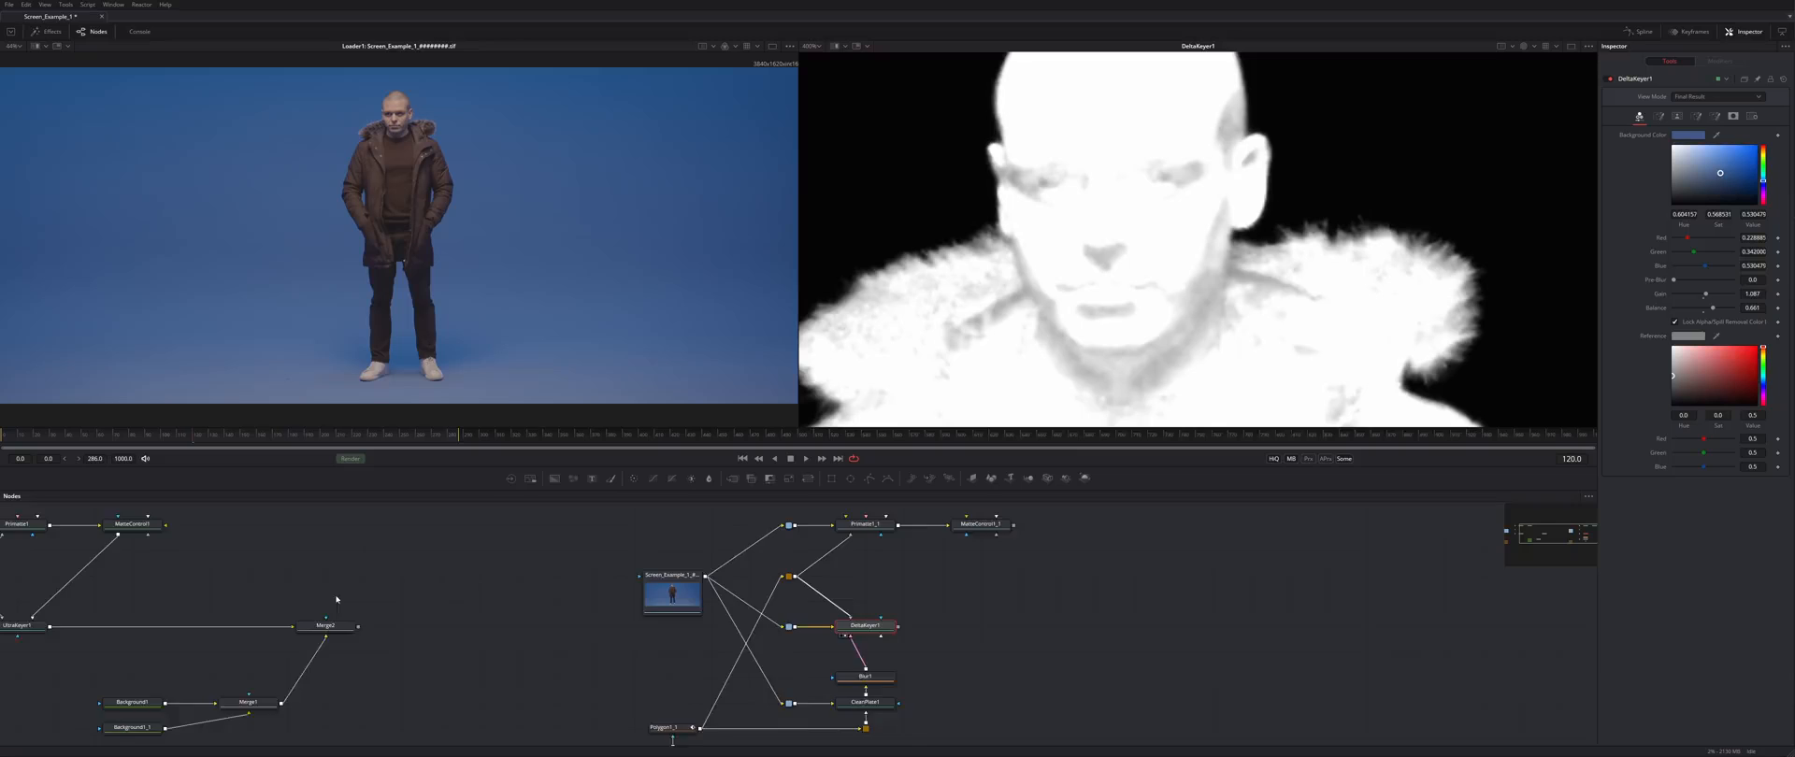
drag(320, 599, 376, 591)
- Compare the UltraKeyer1, MatteControl1 and Primatte1 mattes in the right viewer
click(97, 619)
key(2)
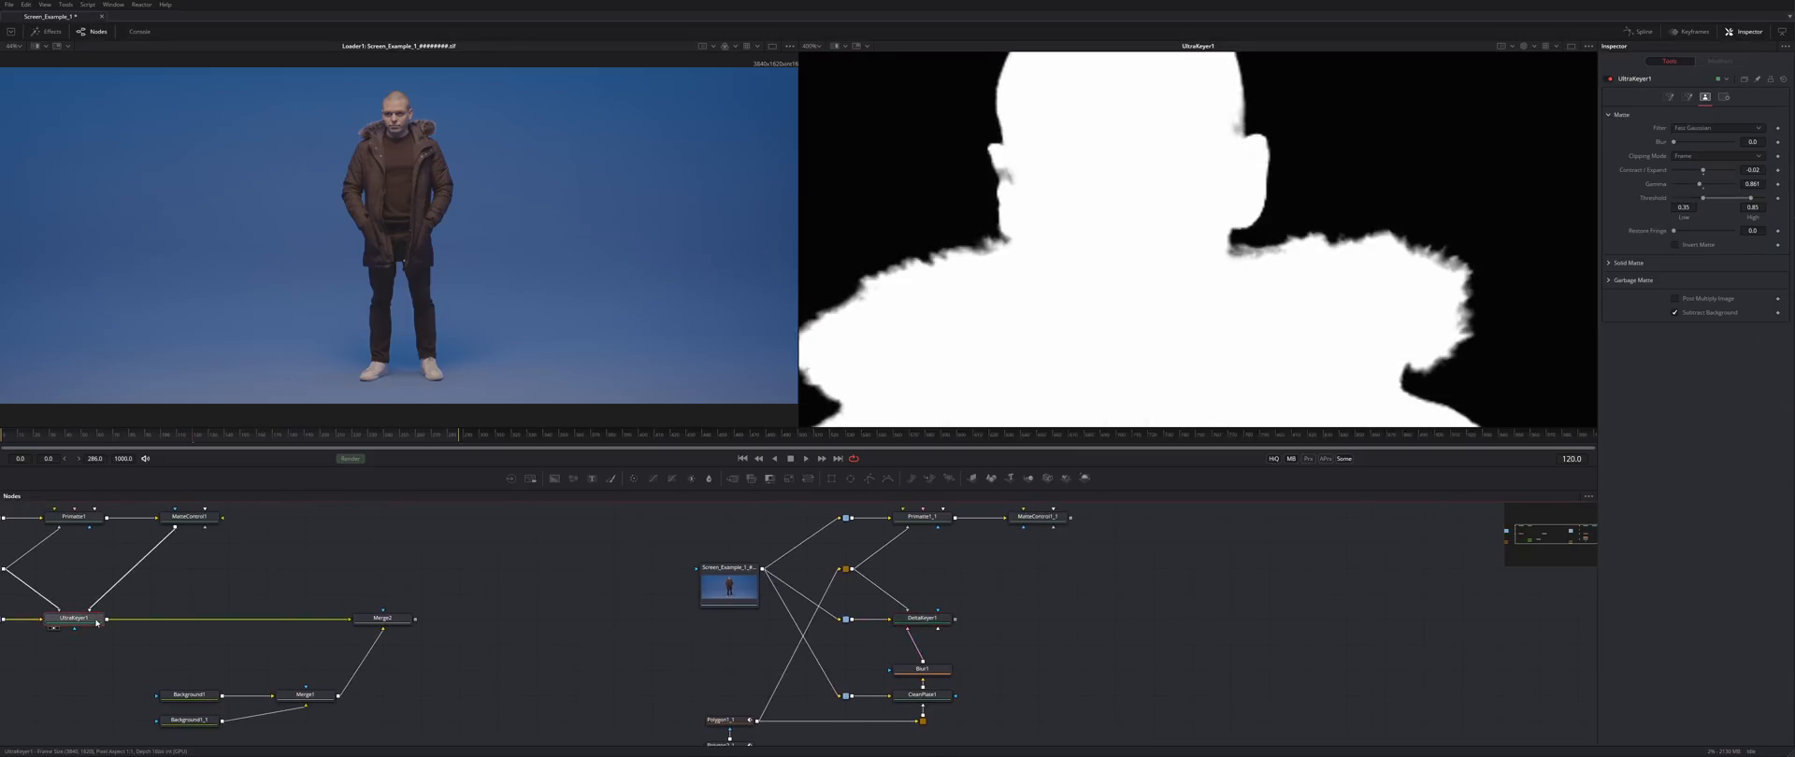
drag(97, 623, 529, 581)
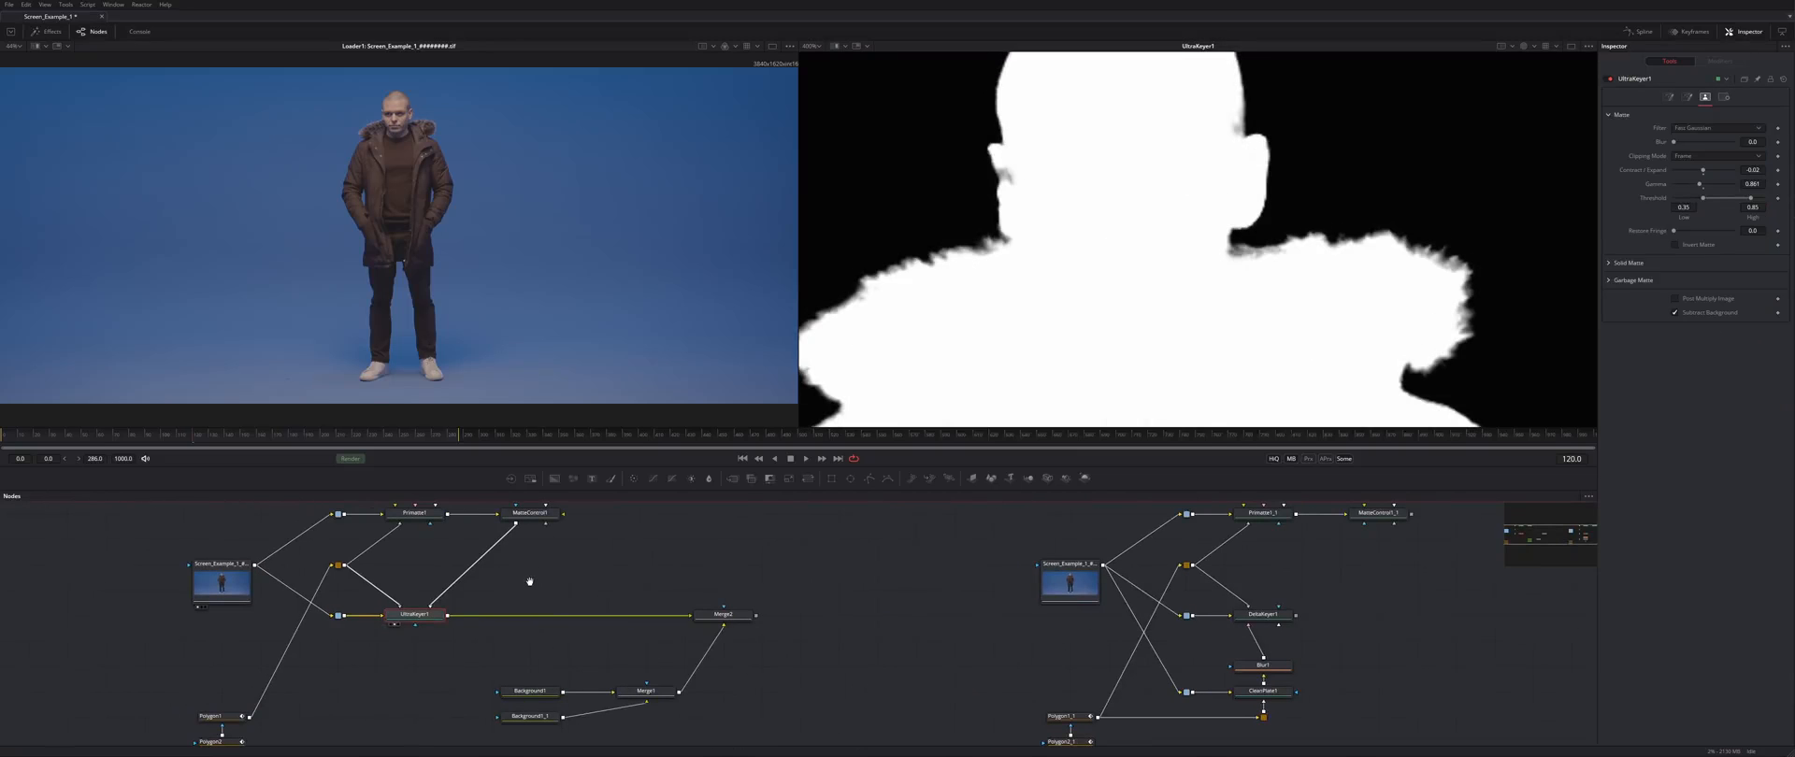
click(535, 514)
key(2)
click(419, 526)
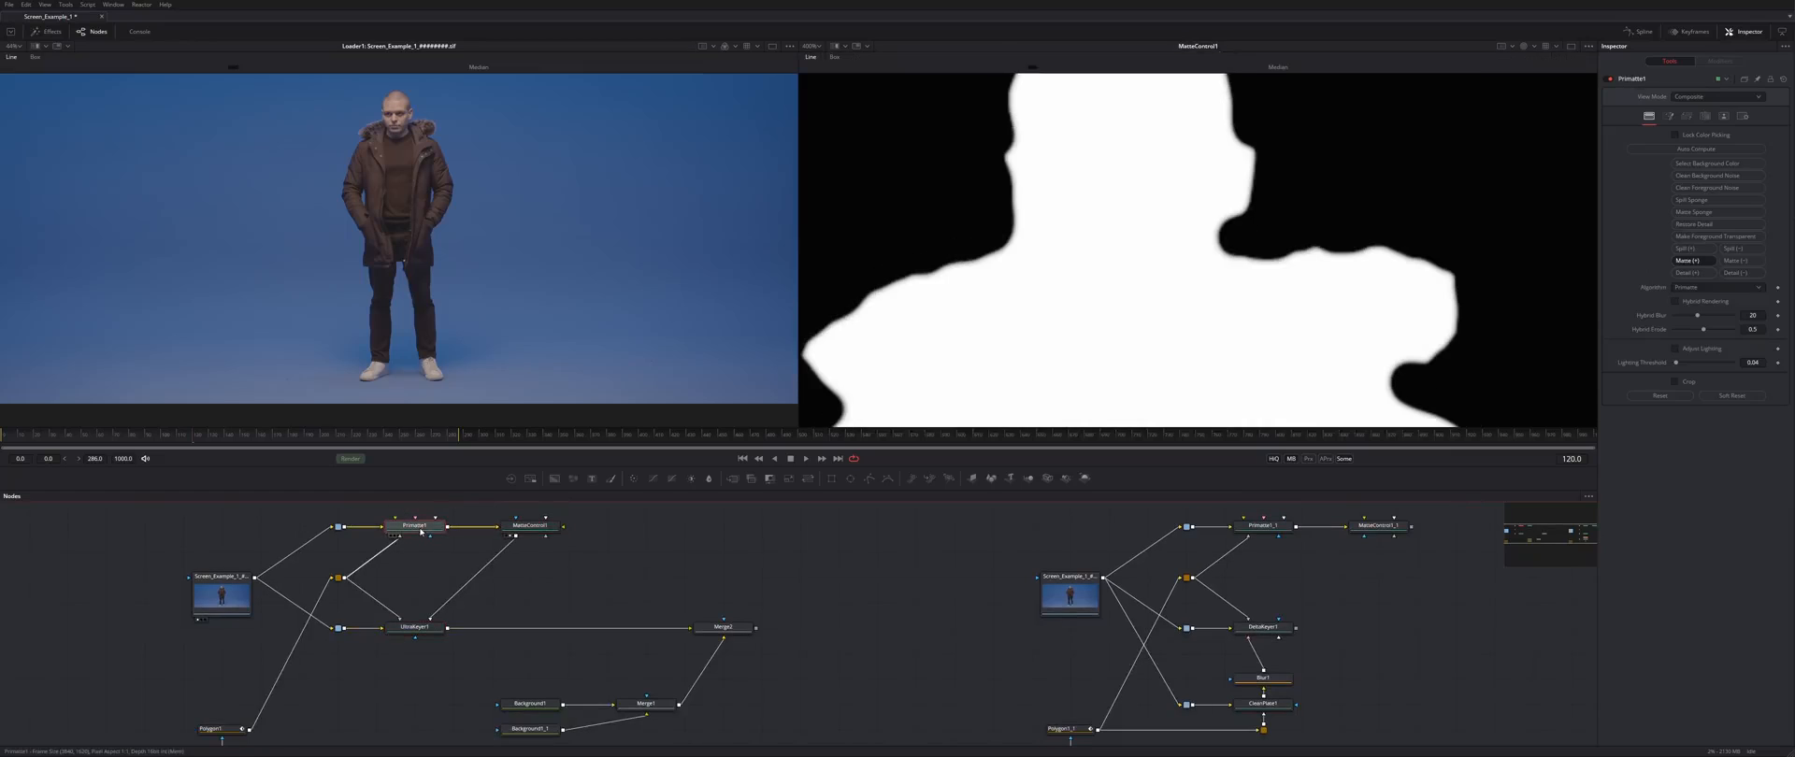
key(2)
click(419, 627)
key(2)
- View DeltaKeyer1's matte alongside them for comparison
drag(1371, 286, 1220, 226)
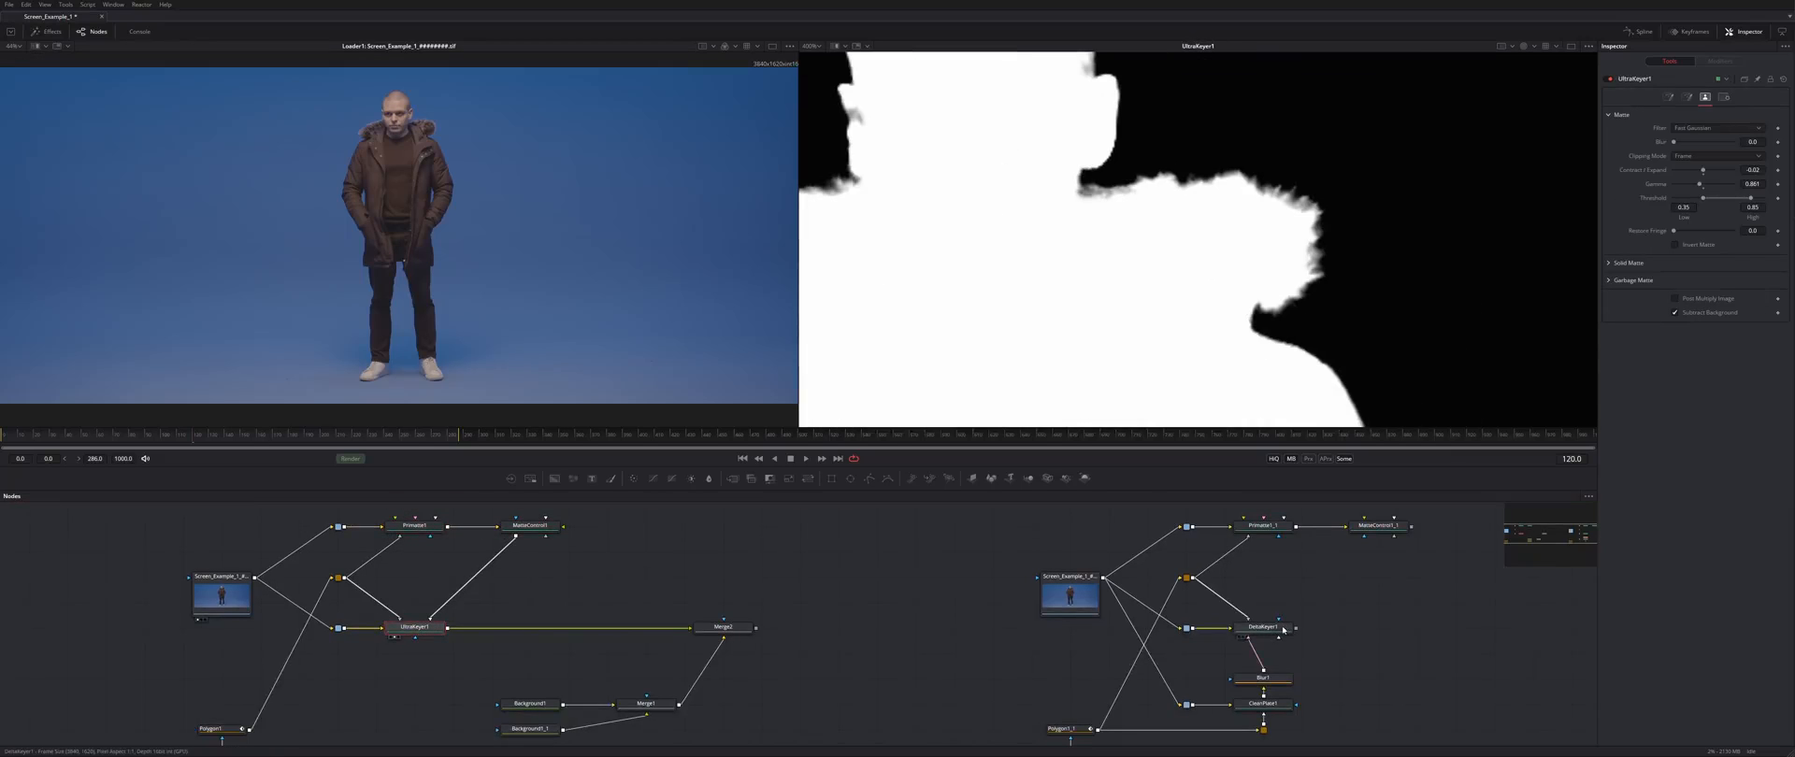
click(1264, 628)
key(2)
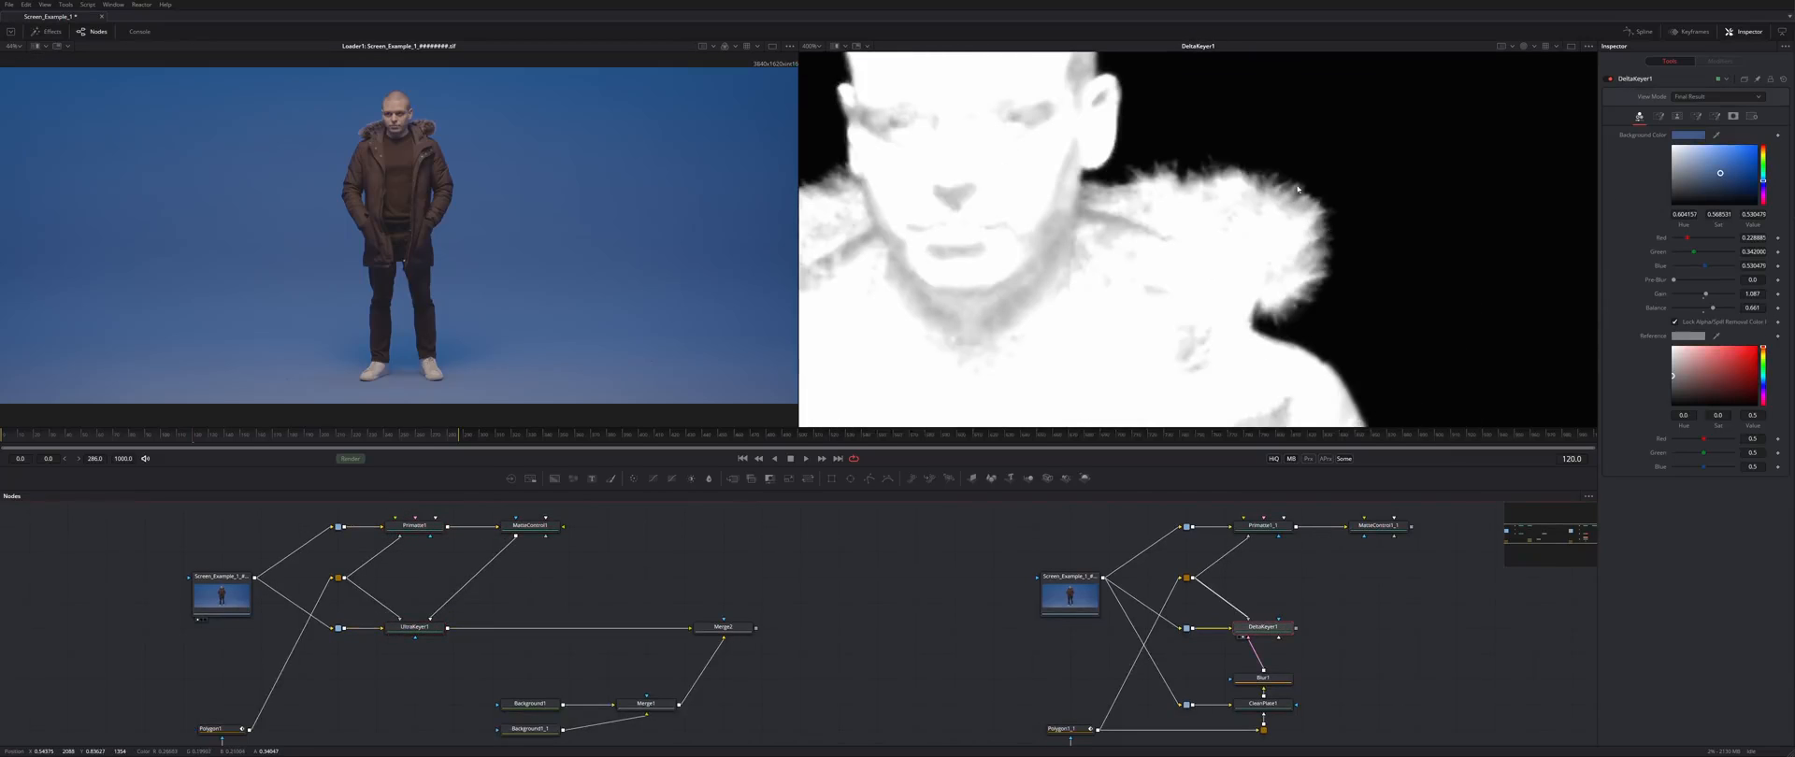
drag(1334, 561, 1091, 642)
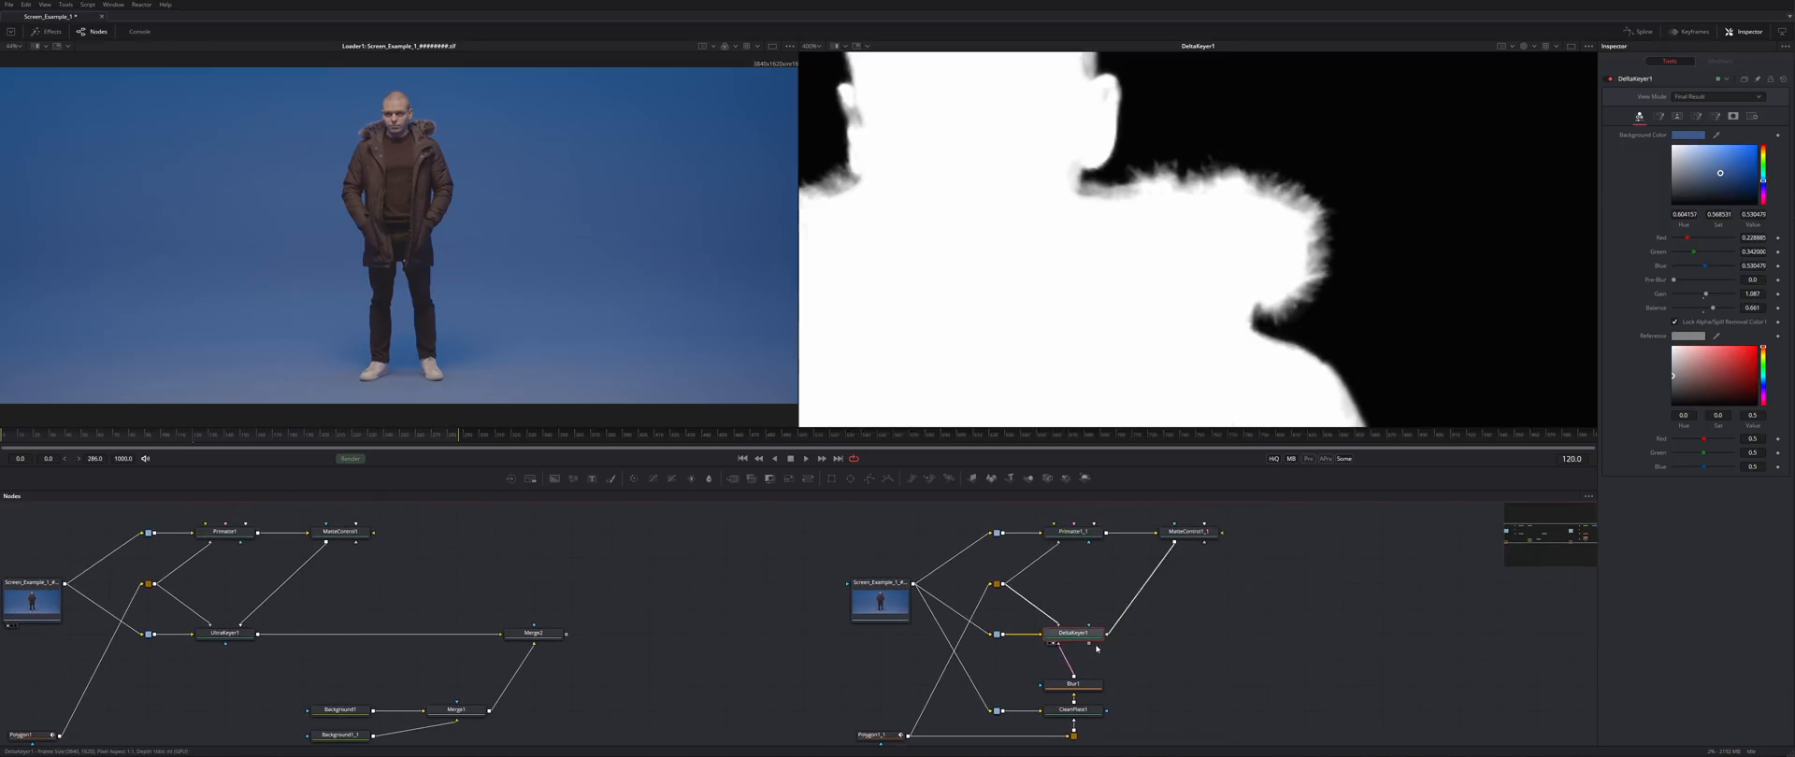
drag(990, 206, 1295, 215)
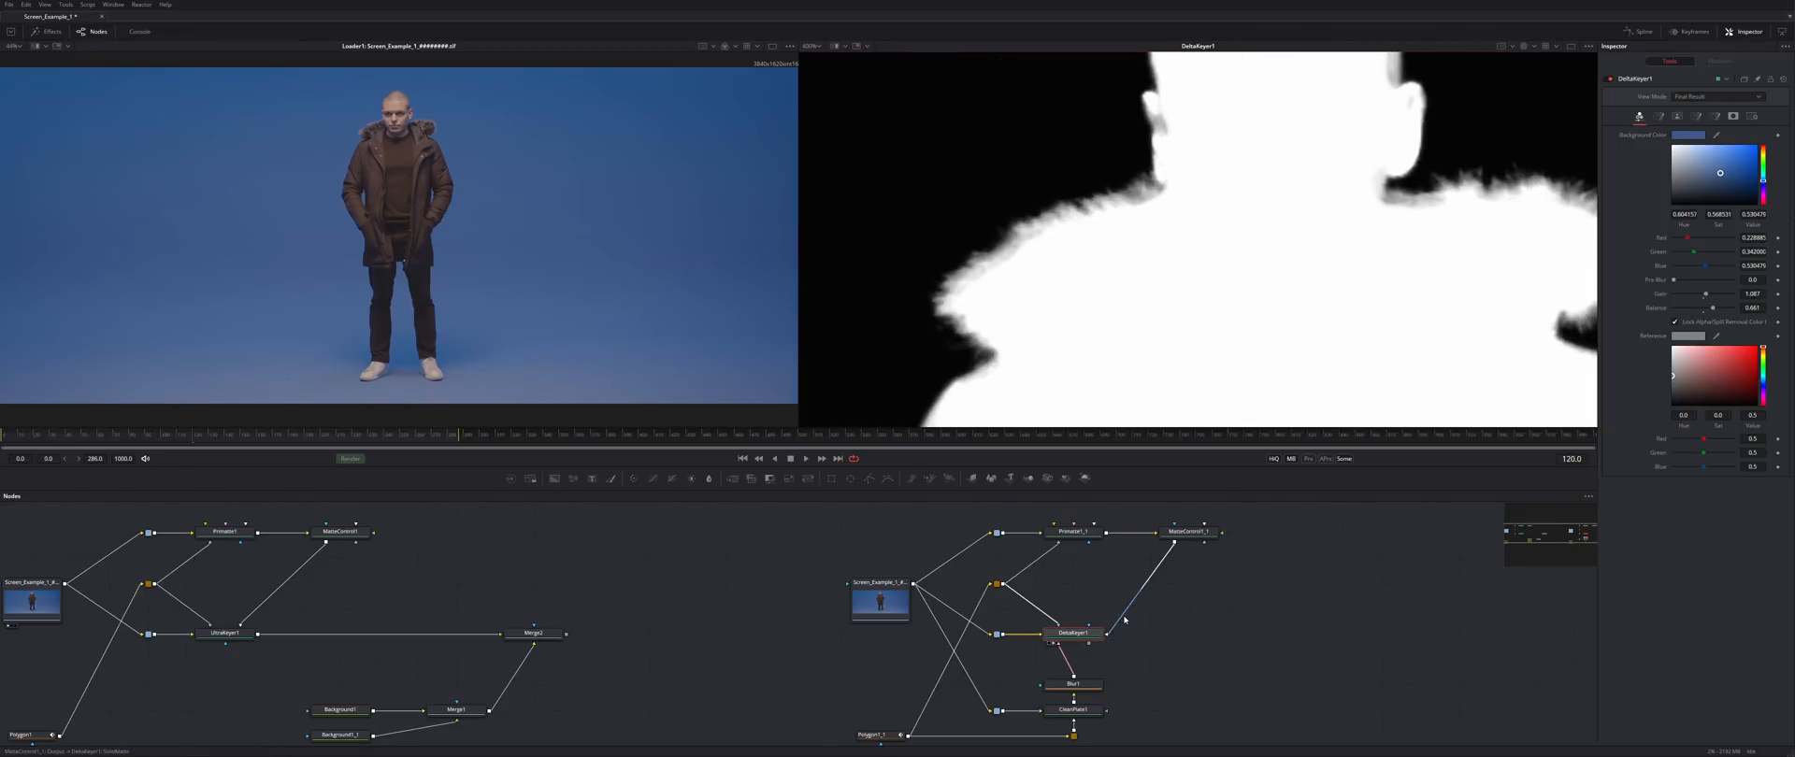
- Connect DeltaKeyer1 into MatteControl1_1 and set its matte blur to about 0.63
drag(1124, 619, 1168, 599)
drag(1221, 534, 1106, 635)
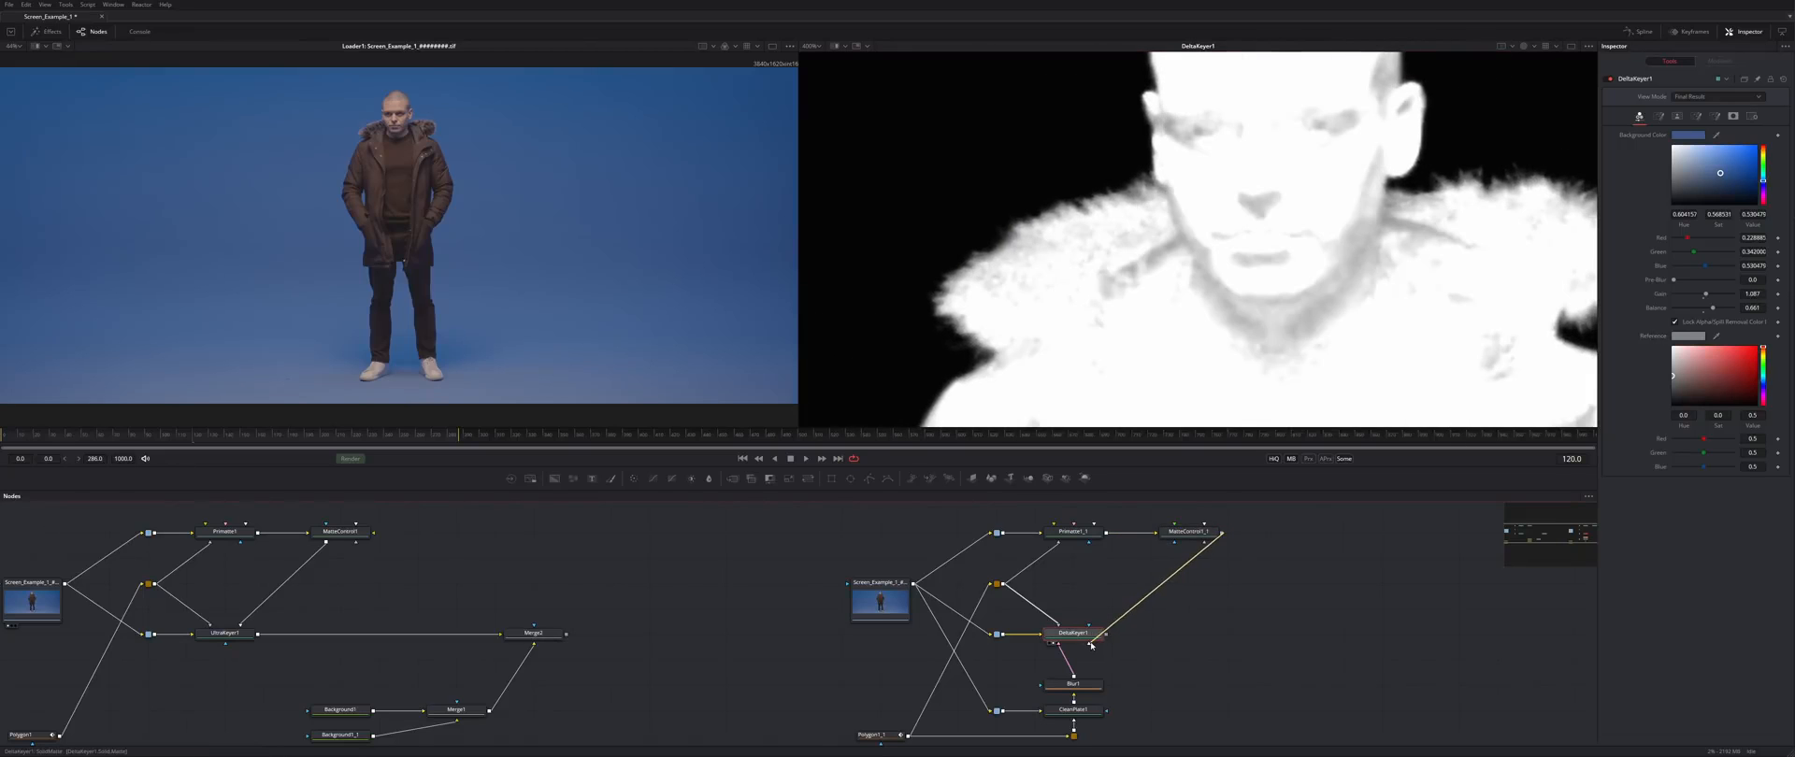
click(1213, 534)
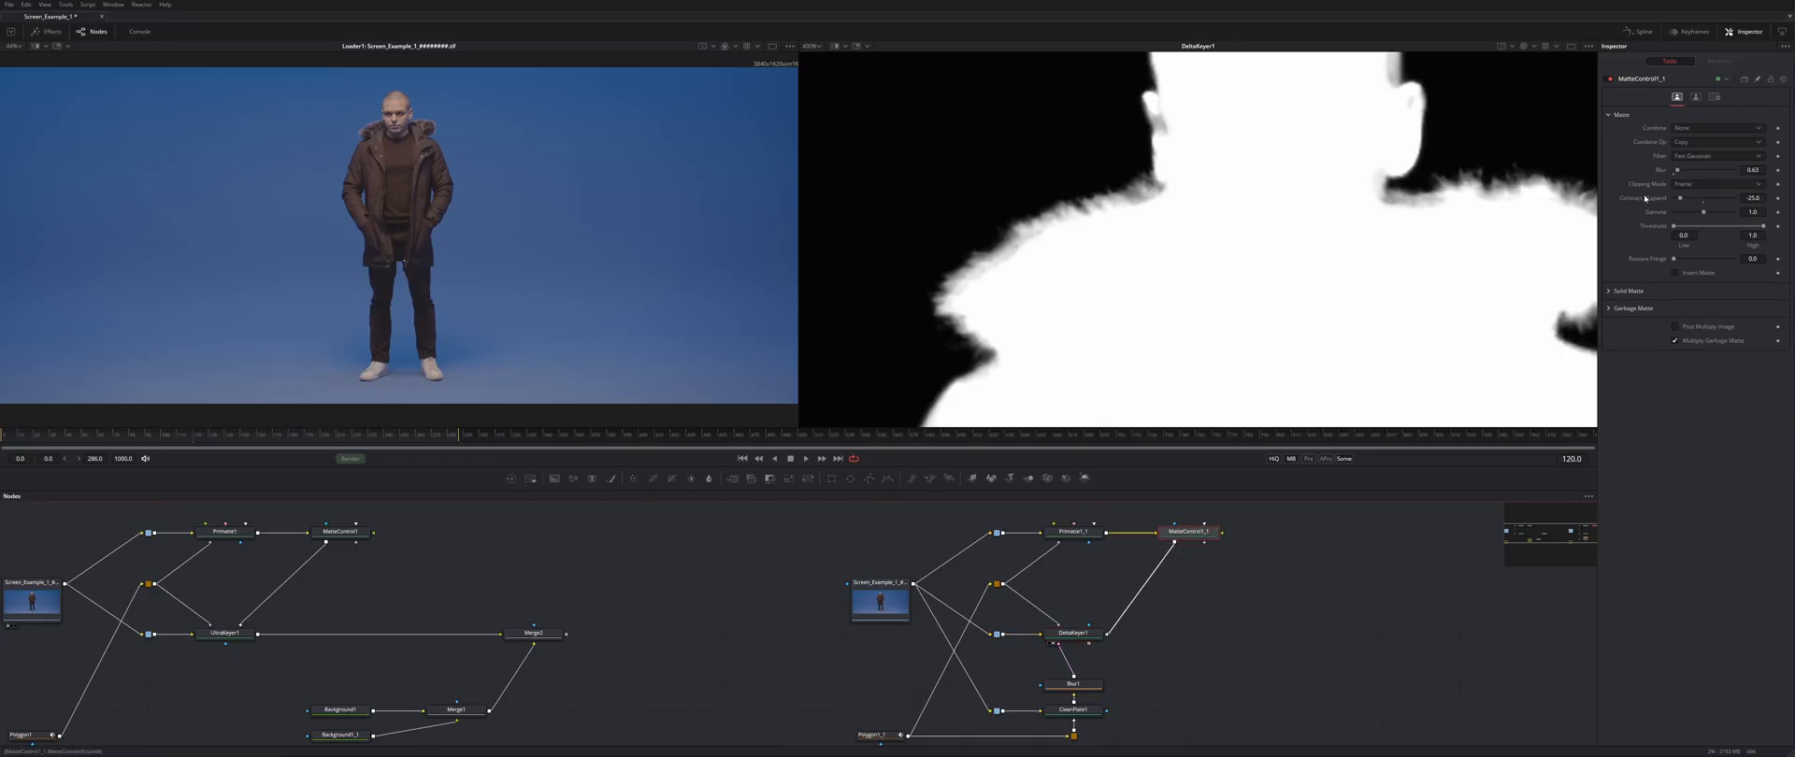
drag(1678, 173, 1703, 201)
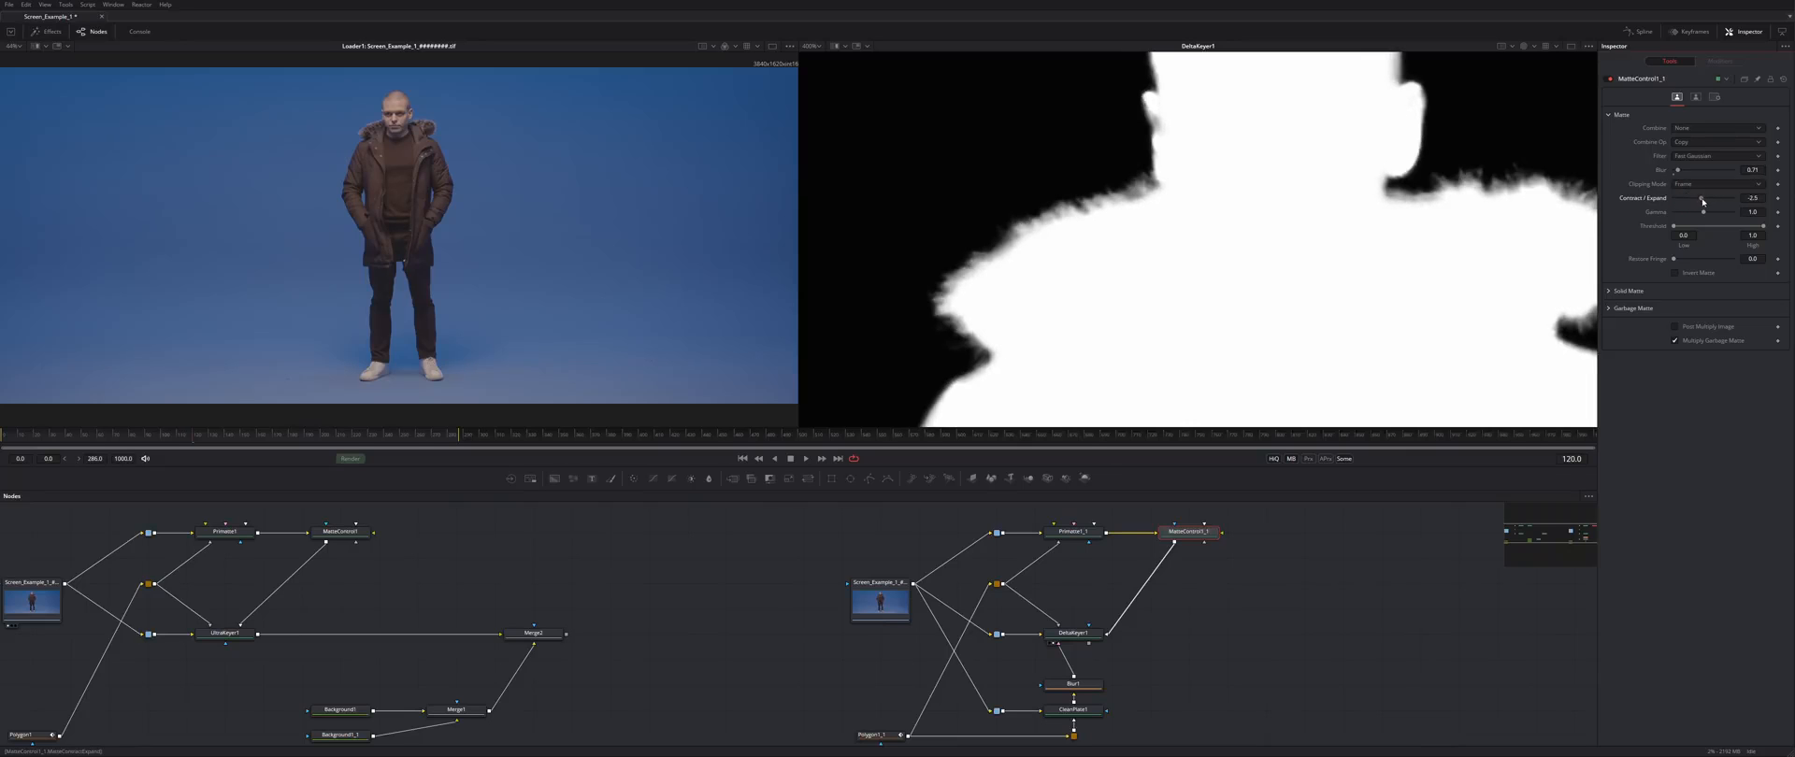
- Copy the background and merge nodes and paste them into free graph space
scroll(1225, 162, down, 1)
drag(823, 659, 1017, 587)
drag(715, 612, 496, 683)
key(ctrl+c)
drag(1569, 588, 1131, 629)
key(ctrl+v)
drag(1131, 629, 1031, 650)
- Merge DeltaKeyer1 over the pasted background as Merge3
drag(846, 616, 1170, 657)
drag(1246, 658, 1160, 608)
key(2)
drag(313, 625, 400, 636)
- Toggle between the Merge2 and Merge3 composites to compare them
click(381, 617)
key(2)
click(1227, 616)
key(2)
click(382, 617)
key(2)
click(1216, 616)
key(2)
click(381, 617)
key(2)
click(1201, 616)
key(2)
- Raise DeltaKeyer1's spill suppression and set Spill Method to Medium
click(917, 616)
click(1659, 116)
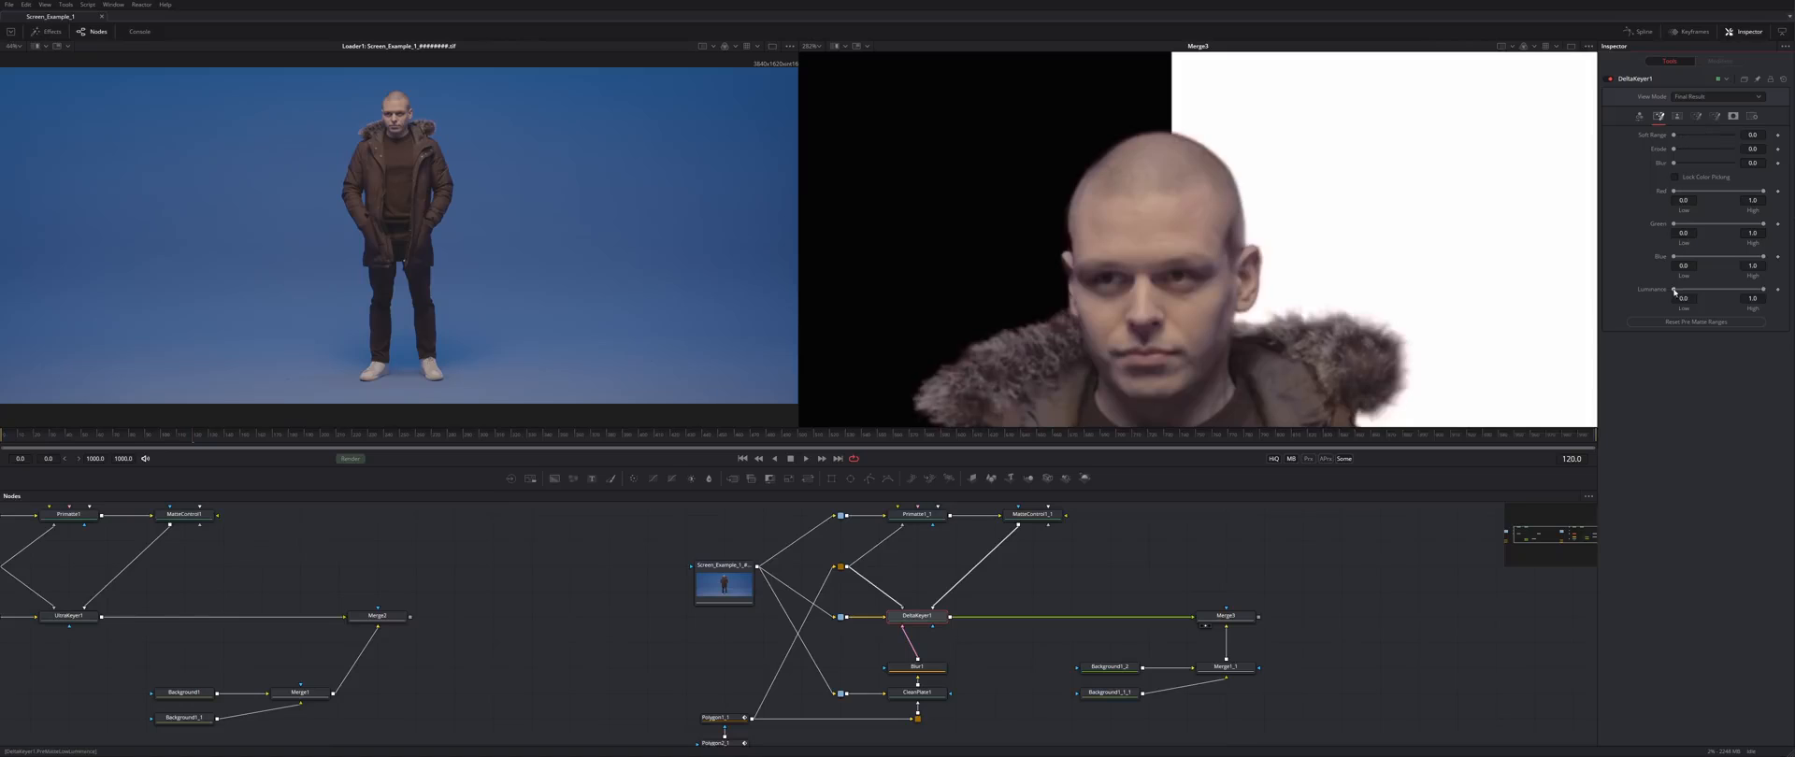
click(1678, 116)
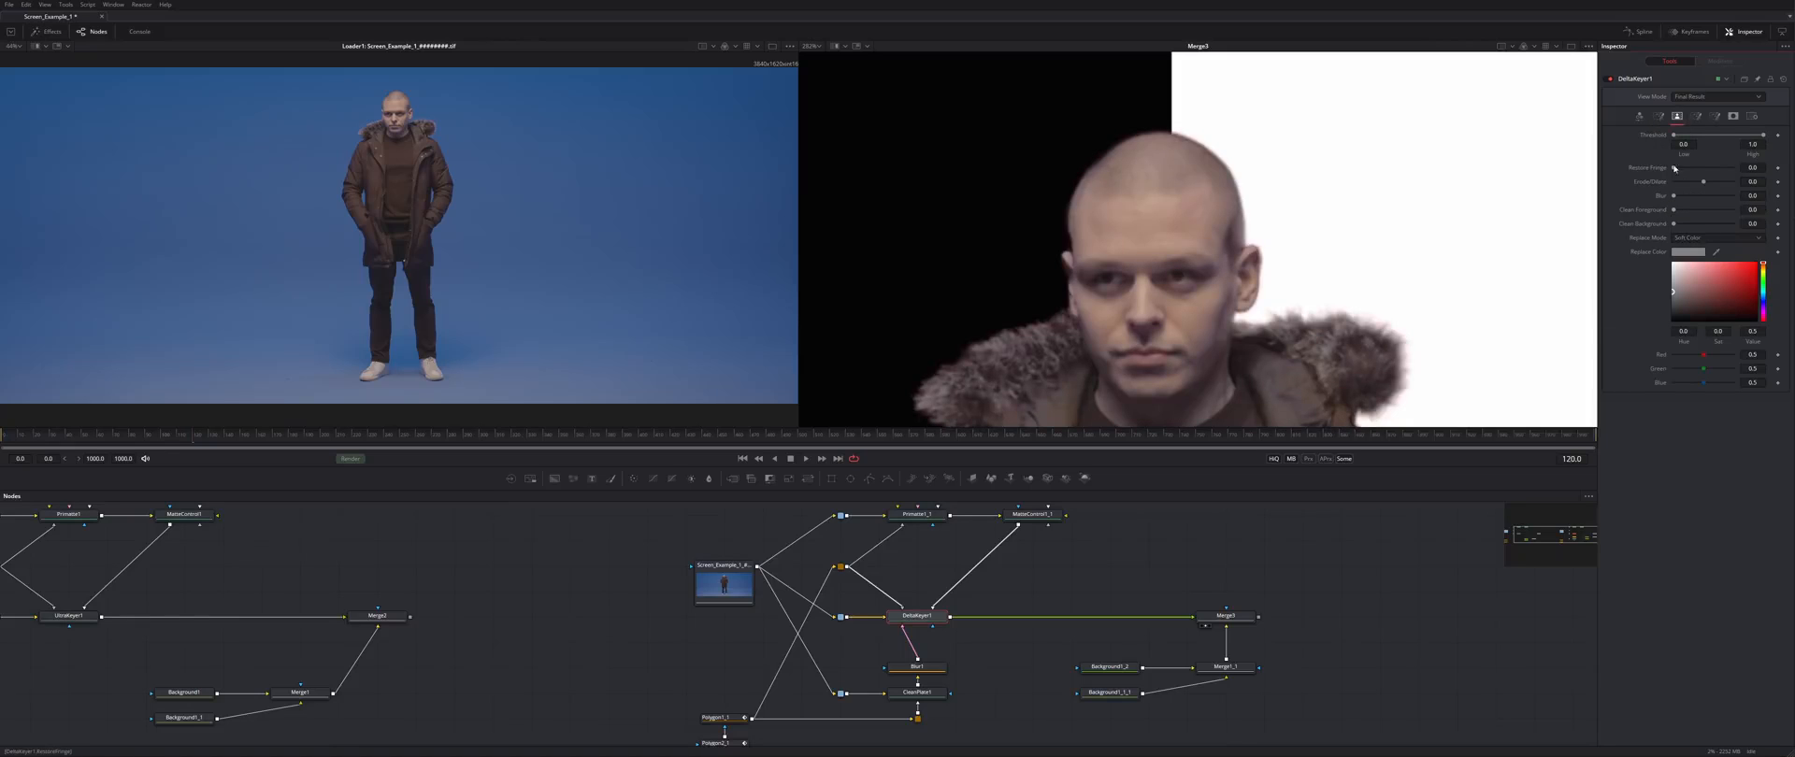
click(1695, 116)
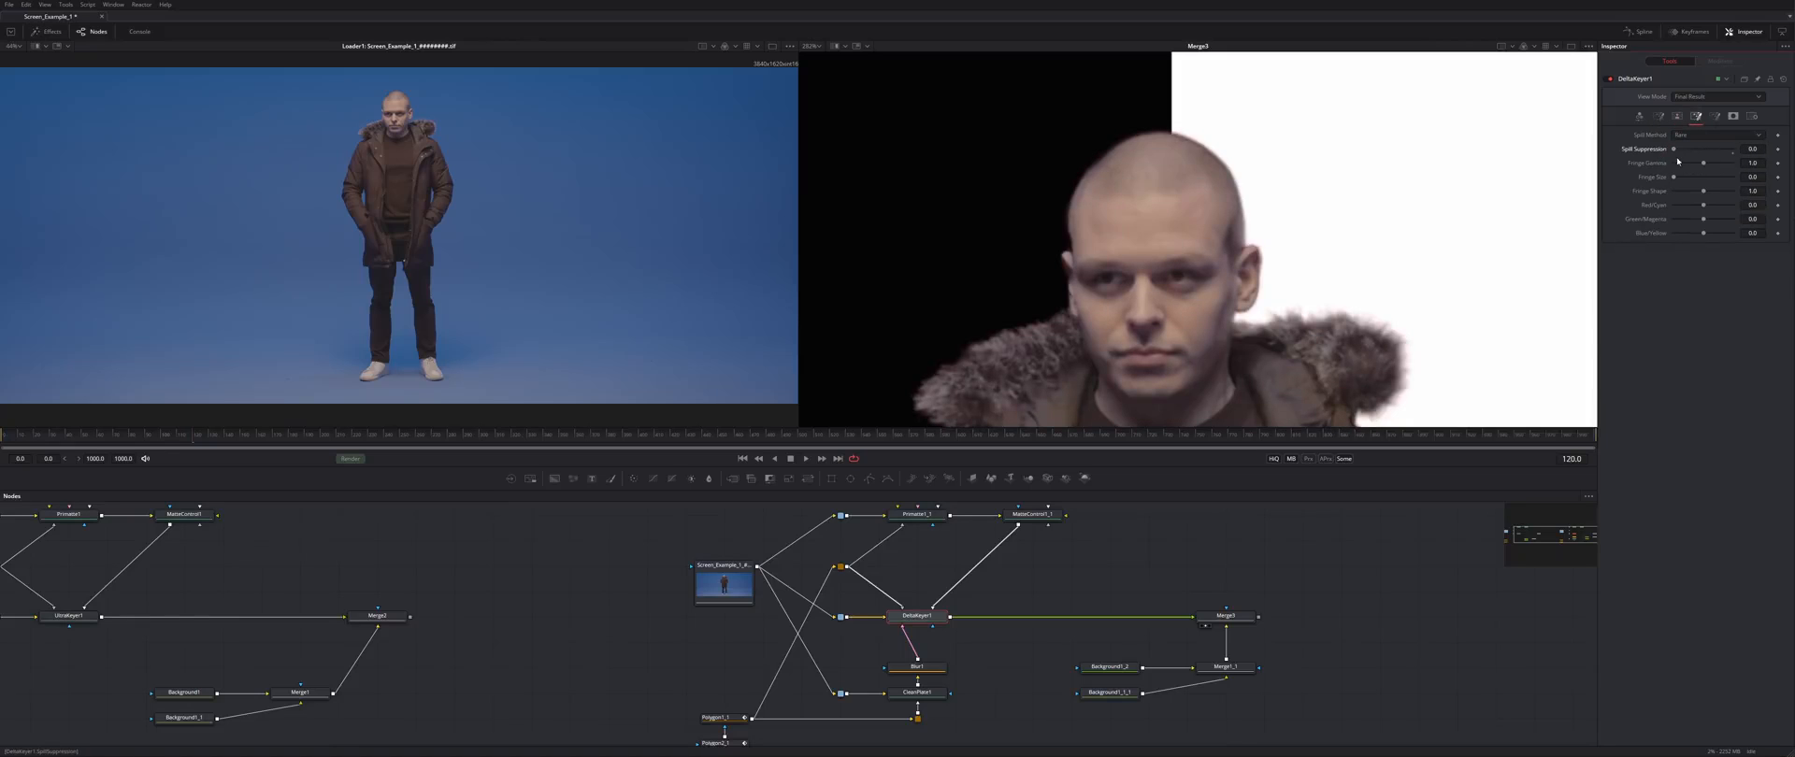
drag(1704, 154, 1709, 152)
click(1716, 138)
click(1709, 146)
- Set DeltaKeyer1's Fringe Gamma to about 0.44, checking edges from head to shoes
drag(1704, 164, 1685, 168)
drag(1673, 178, 1676, 180)
drag(1403, 374, 1416, 94)
drag(1384, 402, 981, 210)
drag(1172, 74, 1257, 552)
drag(1677, 168, 1687, 167)
drag(1206, 103, 1262, 654)
scroll(1220, 140, down, 8)
- Save the composition and view Merge2's composite
key(ctrl+s)
click(378, 615)
key(2)
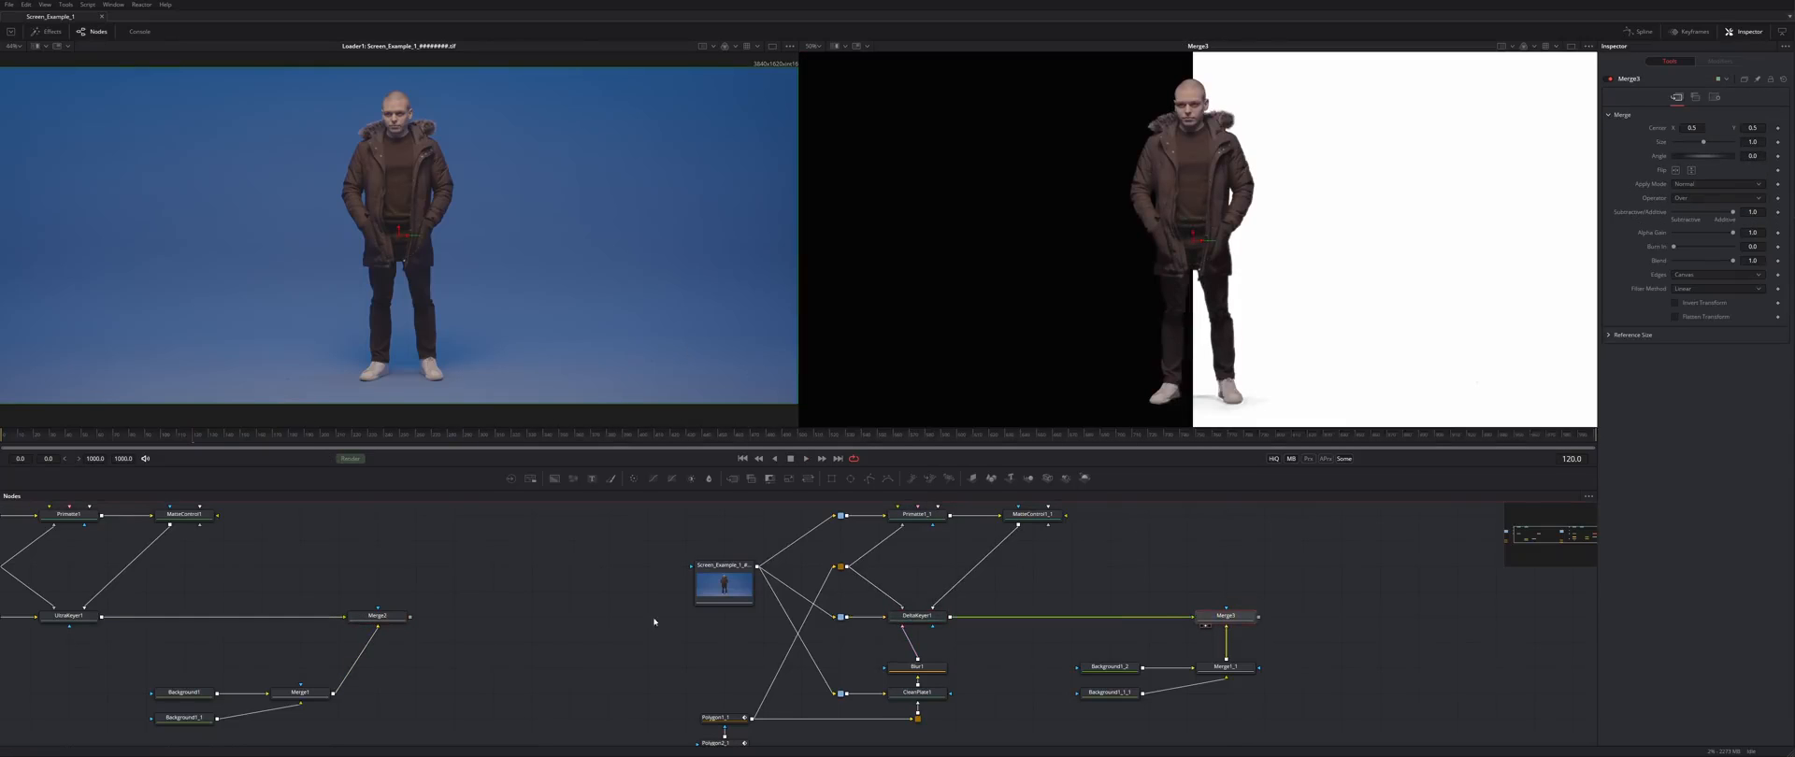
- Search Google Images for 'garage' and save a parking-garage photo
key(alt+Tab)
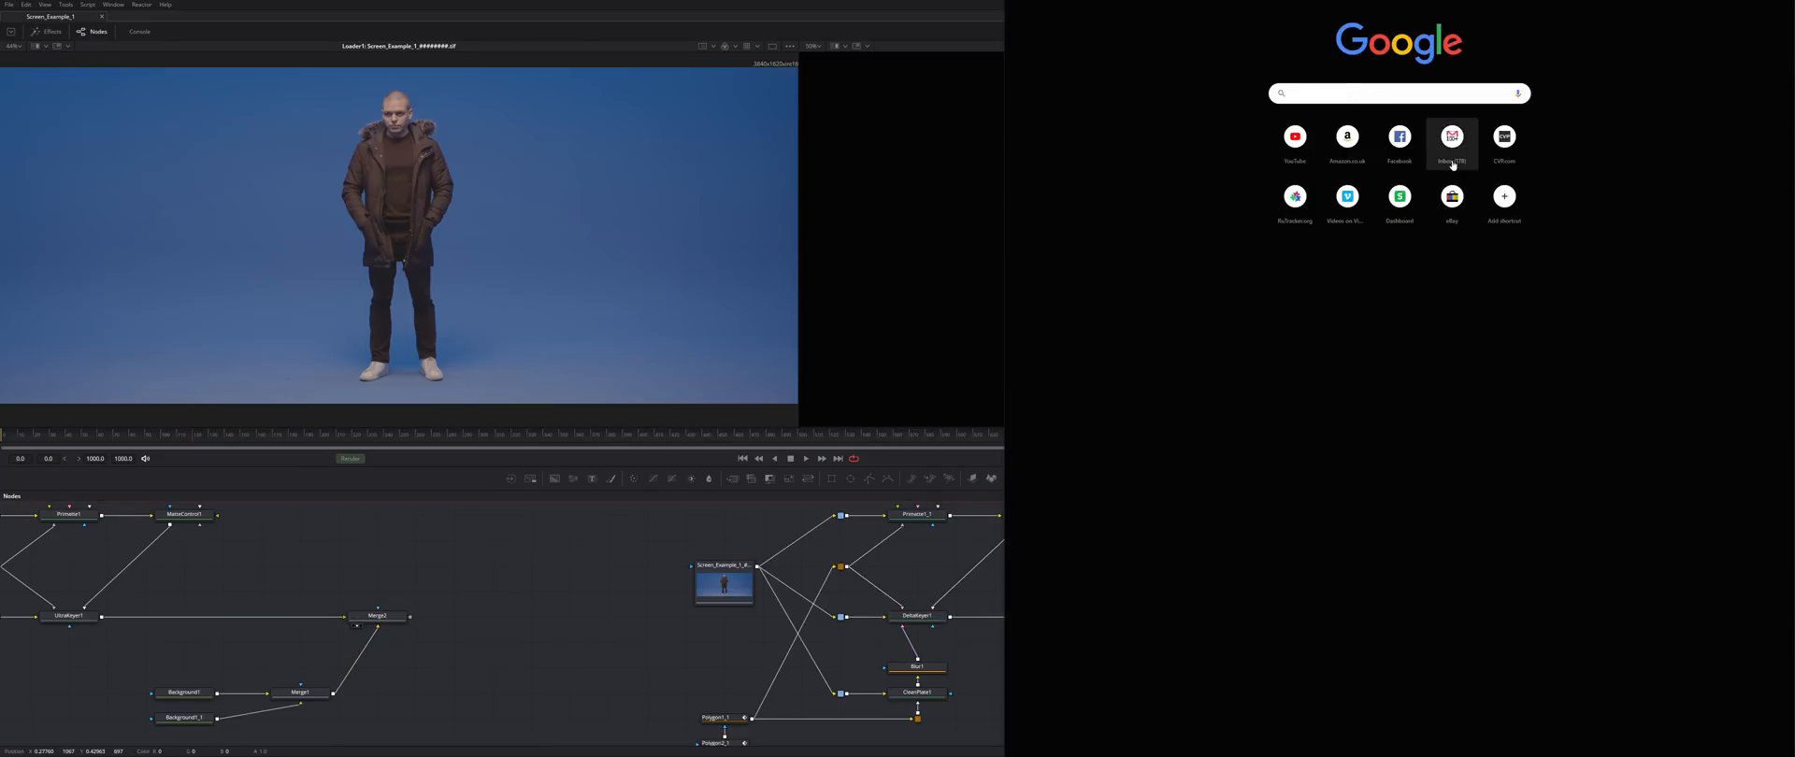
text(garage)
key(Return)
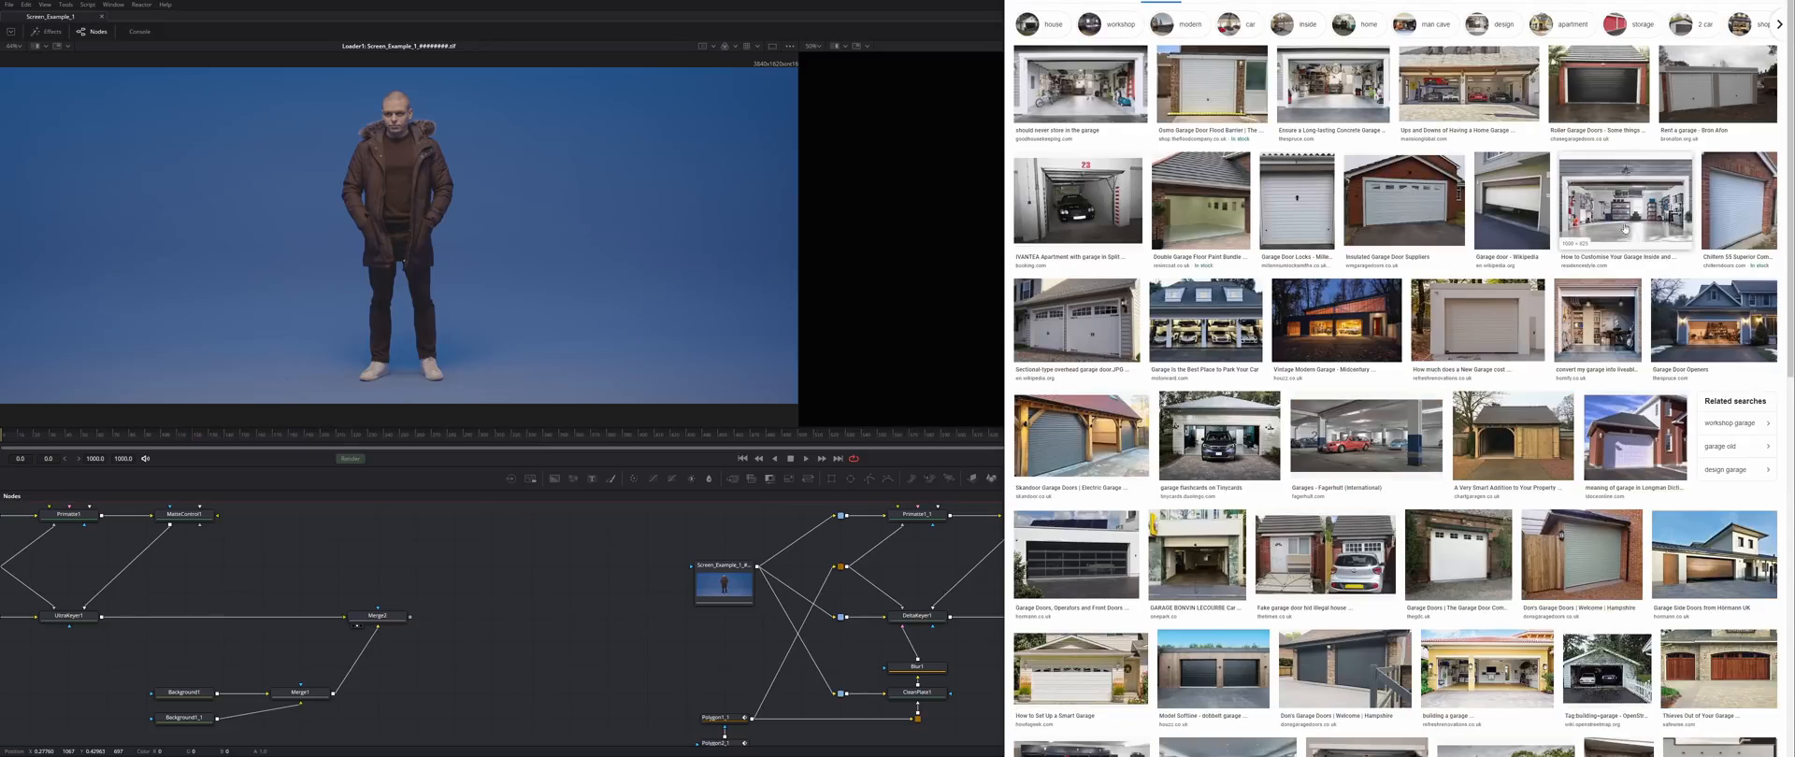
click(1468, 86)
click(1647, 98)
right_click(1393, 309)
click(1435, 338)
click(1376, 340)
- Load the saved garage photo into Fusion and show it in the left viewer
key(alt+Tab)
click(510, 479)
click(1036, 565)
key(1)
drag(1316, 598, 1373, 674)
click(1693, 159)
click(1005, 564)
- Return to the browser's image results, then add a Resize node after the garage loader
key(alt+Tab)
key(alt+Left)
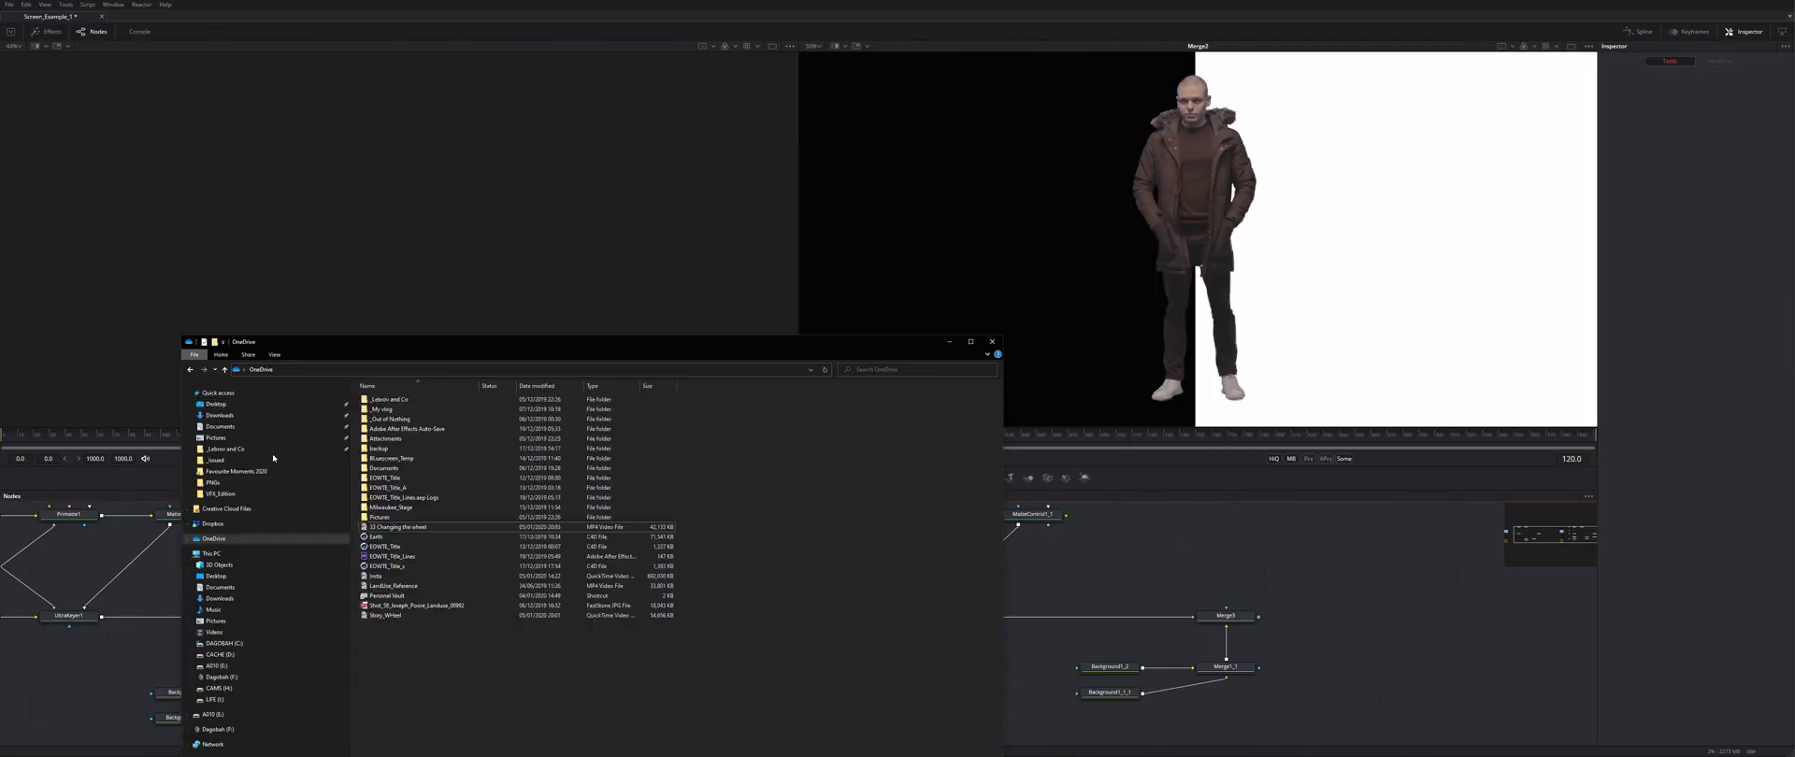
key(ctrl+space)
text(res)
key(Return)
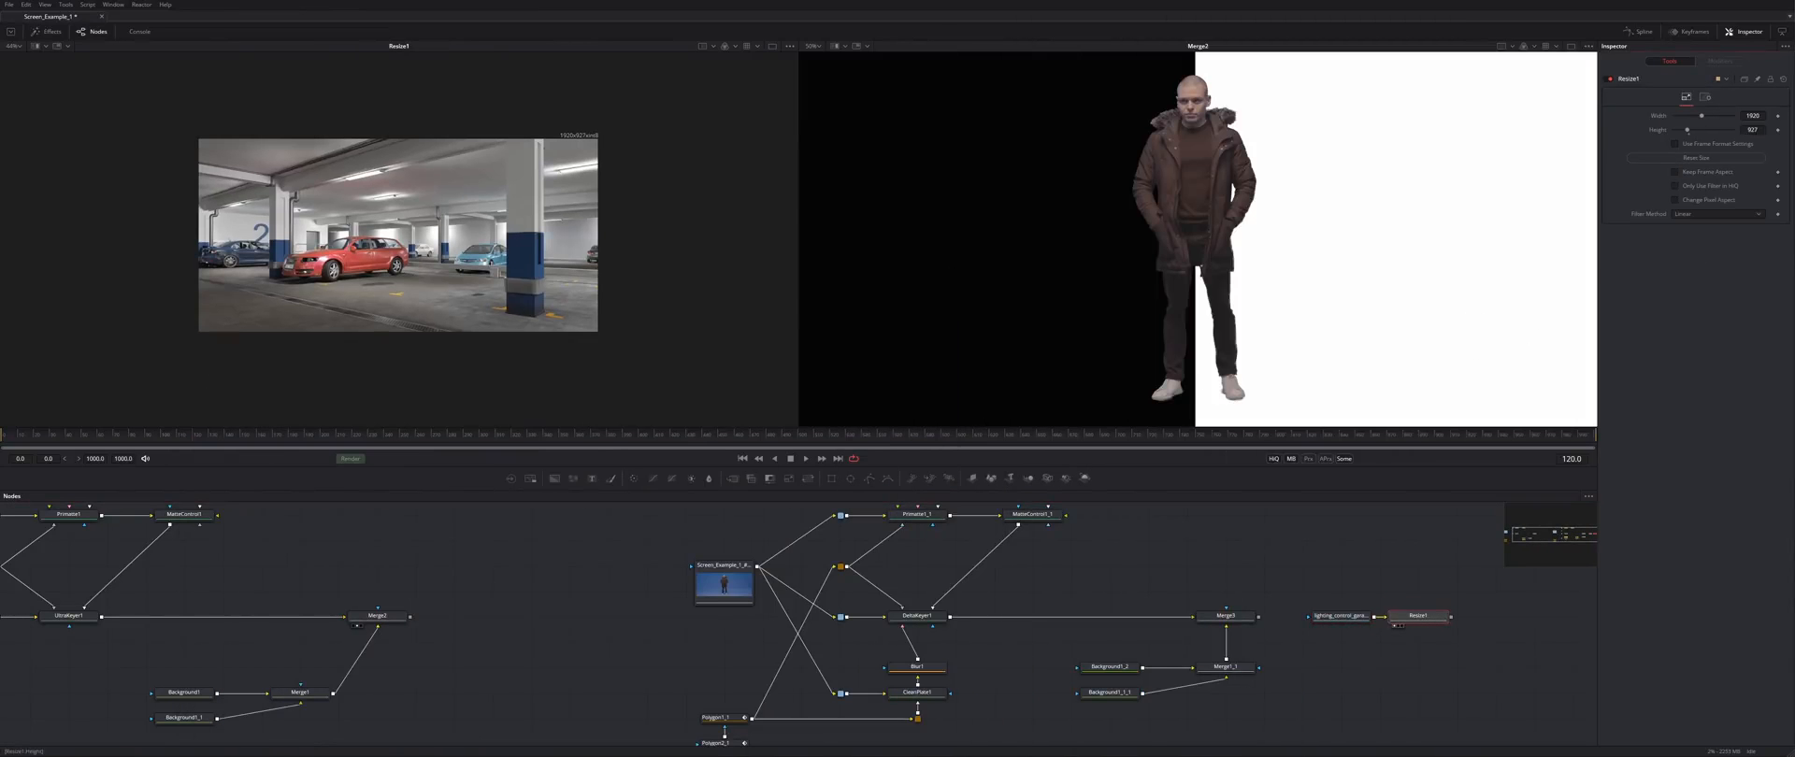
- Merge DeltaKeyer1 over Resize1 as Merge4 and resize the garage to 3840x1620
drag(951, 617, 1374, 643)
key(2)
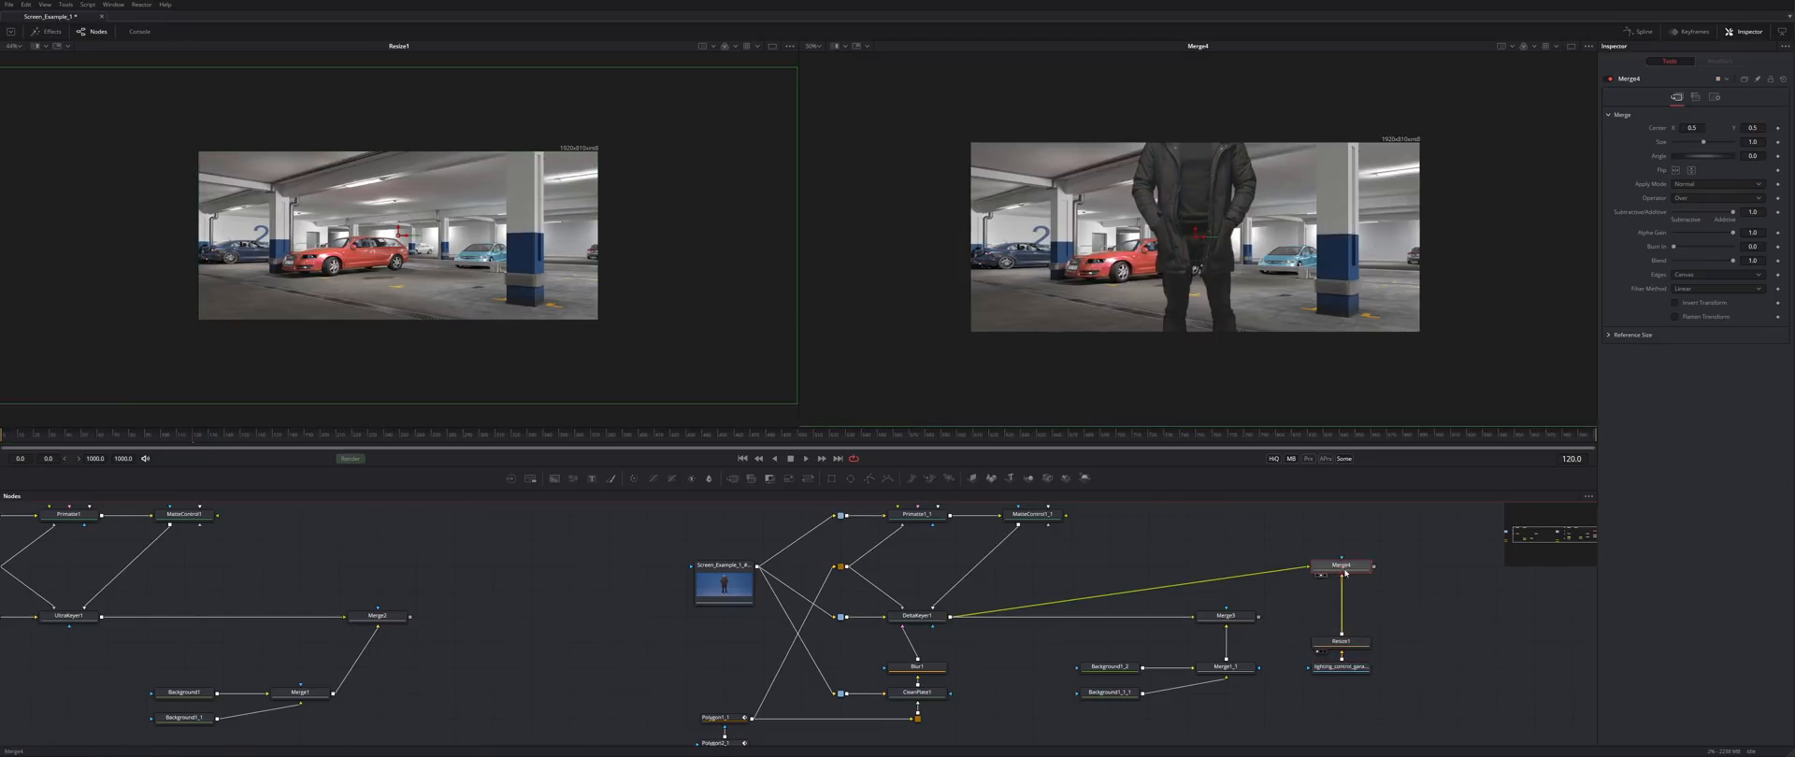
click(1342, 643)
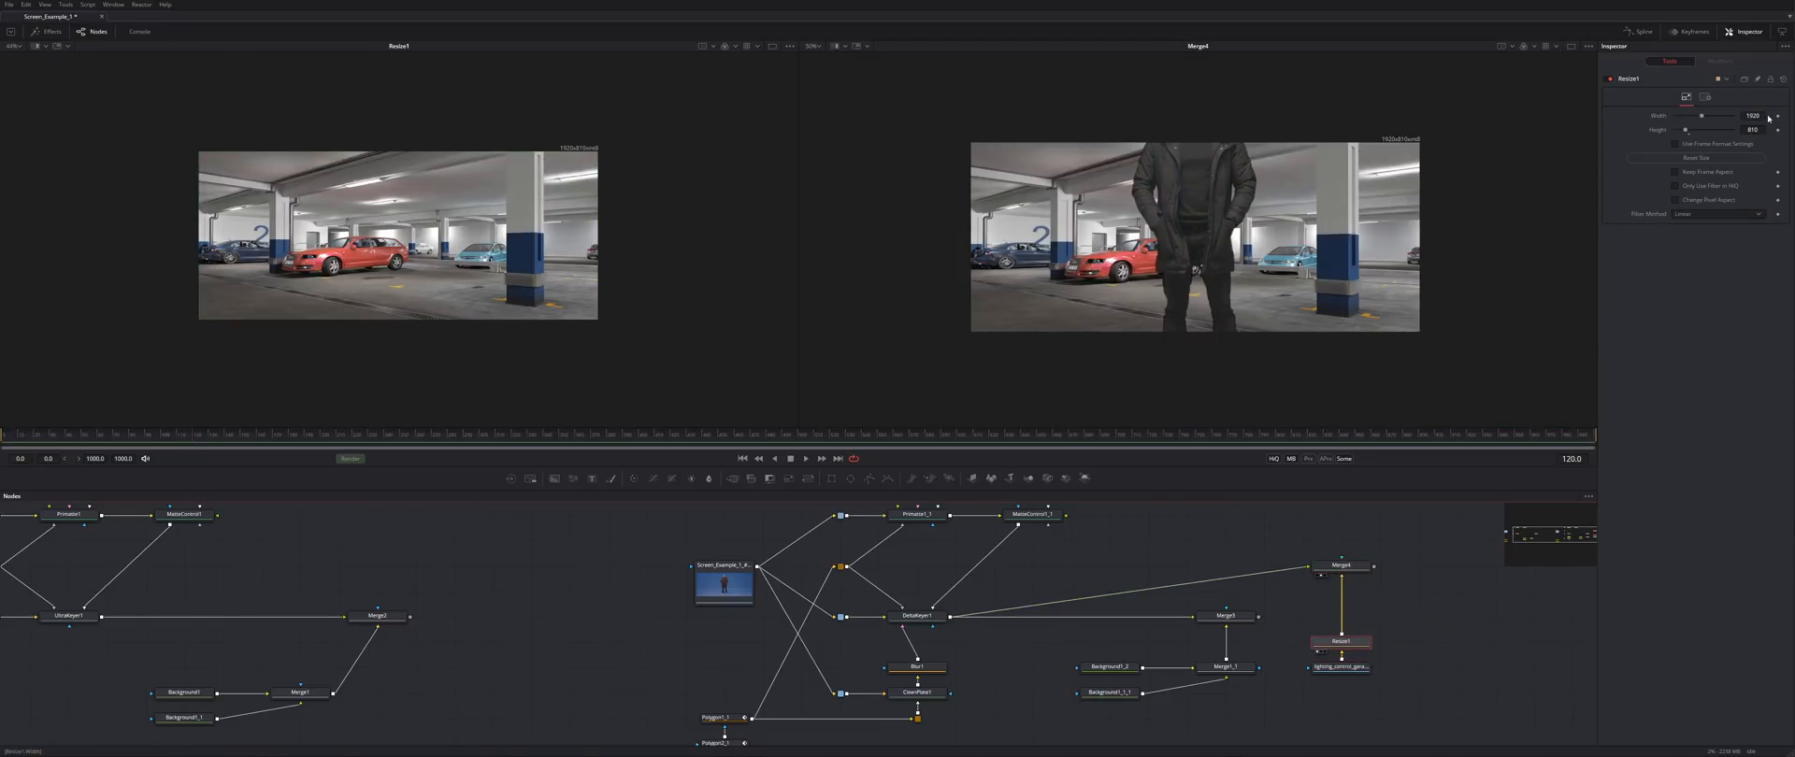
double_click(1753, 115)
text(3840)
key(Tab)
text(1620)
key(Return)
- Add a Blur node to the background with a Rectangle mask
key(ctrl+space)
text(blur)
key(Return)
key(ctrl+space)
text(rect)
key(Return)
- Position and size the rectangle mask, with soft edge about 0.1276
drag(1497, 617, 1458, 617)
drag(1366, 257, 1532, 257)
drag(1209, 257, 1208, 212)
drag(1244, 144, 1244, 101)
drag(1674, 158, 1711, 160)
drag(1209, 213, 1209, 244)
drag(1243, 133, 1243, 97)
drag(1208, 244, 1208, 195)
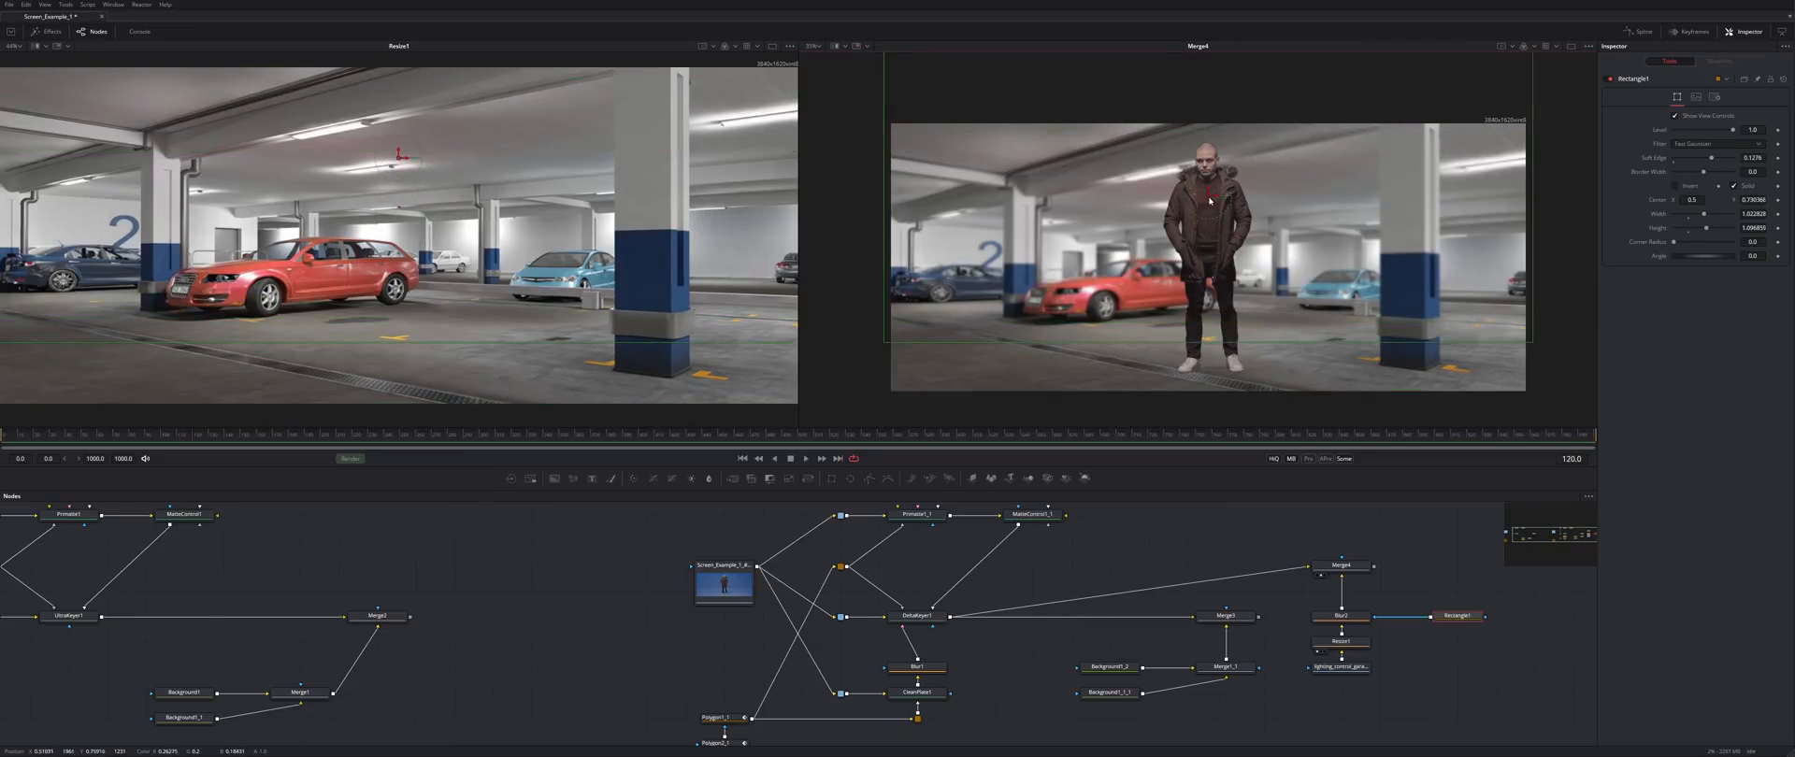
scroll(1194, 164, up, 5)
click(1290, 530)
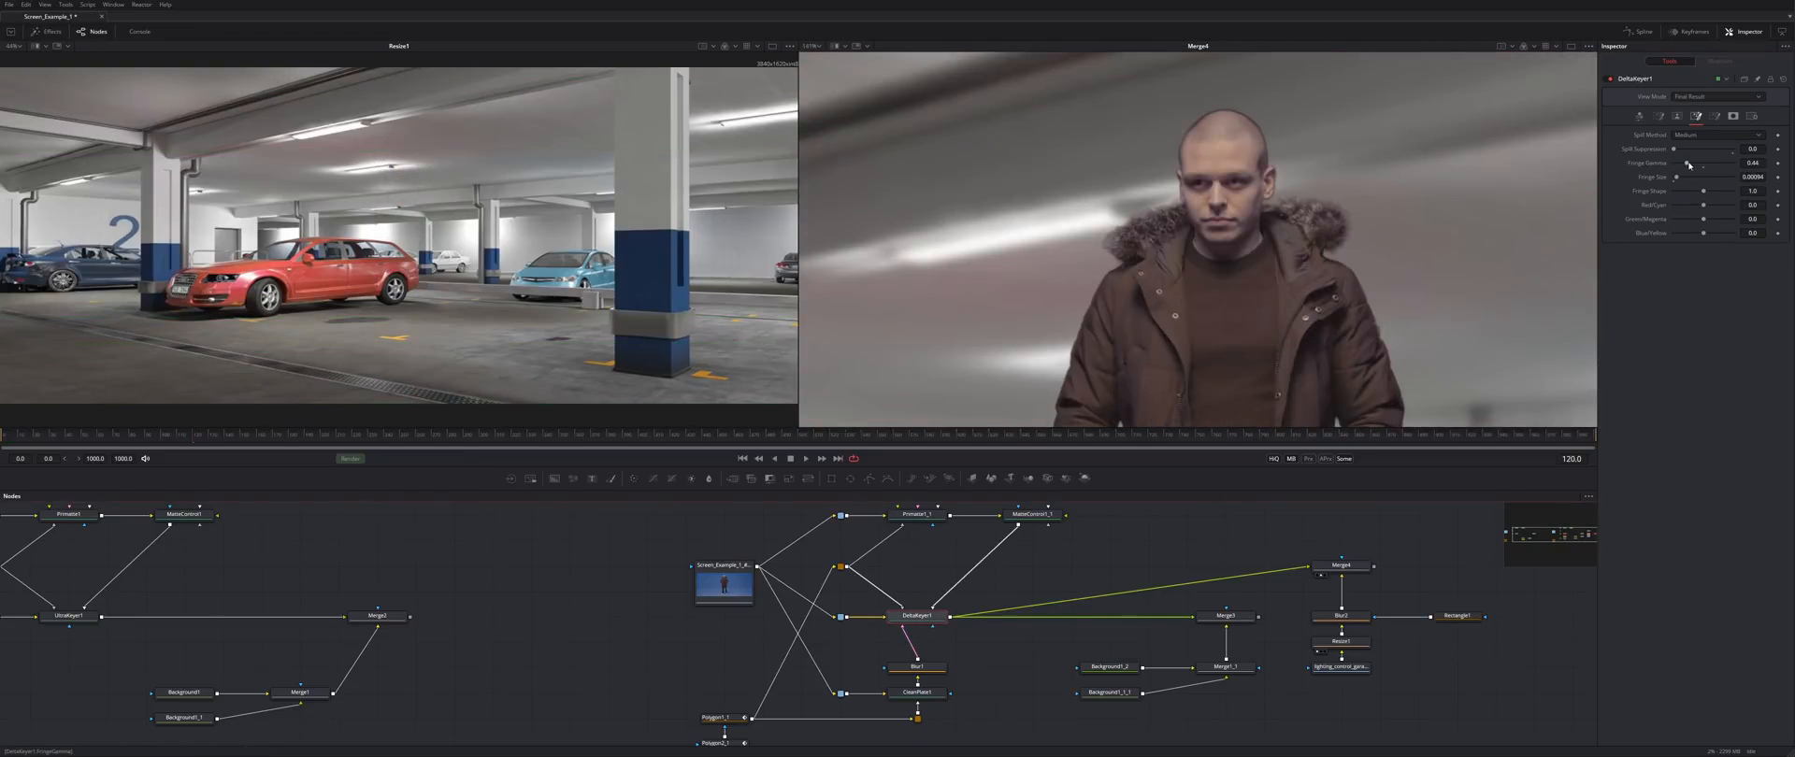
- Raise DeltaKeyer1's Fringe Gamma to brighten the fur edges
drag(1690, 166, 1692, 165)
scroll(1381, 264, down, 6)
click(1237, 252)
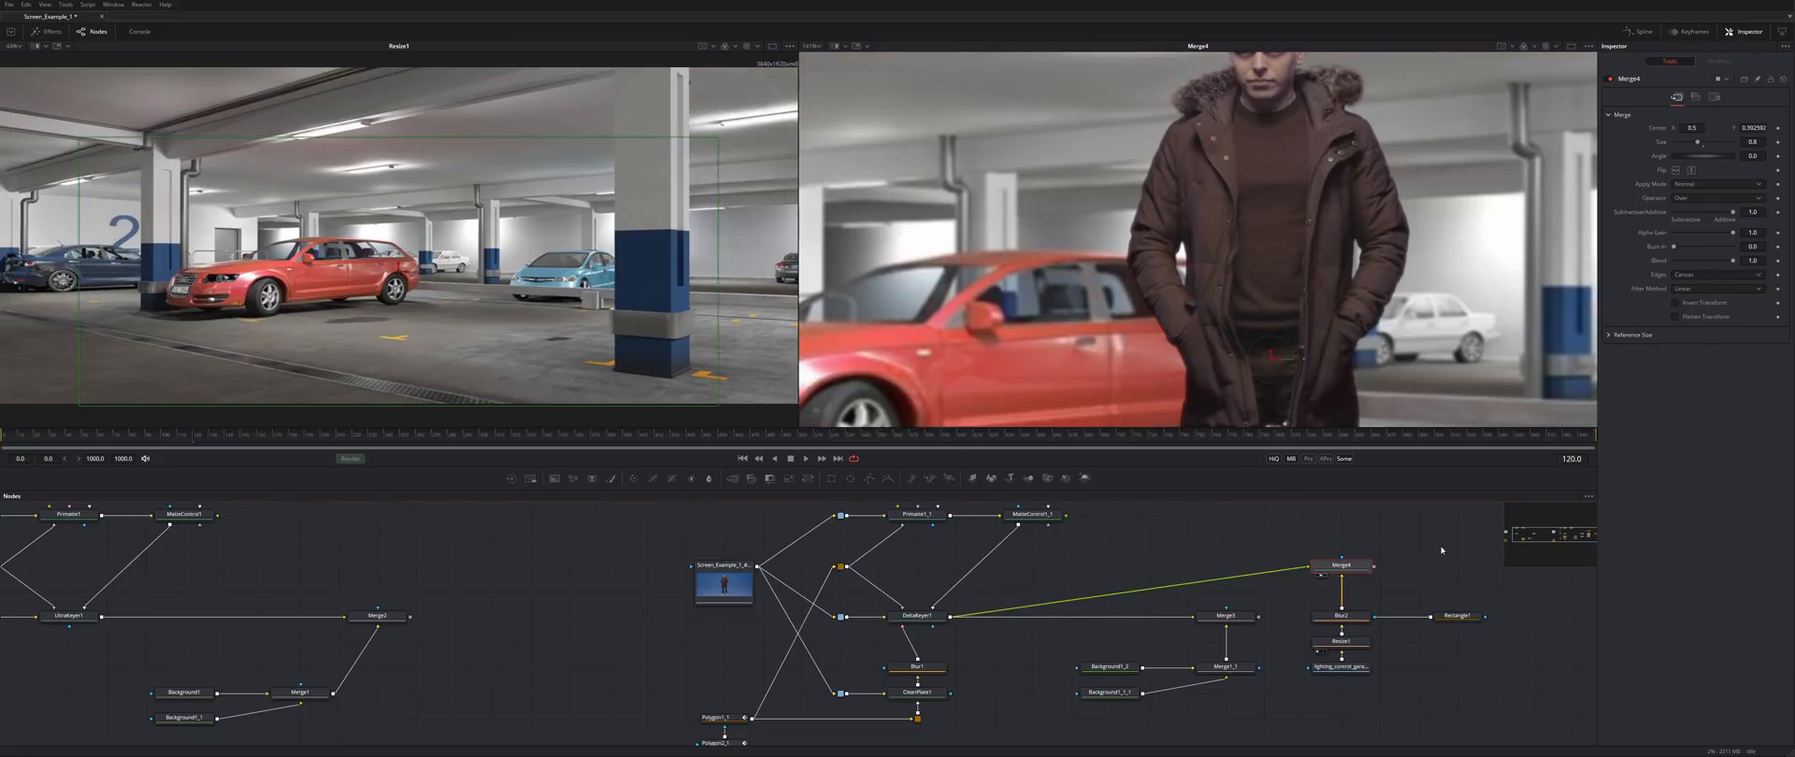
- Insert a ColorCorrector before Merge4, limited to Shadows with a slight tint
click(1368, 593)
drag(1368, 593, 1251, 568)
click(1718, 129)
click(1711, 145)
drag(1718, 183, 1711, 187)
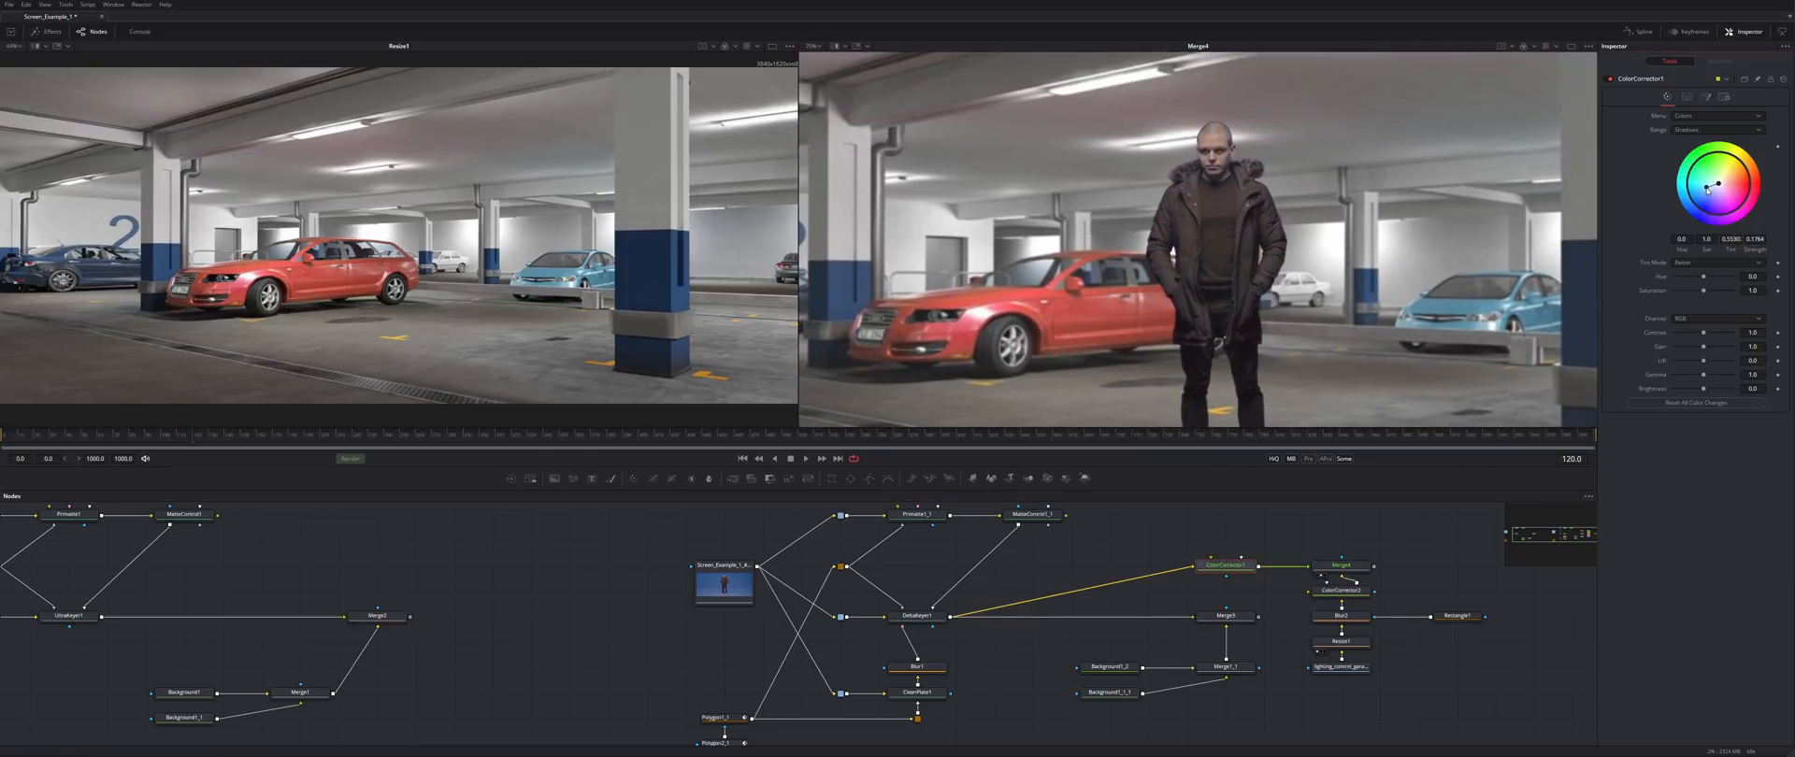
scroll(1251, 206, down, 2)
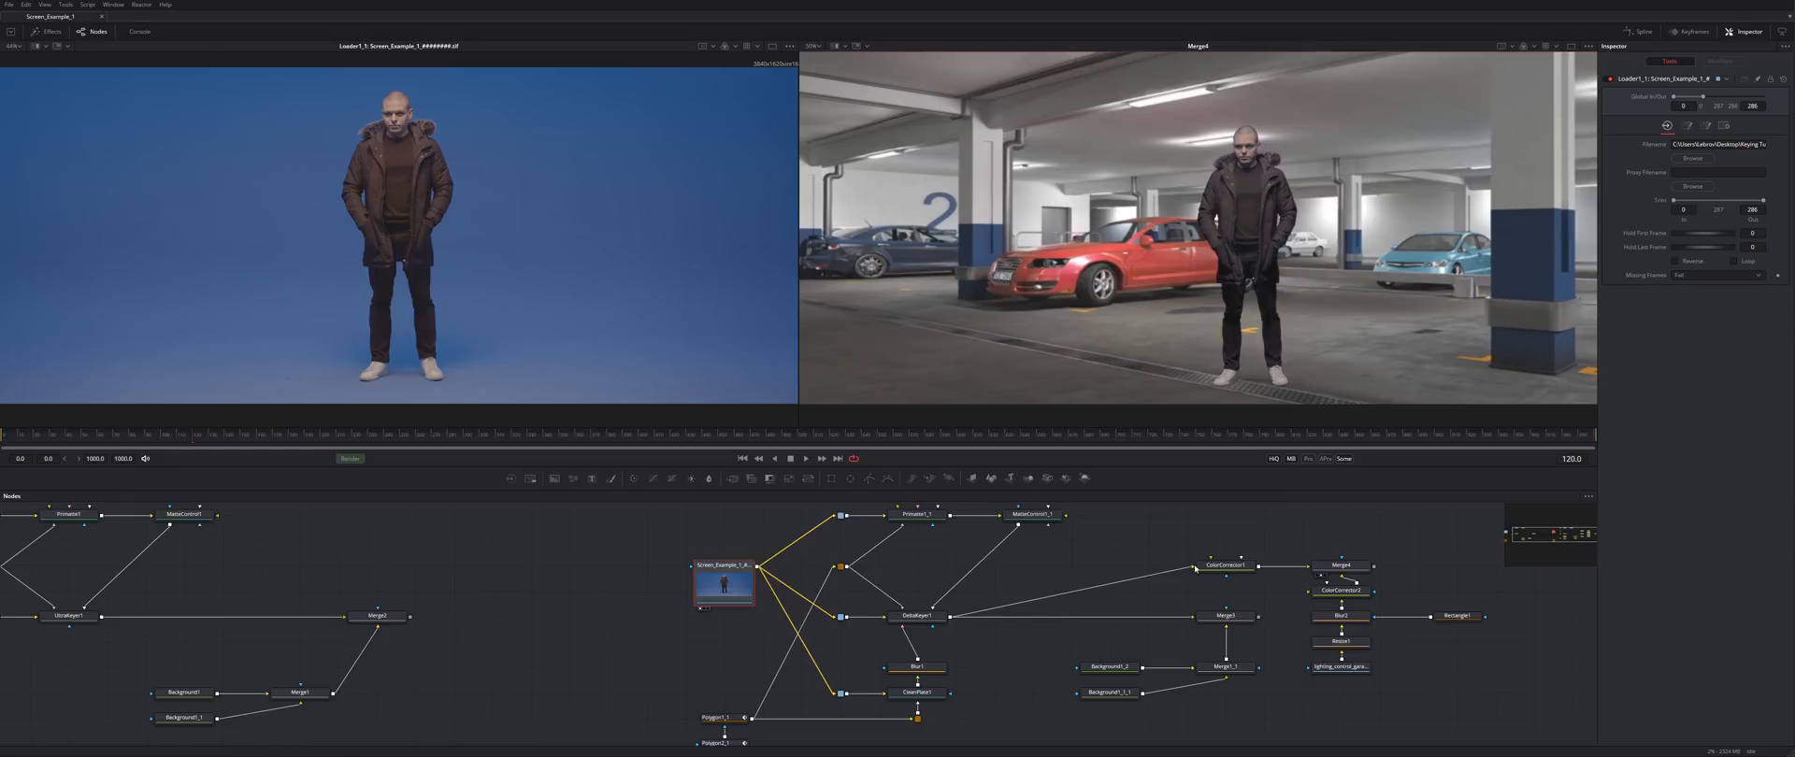
- View DeltaKeyer1's alpha matte while scrubbing from frame 150 to 179 to check motion
click(917, 617)
key(2)
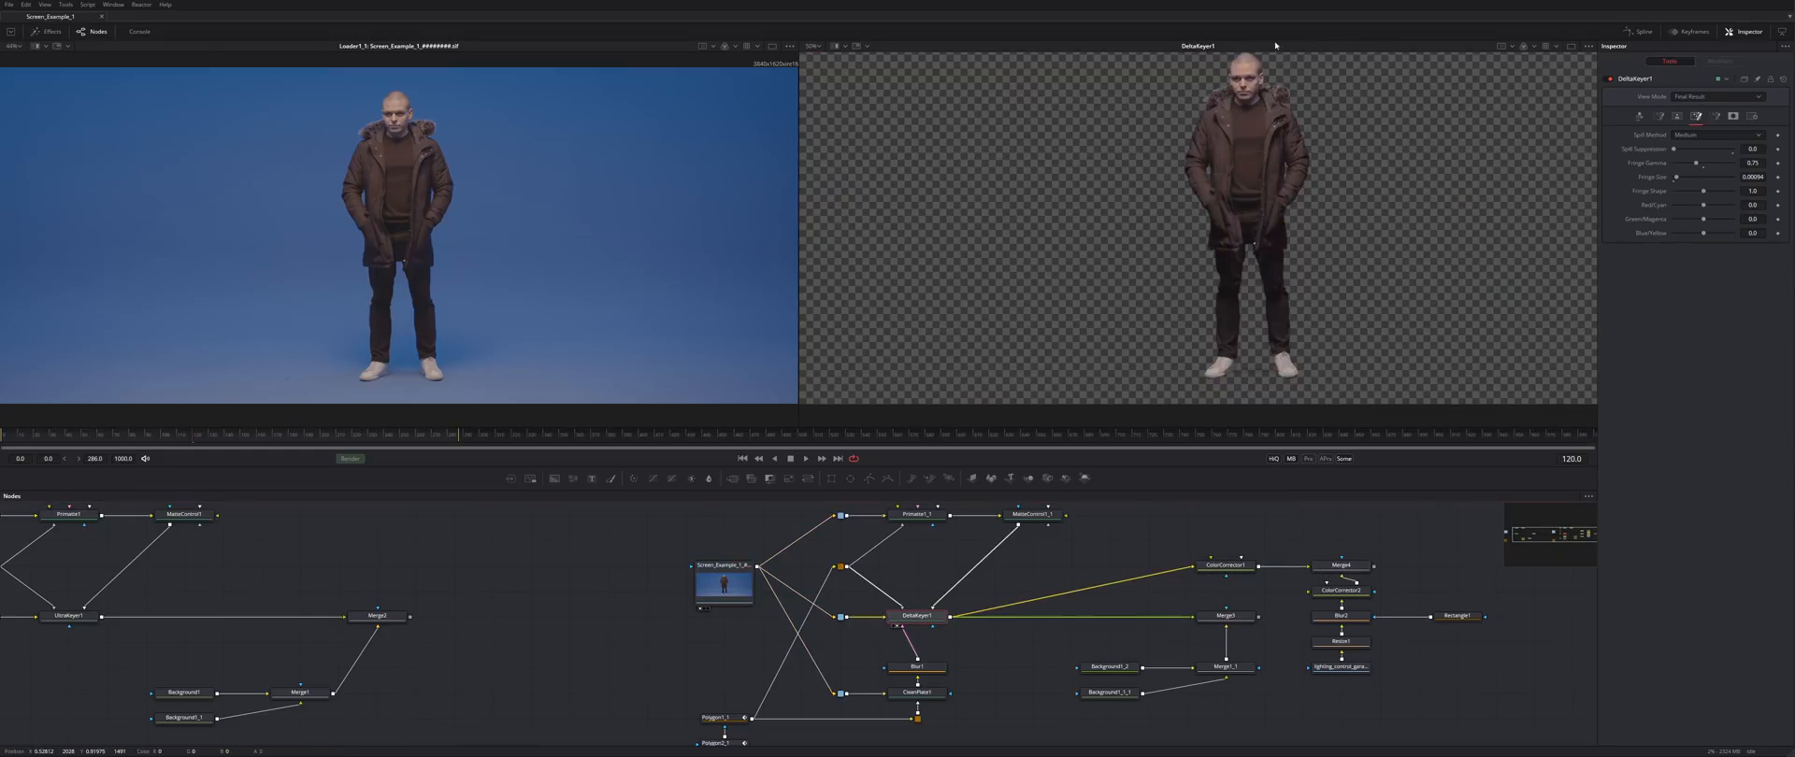
scroll(1269, 130, up, 2)
click(256, 440)
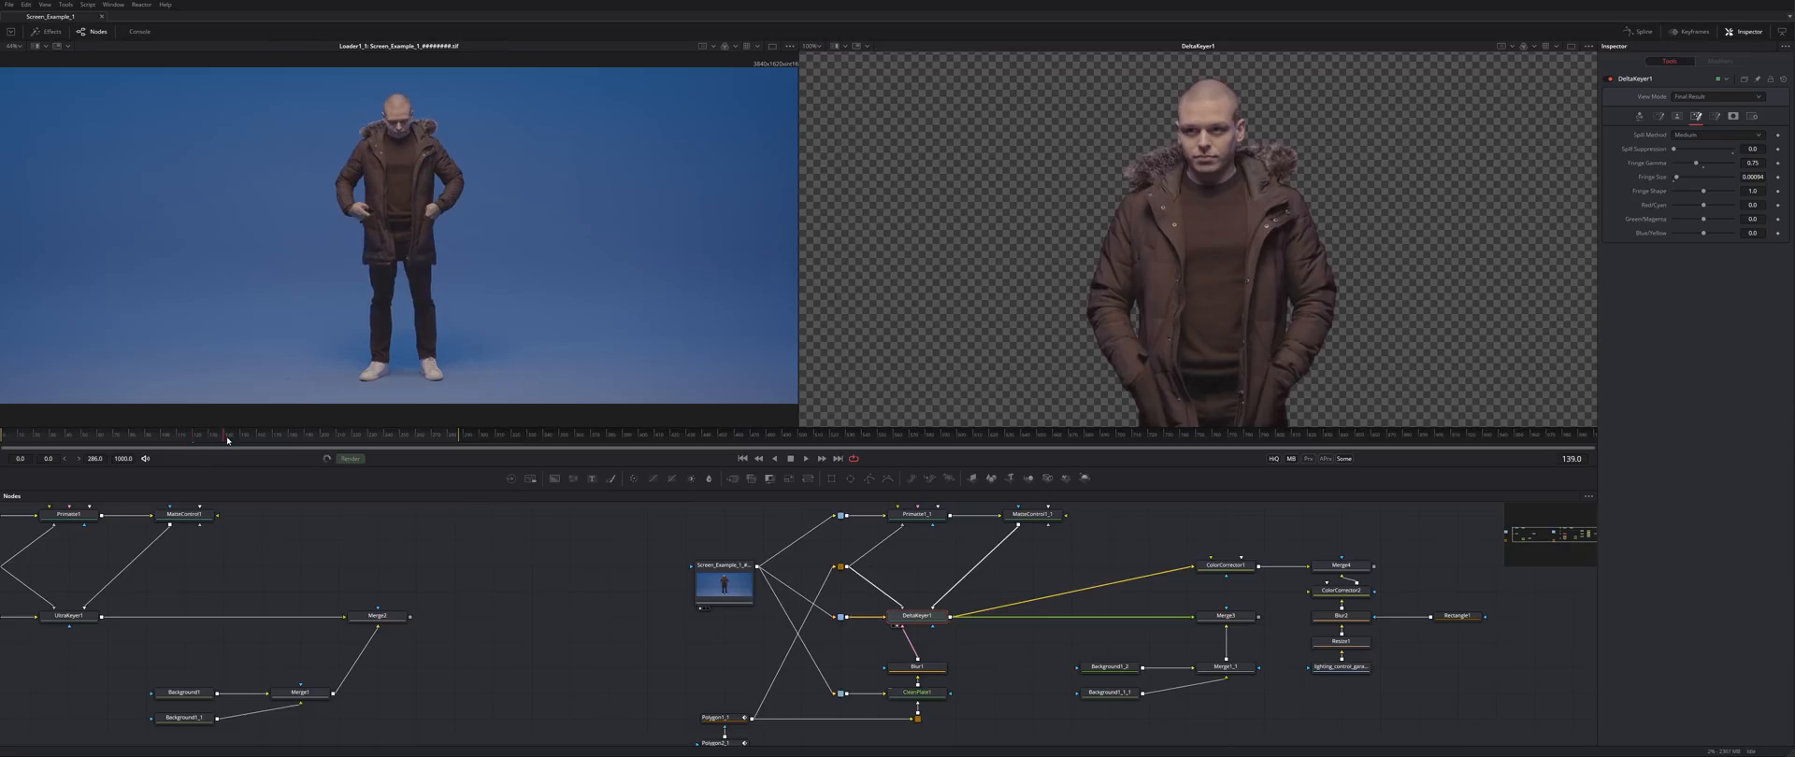
drag(256, 440, 287, 433)
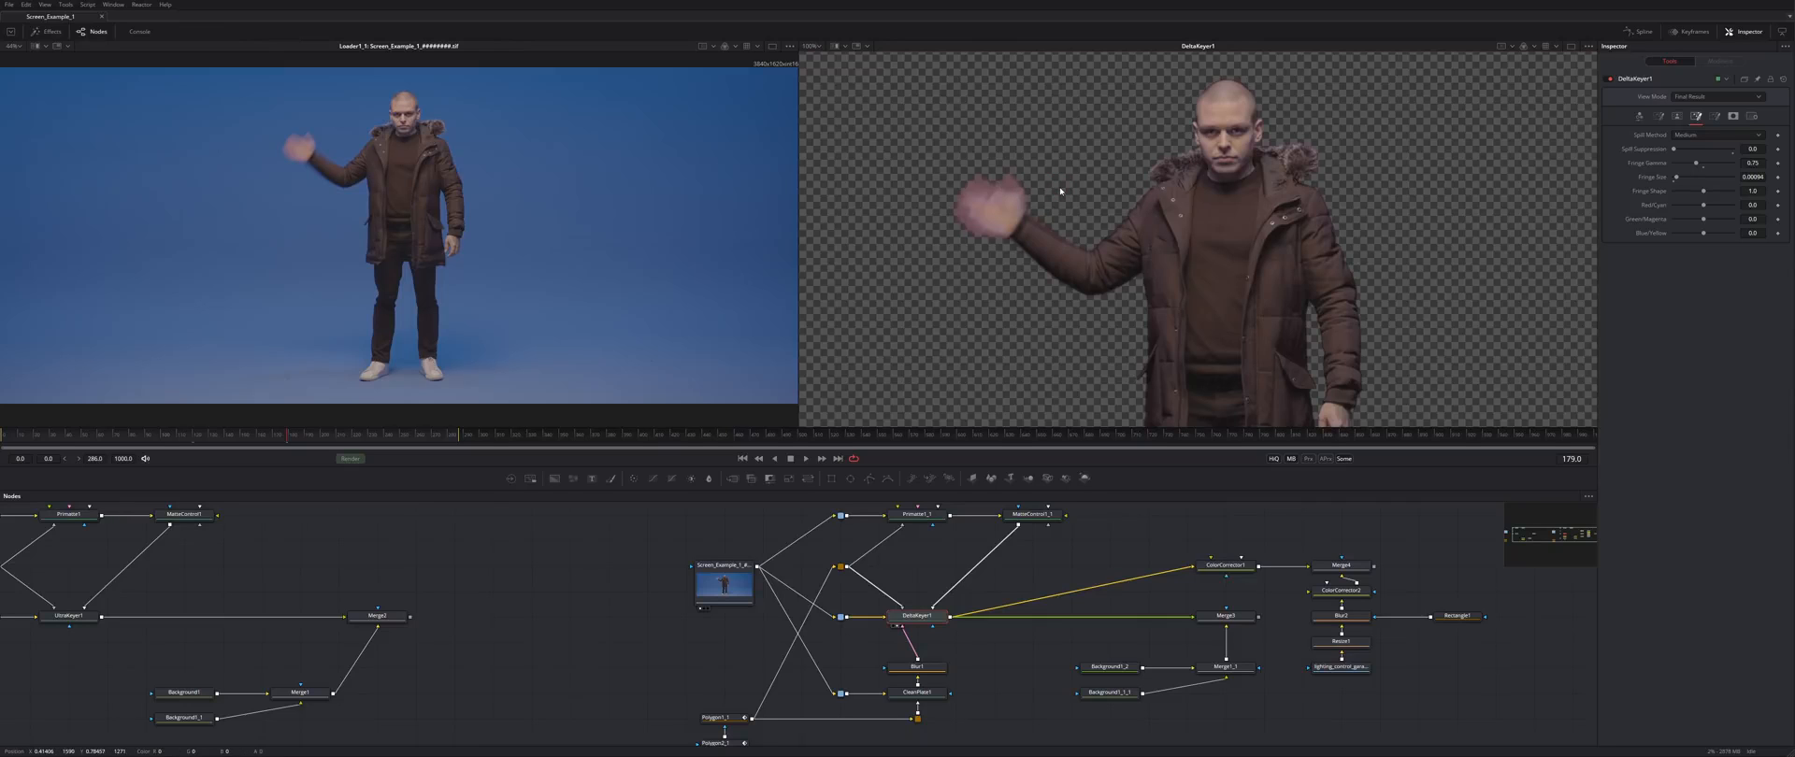
key(a)
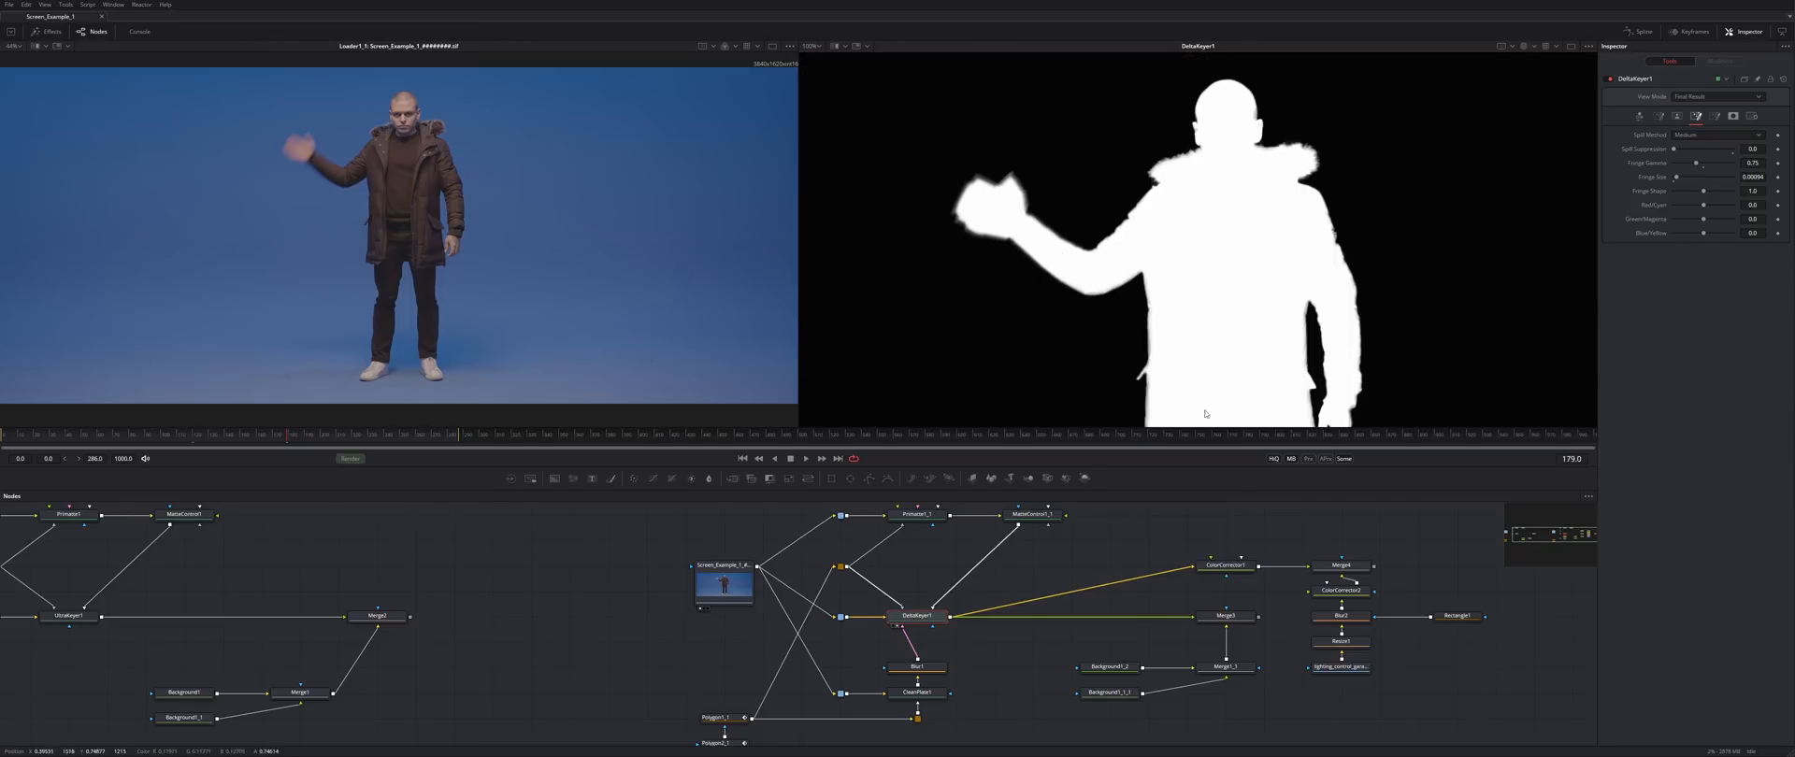
- Disconnect MatteControl1_1 from DeltaKeyer1's matte input and view the keyer's matte in the right viewer
drag(1226, 531, 1337, 550)
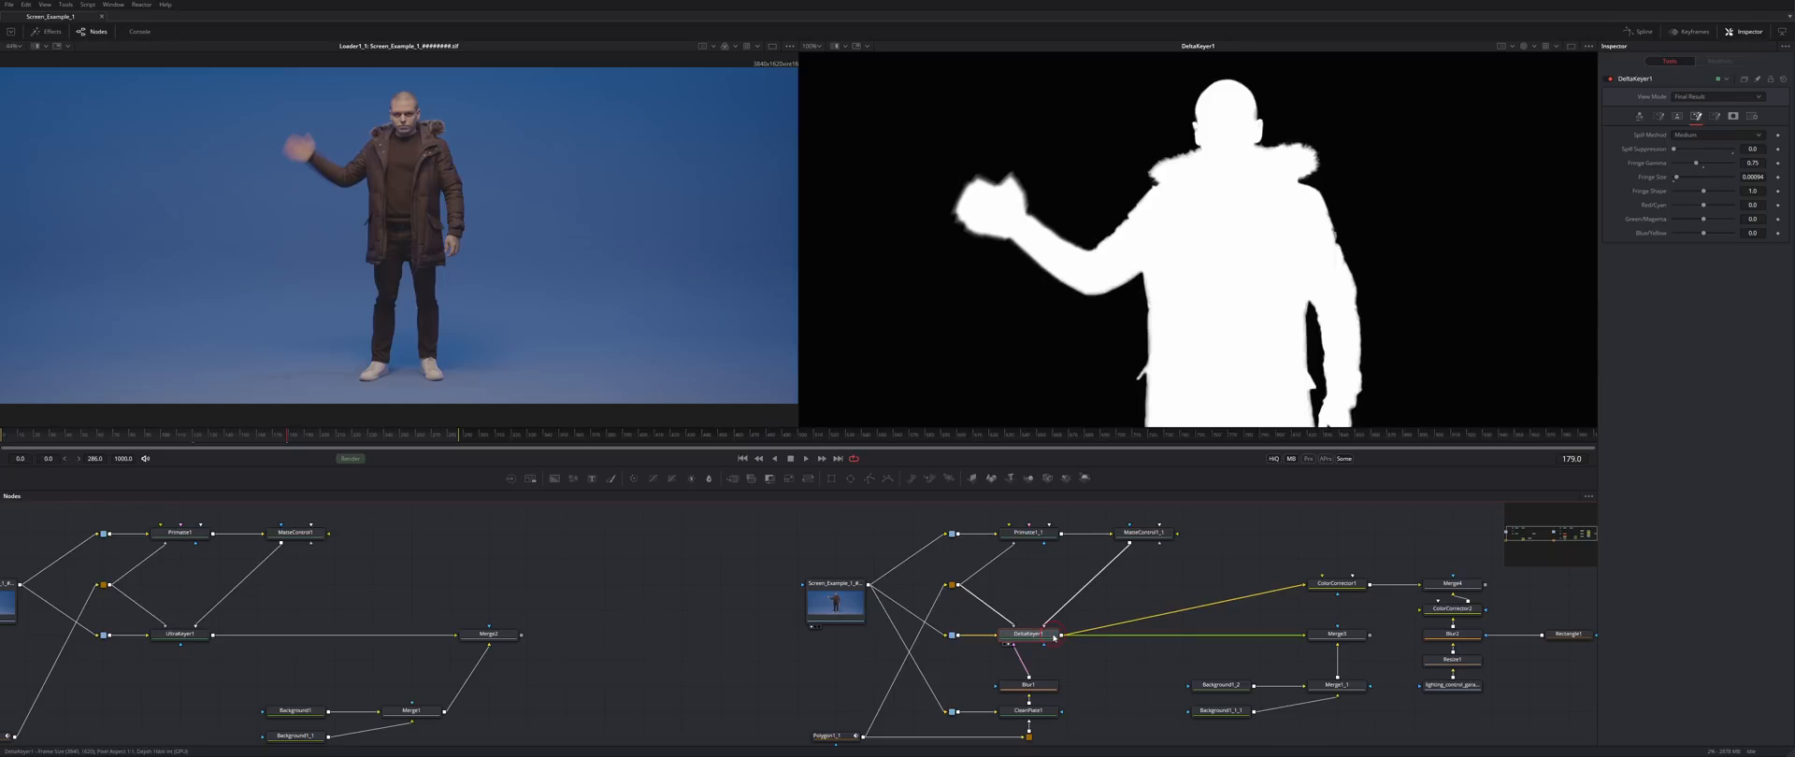
click(1144, 536)
key(2)
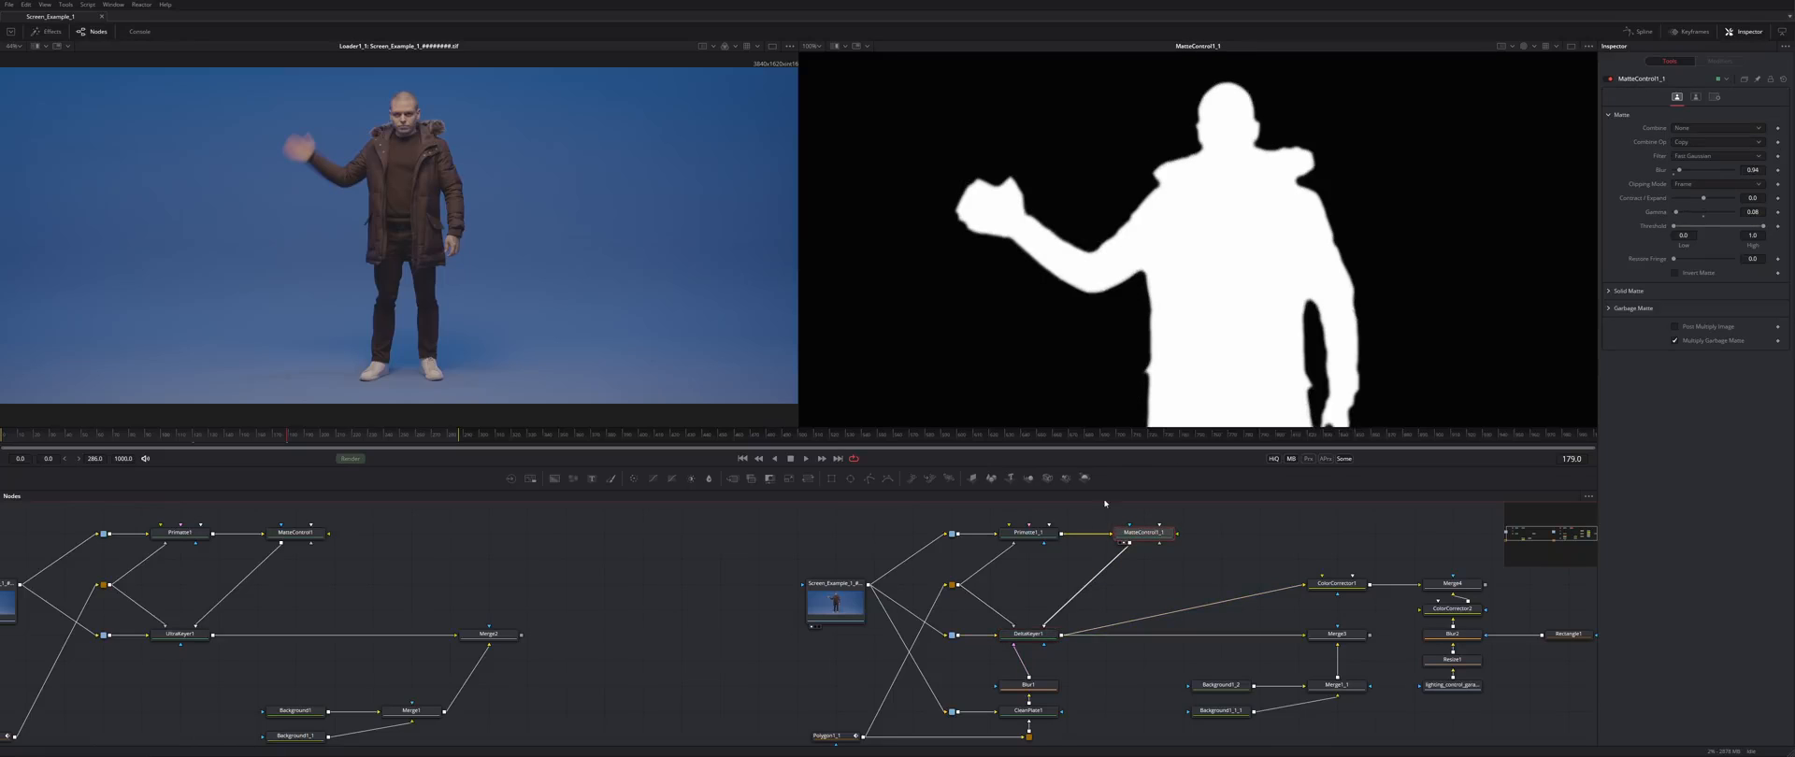
click(1048, 621)
click(1034, 636)
key(2)
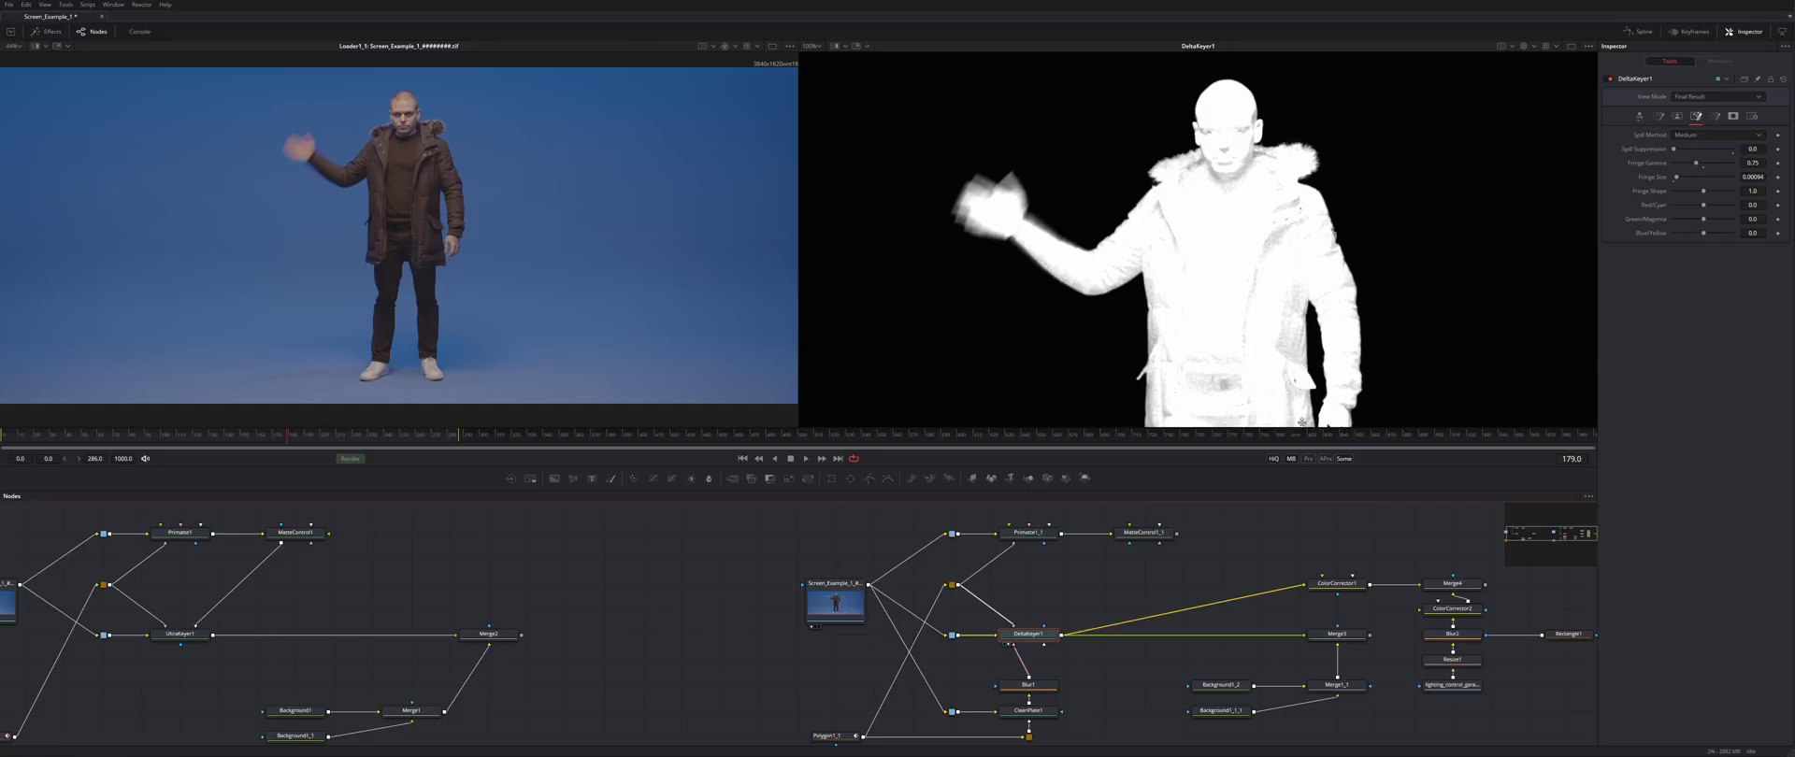
- Select the Merge3 and Blur2 nodes, ending on Merge4
click(1351, 639)
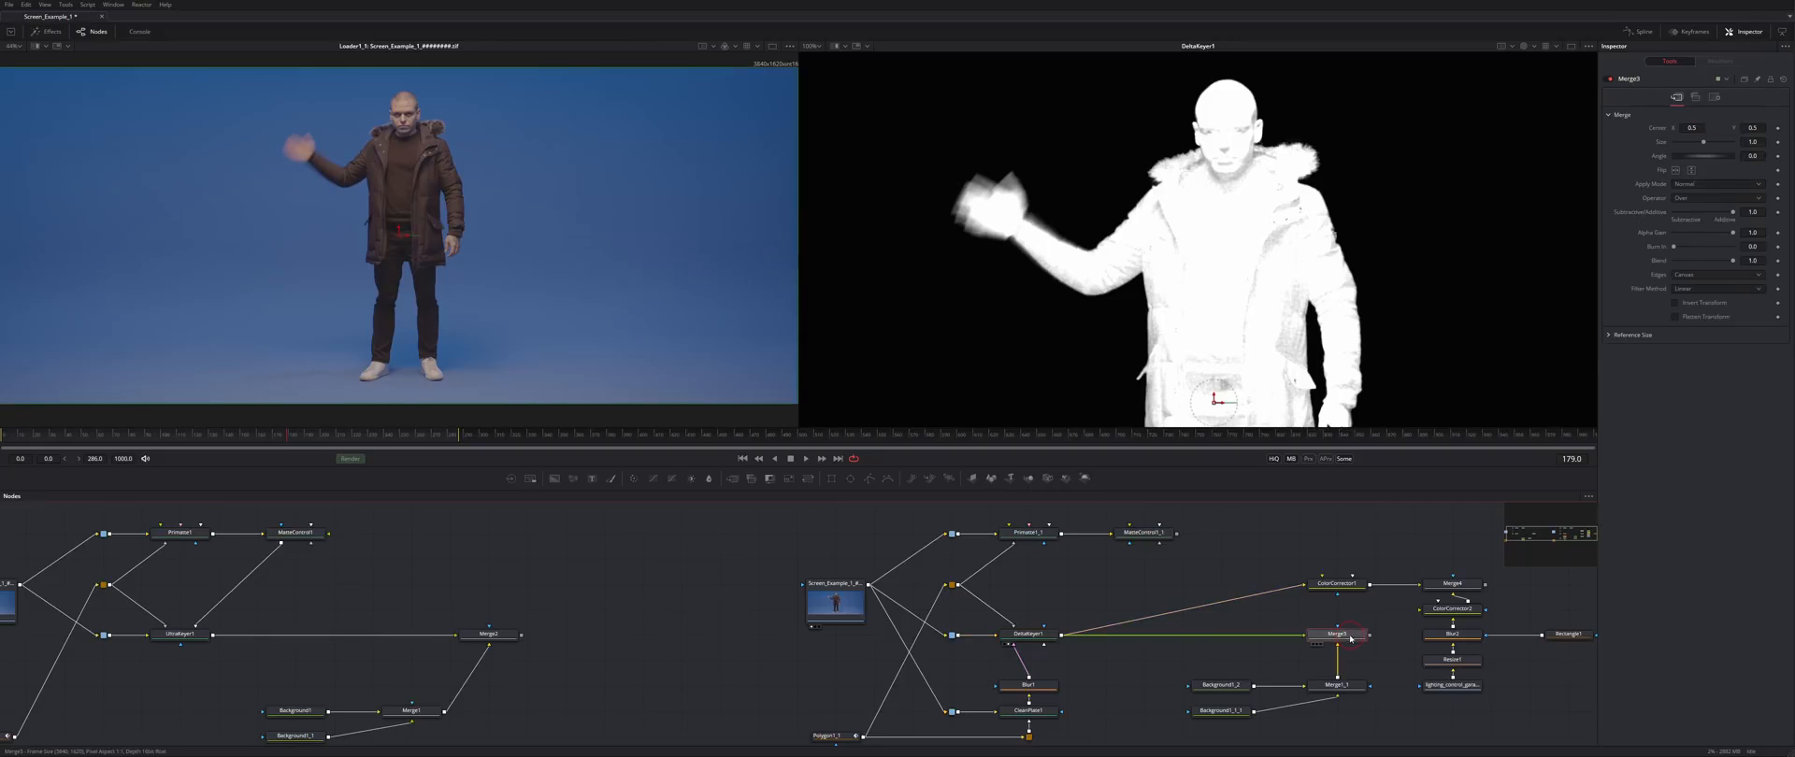
click(1478, 636)
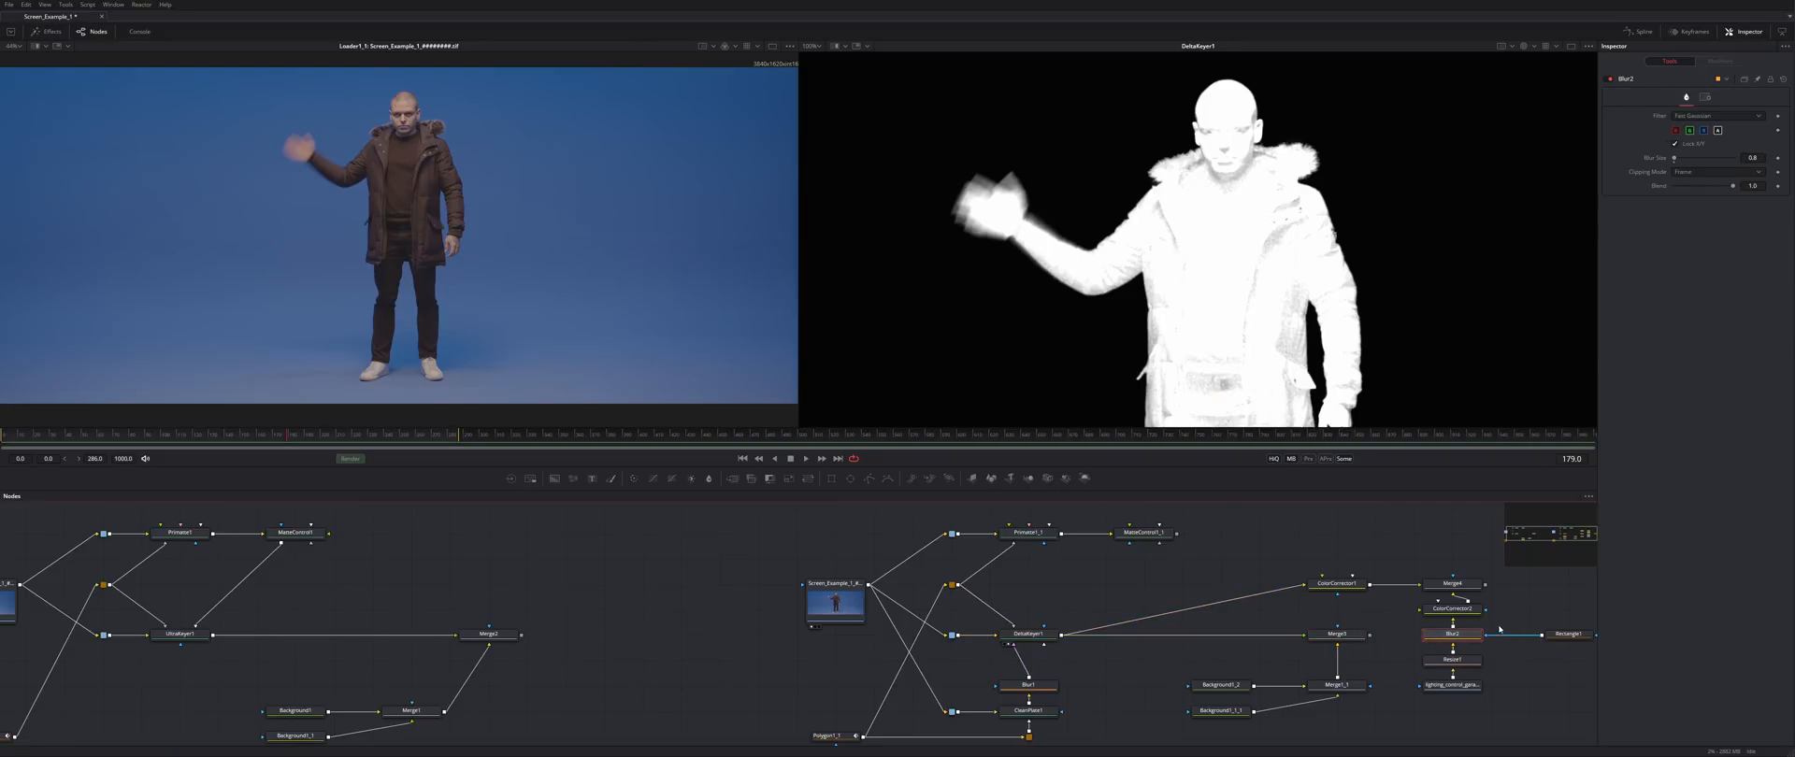
click(1464, 584)
- View Merge4 in colour zoomed on the hand, and raise DeltaKeyer1's Fringe Gamma to 0.88
key(2)
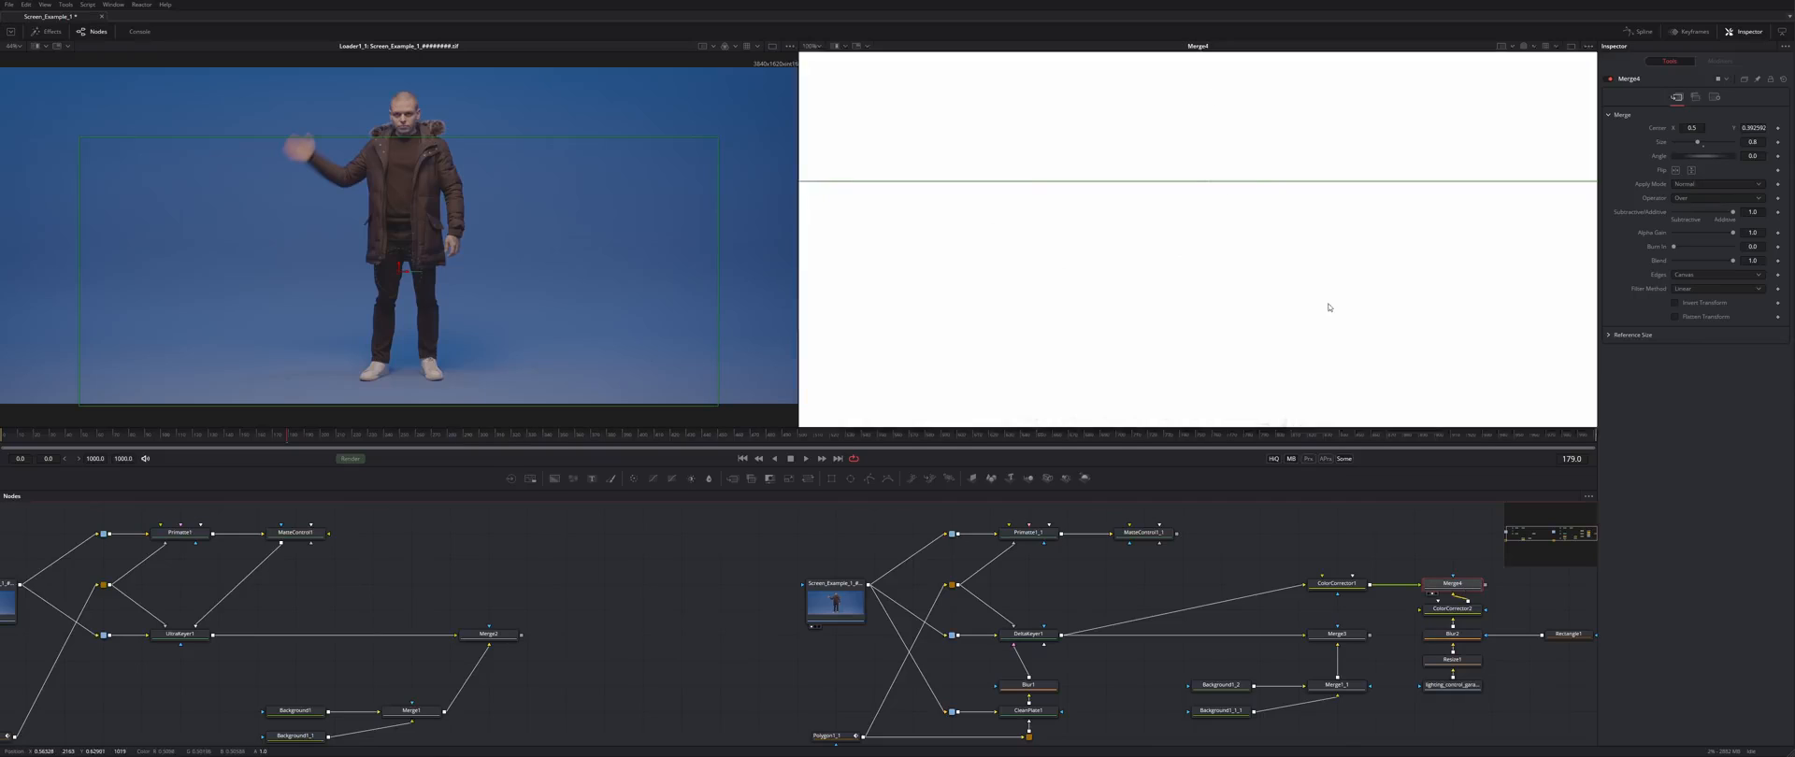
key(c)
drag(1047, 308, 1085, 213)
scroll(1083, 214, up, 1)
click(1030, 636)
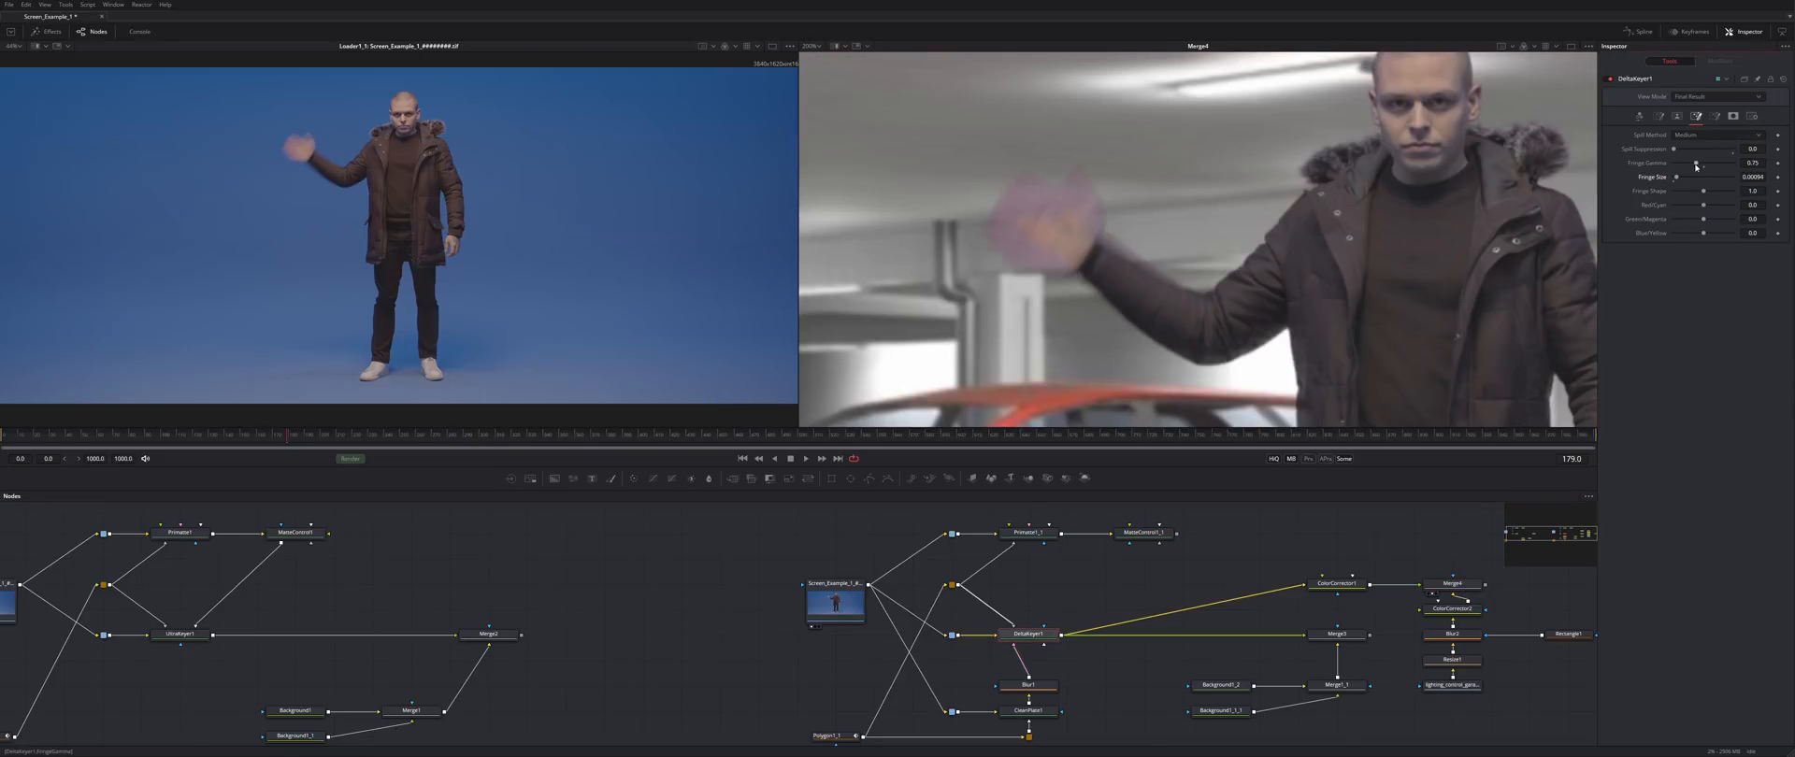
drag(1688, 165, 1700, 165)
- Set DeltaKeyer1's Spill Method to Rare and raise the key Balance to 0.52
drag(1149, 215, 1202, 221)
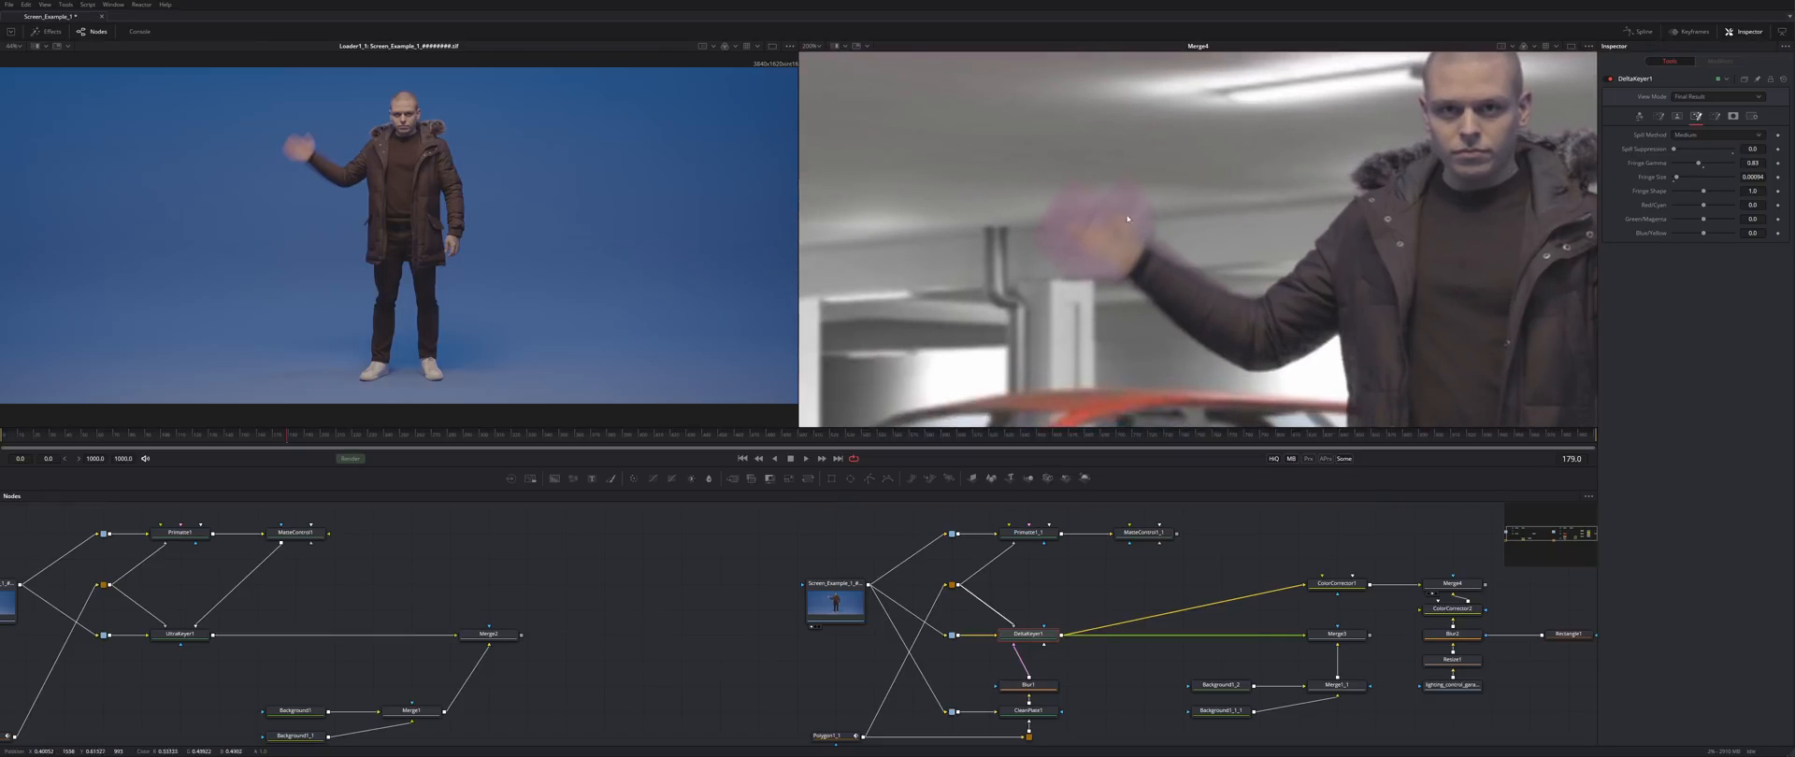
click(1694, 136)
click(1690, 125)
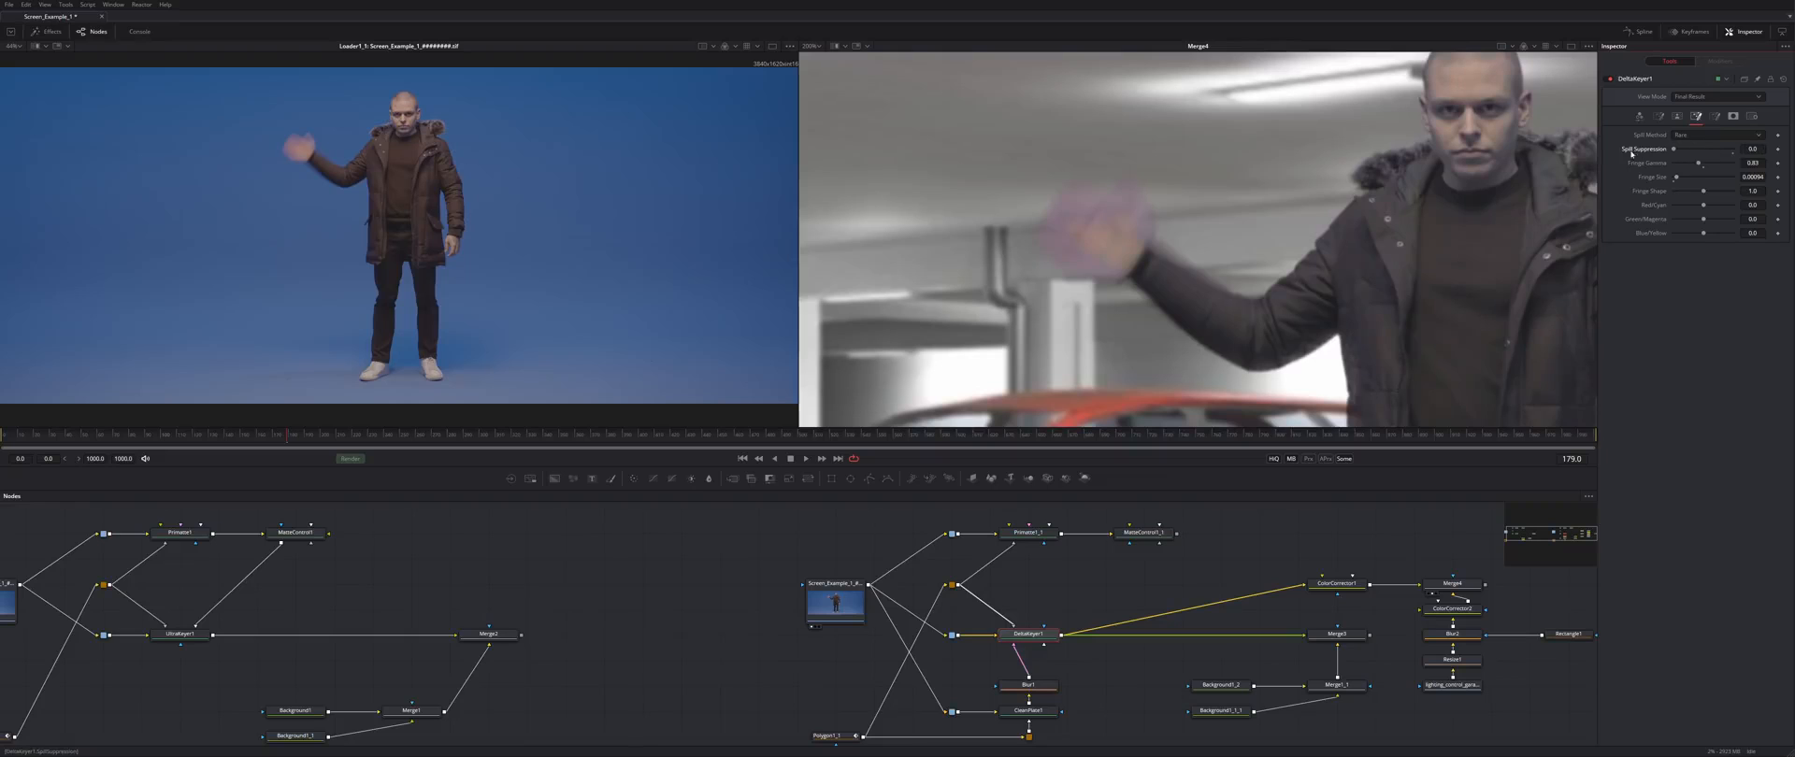
click(1678, 117)
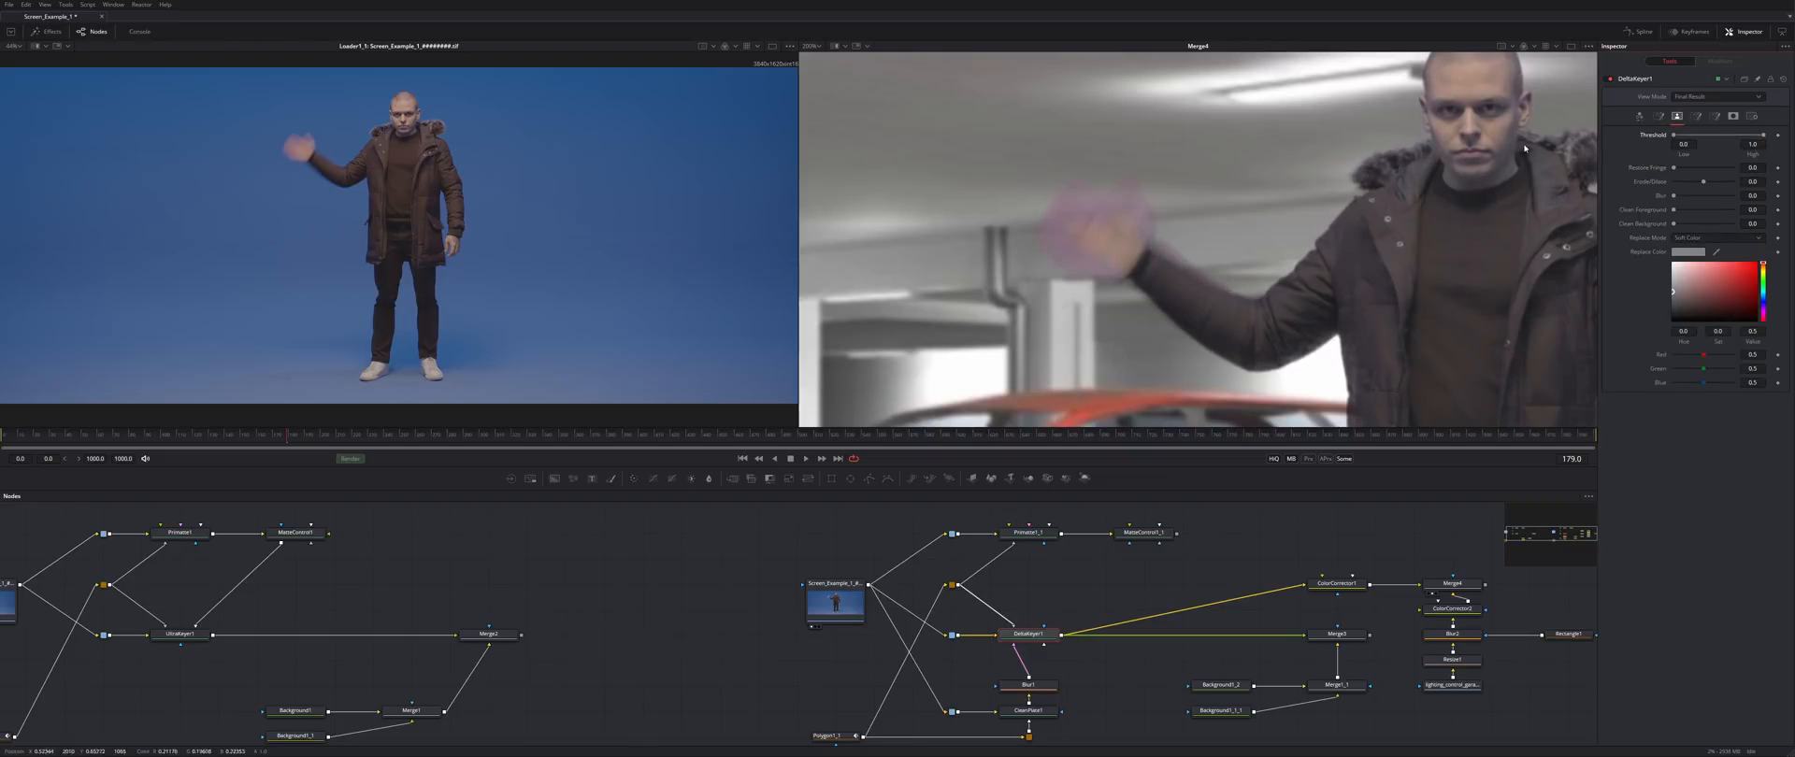
click(1639, 116)
drag(1706, 311, 1705, 301)
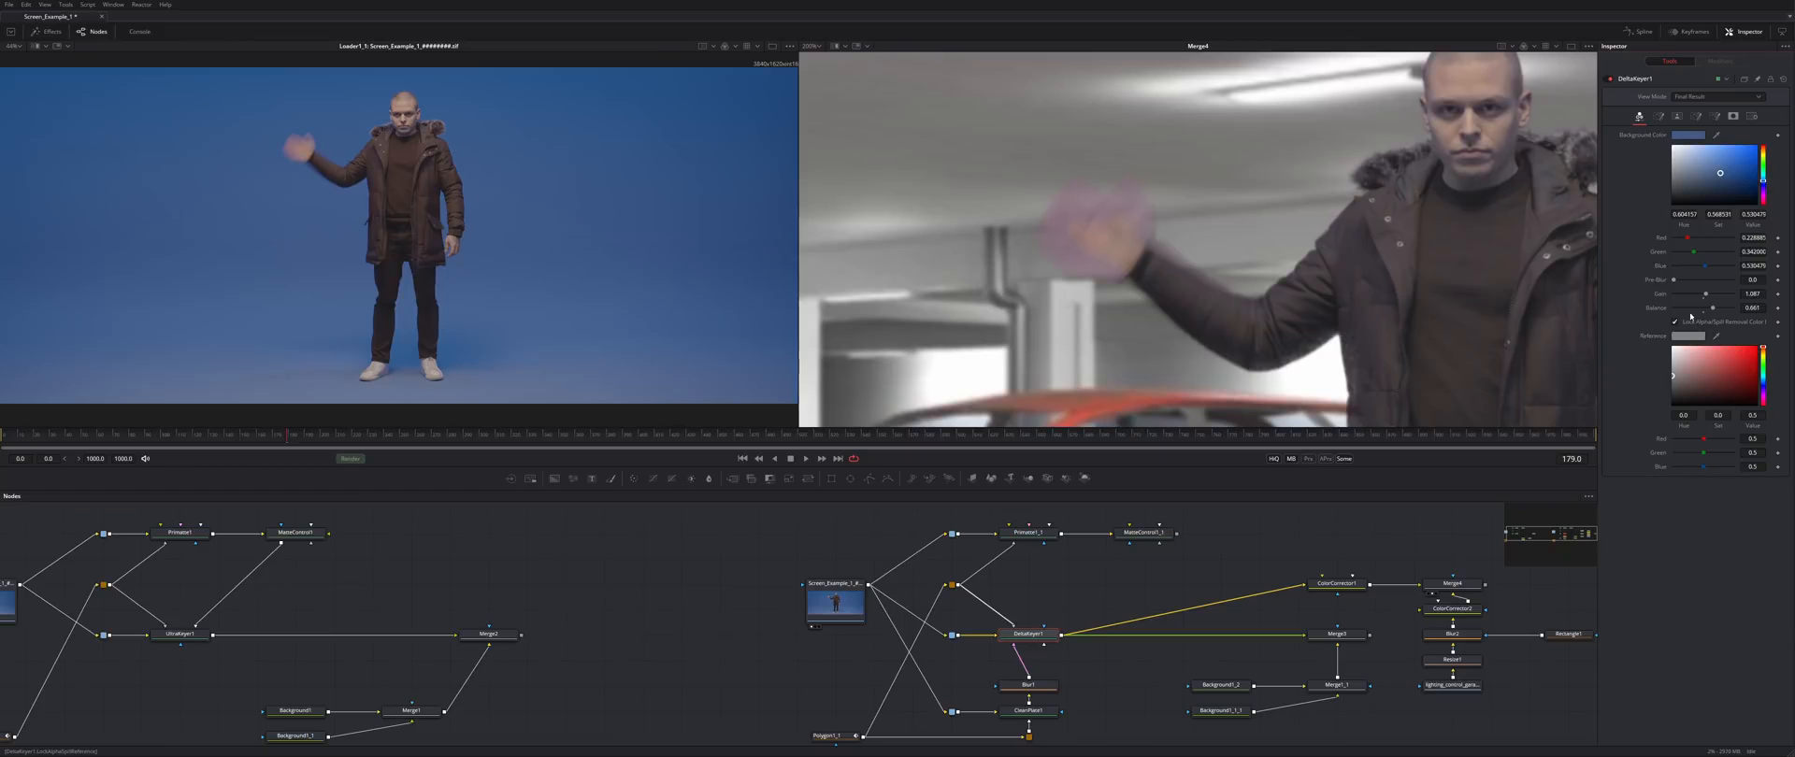
- Lower Clean Foreground to almost zero, set Clean Background to 0.00323, and slightly blur the matte
click(1659, 115)
click(1677, 116)
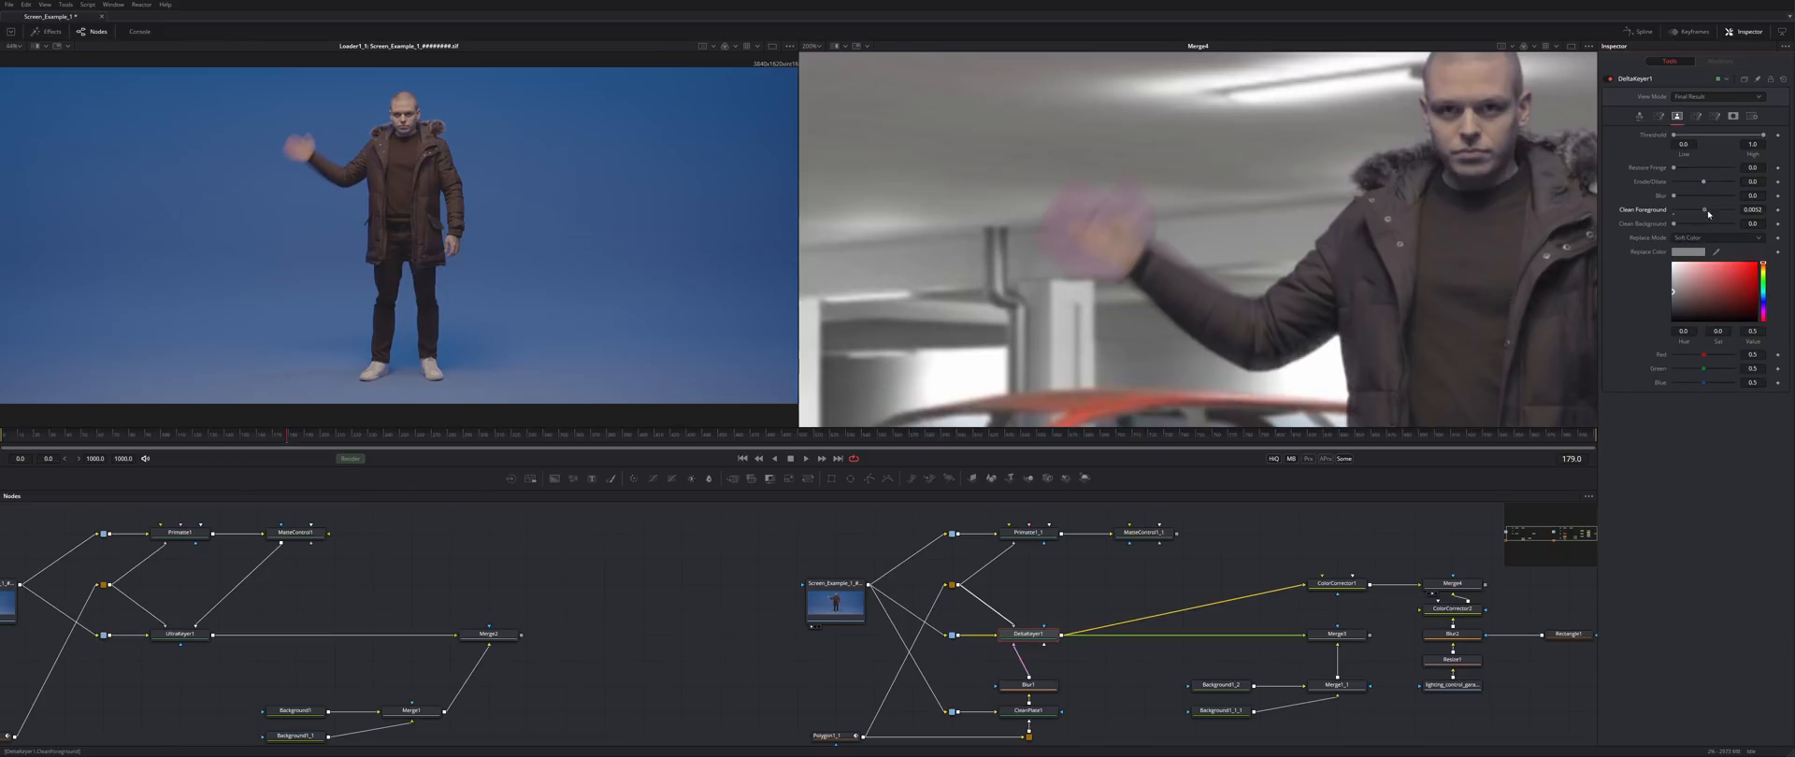
drag(1741, 208, 1692, 212)
scroll(1533, 243, down, 5)
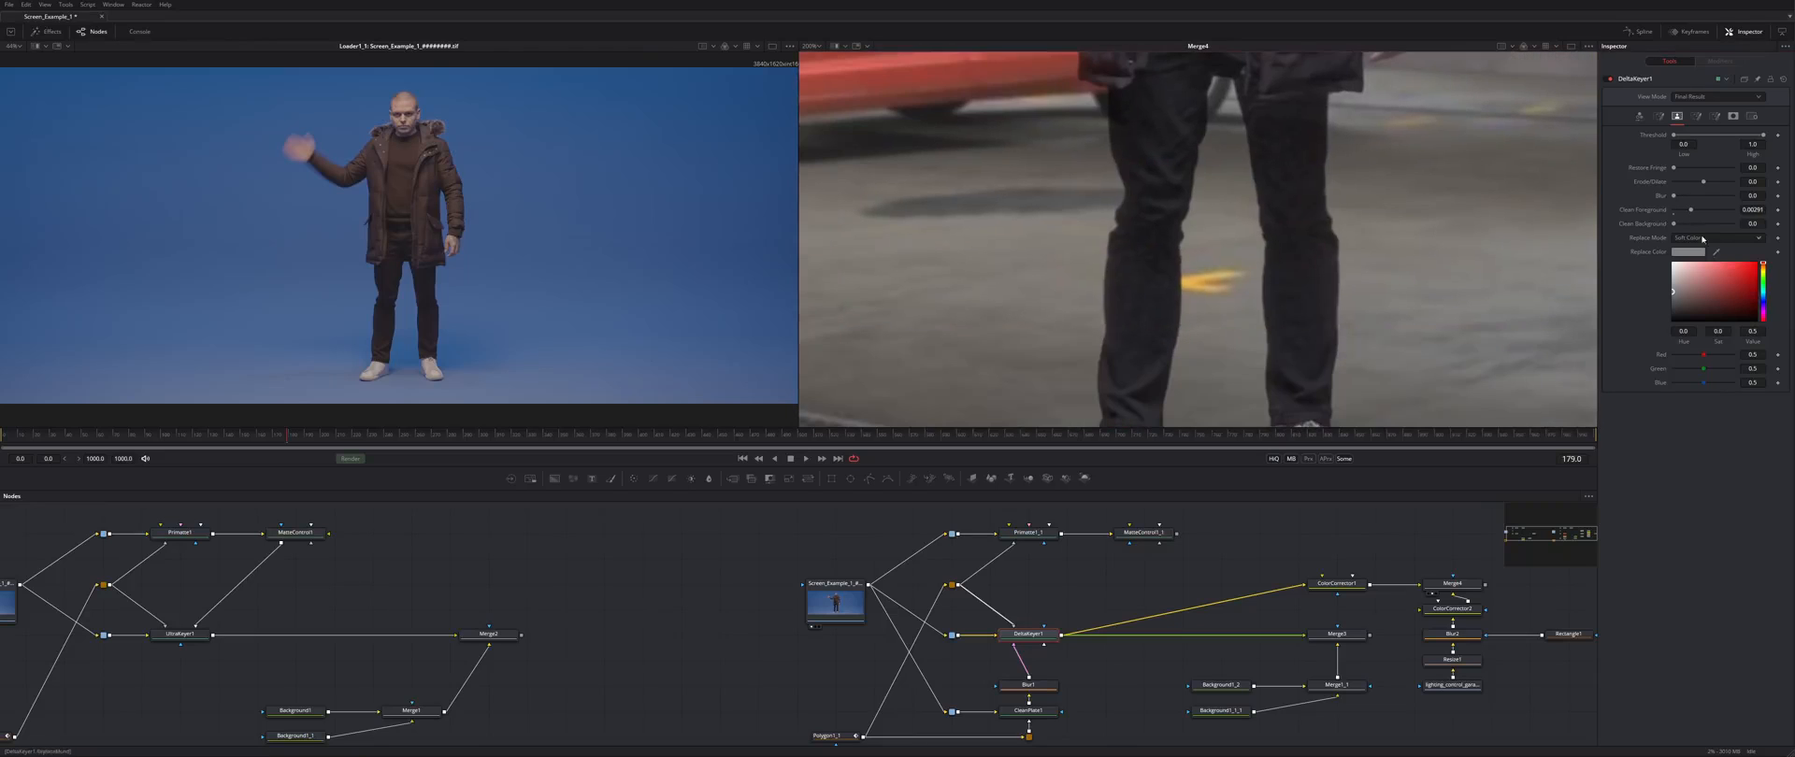
scroll(1552, 243, down, 2)
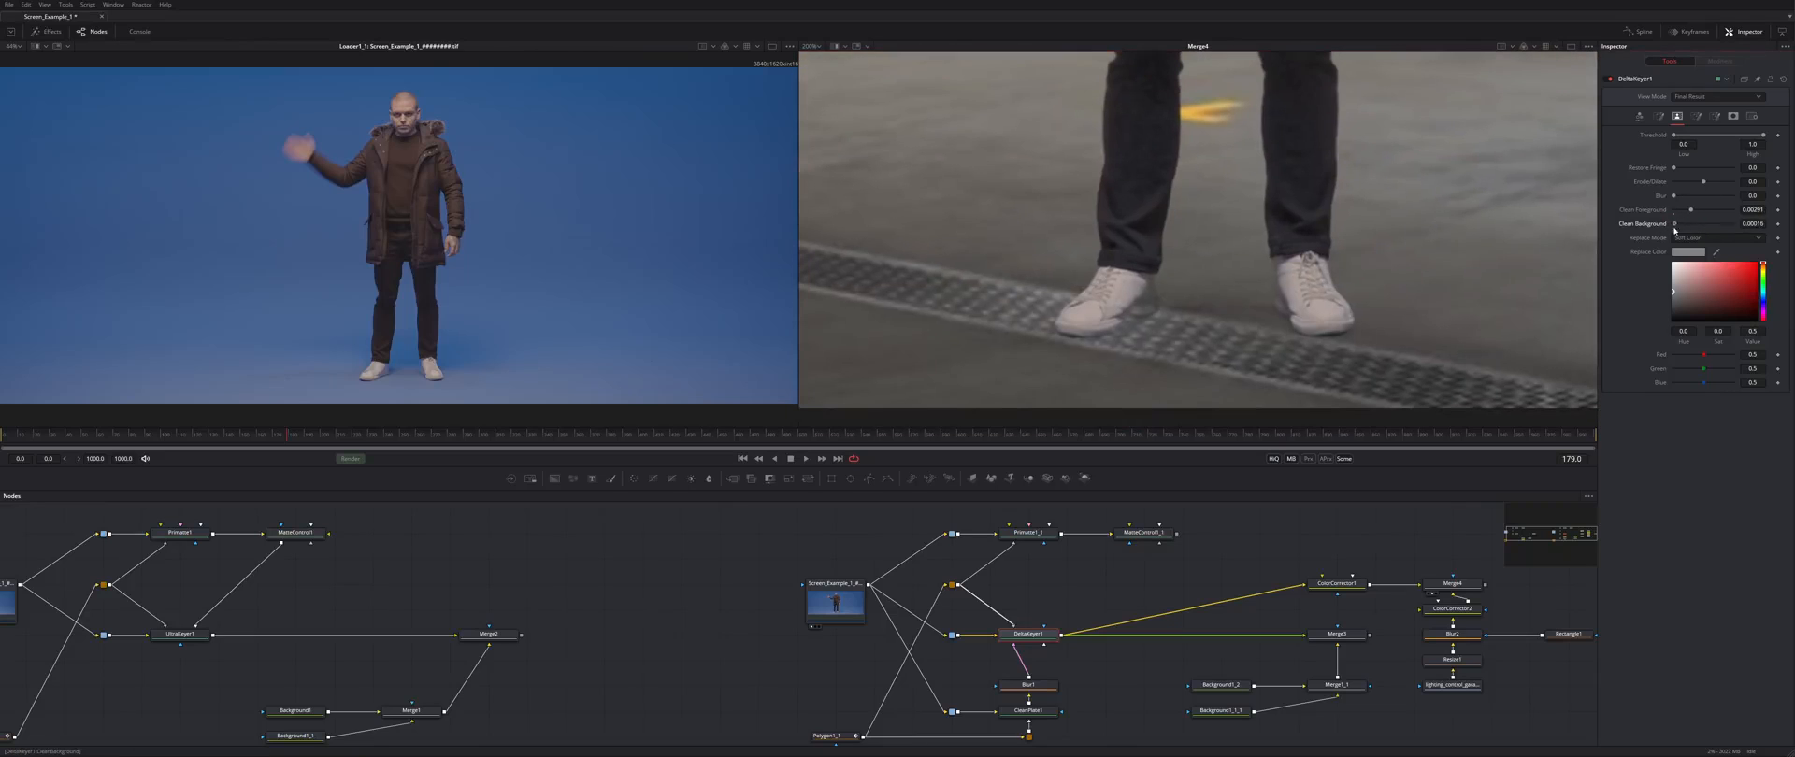
drag(1691, 227, 1694, 228)
scroll(966, 222, up, 7)
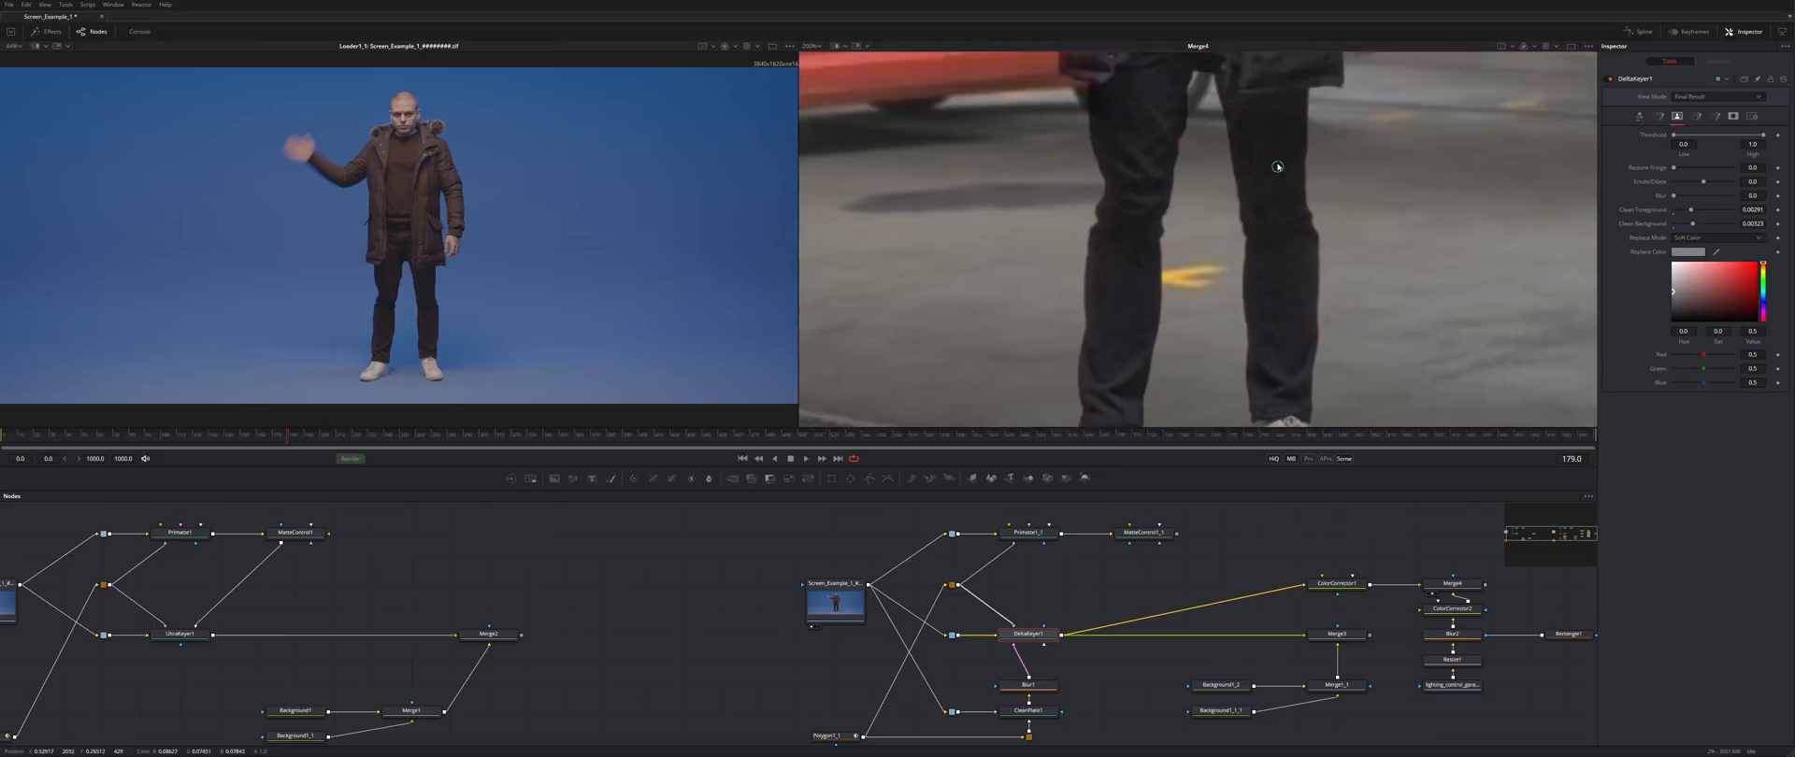
scroll(966, 223, up, 3)
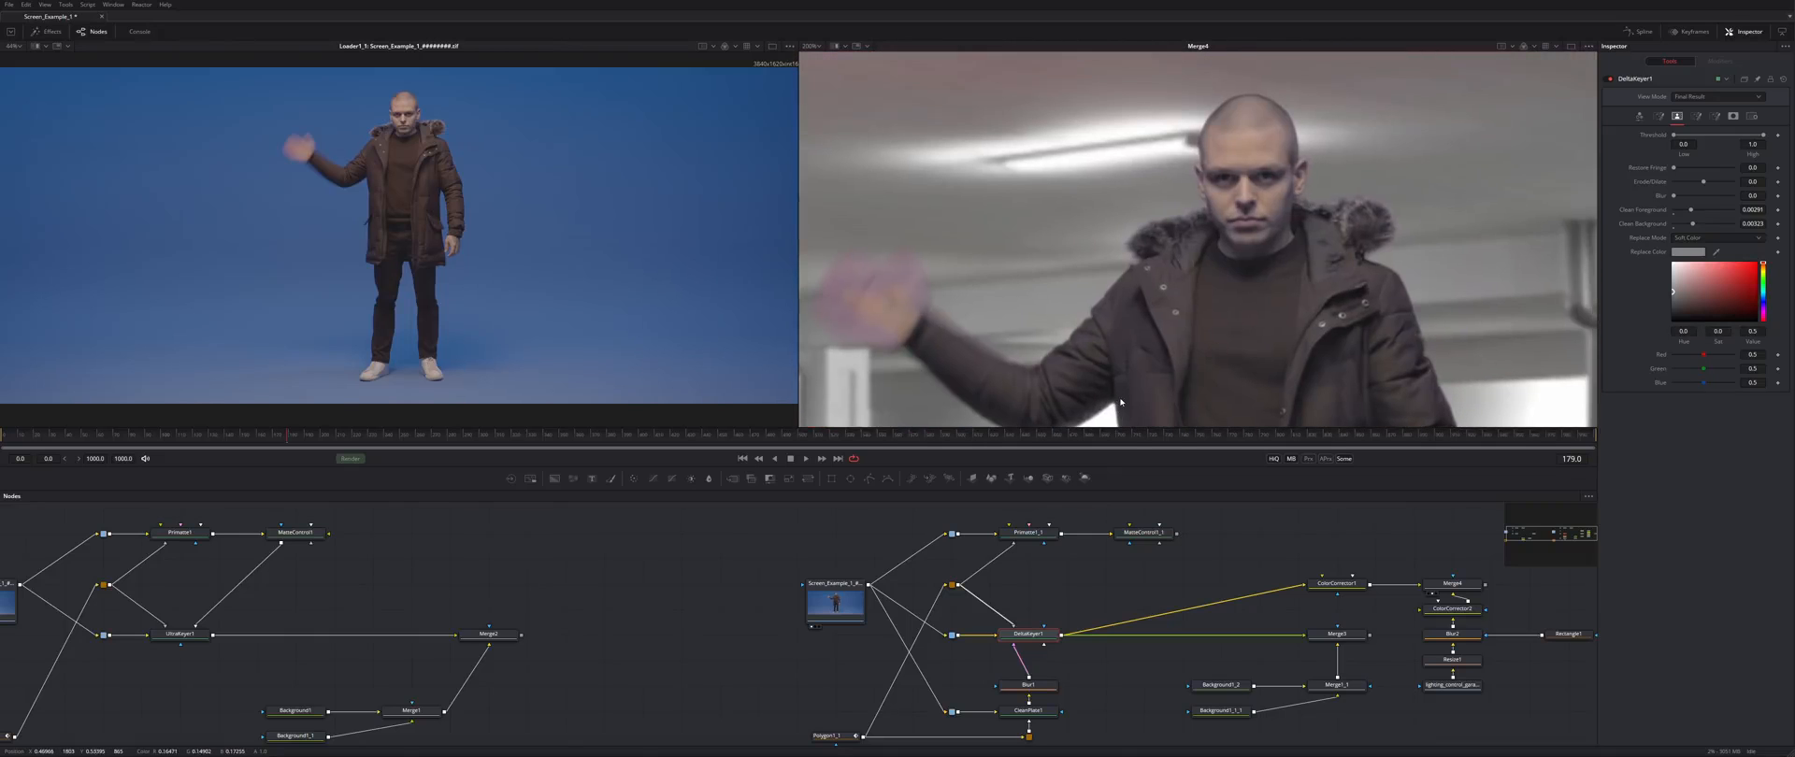
drag(1673, 196, 1677, 202)
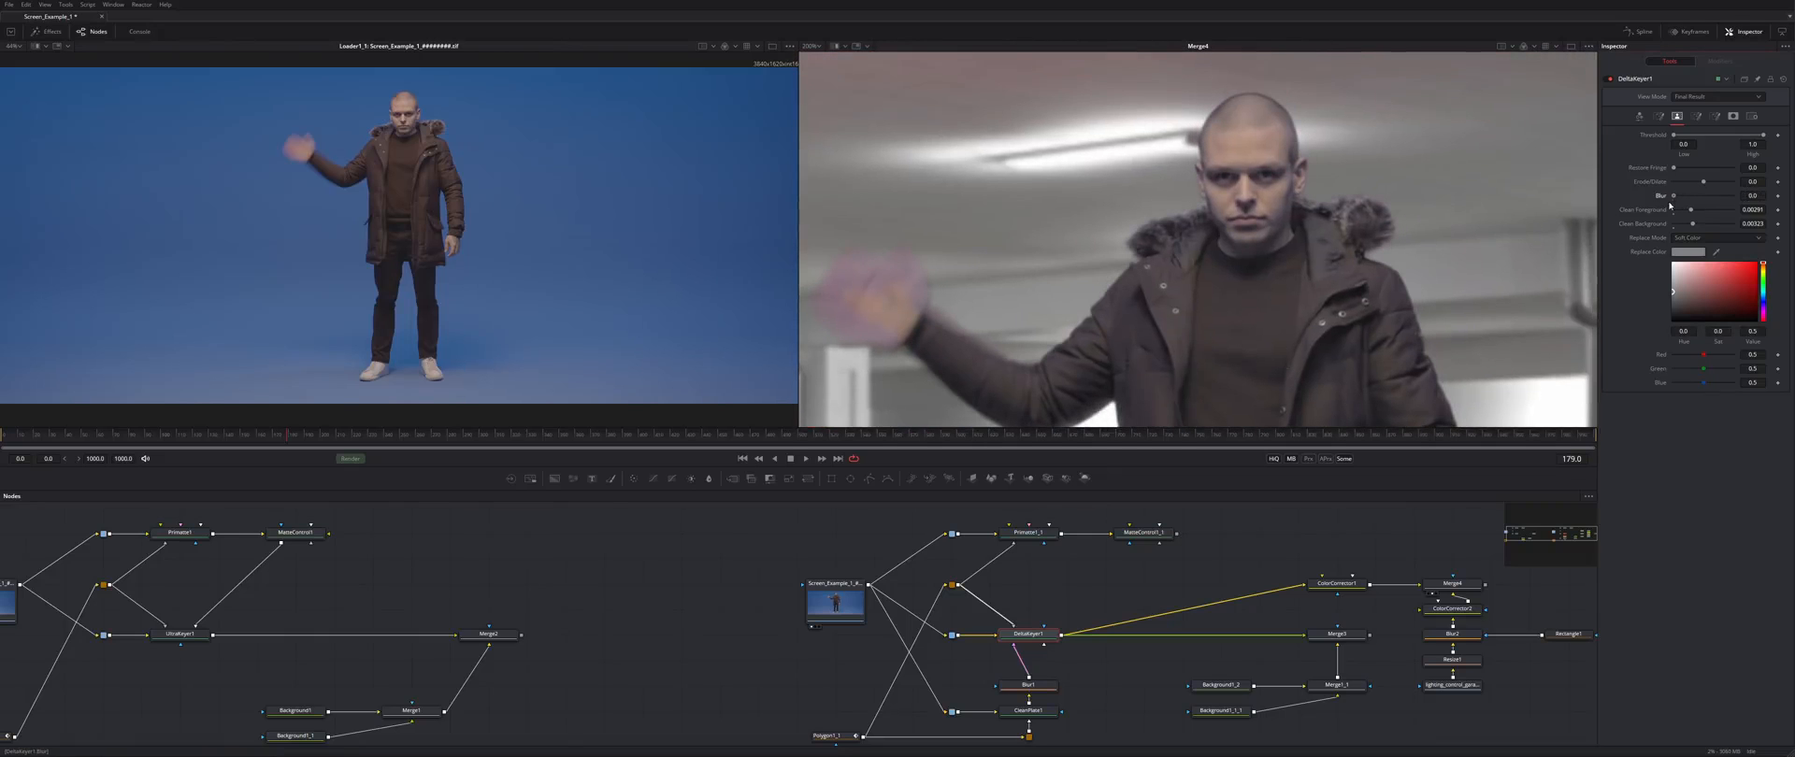
- Raise the Shadows tuning to 1.0 and choose a bluish Solid Replace Color
click(1714, 116)
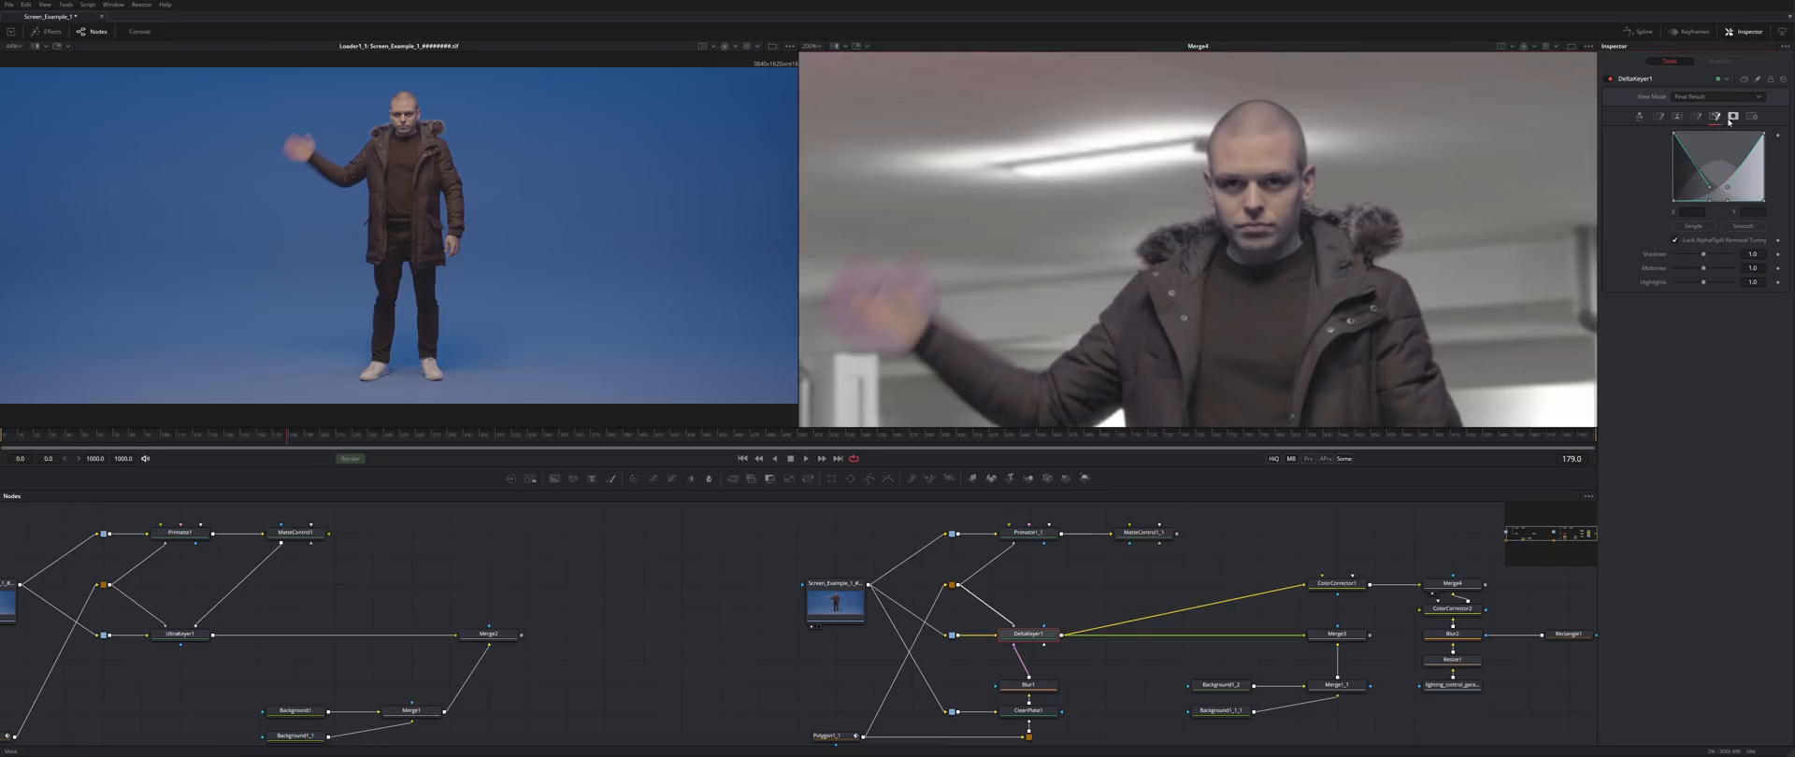
drag(1674, 254, 1703, 254)
click(1733, 116)
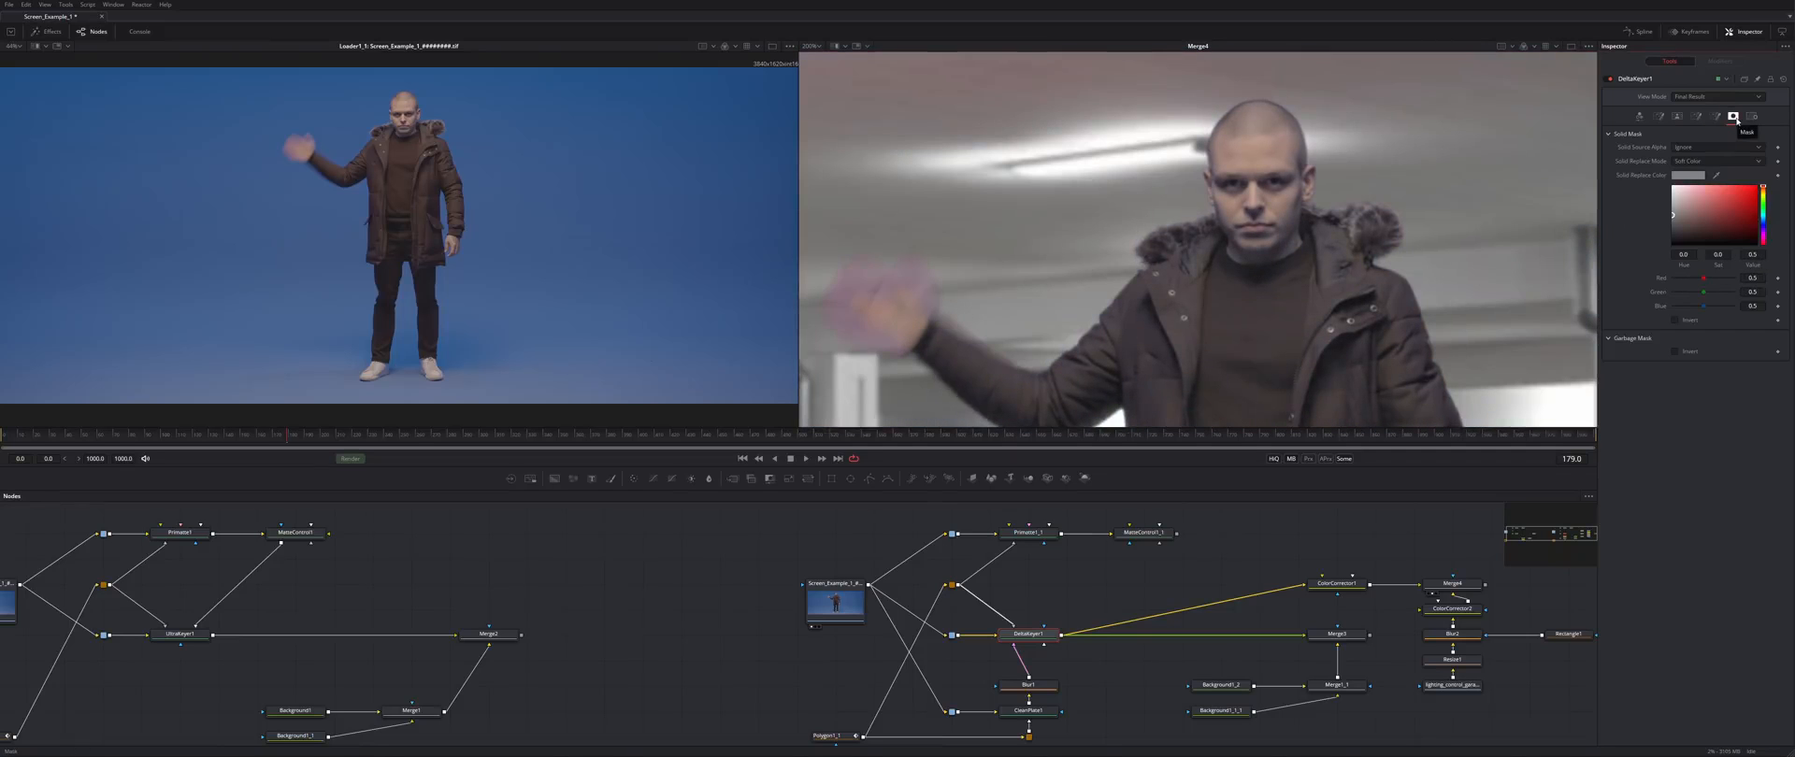
drag(1707, 311, 1700, 314)
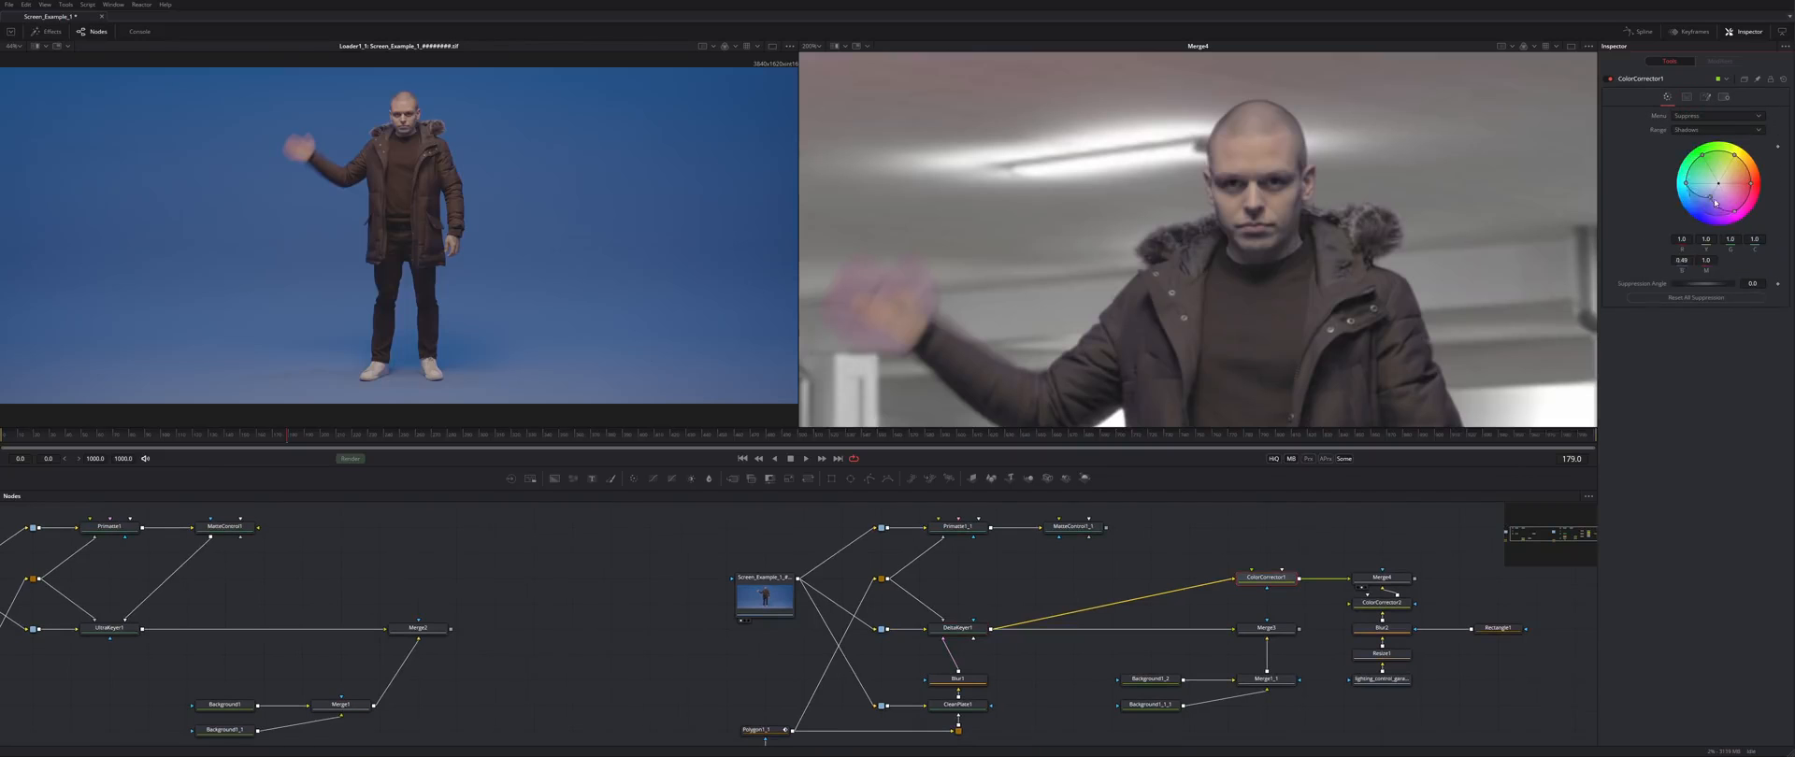
drag(1716, 203, 1703, 156)
- Insert a ColorGain1 node after ColorCorrector1, shifting Merge4 aside to make room
scroll(1122, 187, down, 5)
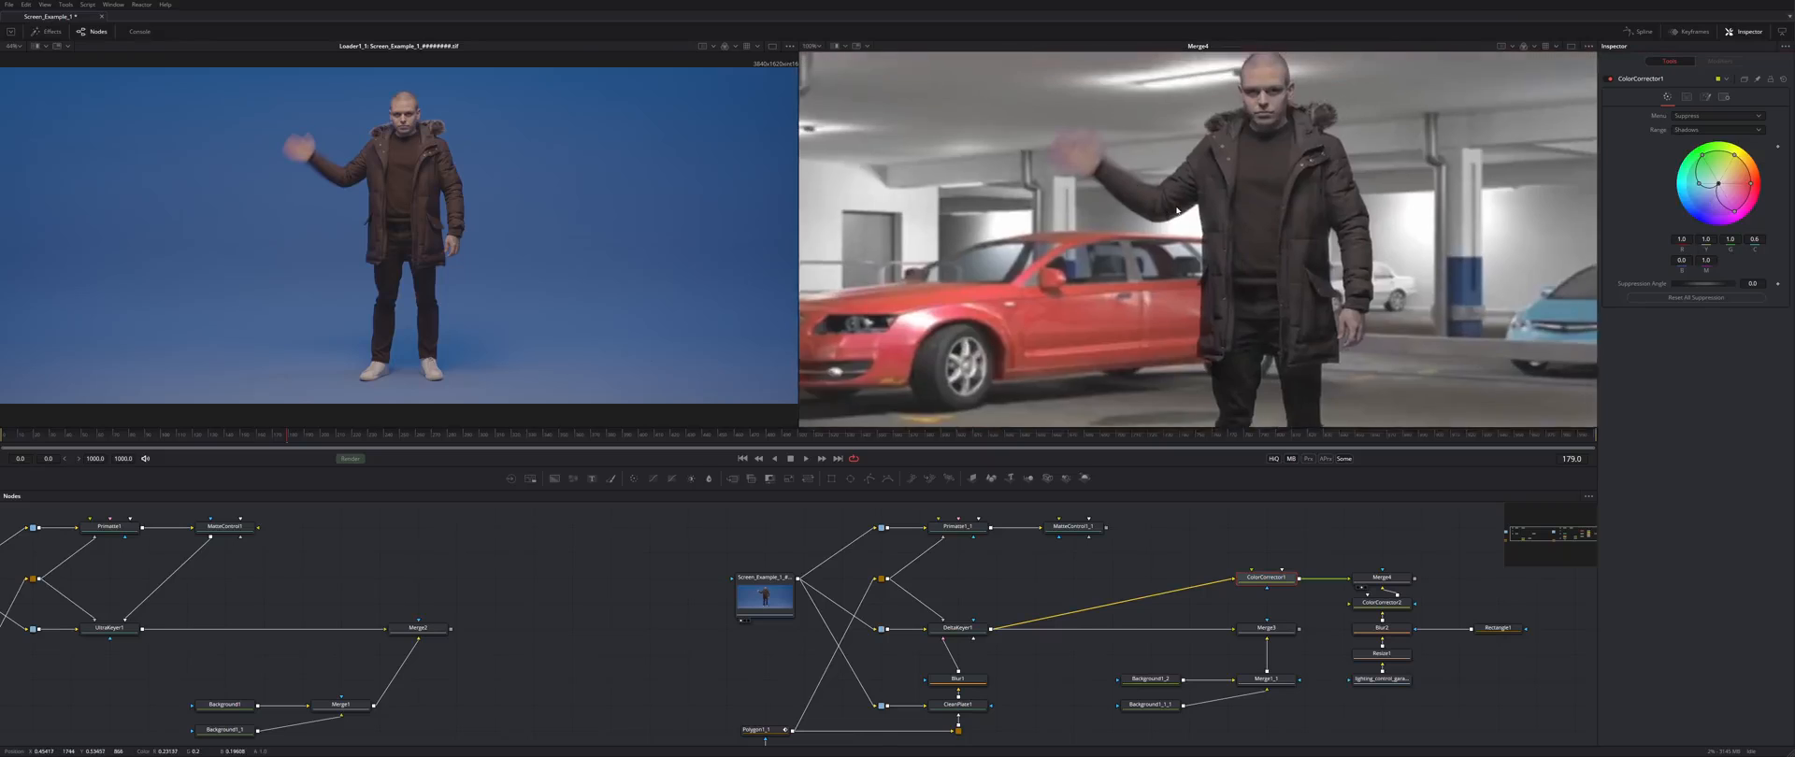
drag(1318, 554, 1543, 711)
drag(1381, 577, 1458, 577)
click(1266, 577)
key(shift+space)
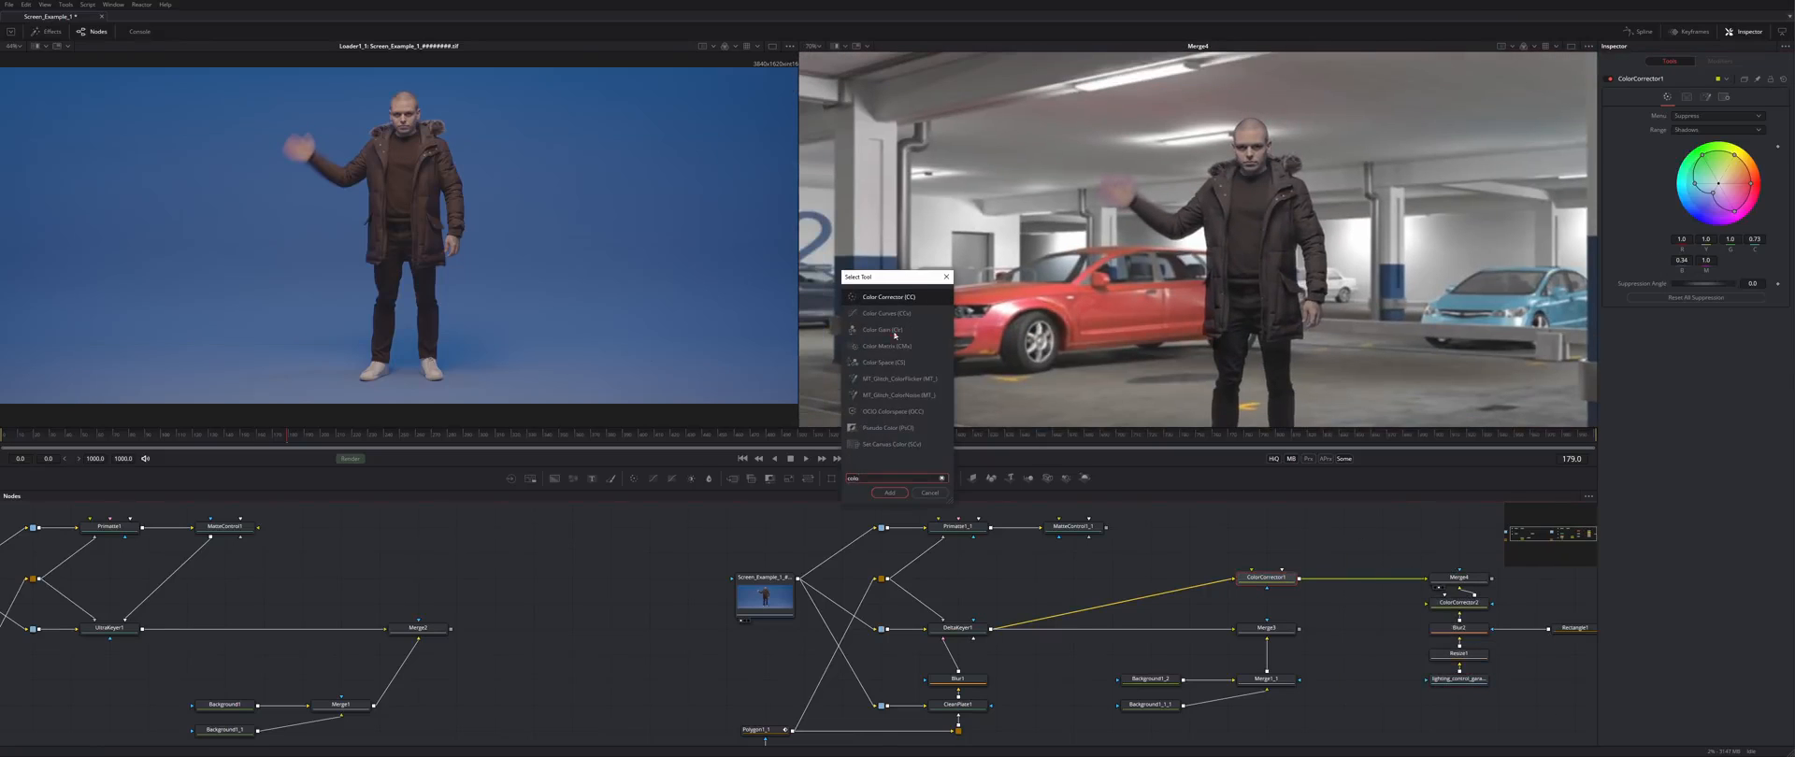
double_click(894, 335)
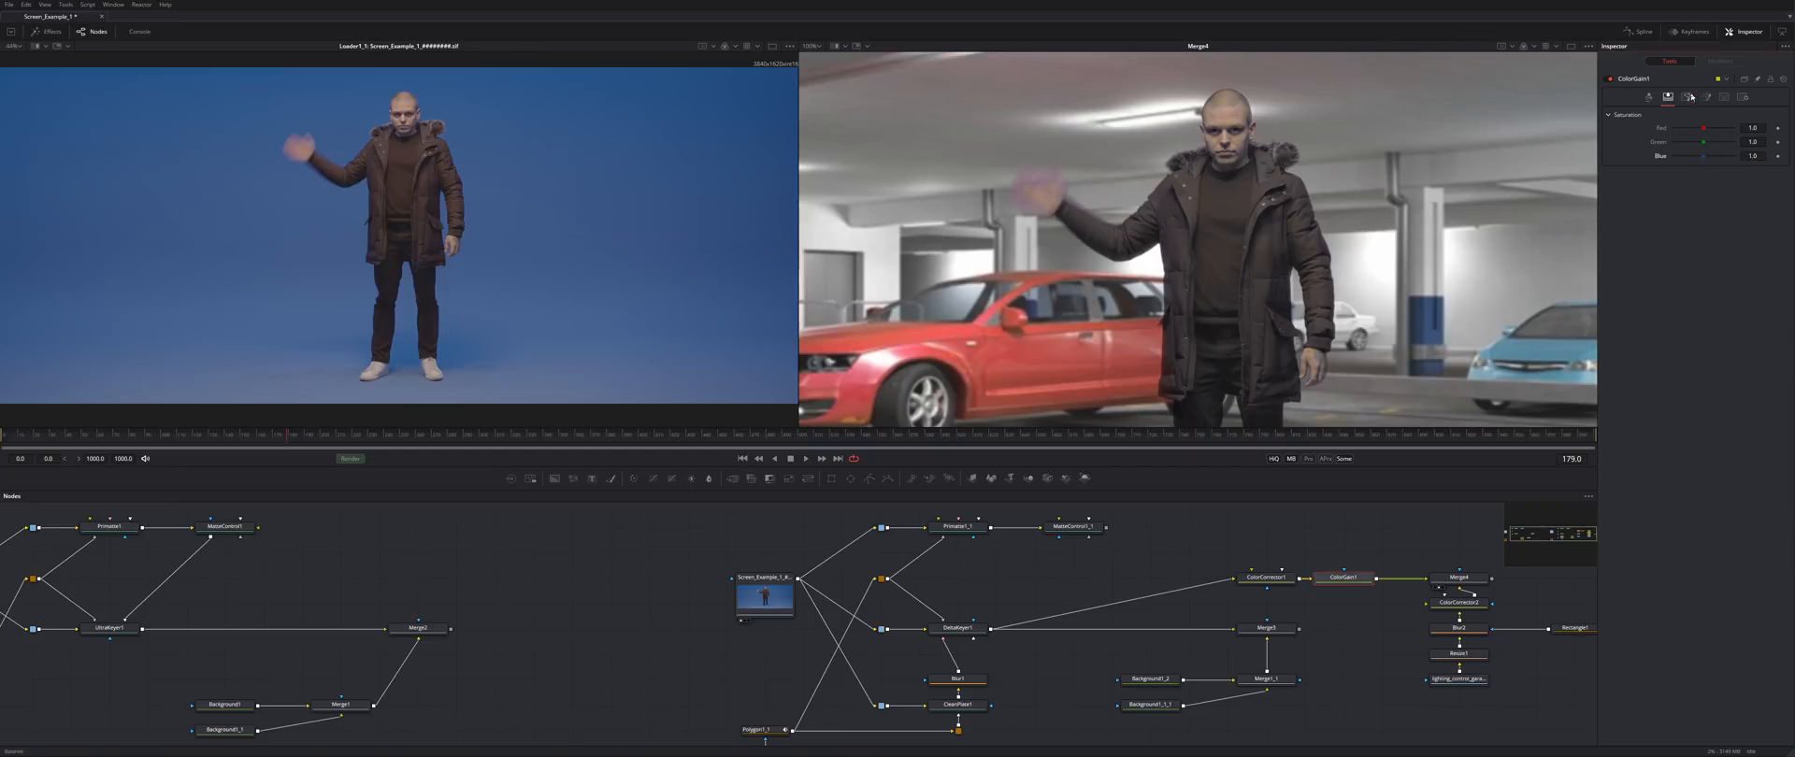
- Drag ColorGain1's mid Blue/Yellow balance toward zero to neutralise the man's blue tint
click(1688, 96)
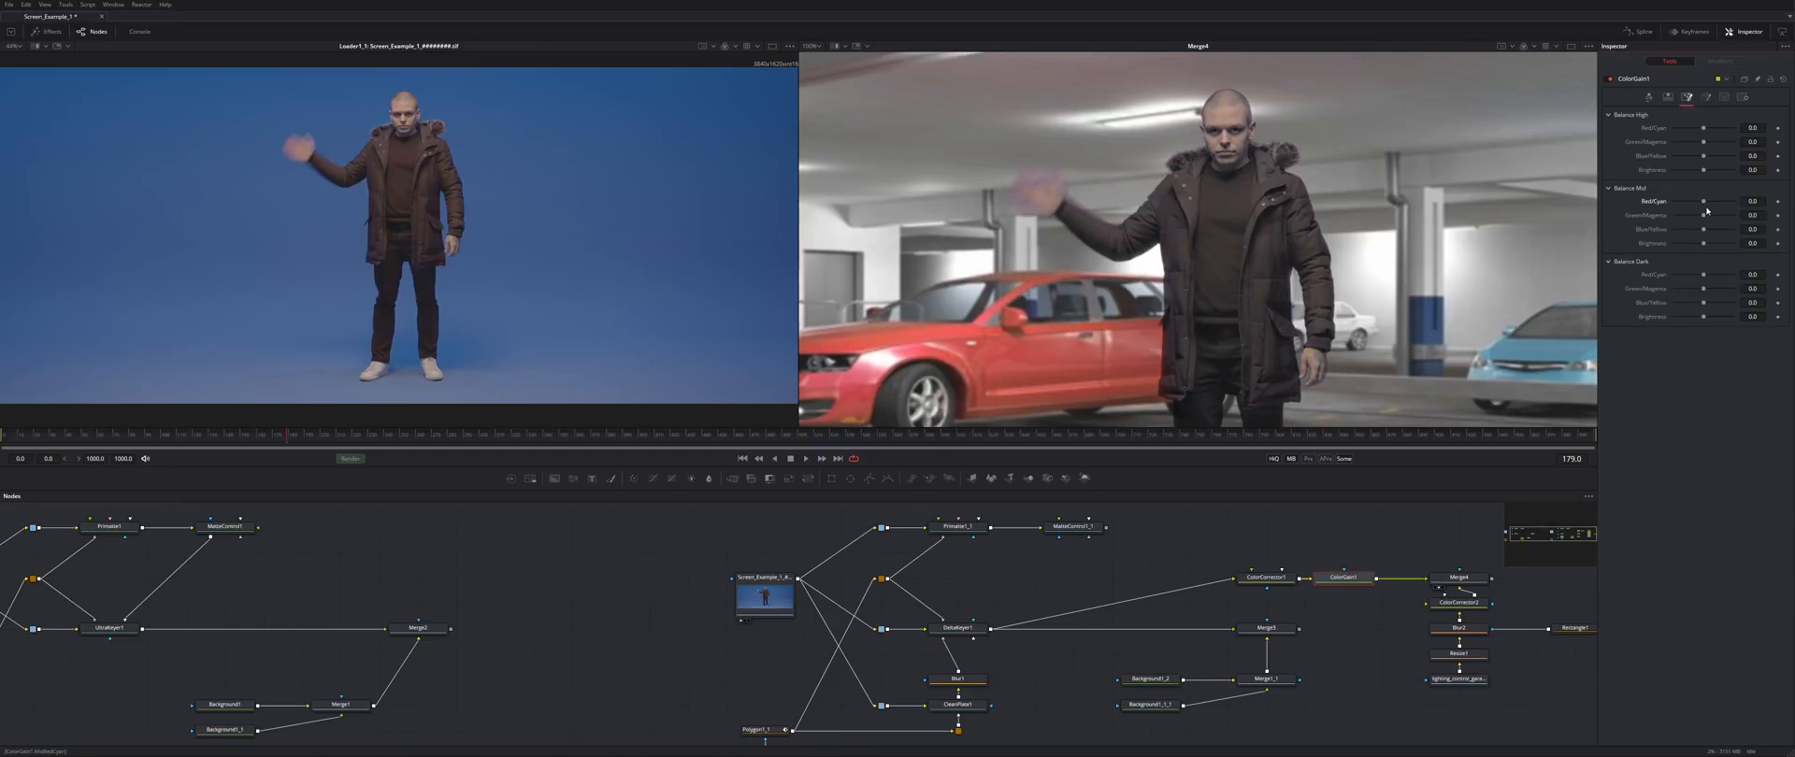
drag(1731, 230, 1702, 230)
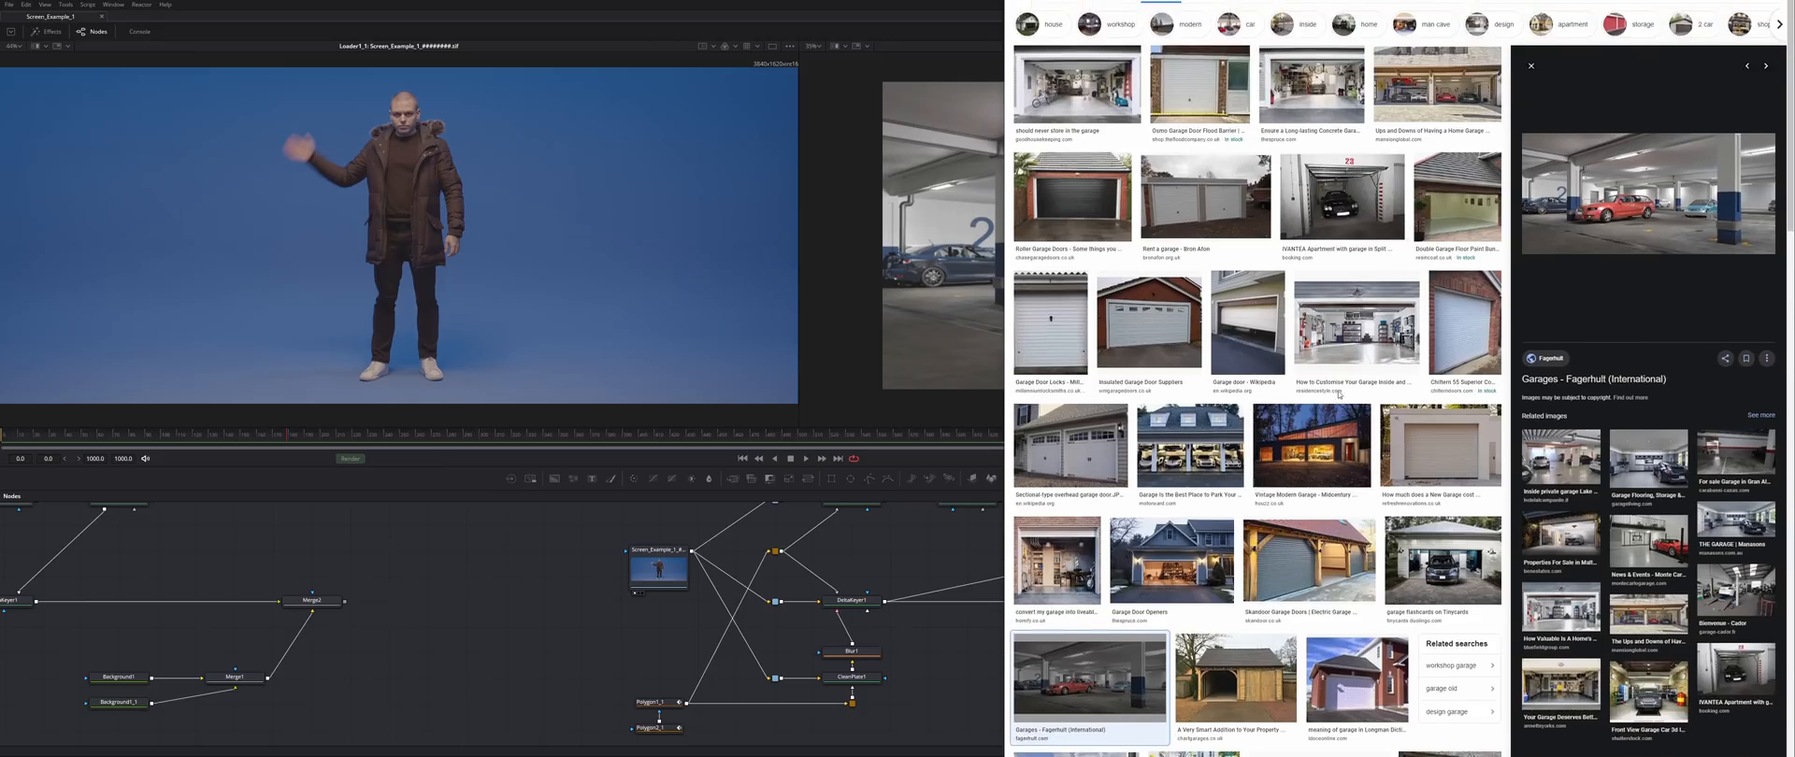
scroll(1338, 394, down, 3)
scroll(1339, 395, up, 3)
- Search Chrome images for night street photos and save the chosen one
click(1169, 2)
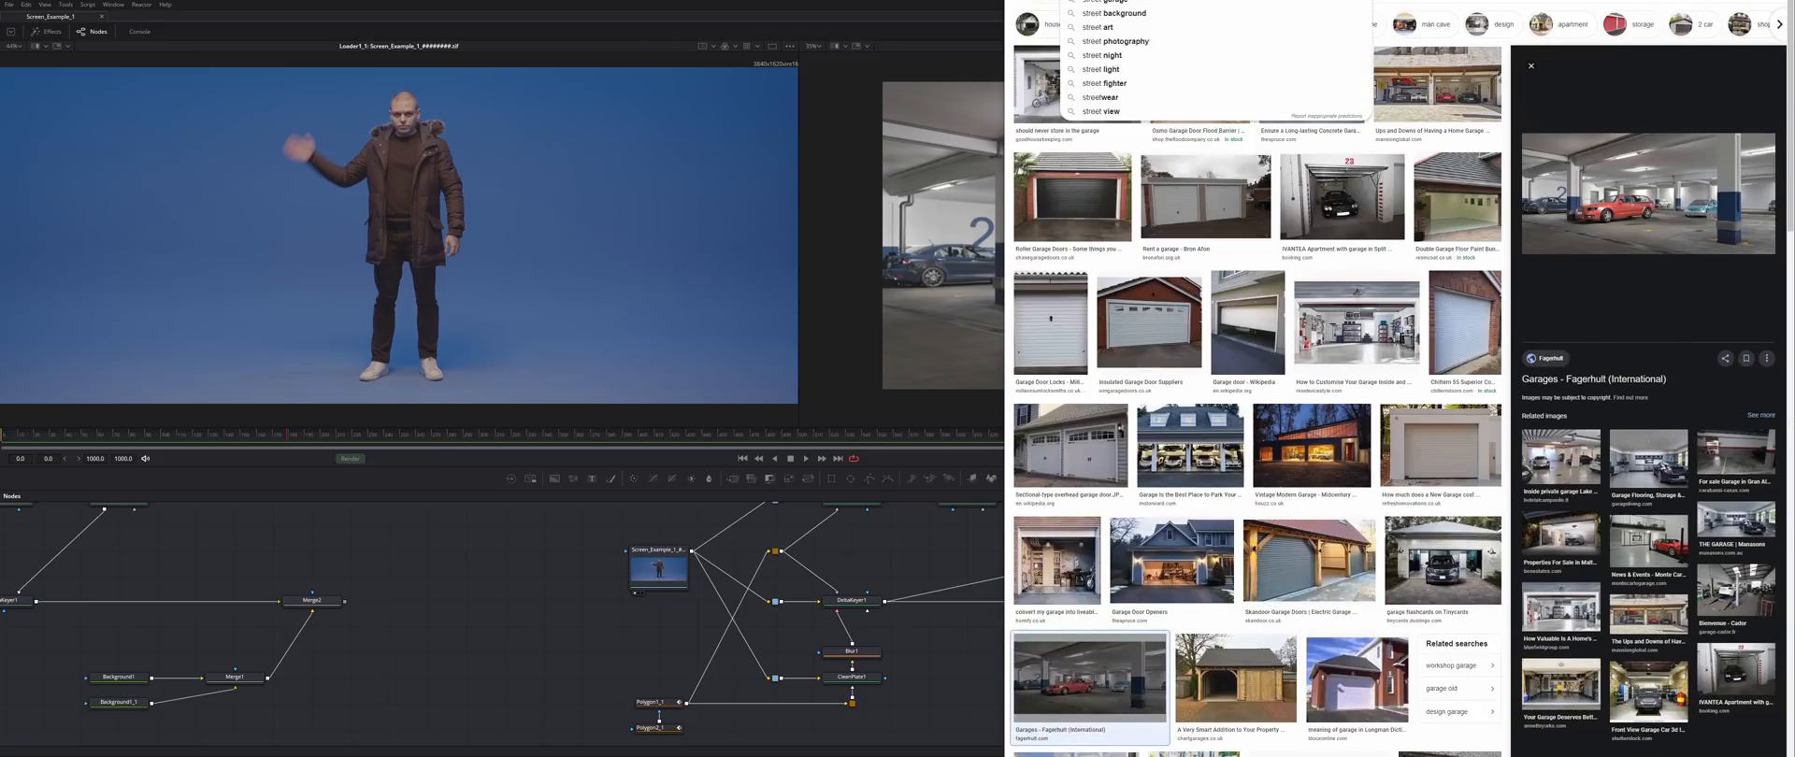
text(street)
key(Return)
click(1168, 2)
click(1103, 27)
scroll(1402, 374, down, 3)
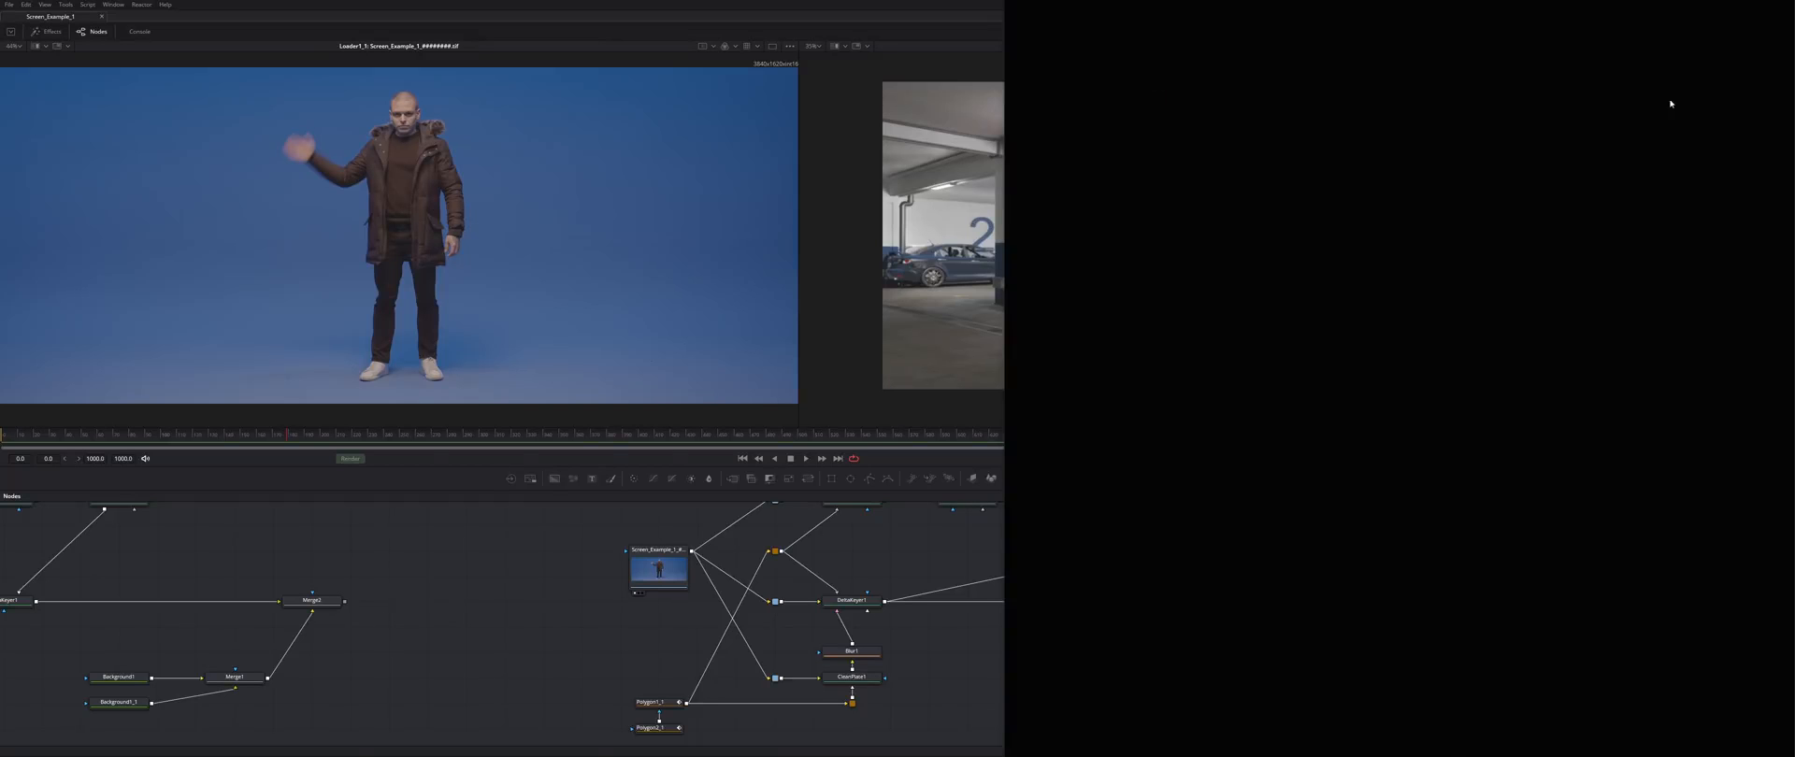
right_click(1392, 155)
click(1417, 170)
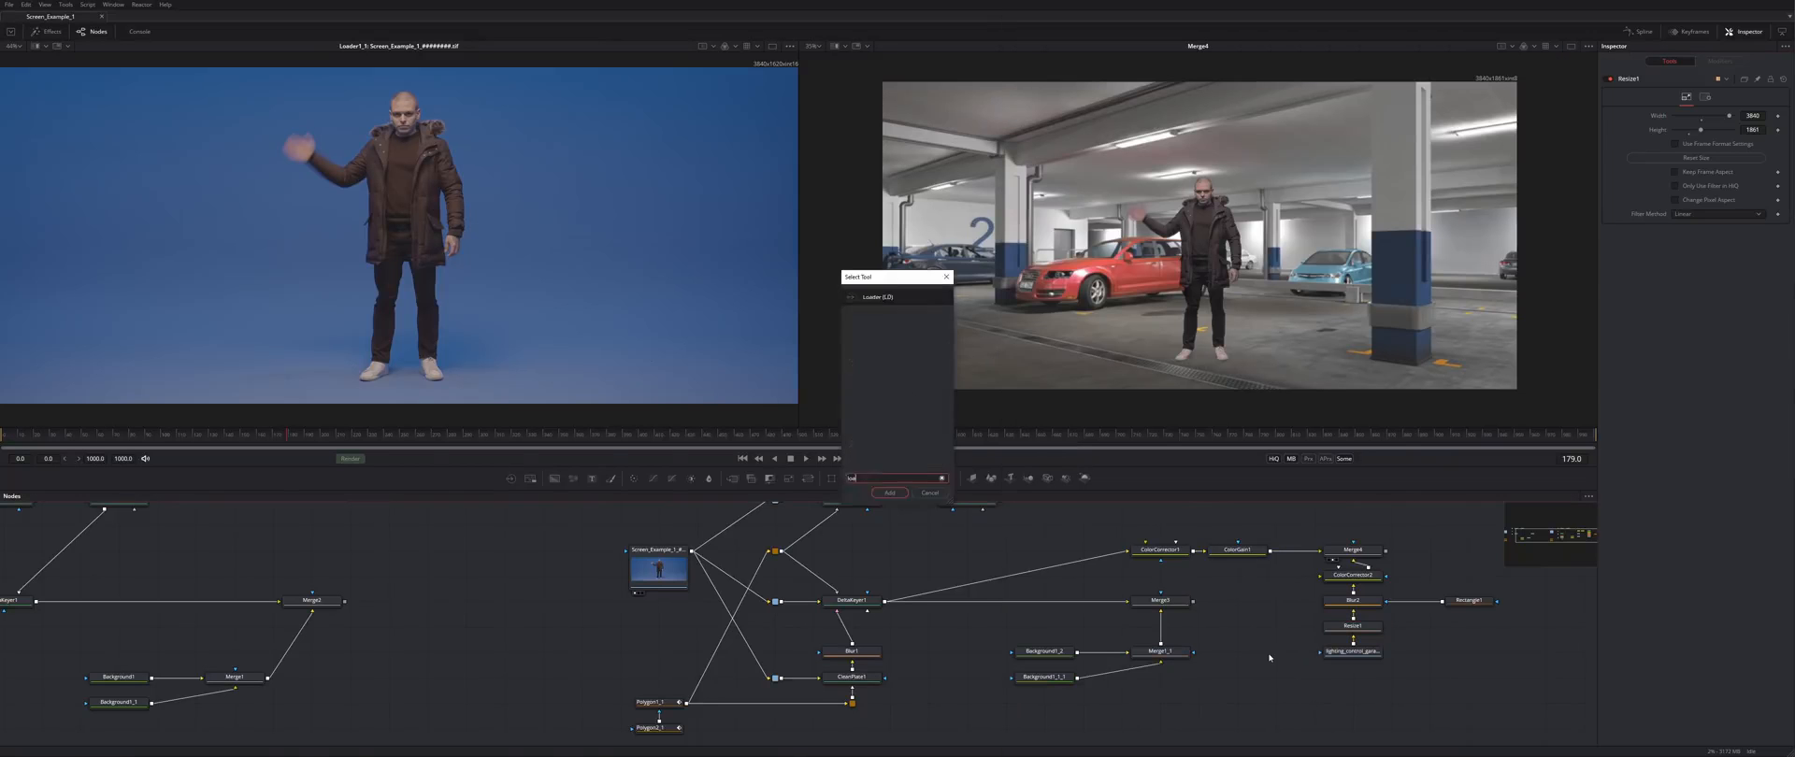
- Load the night street photo, connect it to Resize1 in place of the garage, and move the man right
drag(761, 288, 1353, 628)
drag(1355, 651, 1471, 702)
drag(1278, 651, 1355, 651)
click(1353, 551)
drag(1210, 270, 1318, 293)
scroll(1352, 265, up, 3)
scroll(1352, 265, down, 1)
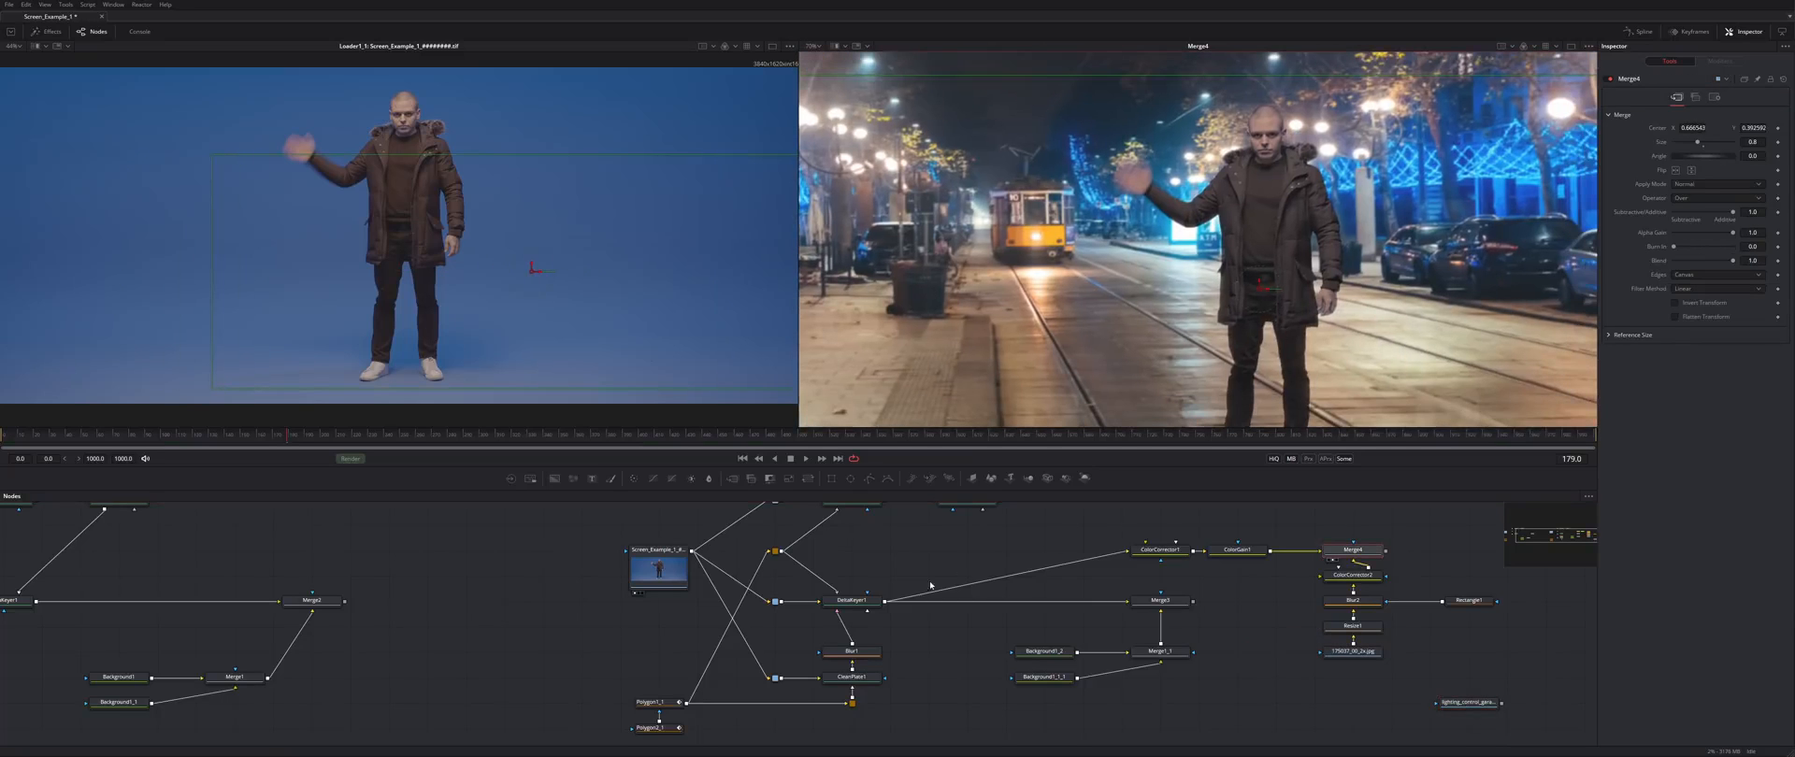
- Retune DeltaKeyer1's fringe: Fringe Size back to 0.0 and a lower Fringe Gamma
click(860, 601)
click(1670, 118)
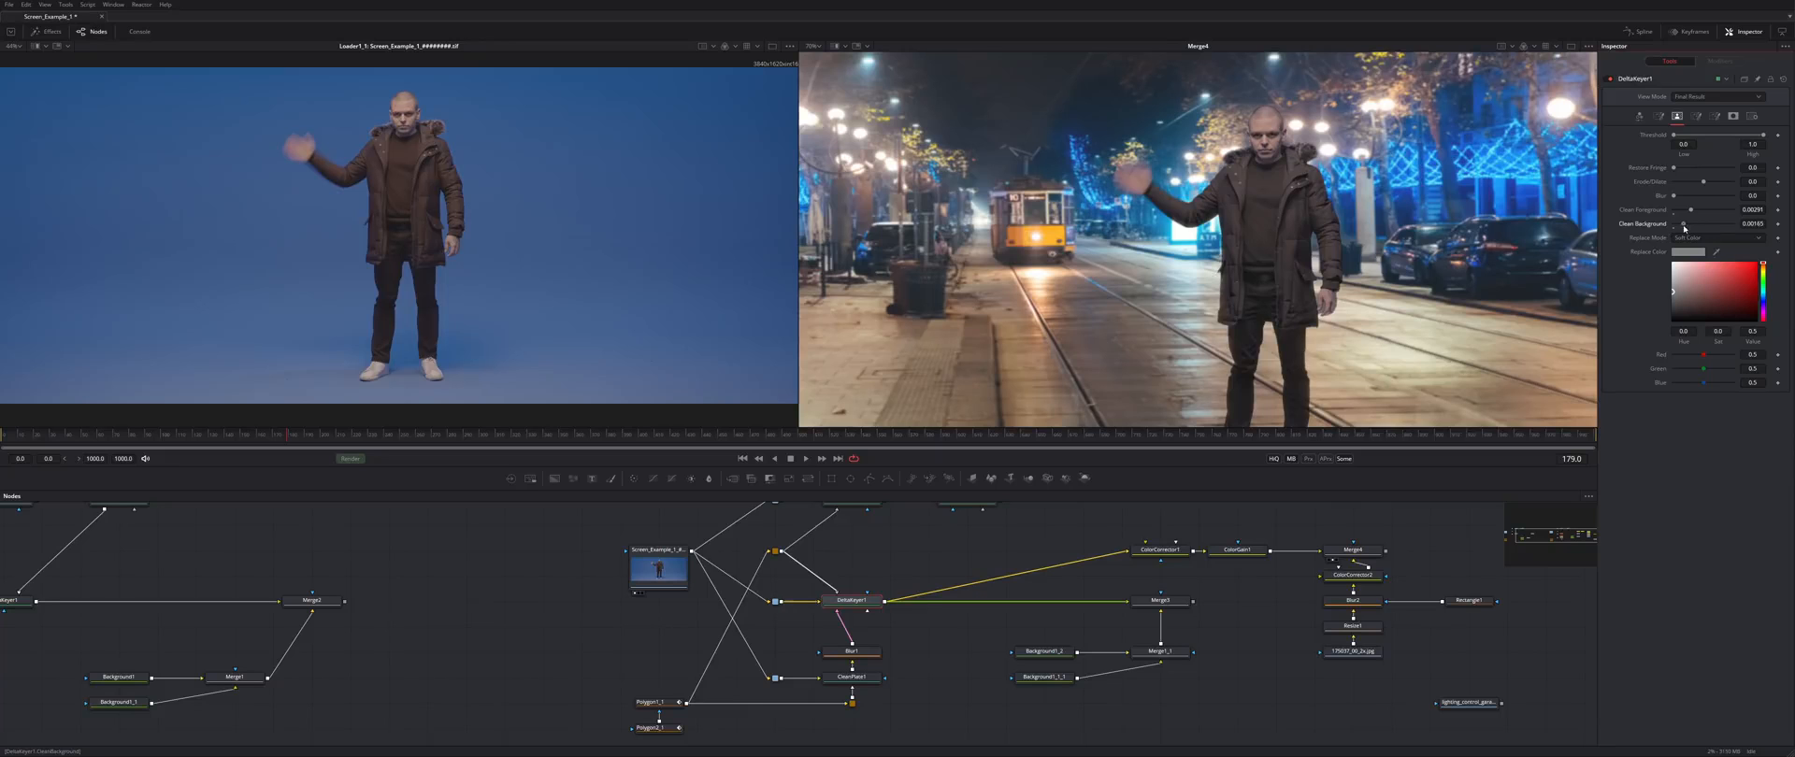
scroll(1390, 228, up, 6)
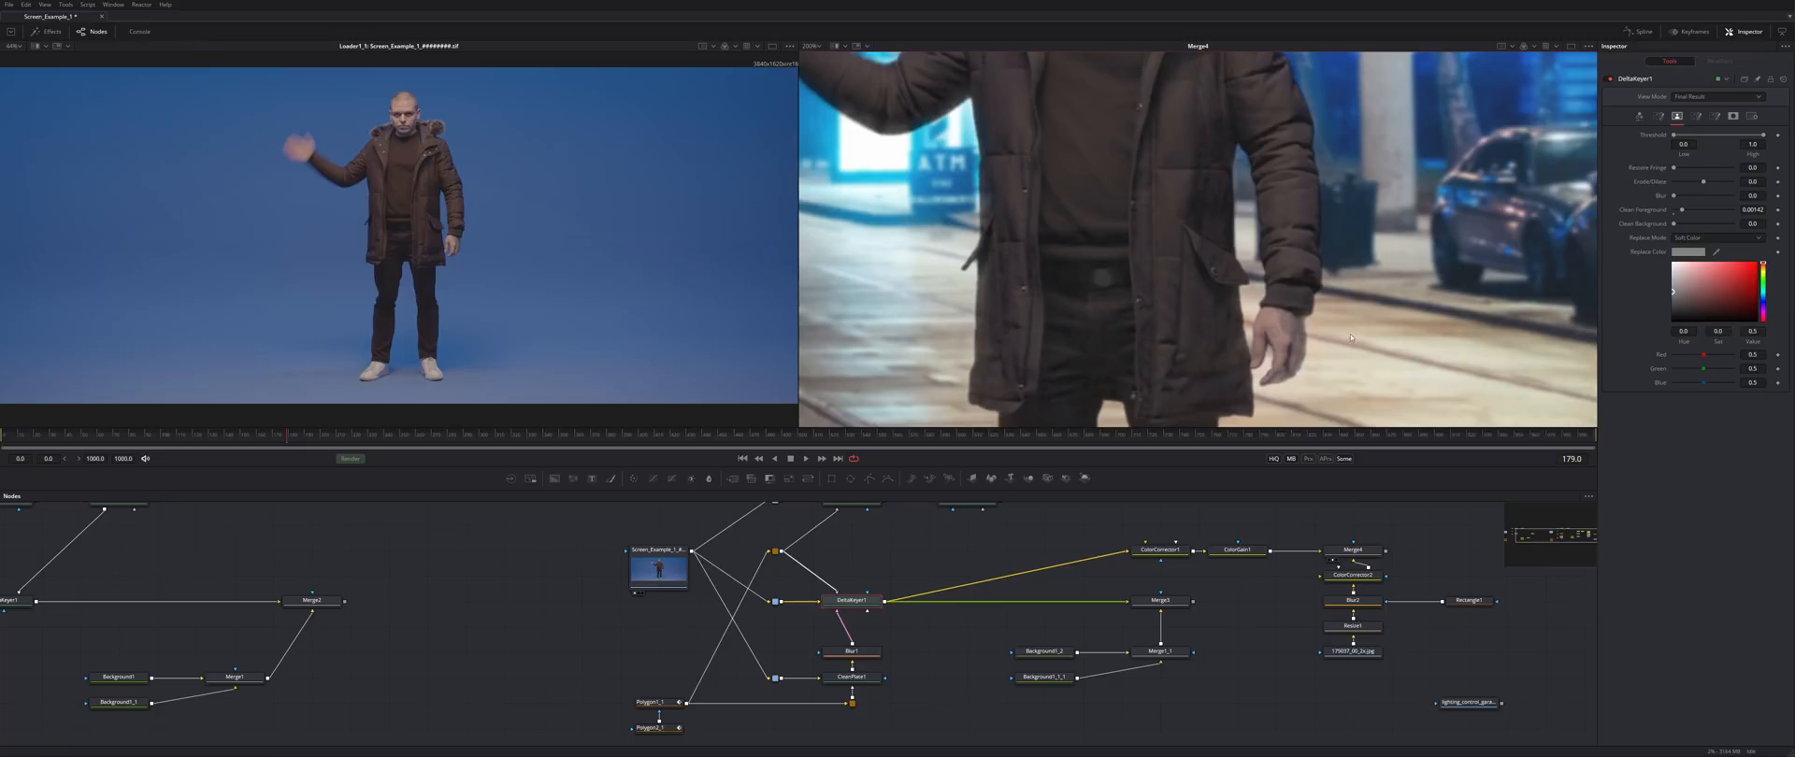
click(1658, 116)
click(1640, 117)
click(1677, 117)
click(1696, 116)
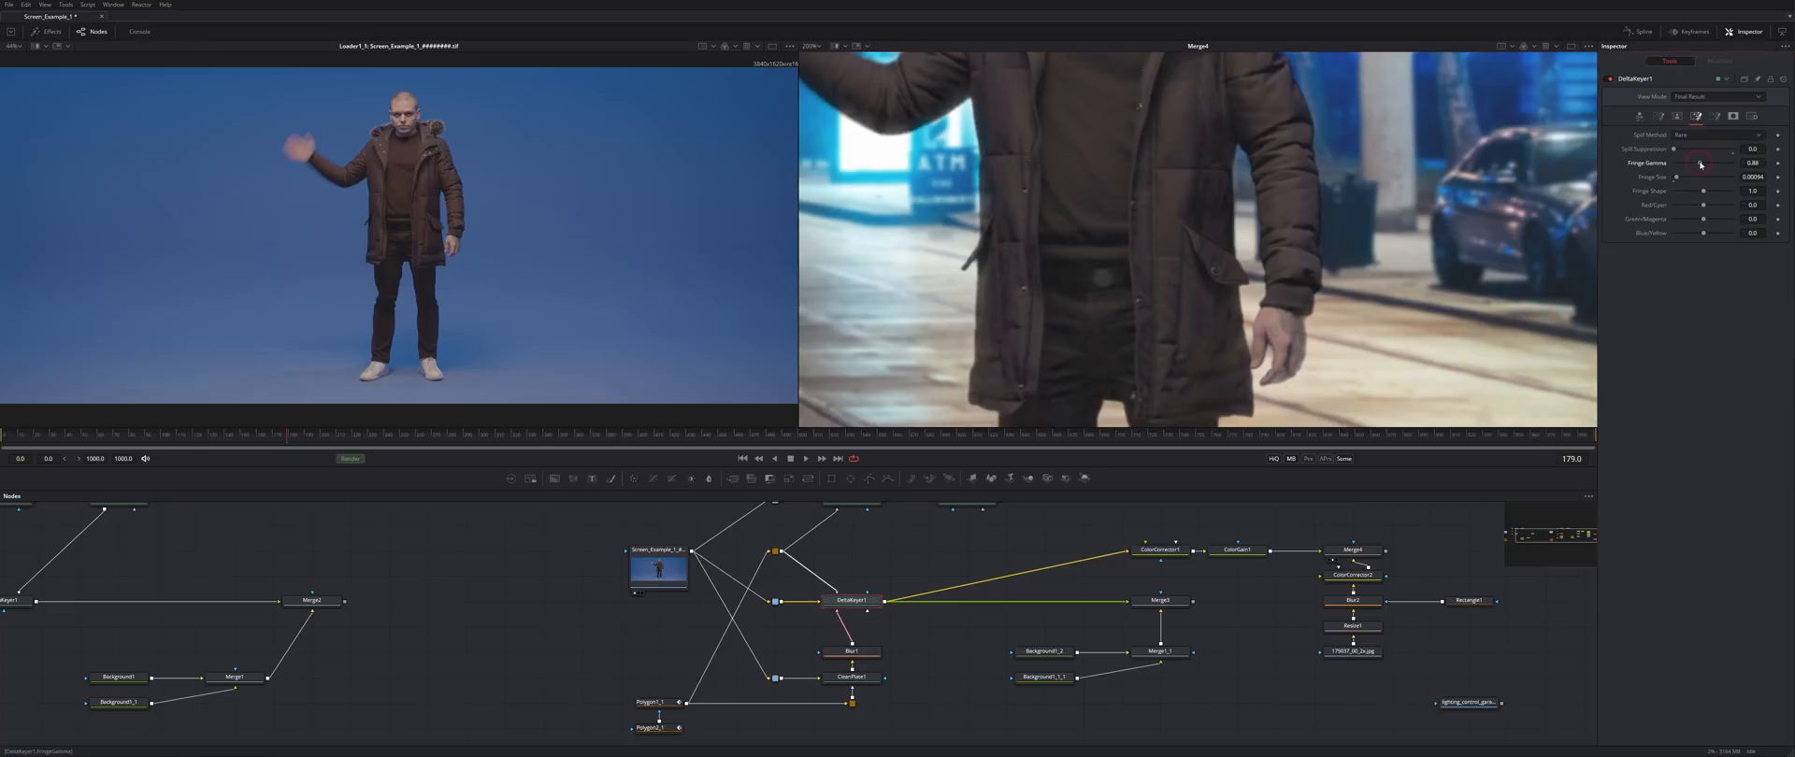
drag(1680, 178, 1705, 164)
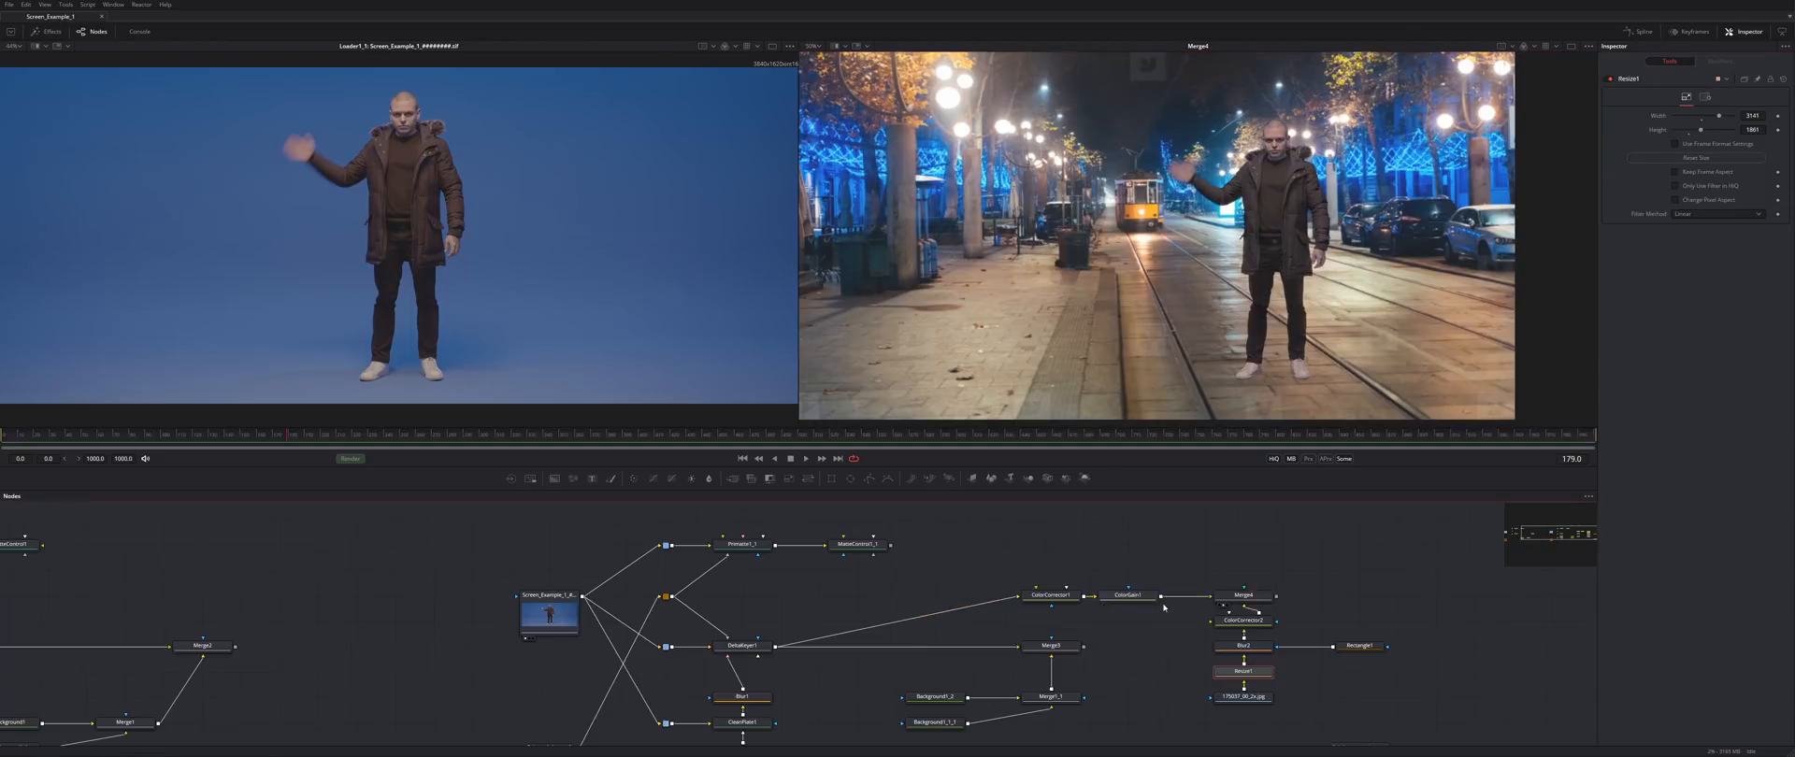
- Feed ColorGain1 into a new Merge5 connected to Merge4, keeping its size at 1.0
drag(1346, 547, 1246, 521)
key(2)
click(1371, 549)
drag(1276, 596, 1360, 570)
drag(1597, 178, 1287, 178)
key(ctrl+z)
- Search the tool list for the Transform tool using 'tra'
key(shift+space)
text(tra)
key(Return)
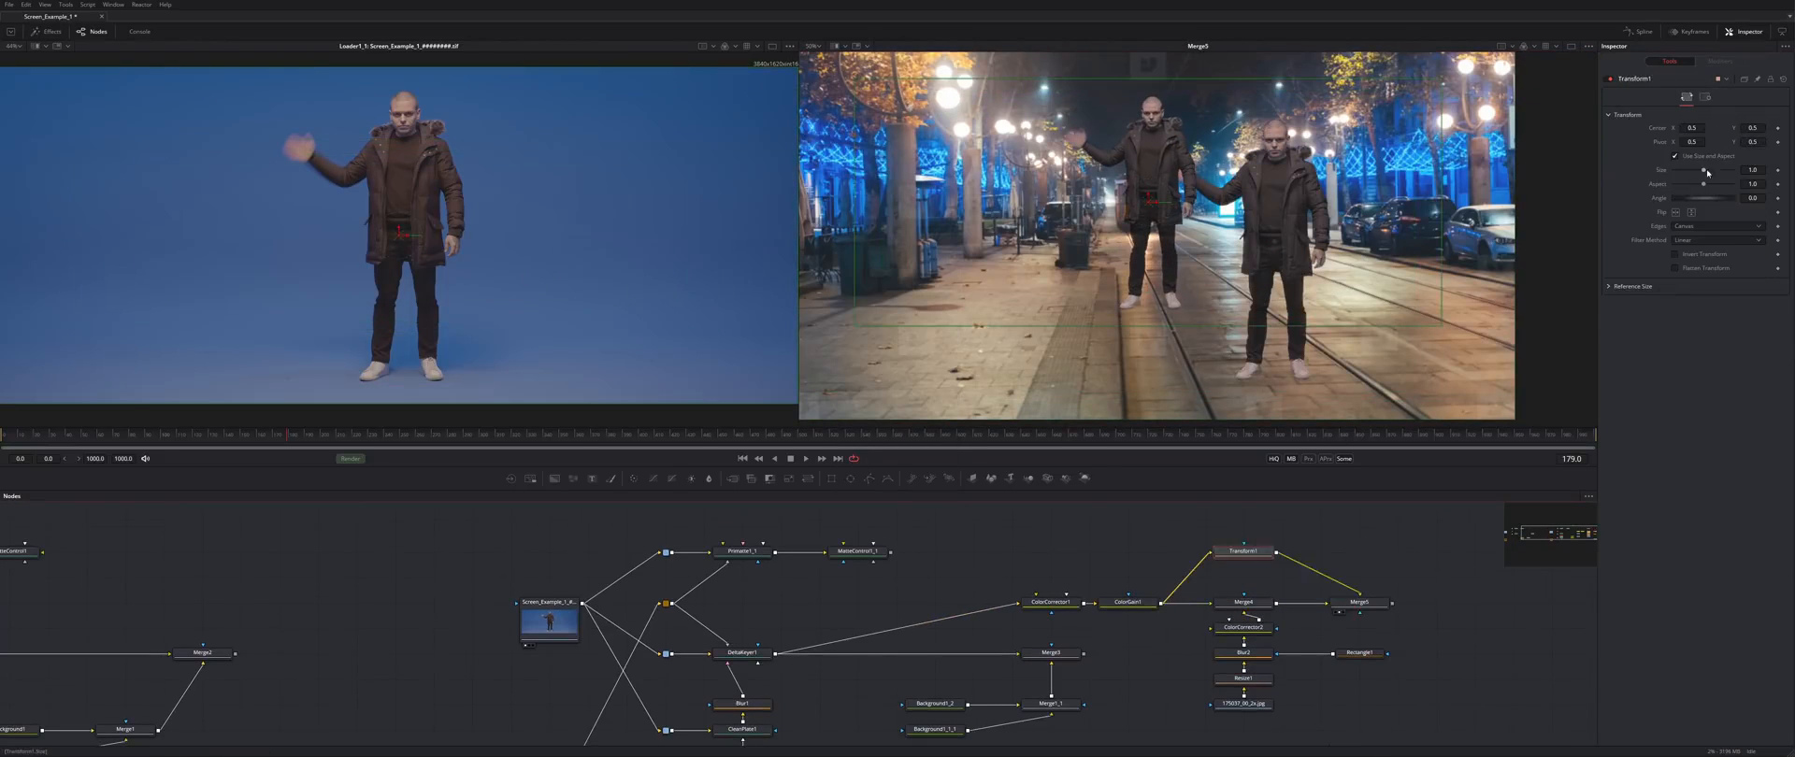
- Add Transform1, flip and squash the copy, and place it under the man's feet as a shadow
click(1692, 212)
drag(1703, 184, 1686, 184)
drag(1148, 202, 1269, 354)
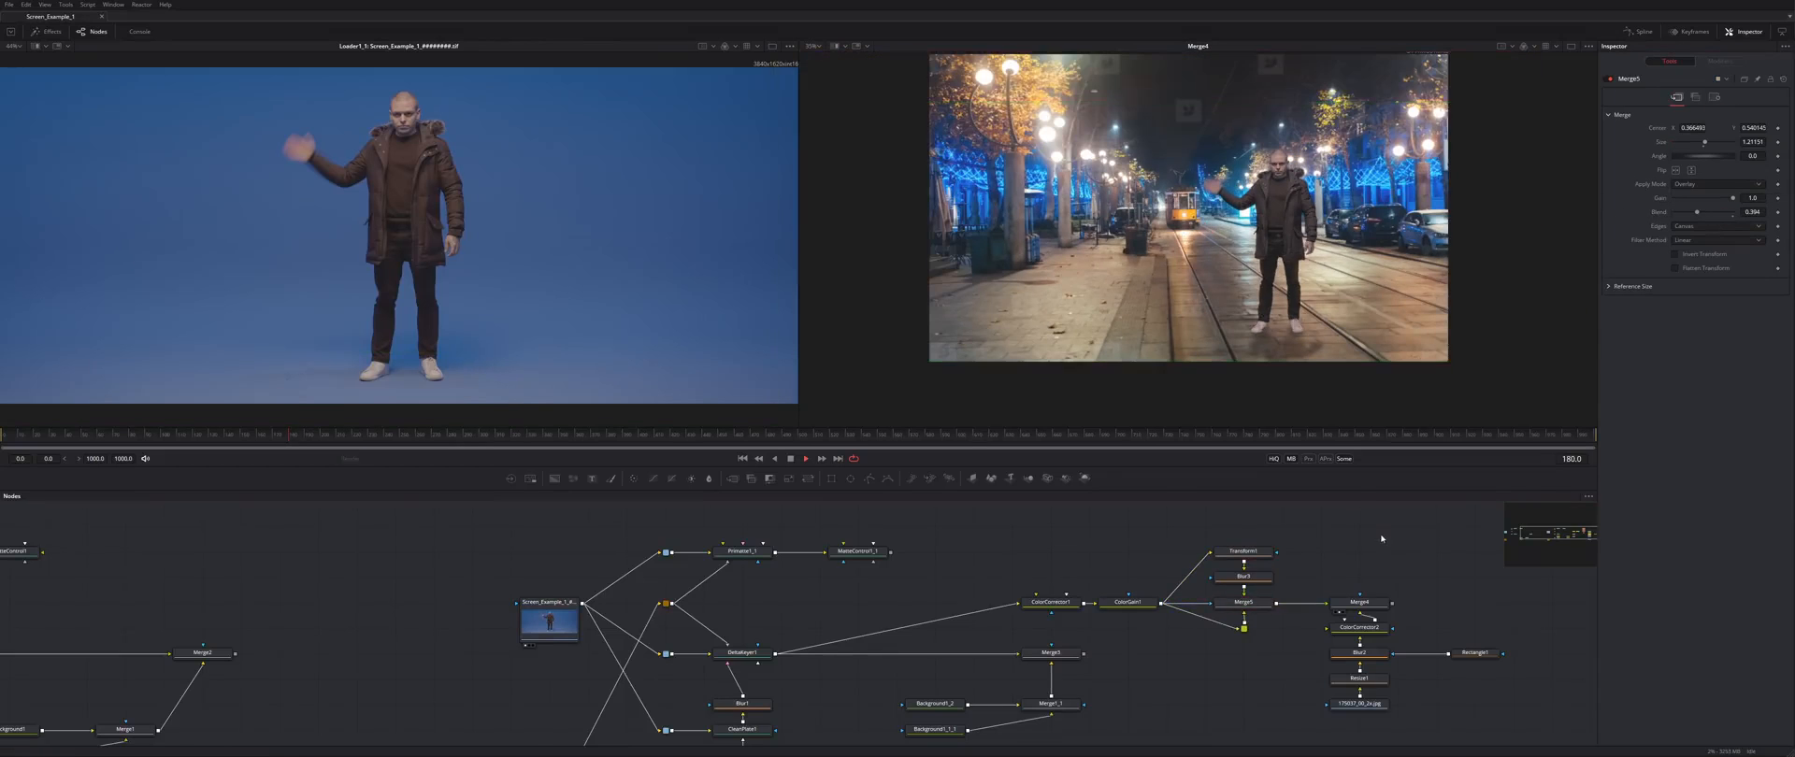
key(shift+space)
- Add a Saver writing Screen.png into a new Screen_Example_1_Key folder
text(sa)
key(Return)
key(ctrl+shift+n)
text(S)
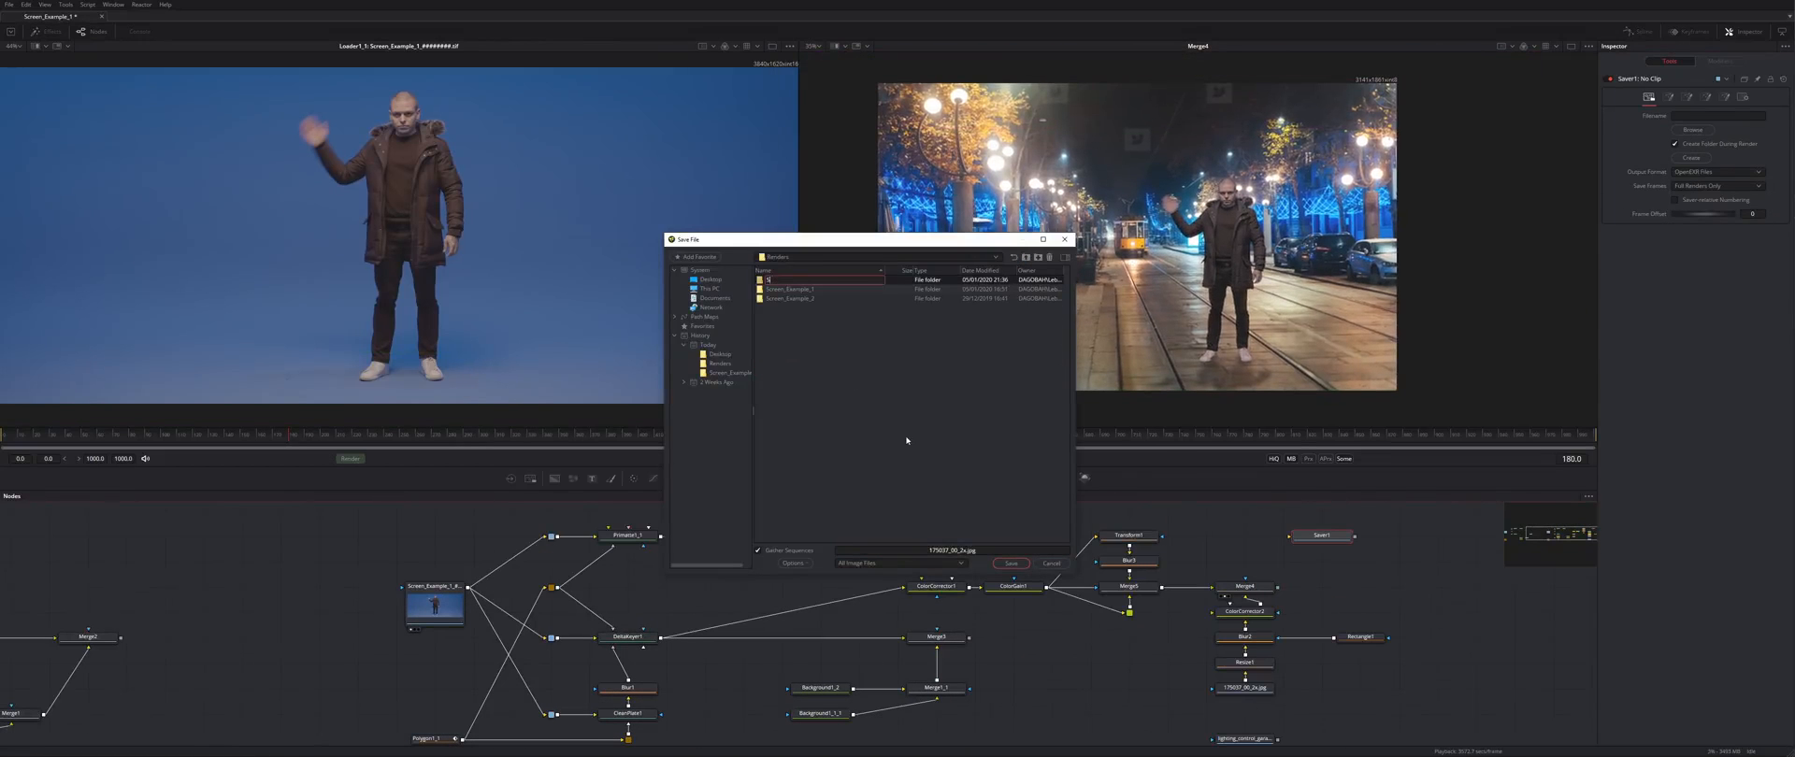
text(creen_Example_1_Key)
key(Return)
double_click(821, 289)
drag(921, 551, 1120, 567)
text(Screen)
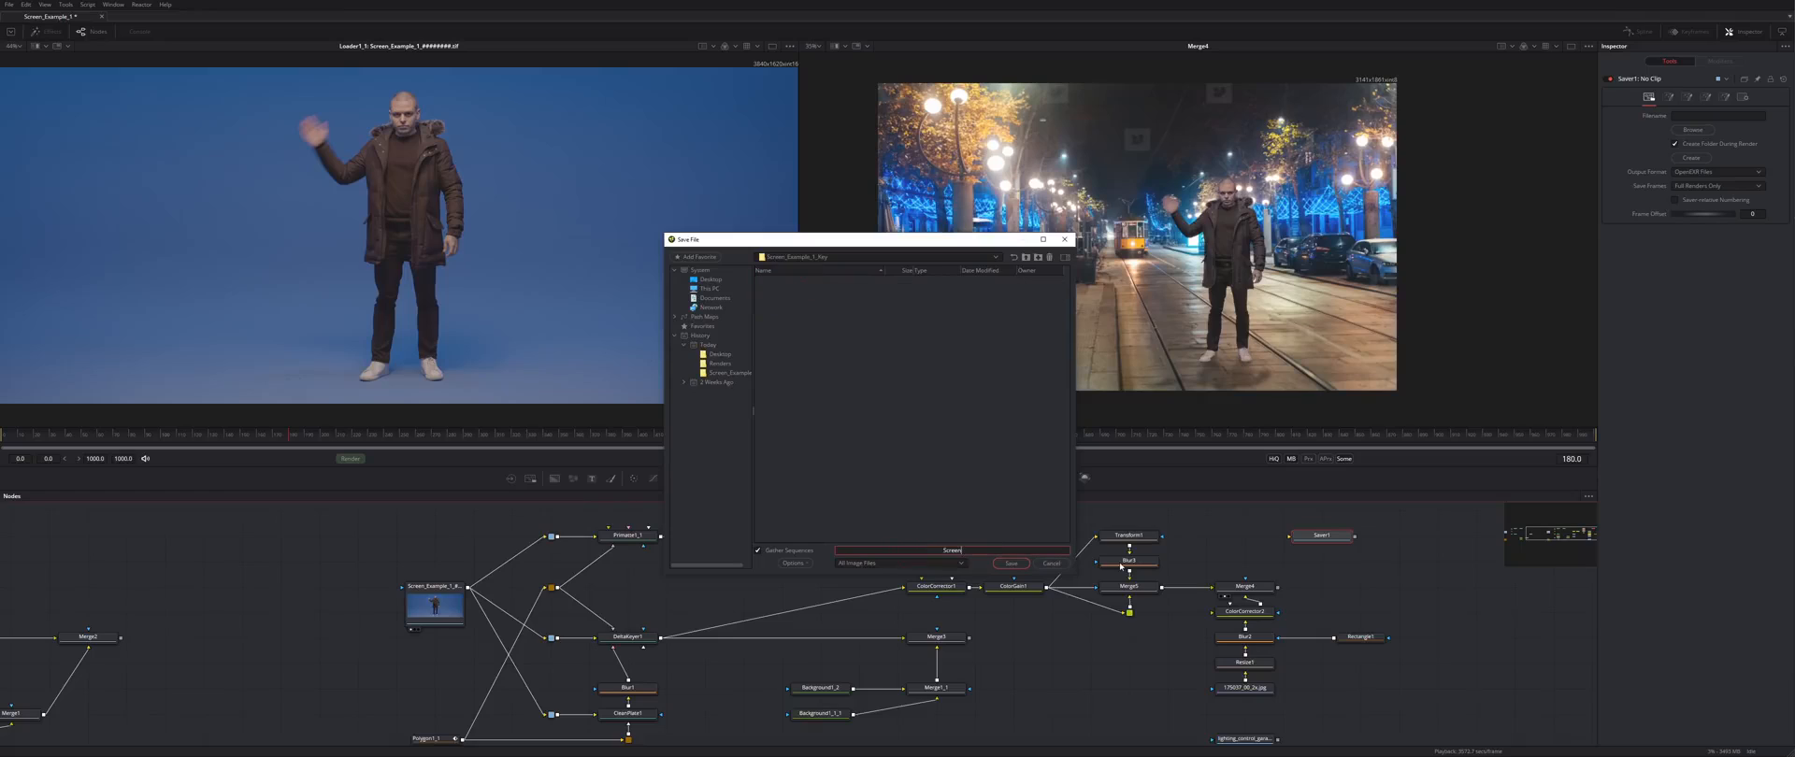
text(.png)
key(Return)
- Connect ColorGain1's output to Saver1 and show it in the right viewer
drag(1329, 539, 1407, 543)
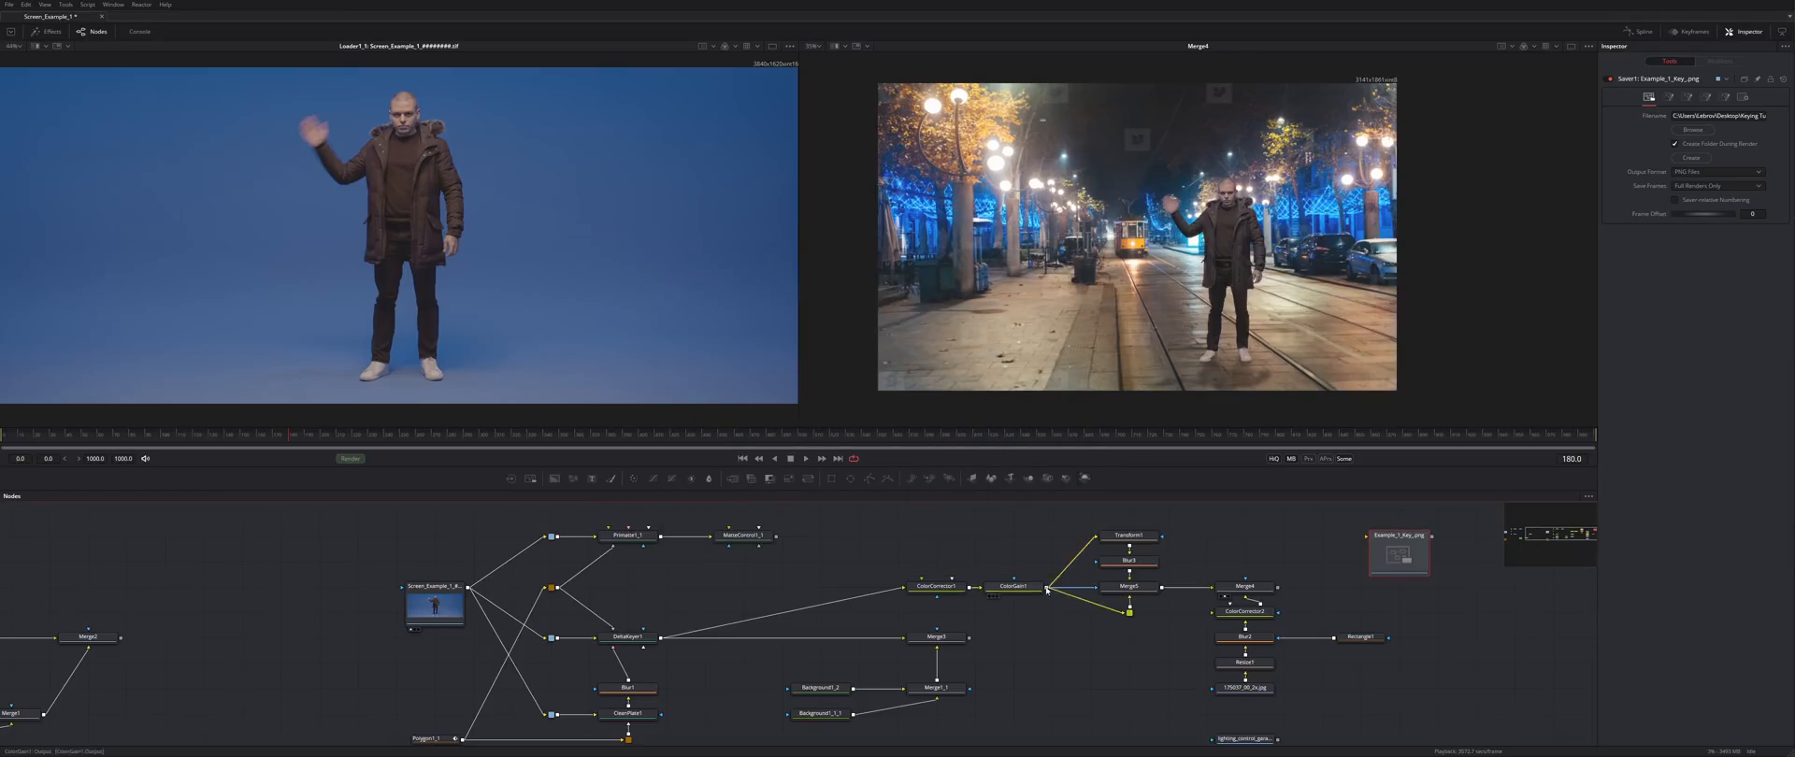
drag(1046, 589, 1399, 553)
key(2)
drag(1402, 555, 1364, 530)
drag(1364, 530, 1362, 604)
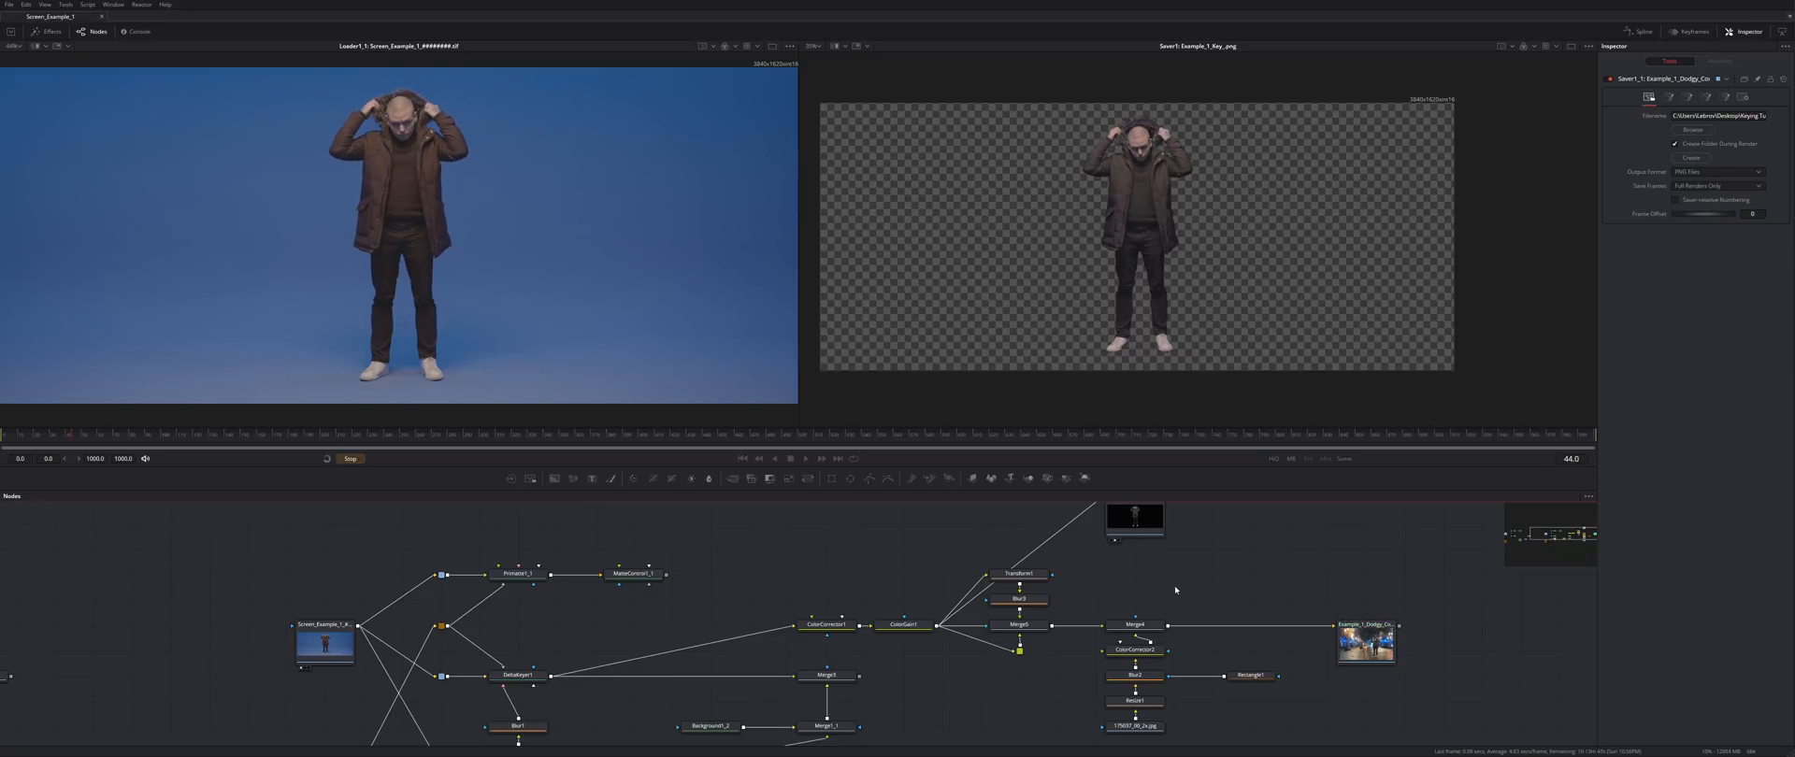
- Inspect the key around the man's jacket, head and hands up close, then fit both viewers
scroll(1205, 598, down, 2)
drag(1204, 599, 1100, 587)
drag(420, 593, 506, 592)
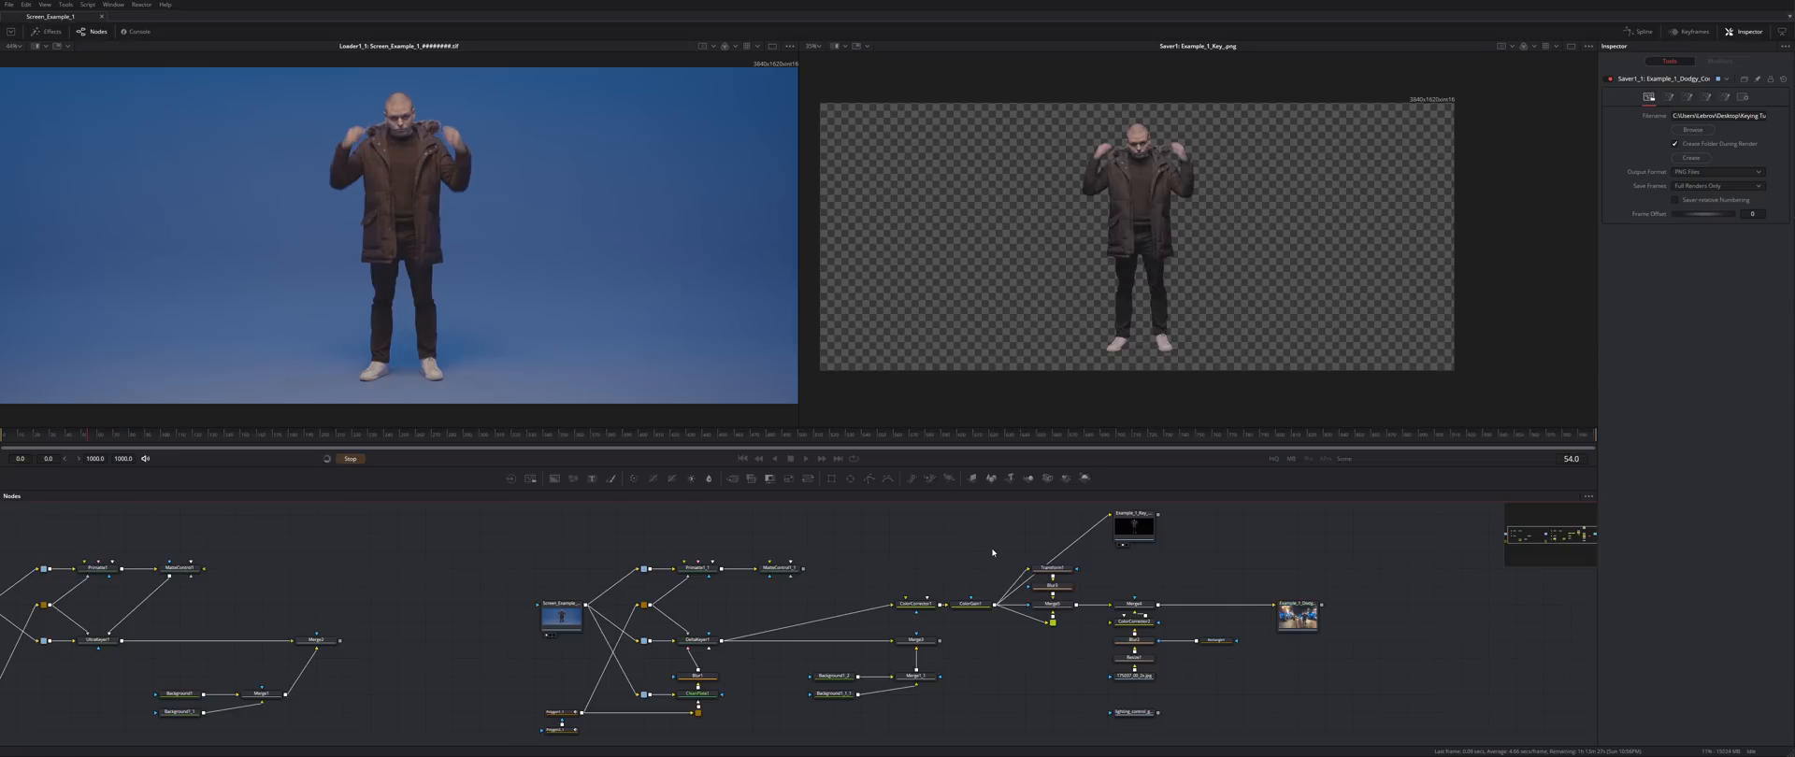
scroll(1175, 280, up, 6)
drag(1175, 280, 915, 173)
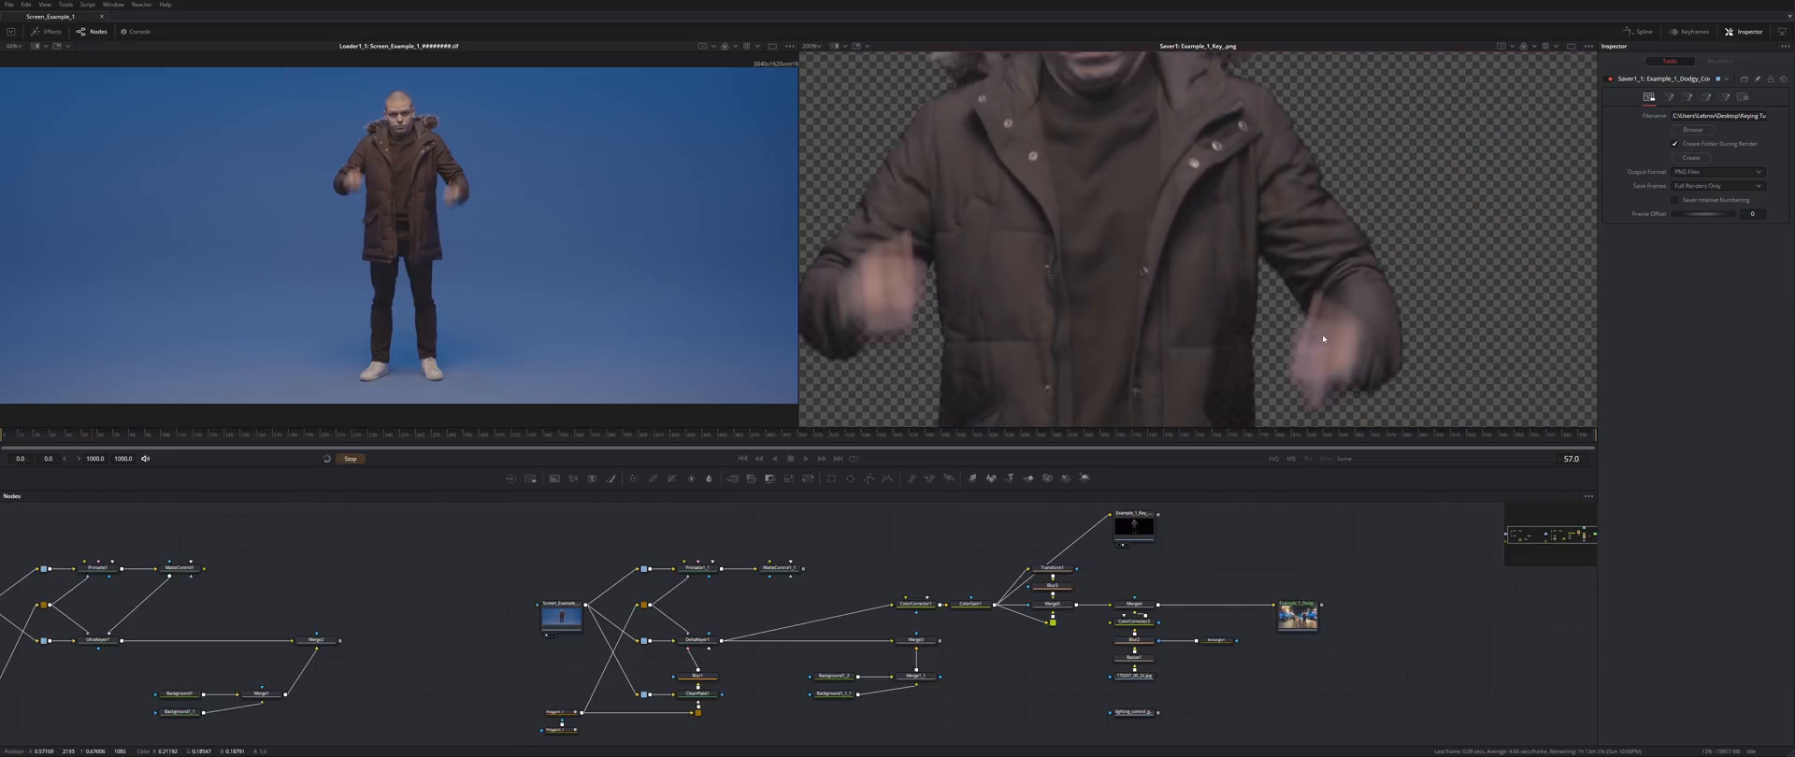
drag(884, 345, 886, 208)
drag(1102, 338, 1334, 229)
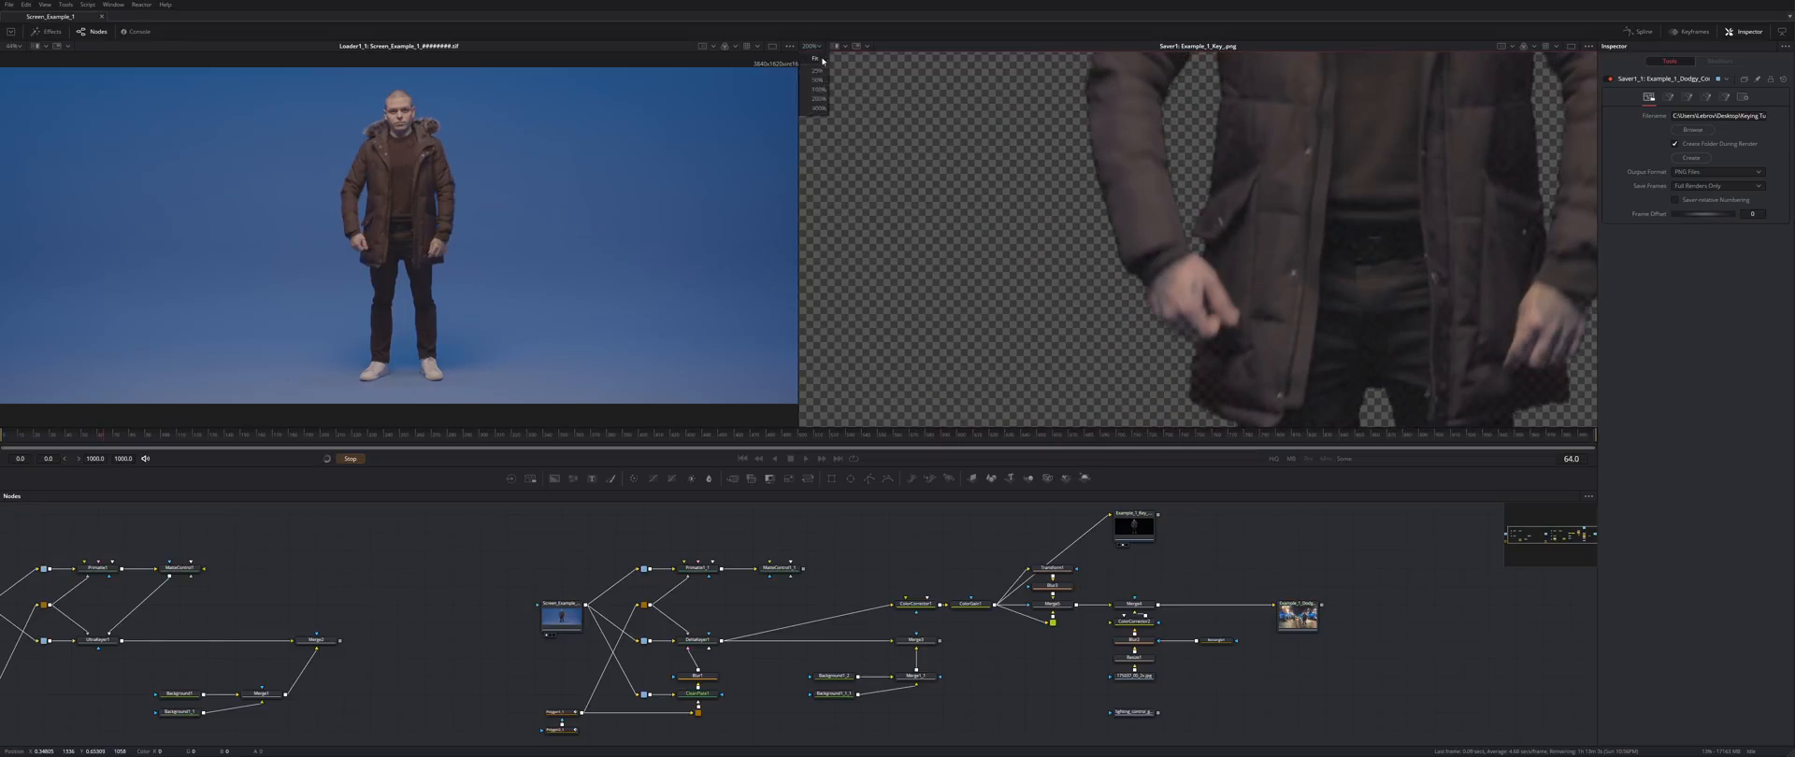
key(ctrl+f)
click(777, 188)
key(ctrl+f)
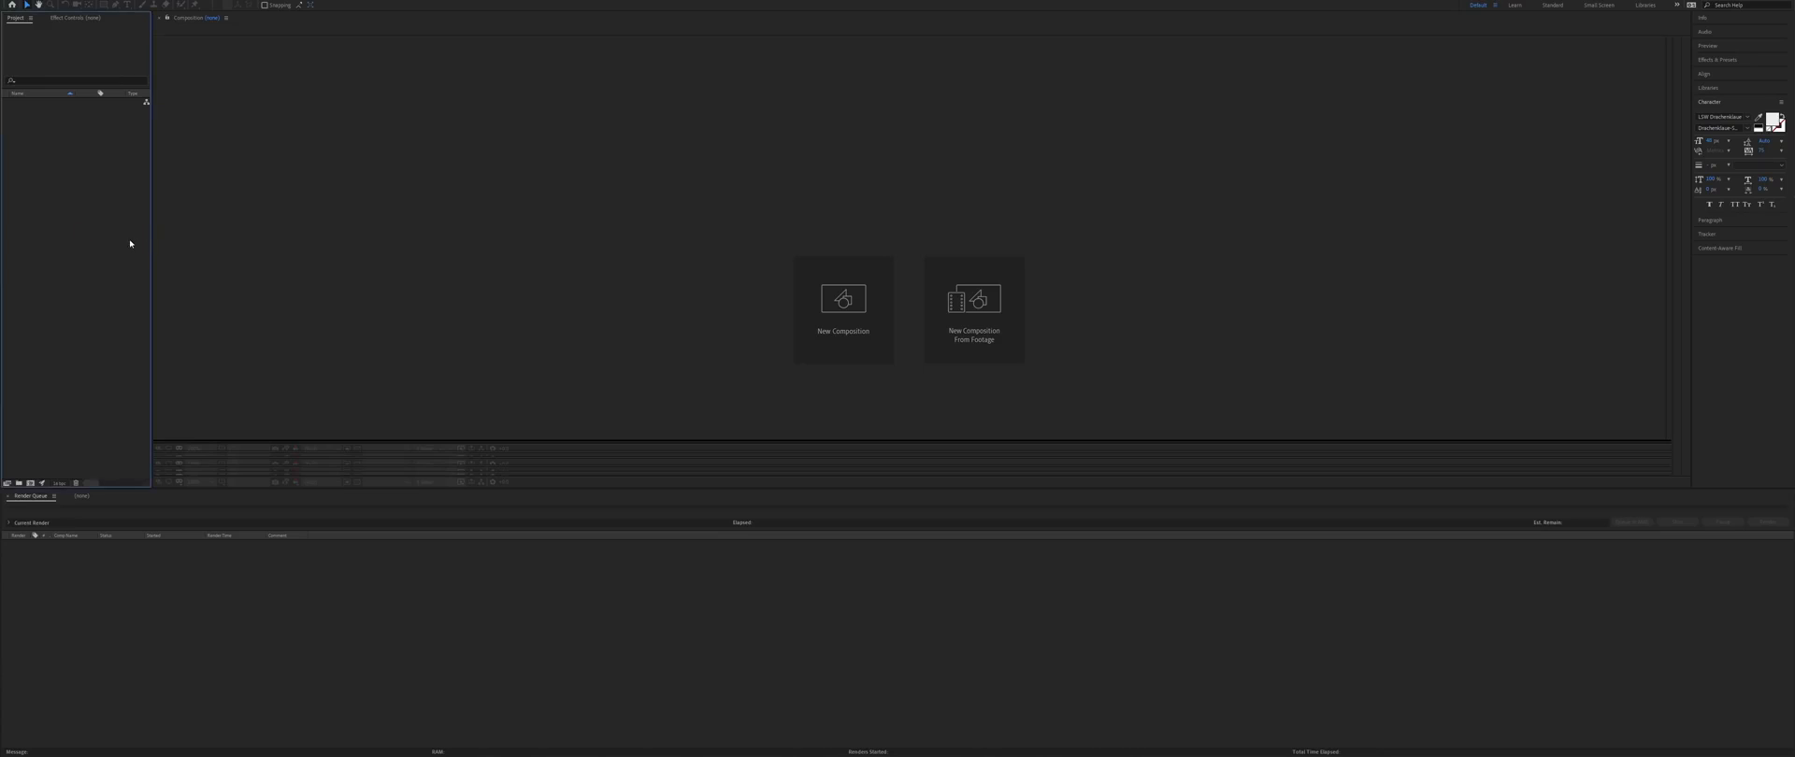
- Import the blue-screen footage and create the Screen_Example_1 composition from it
double_click(132, 240)
click(576, 143)
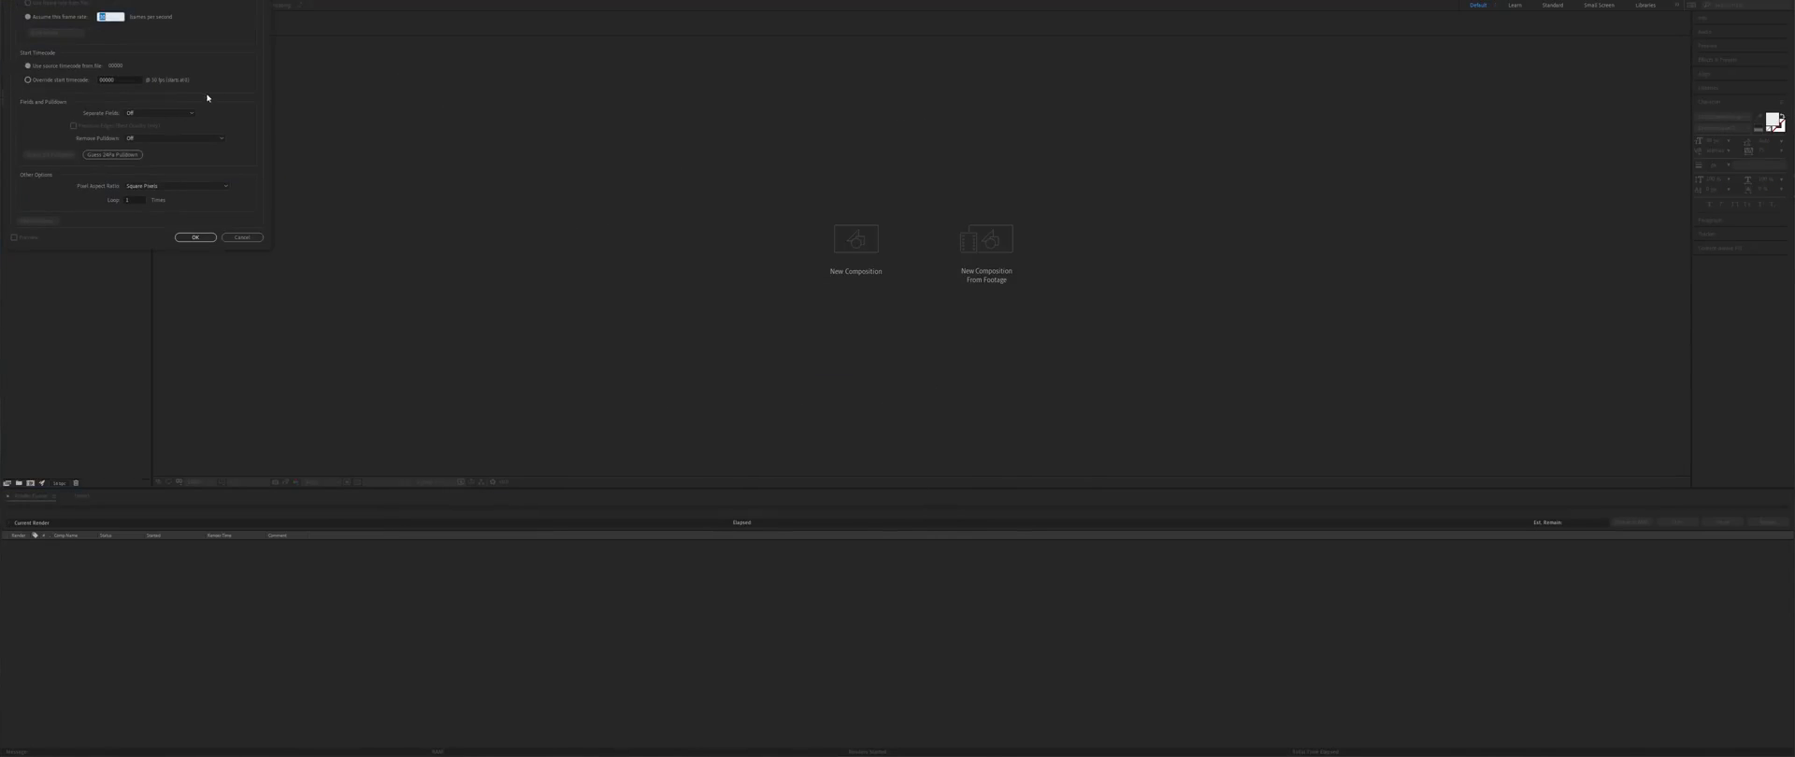
drag(44, 101, 926, 338)
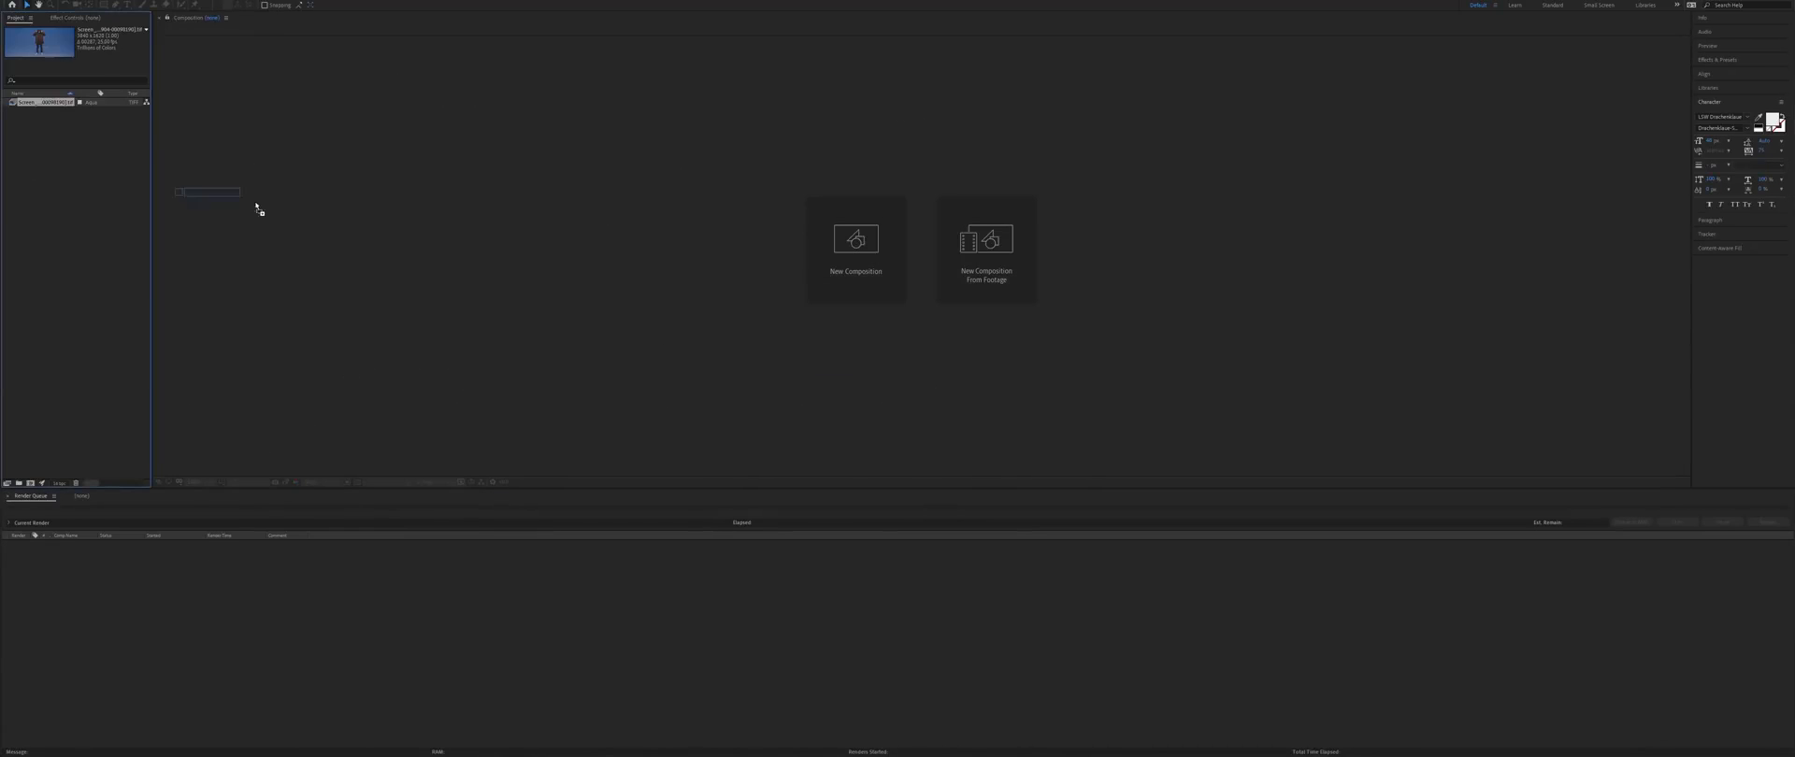
drag(498, 514, 948, 520)
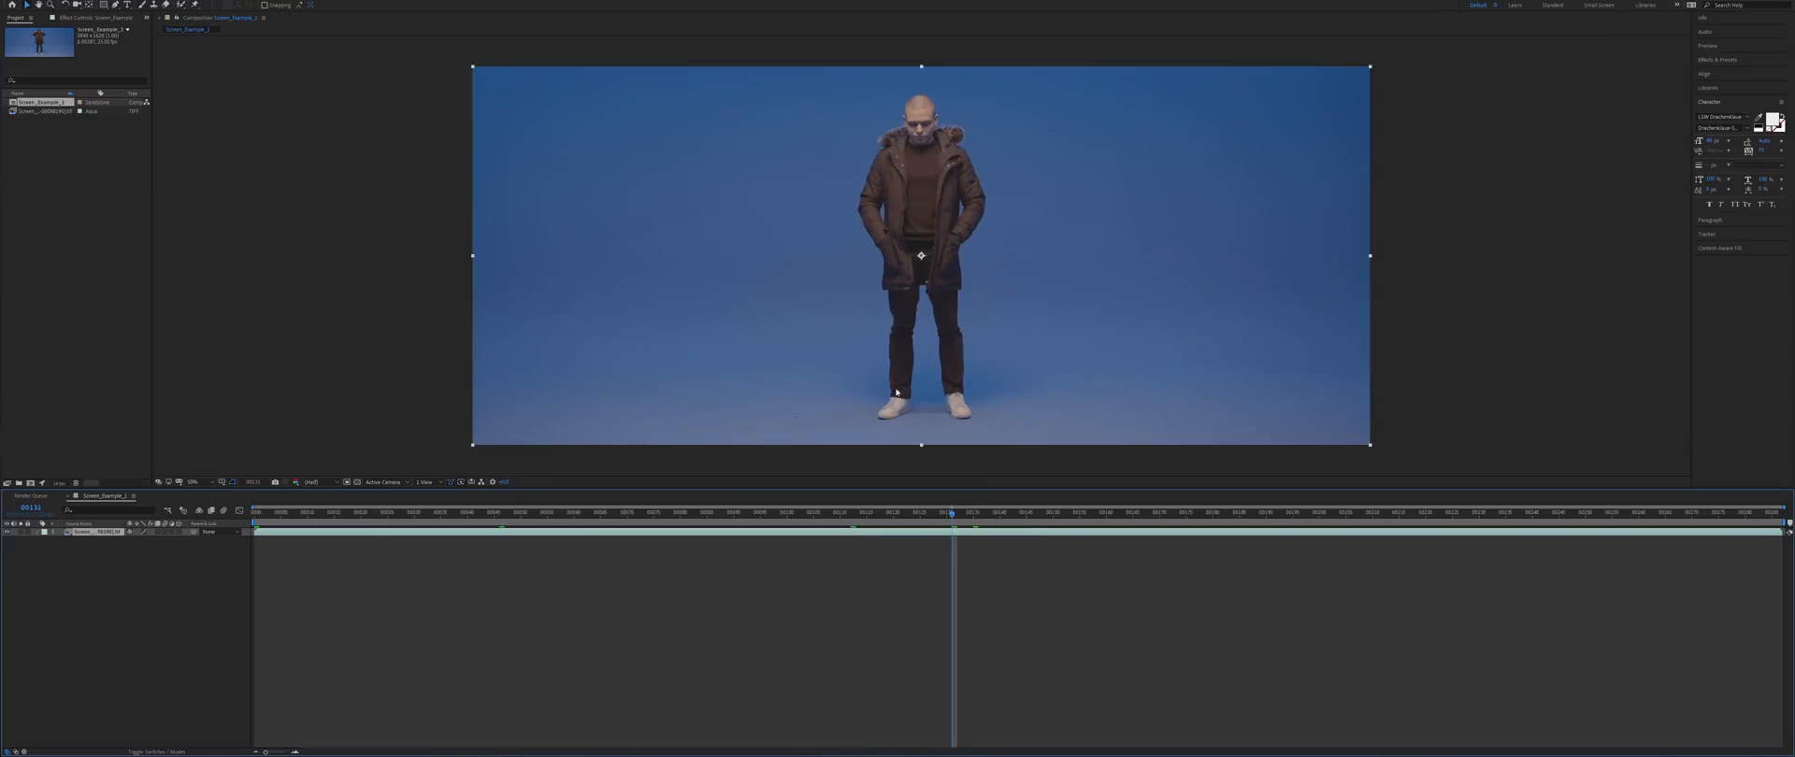
- Search Effects & Presets for 'Key' and apply the Keylight + Key Cleaner + Advanced Spill Suppressor preset to the layer
click(1717, 60)
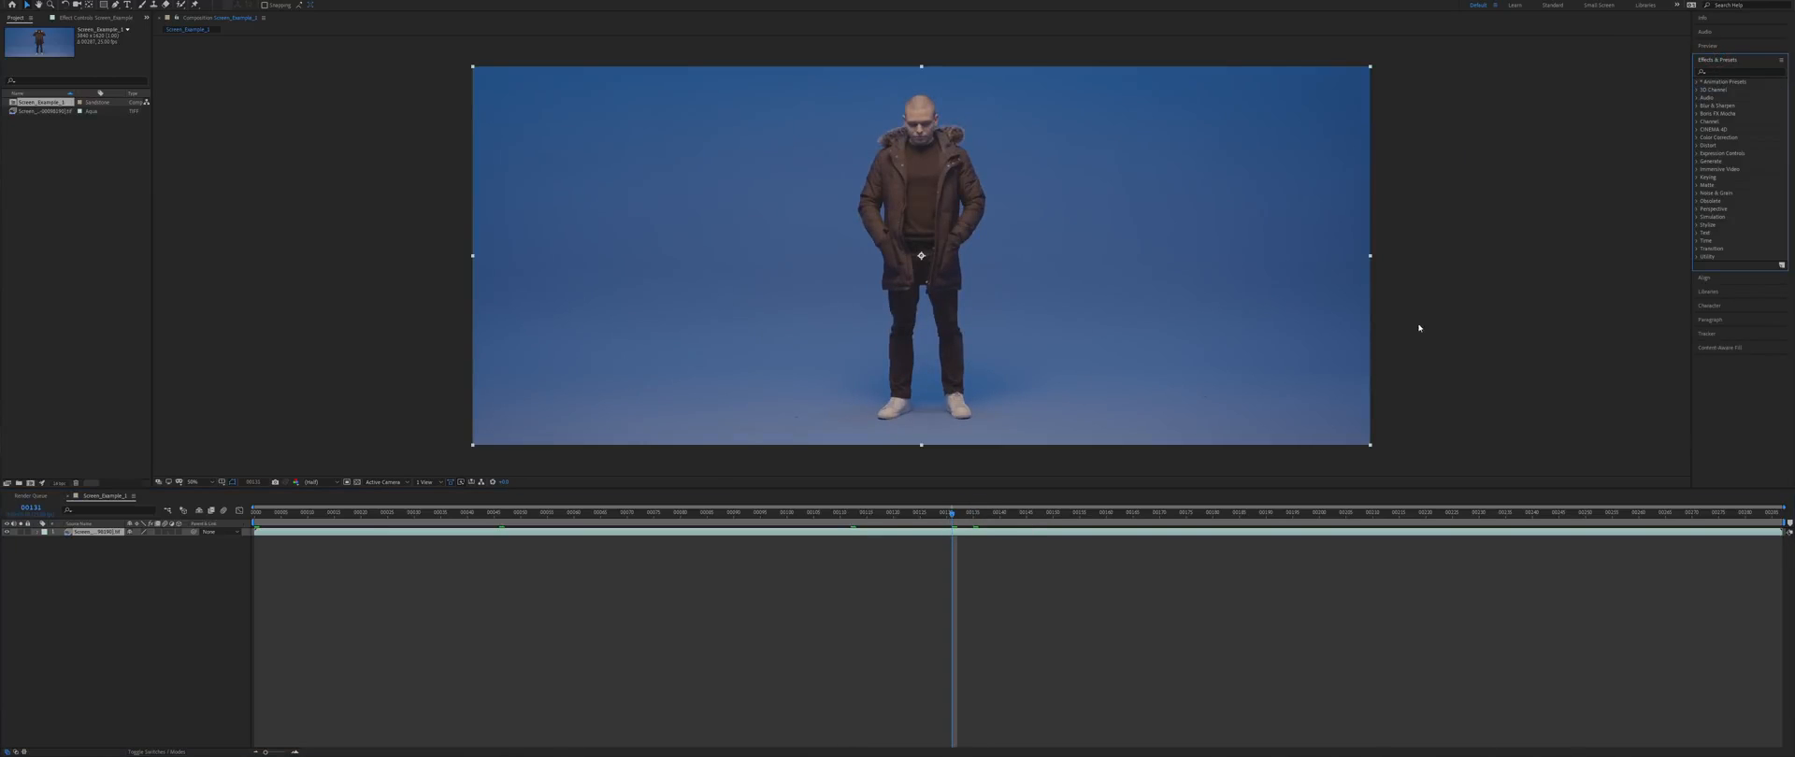
click(1707, 72)
text(Key)
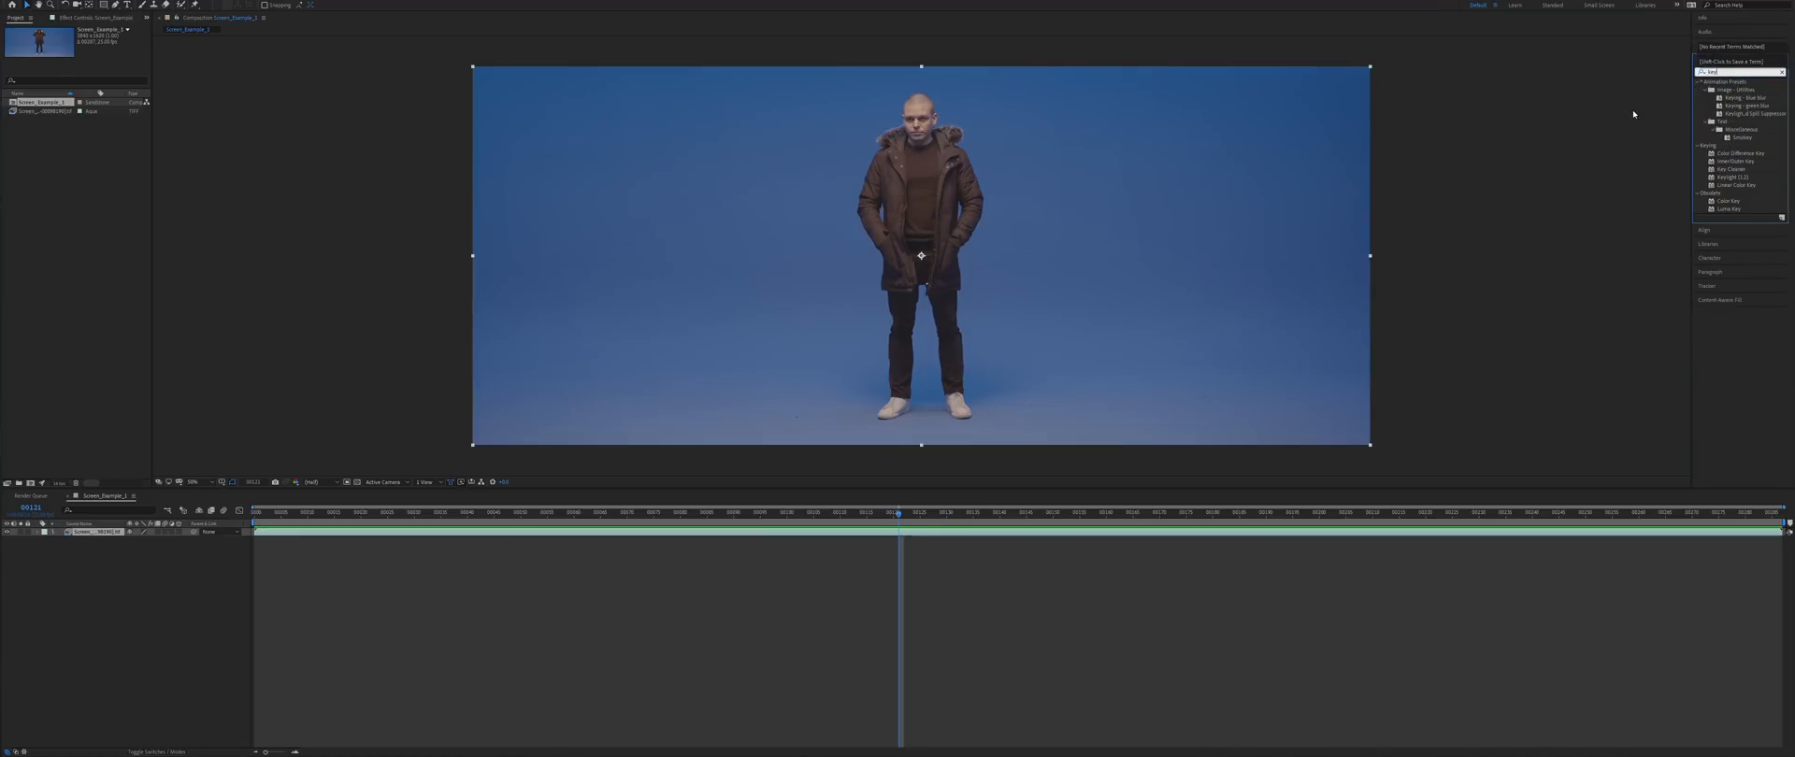
drag(1690, 115, 1568, 130)
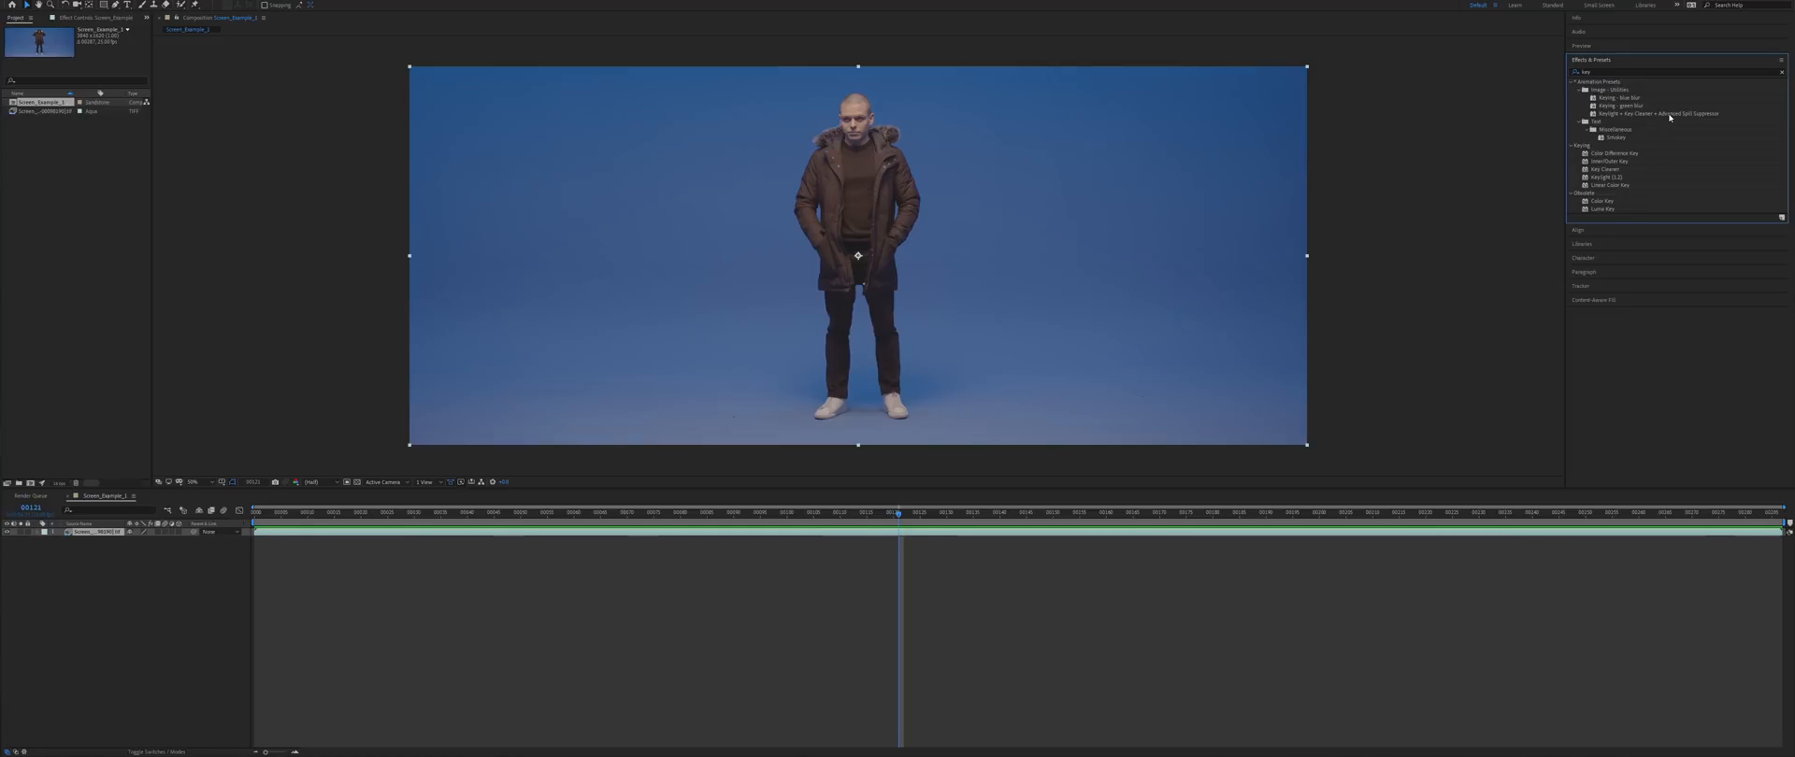
drag(1655, 118, 1651, 116)
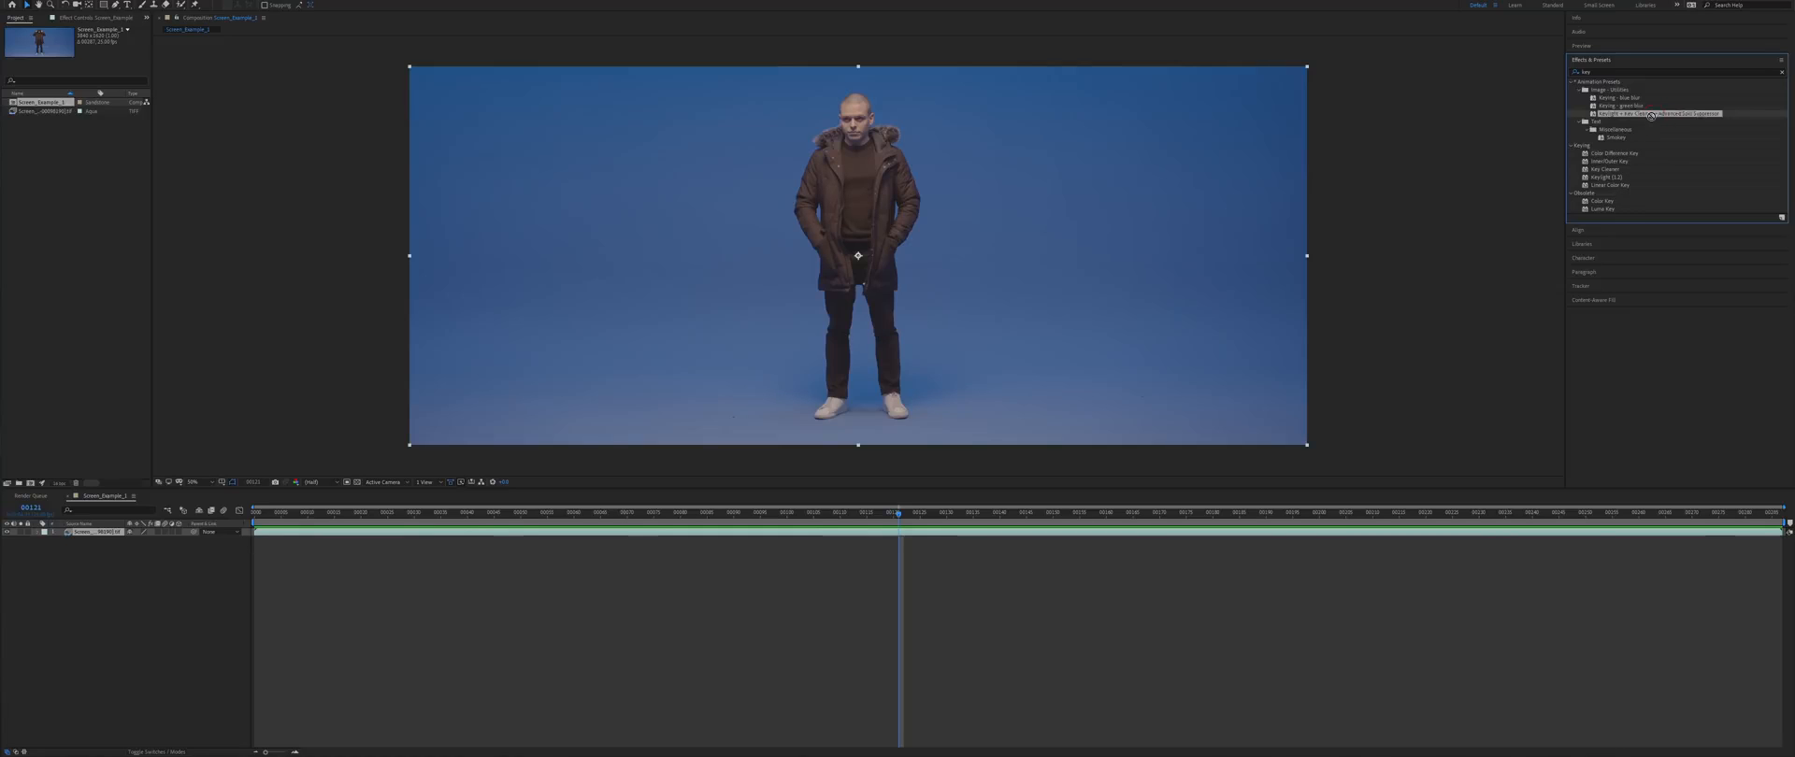
drag(1384, 381, 1105, 534)
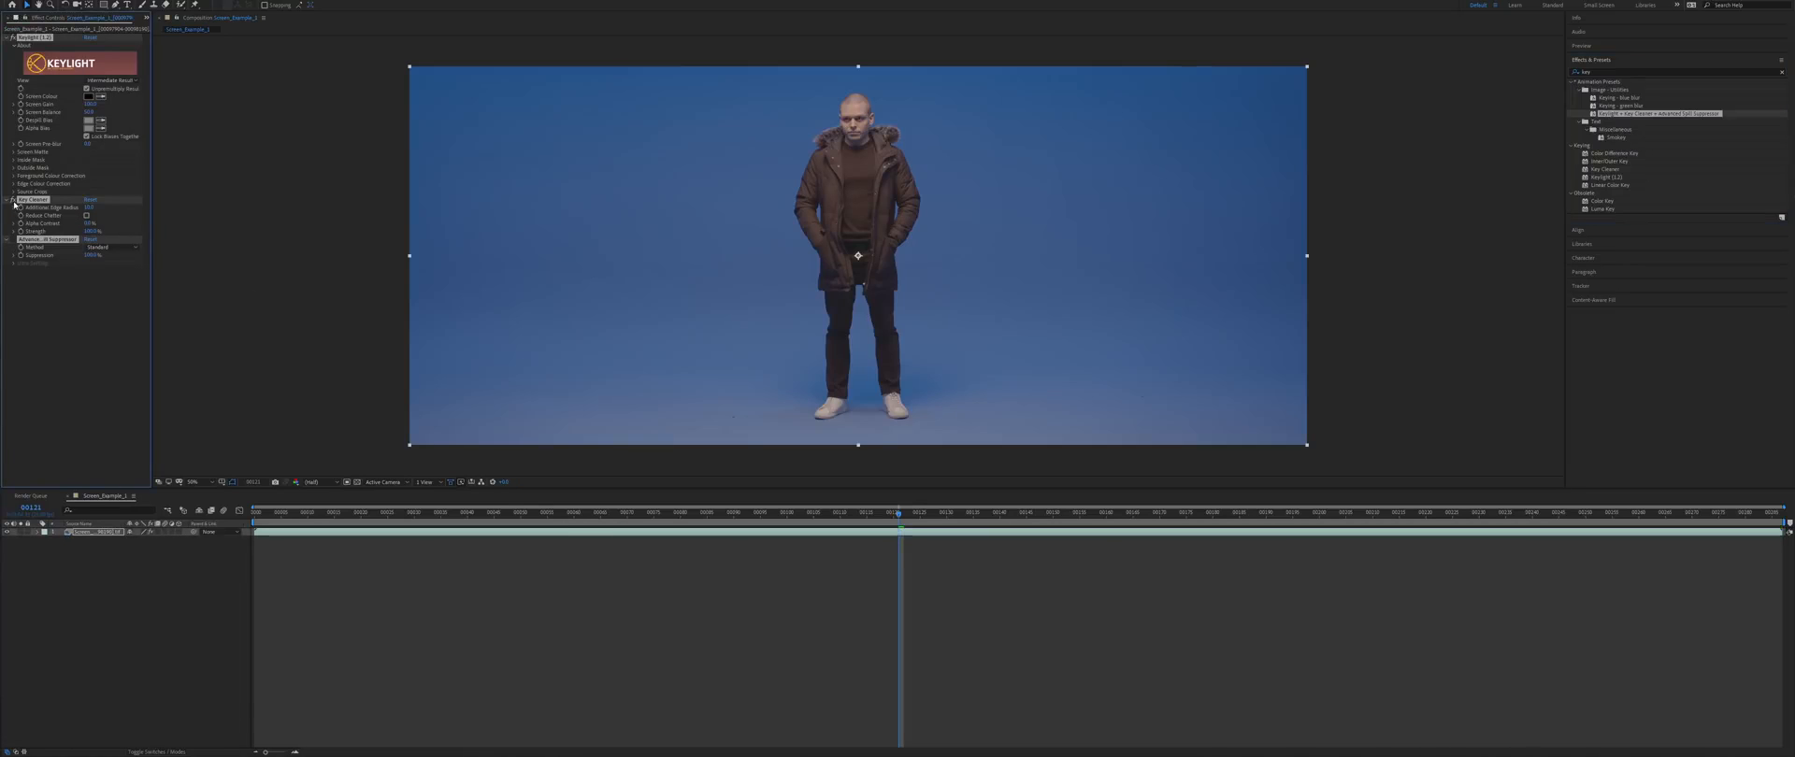
- Sample the blue backdrop and the bluish floor glow as Keylight's Screen Colour
click(105, 338)
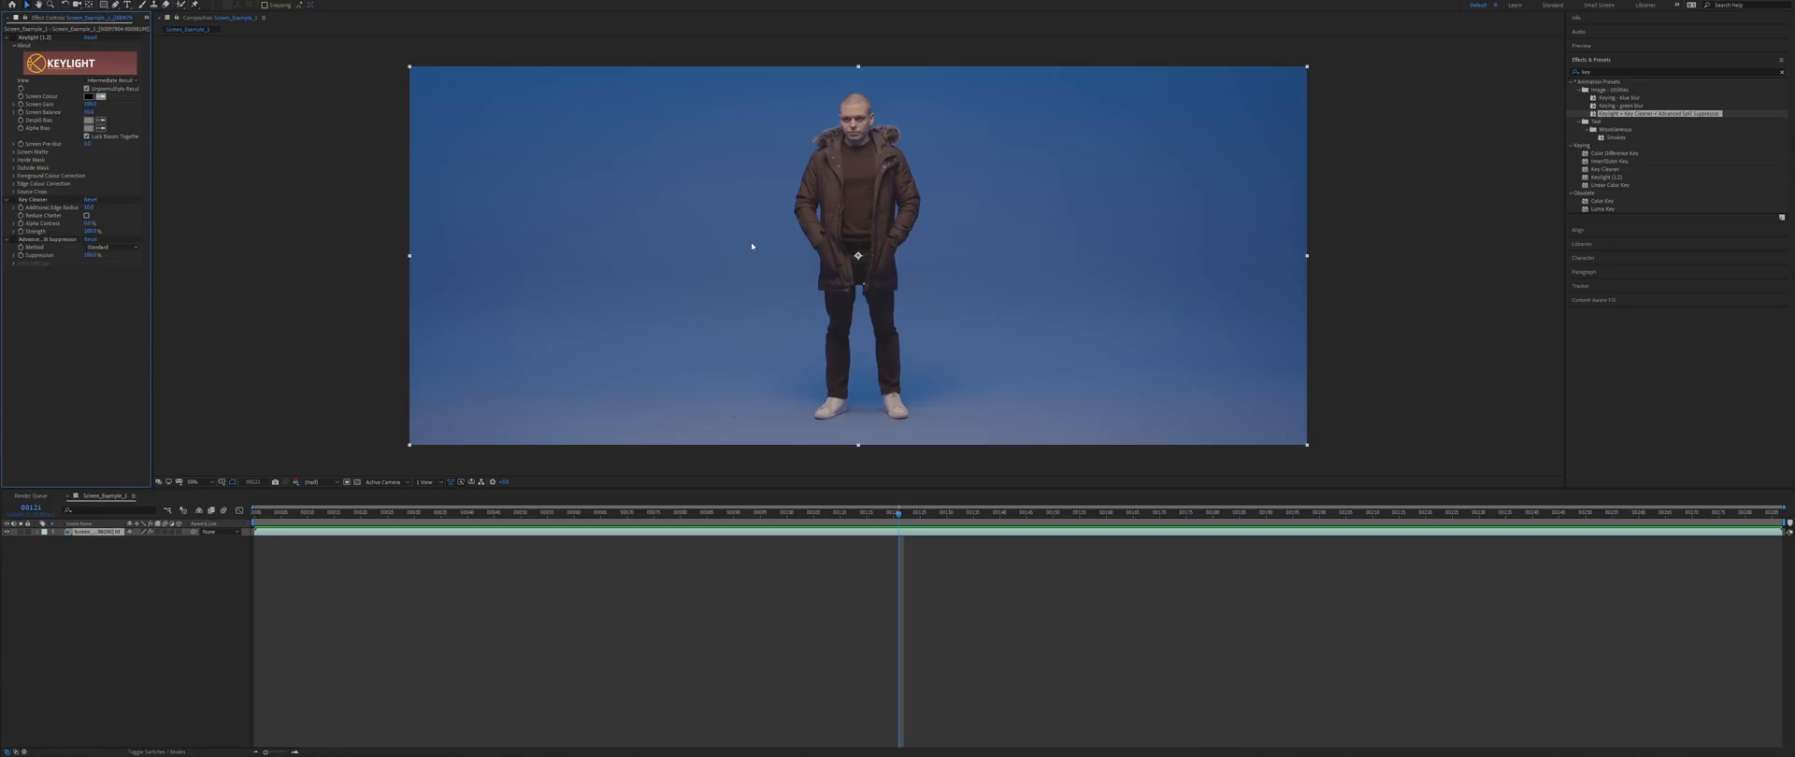
click(103, 97)
click(771, 268)
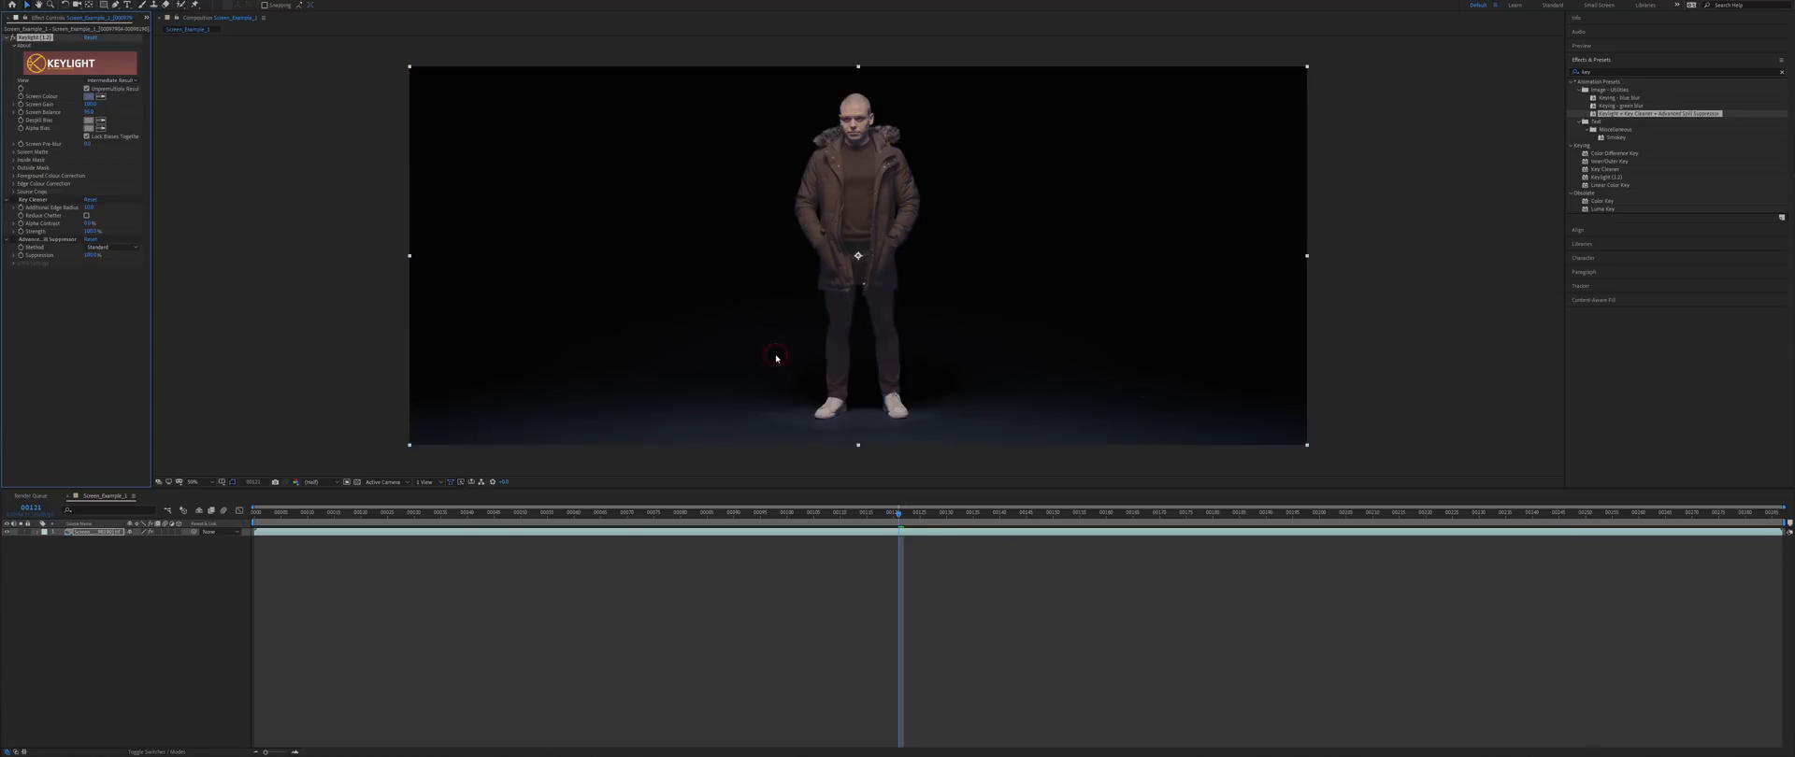
click(689, 384)
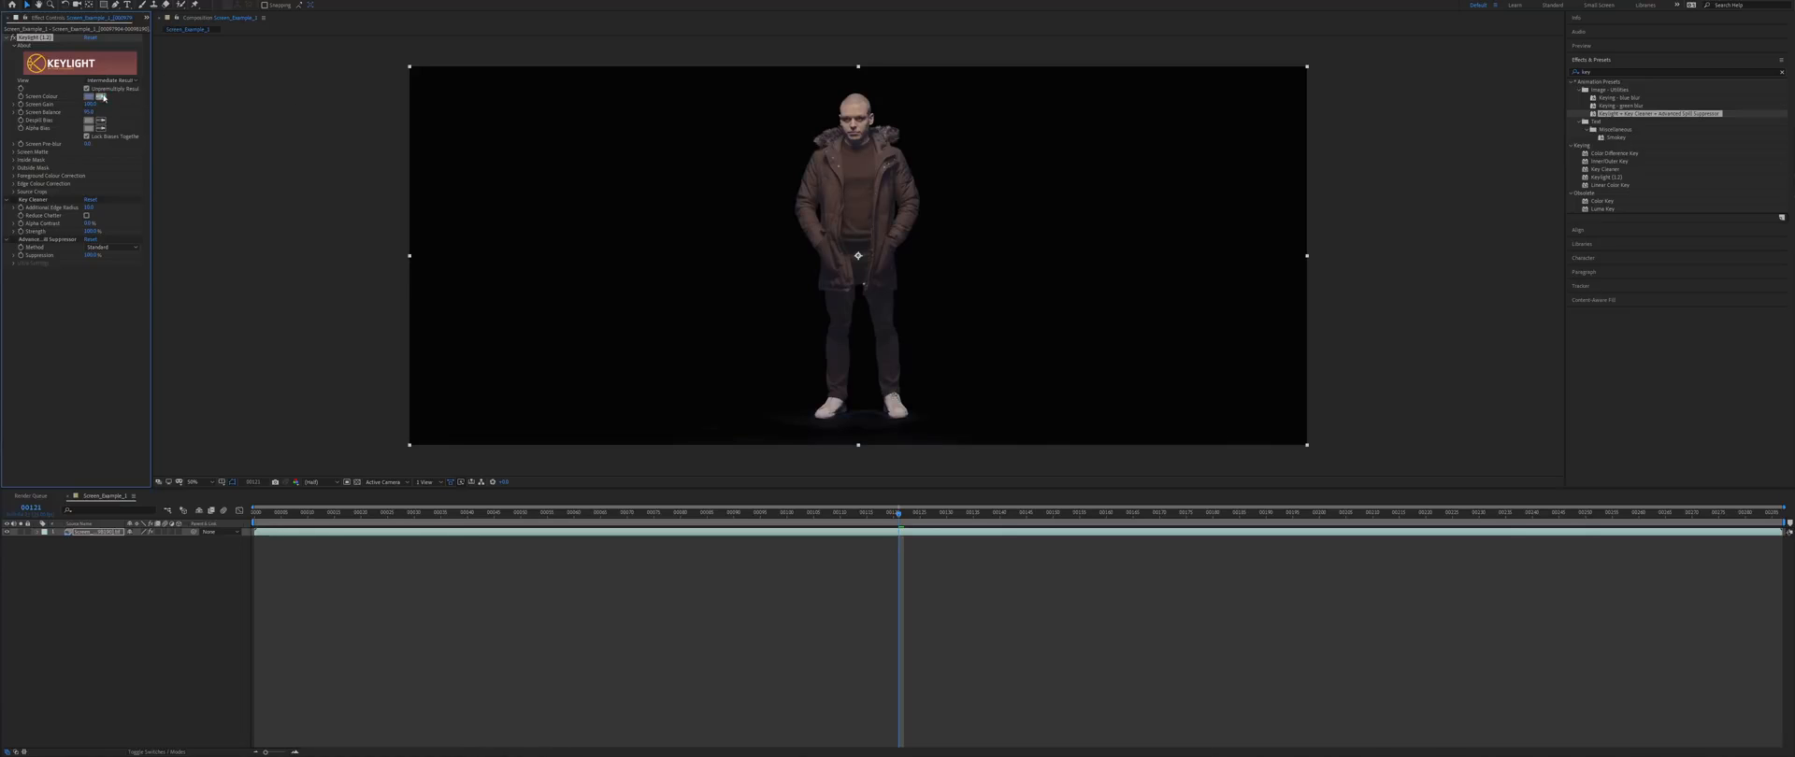
- Switch Keylight's View to Screen Matte and inspect the matte for holes
scroll(844, 160, up, 4)
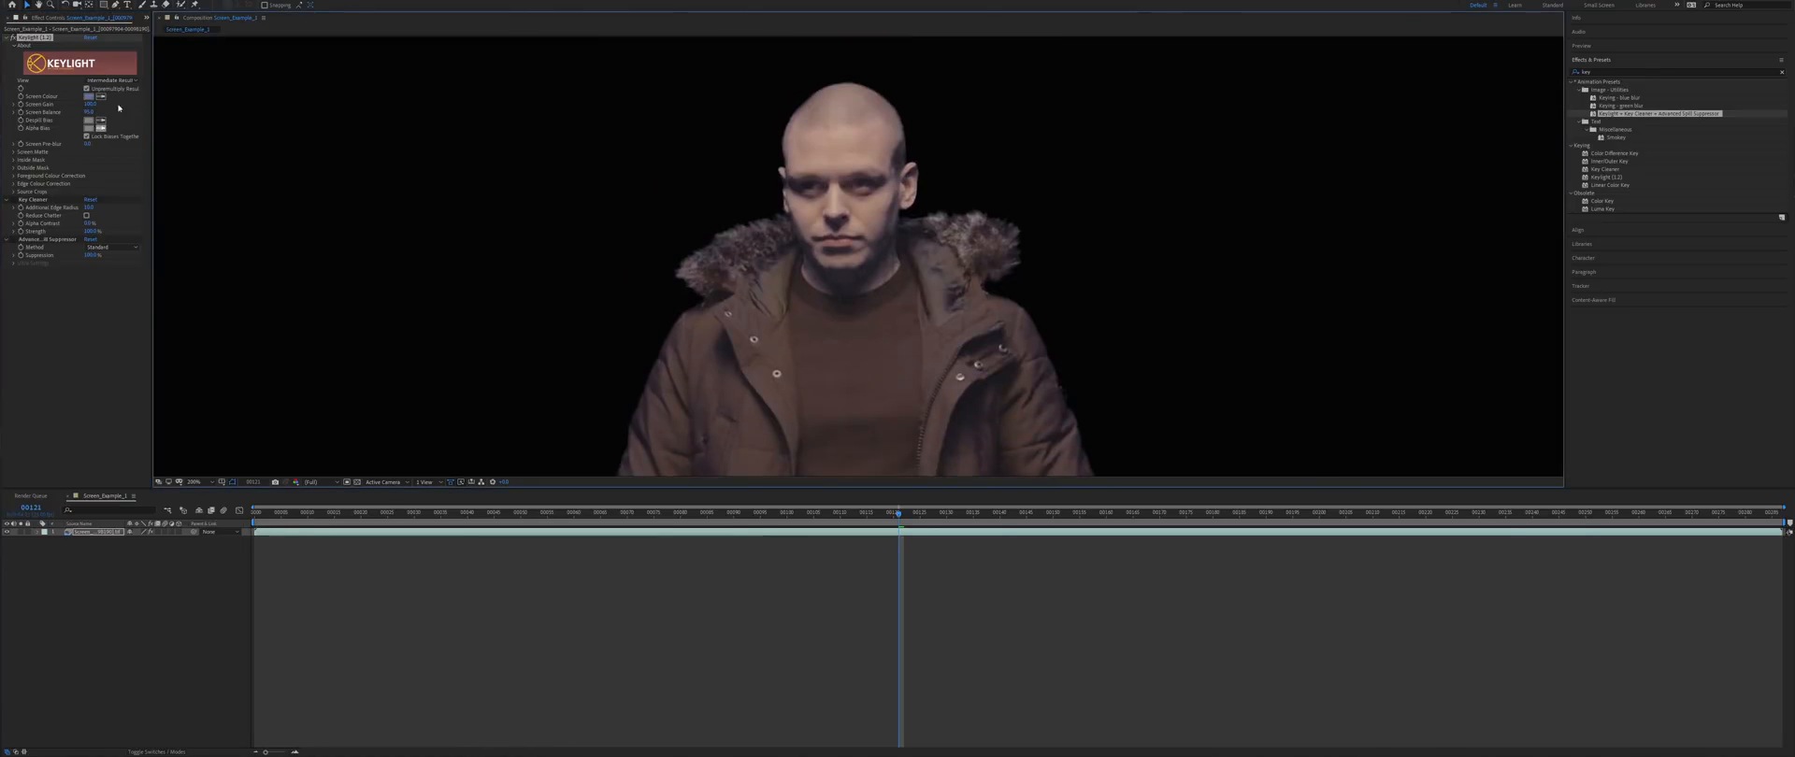
click(124, 80)
click(116, 131)
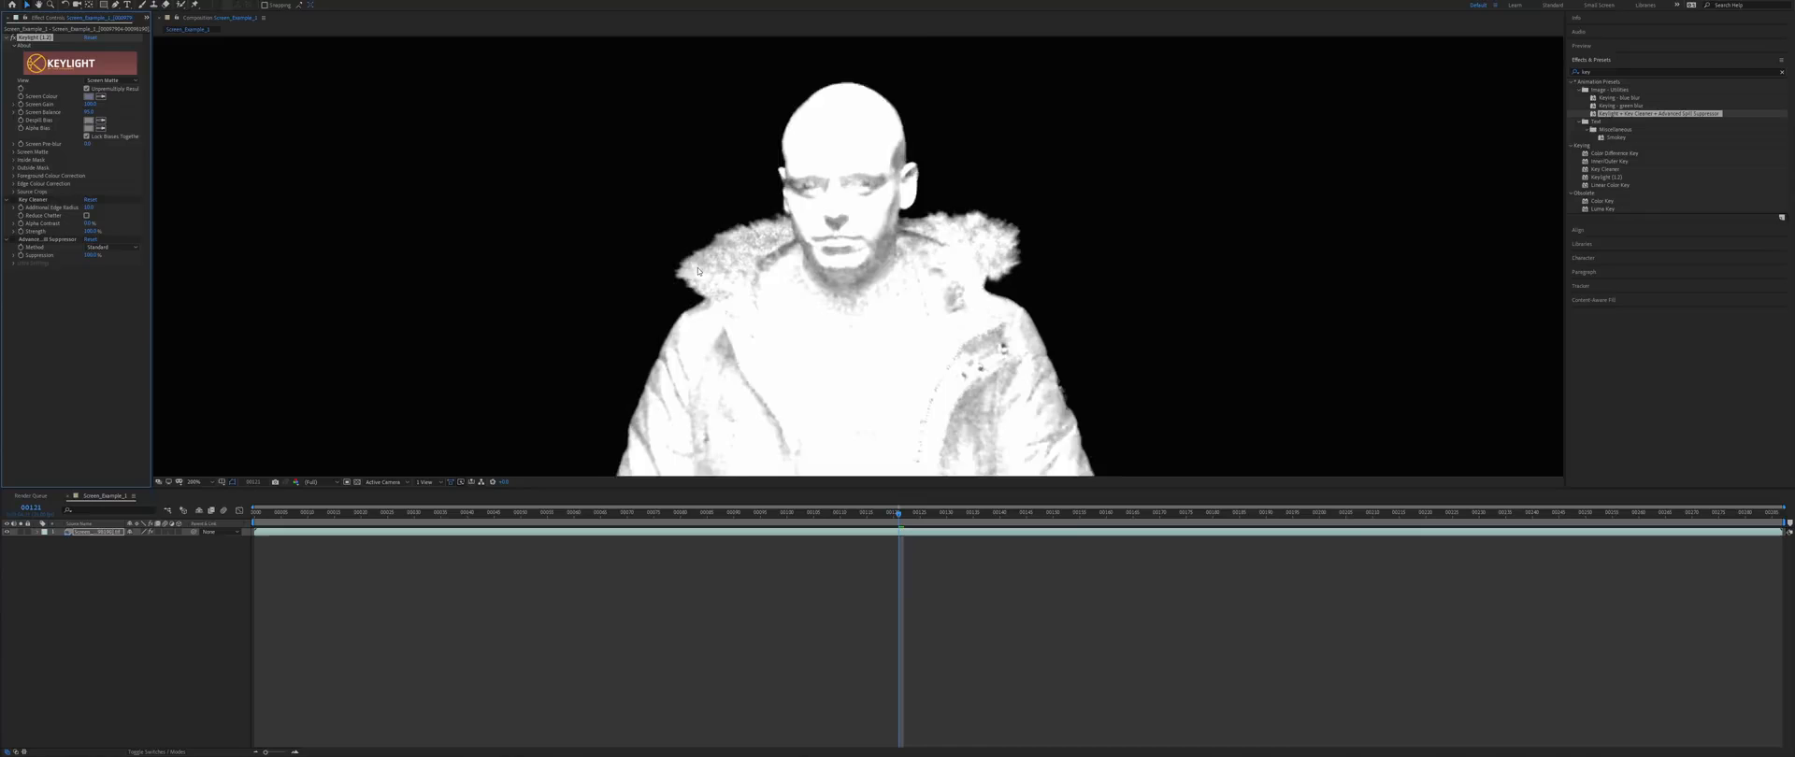
scroll(764, 287, down, 4)
mouse_move(838, 365)
mouse_down()
mouse_move(838, 317)
mouse_move(824, 355)
mouse_up()
scroll(825, 350, up, 6)
scroll(830, 267, down, 3)
drag(803, 247, 851, 240)
- Adjust Clip White and raise Clip Black to clean the floor noise in the matte
click(13, 151)
mouse_move(94, 169)
mouse_down()
mouse_move(78, 168)
mouse_move(99, 199)
mouse_move(115, 172)
mouse_move(89, 174)
mouse_up()
scroll(334, 179, up, 1)
key(ctrl+z)
drag(842, 412, 879, 112)
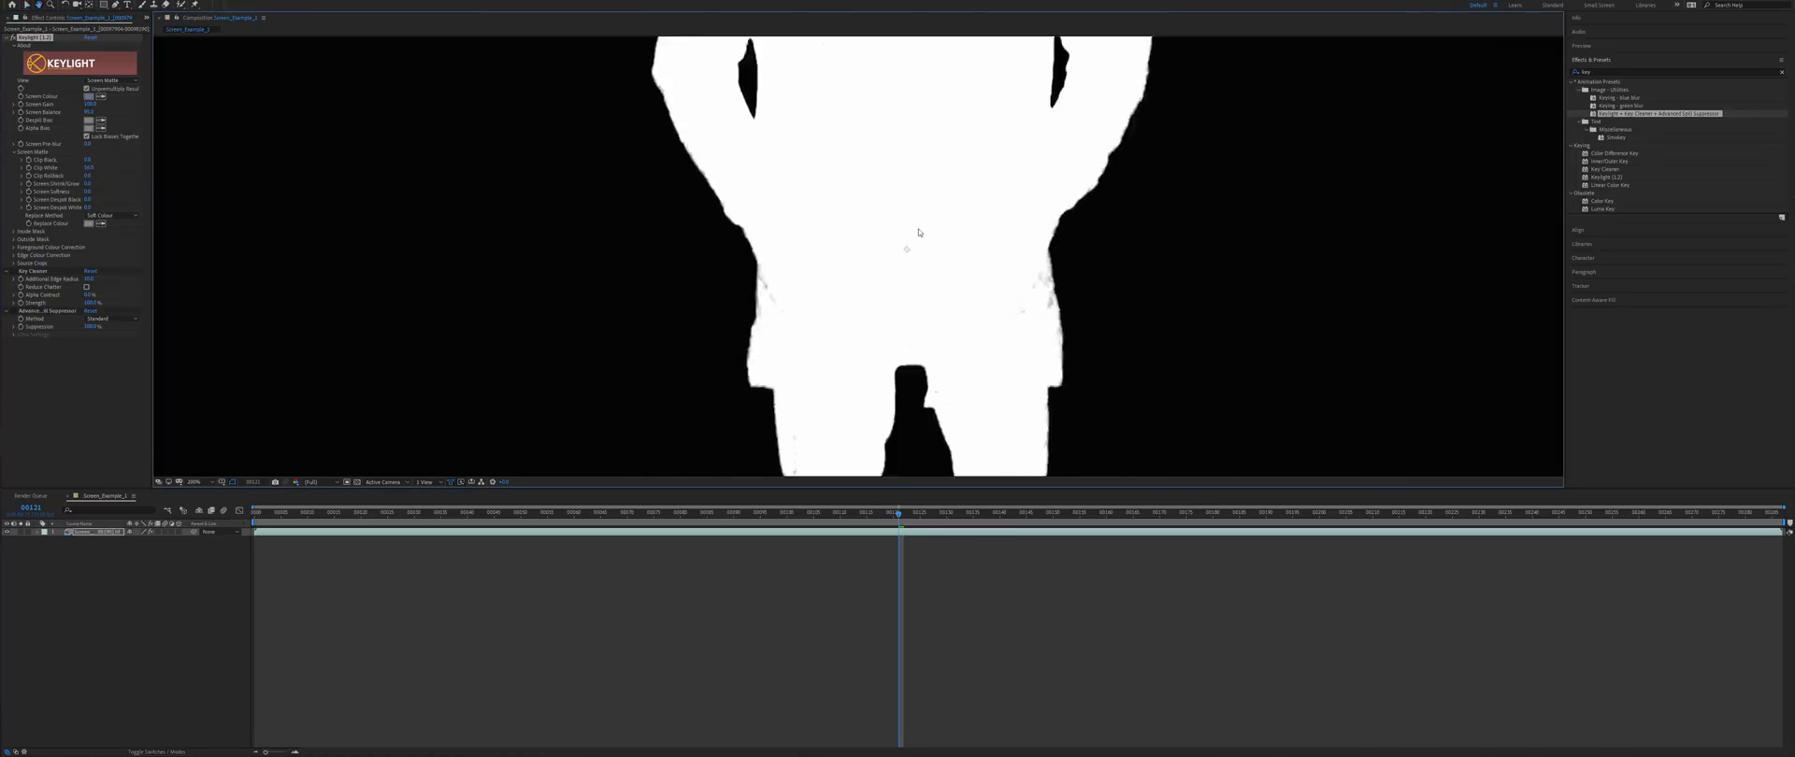
drag(879, 448, 804, 56)
drag(88, 160, 92, 160)
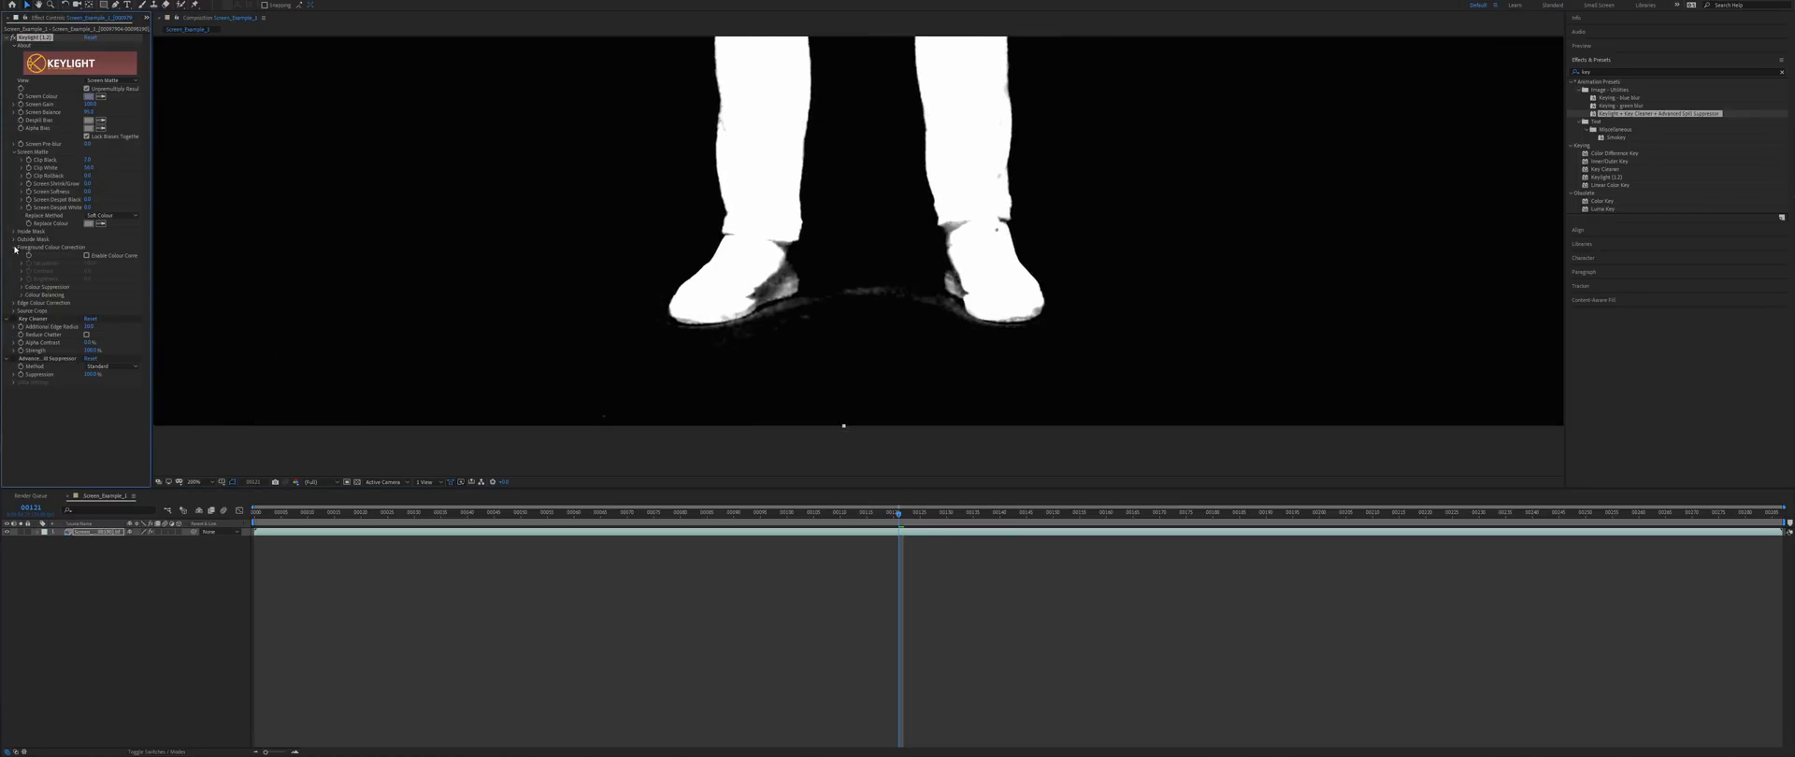
- Try Foreground and Edge Colour Correction, leaving both turned off
click(86, 256)
click(86, 257)
click(15, 248)
click(16, 256)
click(87, 263)
click(85, 265)
click(16, 256)
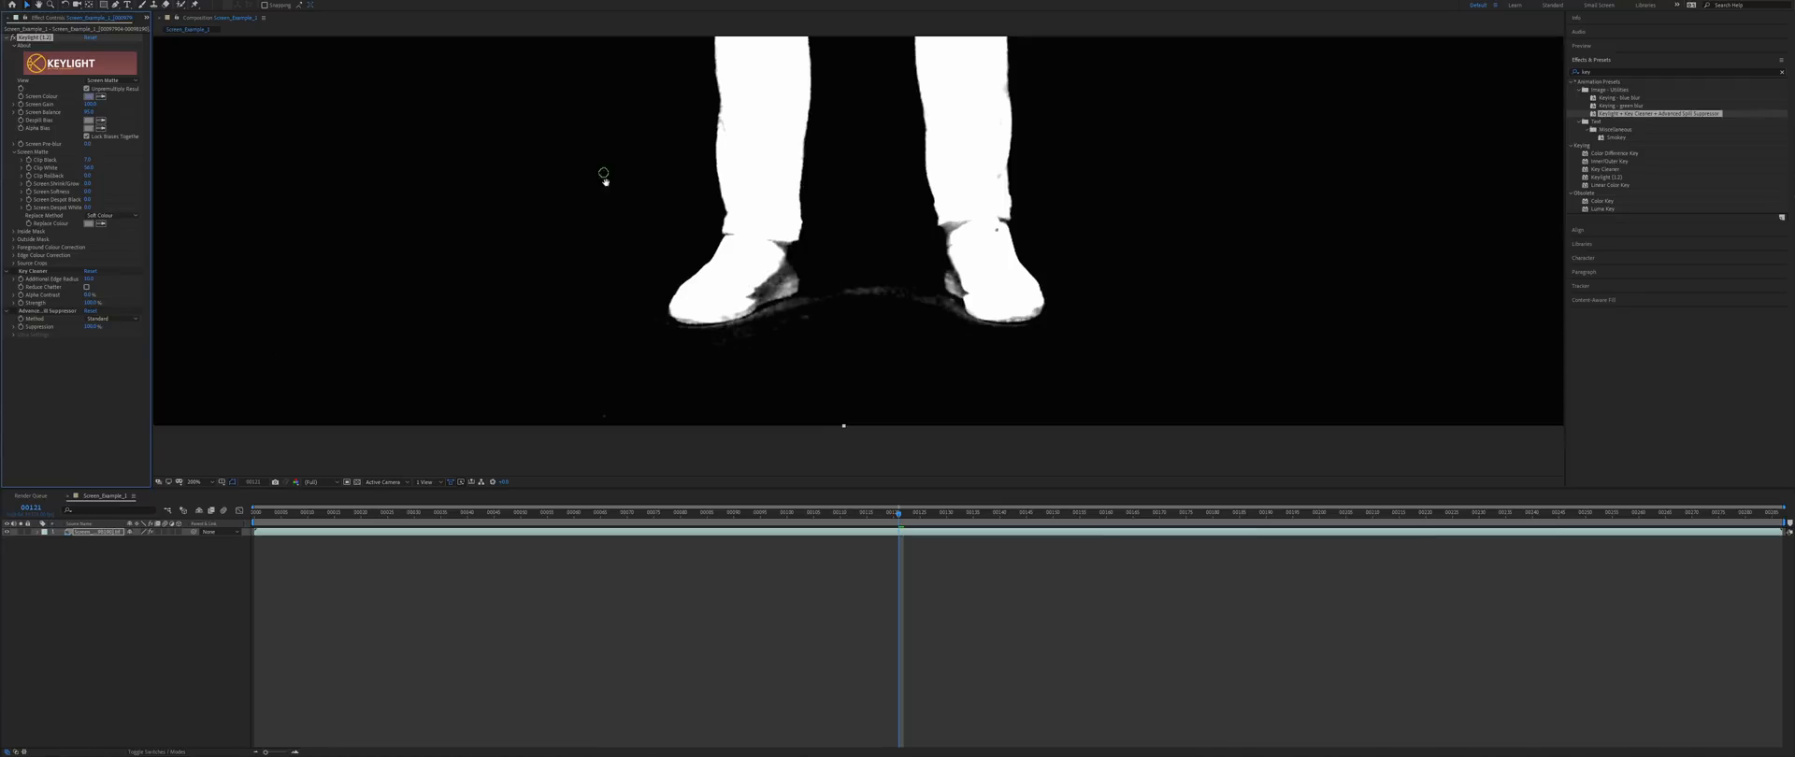
scroll(617, 233, up, 5)
scroll(641, 364, down, 5)
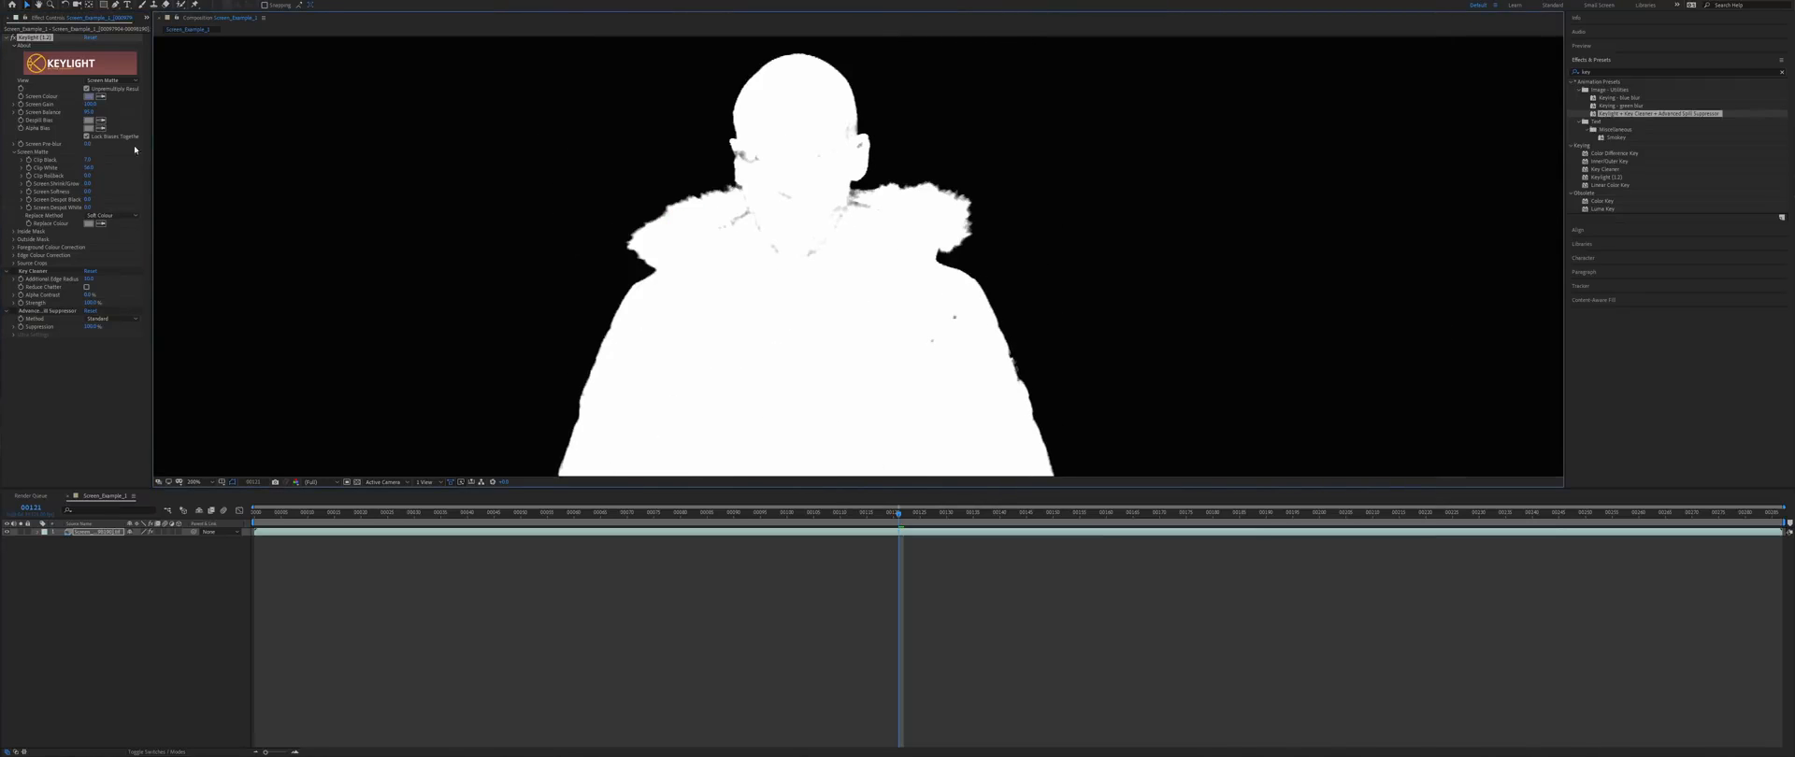
click(110, 81)
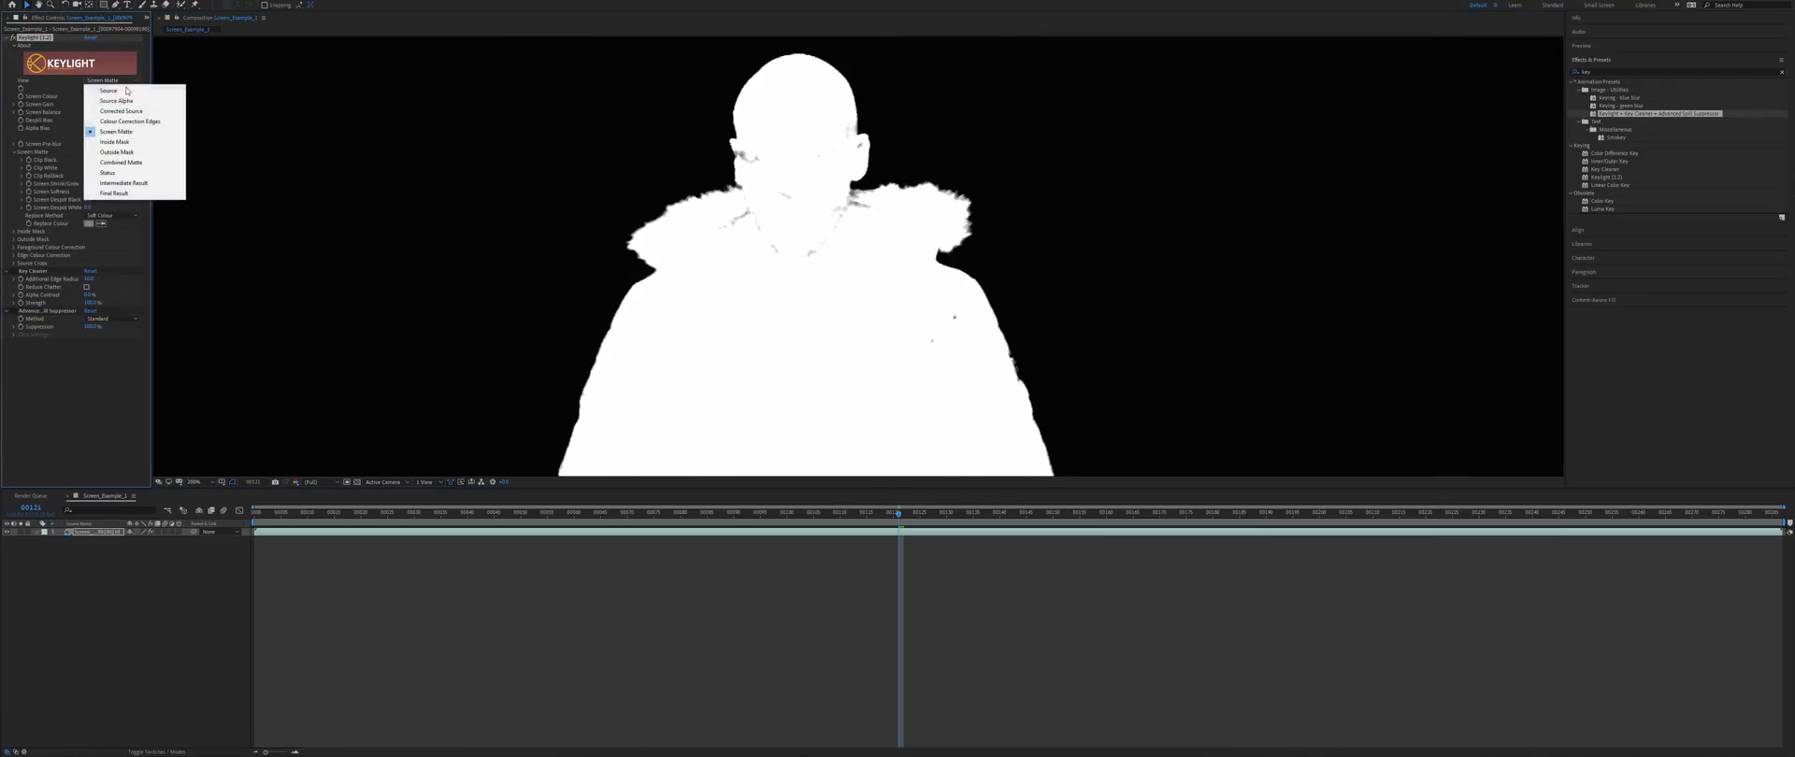
- Return to the keyed colour view and lower Clip White to fill out the fur edges
click(123, 182)
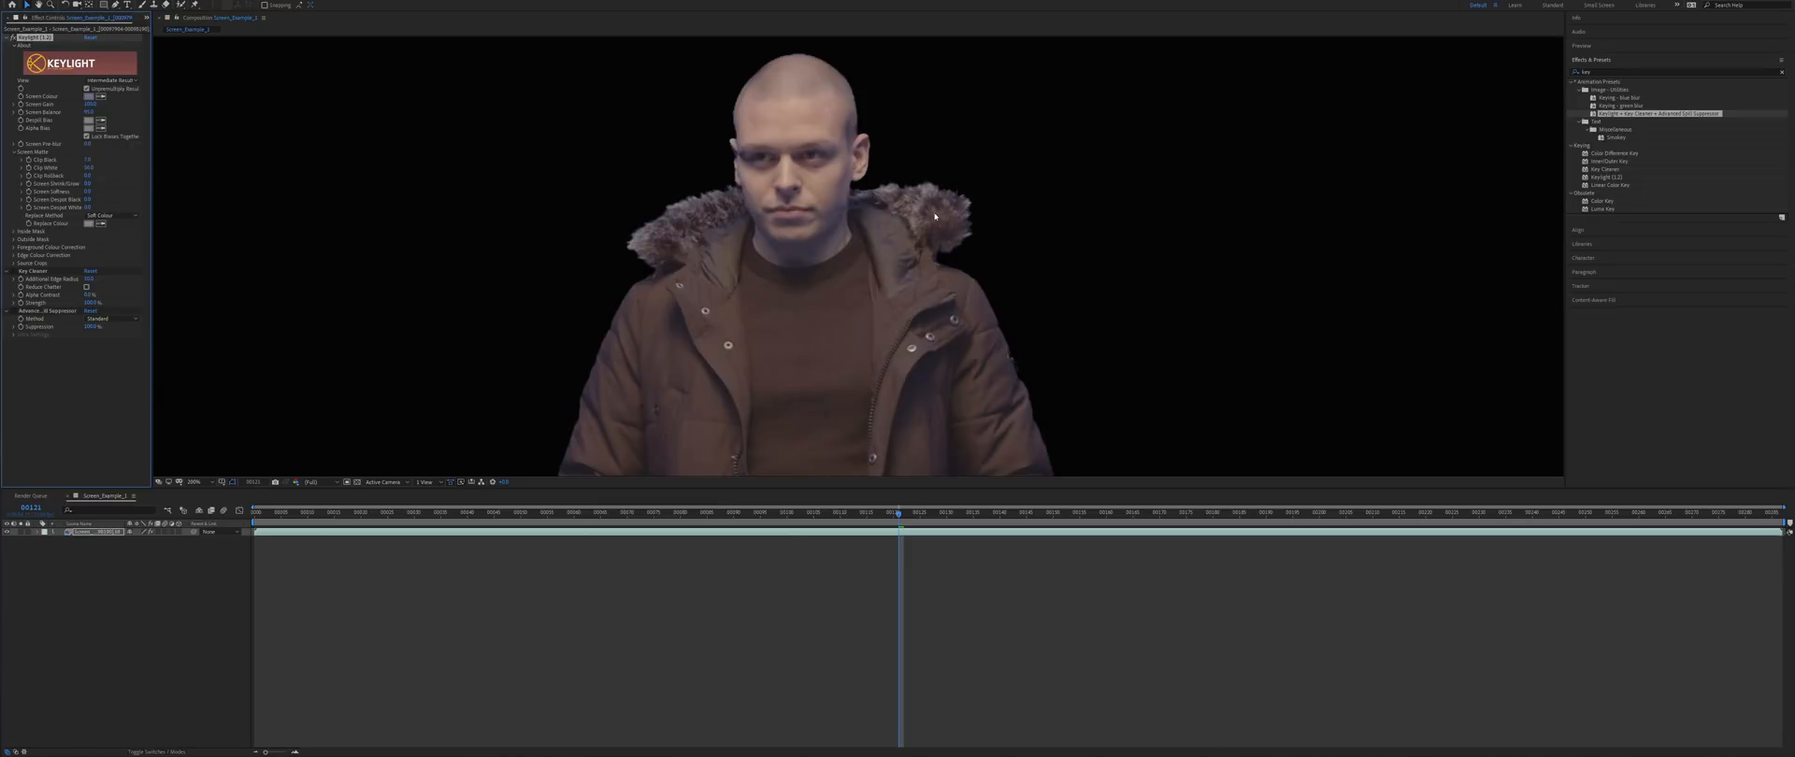
drag(952, 314, 958, 210)
drag(801, 142, 810, 192)
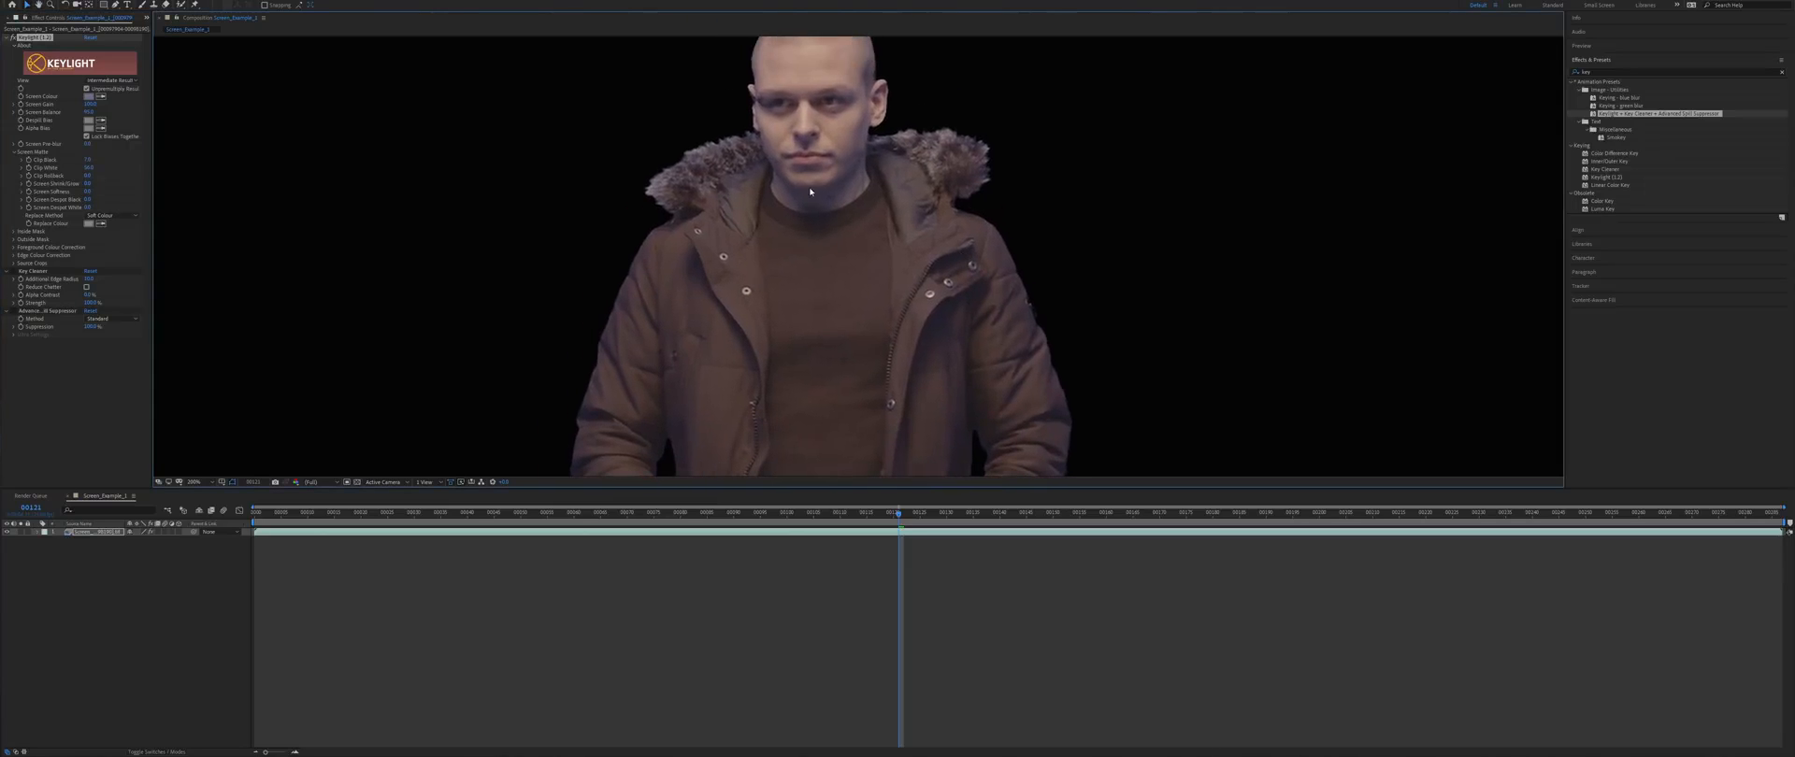
click(13, 38)
click(13, 39)
drag(89, 169, 73, 170)
click(13, 39)
click(13, 38)
scroll(718, 136, up, 2)
- Enable Key Cleaner, comparing the fur edges with it on and off
click(13, 271)
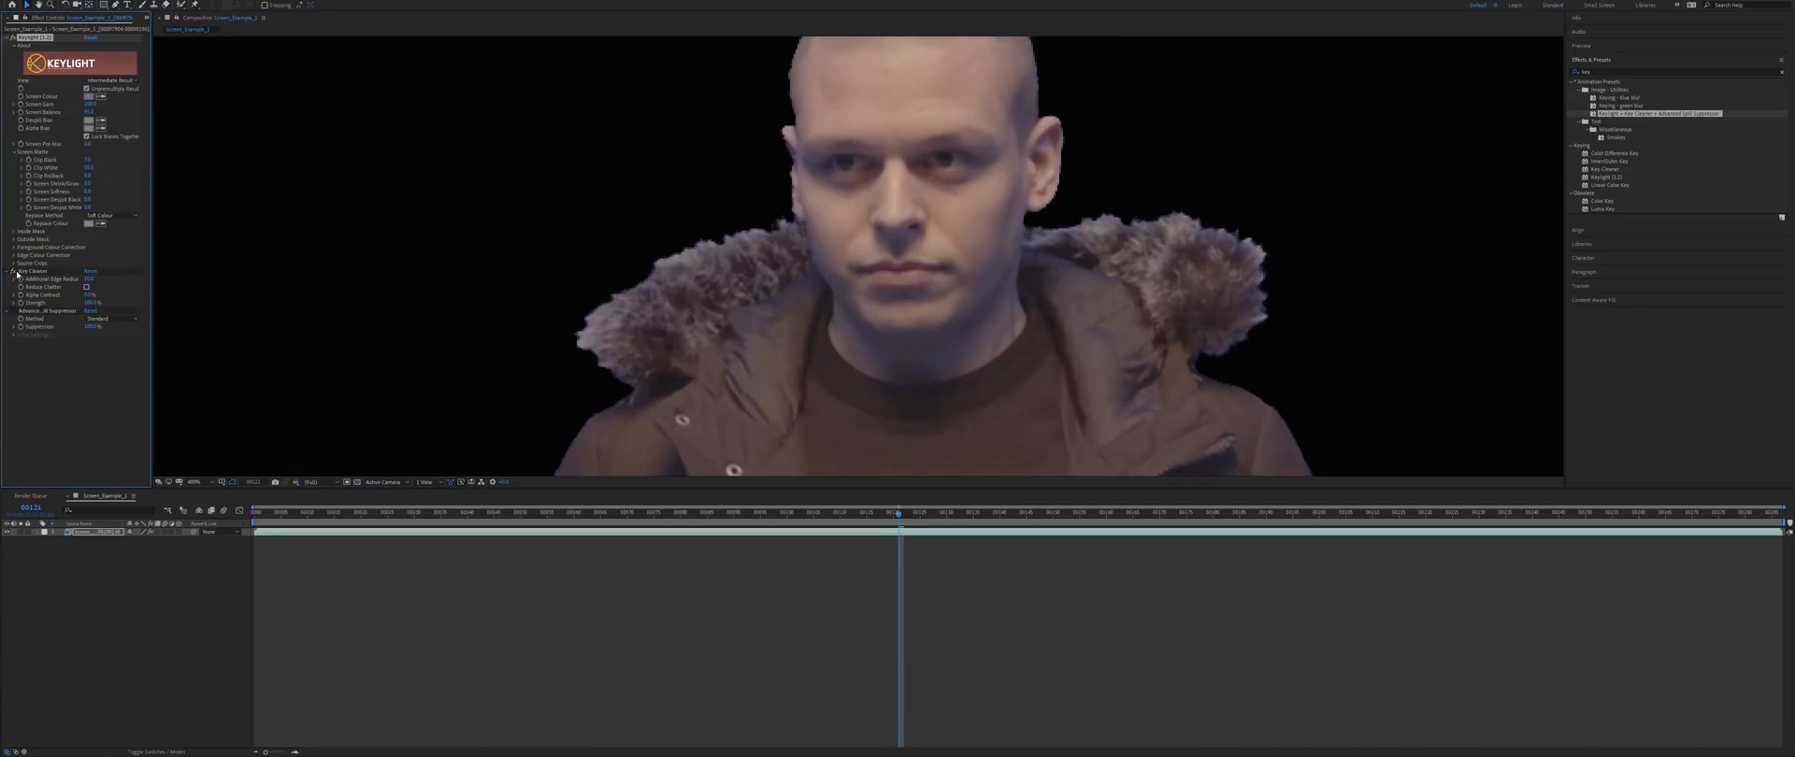
click(13, 271)
click(13, 271)
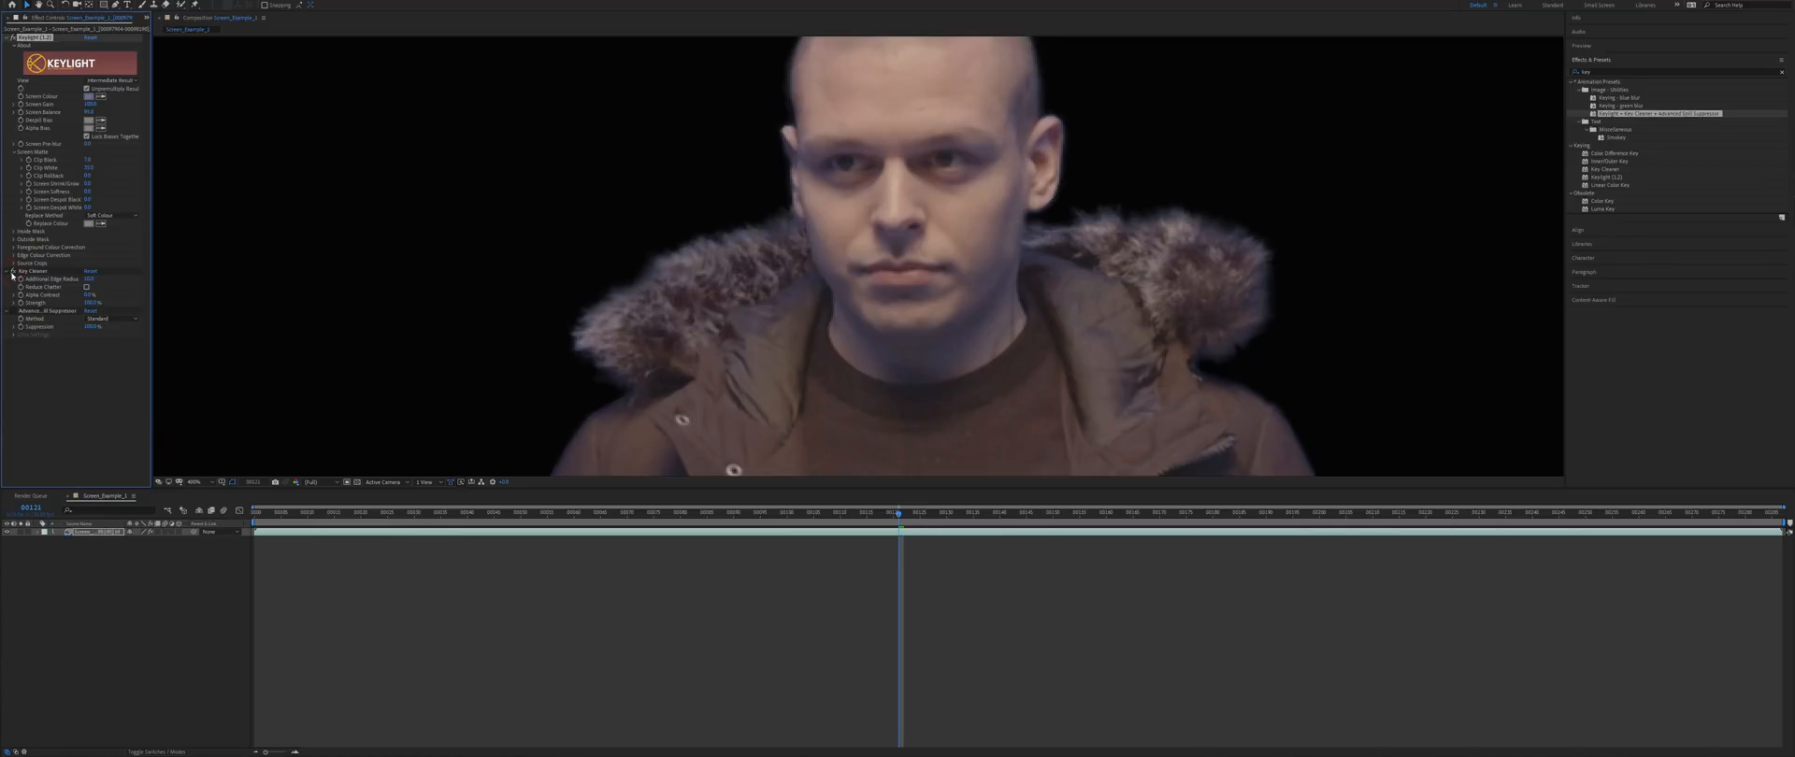
click(13, 272)
click(13, 272)
drag(1163, 334, 1056, 371)
drag(639, 282, 535, 68)
click(16, 315)
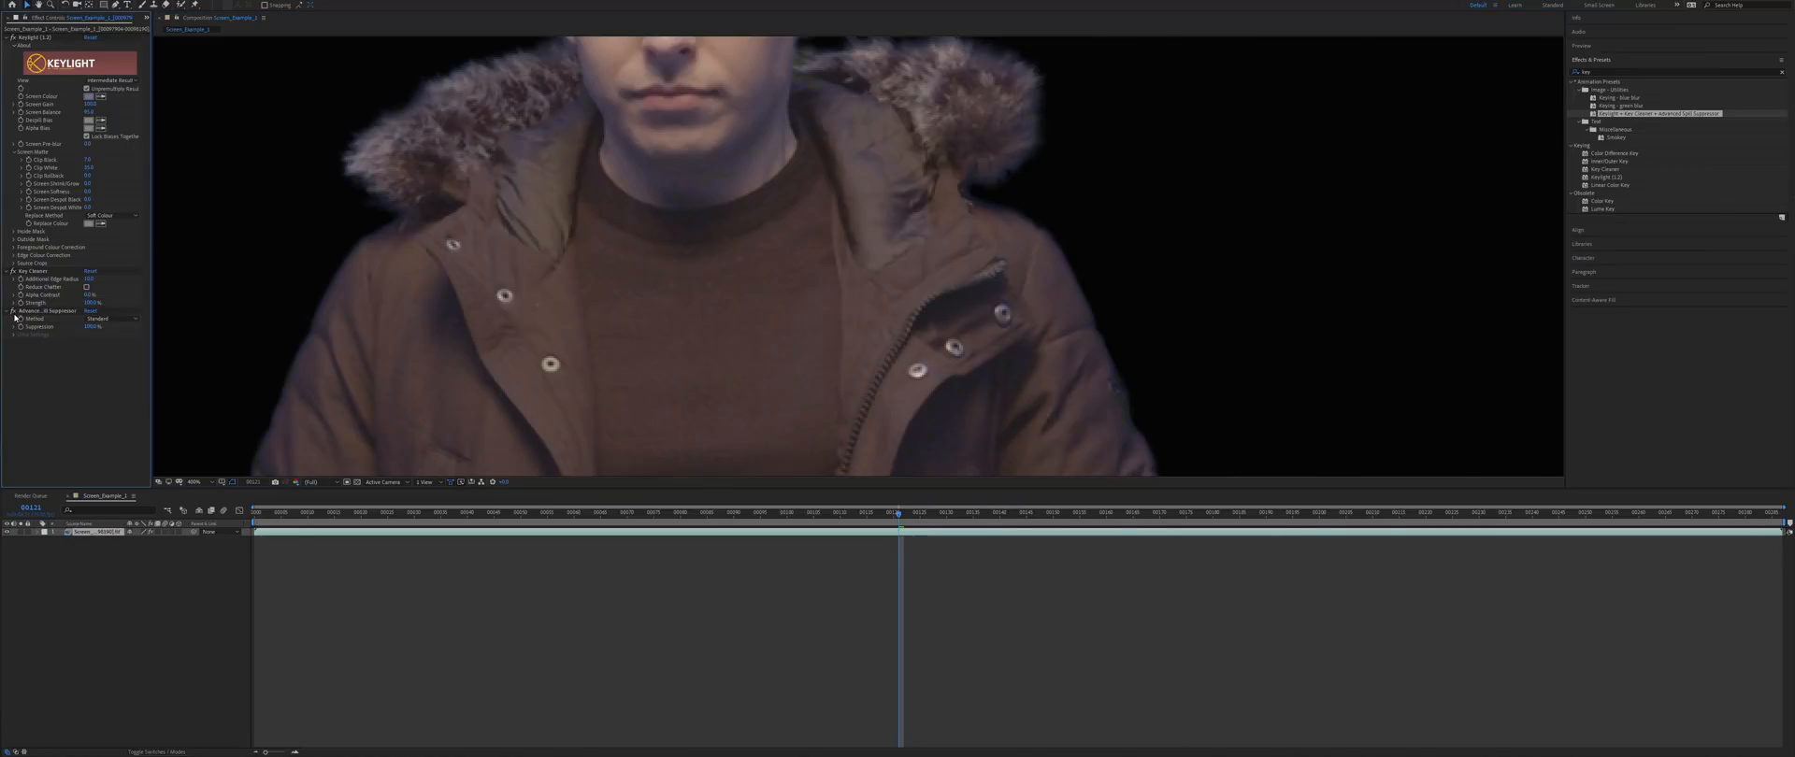
- Set Advanced Spill Suppressor to Ultra using the key colour, with spill range near zero
click(42, 311)
click(110, 321)
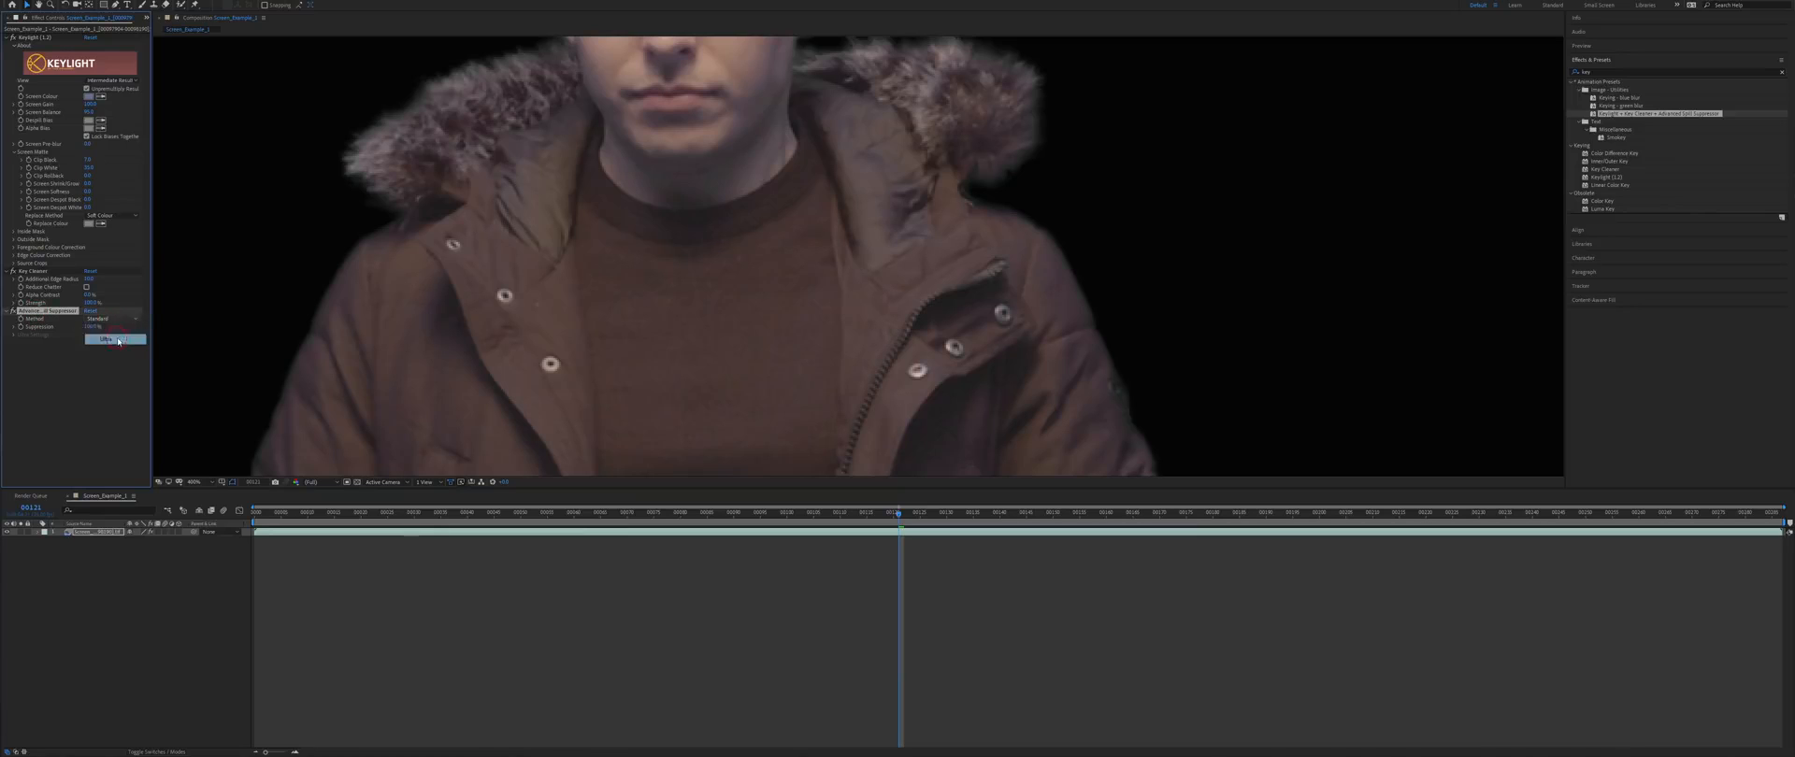
click(121, 340)
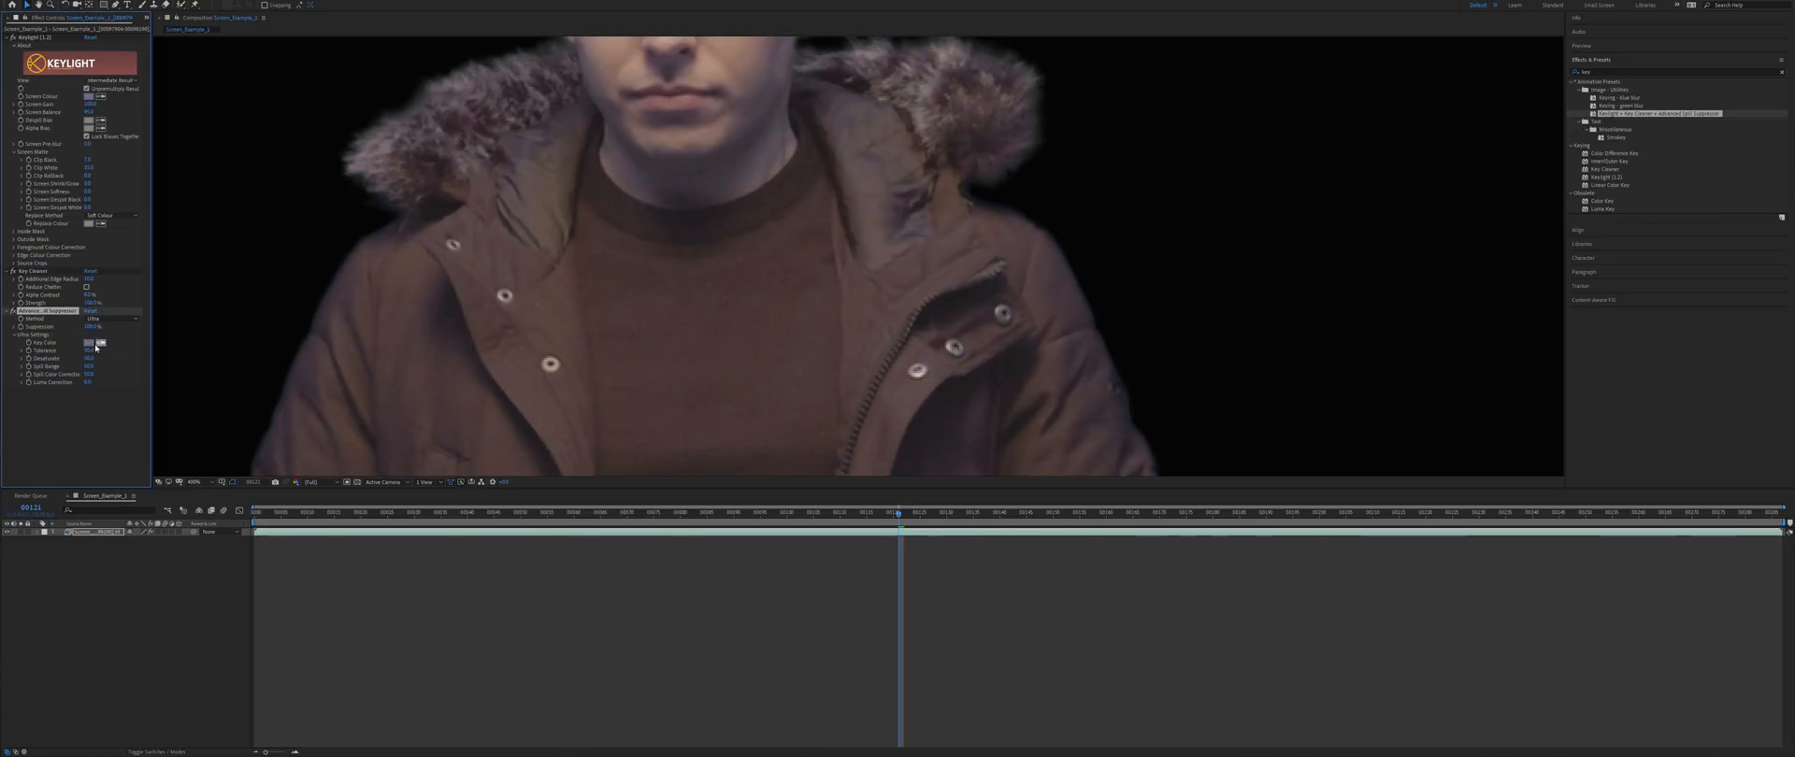
click(92, 343)
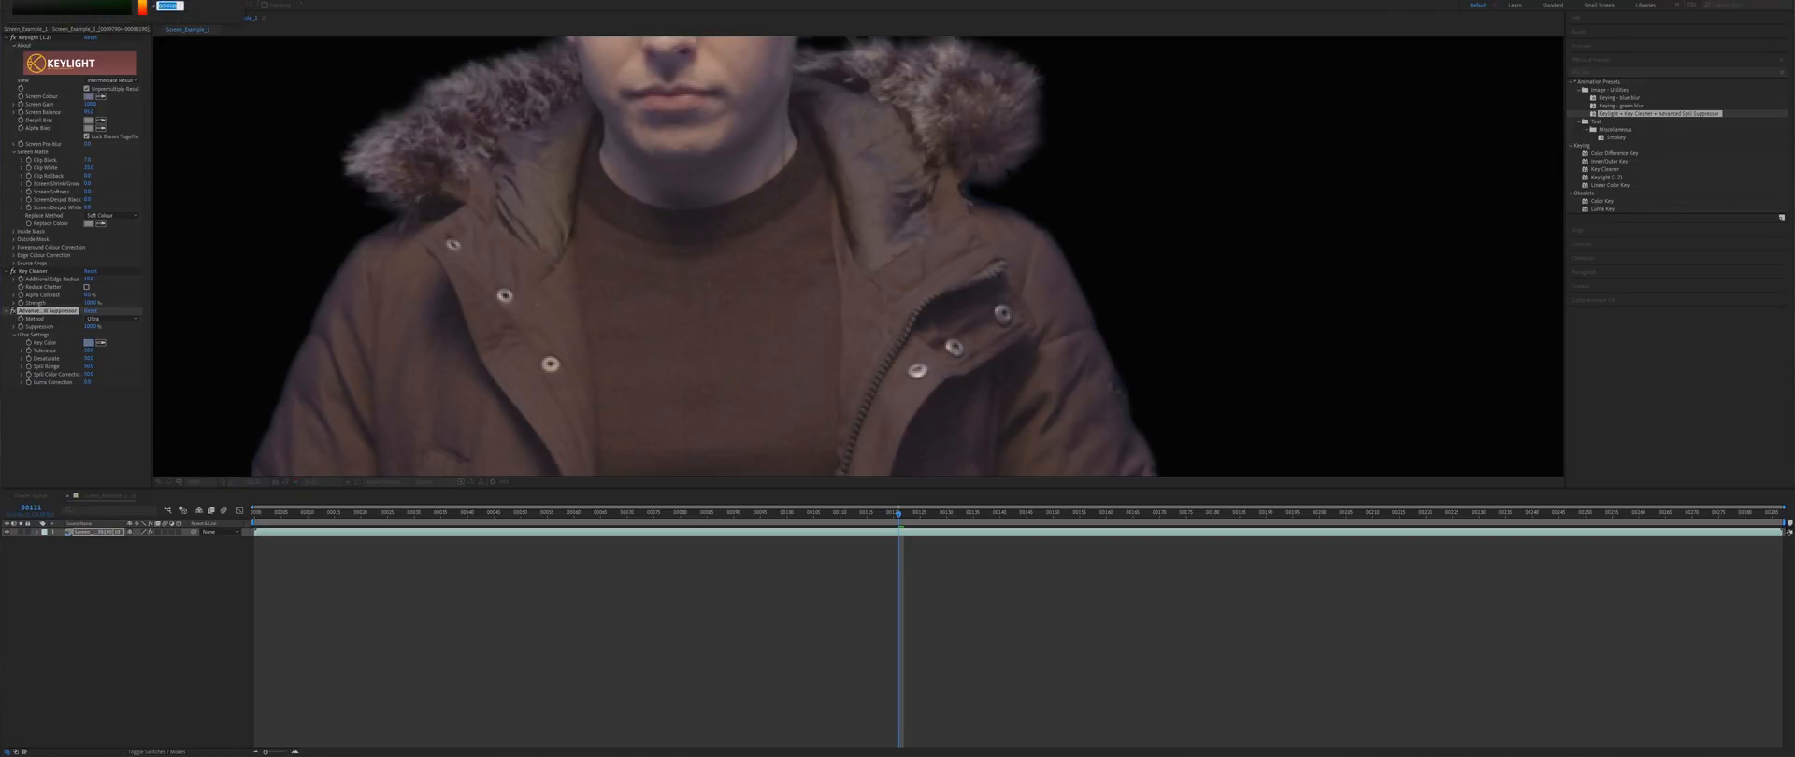
key(Escape)
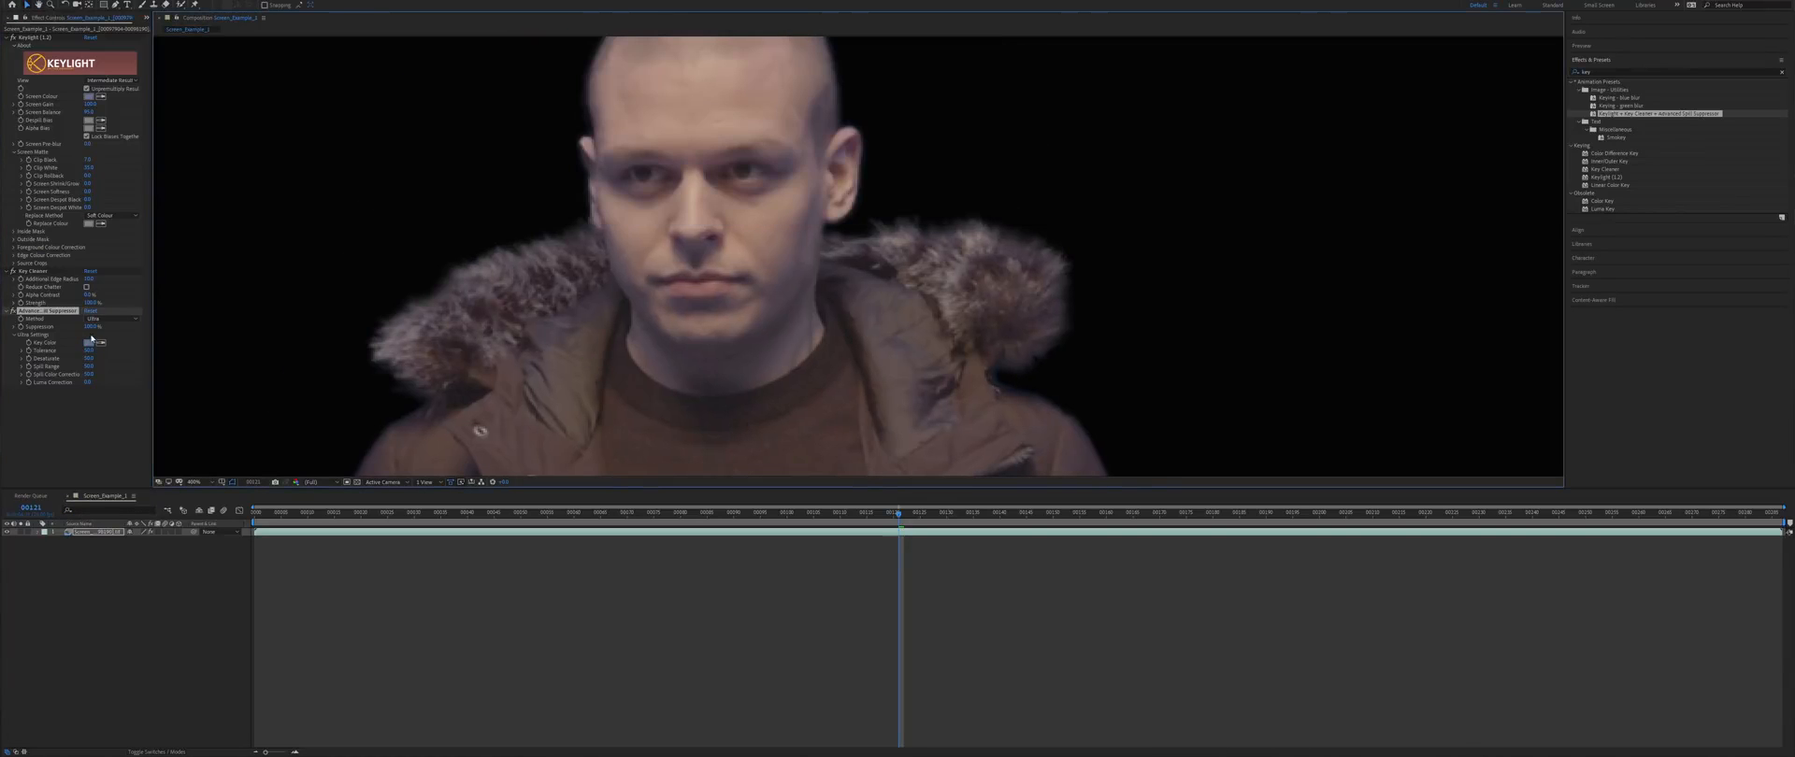
drag(88, 367, 65, 374)
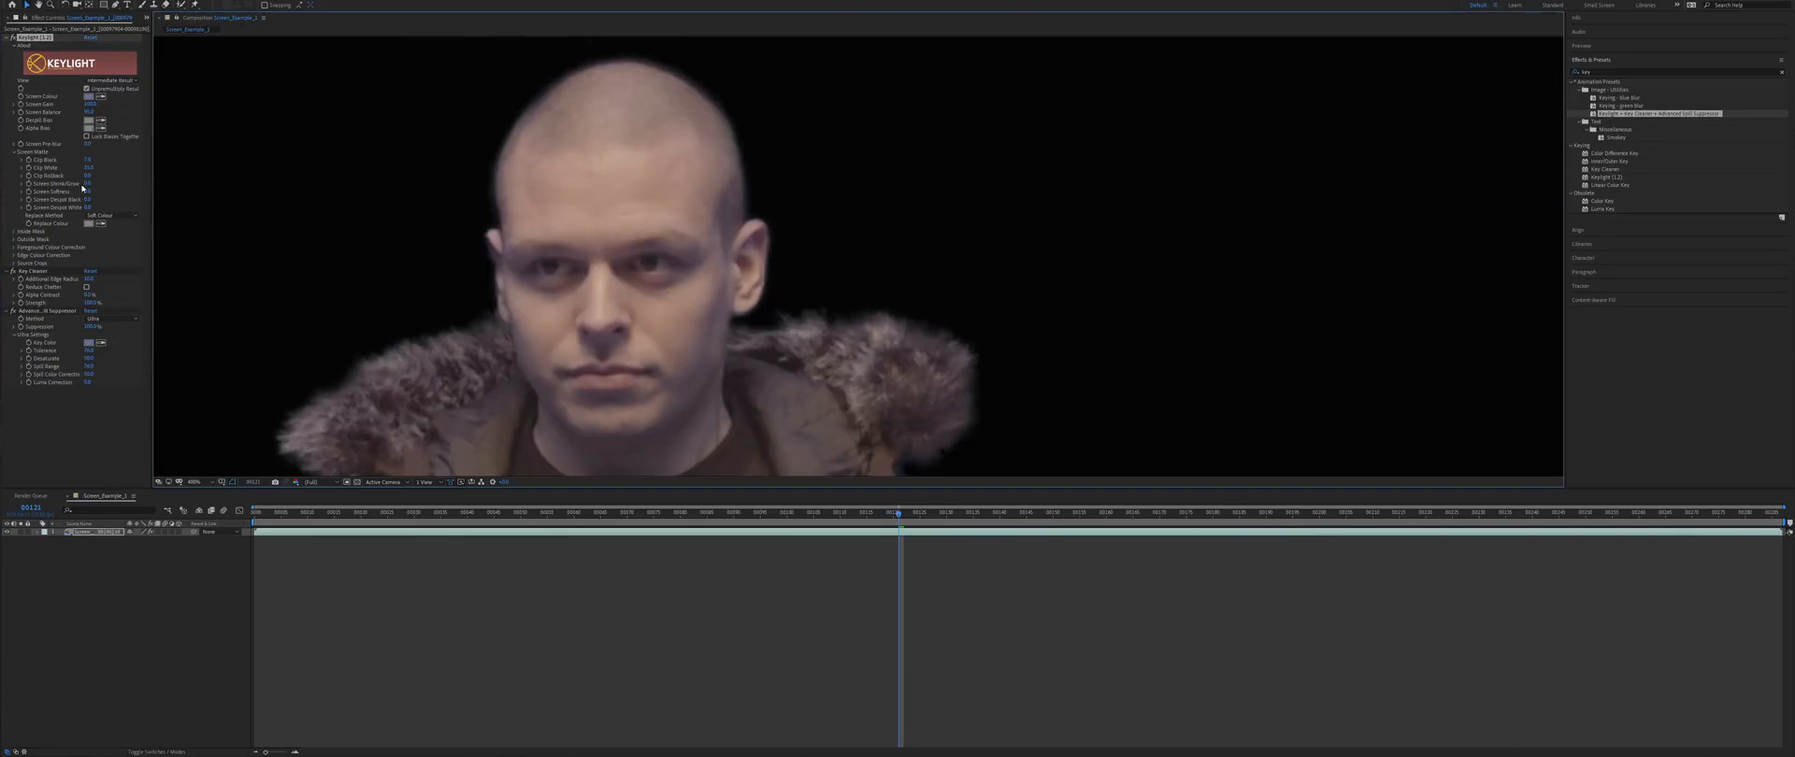
- Reset the Screen Shrink/Grow value to 0
drag(87, 183, 149, 179)
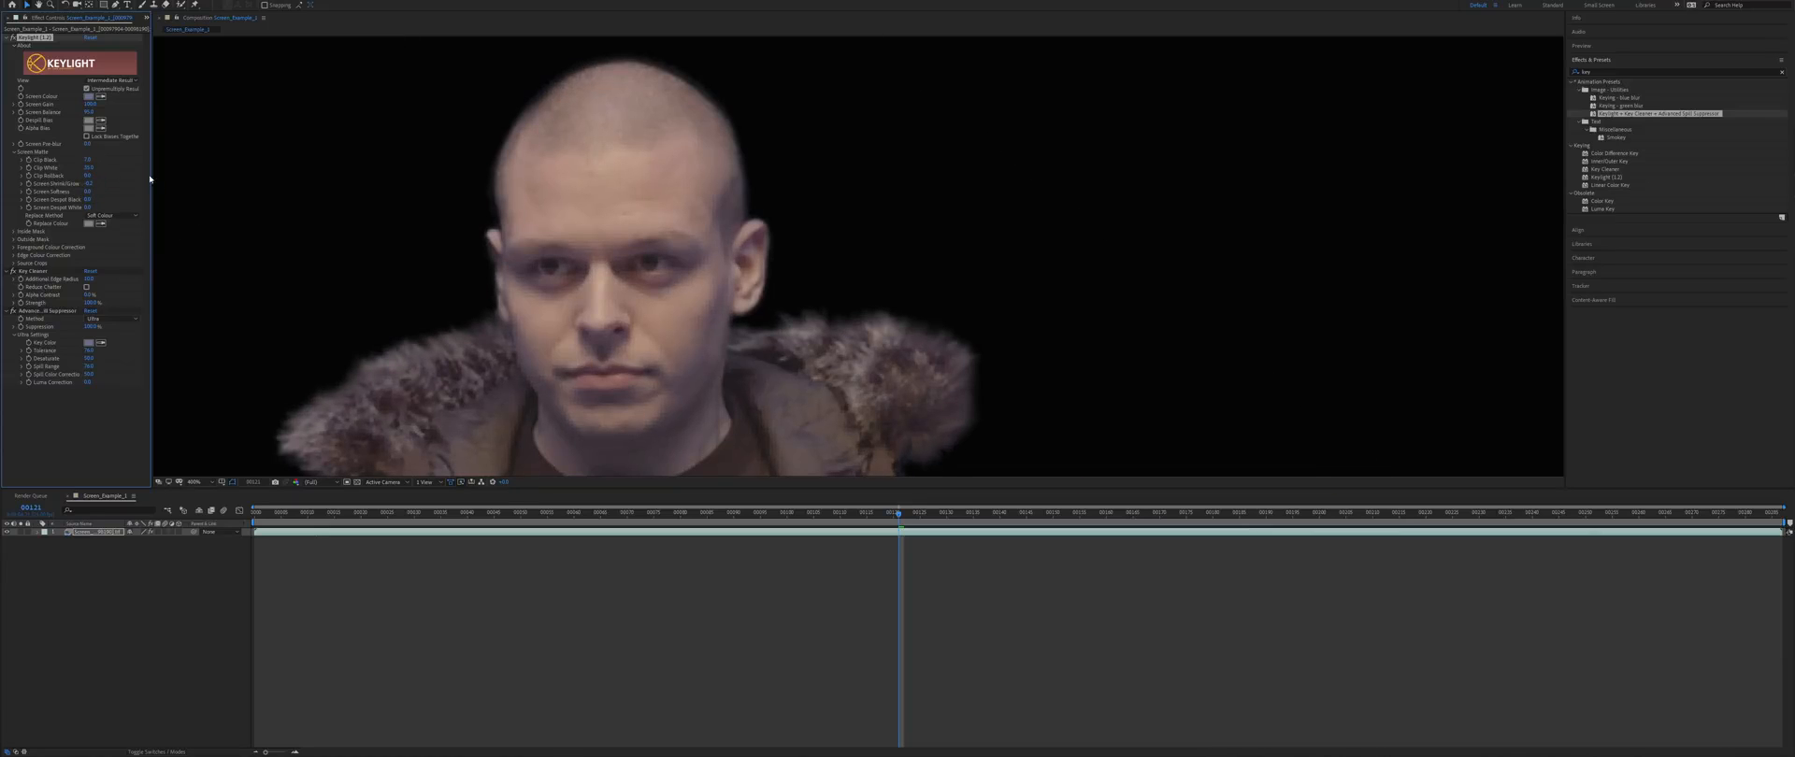
click(88, 184)
text(0)
click(110, 209)
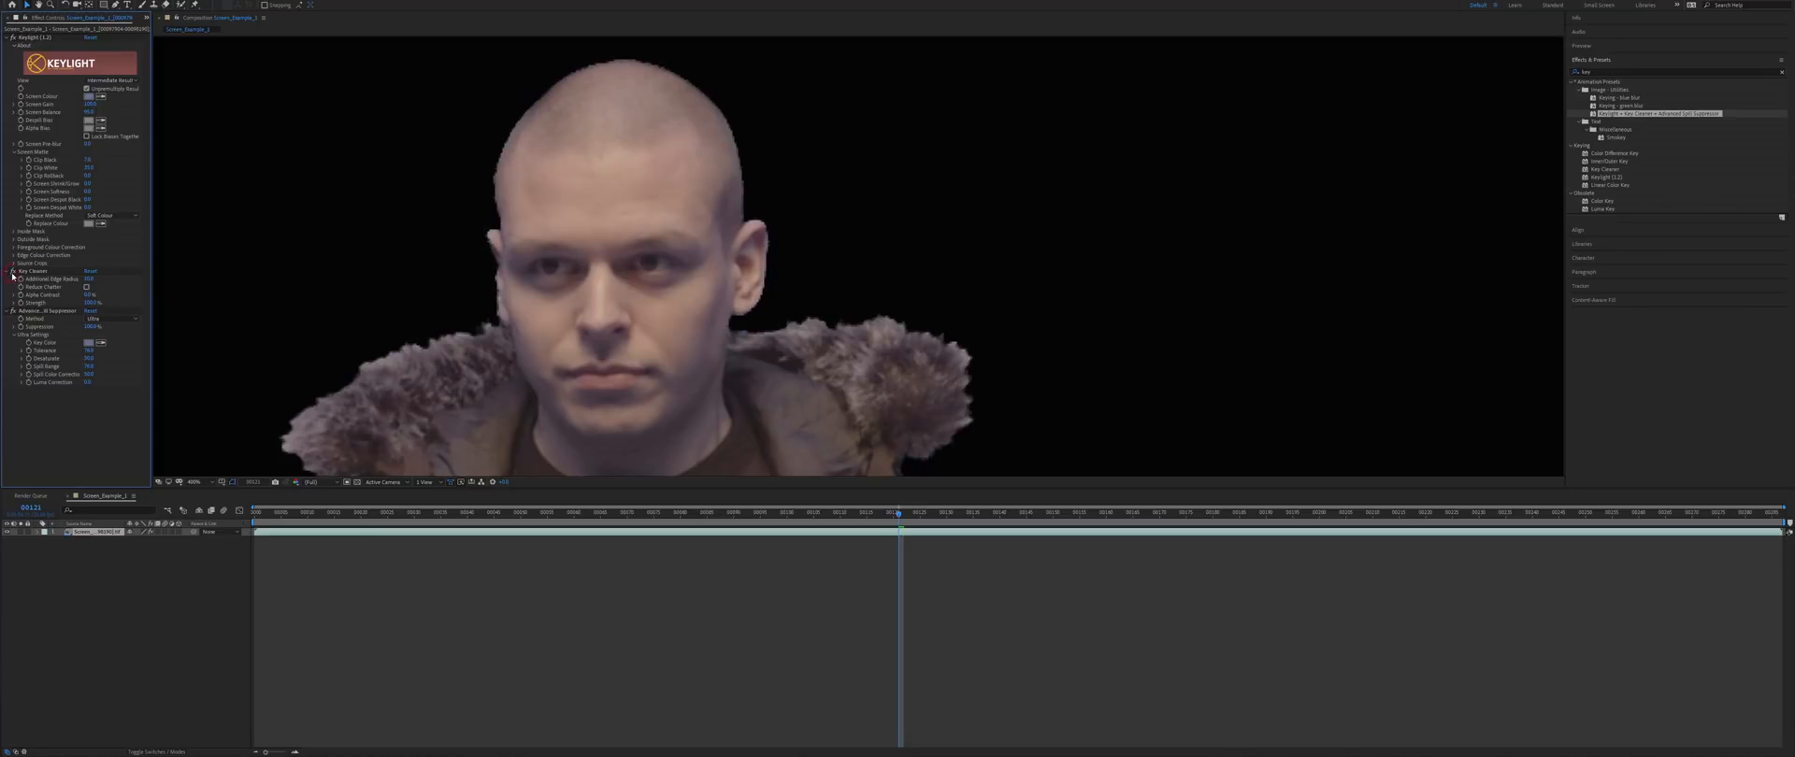
- Set Key Cleaner's edge radius to 15 and open the Import File dialog
click(86, 286)
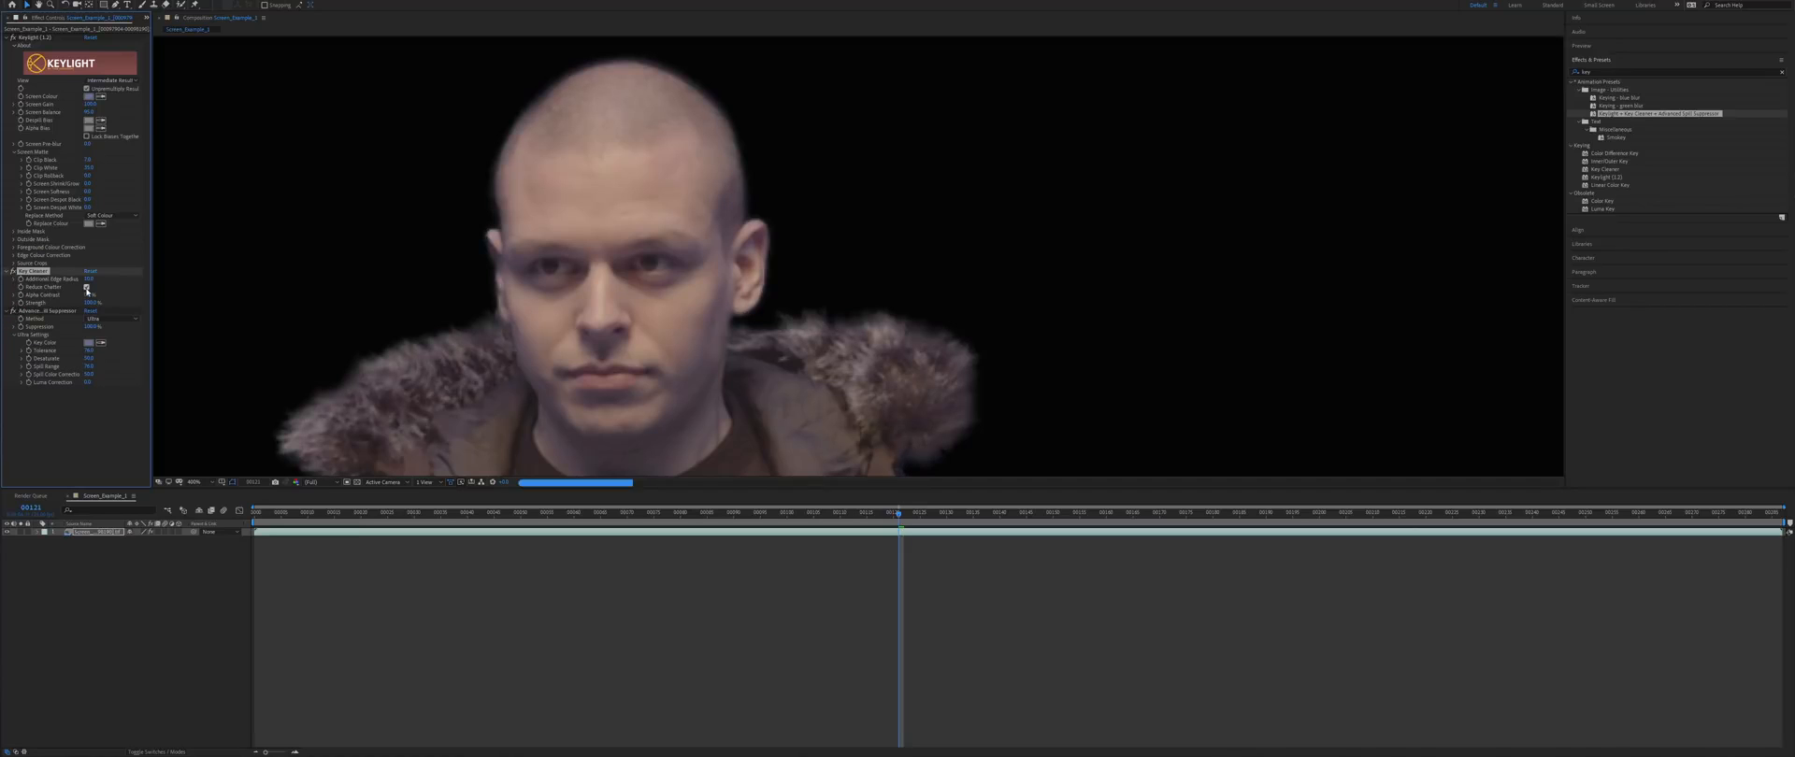
click(89, 280)
text(0)
click(116, 289)
click(89, 280)
text(10)
click(86, 287)
click(89, 279)
text(15)
click(86, 287)
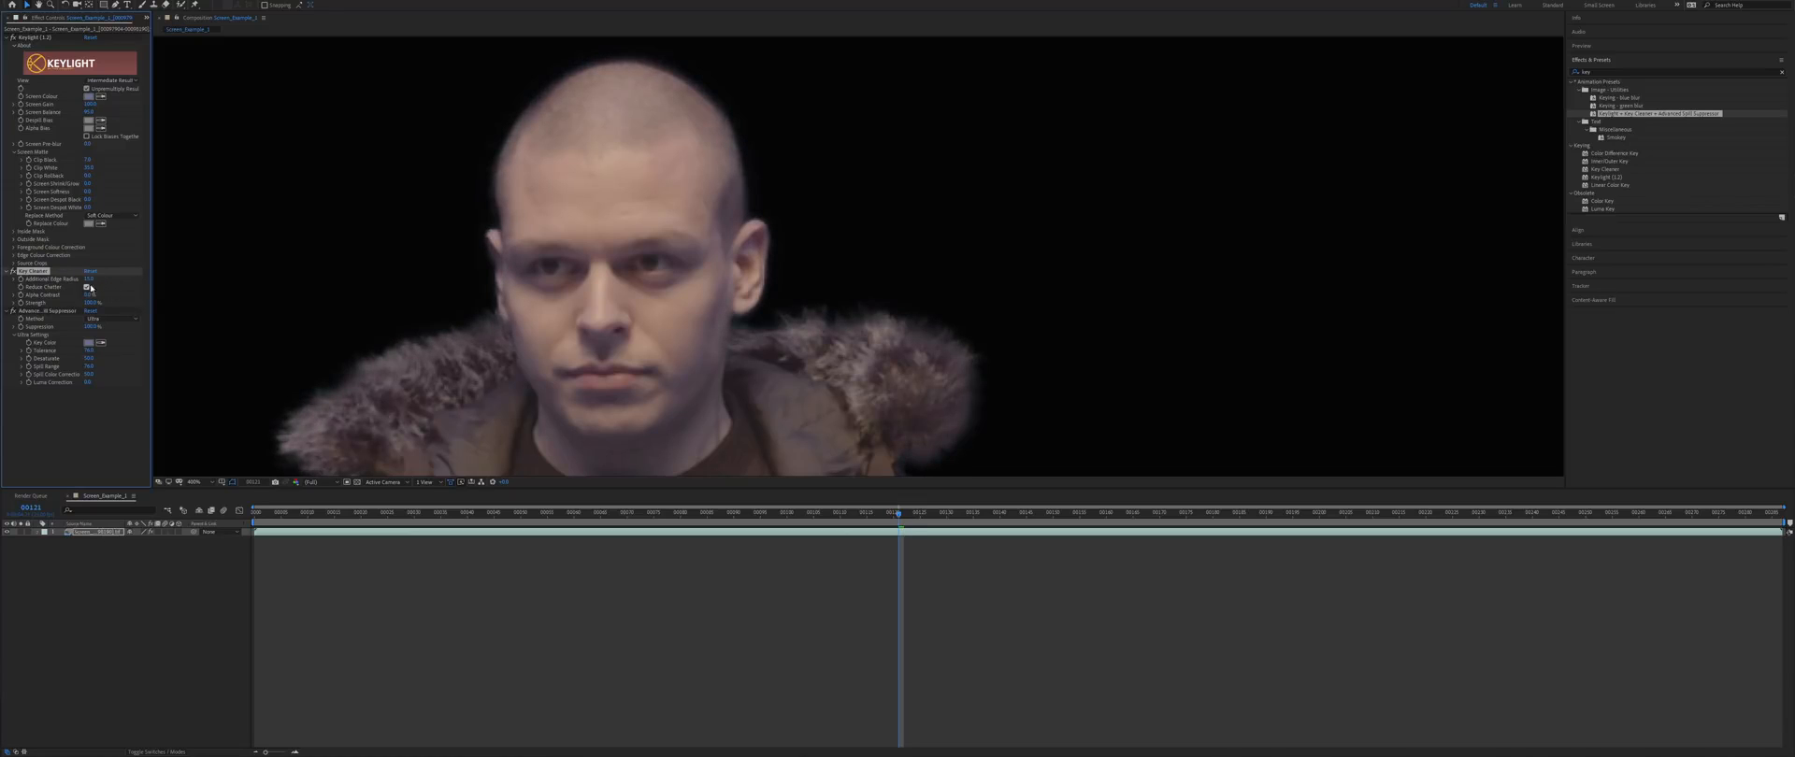
key(ctrl+i)
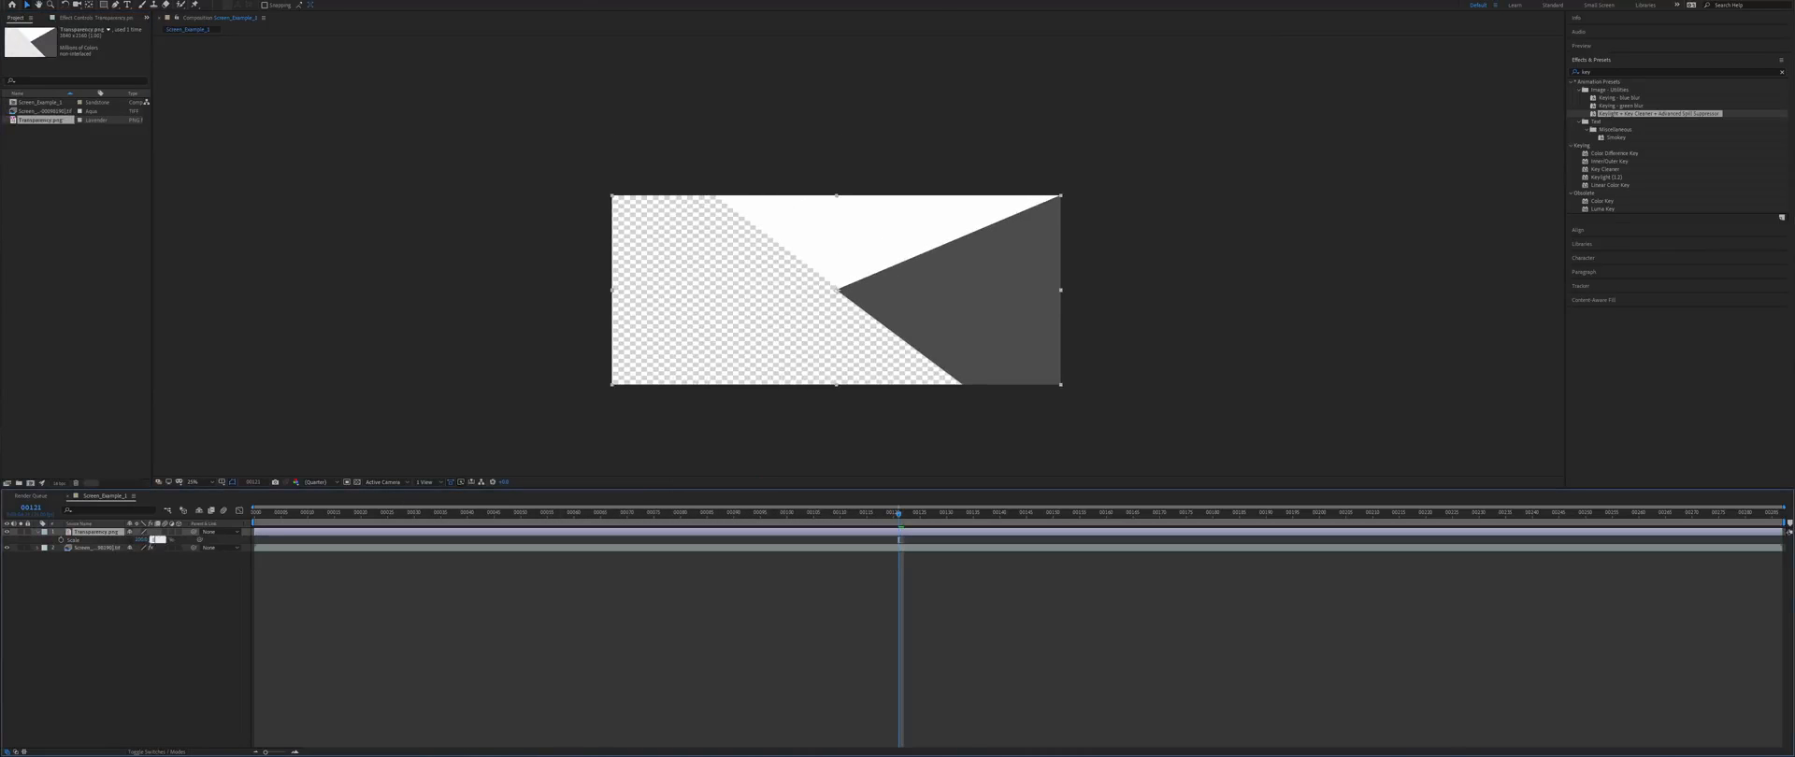
- Import Transparency.png beneath the keyed man and show that layer's effect settings
key(s)
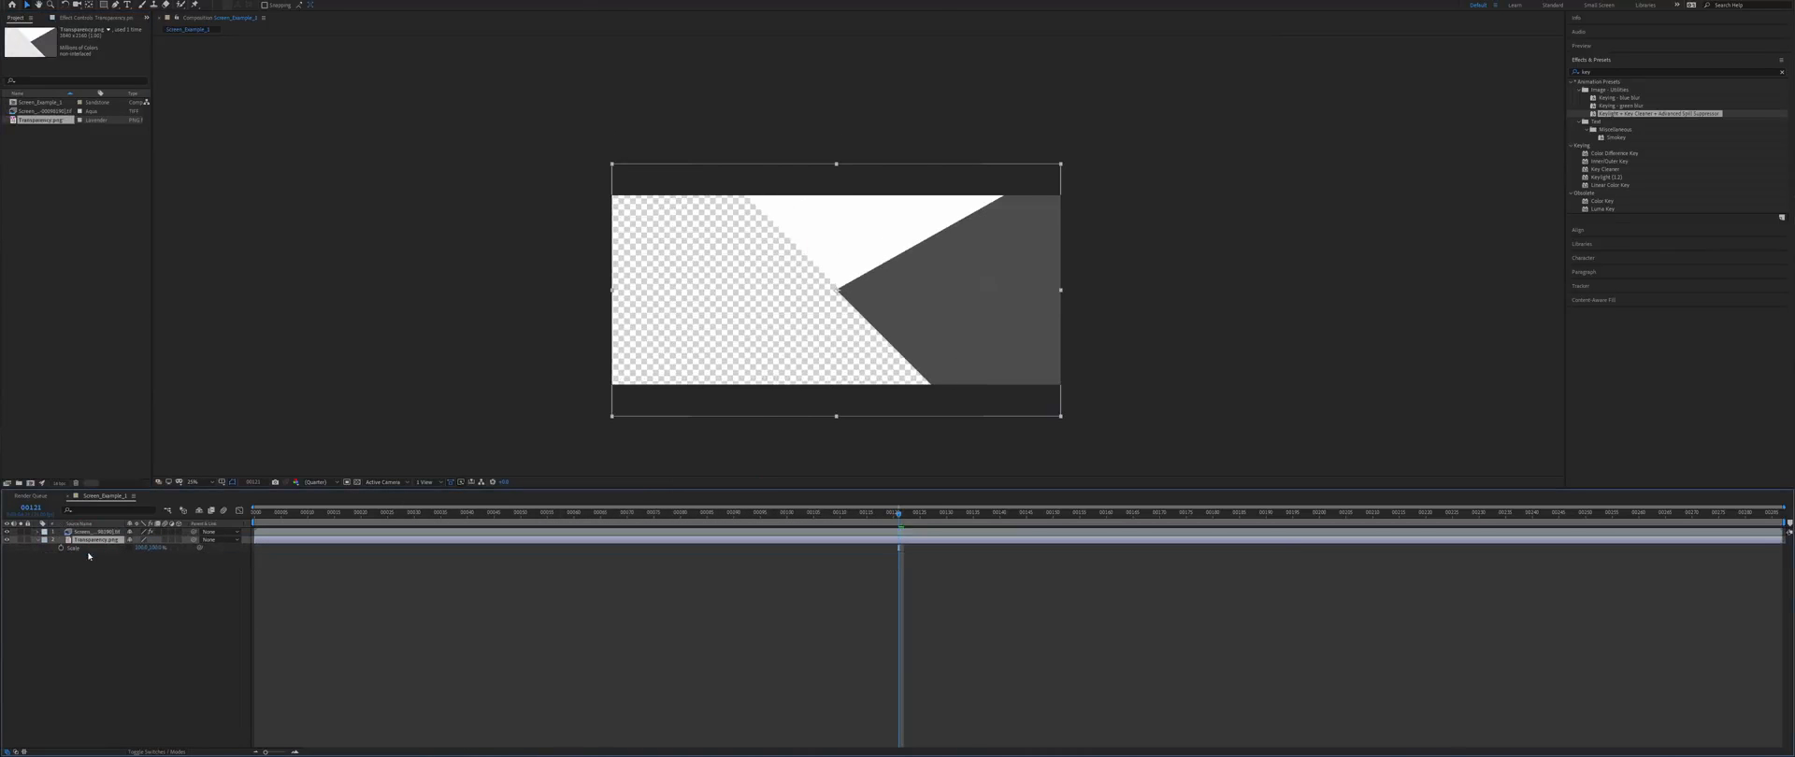
scroll(841, 234, up, 4)
drag(853, 208, 817, 308)
drag(806, 449, 909, 516)
click(96, 532)
key(F3)
- Raise Key Cleaner's Alpha Contrast to about 21%, comparing edges with Key Cleaner on and off
click(13, 200)
click(13, 200)
click(13, 200)
click(13, 200)
click(13, 200)
click(13, 200)
click(13, 200)
click(13, 200)
click(30, 200)
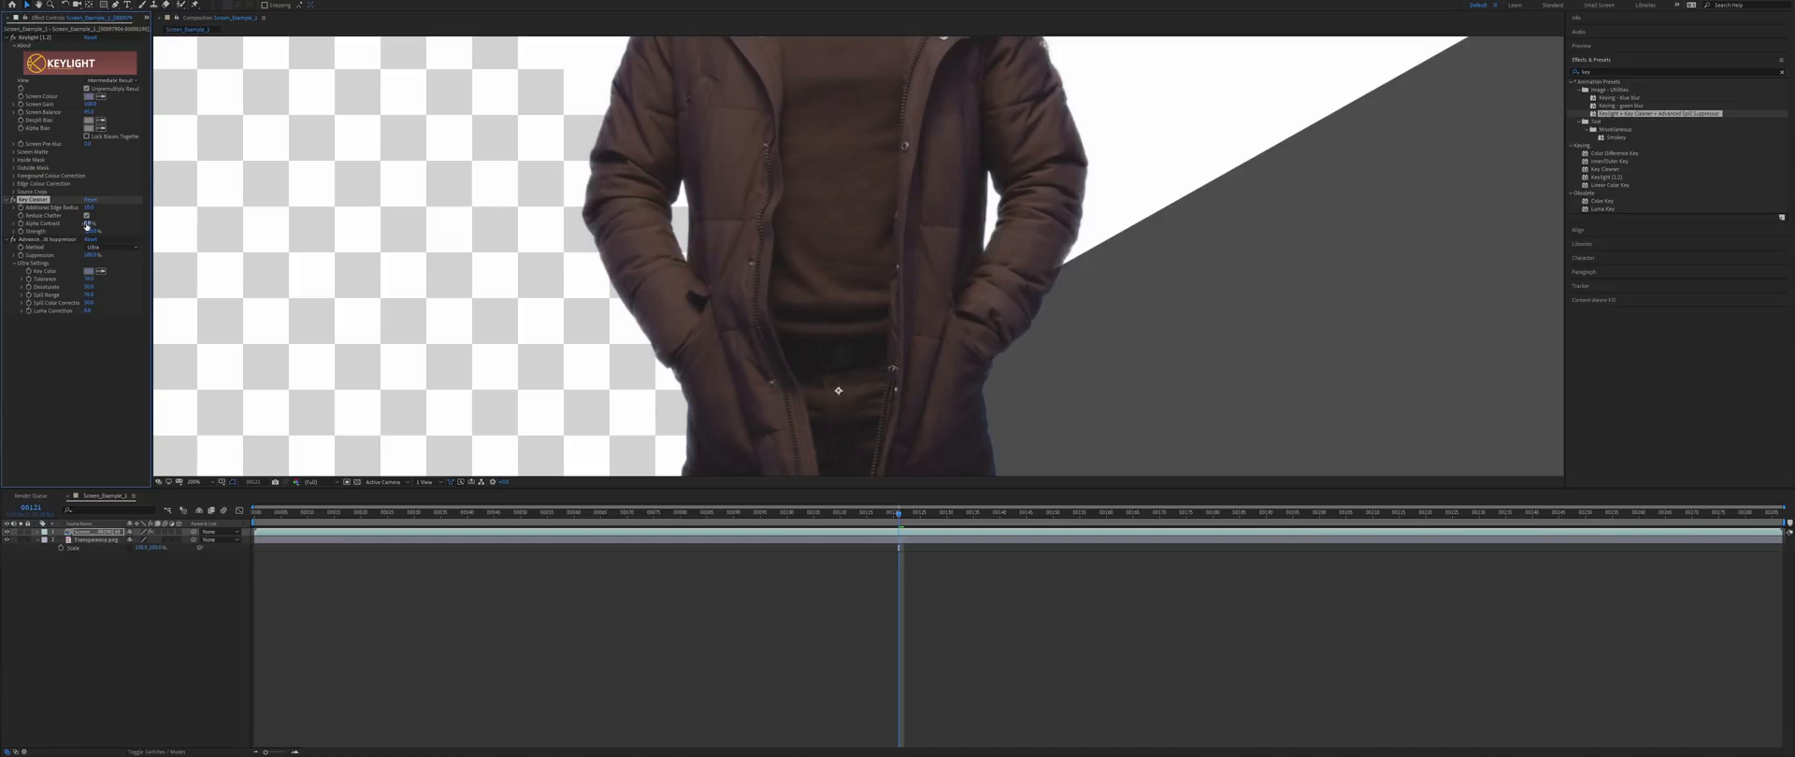
drag(89, 223, 101, 227)
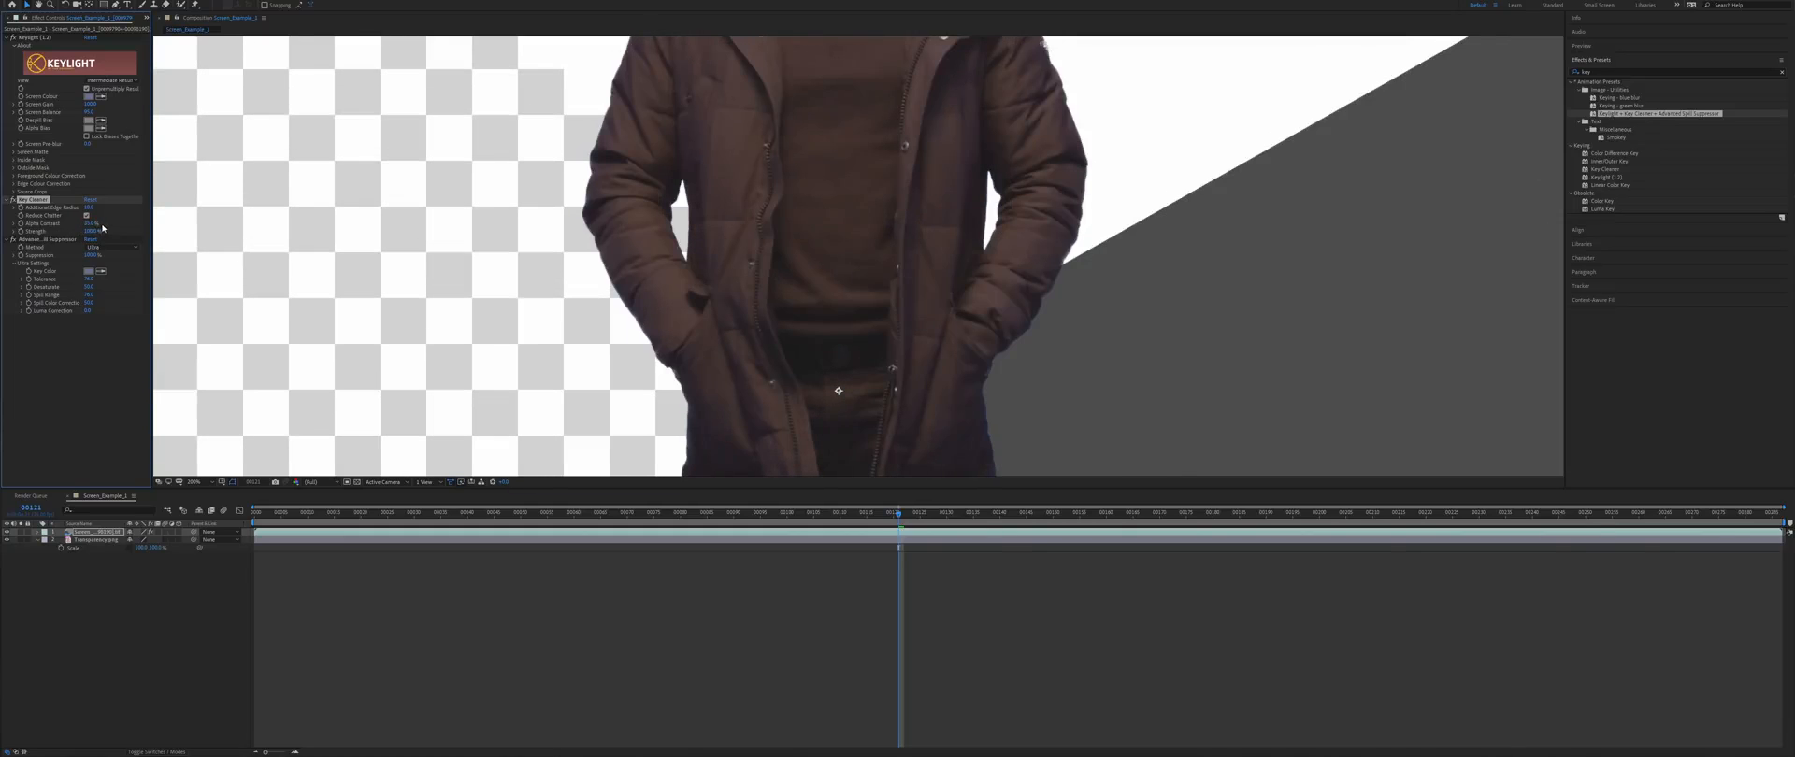
scroll(897, 310, up, 5)
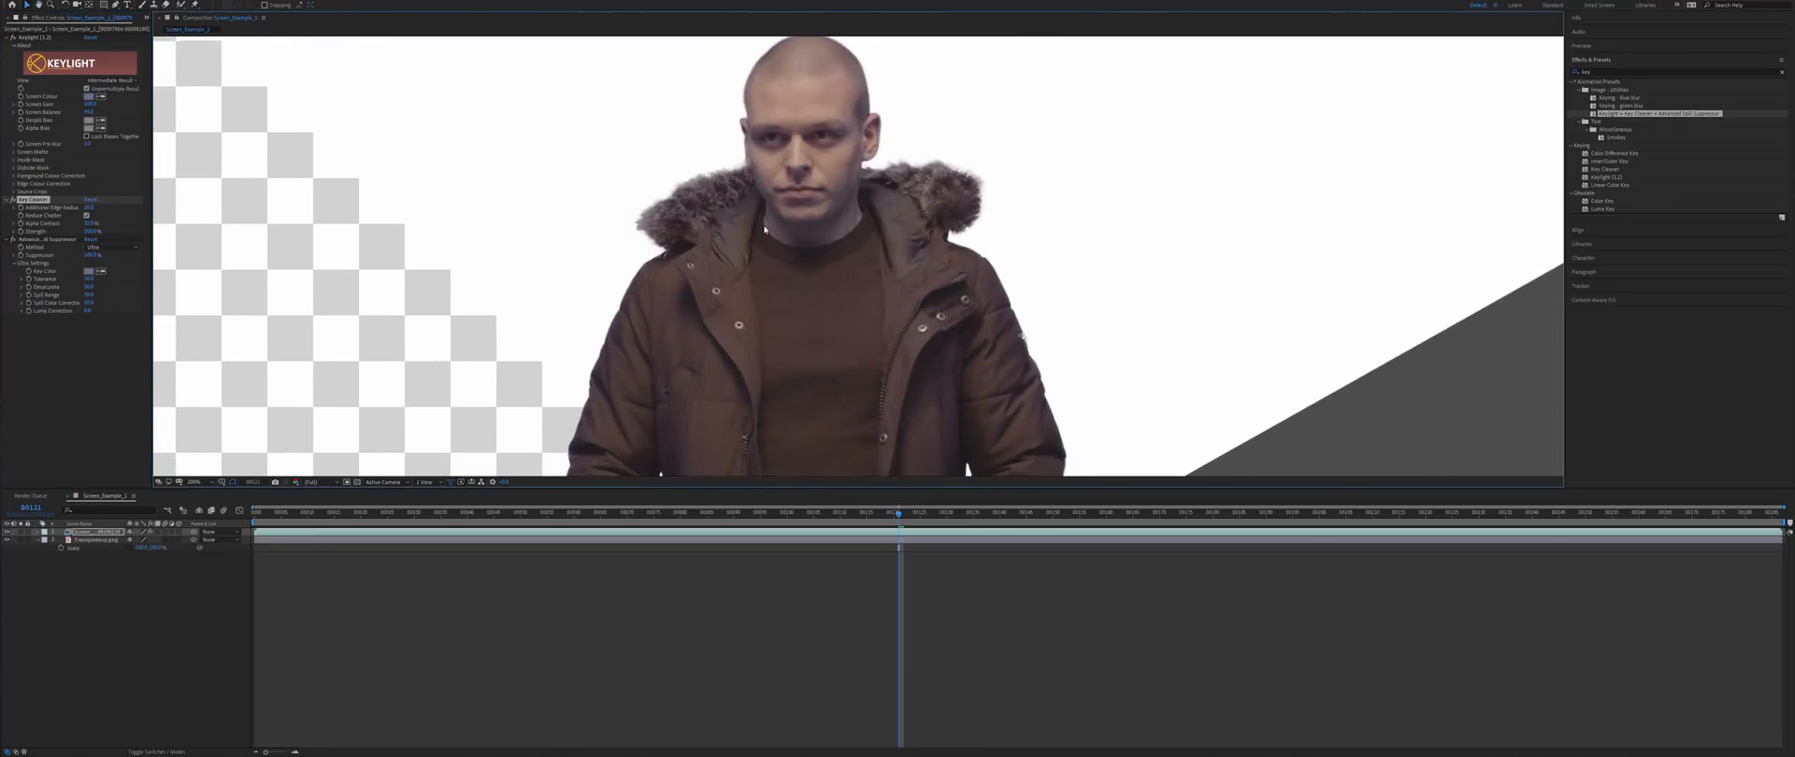
drag(867, 175, 855, 209)
click(13, 200)
click(13, 201)
- Reset Key Cleaner's Alpha Contrast to 0% then raise it to about 30%
click(92, 223)
text(0)
key(Return)
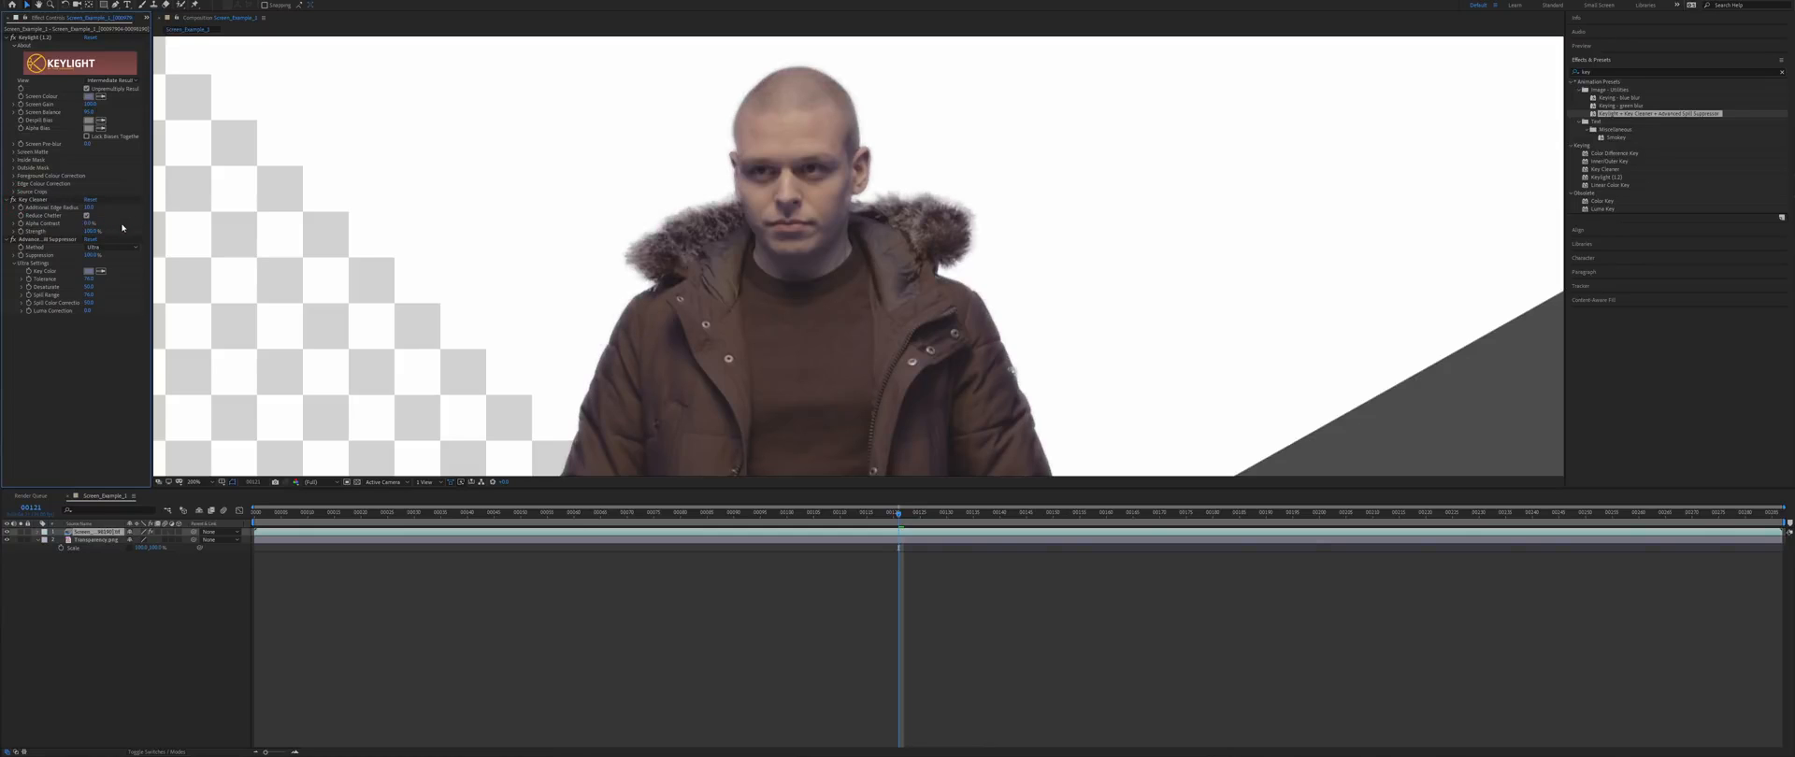
drag(94, 226, 118, 224)
- Set the spill suppressor's Spill Range to 100 and Spill Color Correction to about 67
drag(781, 340, 810, 28)
drag(815, 408, 807, 8)
drag(842, 252, 476, 363)
key(v)
drag(603, 301, 628, 340)
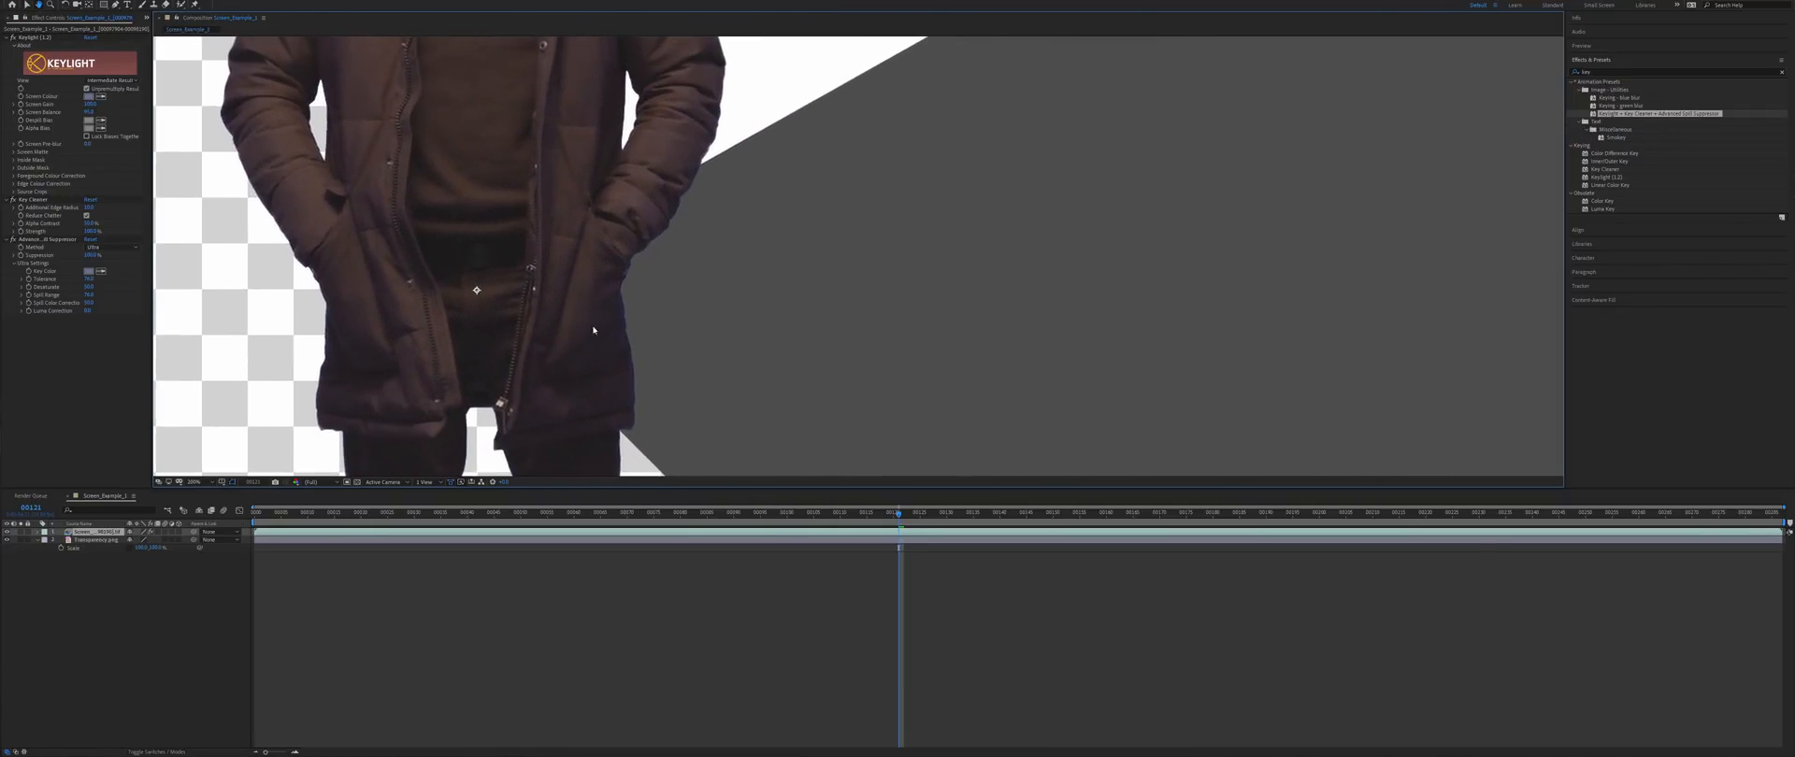
drag(90, 256, 235, 266)
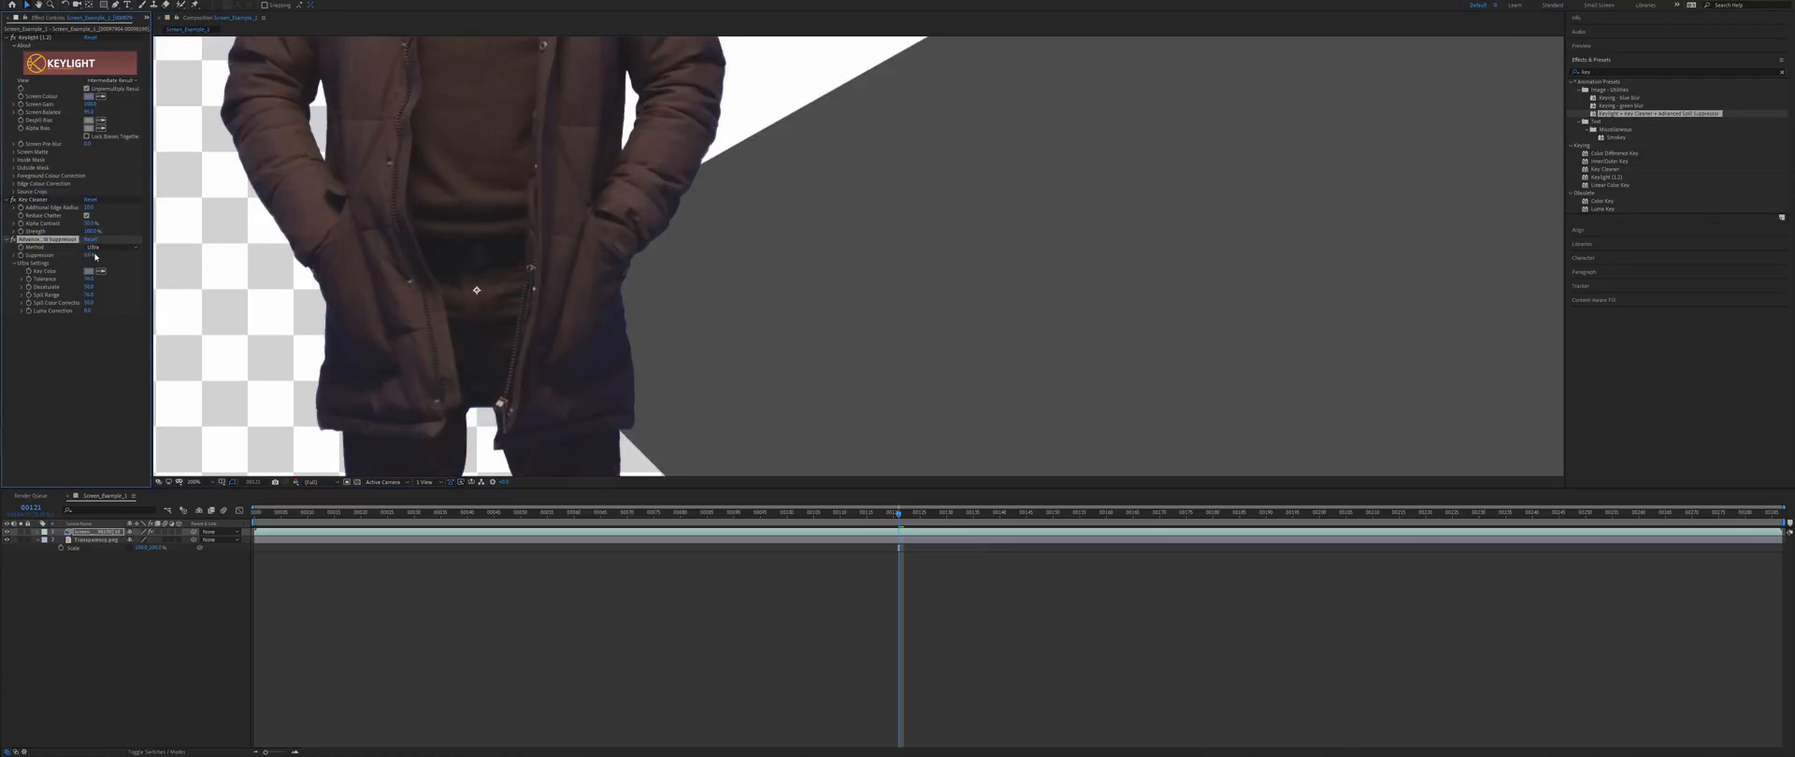
drag(91, 295, 130, 292)
drag(89, 303, 60, 304)
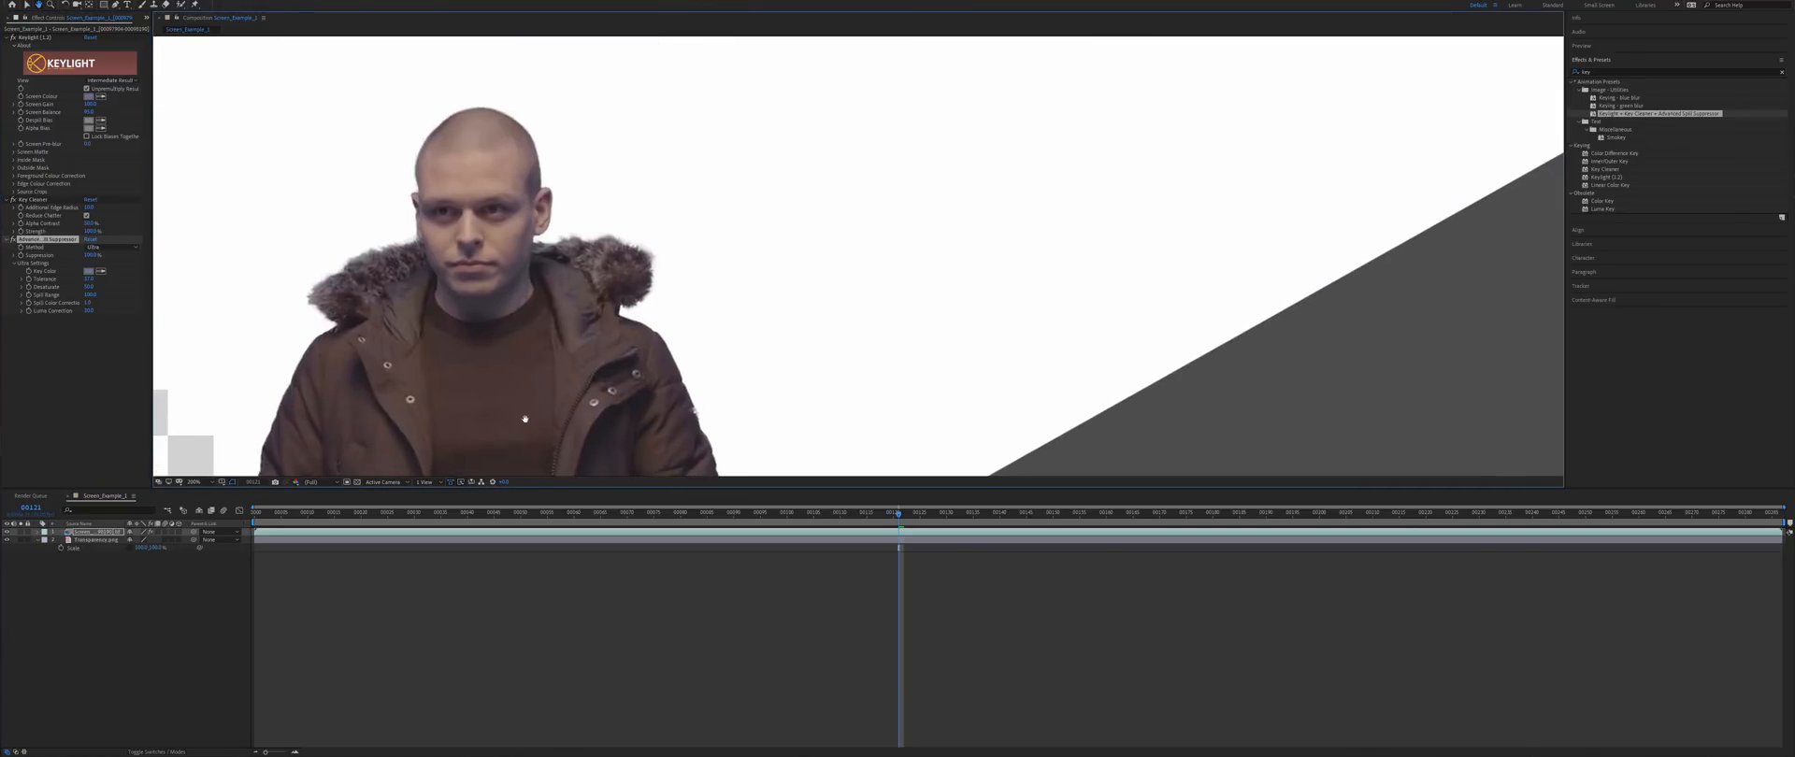
drag(90, 303, 117, 303)
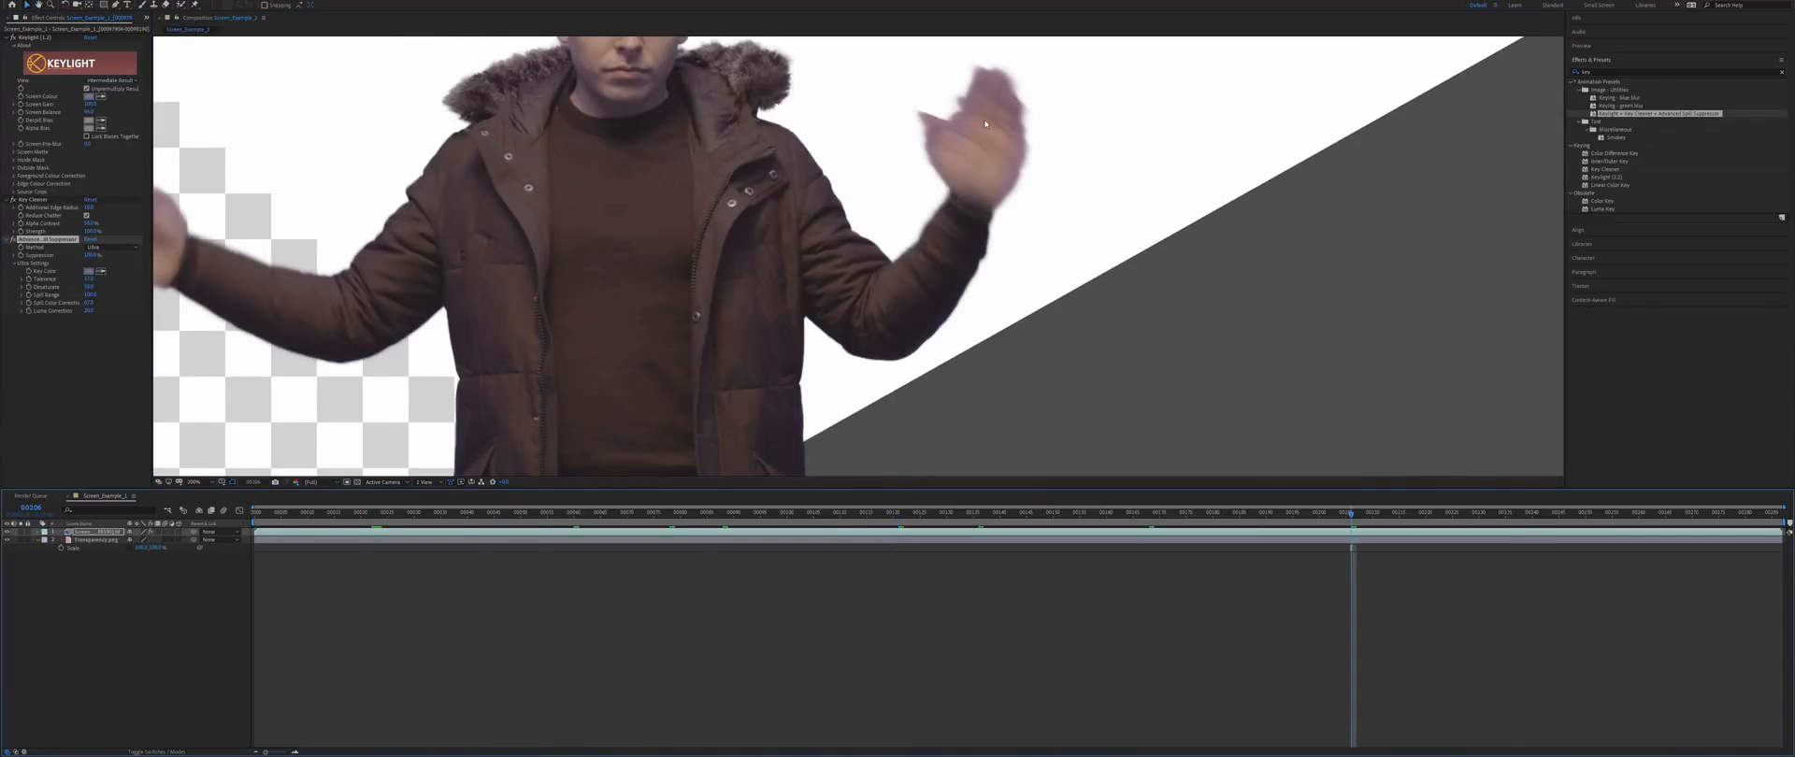
- Enter 35% for Key Cleaner's Alpha Contrast and compare it with the previous value via undo/redo
scroll(985, 123, down, 2)
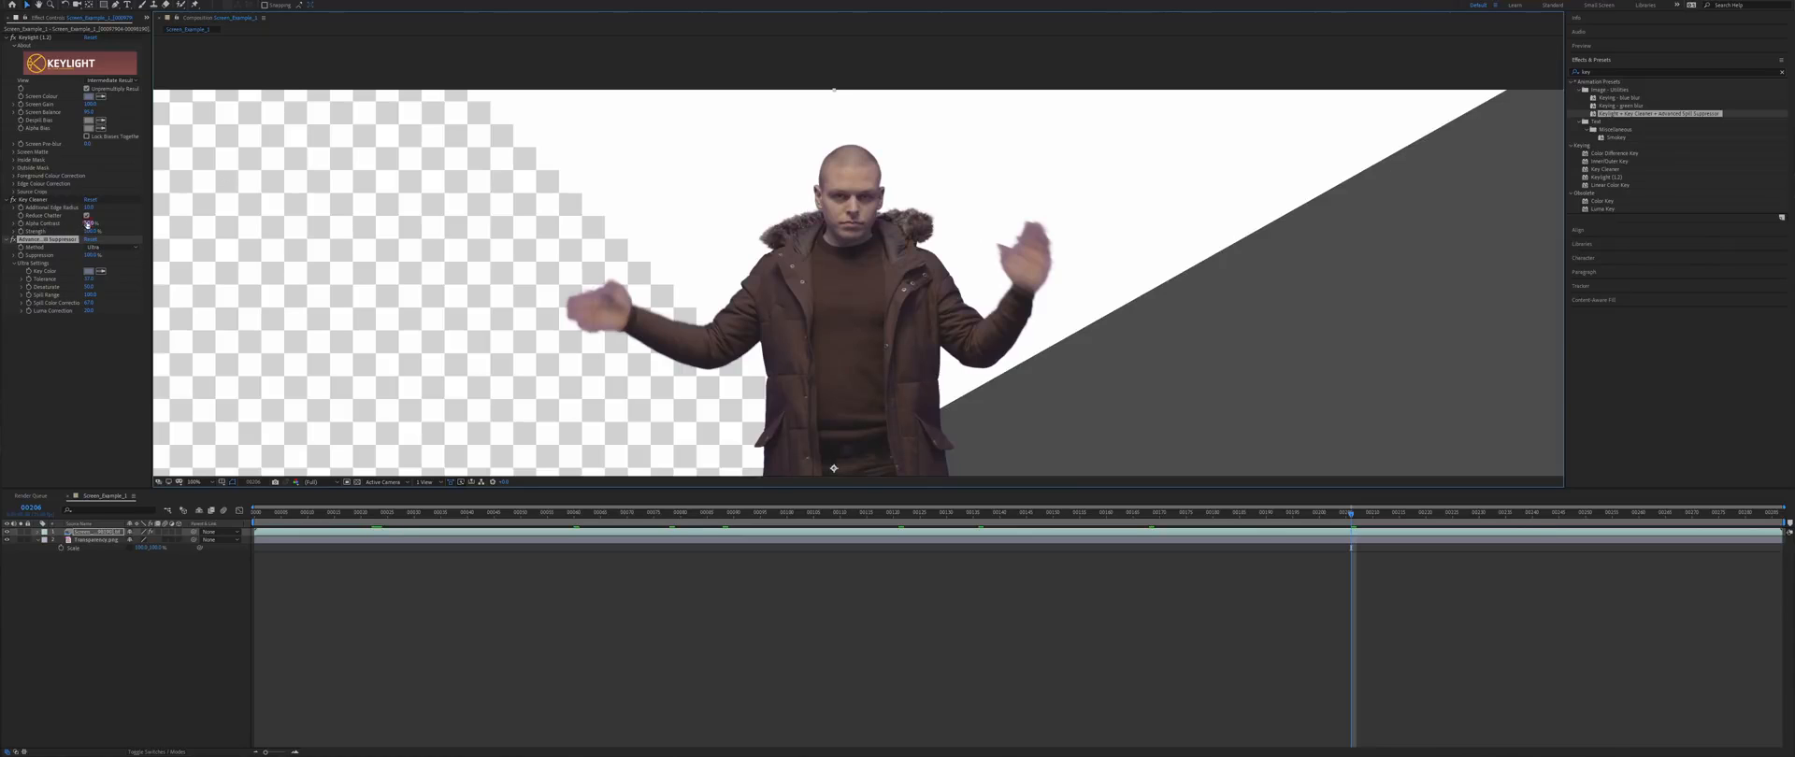
drag(87, 224, 84, 224)
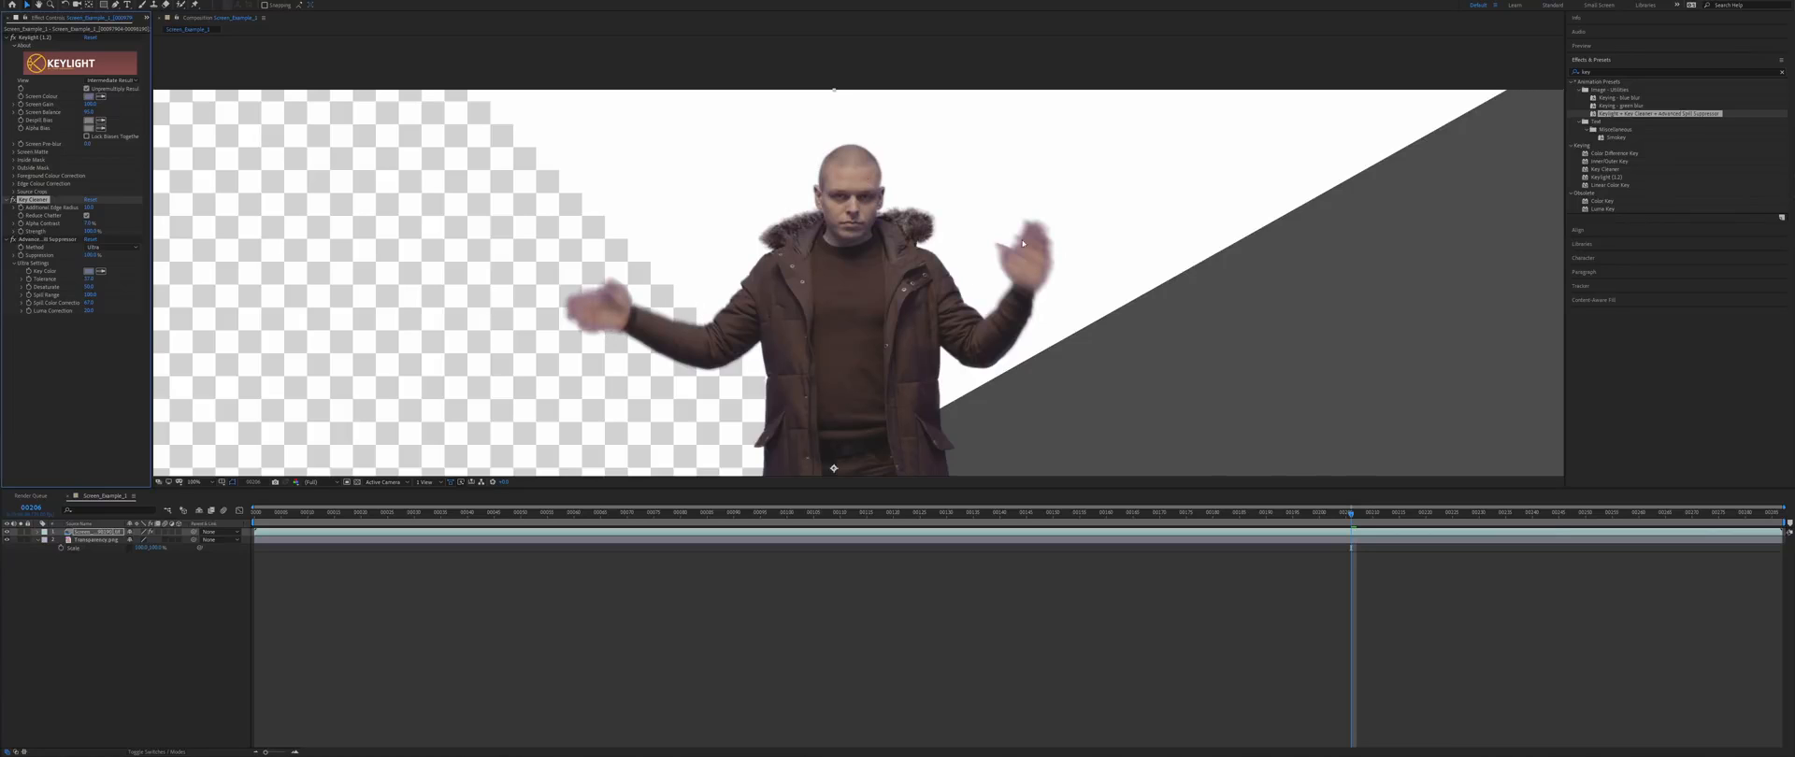
click(89, 223)
text(35)
key(Return)
key(ctrl+z)
key(ctrl+shift+z)
key(ctrl+z)
key(ctrl+shift+z)
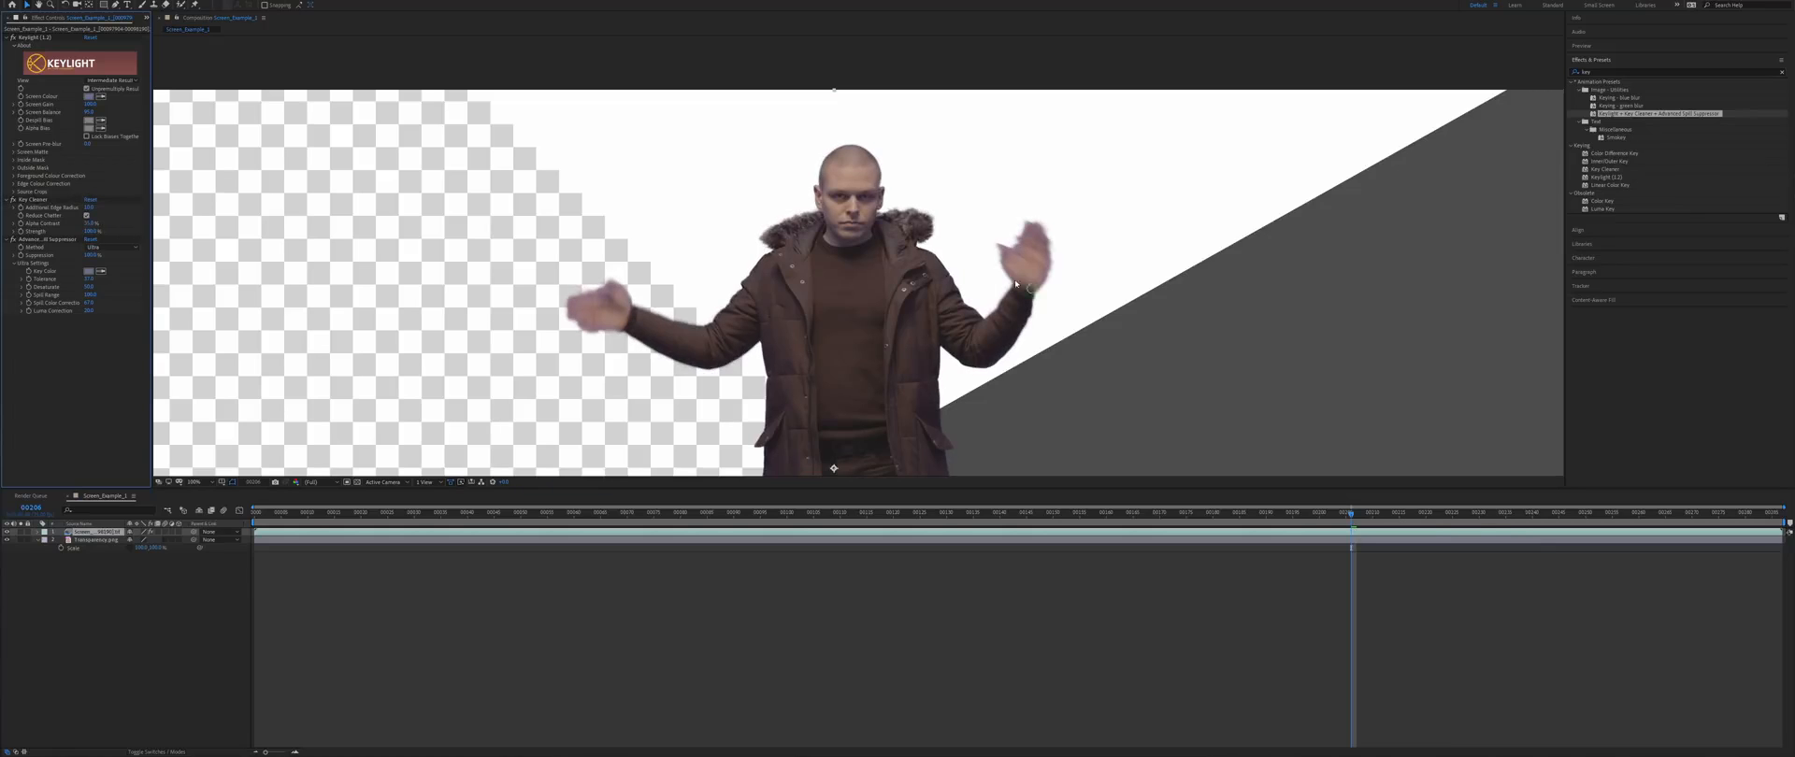
scroll(1015, 283, down, 2)
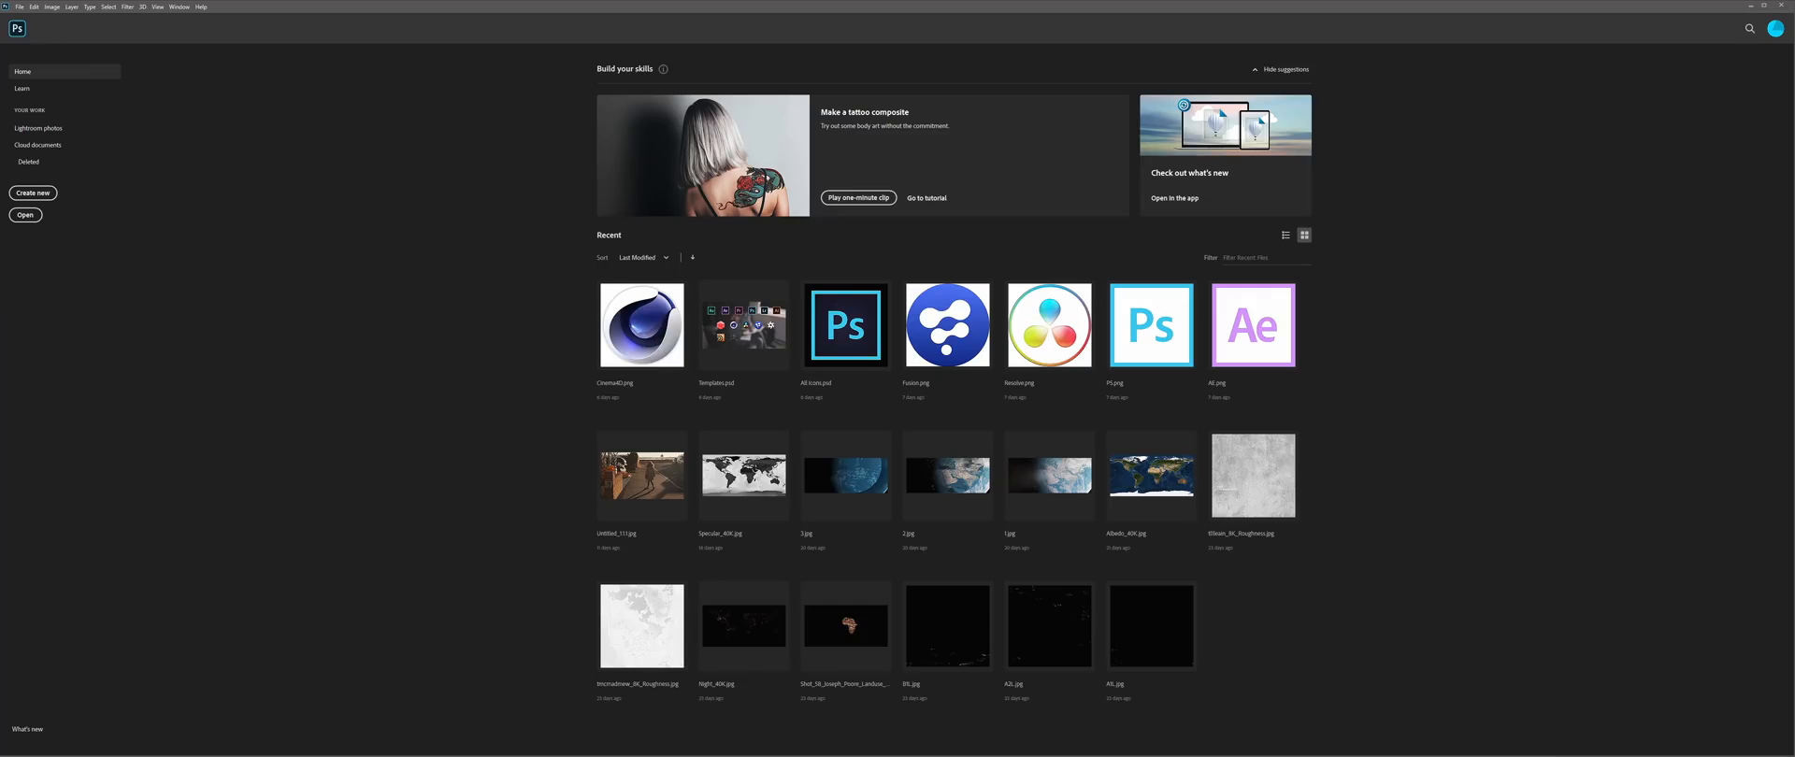
- Open Screen_Example_1_00098002.tif from the Renders folder and convert its background to Layer 0
key(alt+Tab)
double_click(737, 293)
double_click(740, 293)
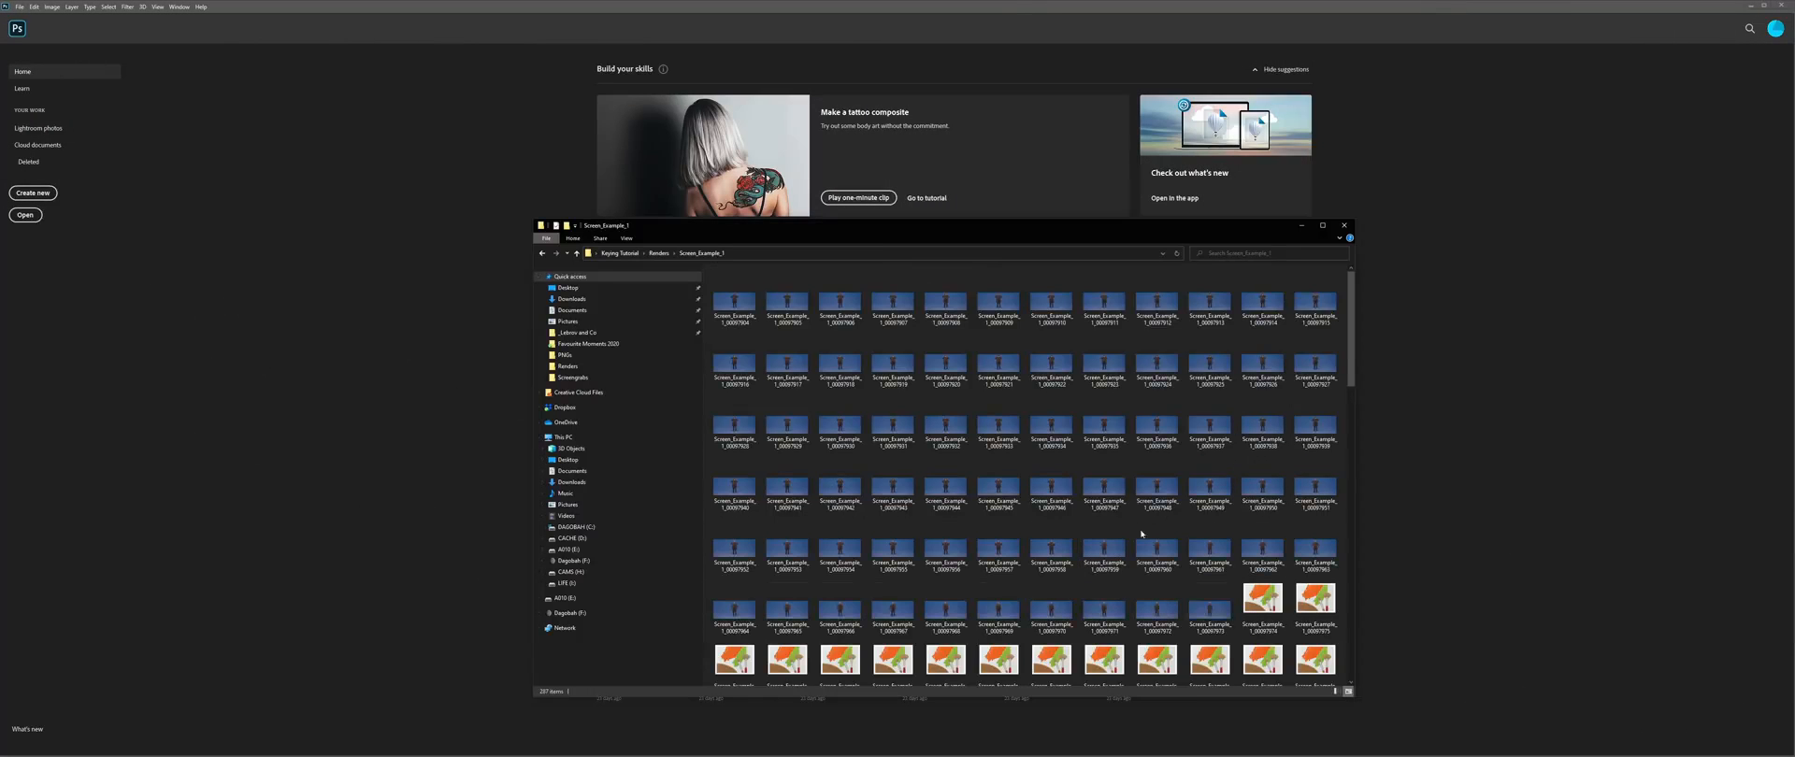
scroll(1141, 514, down, 5)
click(846, 301)
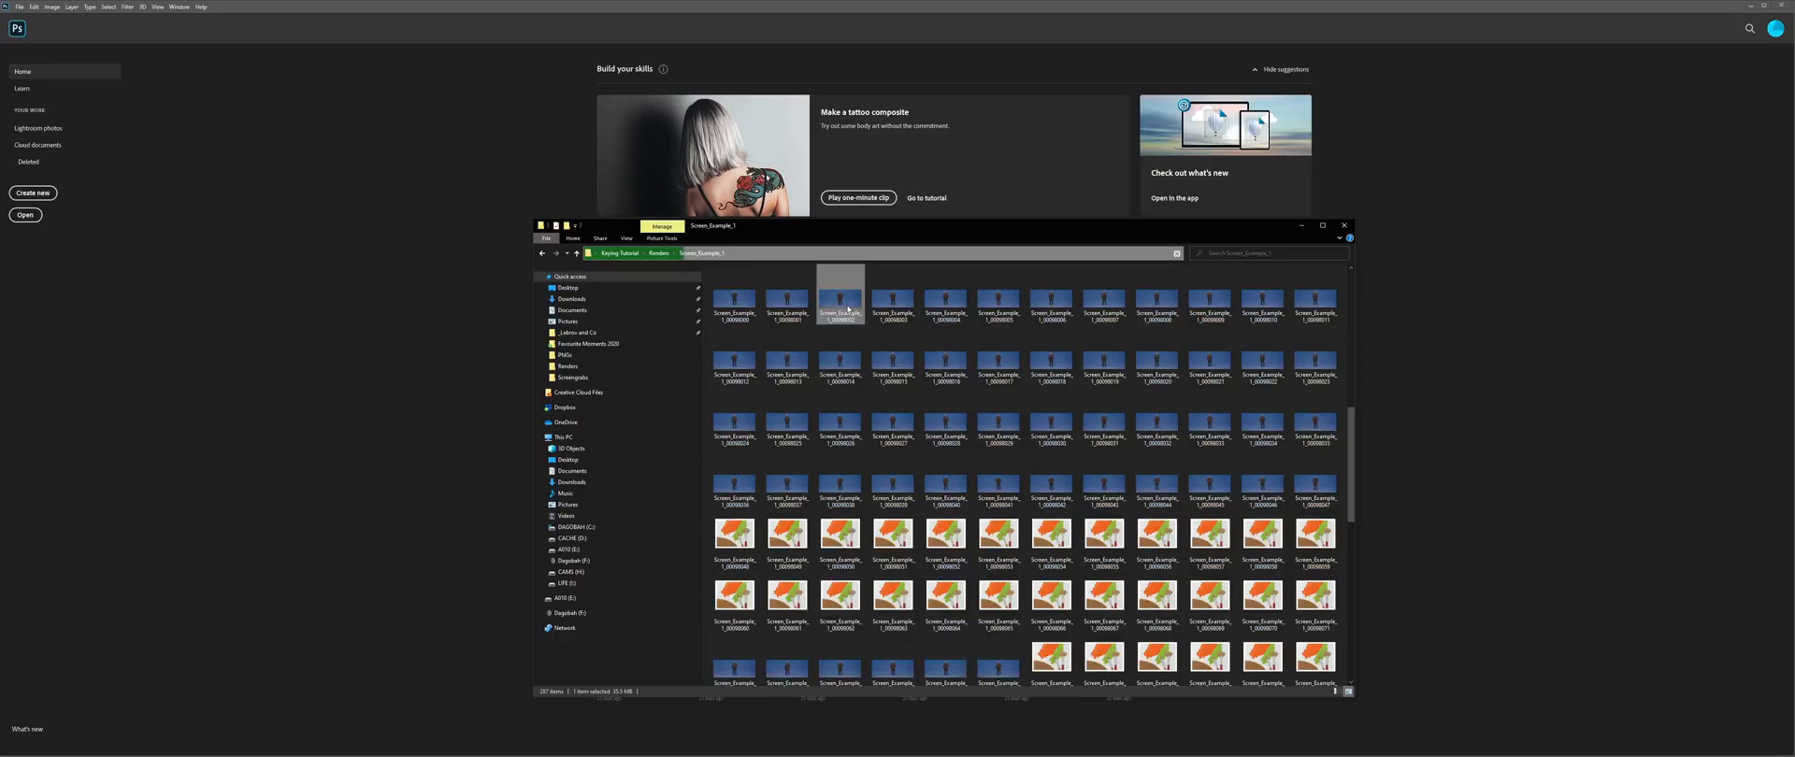
double_click(846, 301)
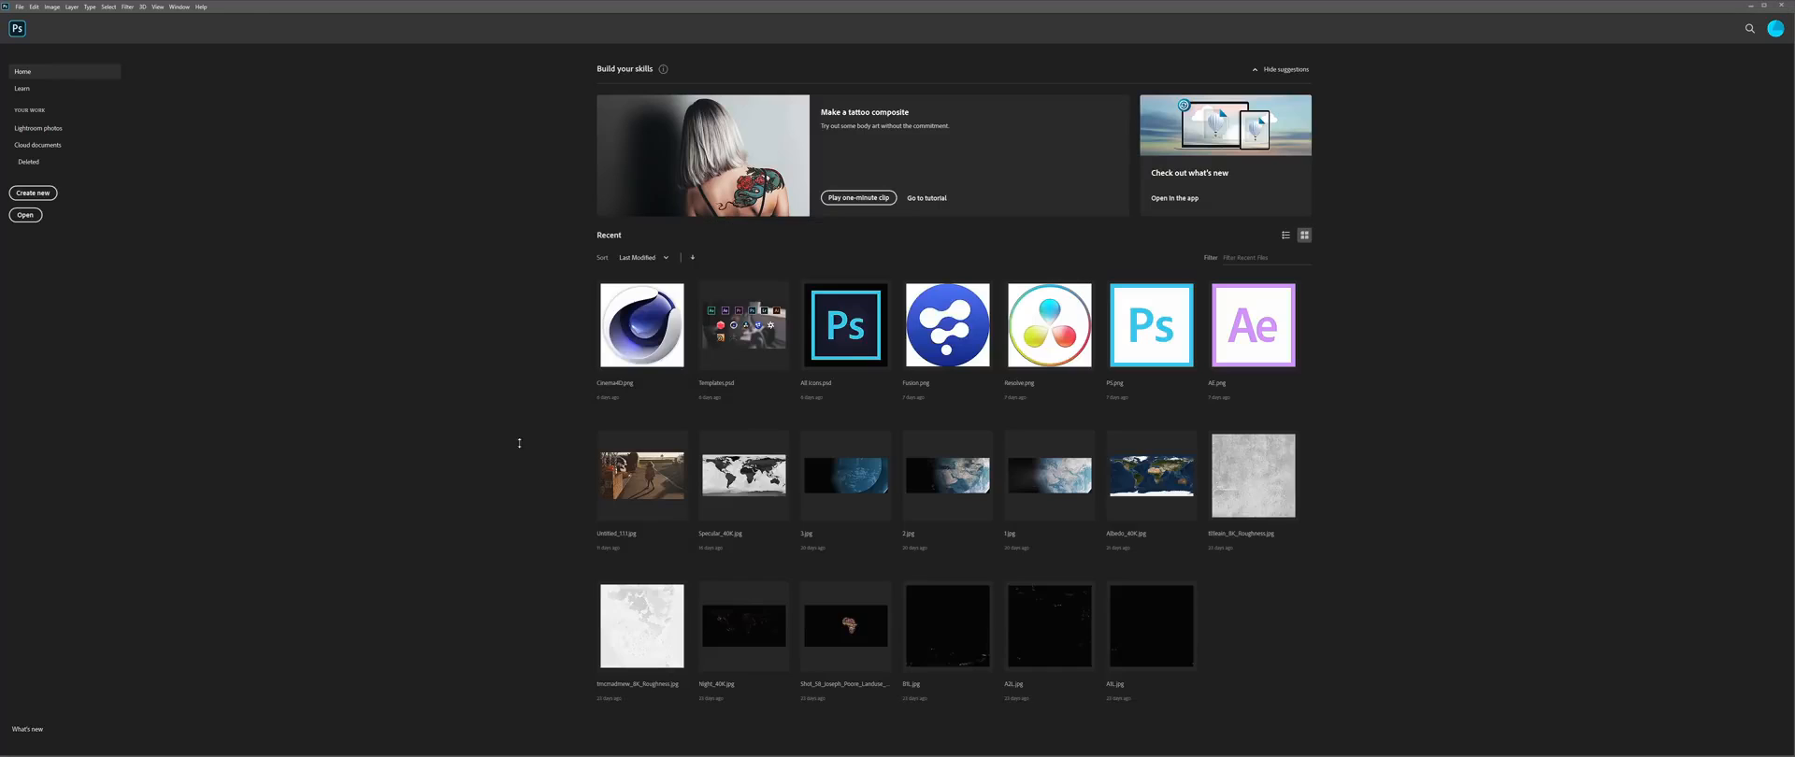
double_click(1755, 345)
key(Return)
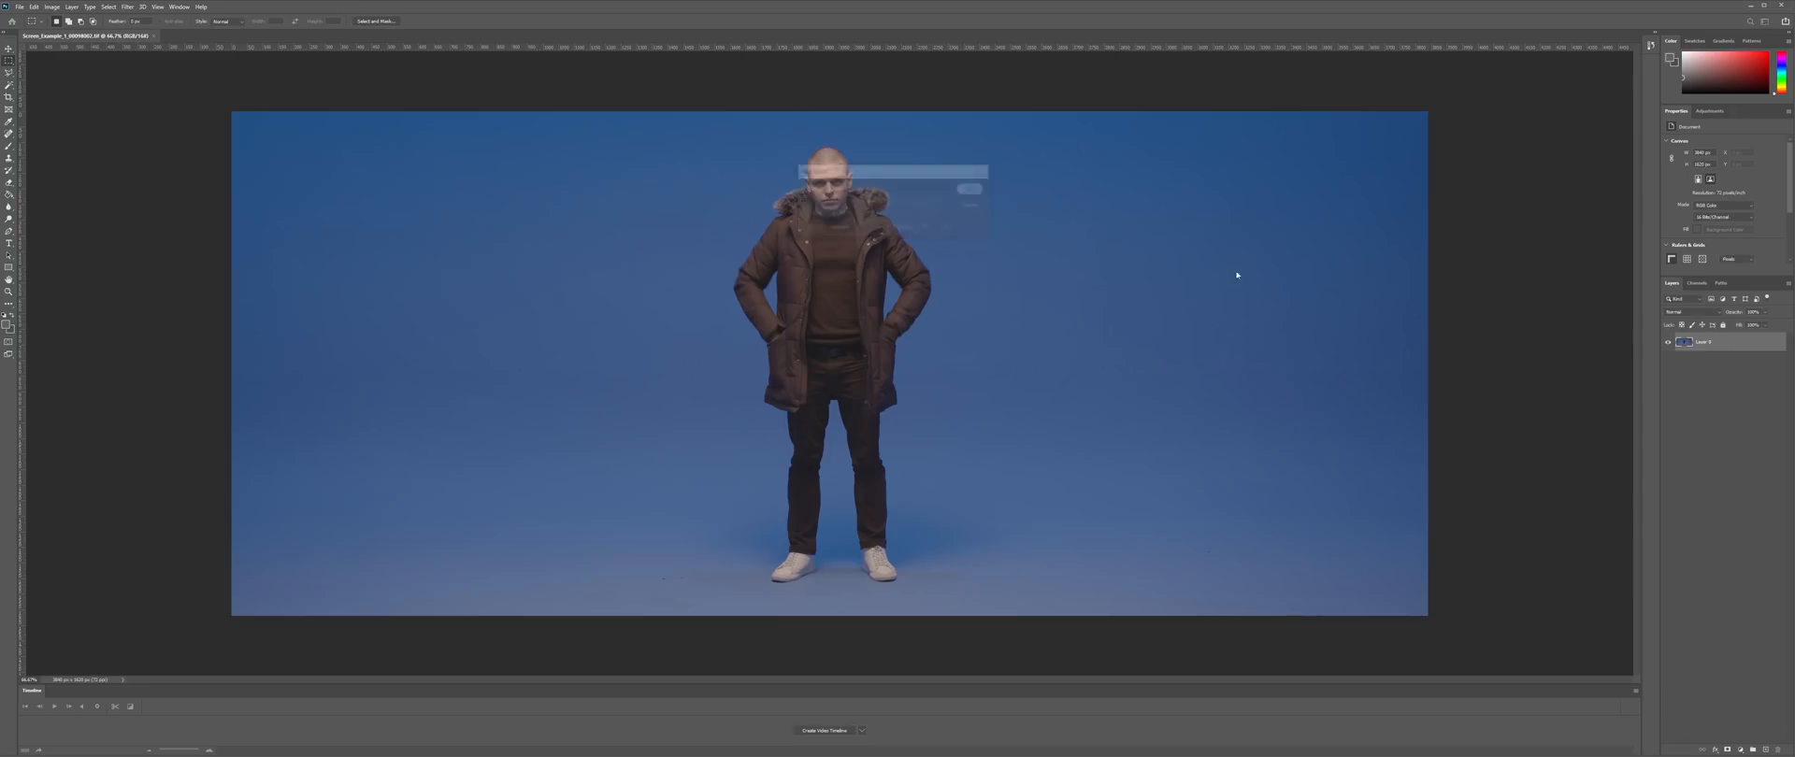
- Start a Color Range selection sampling the blue background, previewed as grayscale
click(114, 8)
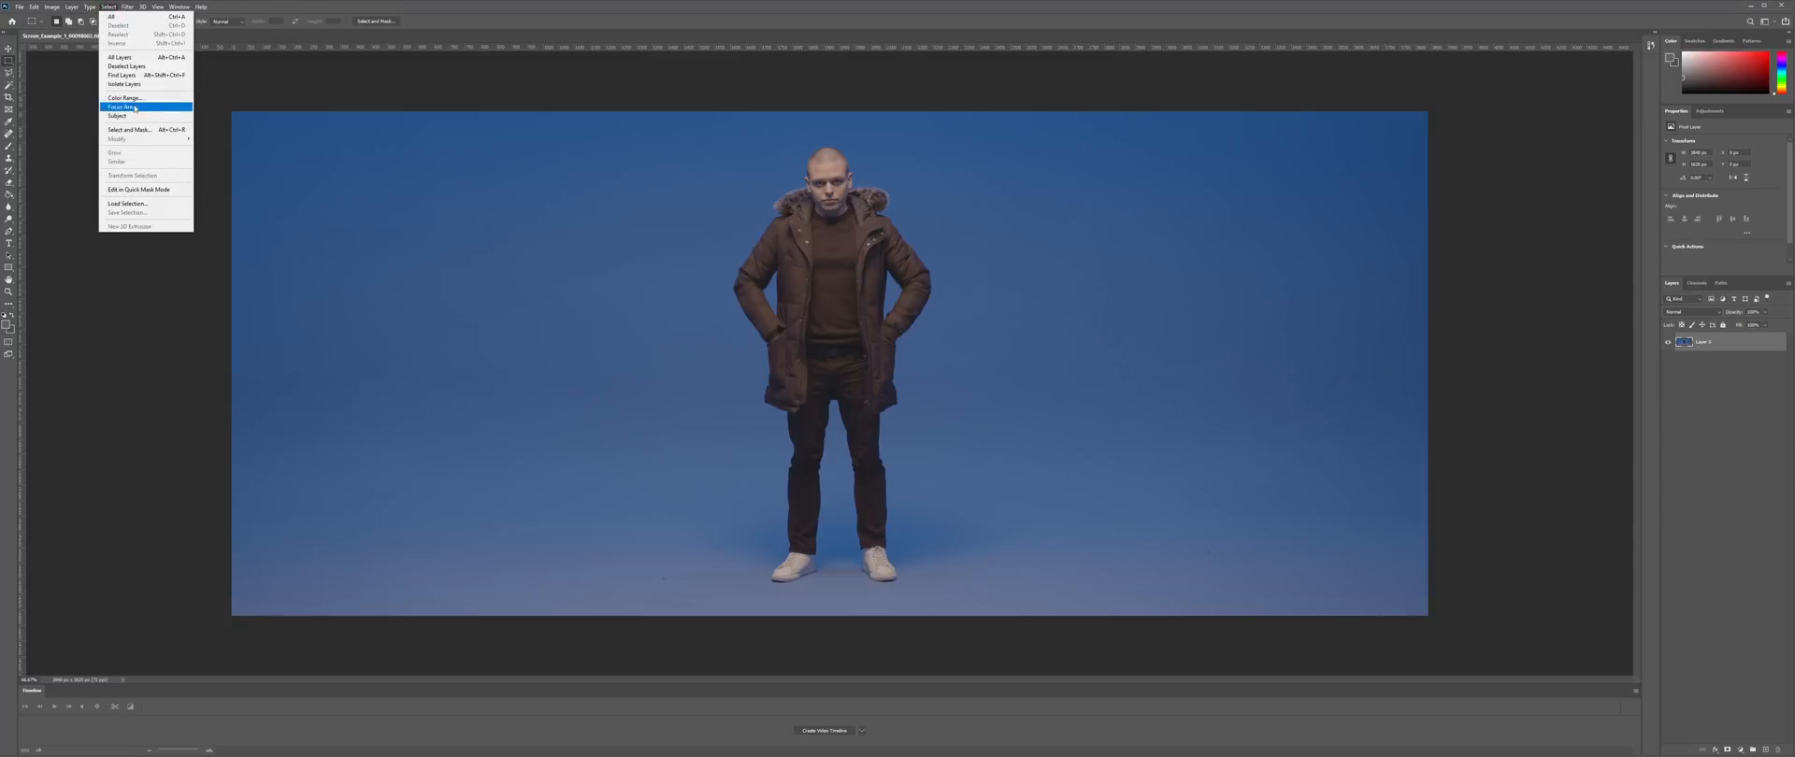
click(156, 98)
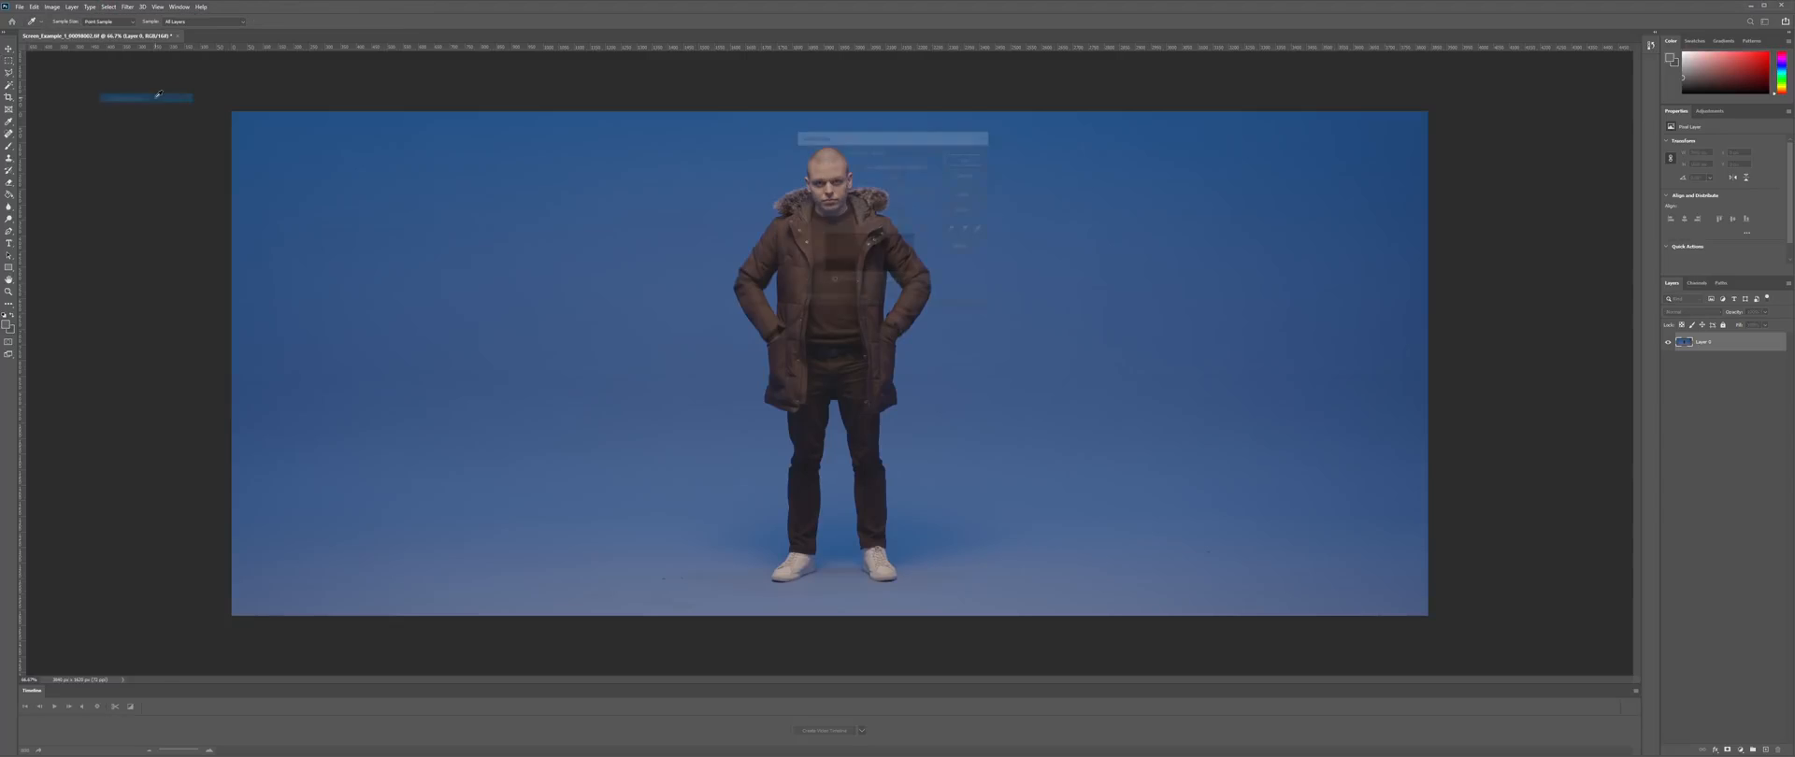
drag(883, 142, 1127, 205)
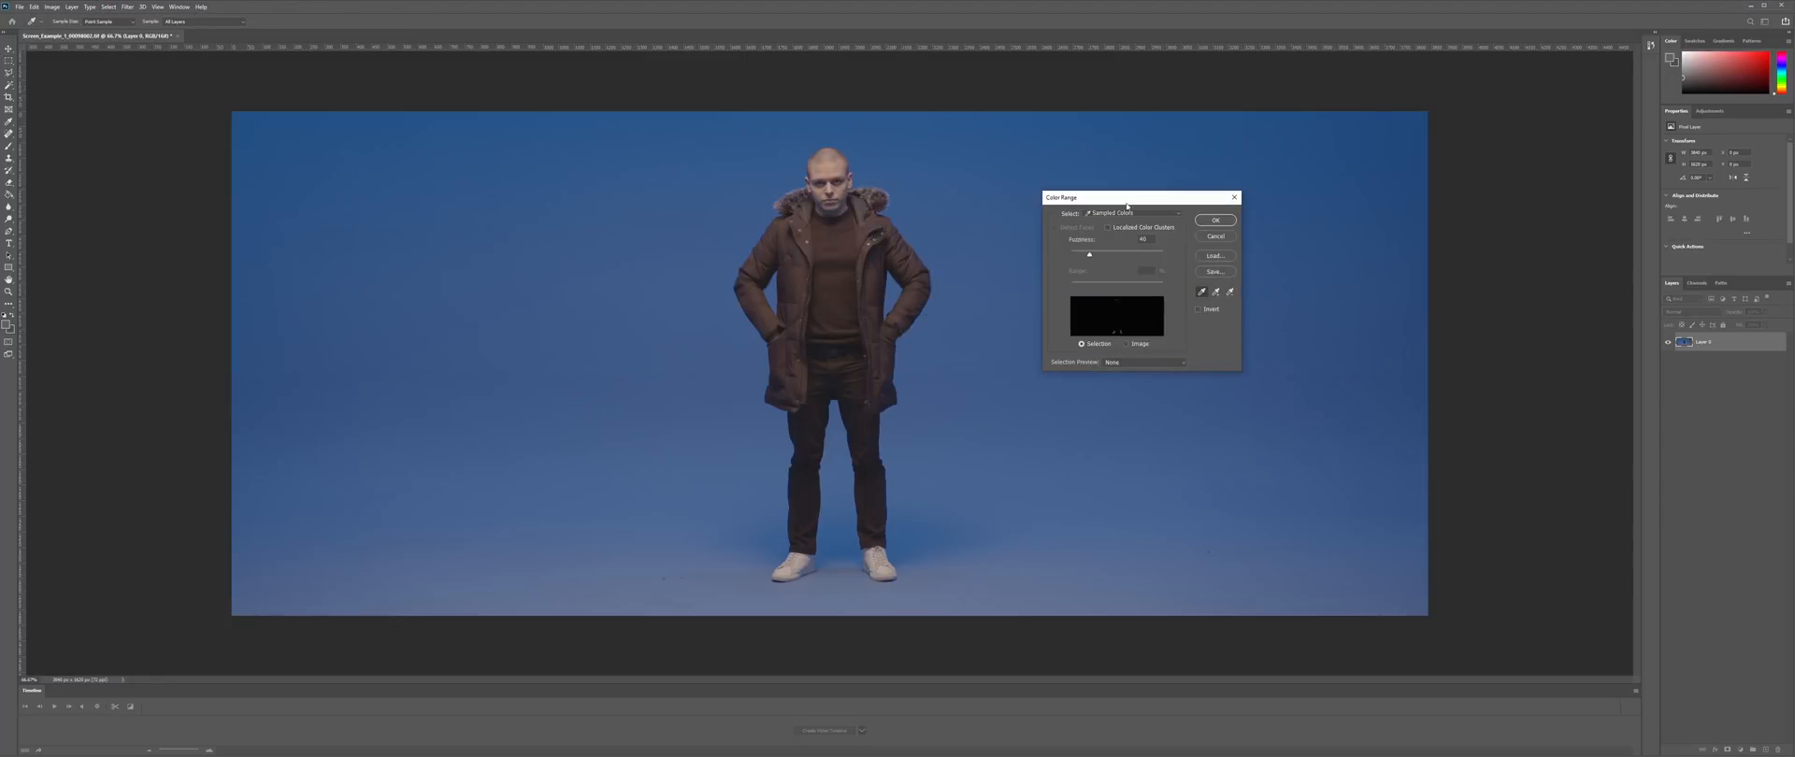
click(1017, 292)
click(1169, 363)
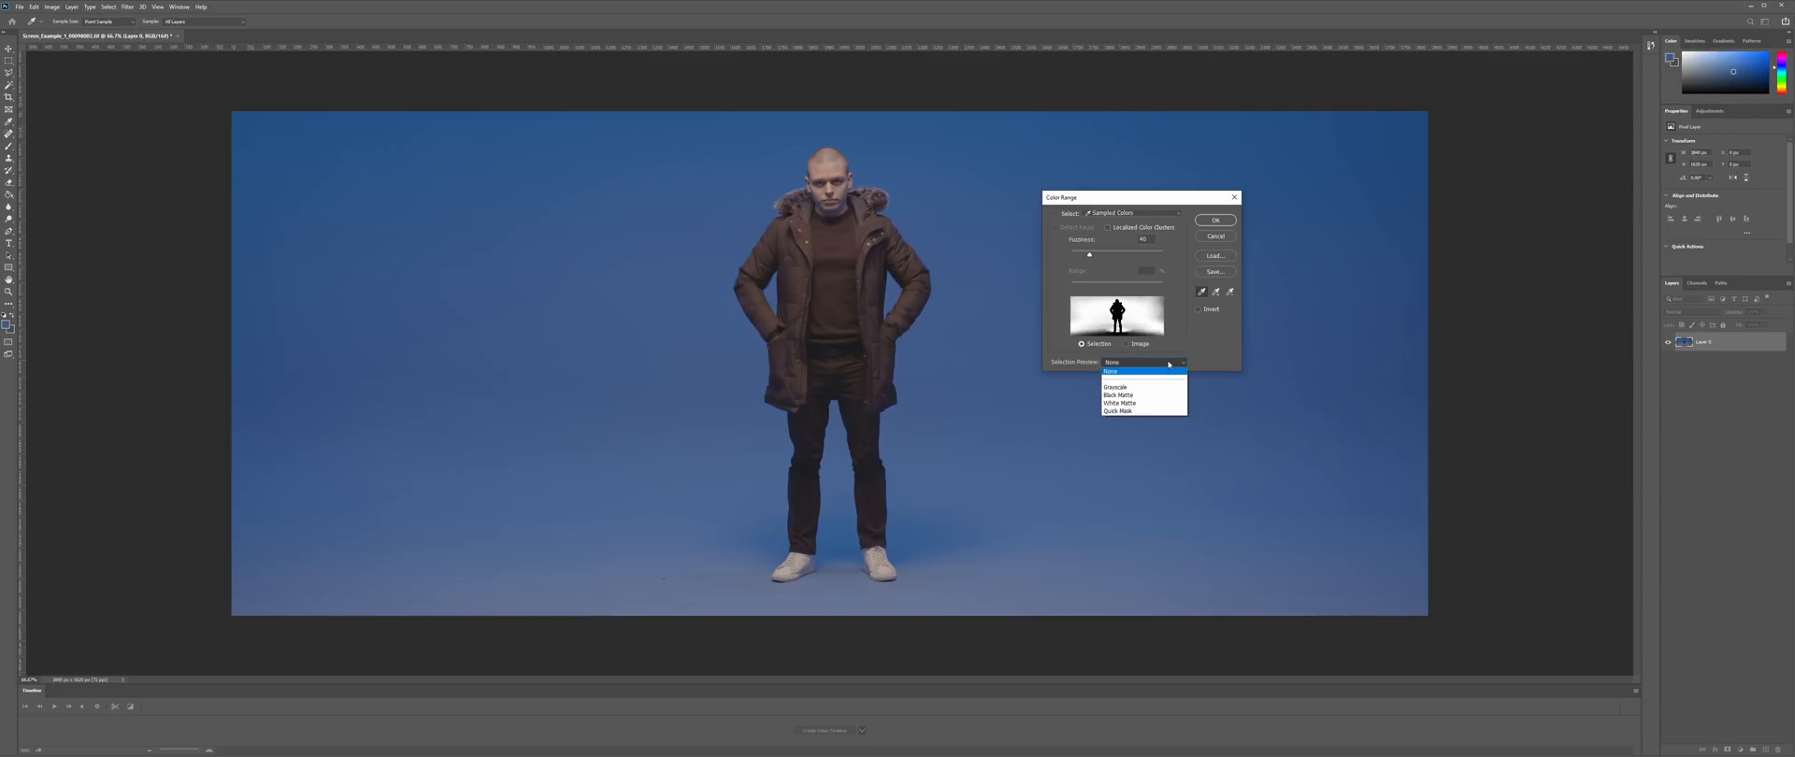
click(1146, 387)
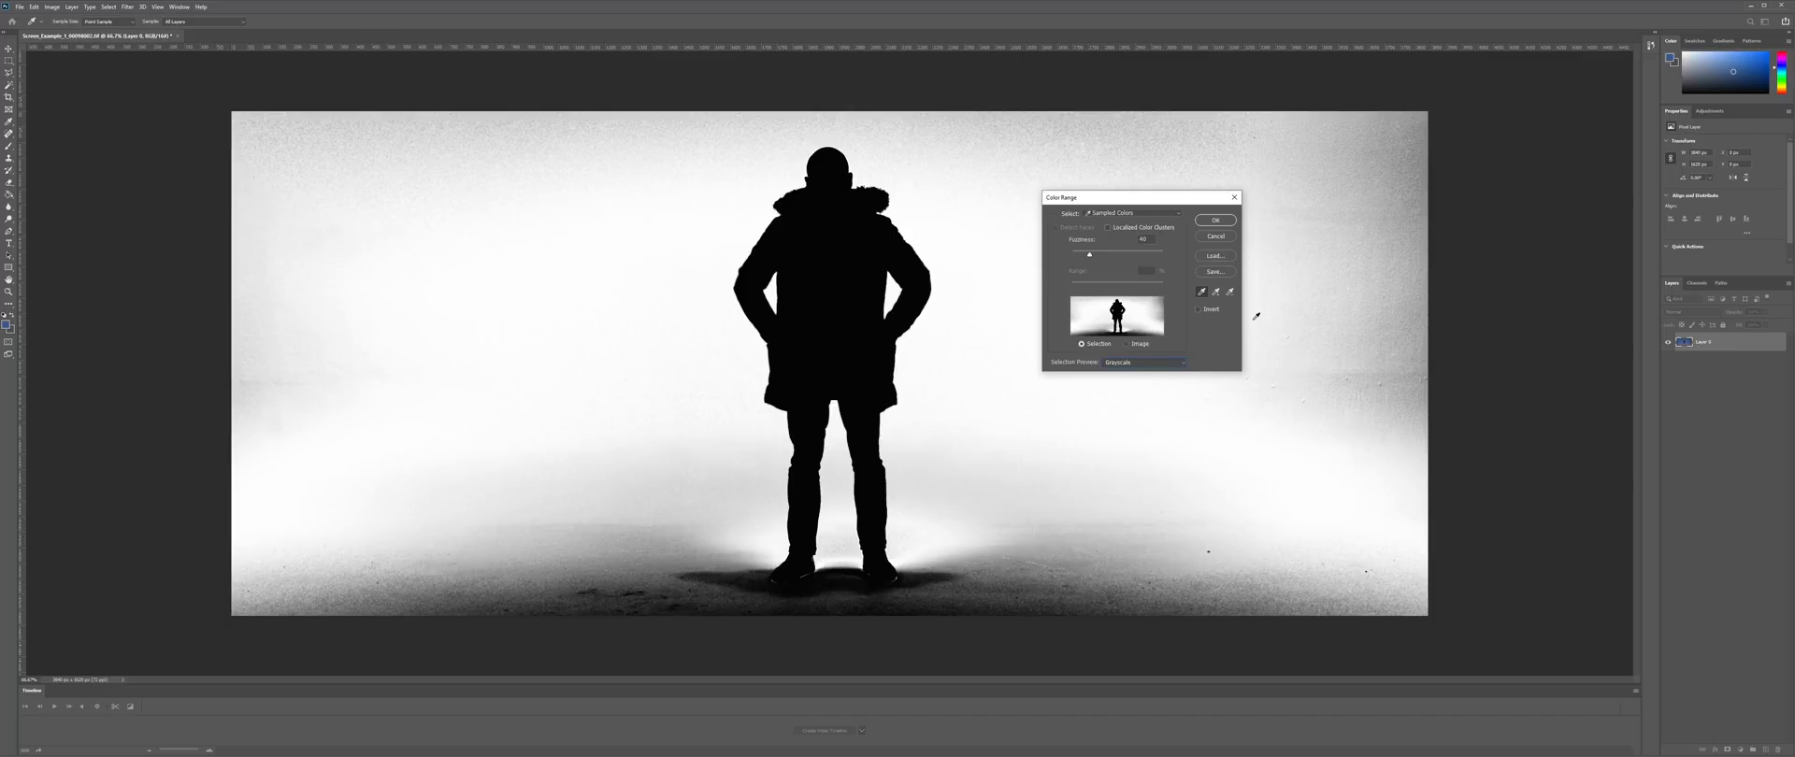
- Raise Fuzziness to about 77, untick Localized Color Clusters, and accept the selection
drag(1090, 256, 1102, 257)
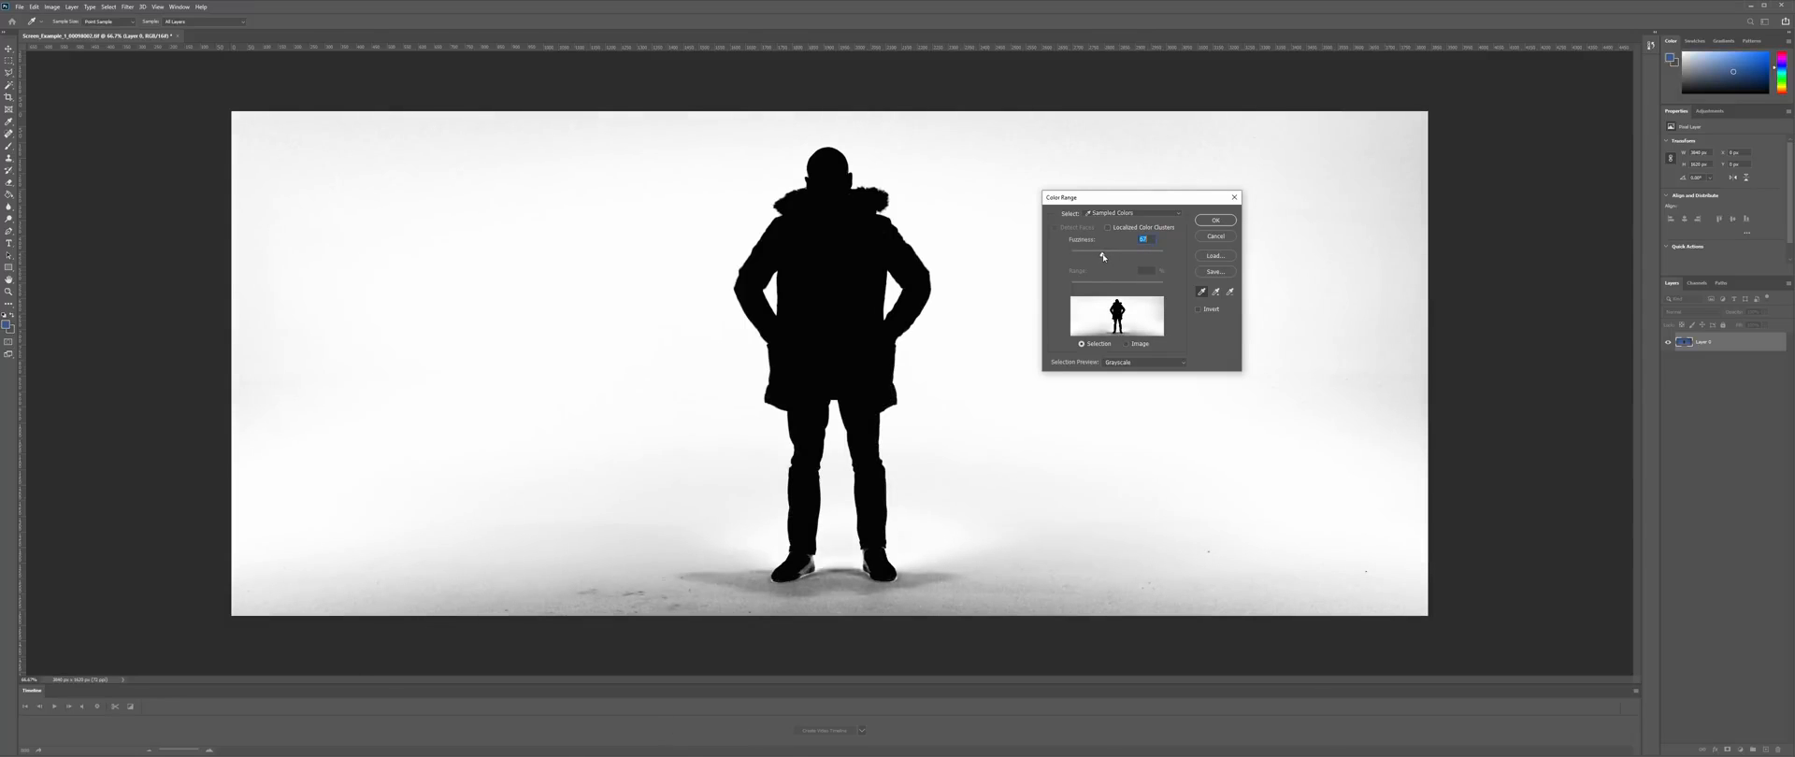
click(1162, 229)
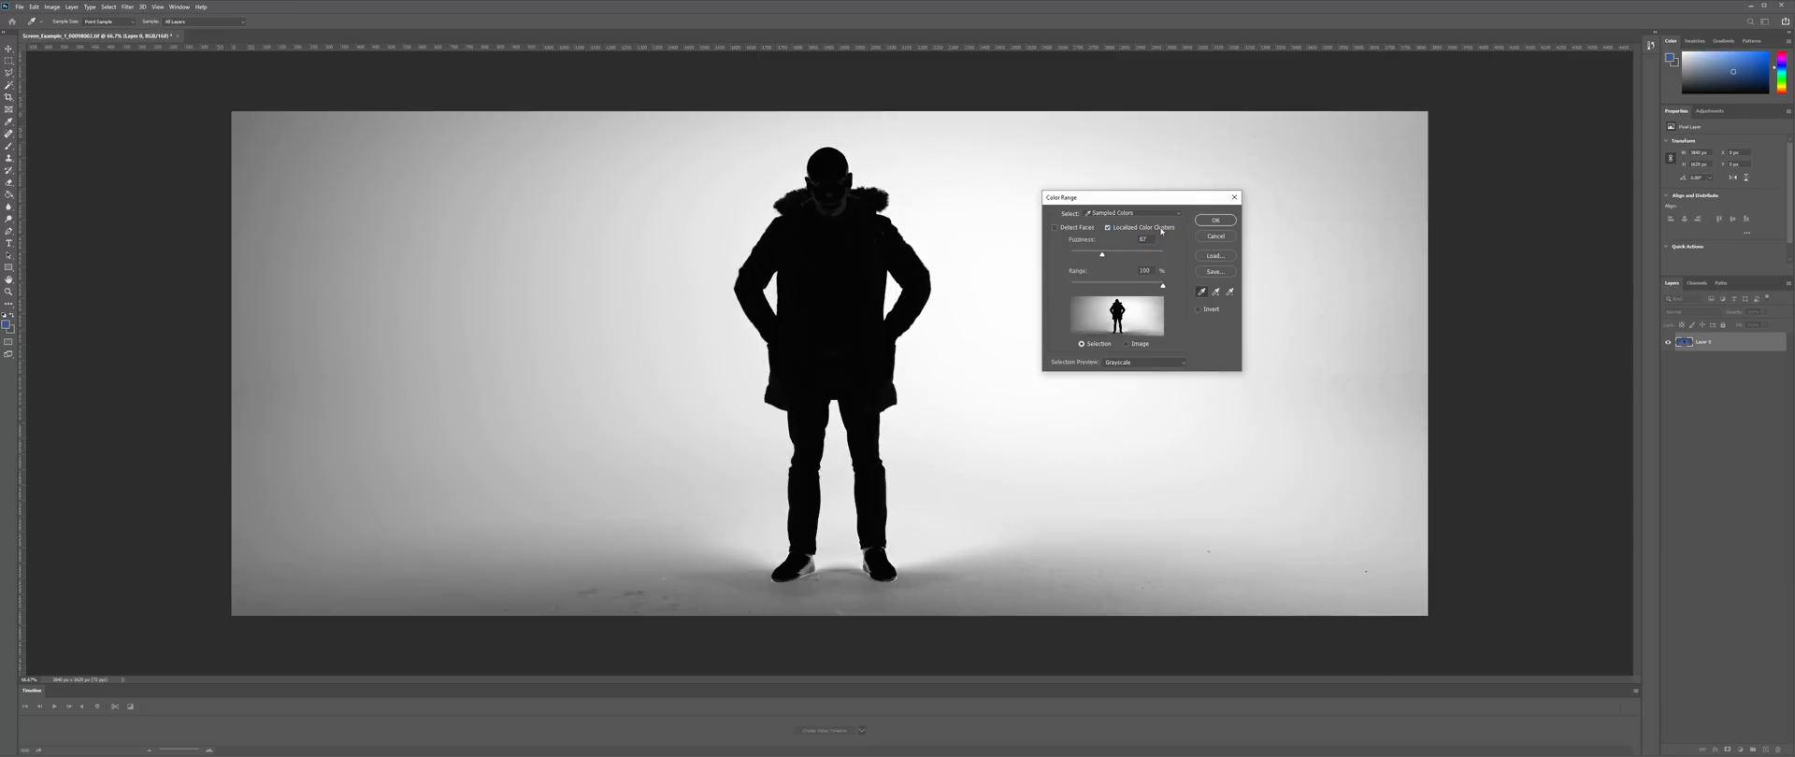
drag(1102, 255, 1109, 256)
drag(1103, 256, 1101, 256)
click(1126, 230)
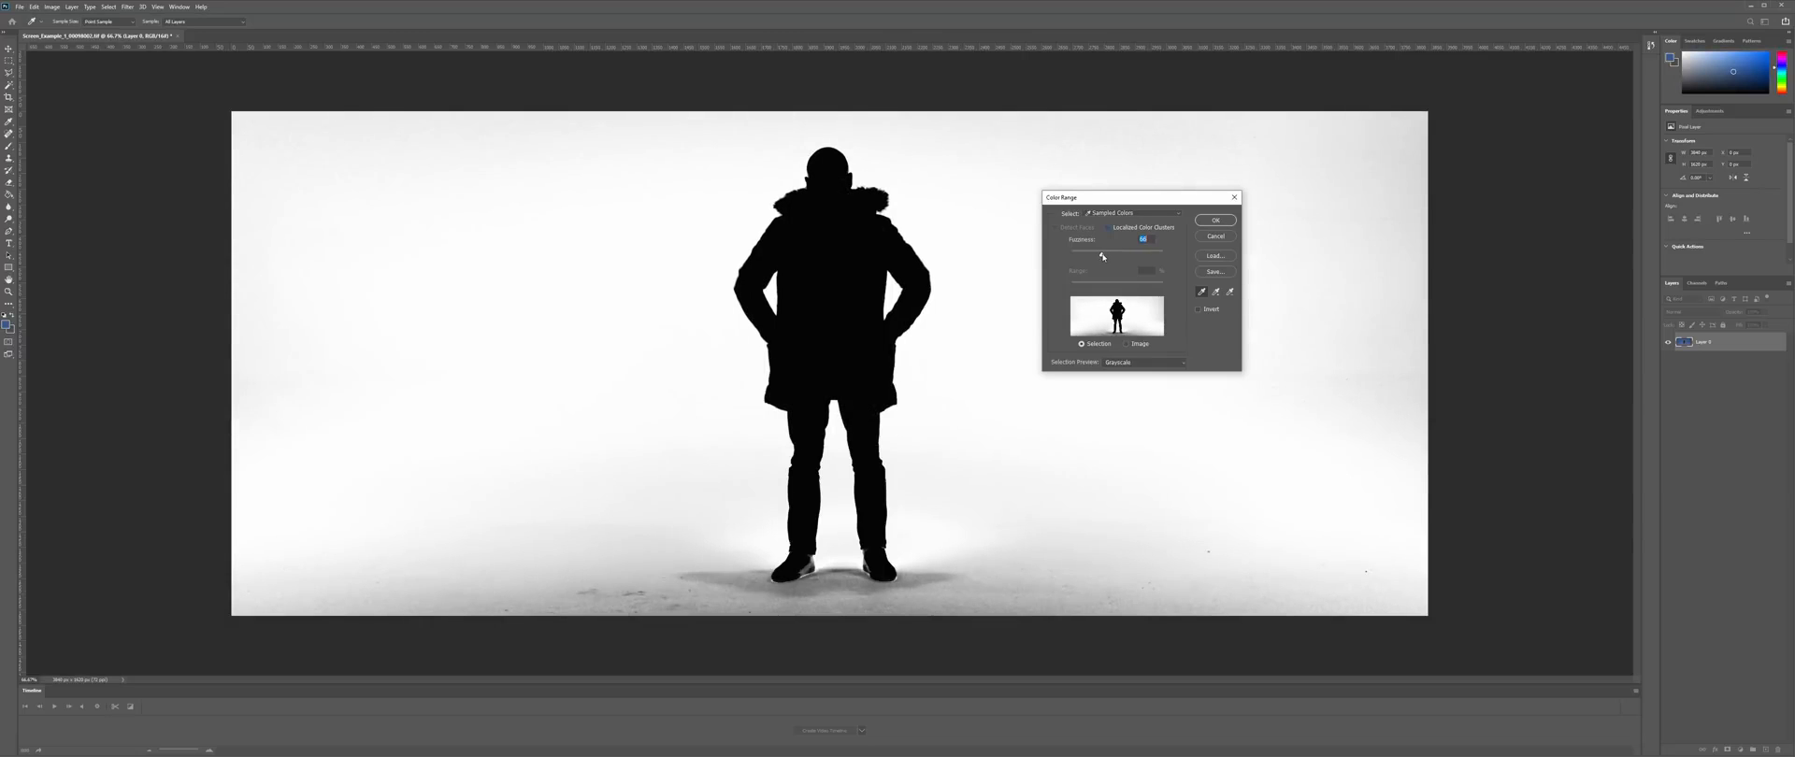
click(1218, 224)
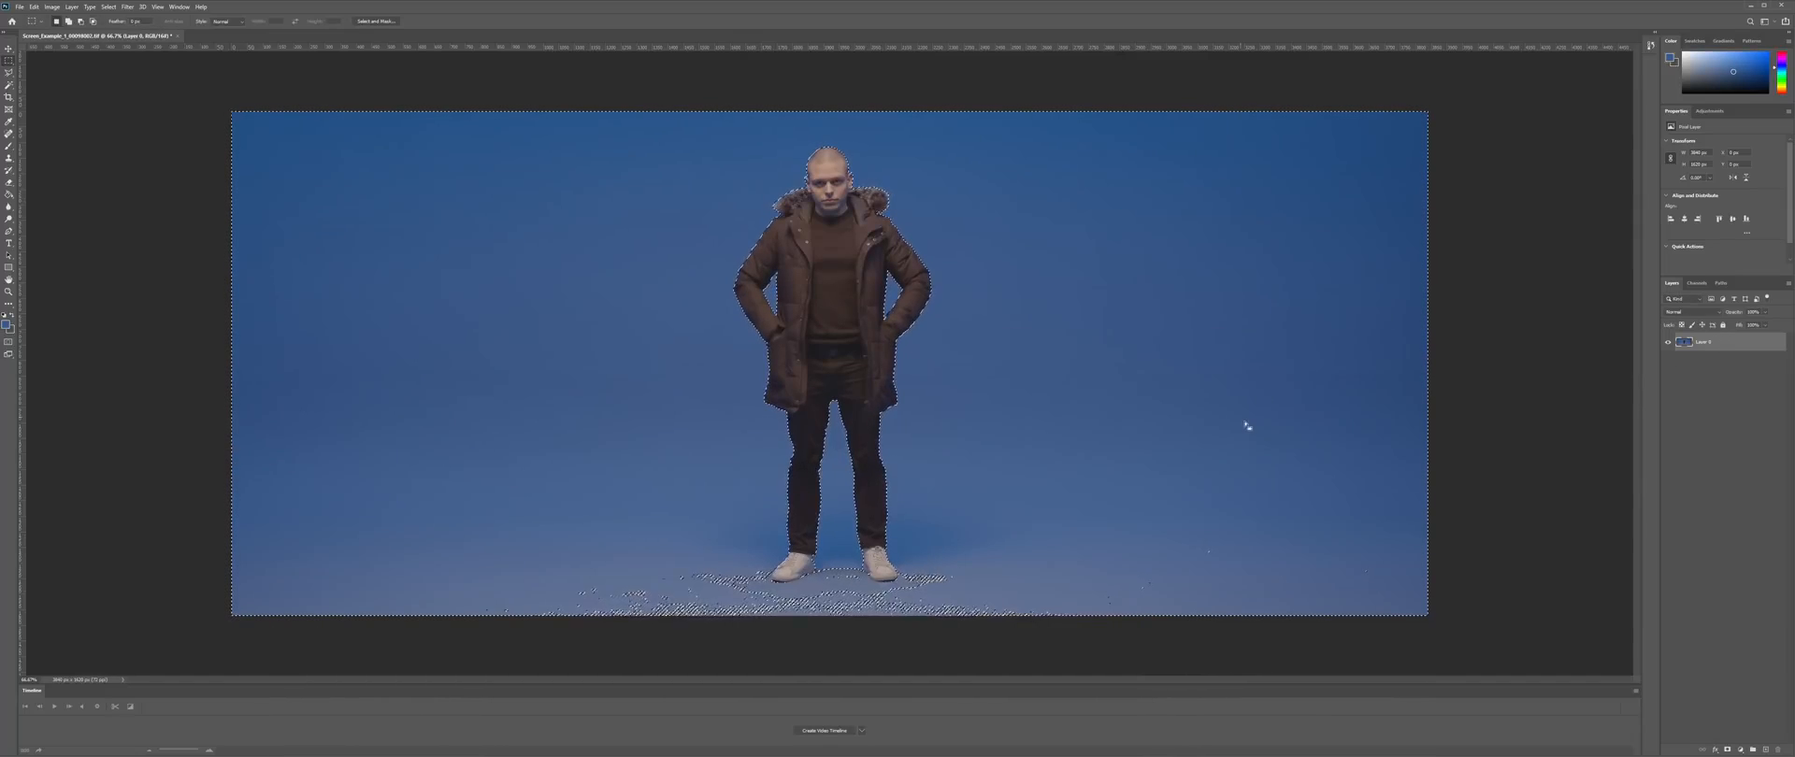
- Delete the blue backdrop, move Layer 1 beneath Layer 0, and fill it with grey-blue
key(Delete)
key(ctrl+d)
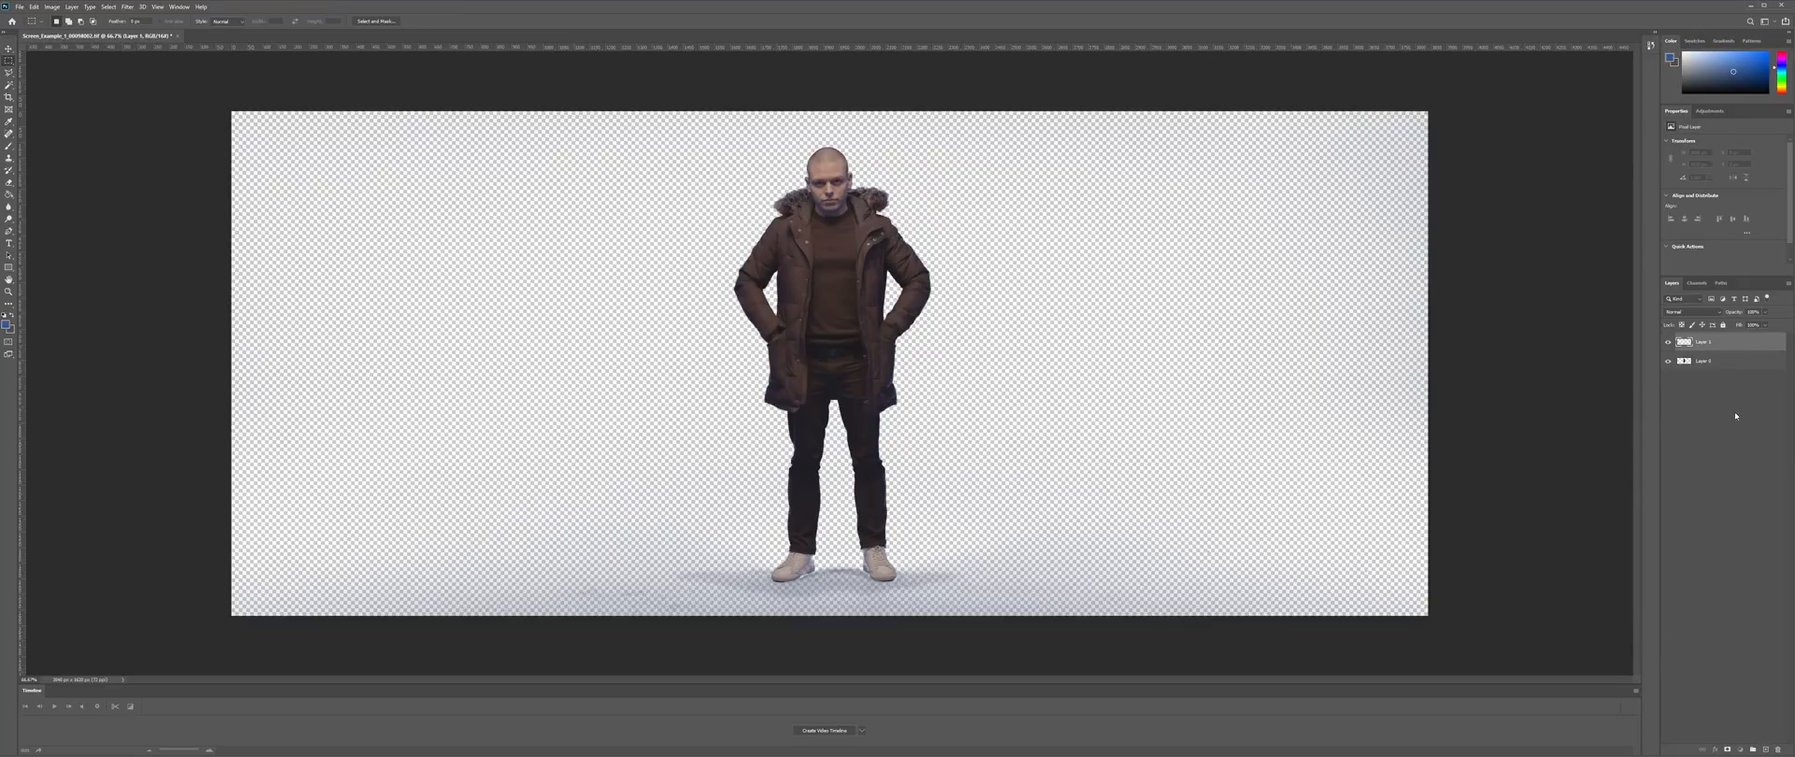
key(ctrl+bracketleft)
click(12, 321)
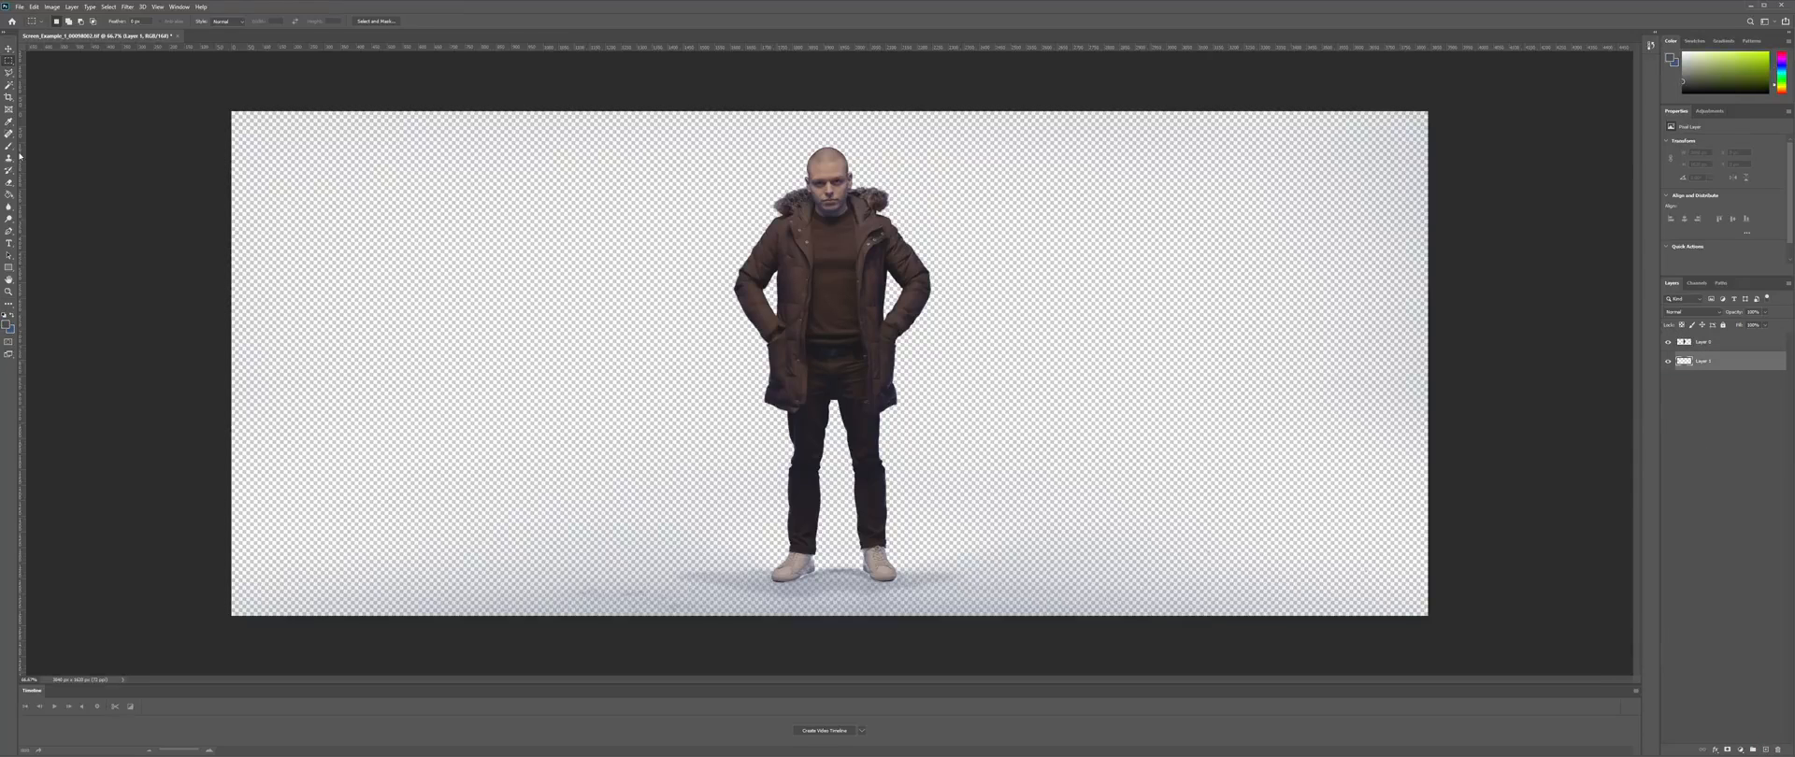
click(10, 195)
click(281, 221)
- Check the feet at 100% zoom, then erase bluish fringe from Layer 0's upper-left backdrop
click(8, 60)
click(8, 292)
drag(809, 602, 840, 557)
right_click(841, 437)
click(869, 460)
right_click(840, 120)
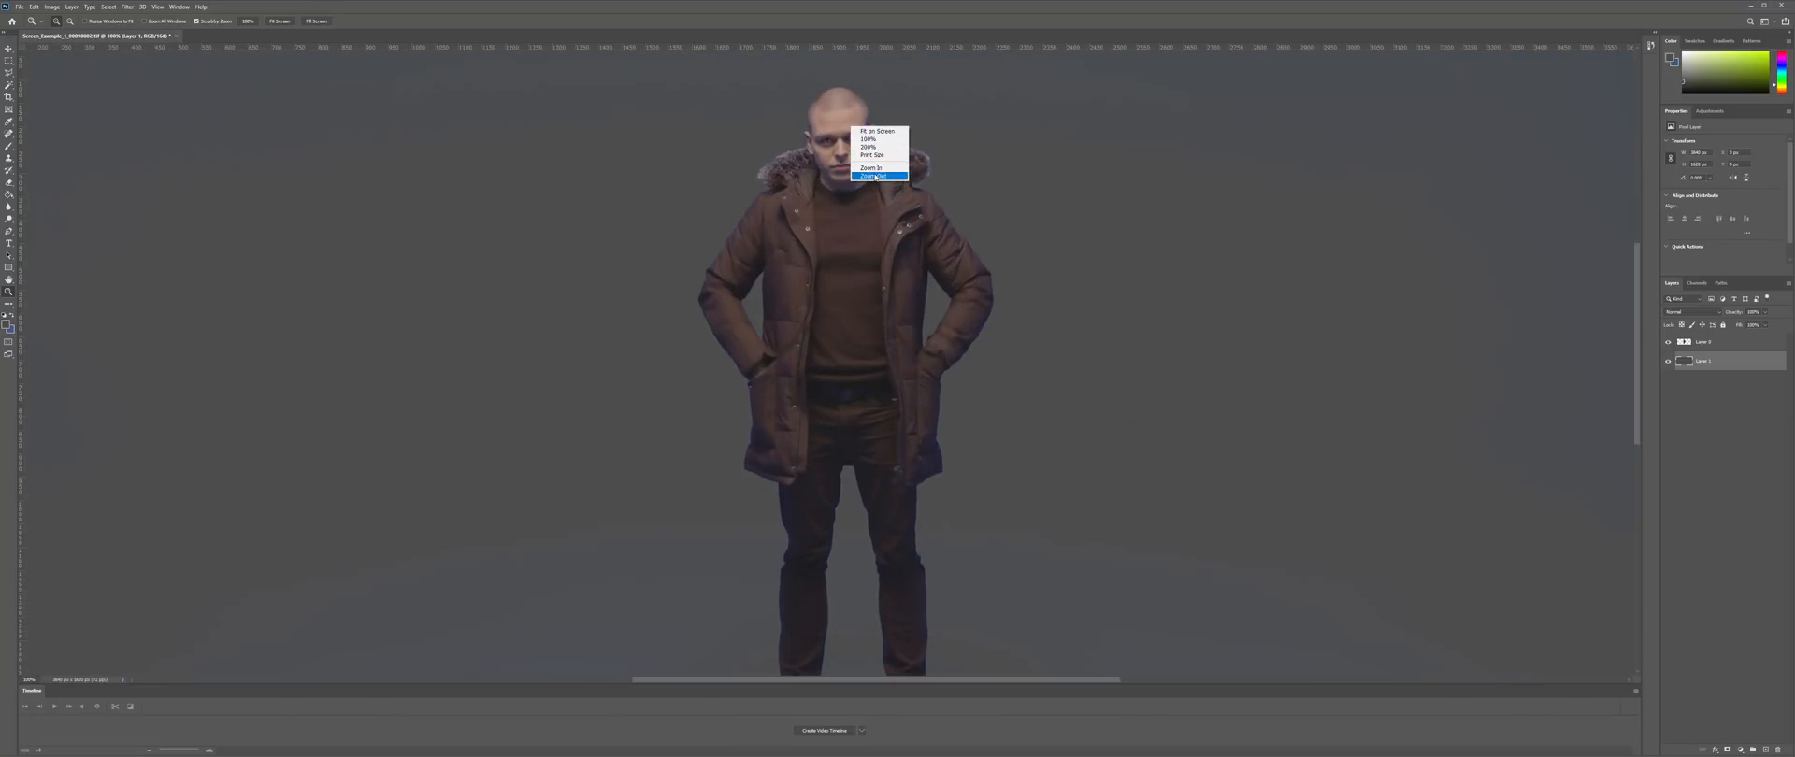
click(865, 124)
click(1726, 343)
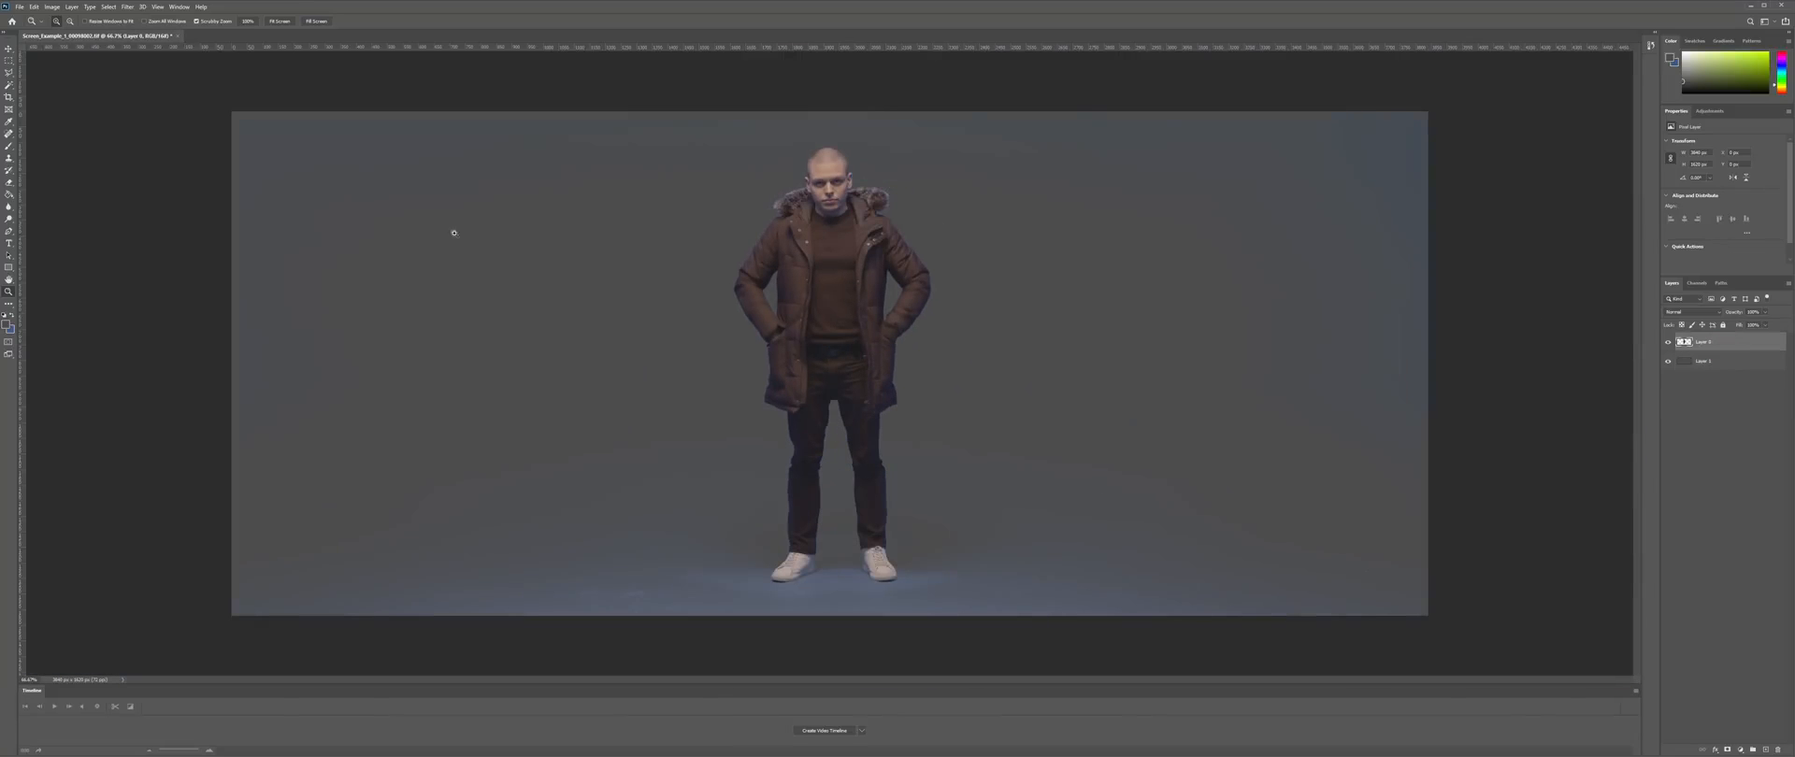
click(8, 187)
click(58, 20)
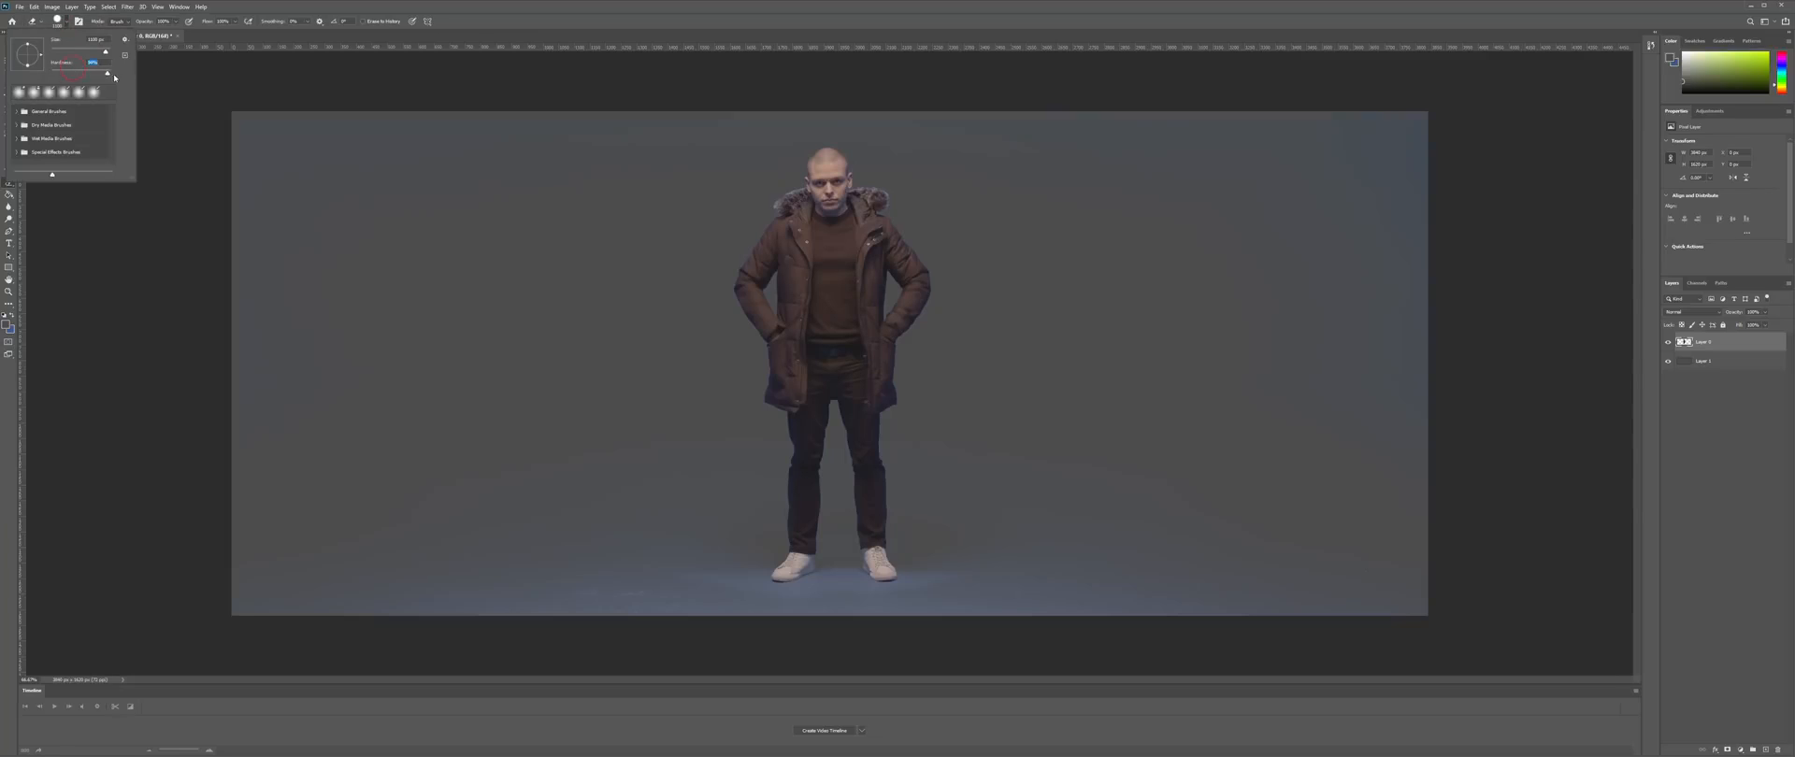
click(559, 51)
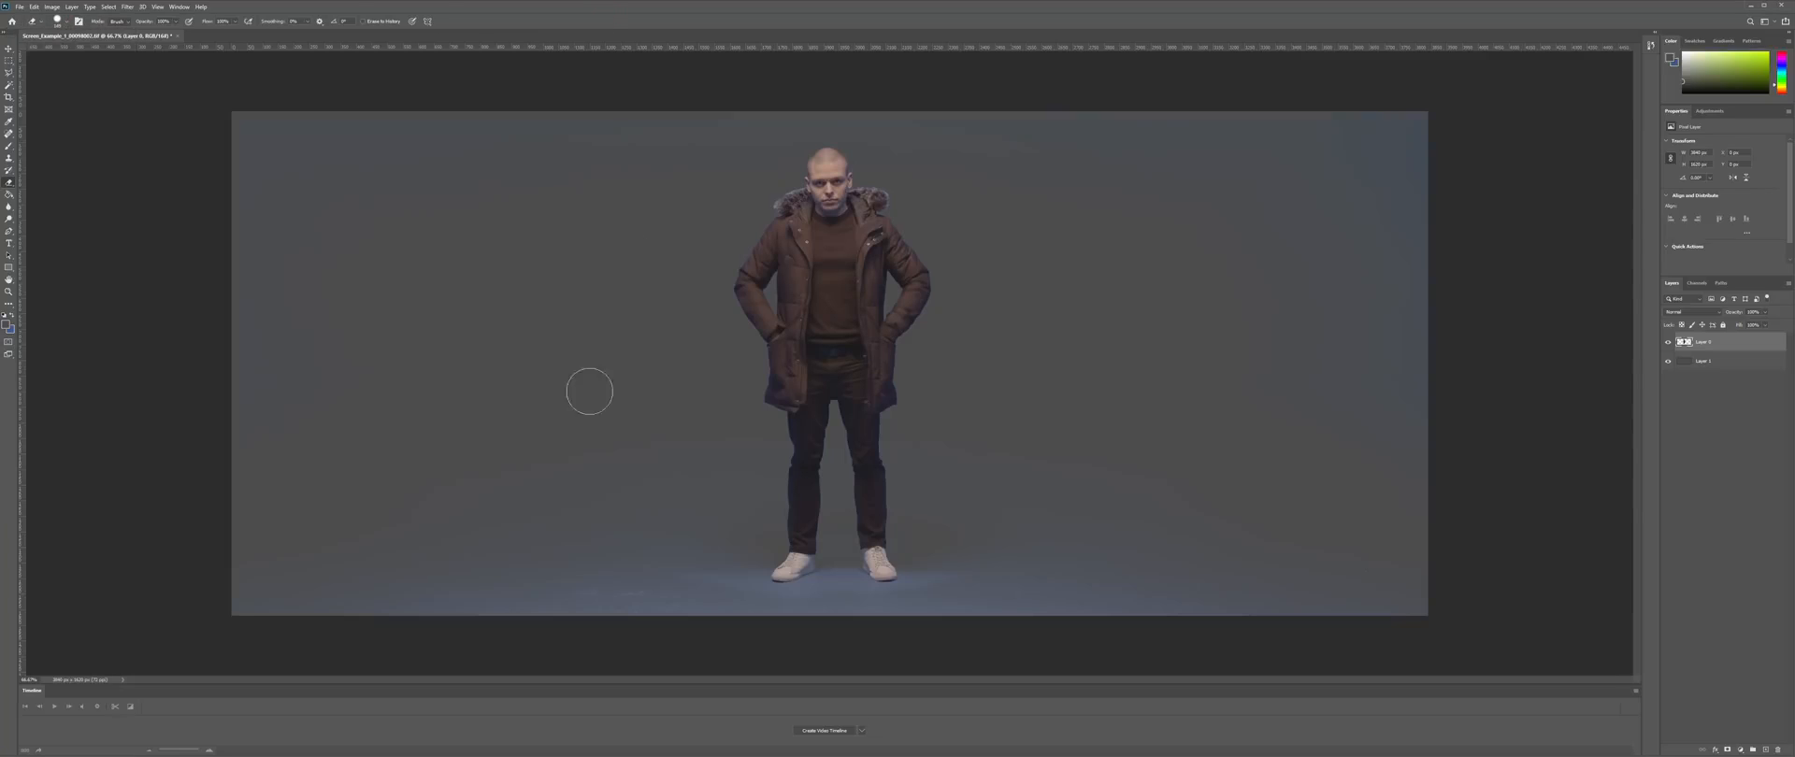
mouse_move(182, 333)
mouse_down()
mouse_move(192, 231)
mouse_move(508, 185)
mouse_up()
- Add a white Color Overlay layer style to Layer 0 to check the matte
double_click(1747, 347)
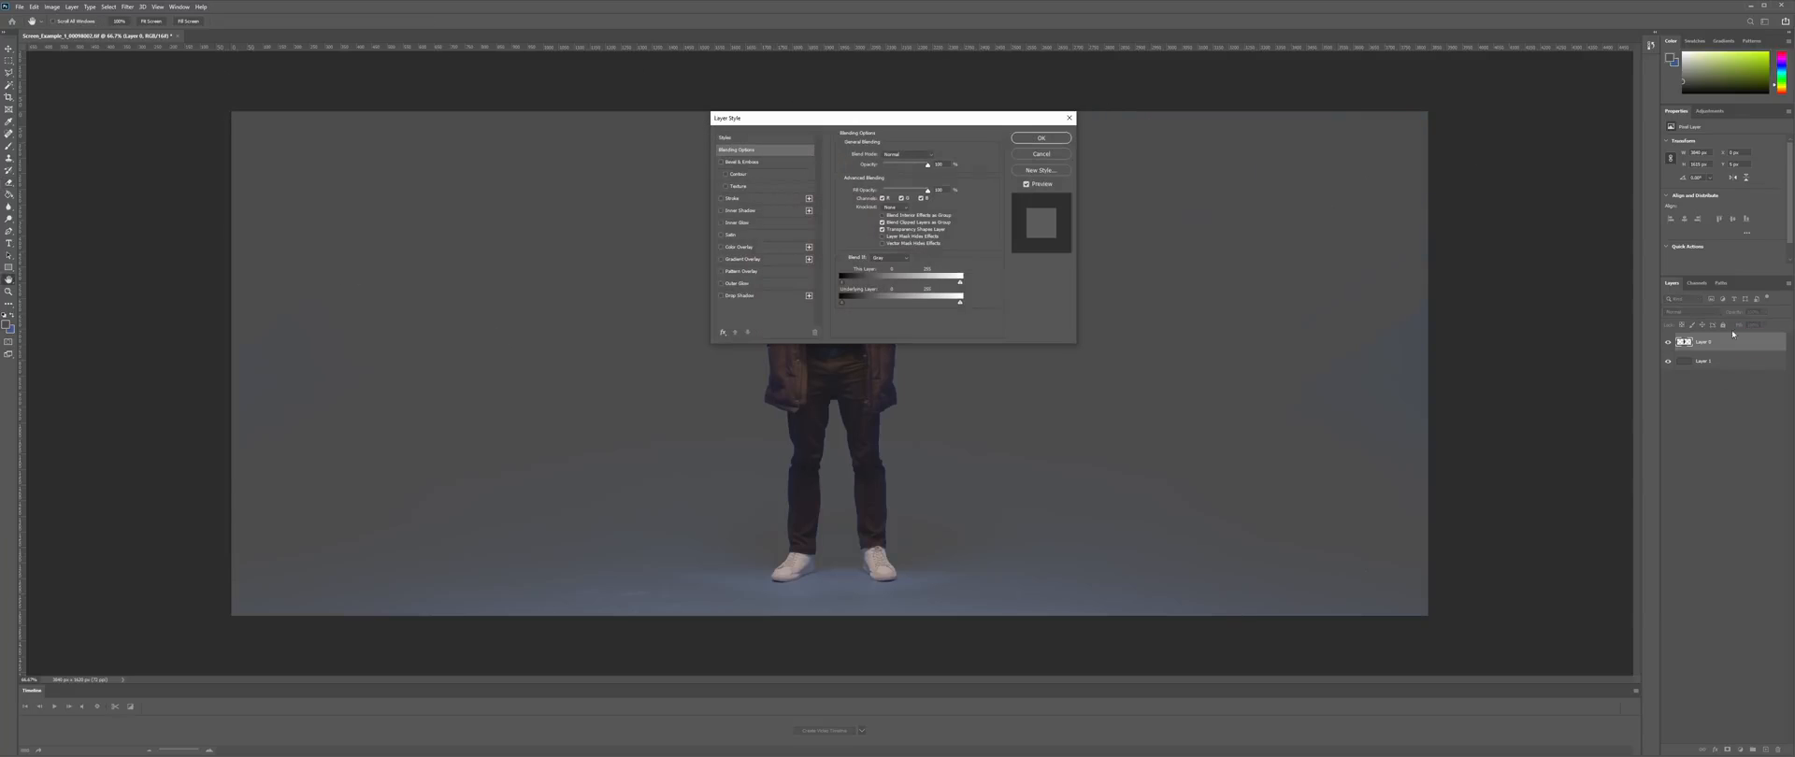
click(763, 248)
click(1041, 140)
- Erase the remaining backdrop around the figure and the leftover floor
mouse_move(1412, 360)
mouse_down()
mouse_move(377, 629)
mouse_move(754, 517)
mouse_move(935, 430)
mouse_up()
scroll(951, 113, up, 8)
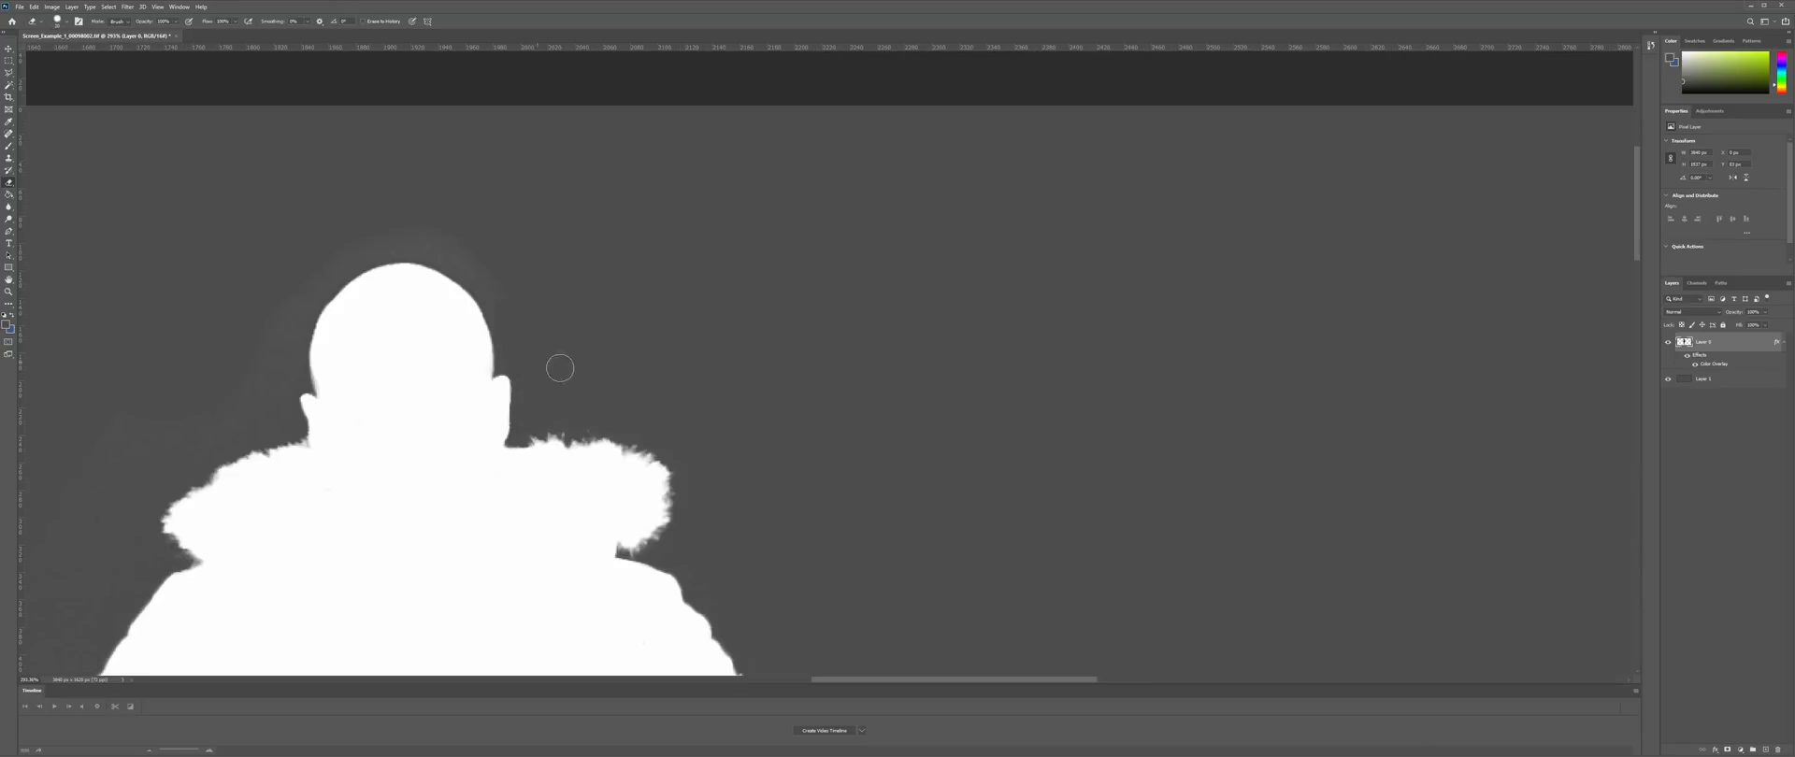
drag(178, 438, 830, 228)
drag(560, 589, 664, 288)
key(bracketright)
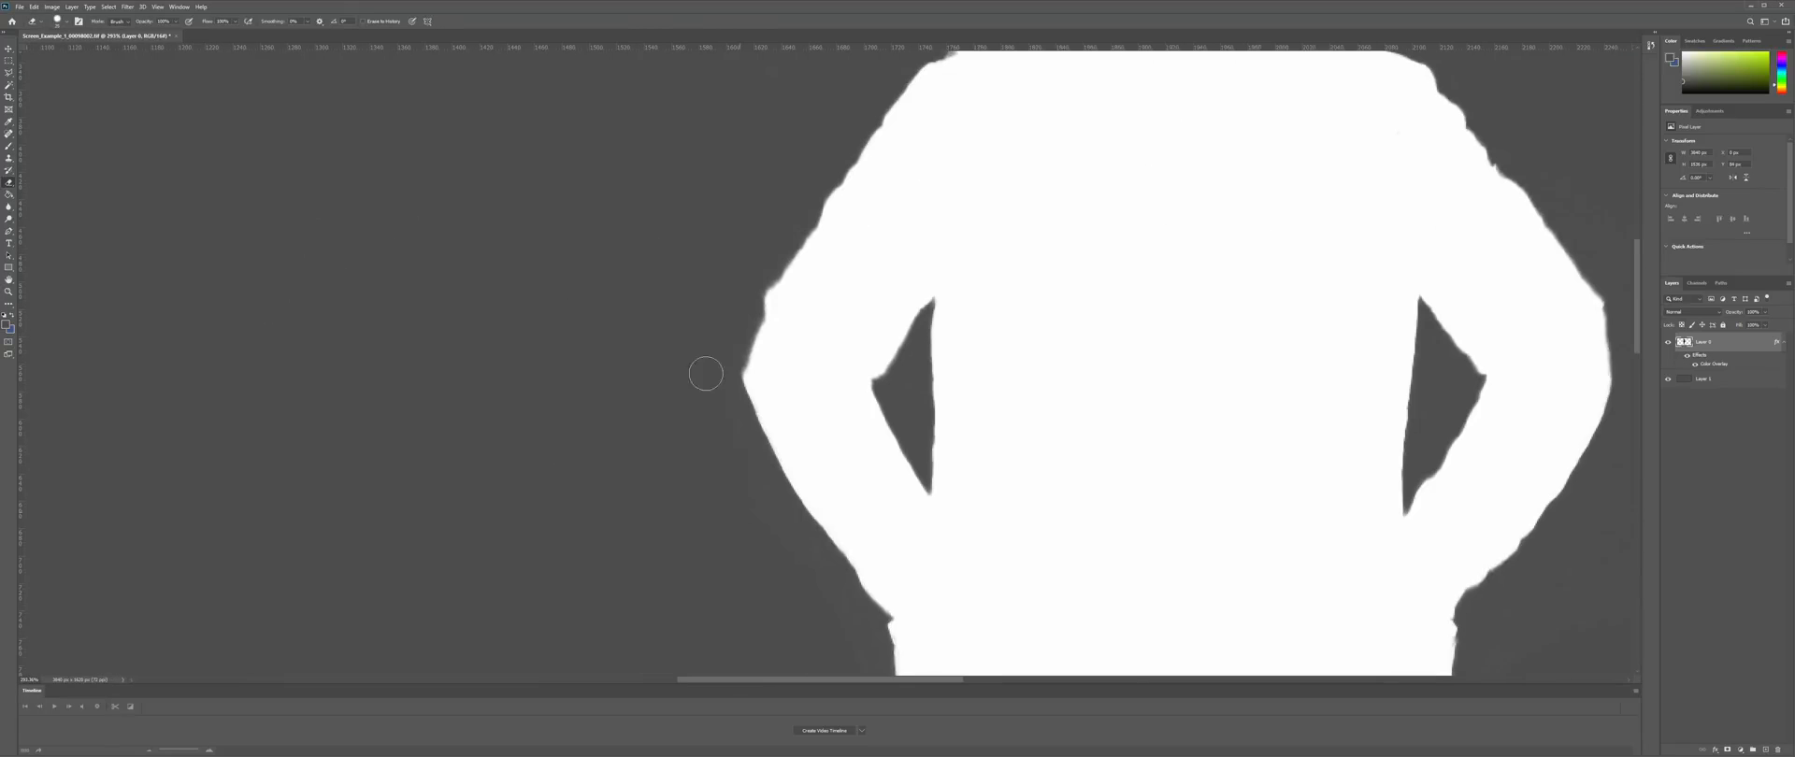
drag(791, 599, 888, 305)
key(bracketleft)
key(bracketleft)
drag(998, 657, 794, 305)
drag(848, 655, 772, 396)
drag(706, 664, 754, 384)
mouse_move(748, 417)
mouse_down()
mouse_move(800, 545)
mouse_move(1332, 201)
mouse_up()
drag(1328, 196, 1257, 519)
- Erase the leftover grey between the legs and the fringe around the shoes
drag(1253, 514, 1231, 396)
drag(1231, 234, 1159, 496)
drag(1206, 229, 1070, 493)
drag(1218, 137, 956, 468)
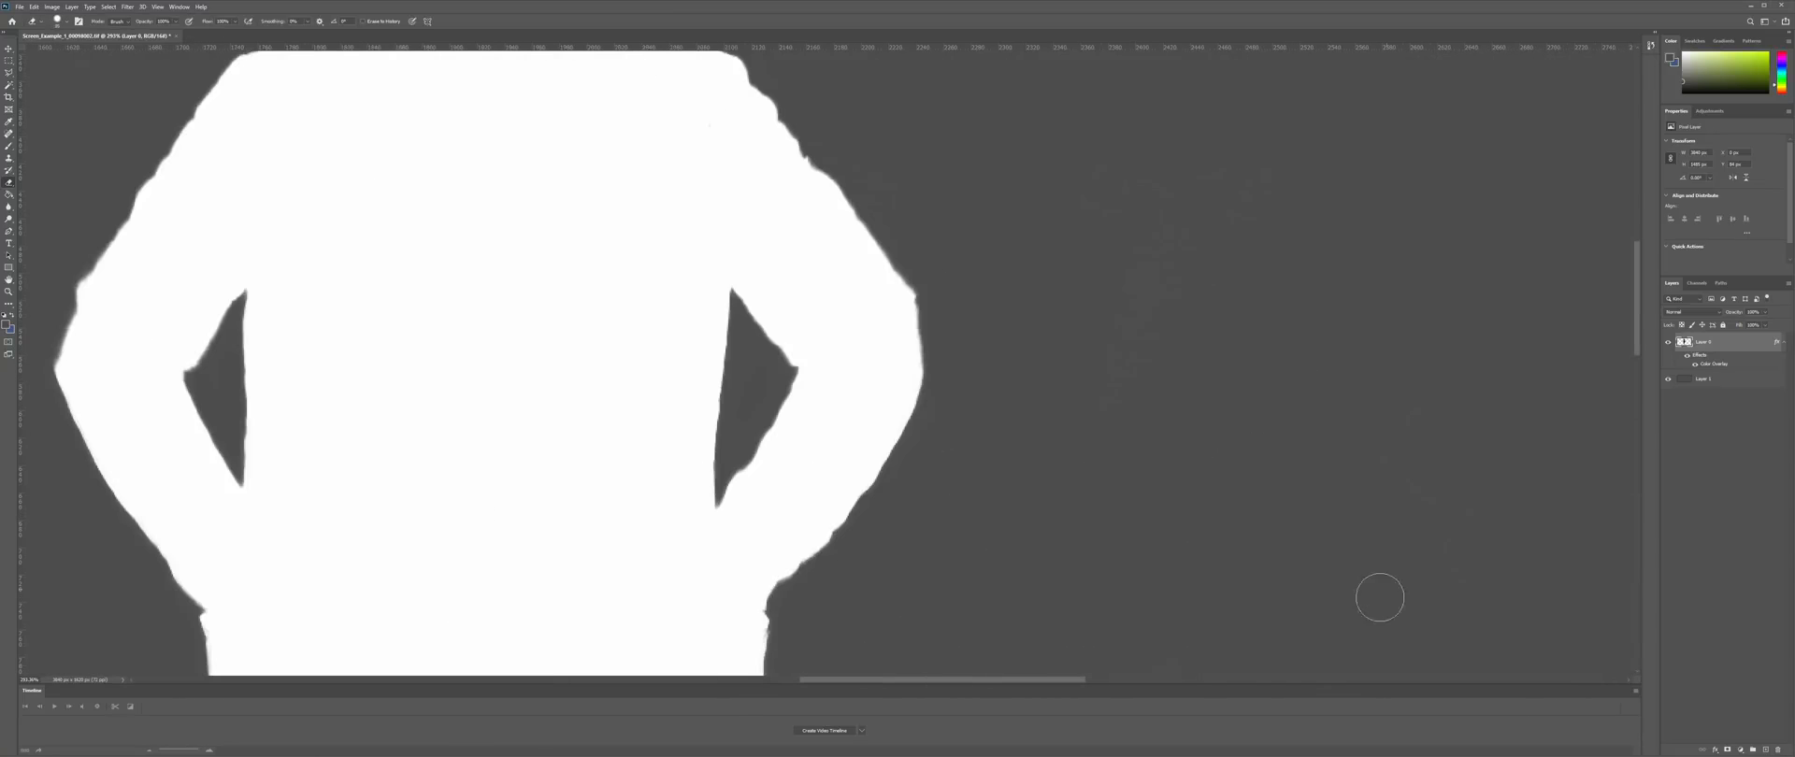
key(bracketright)
key(bracketright)
key(bracketright)
key(bracketright)
drag(1403, 374, 962, 75)
drag(374, 617, 973, 206)
mouse_move(893, 224)
mouse_down()
mouse_move(869, 408)
mouse_move(608, 541)
mouse_move(1242, 501)
mouse_move(991, 411)
mouse_up()
scroll(890, 305, up, 5)
key(ctrl+0)
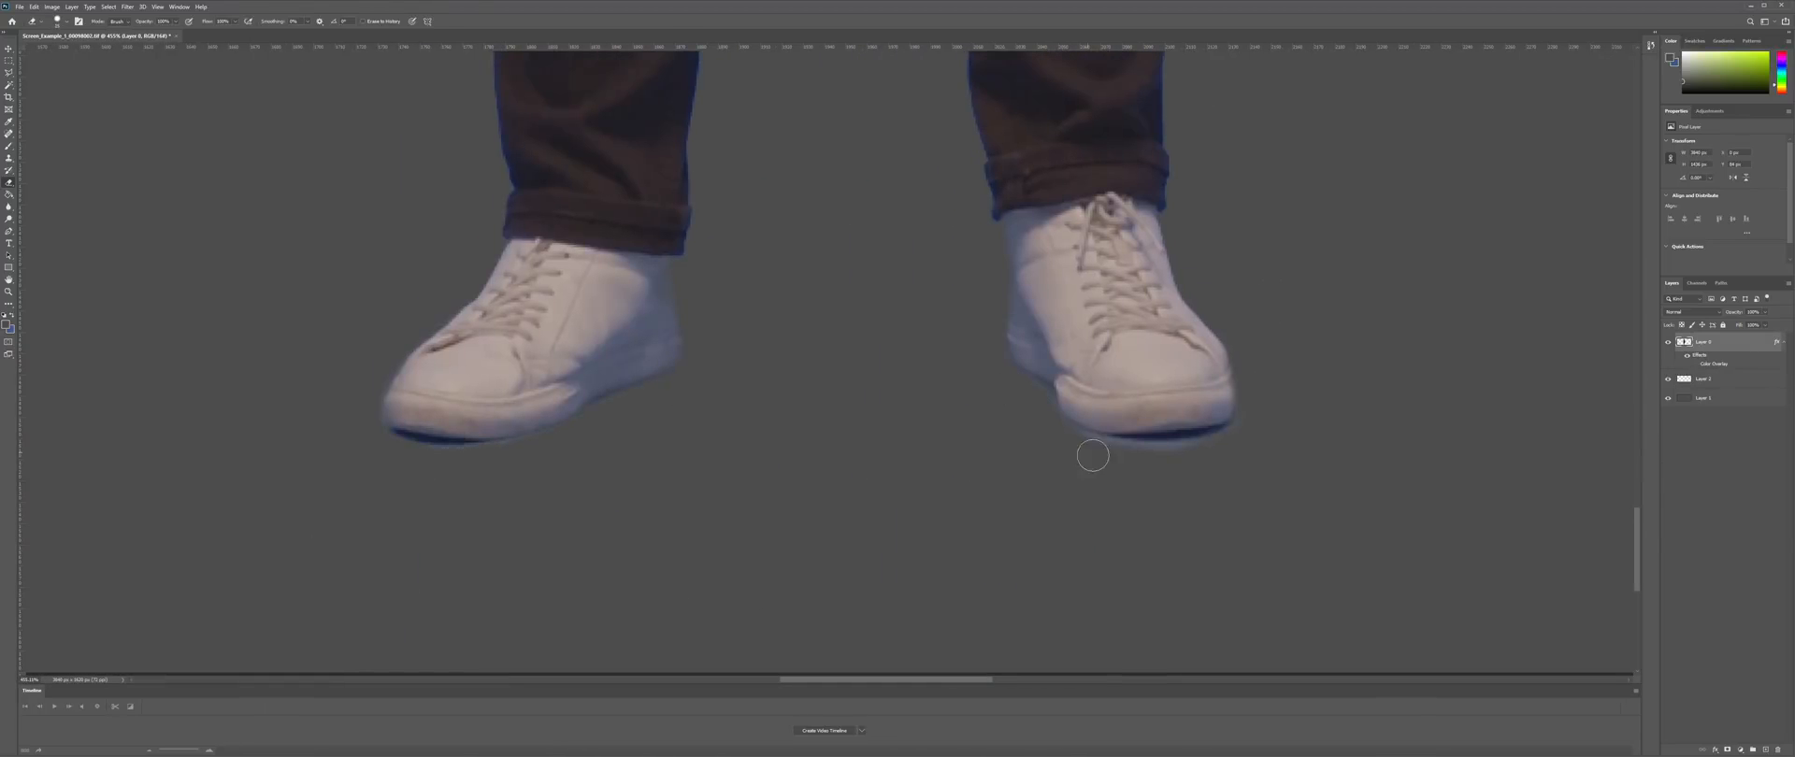
drag(1092, 456, 1176, 456)
click(1703, 379)
- Paint soft black shadows under the shoes on Layer 2
click(6, 324)
click(774, 273)
key(Return)
key(alt+Tab)
right_click(830, 304)
click(19, 7)
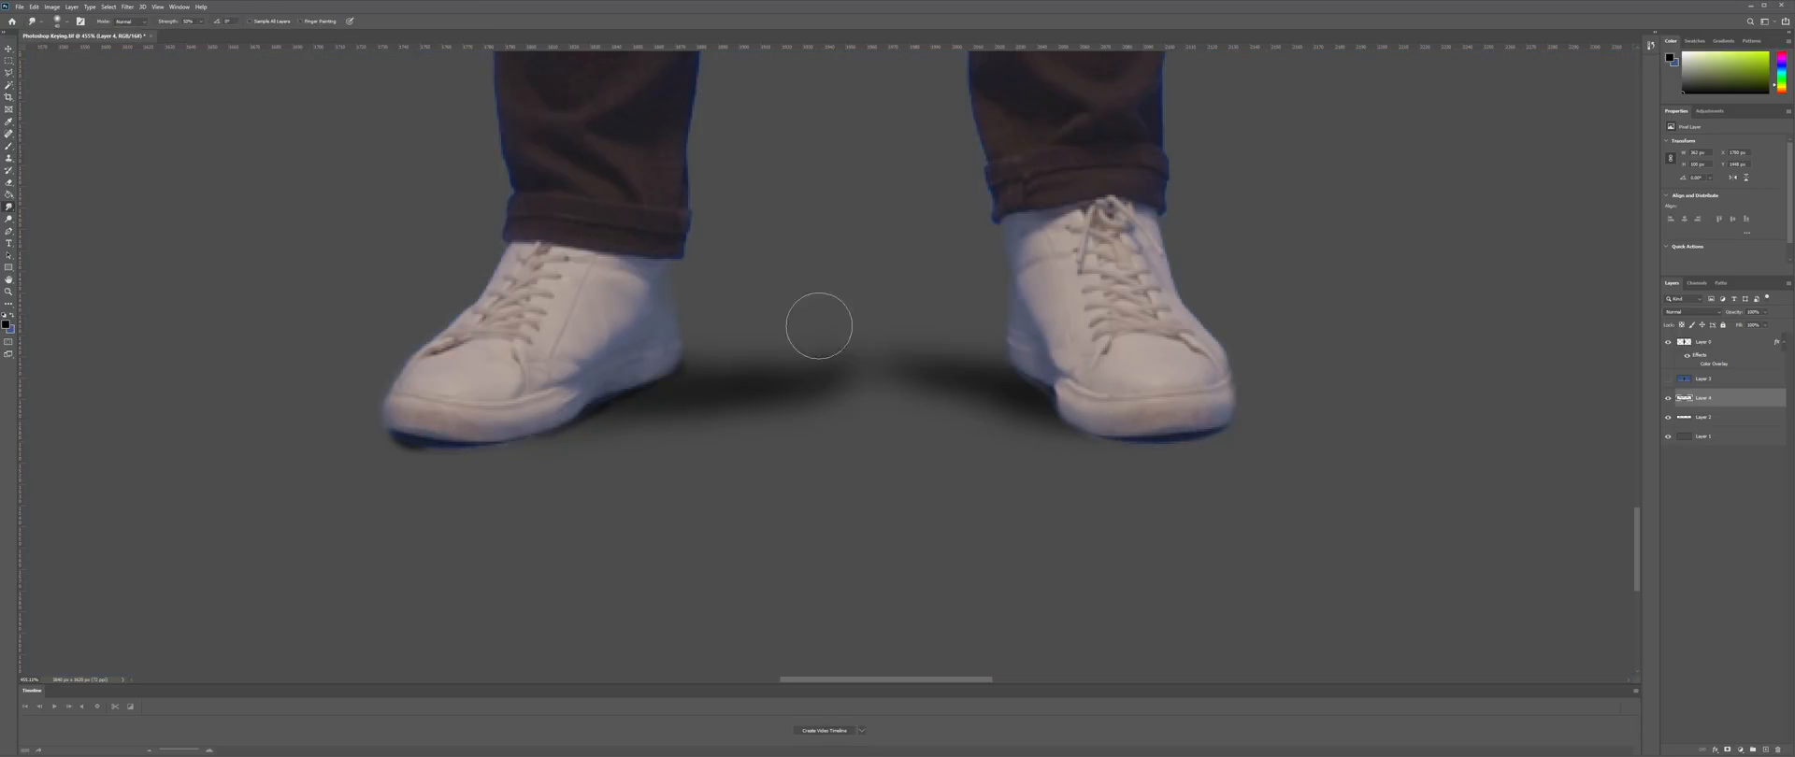
drag(817, 321, 637, 328)
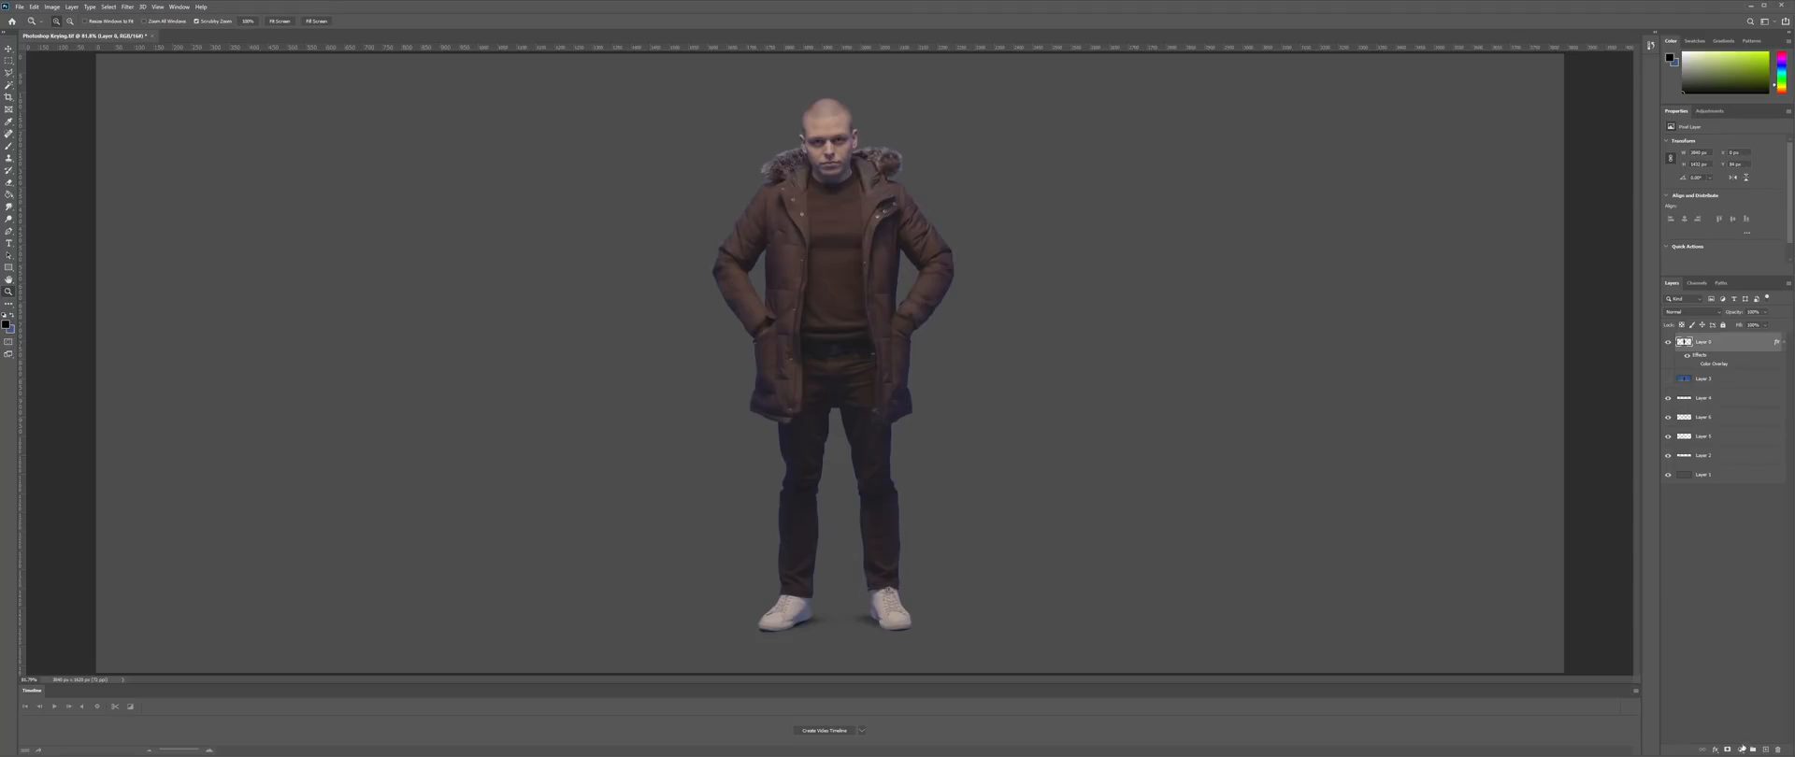
click(1742, 749)
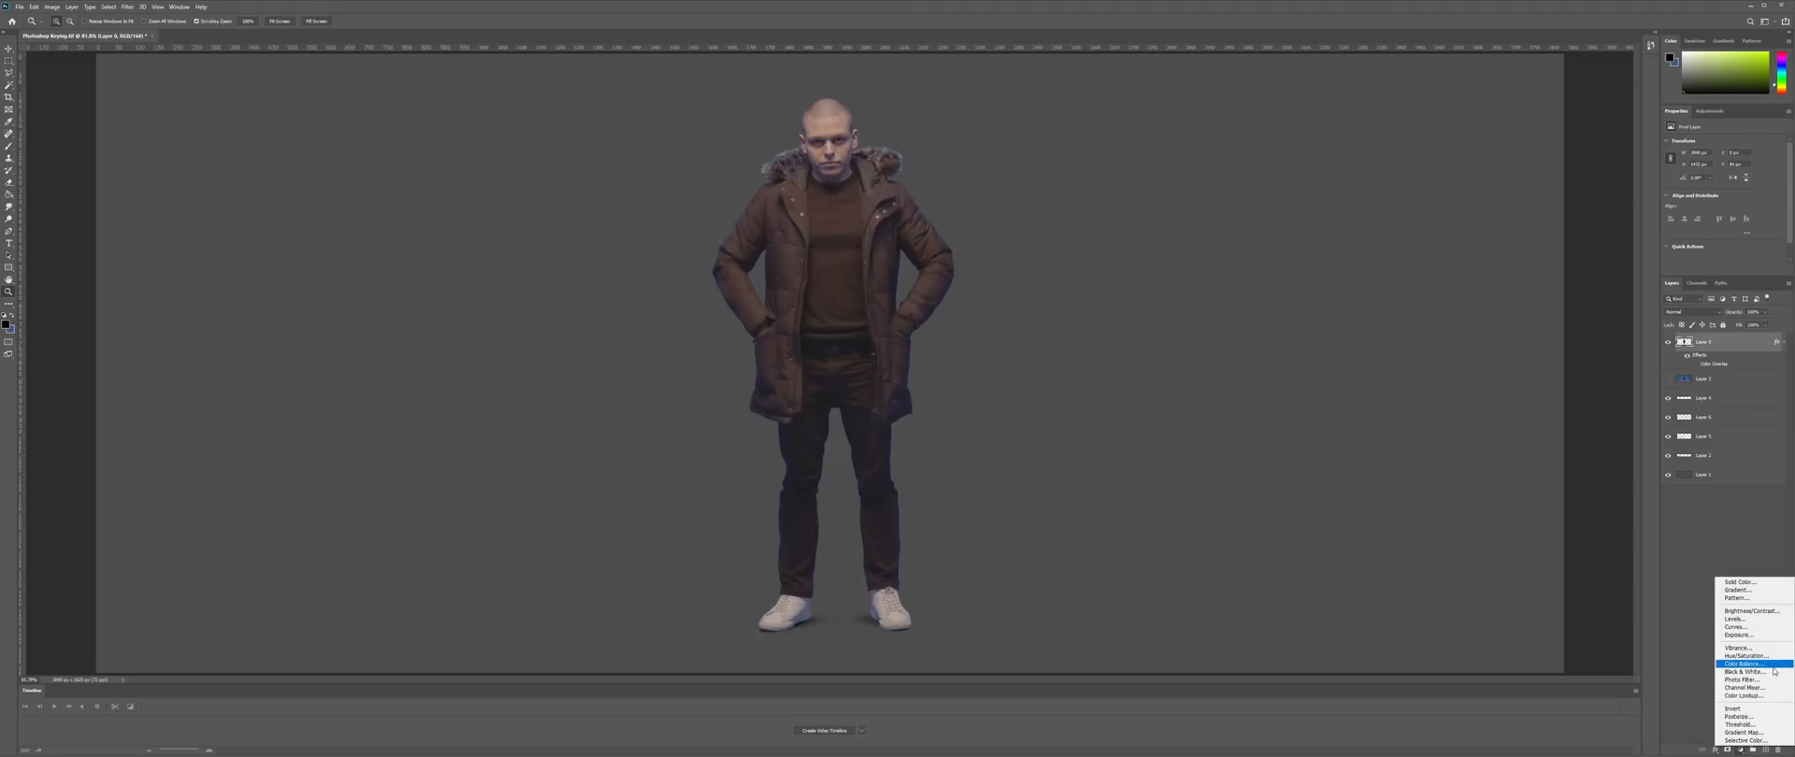
- Add a Color Balance adjustment clipped to the man's layer, set to Shadows
click(1770, 664)
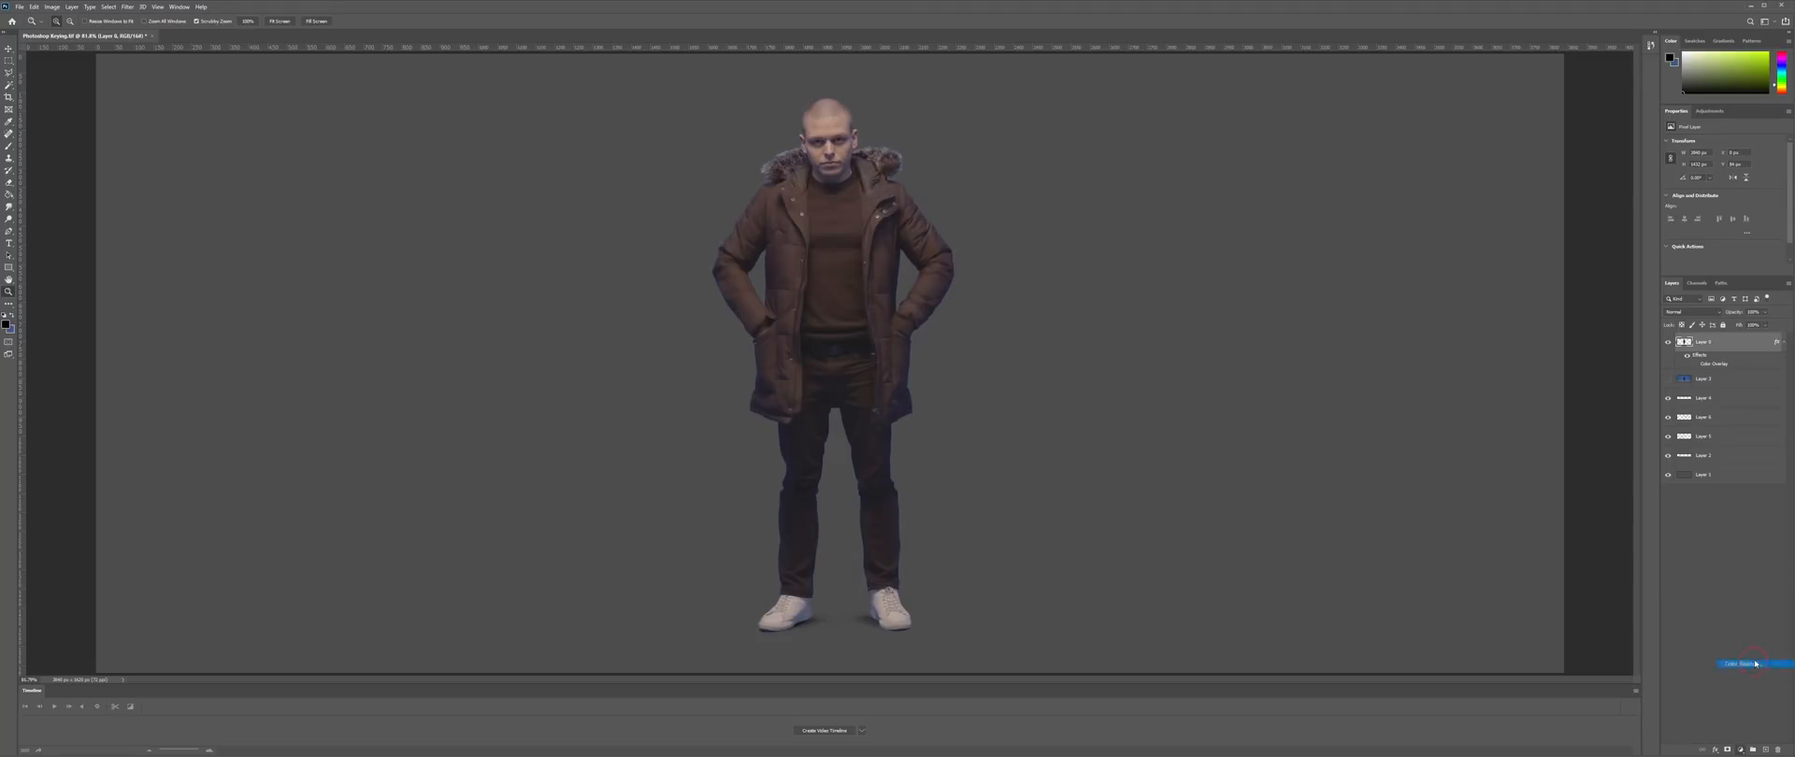
right_click(1726, 337)
click(1737, 510)
click(1694, 312)
click(1715, 143)
click(1715, 152)
- Add a clipped Hue/Saturation layer, desaturating and darkening the Blues
click(1726, 354)
click(1740, 749)
click(1762, 657)
click(1730, 155)
click(1711, 197)
drag(1723, 196, 1595, 198)
click(729, 212)
click(728, 213)
click(728, 213)
drag(1723, 214, 1693, 215)
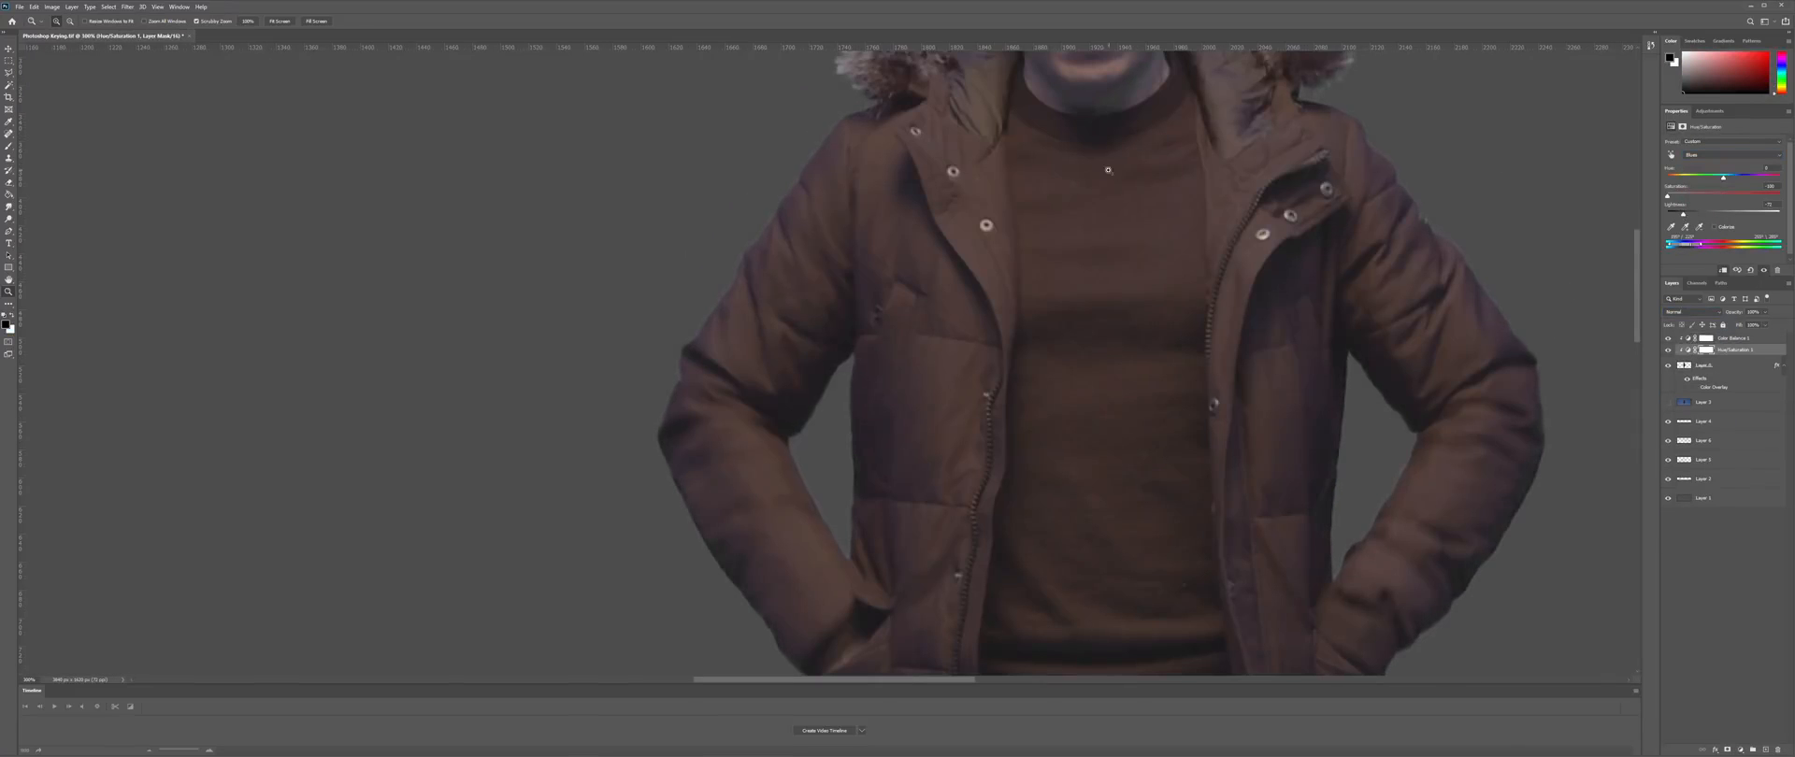
- Readjust the Hue/Saturation Blues saturation to -23
drag(1108, 170, 1065, 444)
click(1729, 155)
click(1723, 162)
click(1725, 155)
click(1721, 195)
drag(1668, 196, 1719, 195)
- Shift Color Balance 1 shadows toward blue, to +20
click(1732, 340)
click(1727, 143)
click(1715, 150)
drag(1712, 165, 1708, 169)
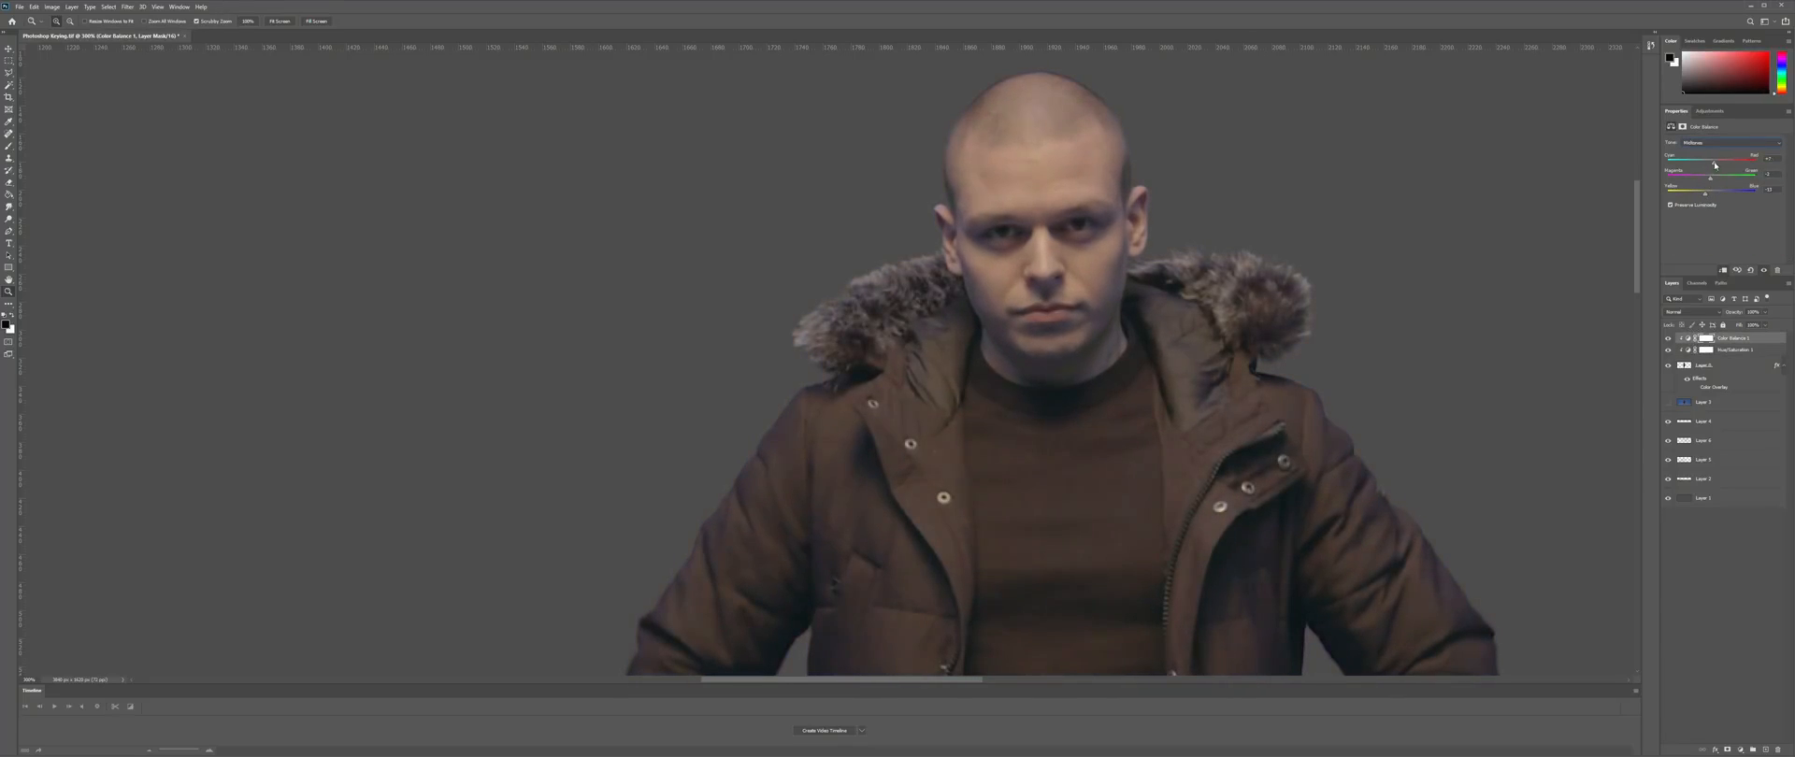
drag(1715, 194, 1720, 195)
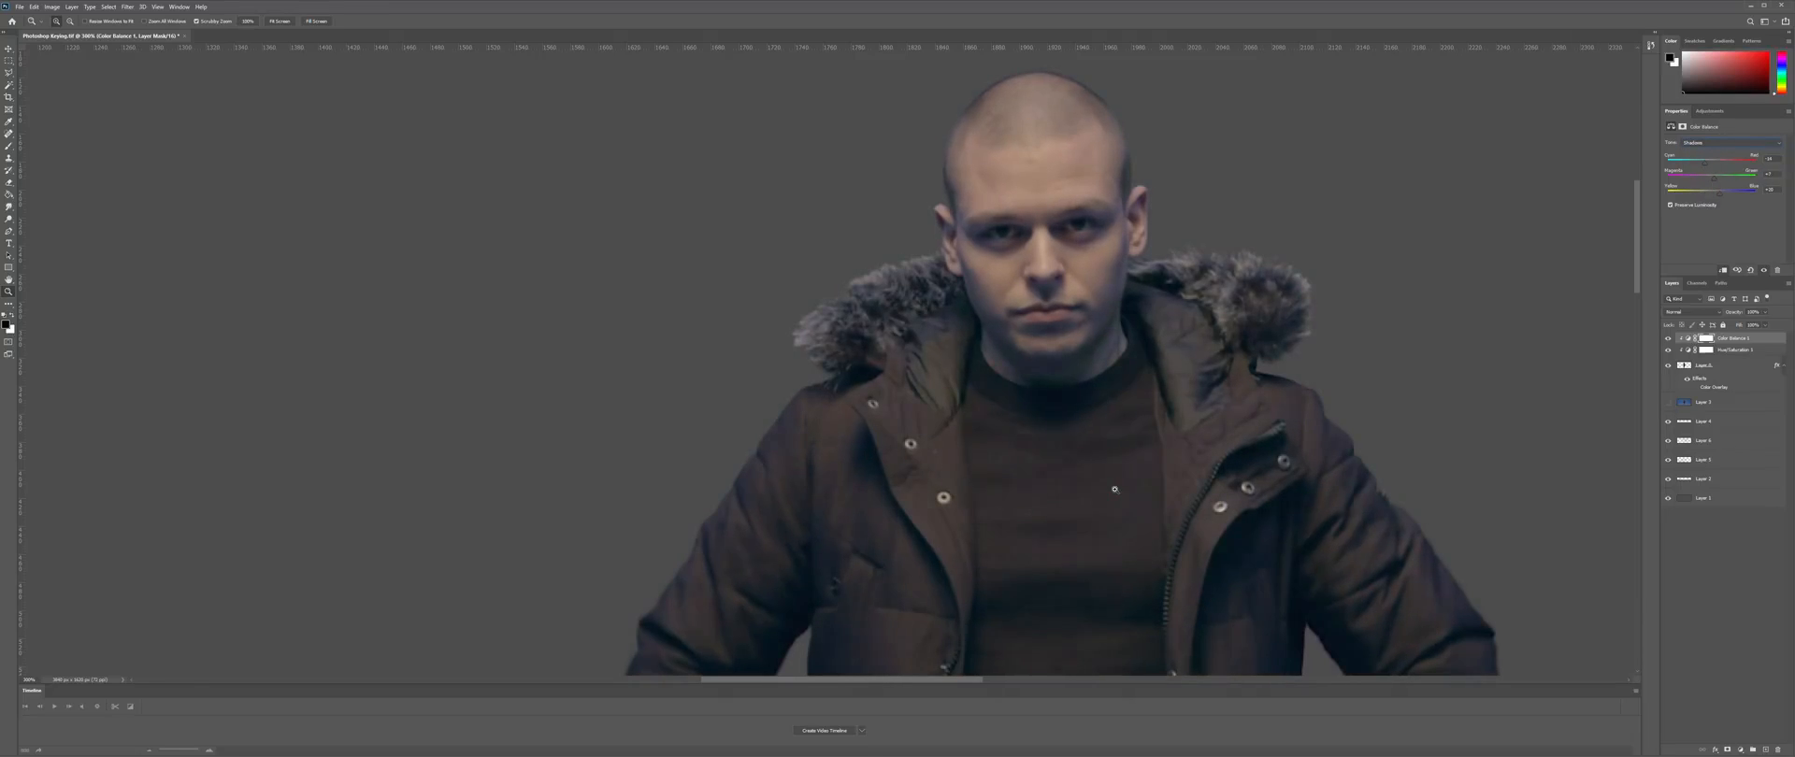
- Add another Hue/Saturation adjustment layer on top
scroll(1114, 490, down, 3)
click(1740, 750)
click(1745, 660)
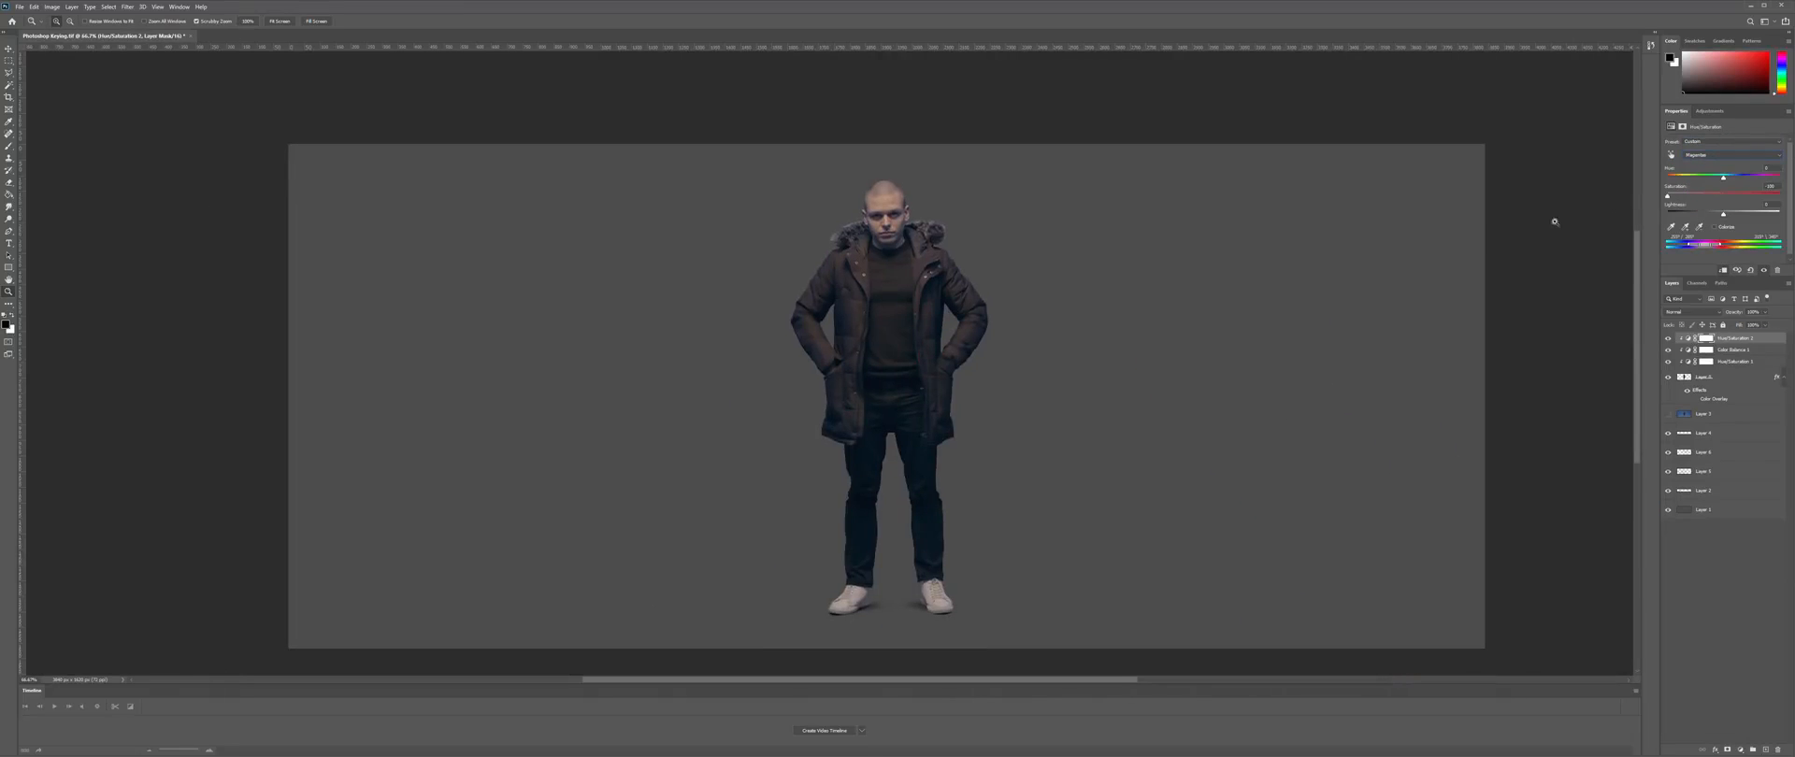
- Drag the Transparency image from Production Assets into the composition
scroll(915, 219, up, 3)
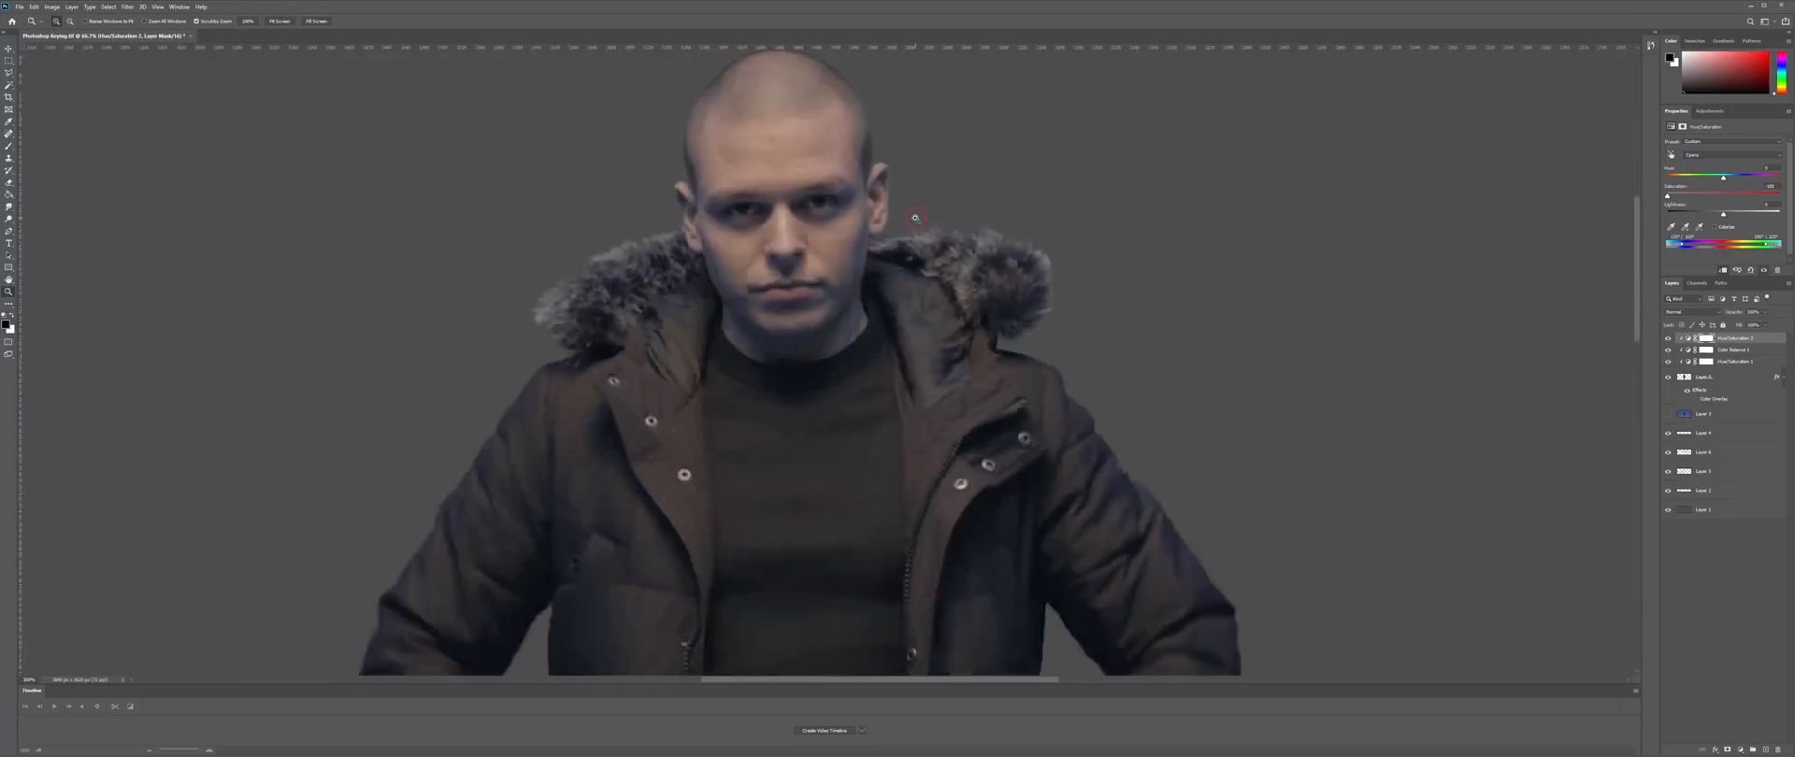
key(ctrl+0)
click(501, 753)
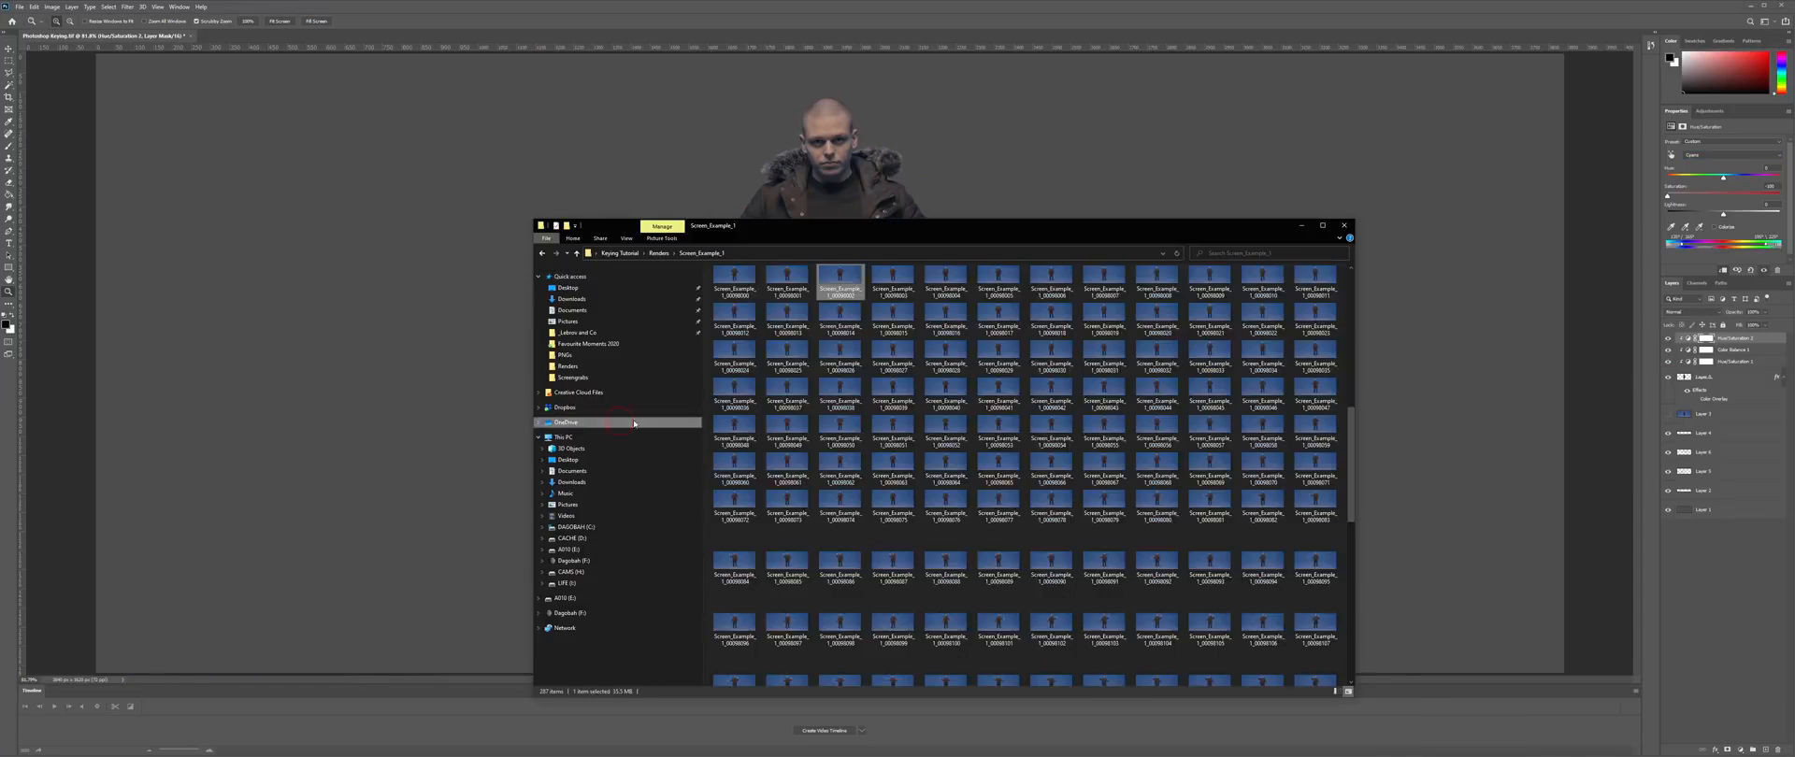
click(690, 254)
drag(737, 420, 447, 70)
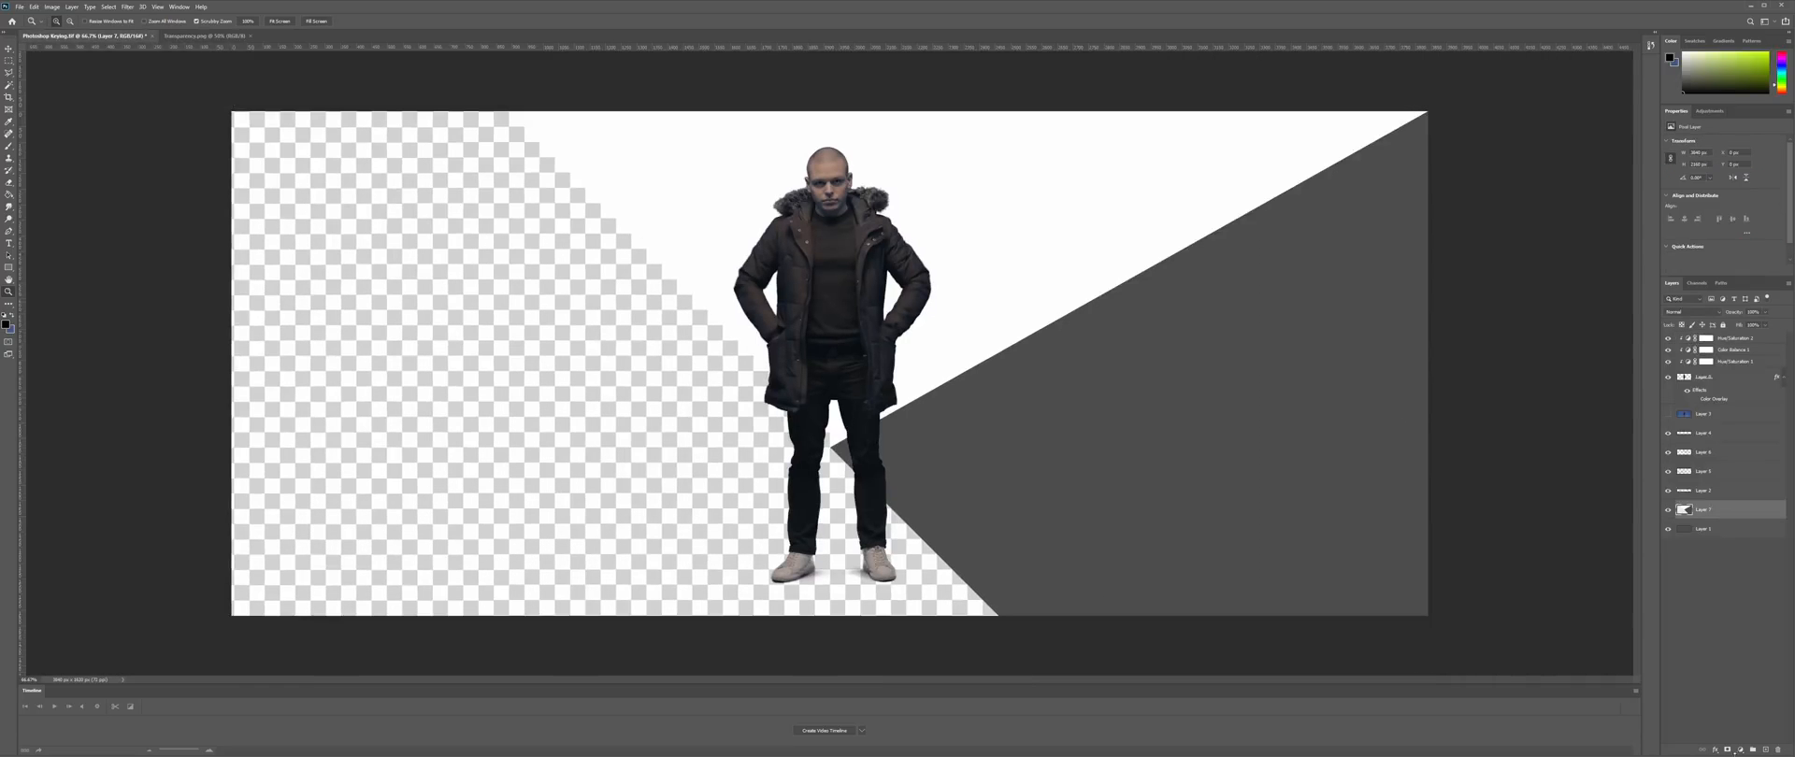